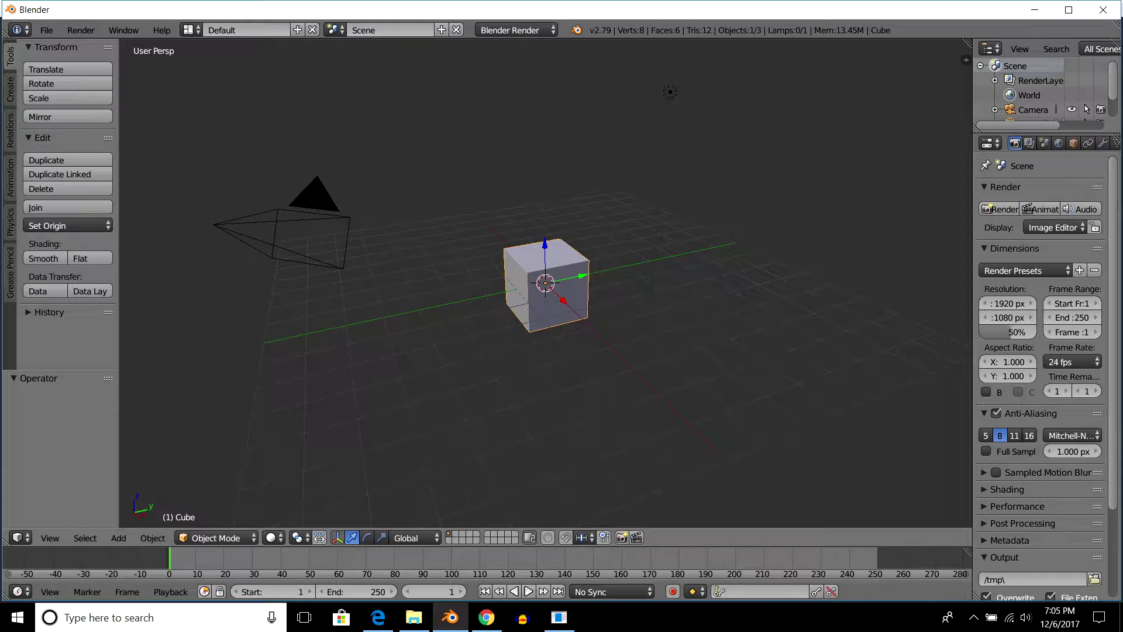
Load the traffic-light photo as a background image from the sidebar's Background Images panel.
{"action": "key", "text": "n"}
{"action": "scroll", "coordinate": [901, 281], "scroll_direction": "down", "scroll_amount": 5}
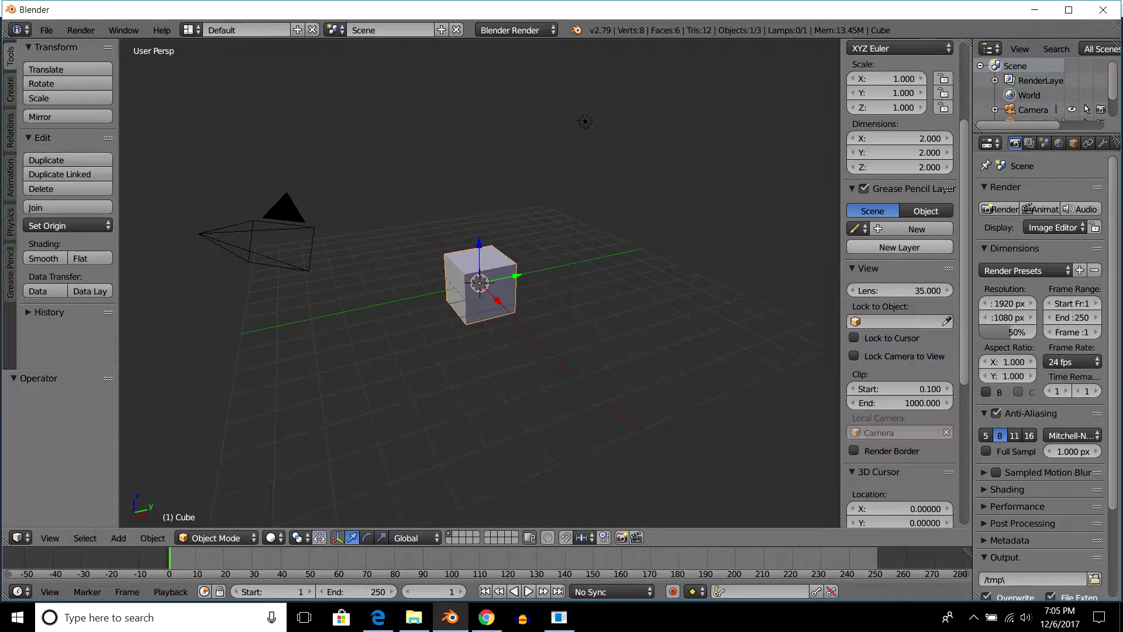
{"action": "scroll", "coordinate": [901, 281], "scroll_direction": "down", "scroll_amount": 6}
{"action": "scroll", "coordinate": [901, 281], "scroll_direction": "down", "scroll_amount": 5}
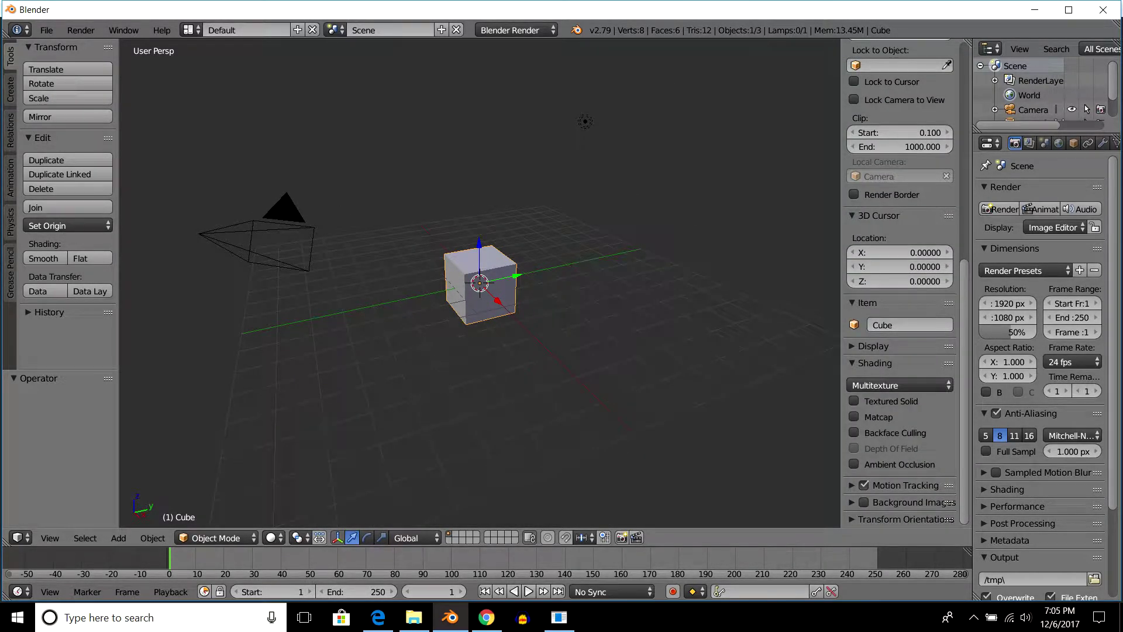
{"action": "left_click", "coordinate": [901, 502]}
{"action": "scroll", "coordinate": [901, 281], "scroll_direction": "down", "scroll_amount": 1}
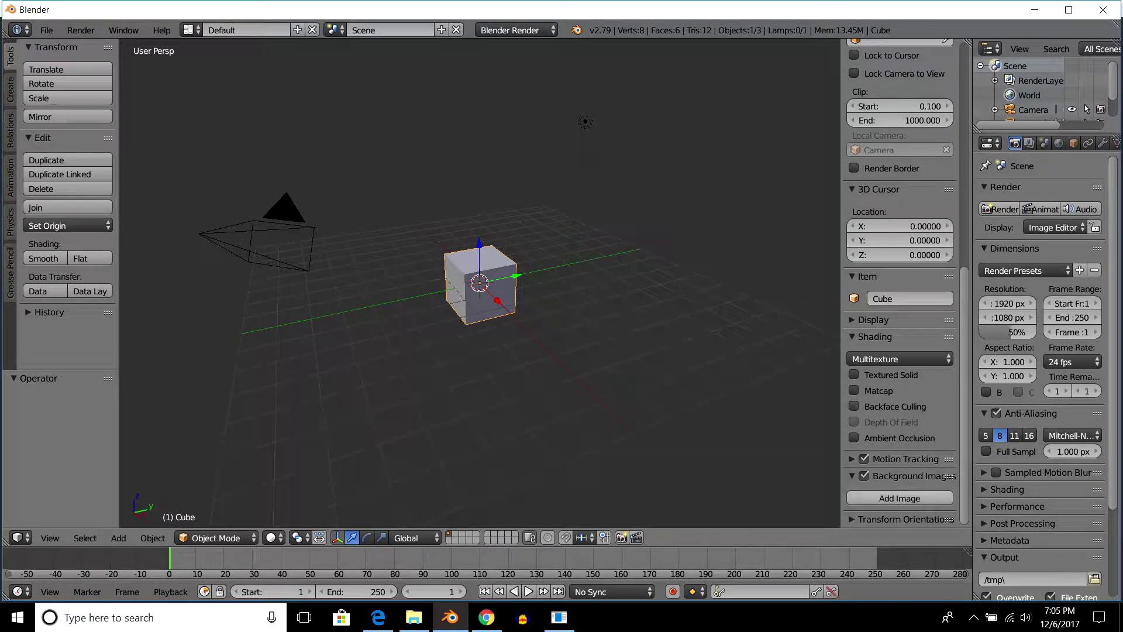
{"action": "left_click", "coordinate": [900, 498]}
{"action": "scroll", "coordinate": [899, 456], "scroll_direction": "down", "scroll_amount": 3}
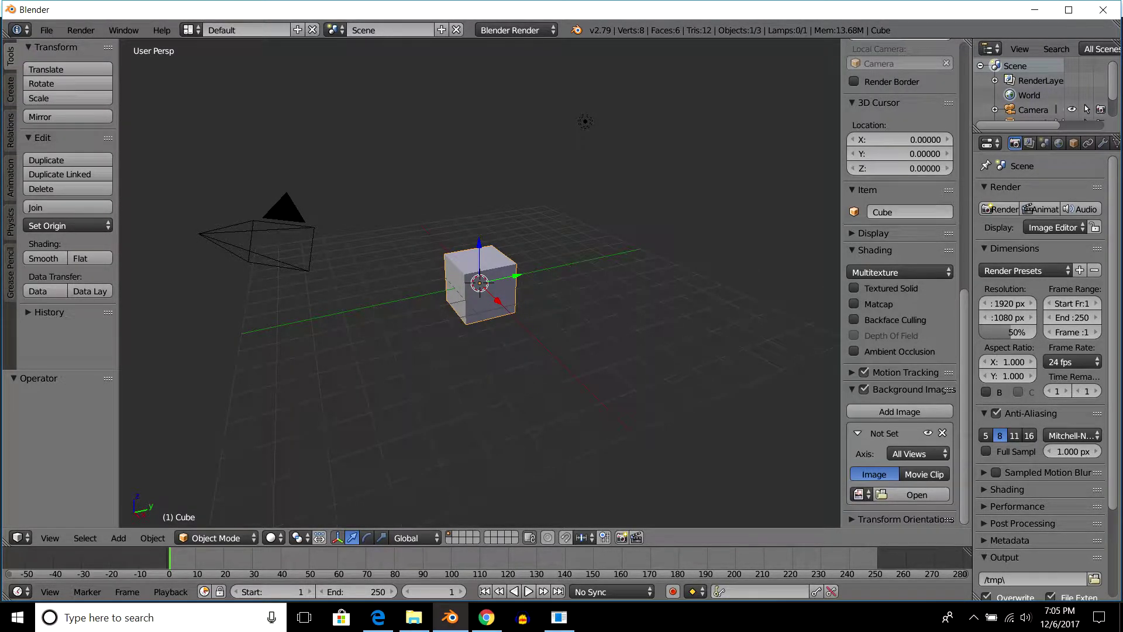
{"action": "left_click", "coordinate": [912, 494]}
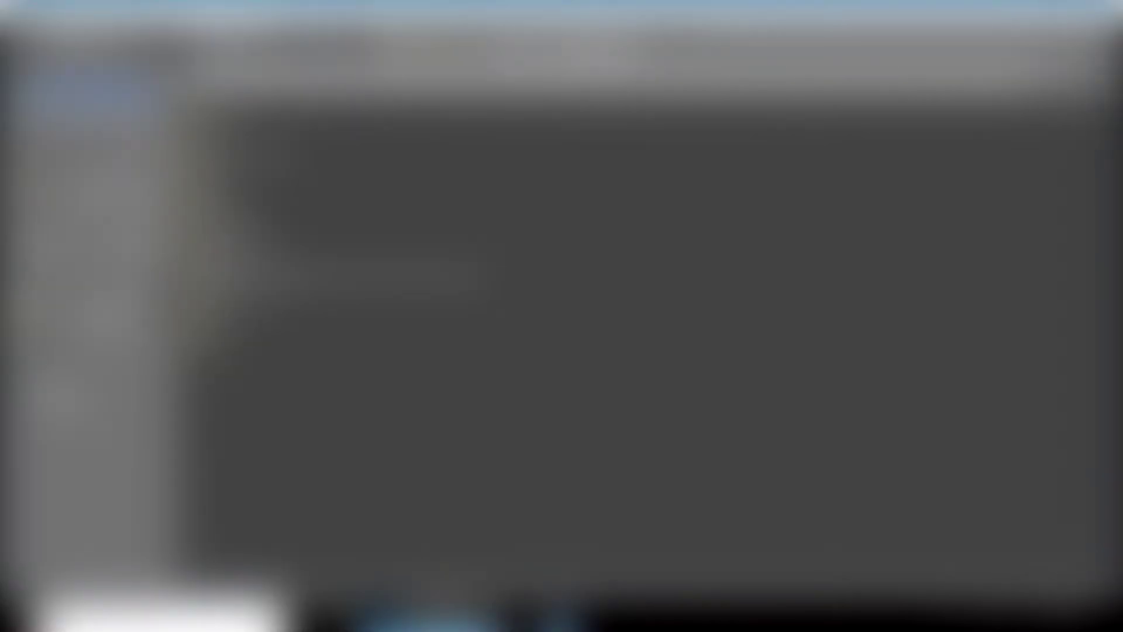
{"action": "scroll", "coordinate": [621, 328], "scroll_direction": "down", "scroll_amount": 2}
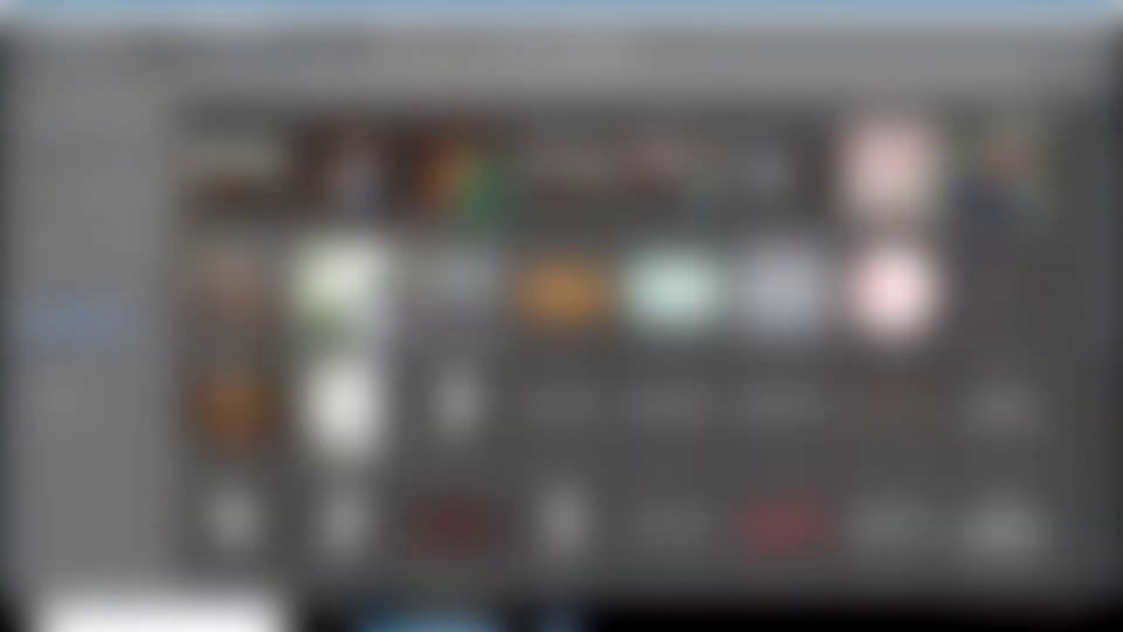
{"action": "scroll", "coordinate": [621, 327], "scroll_direction": "down", "scroll_amount": 2}
{"action": "scroll", "coordinate": [620, 328], "scroll_direction": "down", "scroll_amount": 2}
{"action": "scroll", "coordinate": [620, 328], "scroll_direction": "up", "scroll_amount": 1}
{"action": "scroll", "coordinate": [620, 328], "scroll_direction": "up", "scroll_amount": 3}
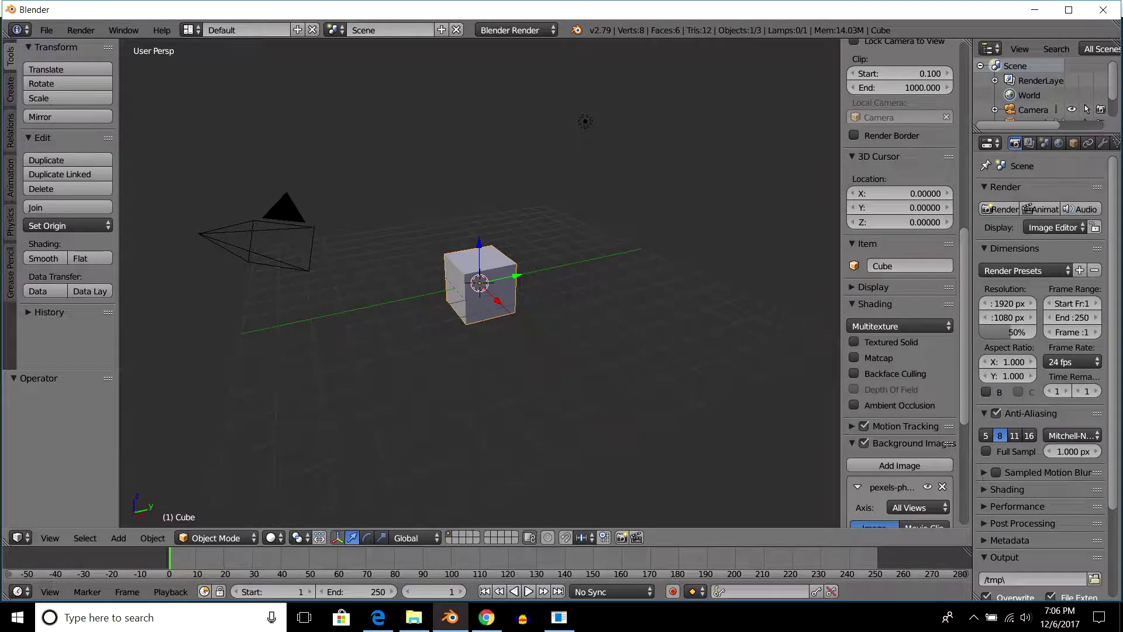
Switch to front orthographic view to see the photo behind the cube.
{"action": "key", "text": "KP_5"}
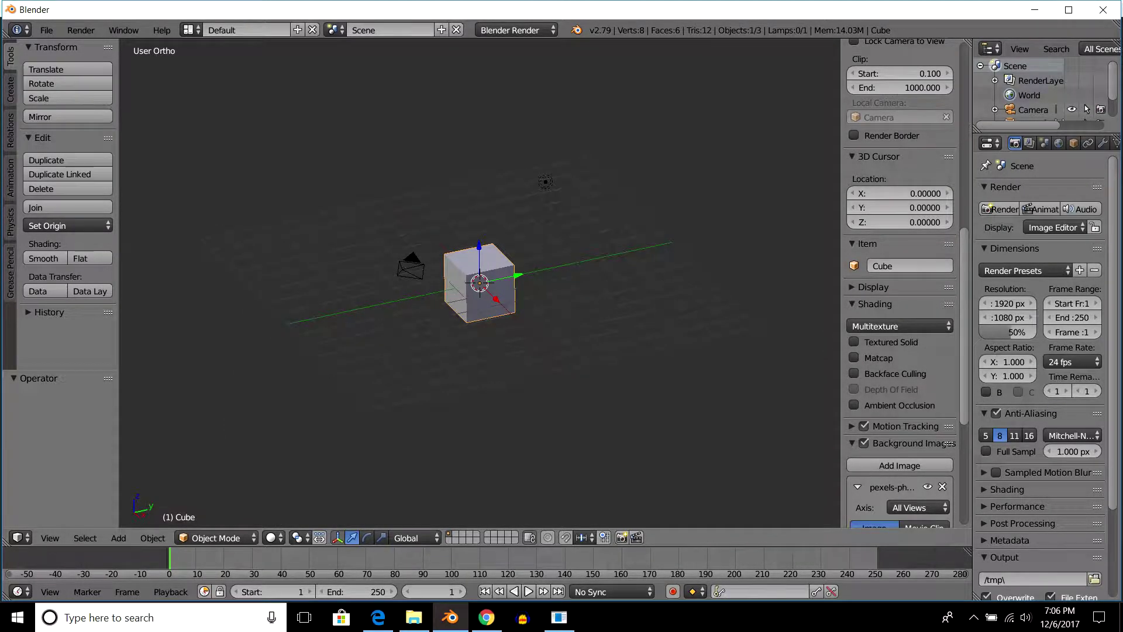
{"action": "key", "text": "KP_1"}
{"action": "key", "text": "KP_3"}
{"action": "key", "text": "KP_1"}
{"action": "scroll", "coordinate": [480, 282], "scroll_direction": "up", "scroll_amount": 2}
{"action": "scroll", "coordinate": [480, 283], "scroll_direction": "up", "scroll_amount": 3}
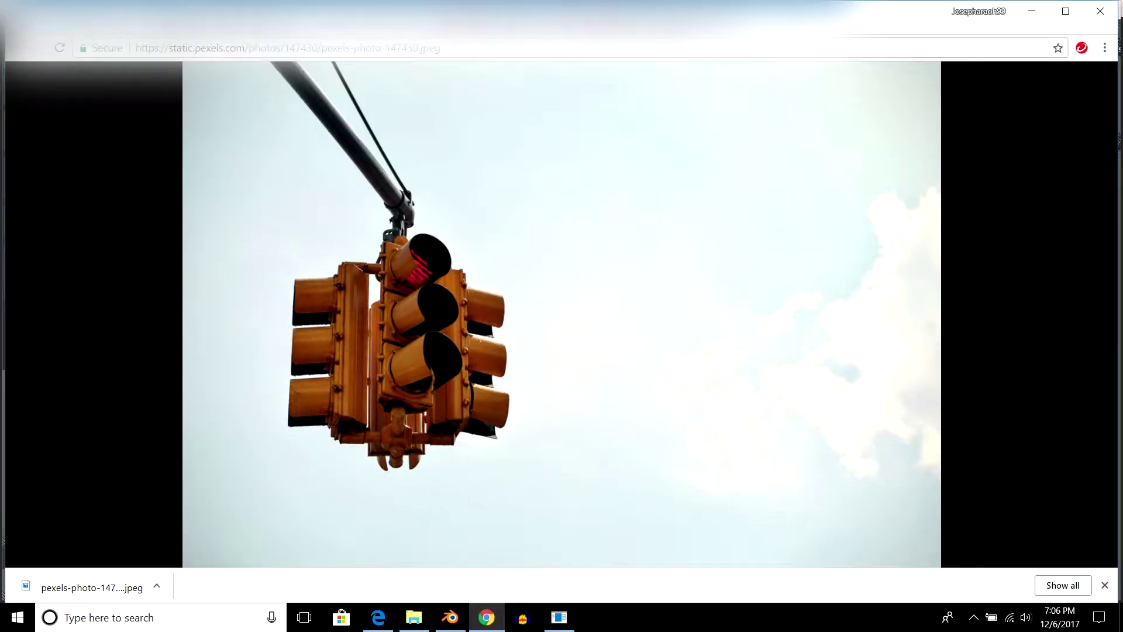
Narrow the Chrome window to the left so Blender shows beside it.
{"action": "left_click_drag", "start_coordinate": [1118, 163], "coordinate": [283, 163]}
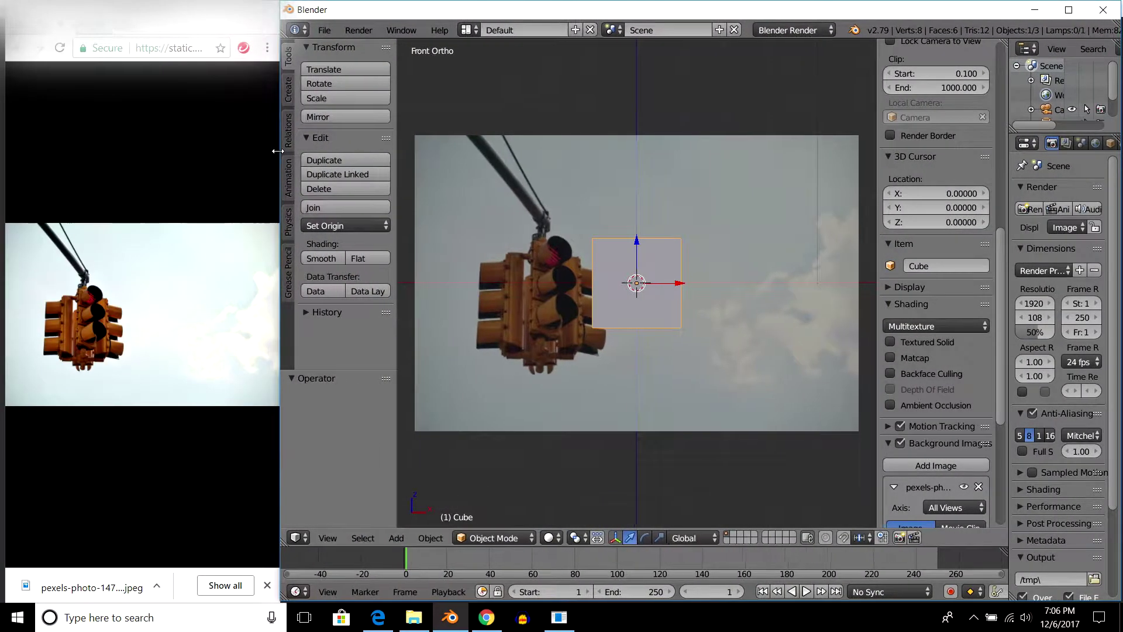
Flatten the cube's height by scaling it along Z.
{"action": "middle_click_drag", "start_coordinate": [637, 351], "coordinate": [702, 304]}
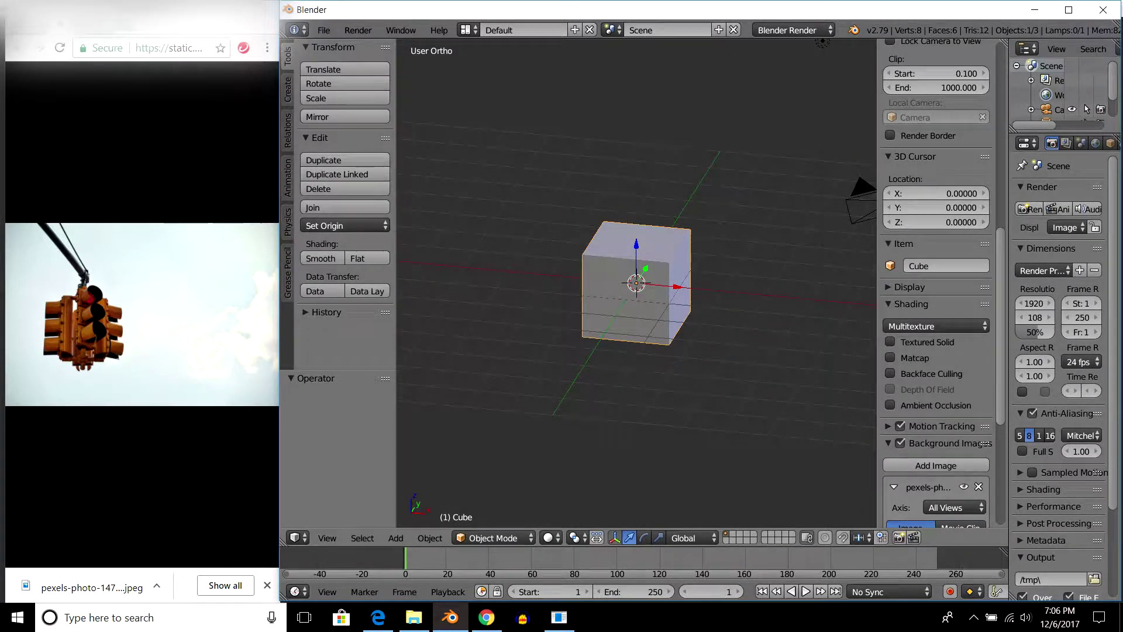
{"action": "middle_click_drag", "start_coordinate": [636, 351], "coordinate": [673, 304]}
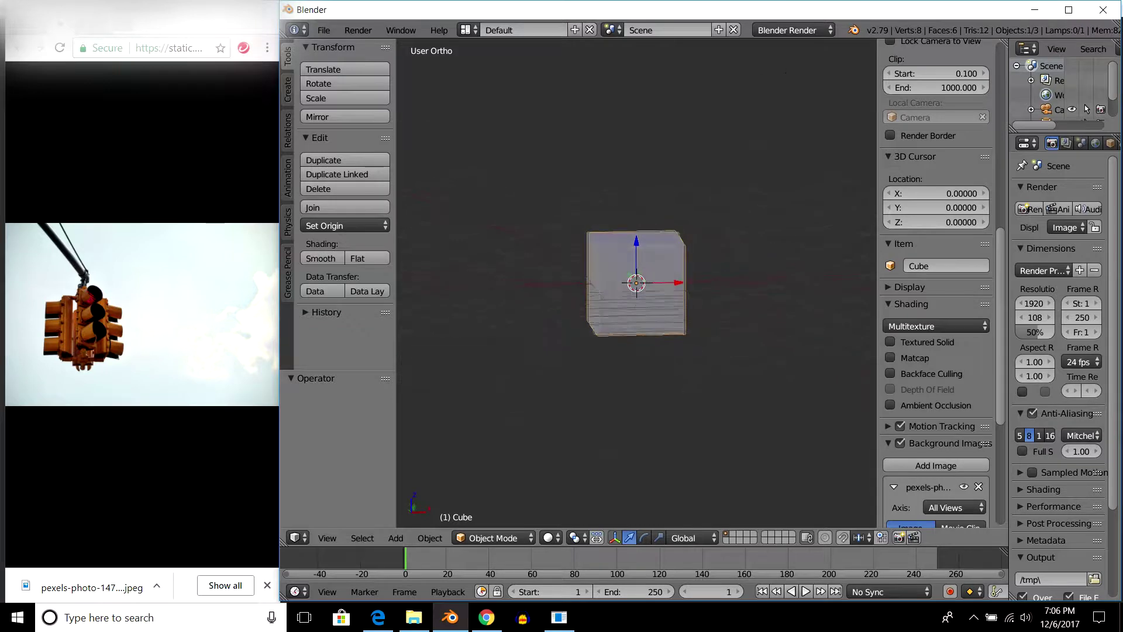
{"action": "middle_click_drag", "start_coordinate": [797, 44], "coordinate": [744, 51]}
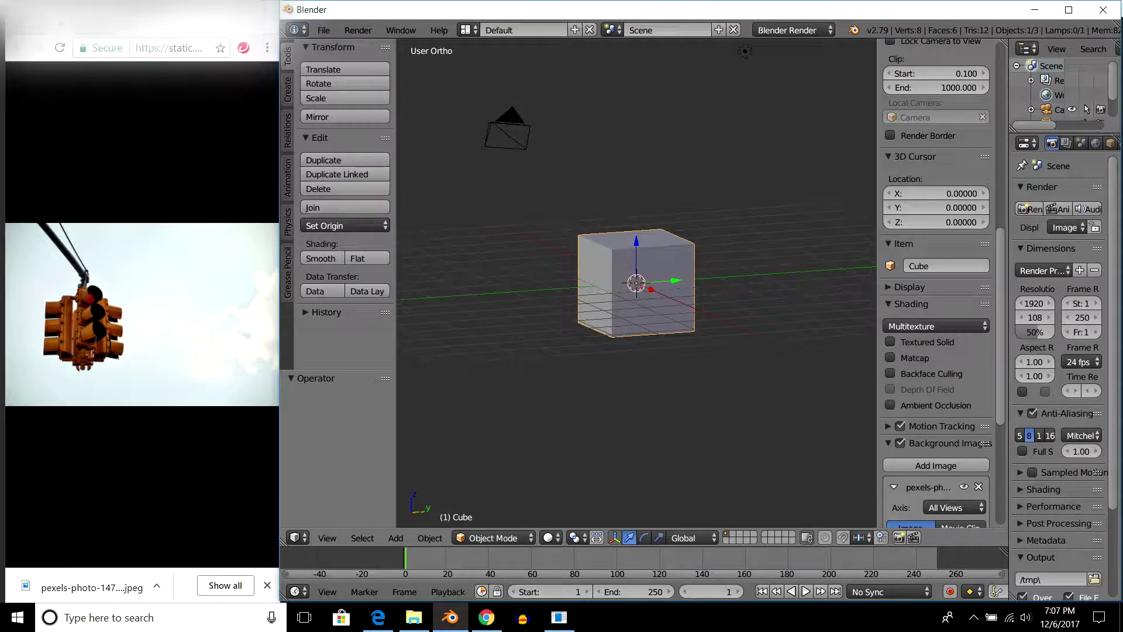
{"action": "middle_click_drag", "start_coordinate": [744, 51], "coordinate": [691, 54]}
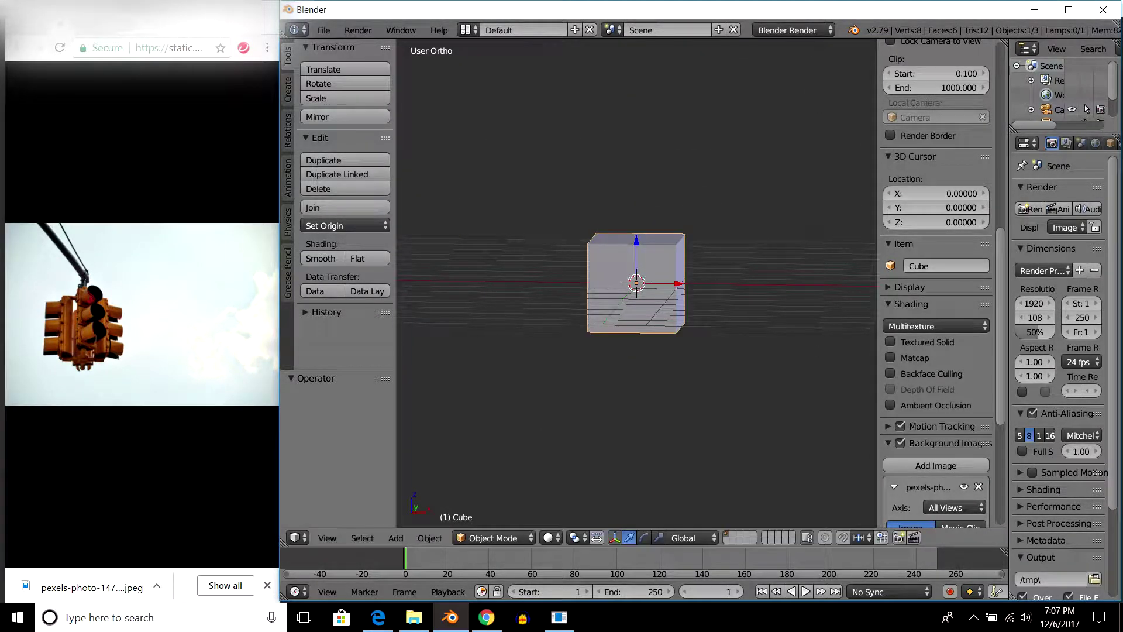
{"action": "key", "text": "s"}
{"action": "key", "text": "z"}
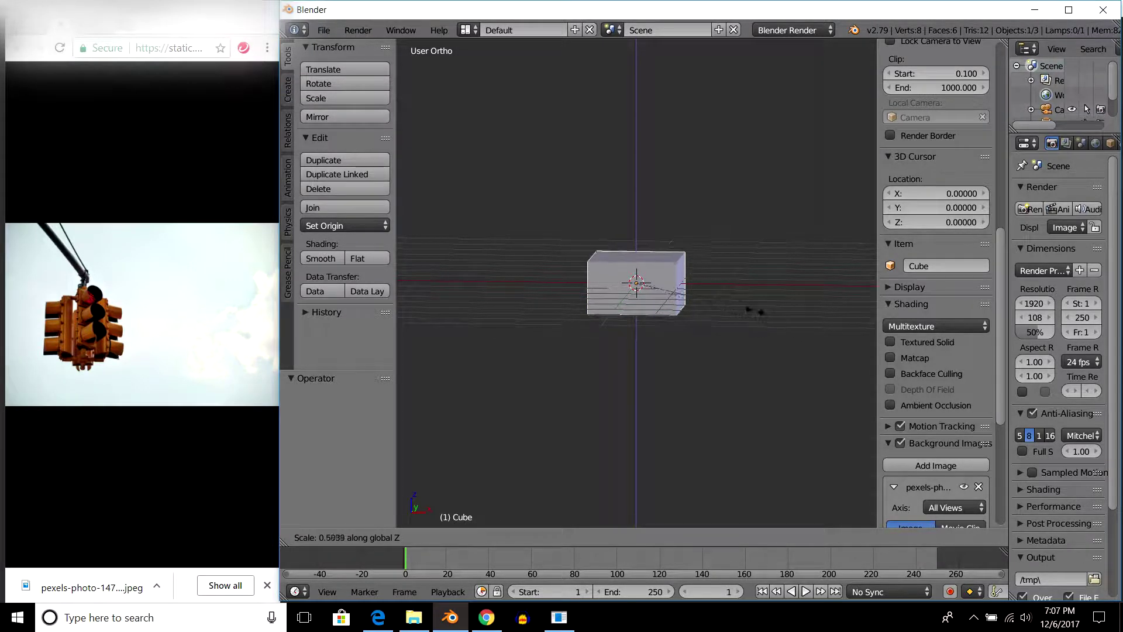
{"action": "left_click", "coordinate": [740, 306]}
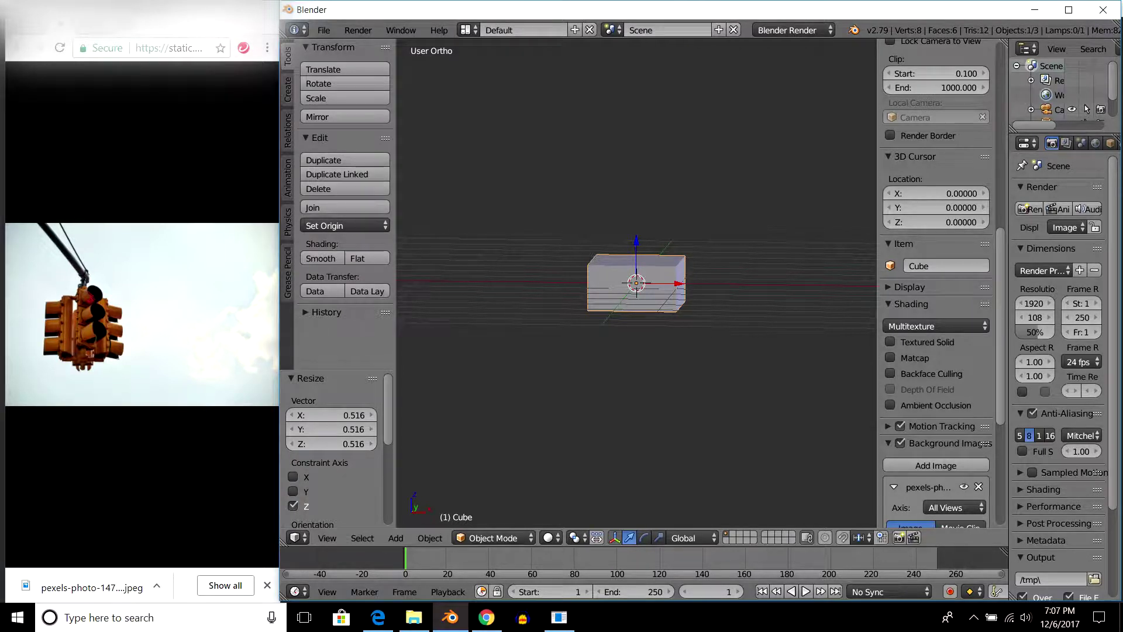
Scale the cube along Y, then stretch it along X, checking from the top view.
{"action": "middle_click_drag", "start_coordinate": [638, 380], "coordinate": [691, 351]}
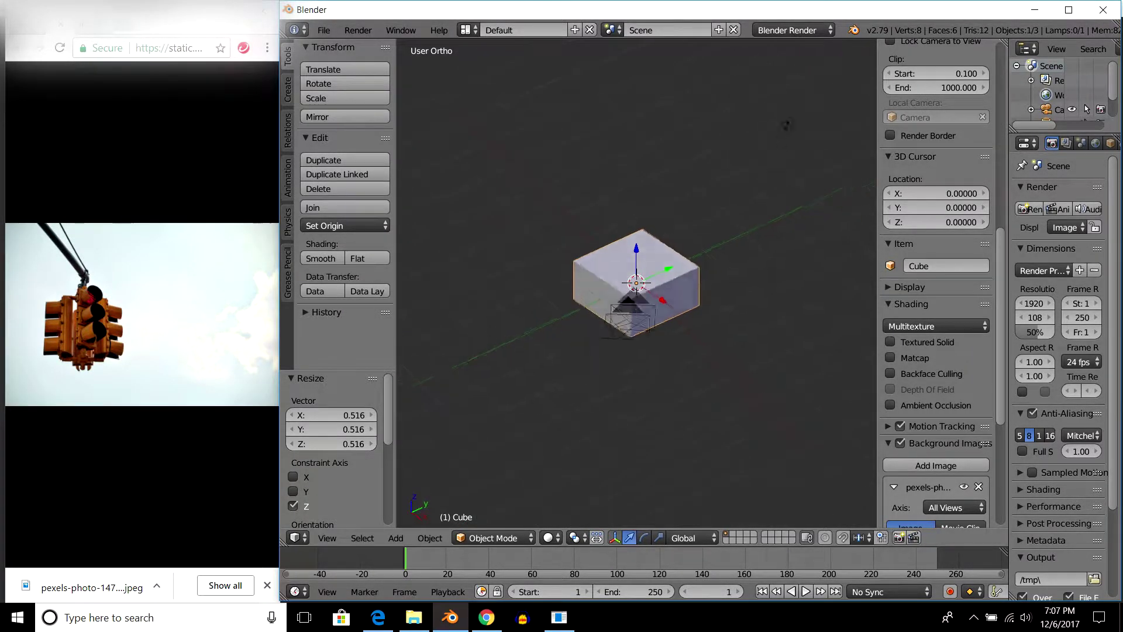
{"action": "middle_click_drag", "start_coordinate": [660, 295], "coordinate": [731, 339]}
{"action": "key", "text": "s"}
{"action": "key", "text": "y"}
{"action": "left_click", "coordinate": [782, 361]}
{"action": "key", "text": "s"}
{"action": "key", "text": "x"}
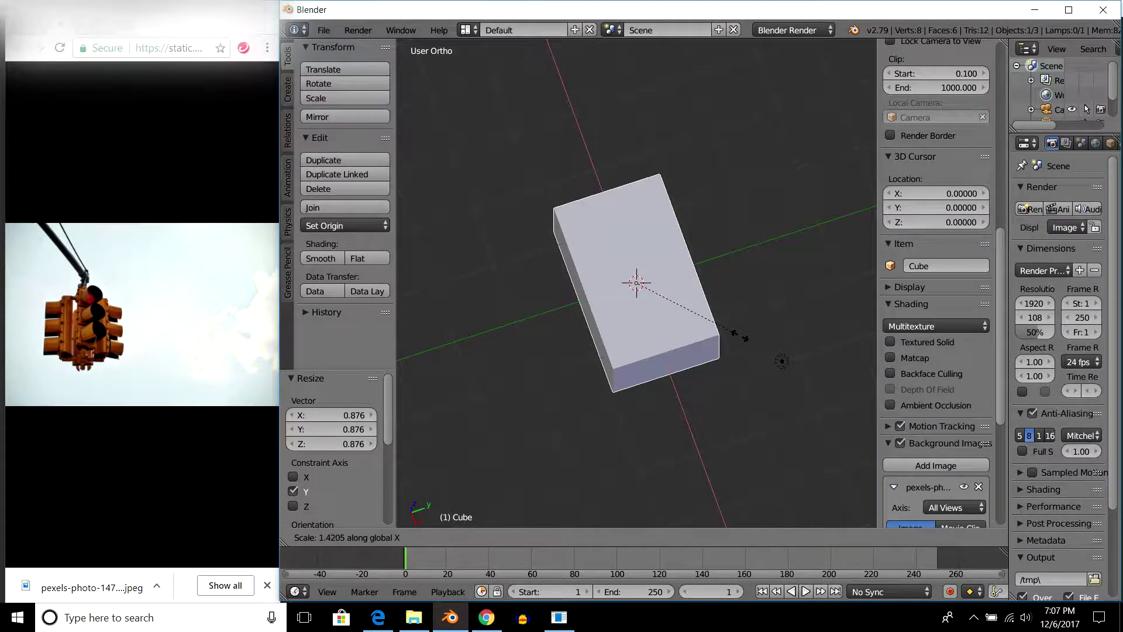
{"action": "left_click", "coordinate": [749, 345]}
{"action": "middle_click_drag", "start_coordinate": [749, 345], "coordinate": [720, 304]}
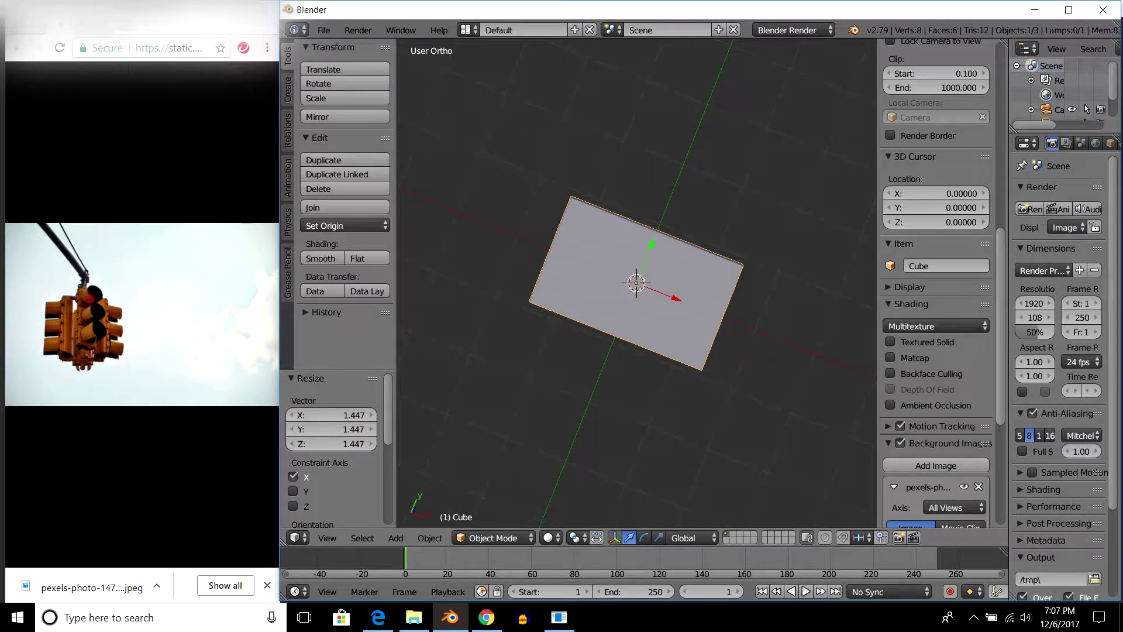
{"action": "key", "text": "KP_7"}
Refine the box's X, Z and Y sizes, setting Y to 0.940.
{"action": "key", "text": "s"}
{"action": "key", "text": "x"}
{"action": "key", "text": "Return"}
{"action": "mouse_move", "coordinate": [644, 380]}
{"action": "middle_mouse_down"}
{"action": "mouse_move", "coordinate": [656, 292]}
{"action": "mouse_move", "coordinate": [650, 328]}
{"action": "mouse_move", "coordinate": [596, 327]}
{"action": "mouse_move", "coordinate": [632, 322]}
{"action": "mouse_move", "coordinate": [632, 351]}
{"action": "middle_mouse_up"}
{"action": "key", "text": "s"}
{"action": "key", "text": "z"}
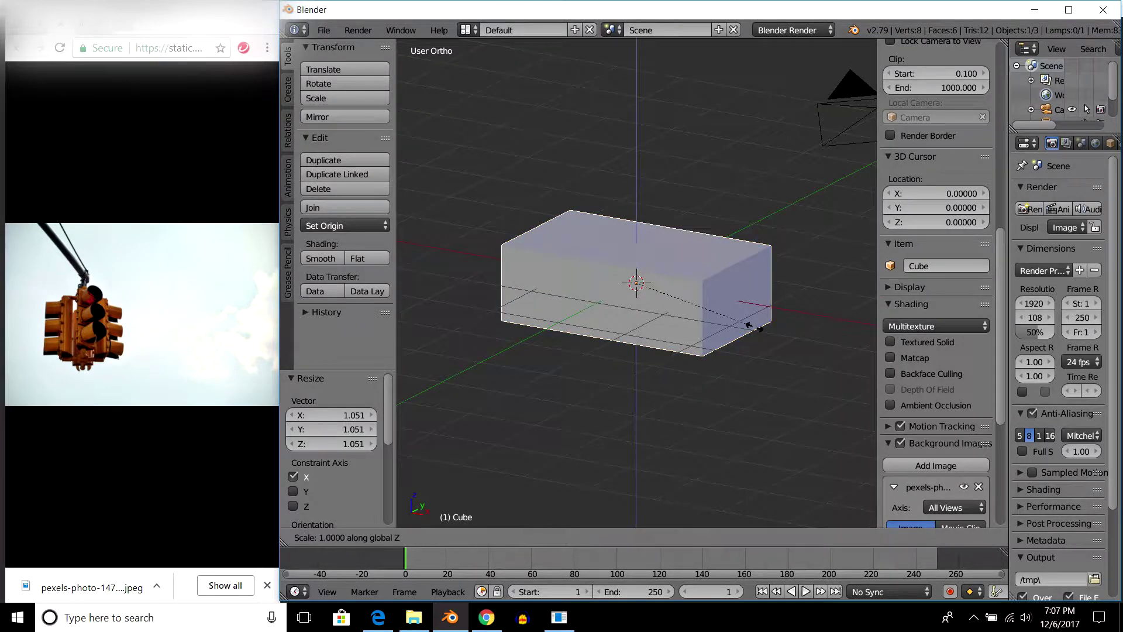
{"action": "key", "text": "Return"}
{"action": "mouse_move", "coordinate": [726, 363]}
{"action": "middle_mouse_down"}
{"action": "mouse_move", "coordinate": [754, 319]}
{"action": "mouse_move", "coordinate": [736, 409]}
{"action": "middle_mouse_up"}
{"action": "key", "text": "s"}
{"action": "key", "text": "y"}
{"action": "key", "text": "Return"}
Set the box height to 0.864, finalize its size, and enter Edit Mode.
{"action": "key", "text": "s"}
{"action": "key", "text": "z"}
{"action": "key", "text": "Return"}
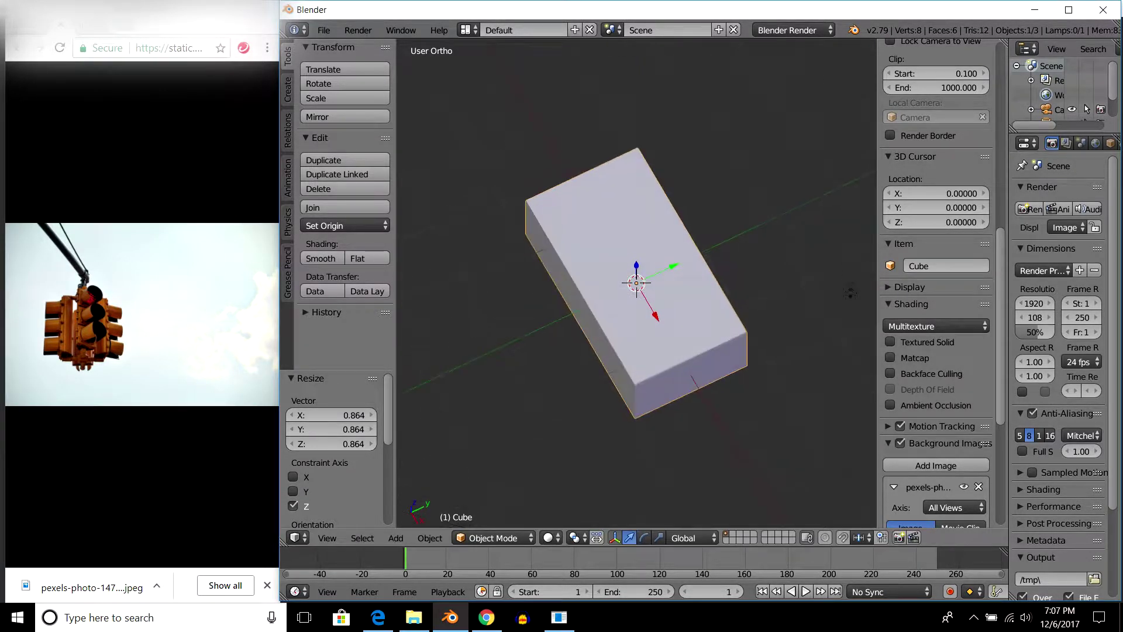
{"action": "key", "text": "s"}
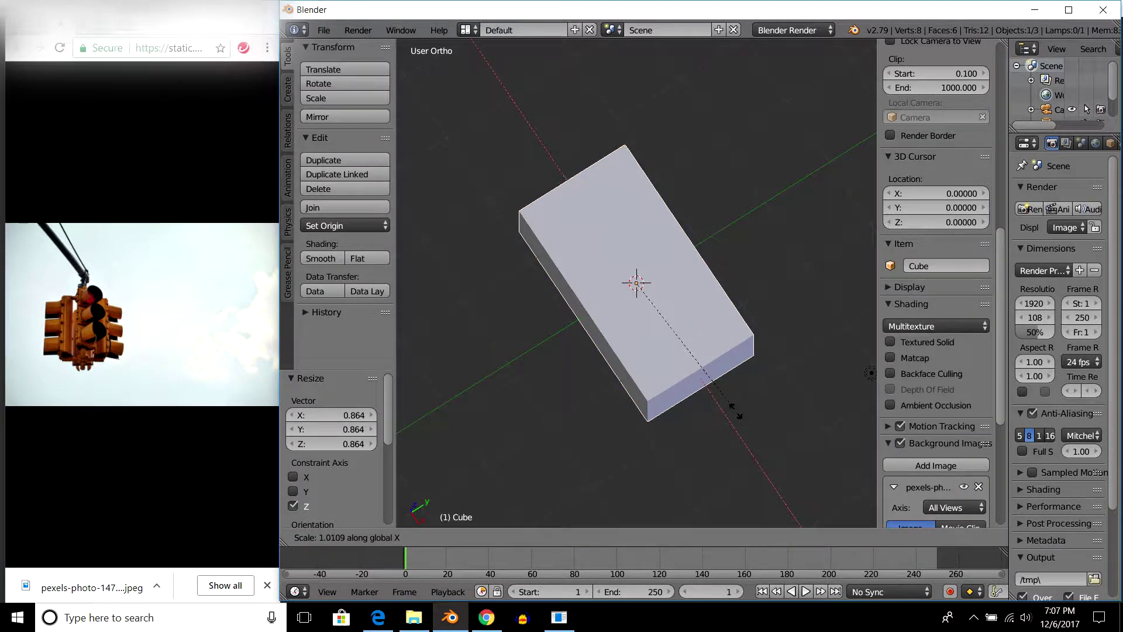
{"action": "key", "text": "Return"}
{"action": "mouse_move", "coordinate": [734, 410]}
{"action": "middle_mouse_down"}
{"action": "mouse_move", "coordinate": [734, 351]}
{"action": "mouse_move", "coordinate": [734, 421]}
{"action": "mouse_move", "coordinate": [748, 374]}
{"action": "mouse_move", "coordinate": [714, 374]}
{"action": "middle_mouse_up"}
{"action": "key", "text": "Tab"}
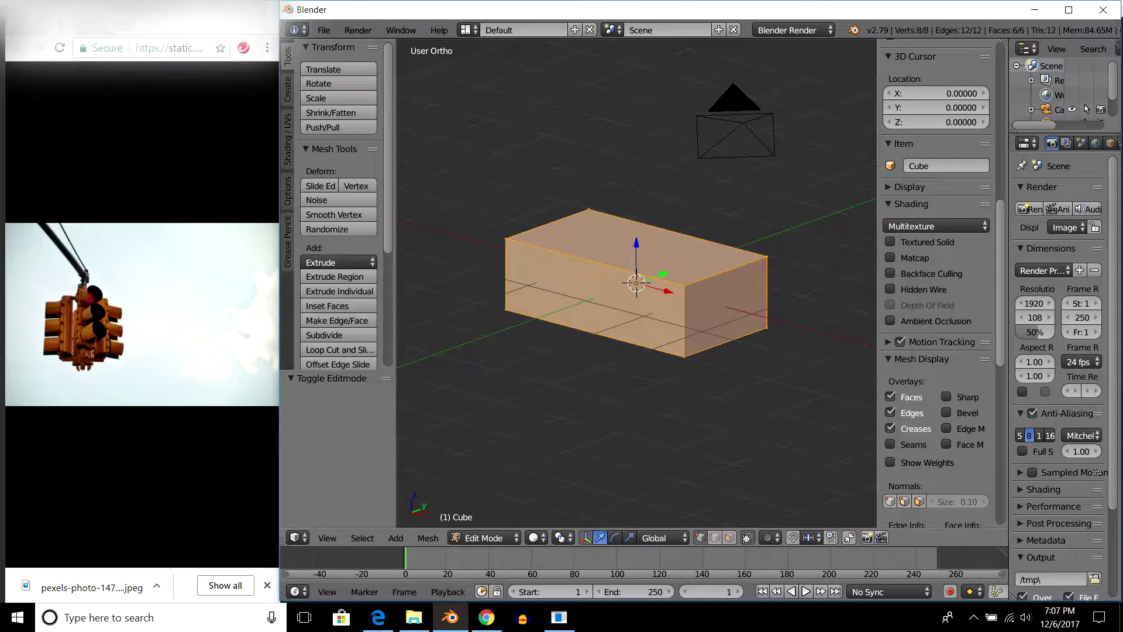
In Face select mode, select the bottom face and narrow it along Y.
{"action": "key", "text": "ctrl+Tab"}
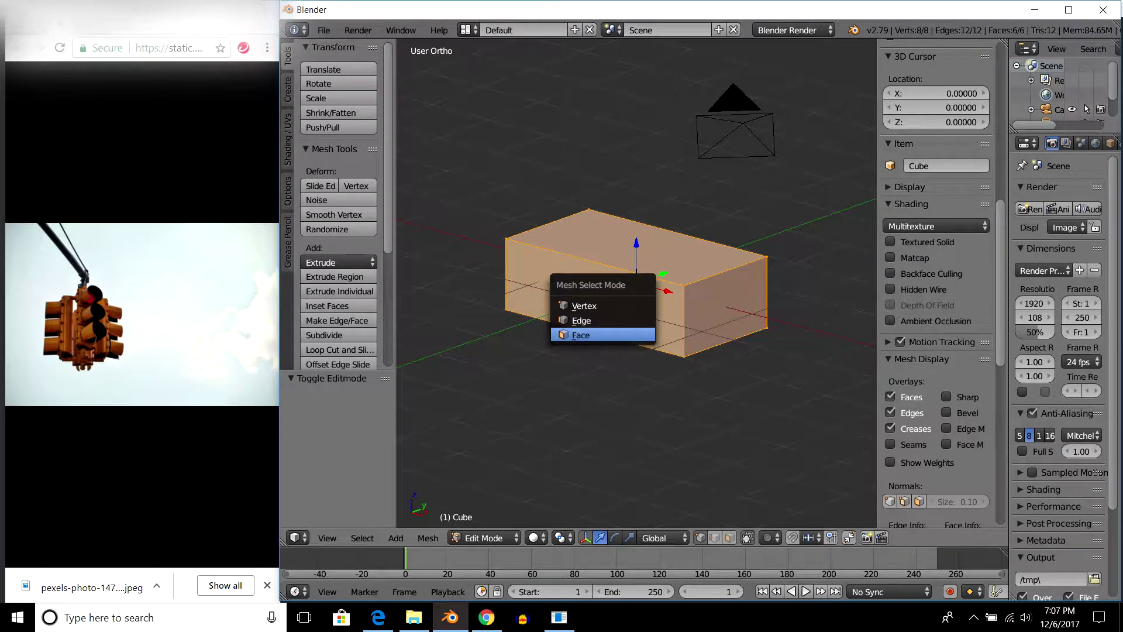
{"action": "key", "text": "Return"}
{"action": "right_click", "coordinate": [636, 245]}
{"action": "middle_click_drag", "start_coordinate": [636, 292], "coordinate": [643, 351]}
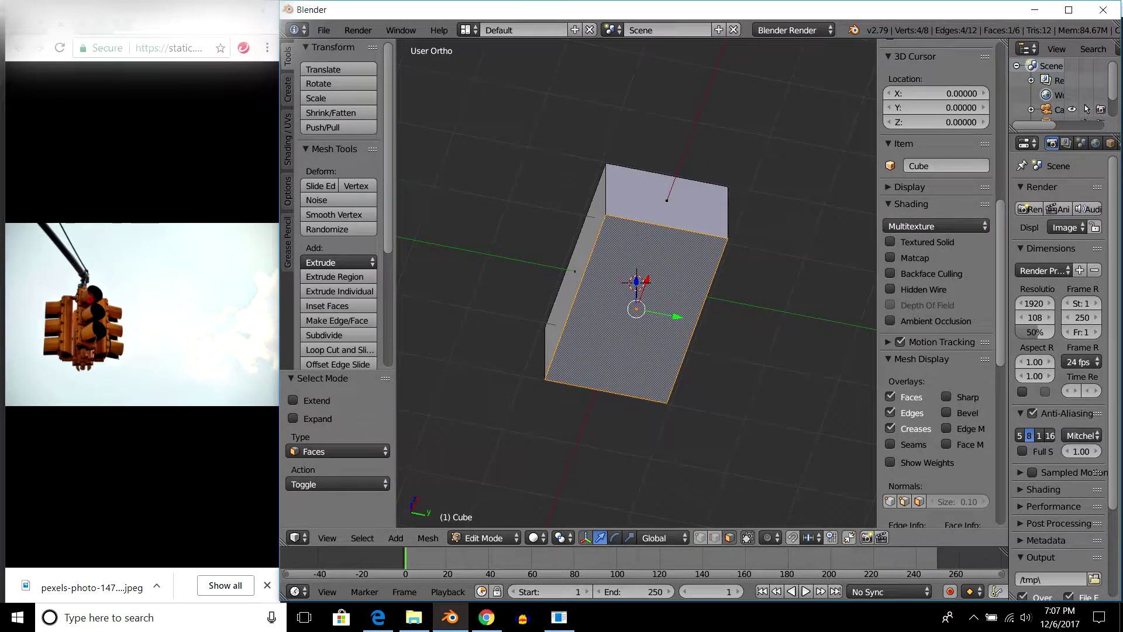
{"action": "mouse_move", "coordinate": [637, 293]}
{"action": "middle_mouse_down"}
{"action": "mouse_move", "coordinate": [585, 263]}
{"action": "mouse_move", "coordinate": [620, 304]}
{"action": "middle_mouse_up"}
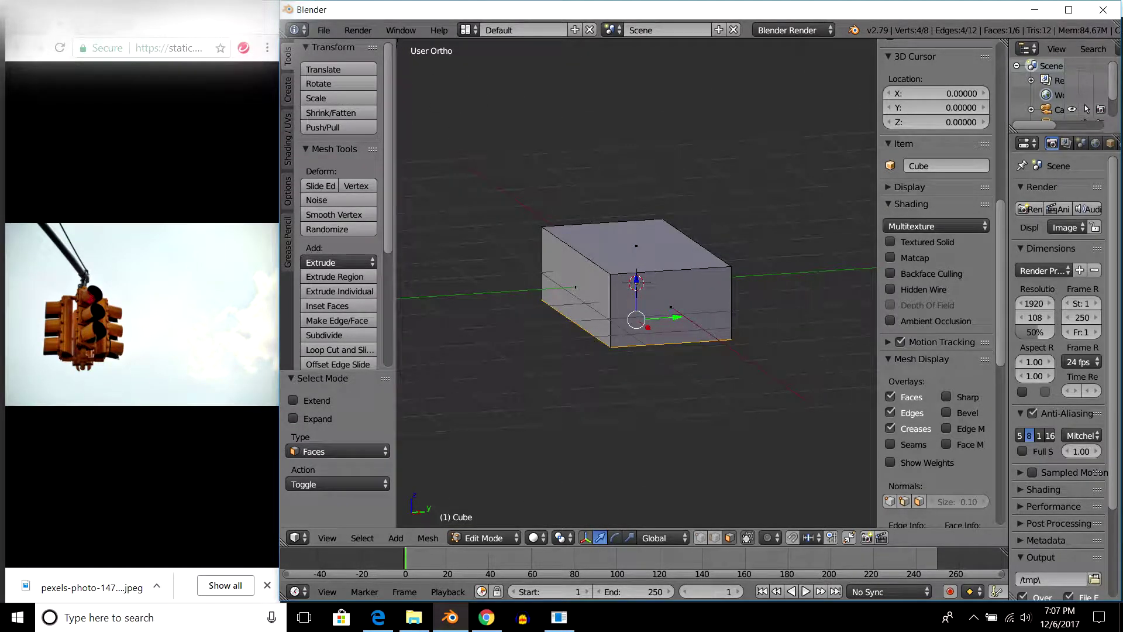
{"action": "key", "text": "s"}
{"action": "key", "text": "y"}
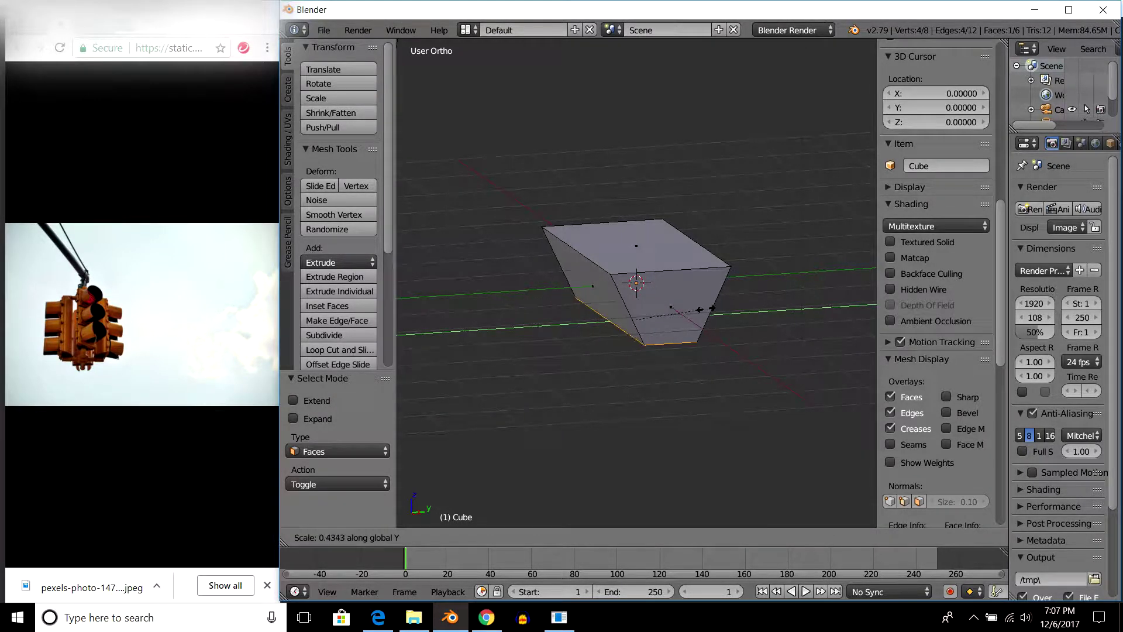
{"action": "left_click", "coordinate": [705, 309]}
Move the bottom face 0.145 along Z, narrow it further along Y, and exit Edit Mode.
{"action": "middle_click_drag", "start_coordinate": [705, 309], "coordinate": [667, 319]}
{"action": "key", "text": "g"}
{"action": "key", "text": "z"}
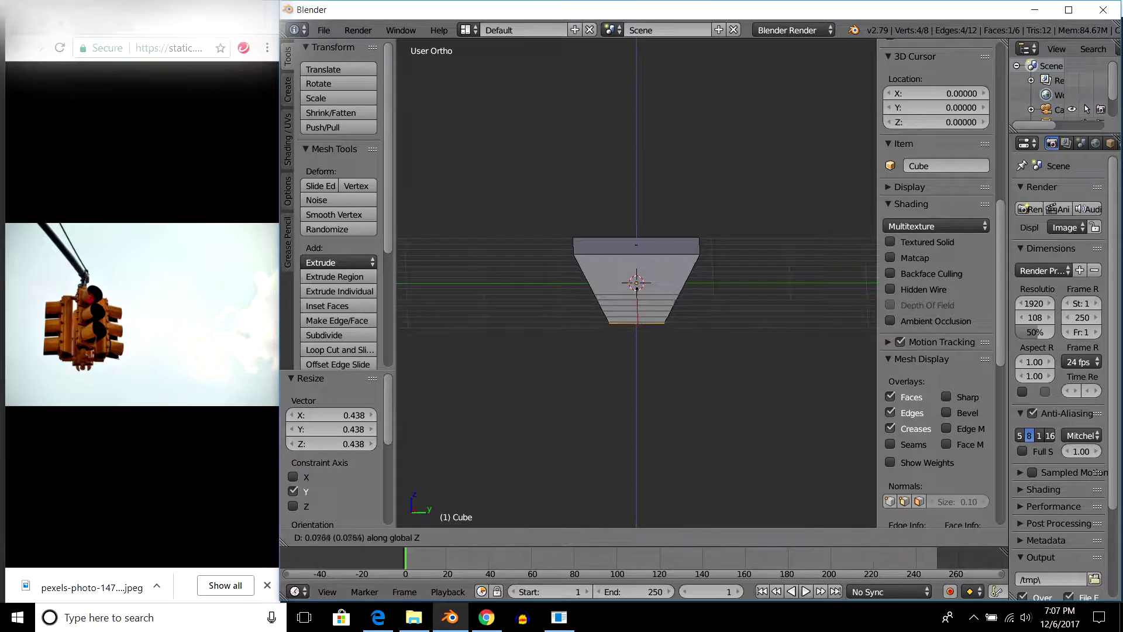
{"action": "key", "text": "Return"}
{"action": "key", "text": "s"}
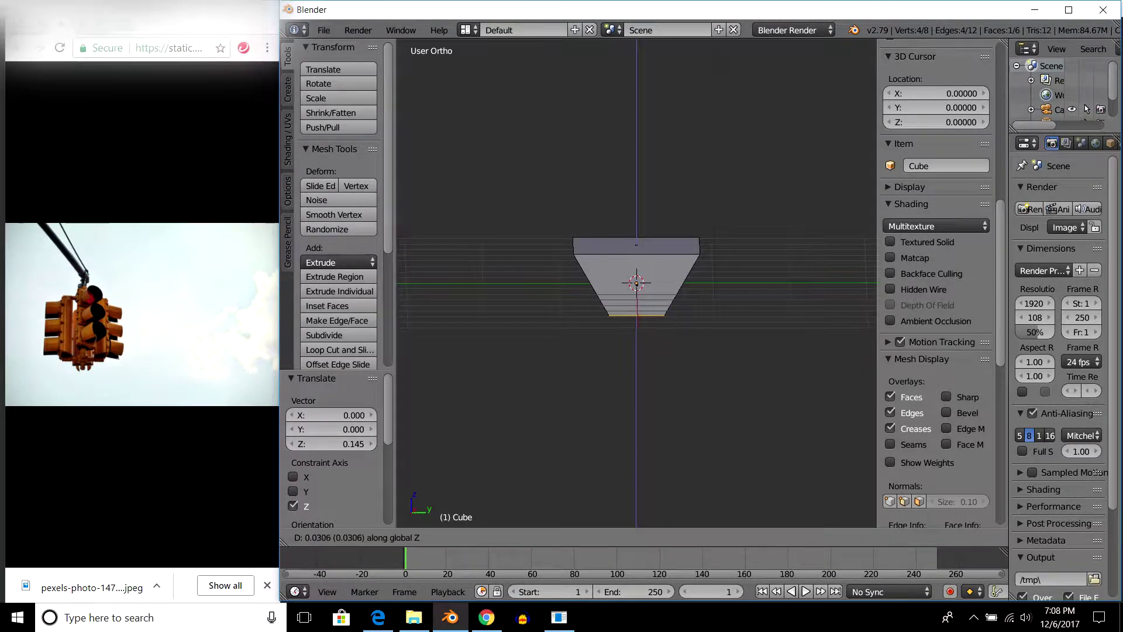
{"action": "key", "text": "y"}
{"action": "left_click", "coordinate": [702, 275]}
{"action": "key", "text": "Tab"}
{"action": "mouse_move", "coordinate": [636, 351]}
{"action": "middle_mouse_down"}
{"action": "mouse_move", "coordinate": [673, 263]}
{"action": "mouse_move", "coordinate": [702, 240]}
{"action": "mouse_move", "coordinate": [739, 249]}
{"action": "middle_mouse_up"}
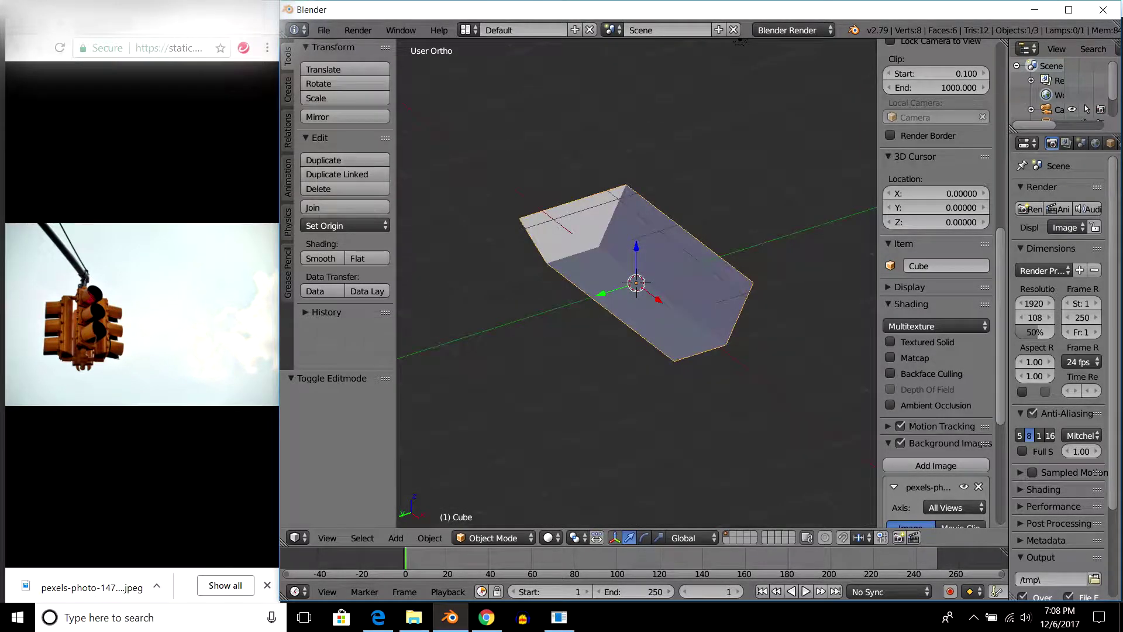
Hide the viewport sidebar and widen the Properties editor.
{"action": "middle_click_drag", "start_coordinate": [740, 40], "coordinate": [696, 76]}
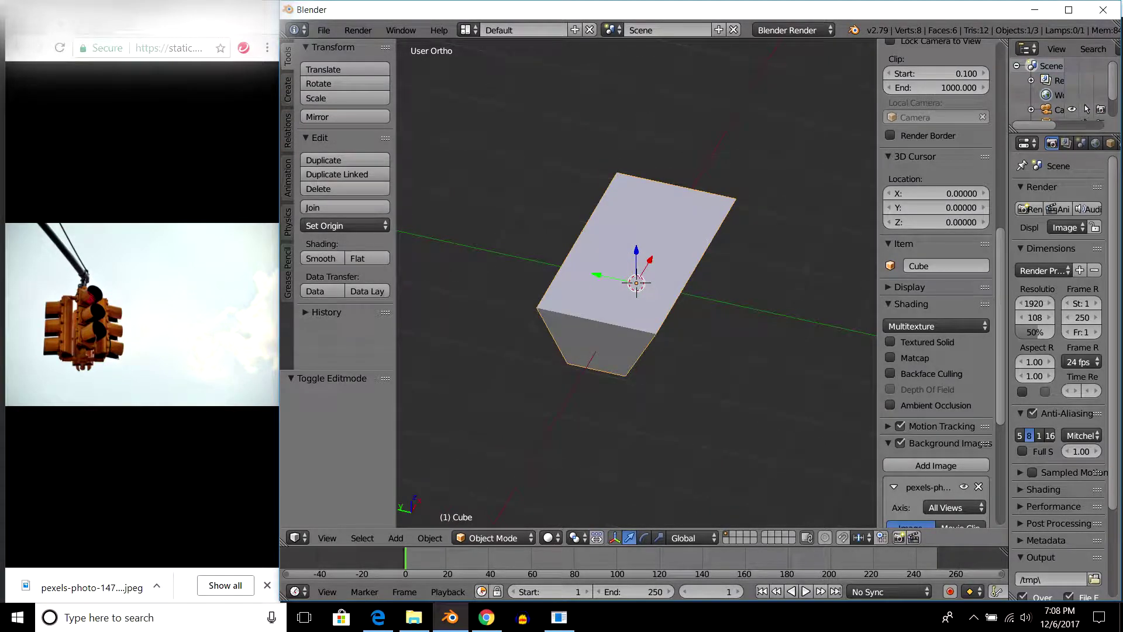
{"action": "key", "text": "n"}
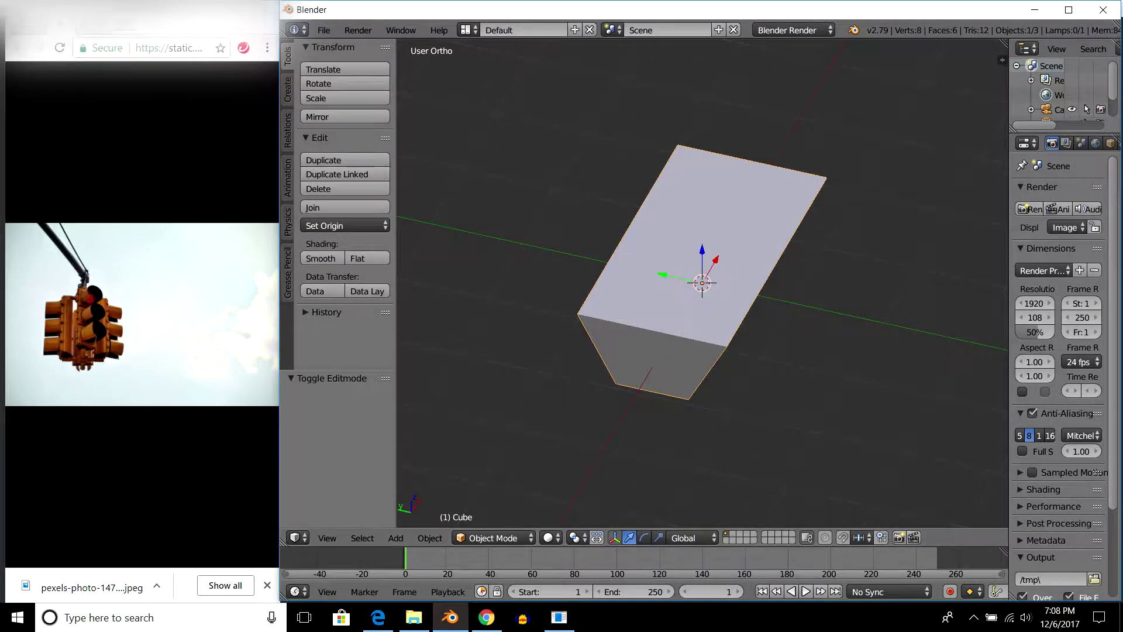
{"action": "left_click_drag", "start_coordinate": [1010, 292], "coordinate": [931, 293]}
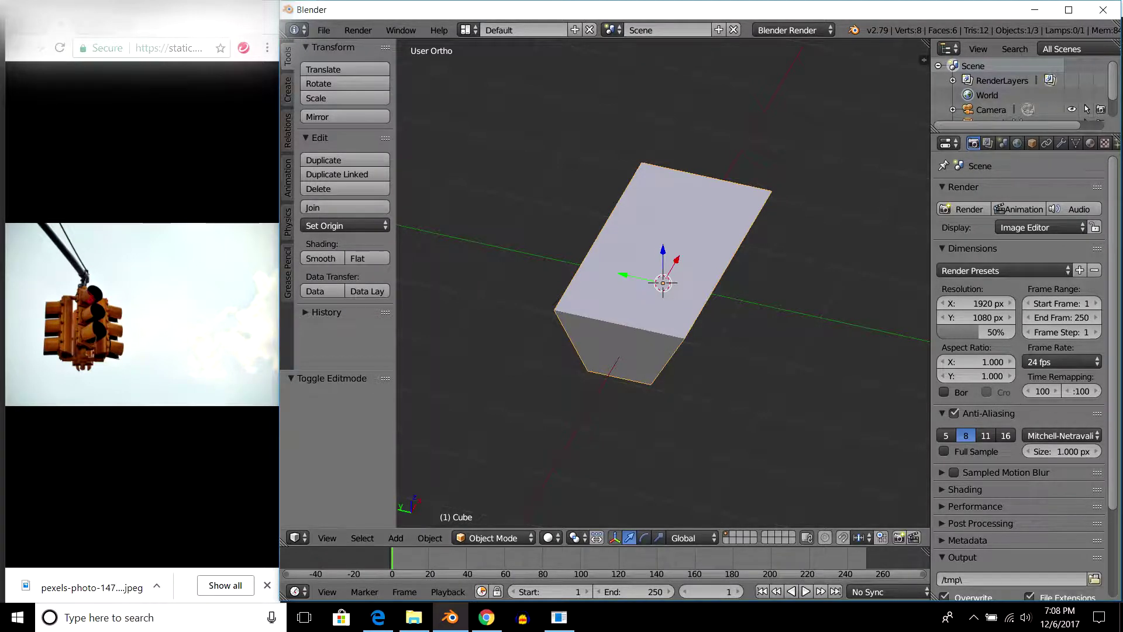
Add a Subdivision Surface modifier with viewport level 3, then enter Edit Mode.
{"action": "left_click", "coordinate": [1061, 143]}
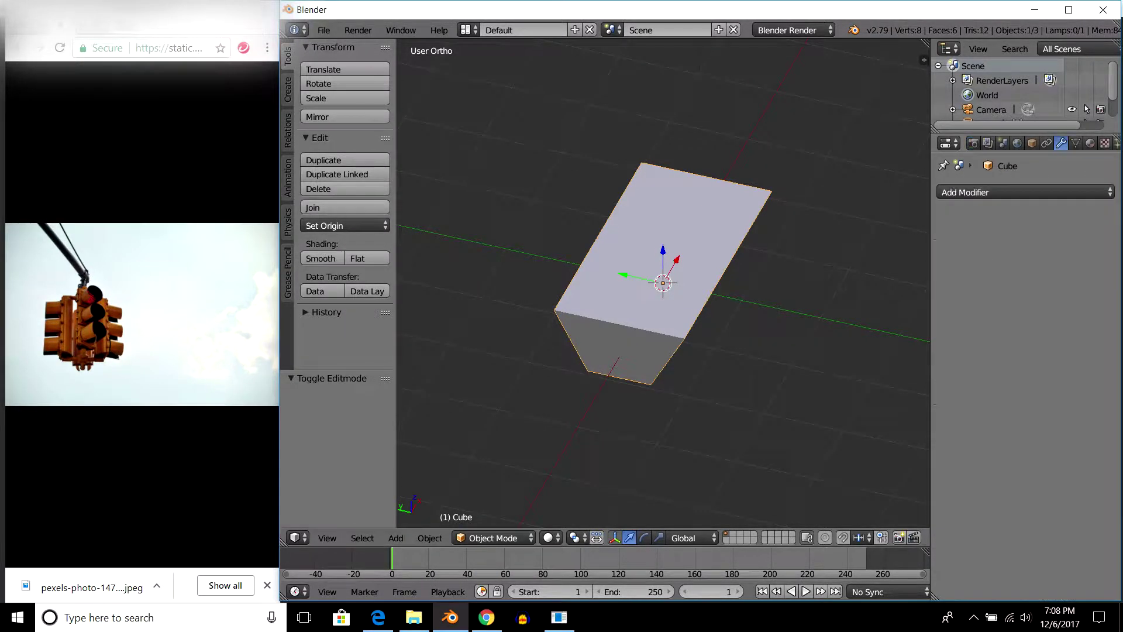
{"action": "left_click", "coordinate": [1024, 192]}
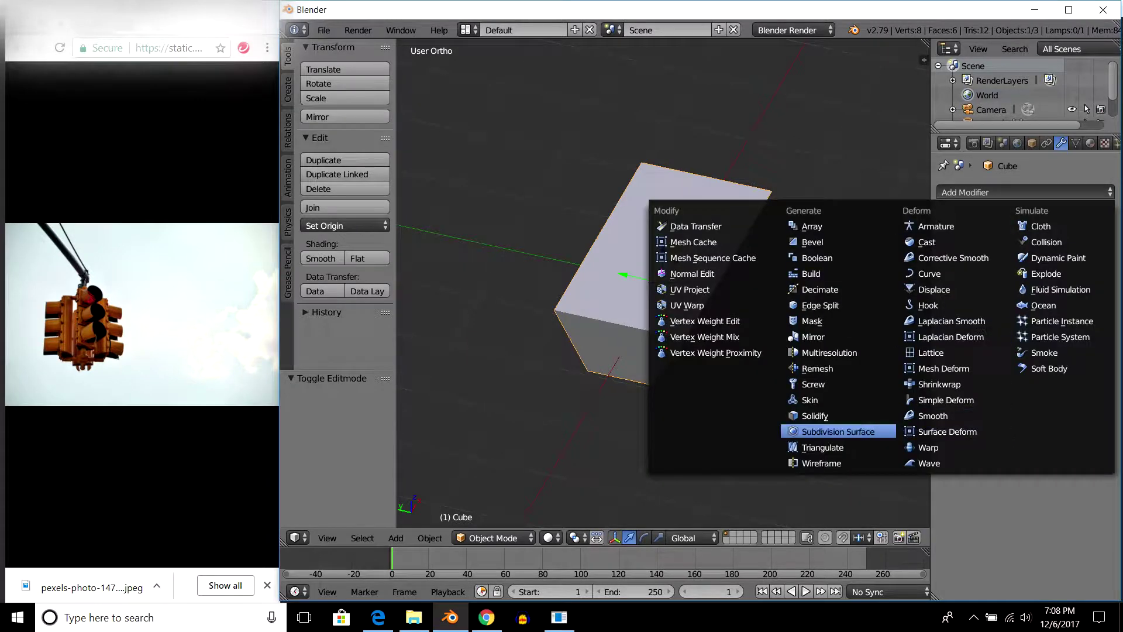
{"action": "left_click", "coordinate": [807, 431]}
{"action": "middle_click_drag", "start_coordinate": [760, 380], "coordinate": [761, 327]}
{"action": "left_click", "coordinate": [1017, 287]}
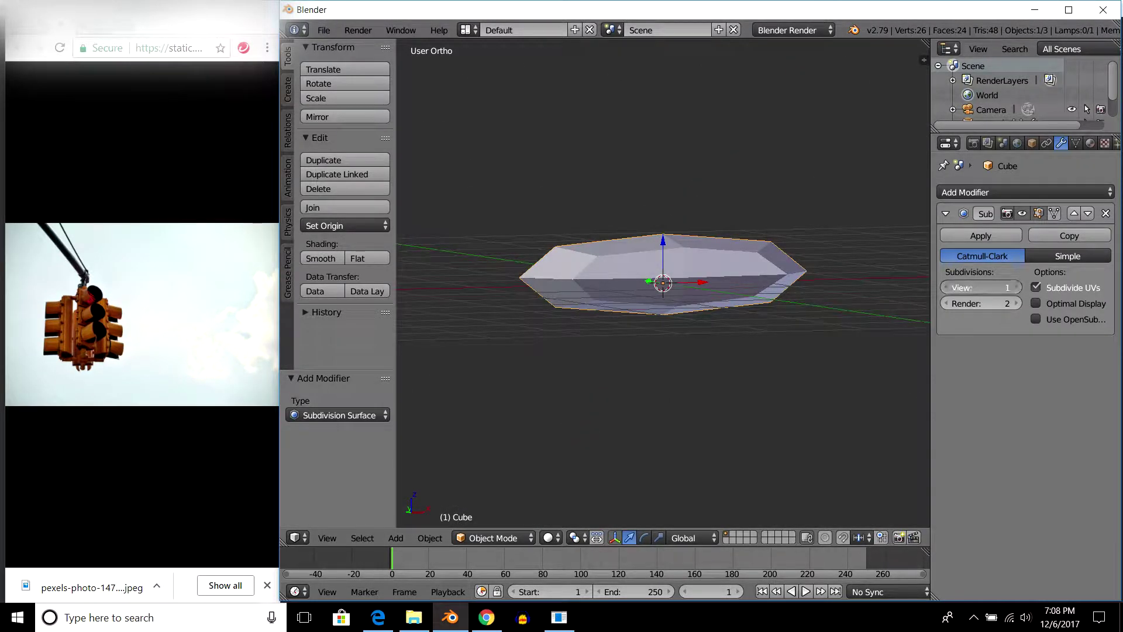
{"action": "mouse_move", "coordinate": [761, 380]}
{"action": "middle_mouse_down"}
{"action": "mouse_move", "coordinate": [731, 328]}
{"action": "mouse_move", "coordinate": [778, 397]}
{"action": "middle_mouse_up"}
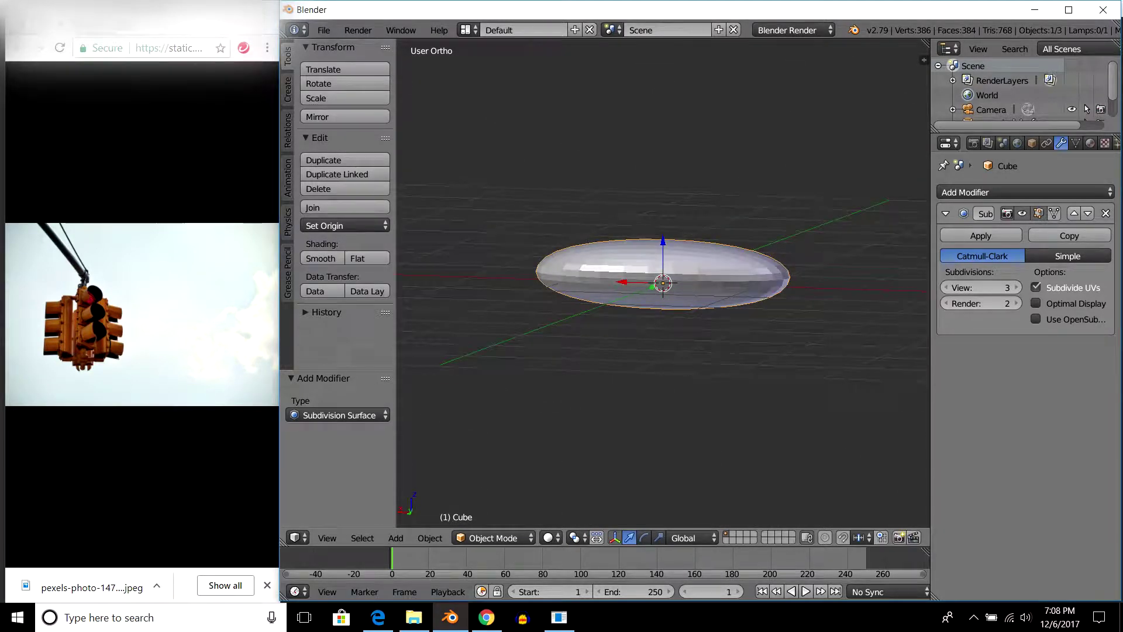
{"action": "key", "text": "Tab"}
{"action": "mouse_move", "coordinate": [778, 398]}
{"action": "middle_mouse_down"}
{"action": "mouse_move", "coordinate": [778, 328]}
{"action": "mouse_move", "coordinate": [760, 351]}
{"action": "mouse_move", "coordinate": [749, 328]}
{"action": "mouse_move", "coordinate": [760, 304]}
{"action": "mouse_move", "coordinate": [779, 386]}
{"action": "middle_mouse_up"}
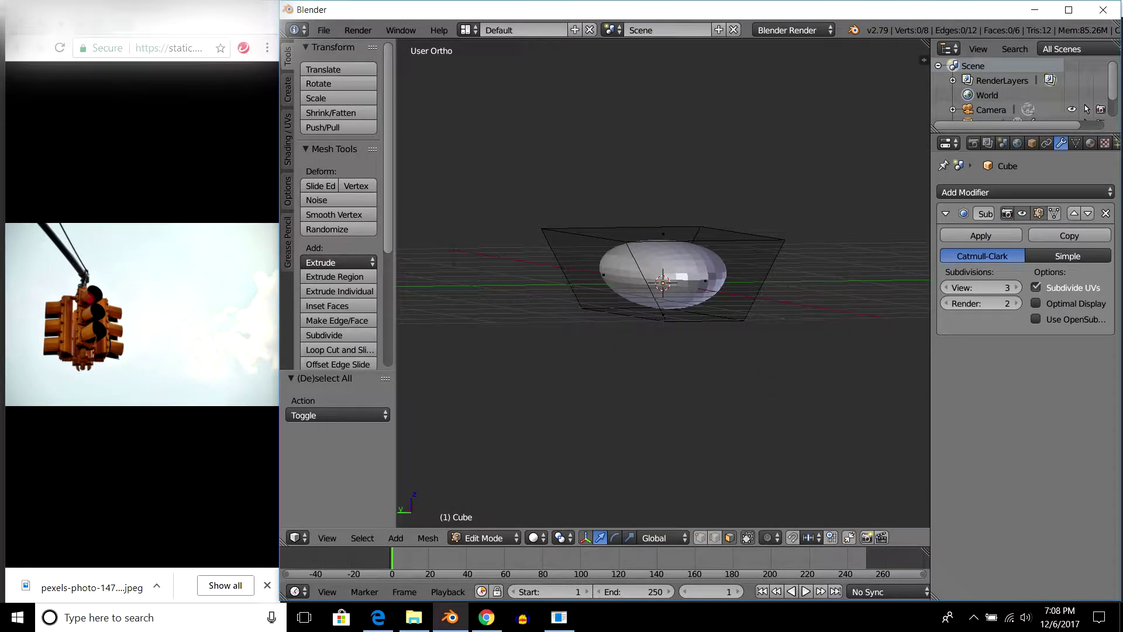
Re-enter Edit Mode and deselect the whole mesh.
{"action": "key", "text": "ctrl+r"}
{"action": "key", "text": "Escape"}
{"action": "key", "text": "Tab"}
{"action": "mouse_move", "coordinate": [662, 283]}
{"action": "middle_mouse_down"}
{"action": "mouse_move", "coordinate": [663, 304]}
{"action": "mouse_move", "coordinate": [663, 283]}
{"action": "mouse_move", "coordinate": [620, 304]}
{"action": "middle_mouse_up"}
{"action": "key", "text": "Tab"}
{"action": "key", "text": "a"}
Add loop cuts near the right and left ends of the box.
{"action": "key", "text": "ctrl+r"}
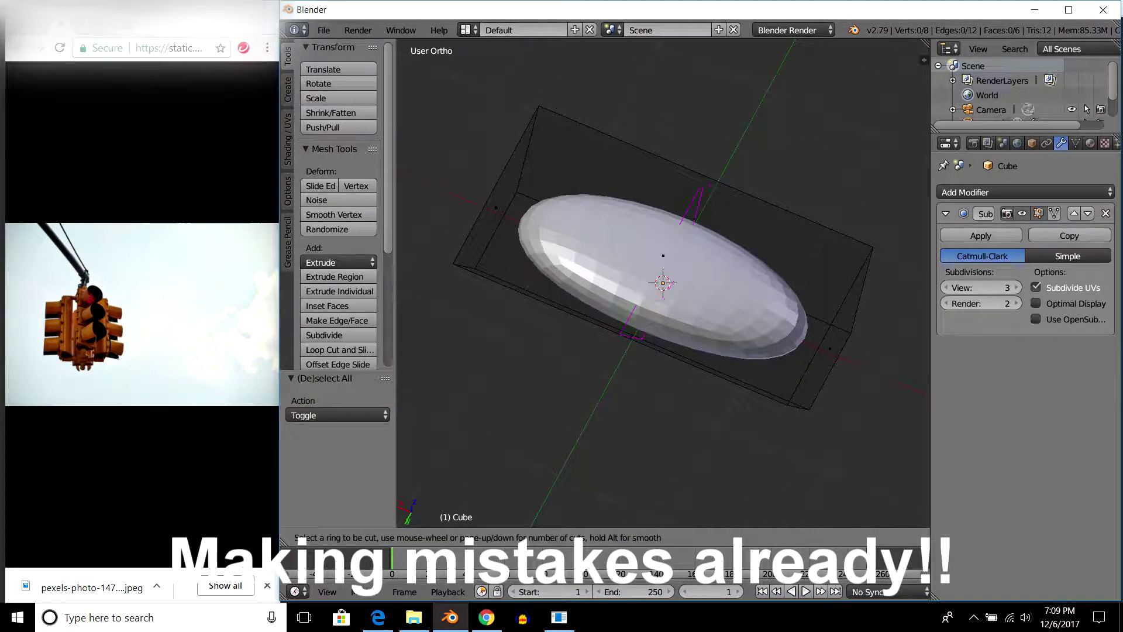
{"action": "left_click", "coordinate": [634, 307]}
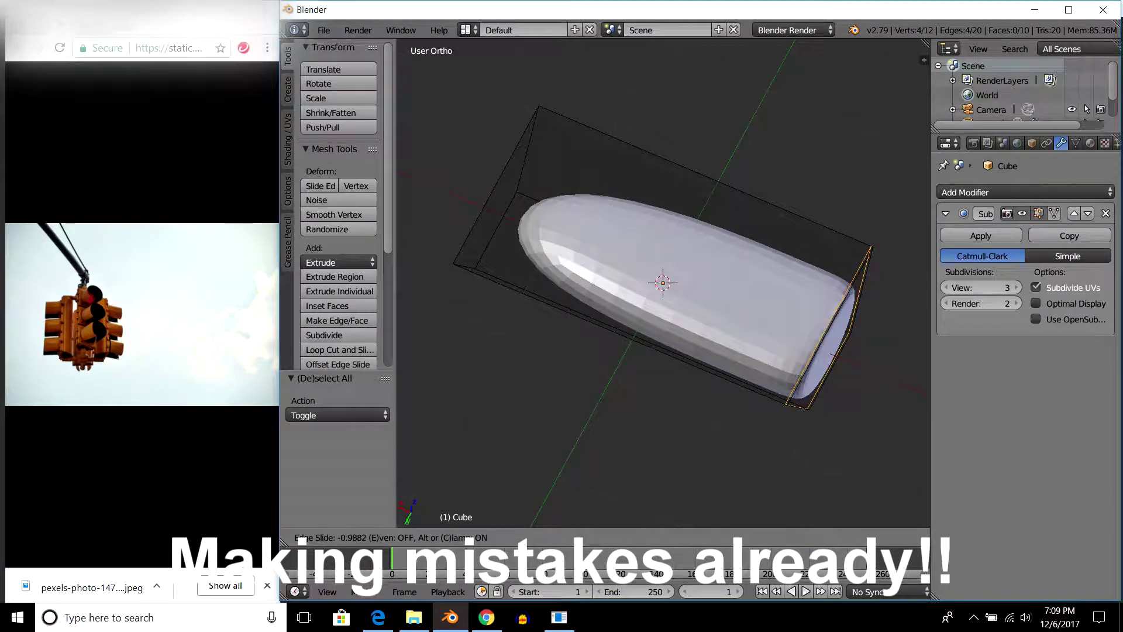
{"action": "key", "text": "Return"}
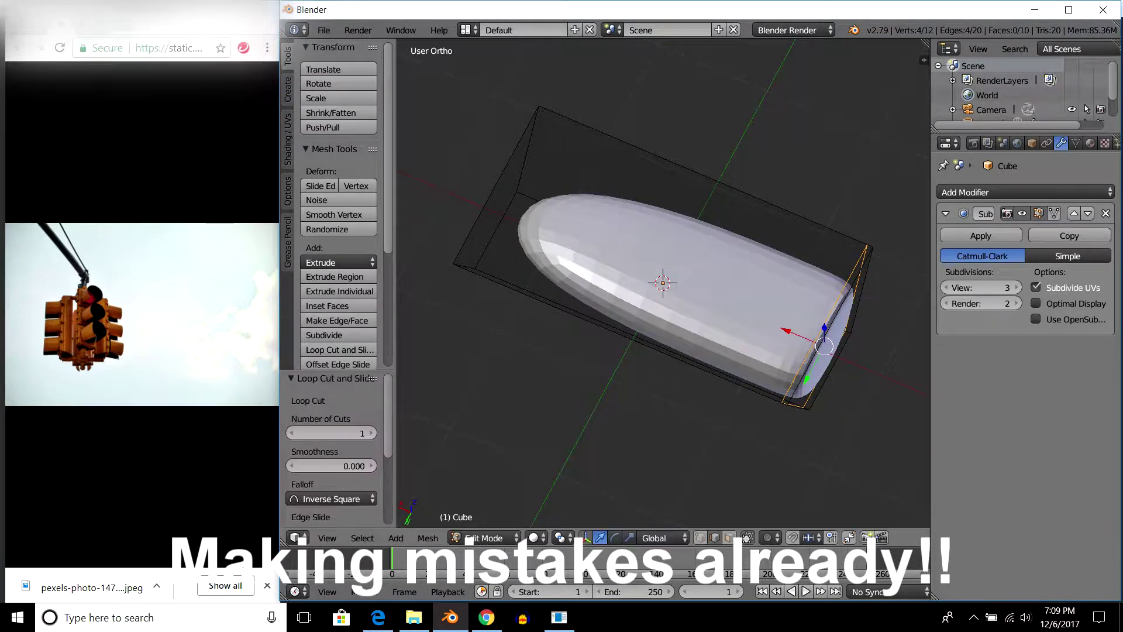
{"action": "key", "text": "ctrl+r"}
{"action": "left_click", "coordinate": [665, 292]}
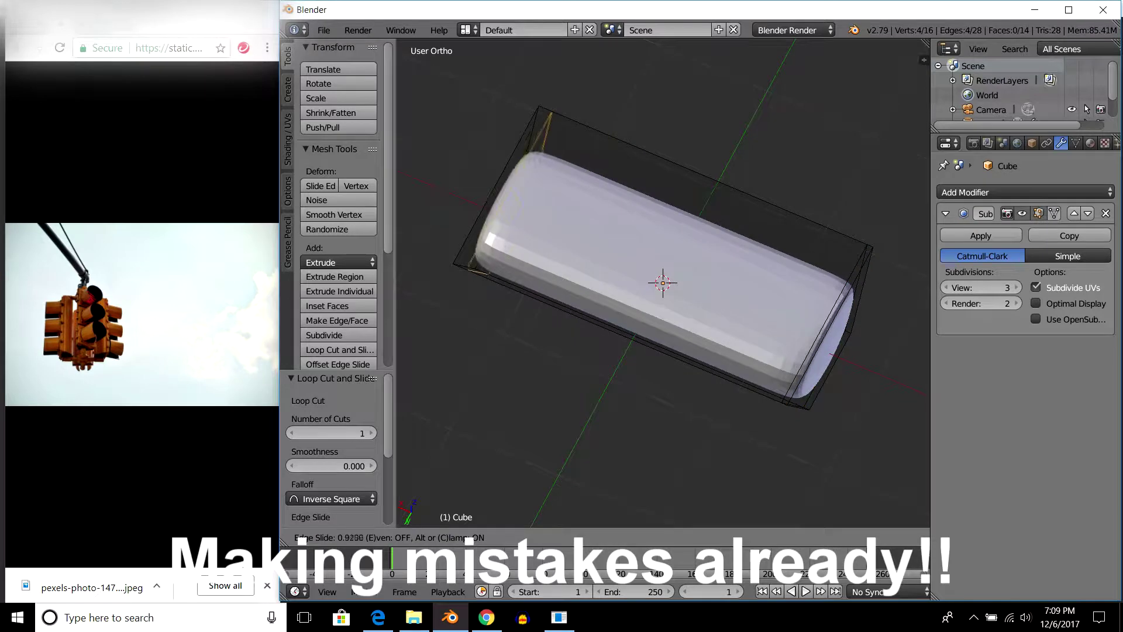
{"action": "key", "text": "Return"}
{"action": "mouse_move", "coordinate": [665, 293]}
{"action": "middle_mouse_down"}
{"action": "mouse_move", "coordinate": [644, 327]}
{"action": "mouse_move", "coordinate": [667, 278]}
{"action": "middle_mouse_up"}
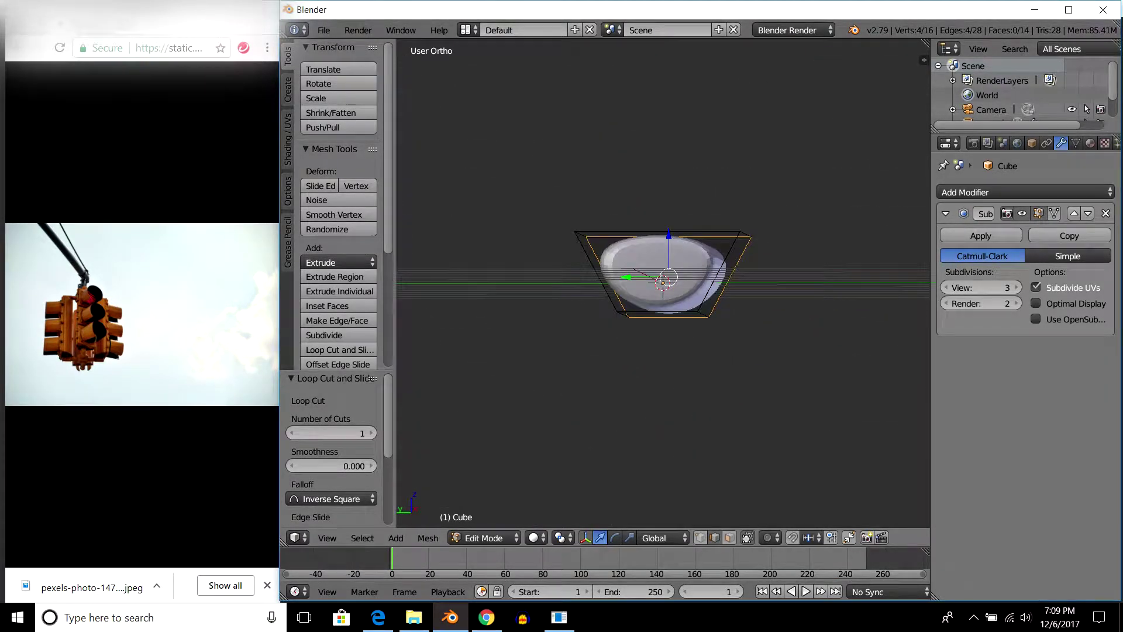
Add loop cuts near the top rim and another edge, then preview in Object Mode.
{"action": "key", "text": "ctrl+r"}
{"action": "left_click", "coordinate": [668, 276]}
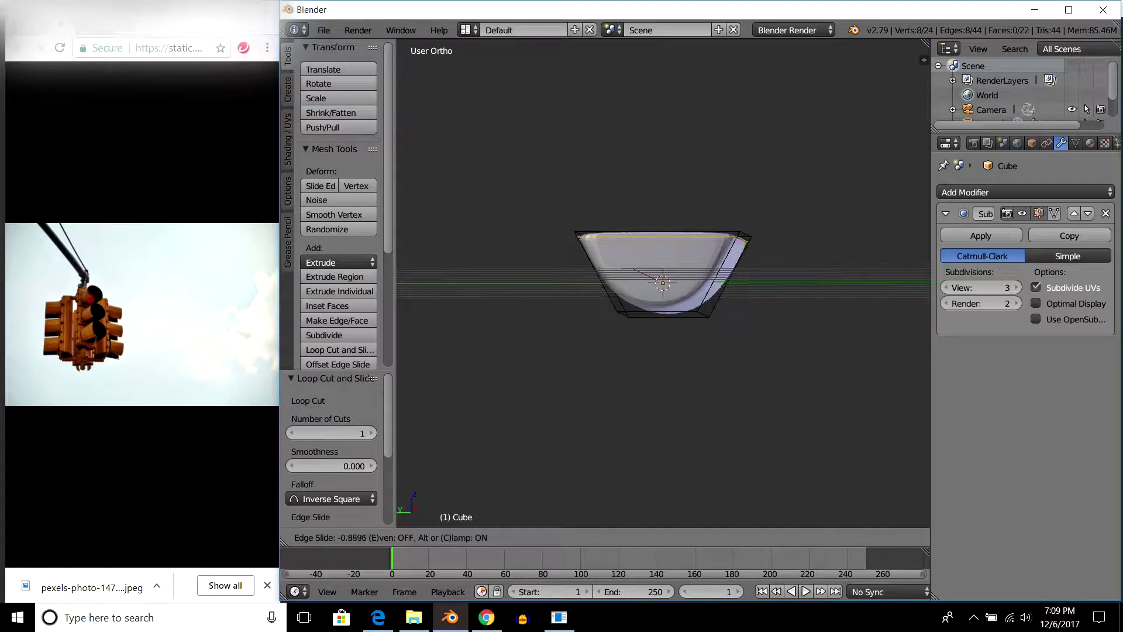
{"action": "key", "text": "Return"}
{"action": "mouse_move", "coordinate": [667, 278]}
{"action": "middle_mouse_down"}
{"action": "mouse_move", "coordinate": [687, 231]}
{"action": "mouse_move", "coordinate": [687, 258]}
{"action": "middle_mouse_up"}
{"action": "key", "text": "ctrl+r"}
{"action": "left_click", "coordinate": [687, 260]}
{"action": "key", "text": "Return"}
{"action": "key", "text": "Tab"}
{"action": "mouse_move", "coordinate": [688, 260]}
{"action": "middle_mouse_down"}
{"action": "mouse_move", "coordinate": [687, 234]}
{"action": "mouse_move", "coordinate": [696, 240]}
{"action": "mouse_move", "coordinate": [688, 251]}
{"action": "mouse_move", "coordinate": [650, 223]}
{"action": "mouse_move", "coordinate": [666, 264]}
{"action": "middle_mouse_up"}
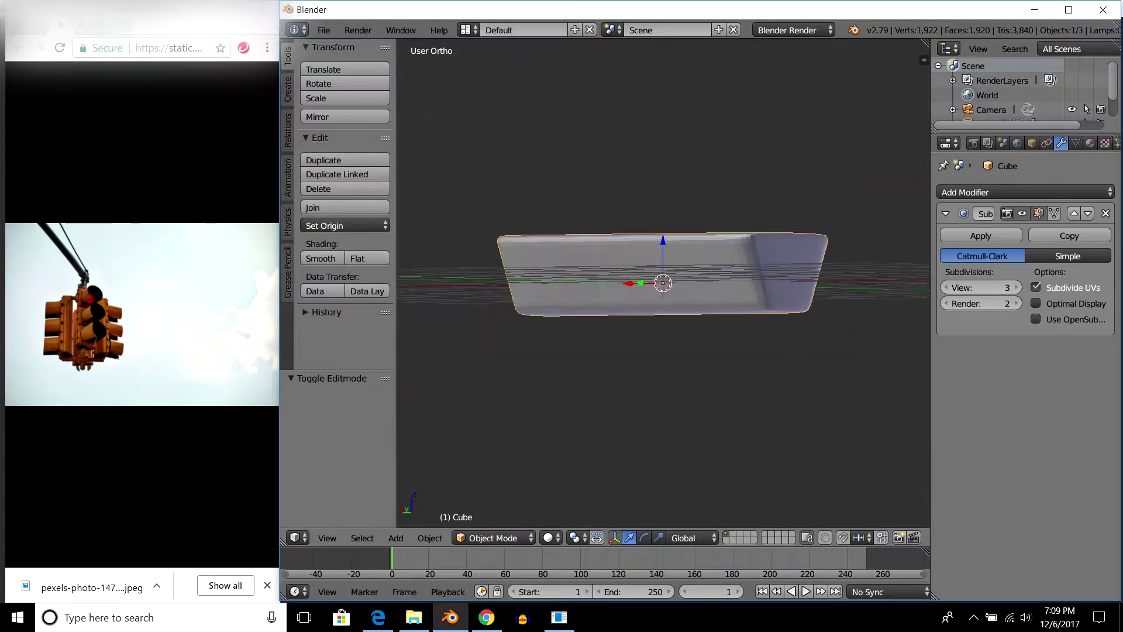
Undo and compare versions, restoring the bevelled slab shape in Edit Mode.
{"action": "key", "text": "ctrl+z"}
{"action": "middle_click_drag", "start_coordinate": [667, 264], "coordinate": [638, 234]}
{"action": "key", "text": "Tab"}
{"action": "scroll", "coordinate": [663, 283], "scroll_direction": "up", "scroll_amount": 5}
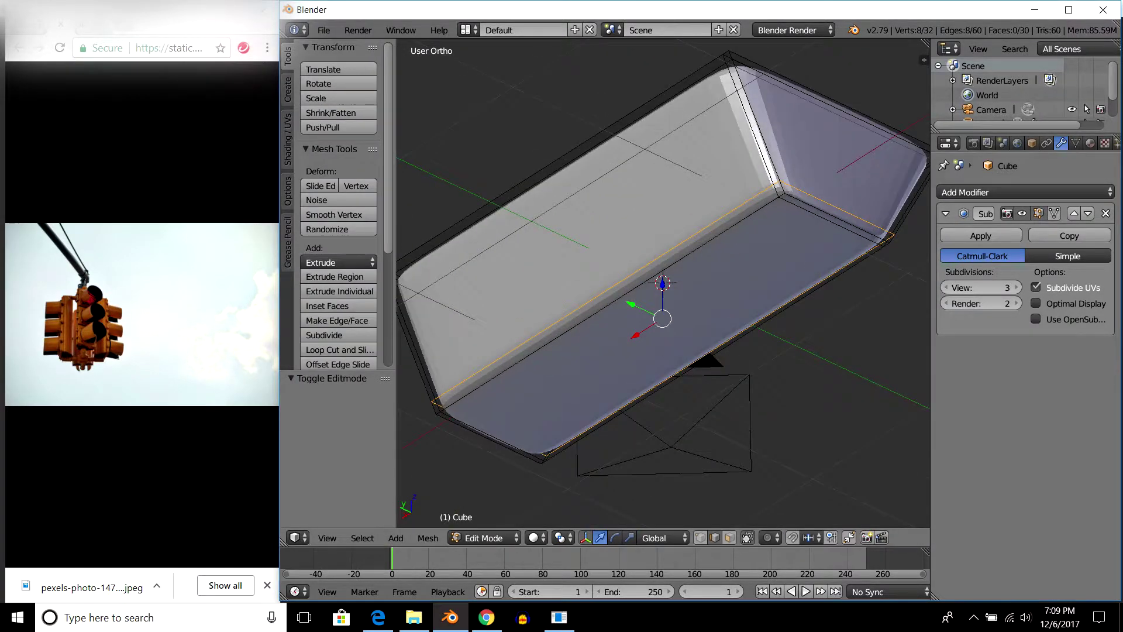
{"action": "scroll", "coordinate": [663, 293], "scroll_direction": "down", "scroll_amount": 3}
{"action": "key", "text": "Tab"}
{"action": "scroll", "coordinate": [663, 293], "scroll_direction": "down", "scroll_amount": 3}
{"action": "scroll", "coordinate": [663, 292], "scroll_direction": "down", "scroll_amount": 2}
{"action": "key", "text": "ctrl+z"}
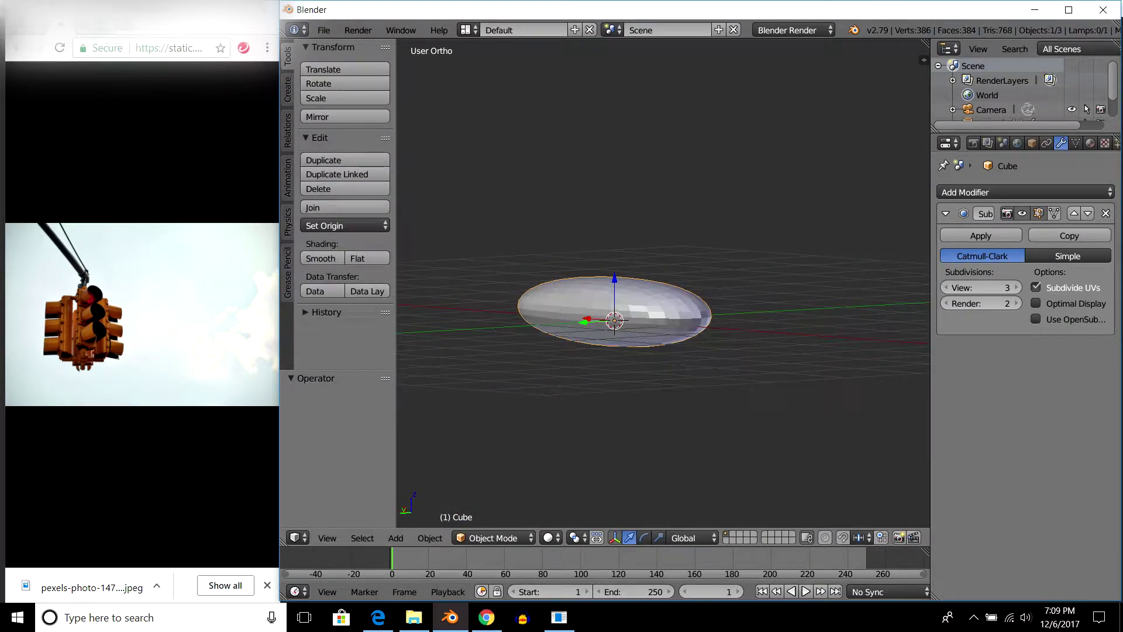
{"action": "key", "text": "ctrl+z"}
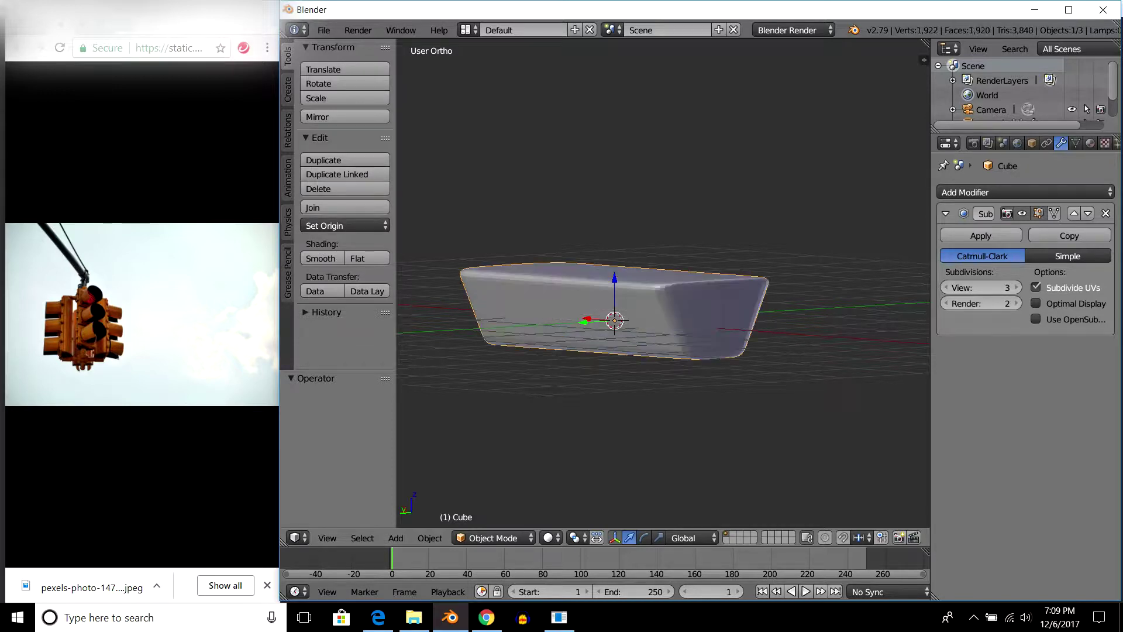
{"action": "middle_click_drag", "start_coordinate": [663, 283], "coordinate": [649, 269]}
{"action": "scroll", "coordinate": [663, 283], "scroll_direction": "up", "scroll_amount": 2}
{"action": "scroll", "coordinate": [662, 283], "scroll_direction": "up", "scroll_amount": 3}
{"action": "middle_click_drag", "start_coordinate": [661, 281], "coordinate": [667, 351]}
Dissolve the left edge loop, exit Edit Mode, and view the slab from the top.
{"action": "right_click", "coordinate": [514, 399], "text": "shift"}
{"action": "middle_click_drag", "start_coordinate": [666, 351], "coordinate": [661, 357]}
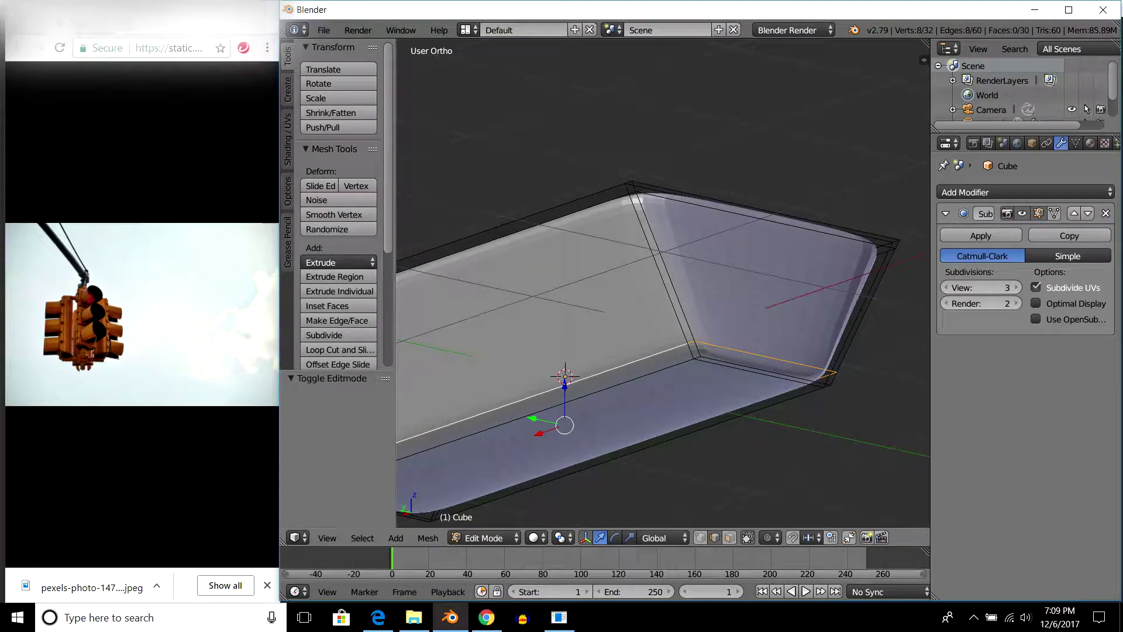
{"action": "key", "text": "x"}
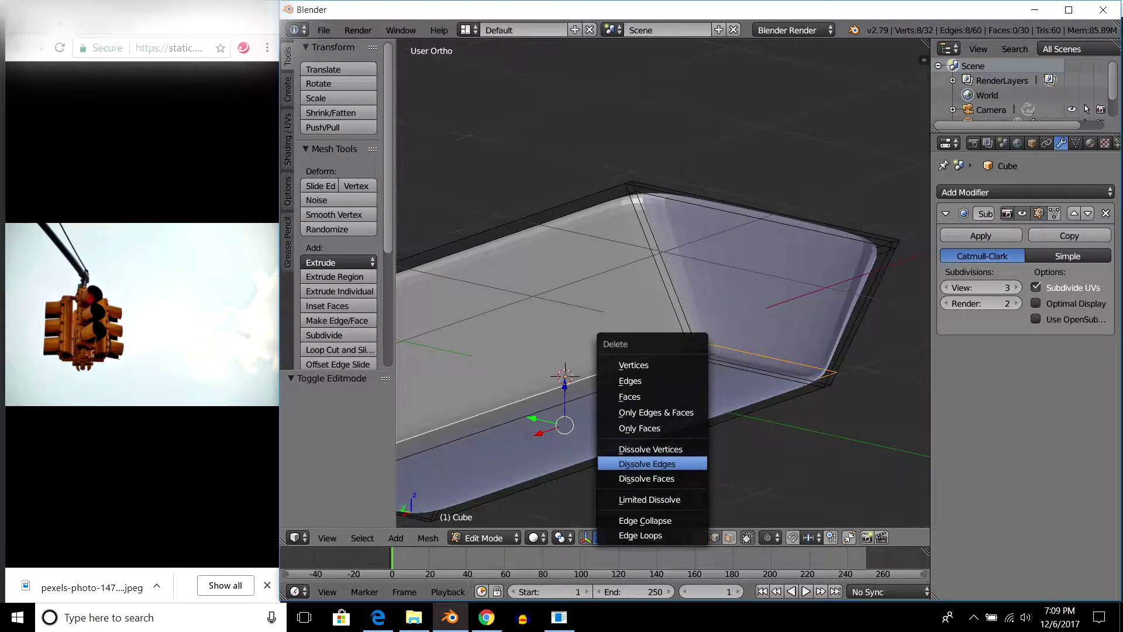
{"action": "left_click", "coordinate": [620, 463]}
{"action": "key", "text": "Tab"}
{"action": "mouse_move", "coordinate": [661, 356]}
{"action": "middle_mouse_down"}
{"action": "mouse_move", "coordinate": [643, 351]}
{"action": "mouse_move", "coordinate": [684, 275]}
{"action": "mouse_move", "coordinate": [673, 246]}
{"action": "mouse_move", "coordinate": [661, 275]}
{"action": "mouse_move", "coordinate": [655, 252]}
{"action": "middle_mouse_up"}
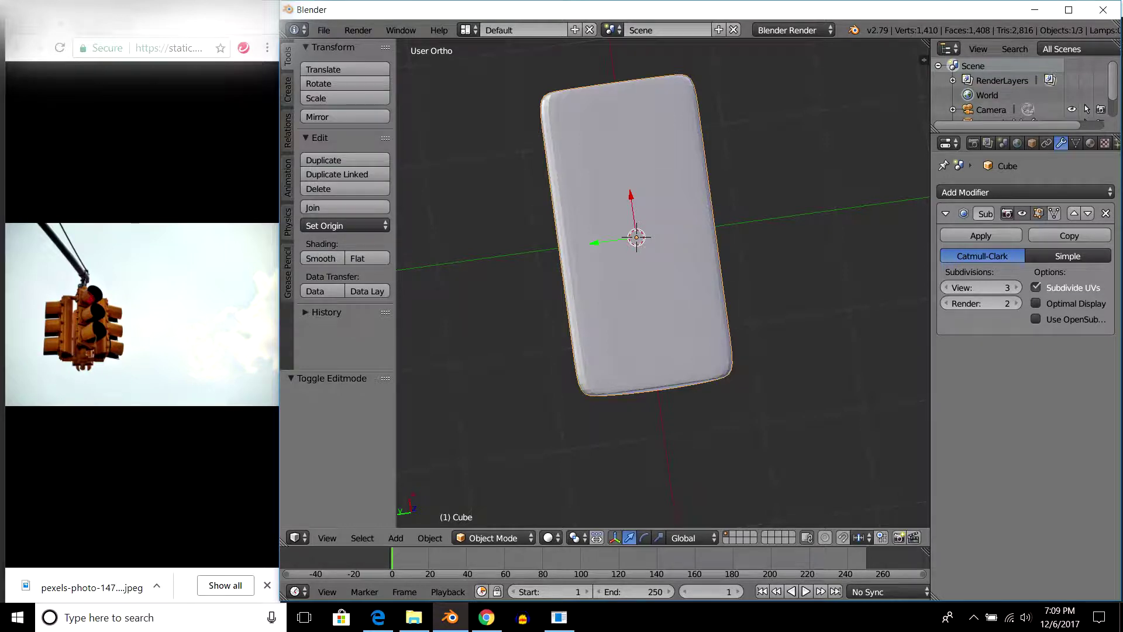
{"action": "mouse_move", "coordinate": [655, 351]}
{"action": "middle_mouse_down"}
{"action": "mouse_move", "coordinate": [661, 272]}
{"action": "mouse_move", "coordinate": [661, 328]}
{"action": "mouse_move", "coordinate": [690, 304]}
{"action": "mouse_move", "coordinate": [673, 281]}
{"action": "mouse_move", "coordinate": [656, 316]}
{"action": "mouse_move", "coordinate": [626, 281]}
{"action": "middle_mouse_up"}
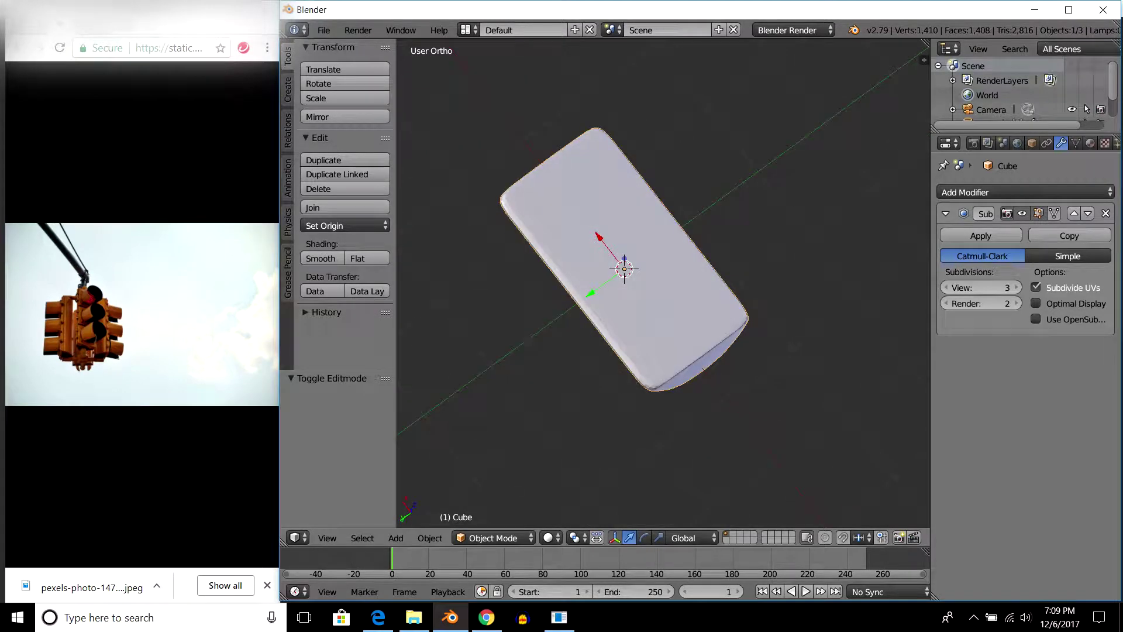
{"action": "key", "text": "KP_7"}
{"action": "scroll", "coordinate": [663, 283], "scroll_direction": "down", "scroll_amount": 1}
{"action": "scroll", "coordinate": [662, 284], "scroll_direction": "up", "scroll_amount": 1}
{"action": "scroll", "coordinate": [663, 284], "scroll_direction": "up", "scroll_amount": 2}
{"action": "middle_click_drag", "start_coordinate": [663, 284], "coordinate": [684, 291], "text": "shift"}
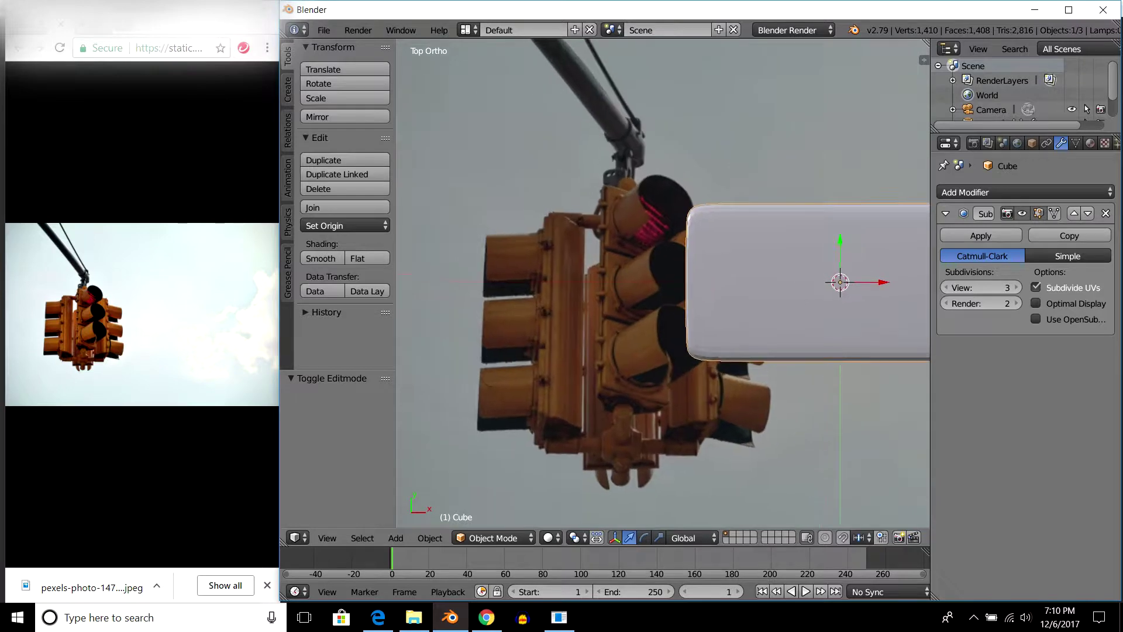
{"action": "scroll", "coordinate": [679, 293], "scroll_direction": "up", "scroll_amount": 2}
{"action": "scroll", "coordinate": [678, 292], "scroll_direction": "up", "scroll_amount": 1}
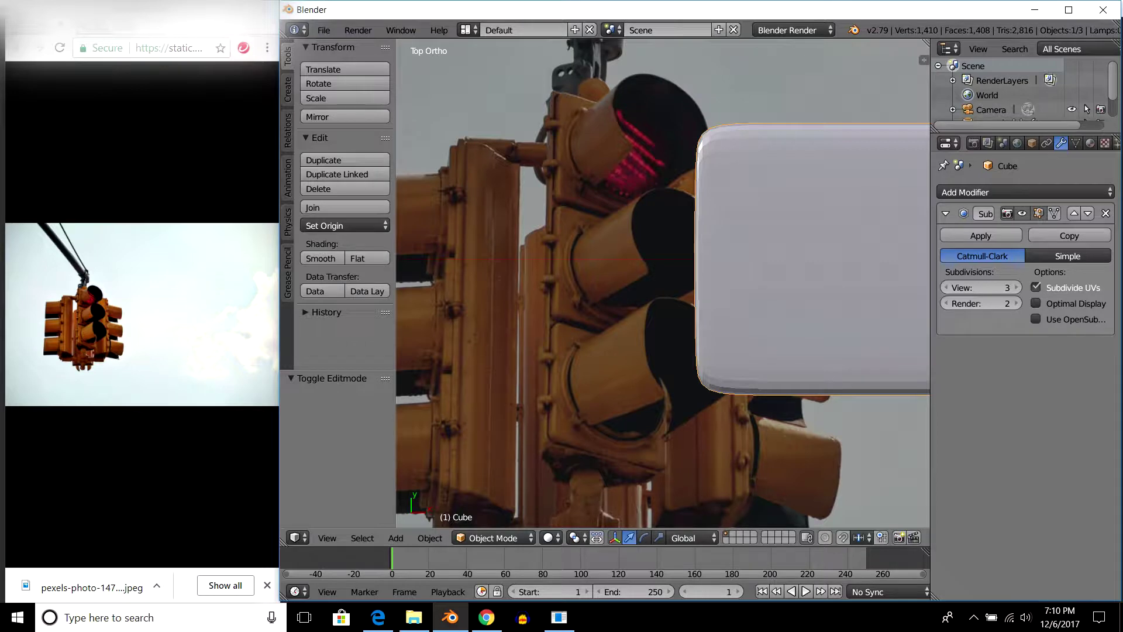
{"action": "scroll", "coordinate": [663, 284], "scroll_direction": "down", "scroll_amount": 3}
{"action": "mouse_move", "coordinate": [662, 284]}
{"action": "middle_mouse_down"}
{"action": "mouse_move", "coordinate": [690, 252]}
{"action": "mouse_move", "coordinate": [708, 199]}
{"action": "mouse_move", "coordinate": [749, 252]}
{"action": "middle_mouse_up"}
{"action": "key", "text": "shift+a"}
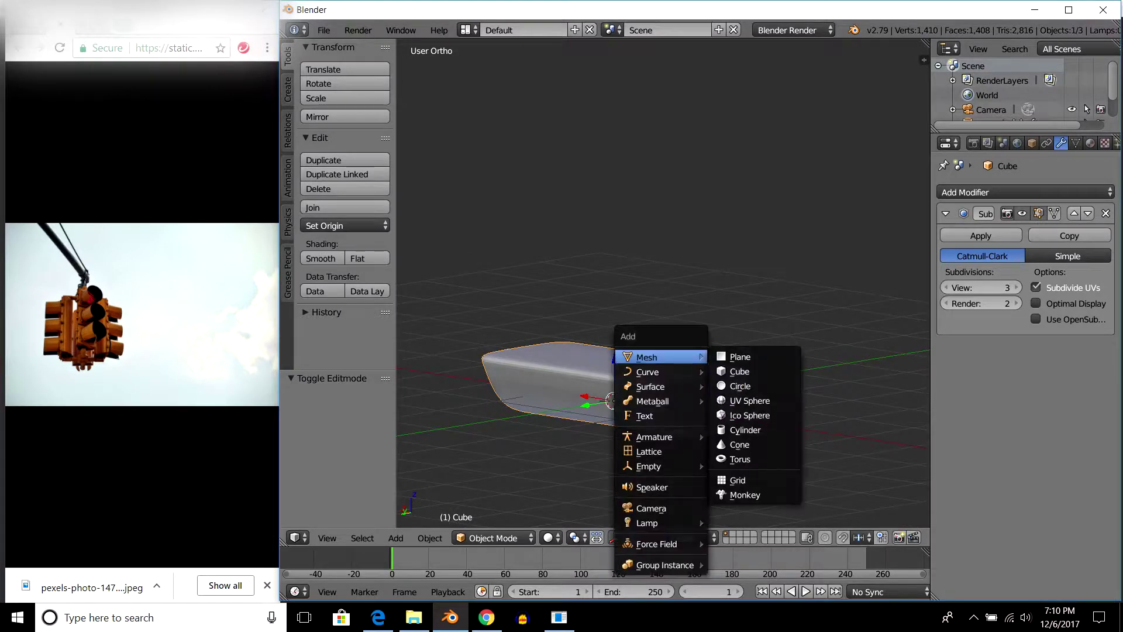
Add a new cube and scale it to 1.015, checked against the reference image.
{"action": "left_click", "coordinate": [752, 372]}
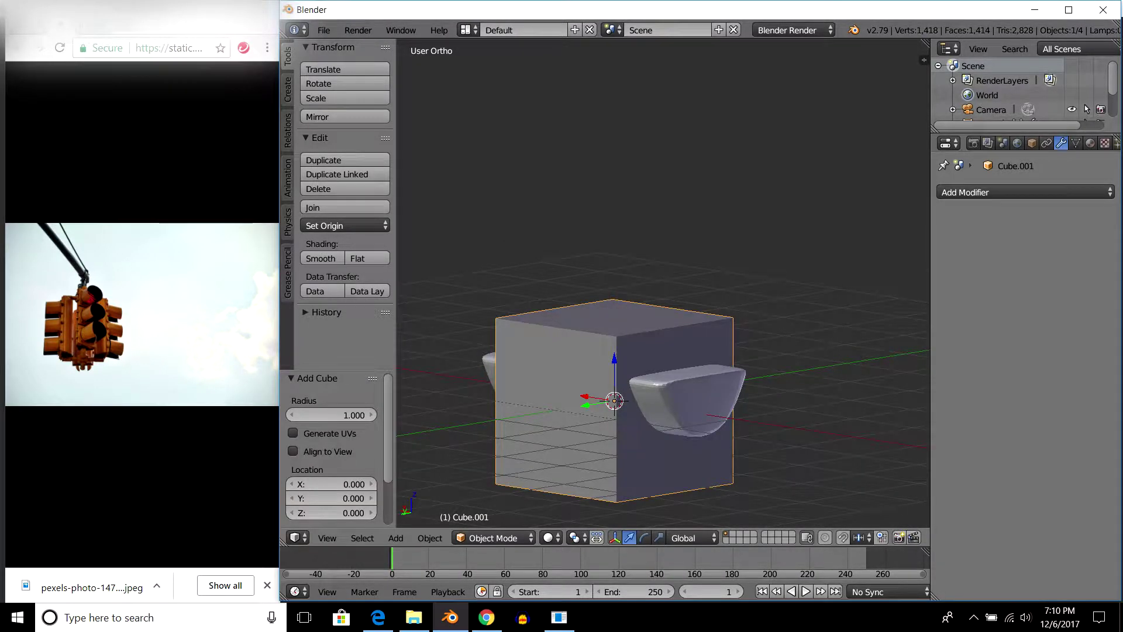
{"action": "key", "text": "s"}
{"action": "key", "text": "Return"}
{"action": "key", "text": "KP_7"}
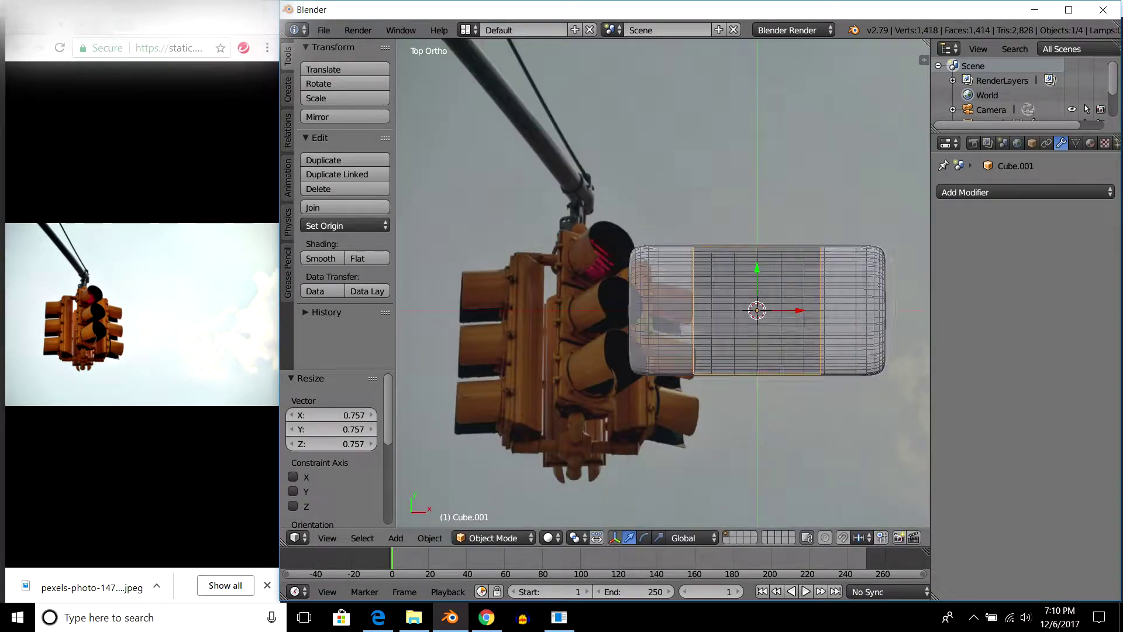
{"action": "key", "text": "z"}
{"action": "scroll", "coordinate": [662, 283], "scroll_direction": "up", "scroll_amount": 2}
{"action": "scroll", "coordinate": [825, 385], "scroll_direction": "up", "scroll_amount": 1}
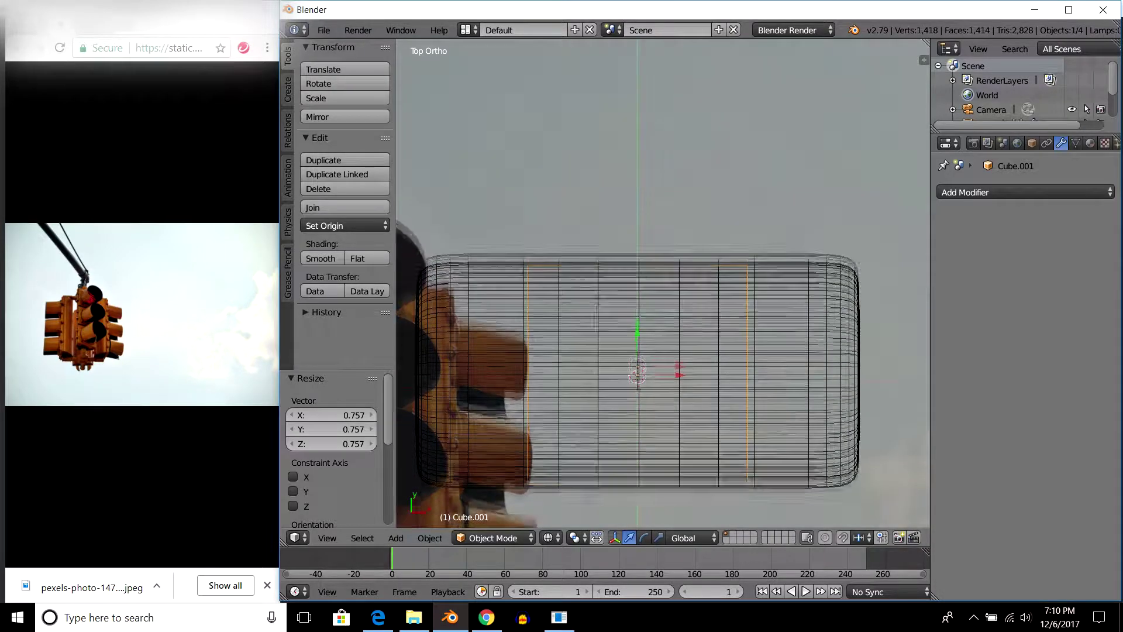
{"action": "scroll", "coordinate": [825, 385], "scroll_direction": "up", "scroll_amount": 1}
{"action": "scroll", "coordinate": [825, 384], "scroll_direction": "down", "scroll_amount": 1}
{"action": "key", "text": "s"}
{"action": "left_click", "coordinate": [828, 384]}
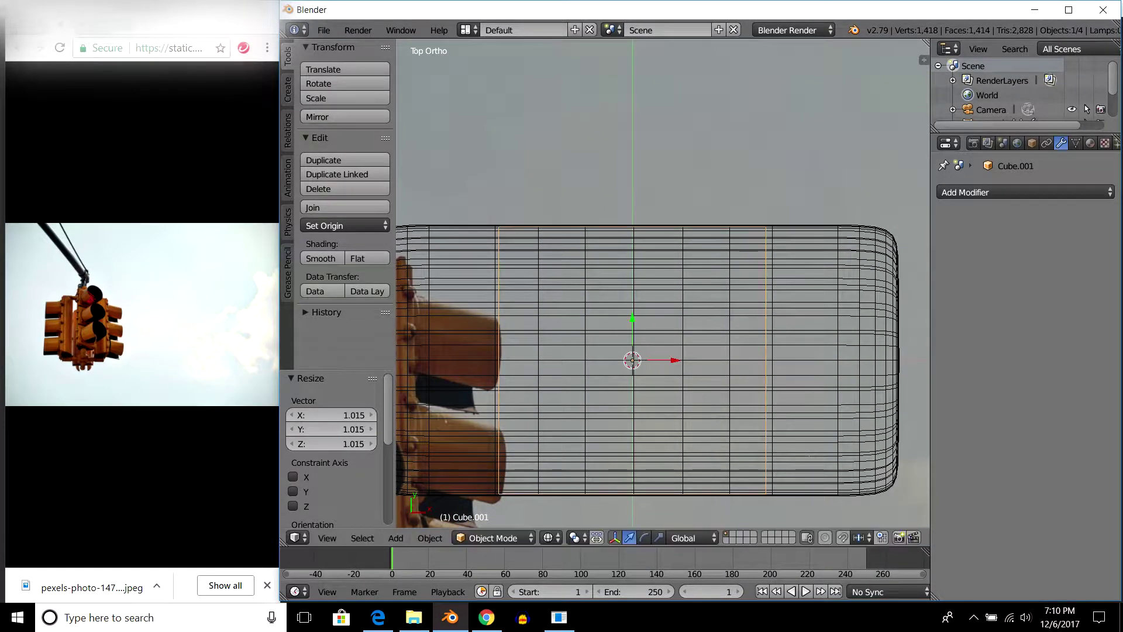
{"action": "middle_click_drag", "start_coordinate": [828, 384], "coordinate": [760, 293]}
{"action": "key", "text": "z"}
{"action": "key", "text": "KP_8"}
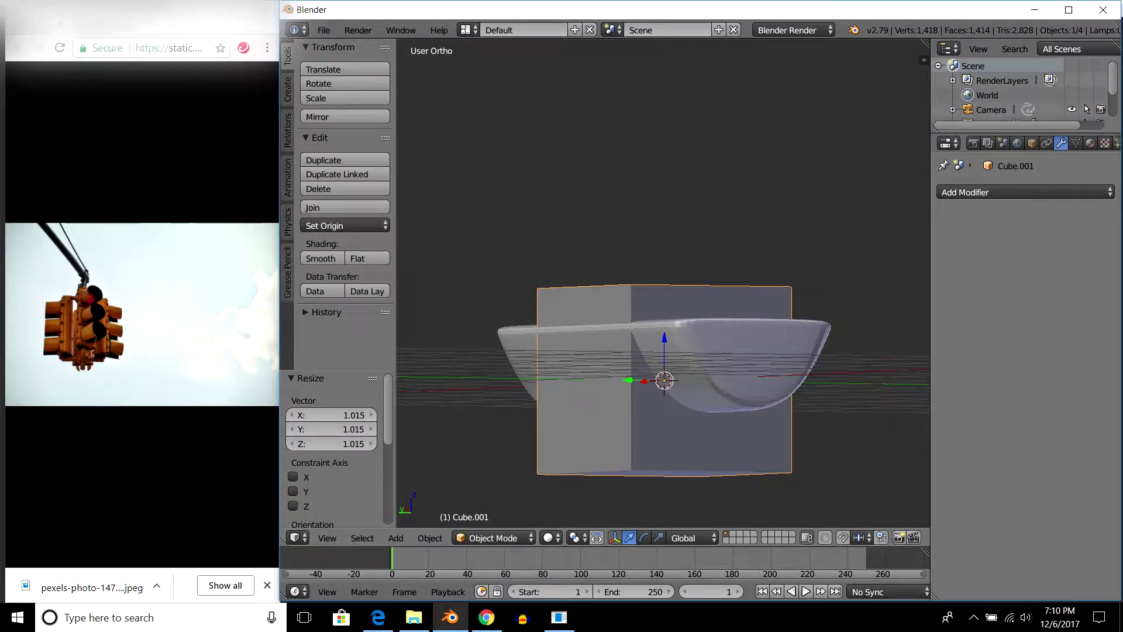
Raise the cube to Z 1.256 and flatten it along Z into a thin plate.
{"action": "key", "text": "g"}
{"action": "key", "text": "z"}
{"action": "key", "text": "Return"}
{"action": "key", "text": "KP_8"}
{"action": "key", "text": "KP_4"}
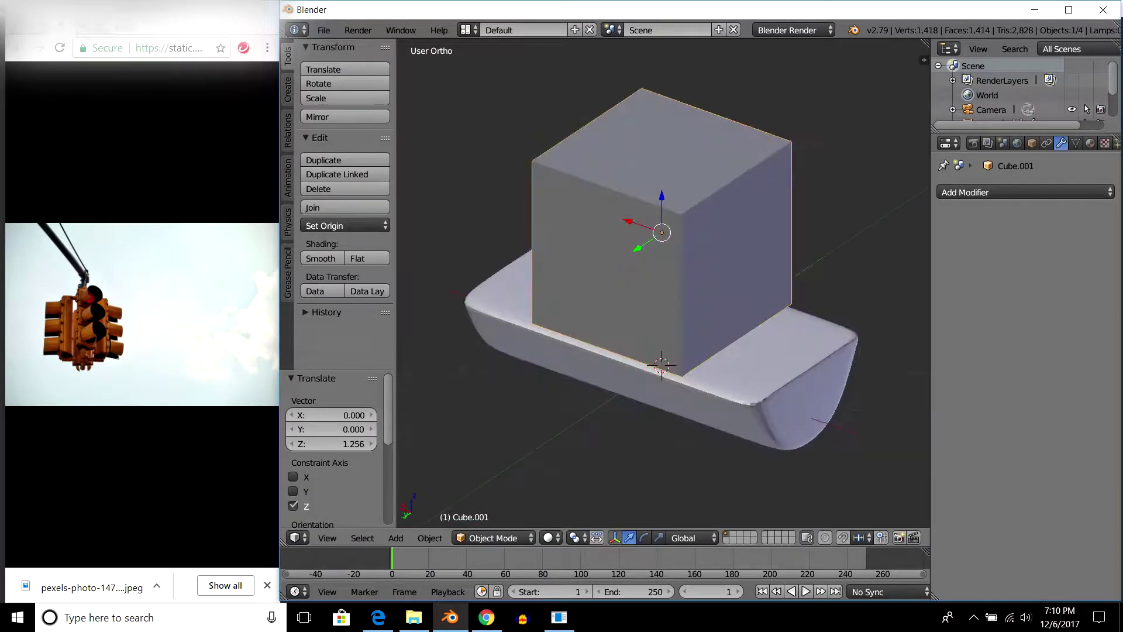
{"action": "key", "text": "s"}
{"action": "key", "text": "z"}
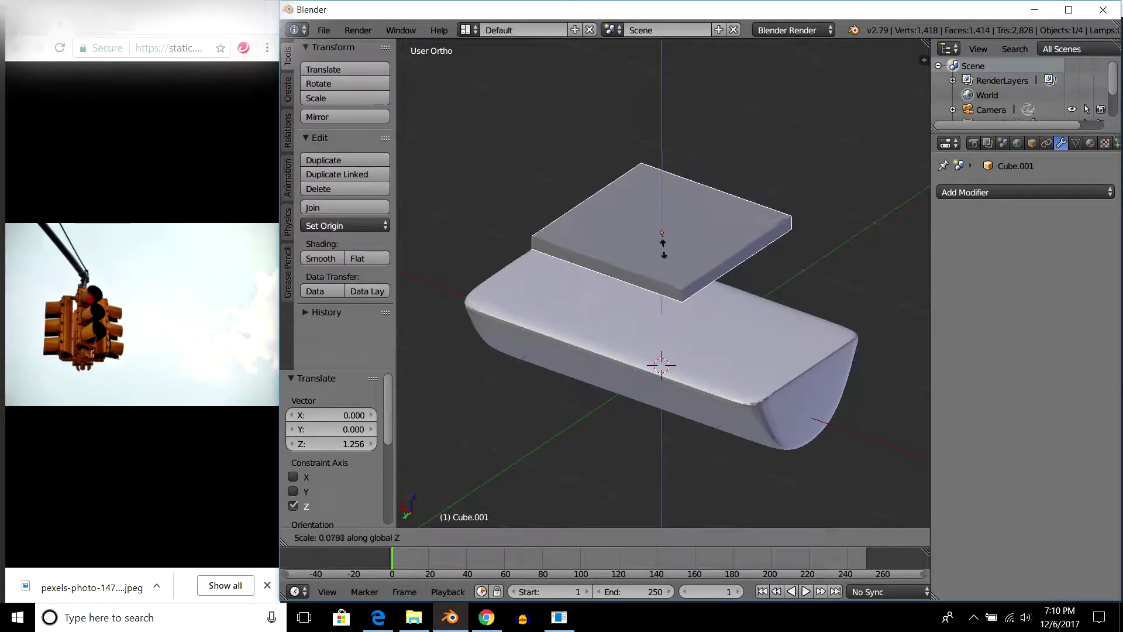
{"action": "key", "text": "Return"}
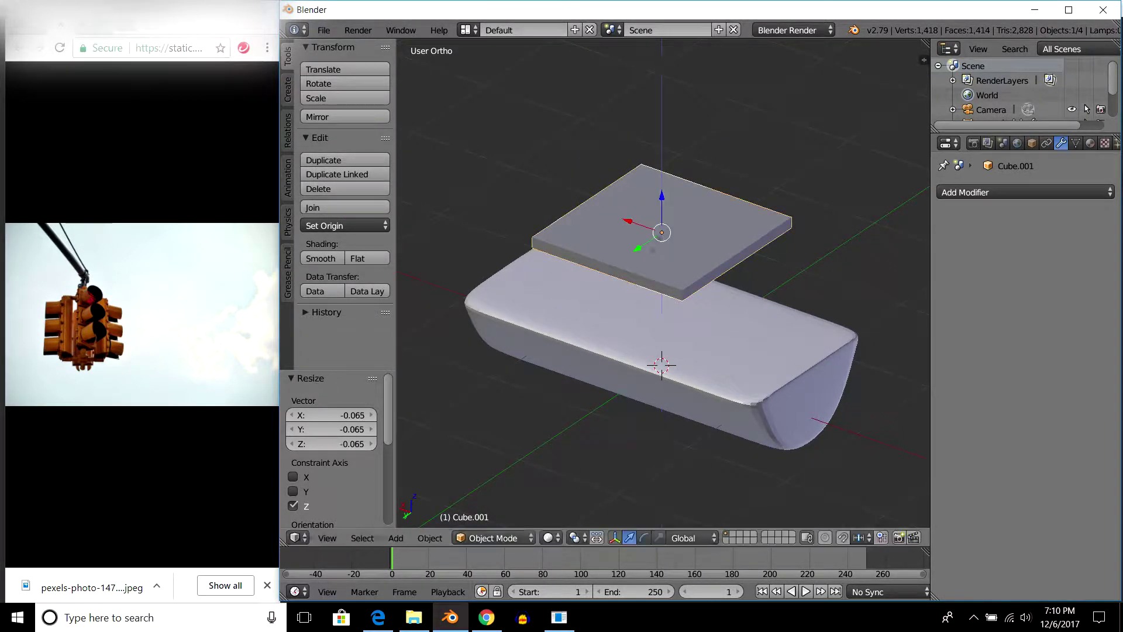
{"action": "key", "text": "KP_7"}
{"action": "middle_click_drag", "start_coordinate": [644, 263], "coordinate": [691, 410]}
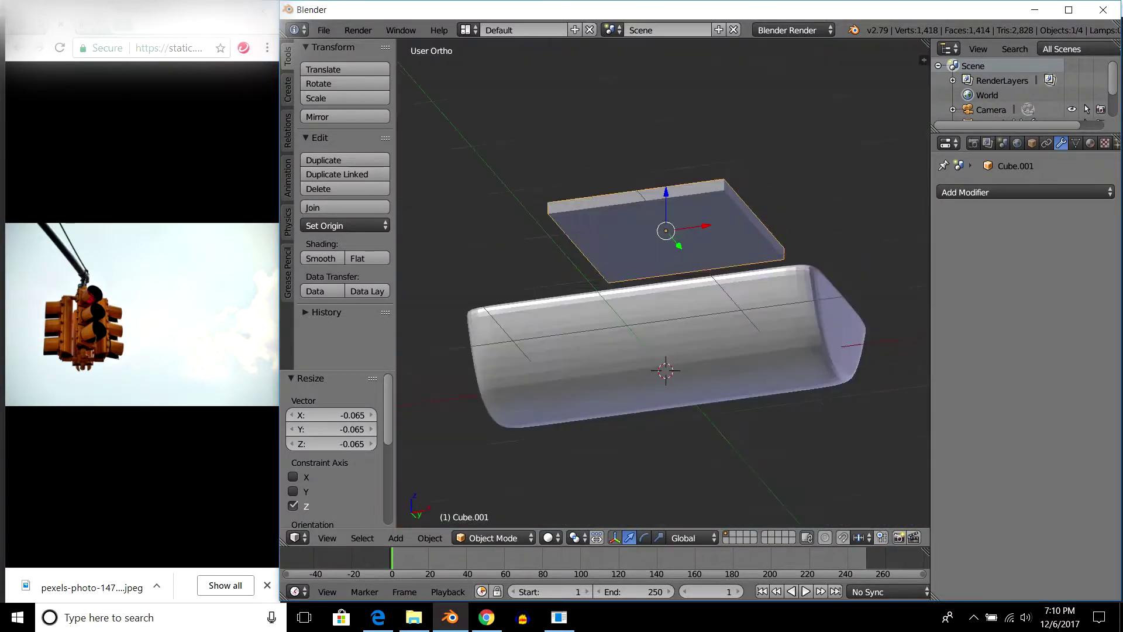
Lower the flat plate along Z so it rests directly on the housing.
{"action": "key", "text": "g"}
{"action": "key", "text": "z"}
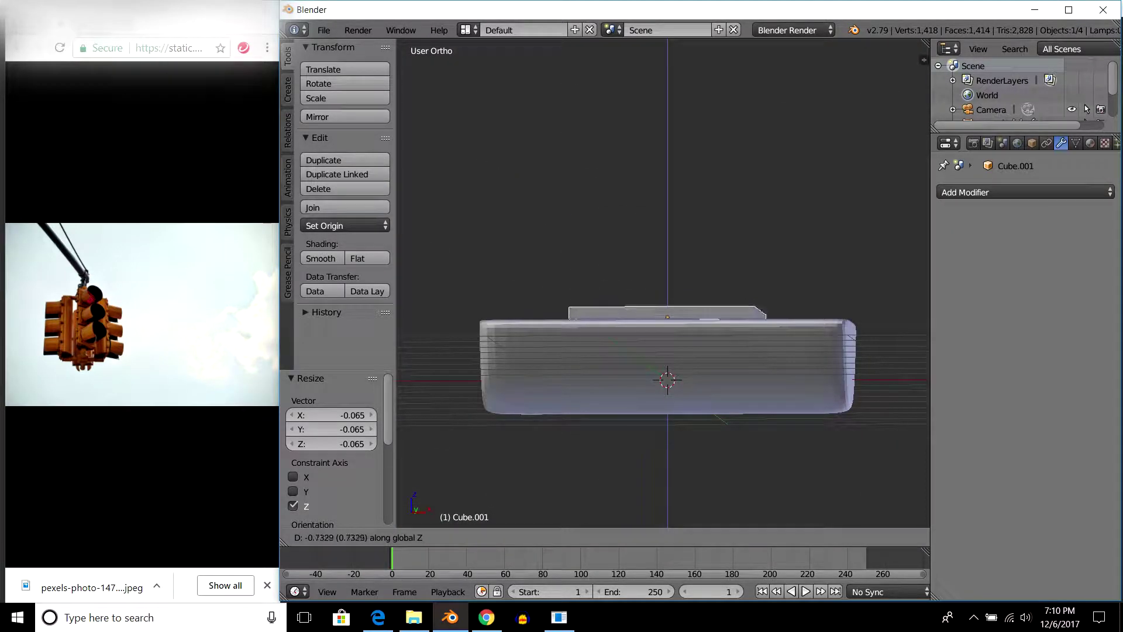
{"action": "key", "text": "Return"}
{"action": "key", "text": "z"}
{"action": "key", "text": "z"}
{"action": "key", "text": "g"}
{"action": "key", "text": "z"}
{"action": "key", "text": "Return"}
{"action": "middle_click_drag", "start_coordinate": [661, 234], "coordinate": [644, 322]}
{"action": "key", "text": "KP_7"}
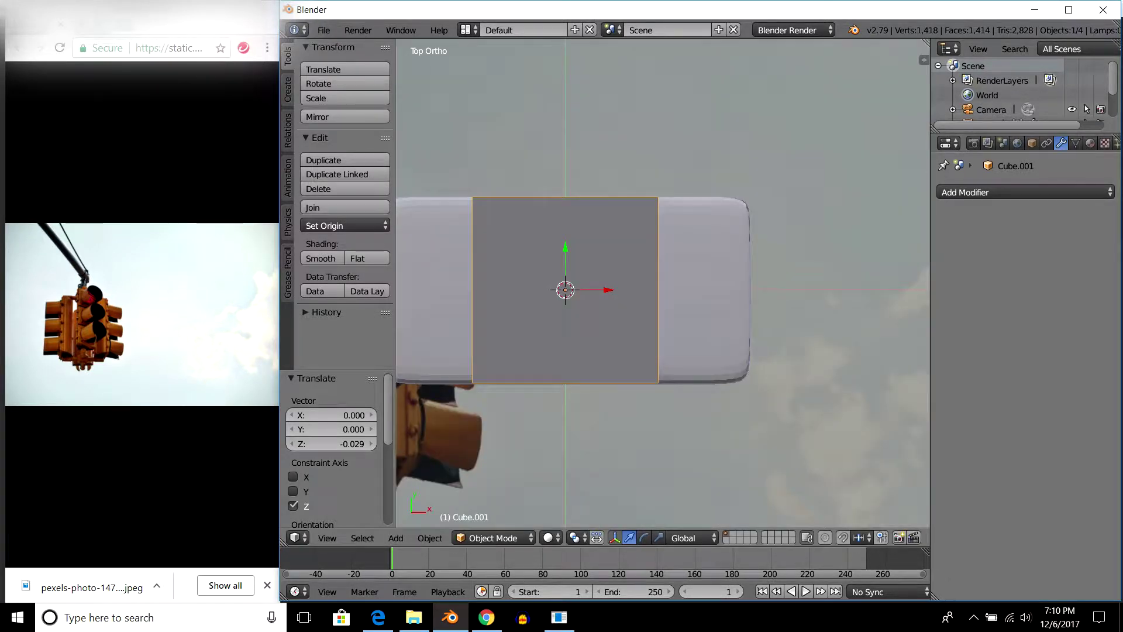
Shift the plate 0.756 along X over the housing's right half and check its placement.
{"action": "key", "text": "g"}
{"action": "key", "text": "x"}
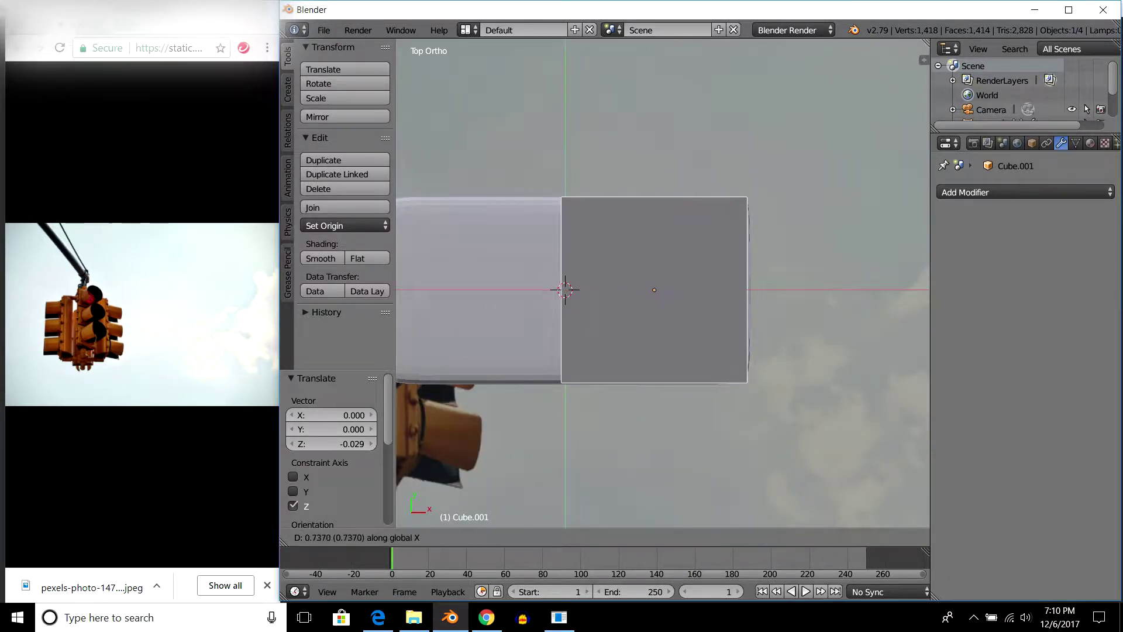
{"action": "key", "text": "Return"}
{"action": "key", "text": "z"}
{"action": "scroll", "coordinate": [663, 283], "scroll_direction": "up", "scroll_amount": 2}
{"action": "scroll", "coordinate": [662, 283], "scroll_direction": "up", "scroll_amount": 2}
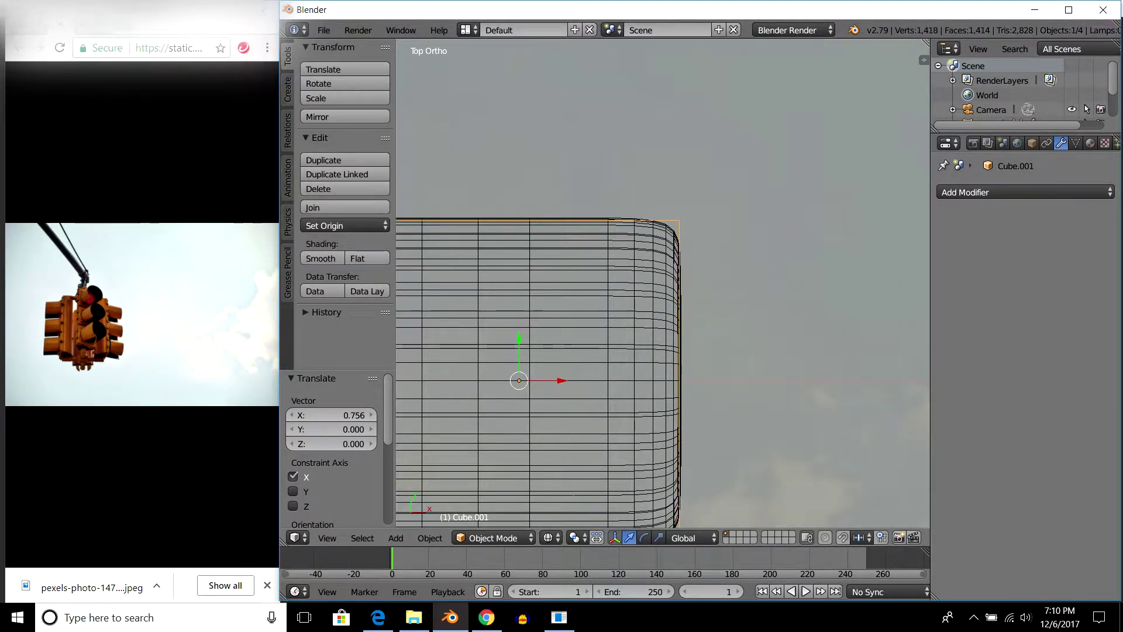
{"action": "scroll", "coordinate": [870, 244], "scroll_direction": "down", "scroll_amount": 3}
{"action": "key", "text": "z"}
{"action": "scroll", "coordinate": [869, 244], "scroll_direction": "down", "scroll_amount": 2}
{"action": "middle_click_drag", "start_coordinate": [870, 244], "coordinate": [819, 275]}
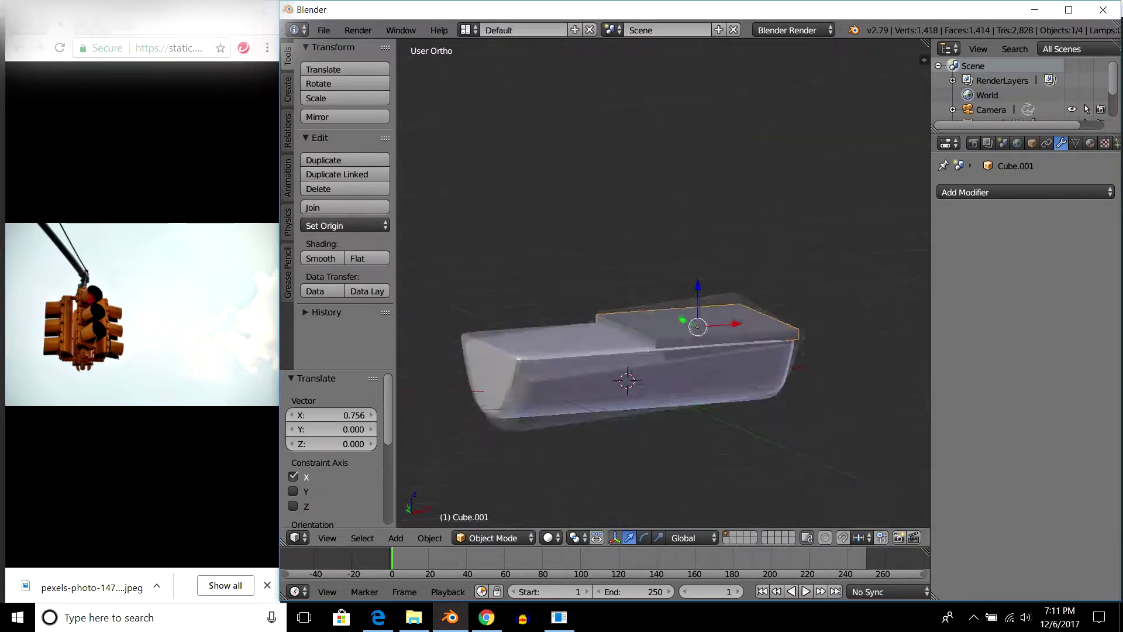
{"action": "key", "text": "KP_7"}
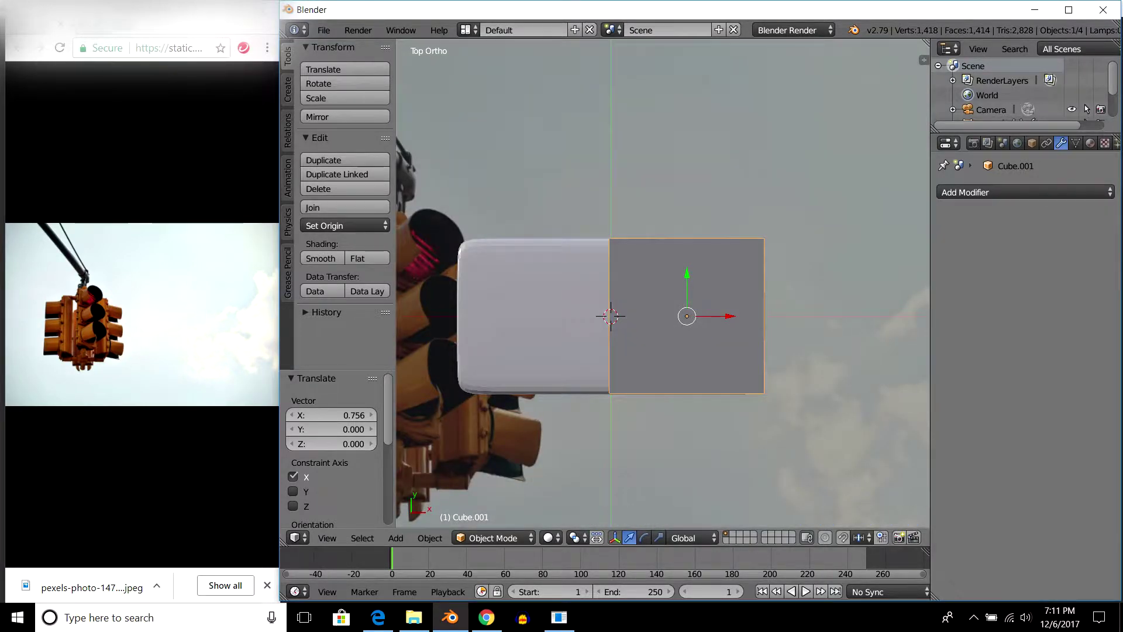
{"action": "middle_click_drag", "start_coordinate": [819, 275], "coordinate": [885, 265], "text": "shift"}
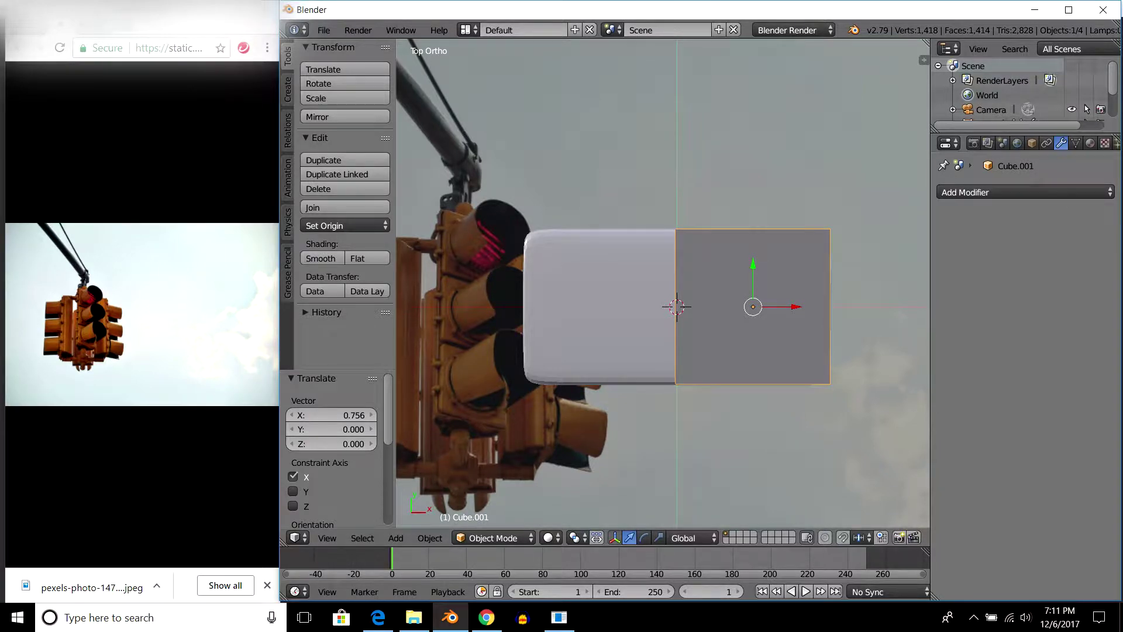
{"action": "left_click_drag", "start_coordinate": [930, 351], "coordinate": [922, 351]}
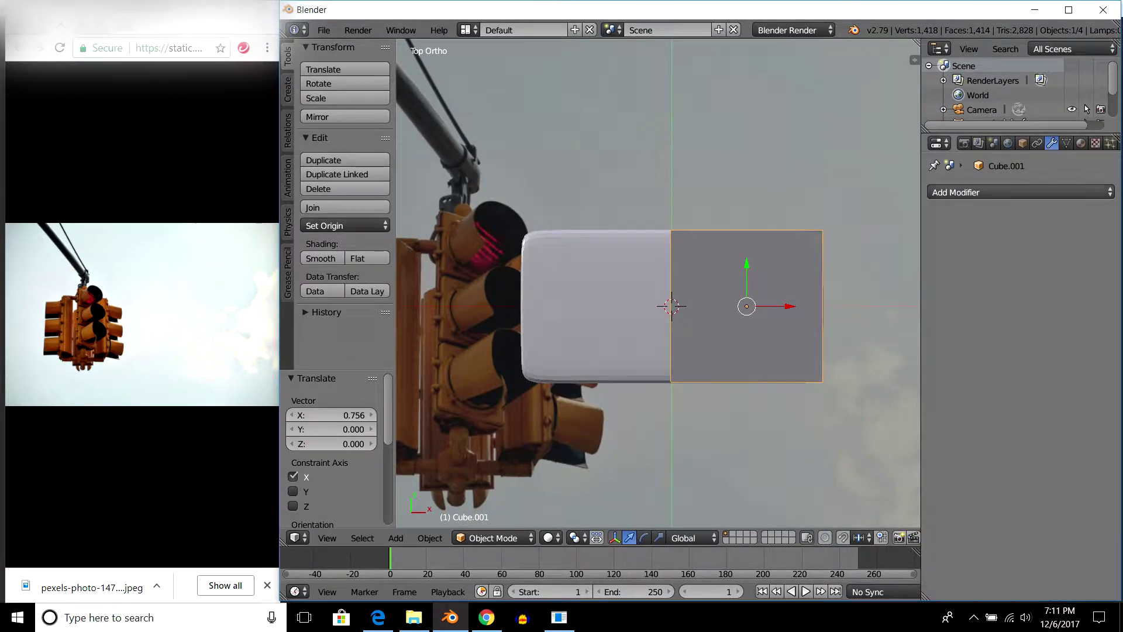
Add an Array modifier to the plate, repeating it leftward at relative X offset -1.000.
{"action": "left_click", "coordinate": [1021, 192]}
{"action": "left_click", "coordinate": [812, 226]}
{"action": "scroll", "coordinate": [827, 293], "scroll_direction": "down", "scroll_amount": 4}
{"action": "scroll", "coordinate": [827, 292], "scroll_direction": "up", "scroll_amount": 1}
{"action": "scroll", "coordinate": [863, 261], "scroll_direction": "up", "scroll_amount": 2}
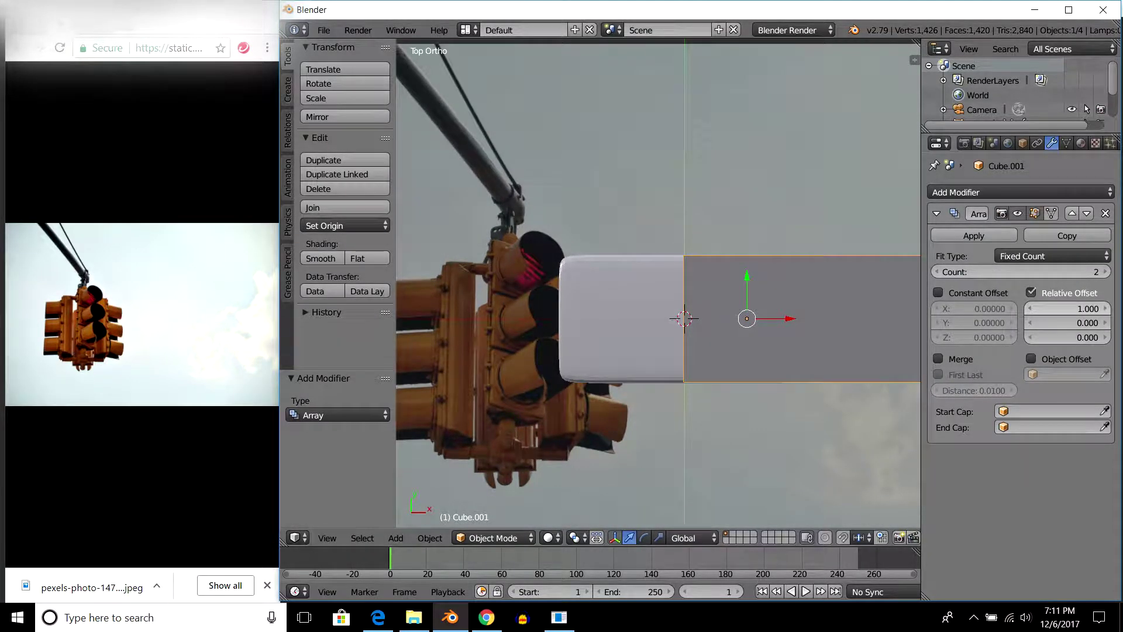
{"action": "left_click", "coordinate": [1068, 308]}
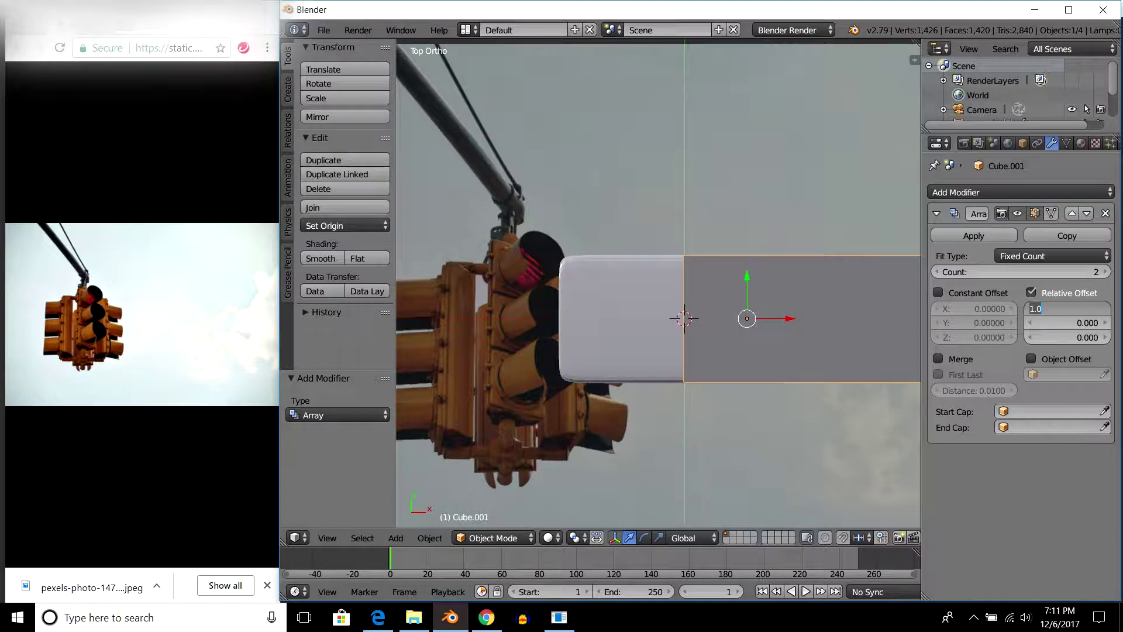
{"action": "key", "text": "Home"}
{"action": "key", "text": "Return"}
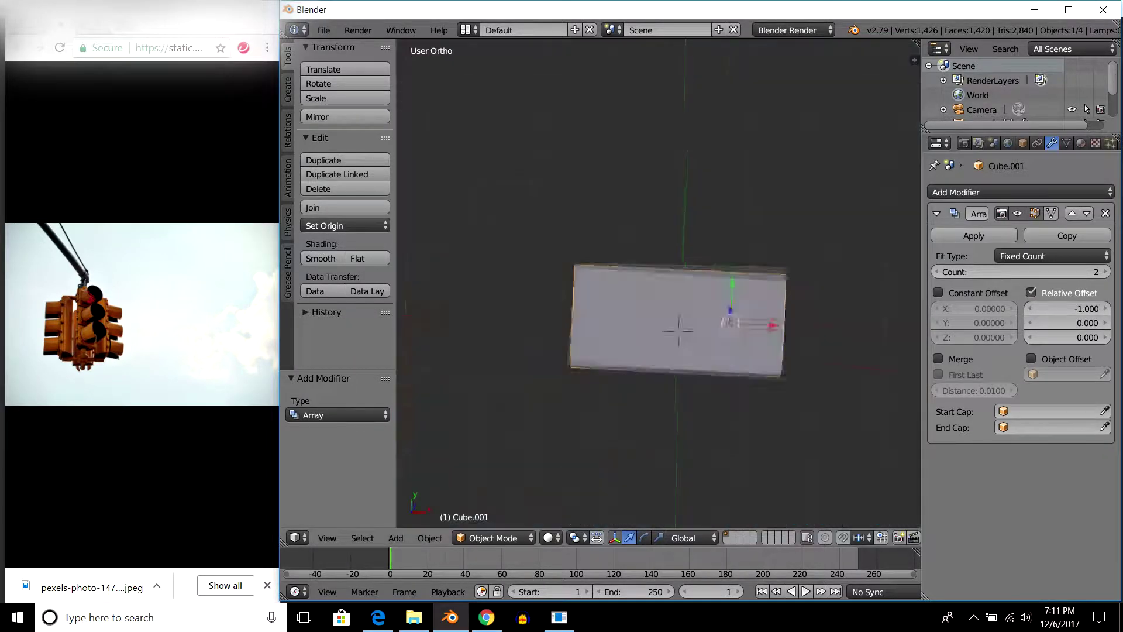
{"action": "middle_click_drag", "start_coordinate": [655, 351], "coordinate": [702, 328]}
{"action": "scroll", "coordinate": [658, 292], "scroll_direction": "up", "scroll_amount": 4}
{"action": "middle_click_drag", "start_coordinate": [658, 293], "coordinate": [658, 251]}
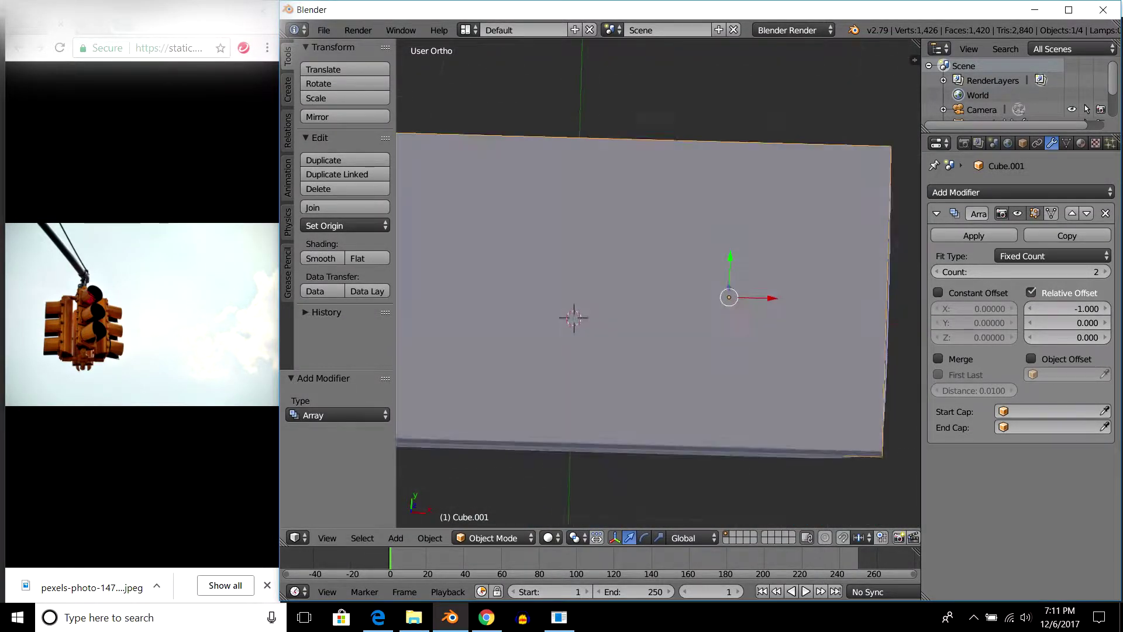
Adjust the array's relative X offset through -1.030 and -1.020 to -1.010.
{"action": "left_click", "coordinate": [1068, 309]}
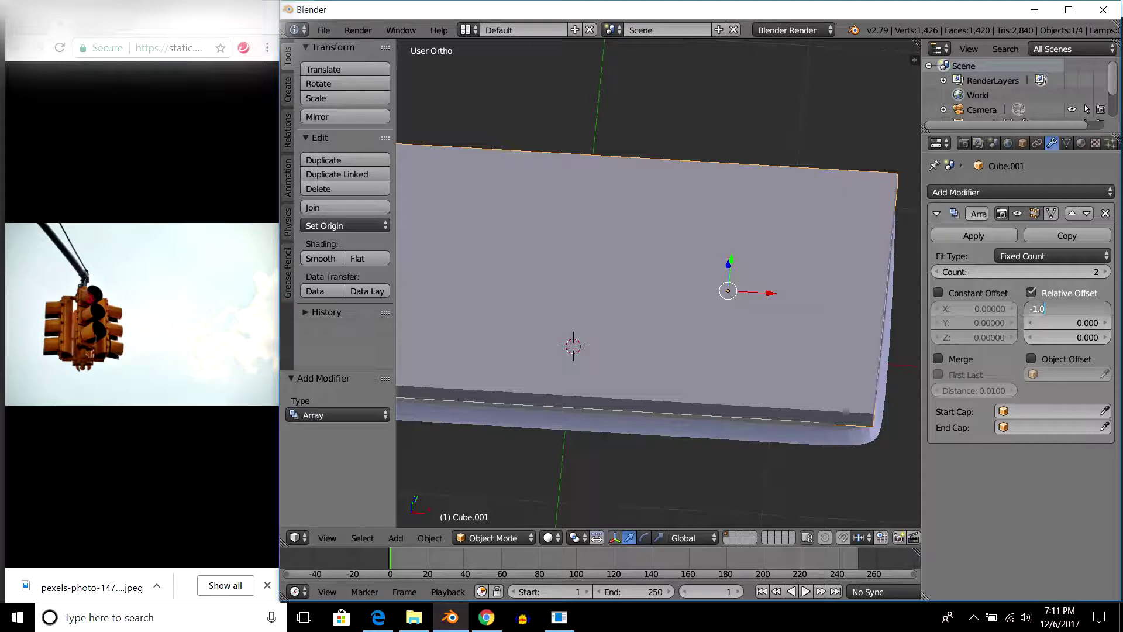
{"action": "type", "text": "-1.1"}
{"action": "key", "text": "Return"}
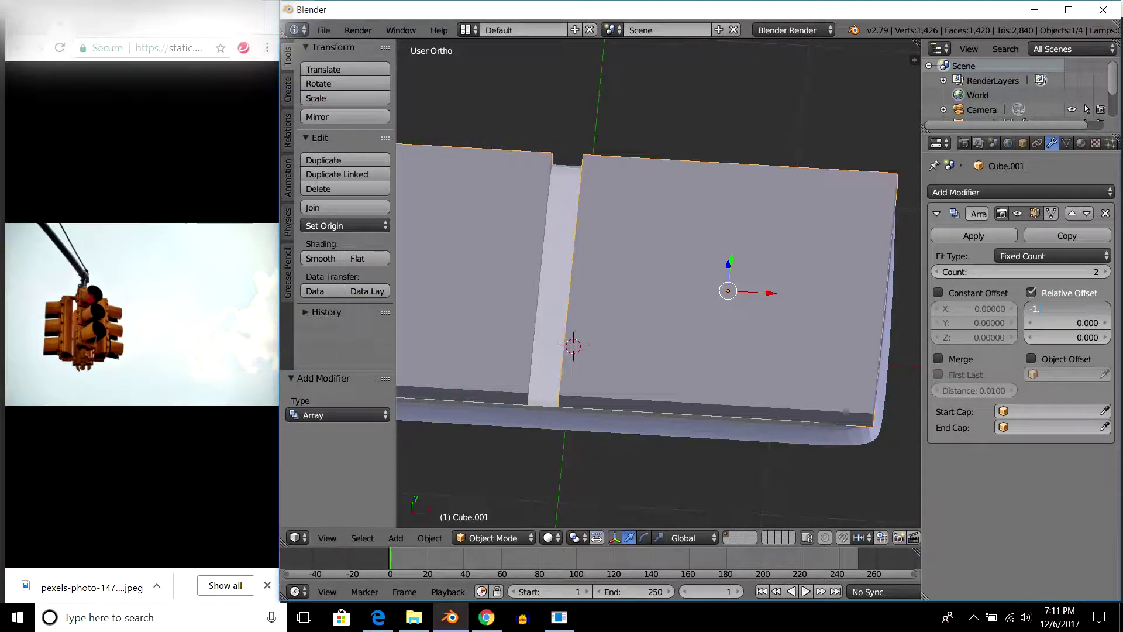
{"action": "type", "text": "30"}
{"action": "key", "text": "Return"}
{"action": "left_click", "coordinate": [1067, 308]}
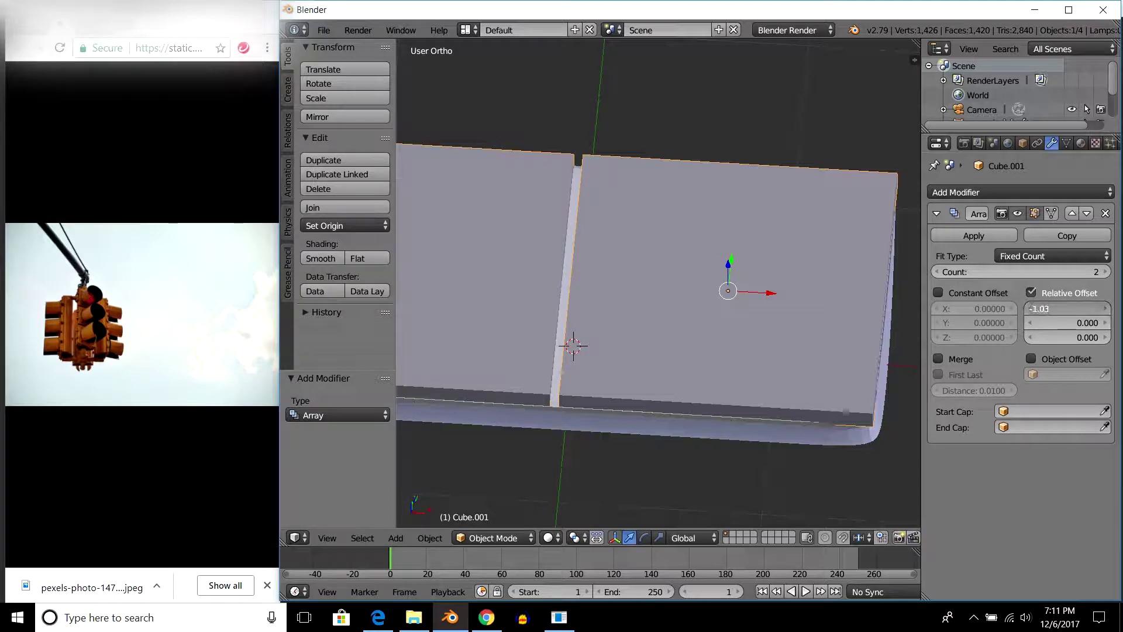
{"action": "key", "text": "BackSpace"}
{"action": "type", "text": "2"}
{"action": "key", "text": "Return"}
{"action": "middle_click_drag", "start_coordinate": [644, 293], "coordinate": [673, 281]}
{"action": "left_click", "coordinate": [1068, 308]}
{"action": "key", "text": "Return"}
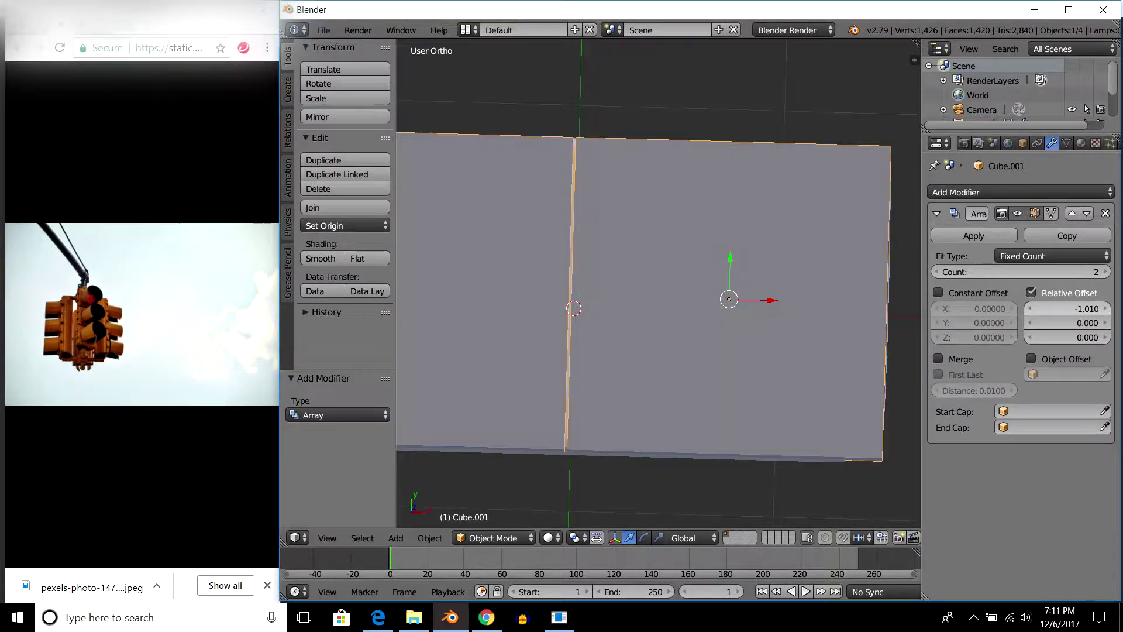
Settle the relative X offset at -1.015, set Count to 3, and select the housing.
{"action": "scroll", "coordinate": [658, 293], "scroll_direction": "down", "scroll_amount": 3}
{"action": "middle_click_drag", "start_coordinate": [659, 293], "coordinate": [658, 340]}
{"action": "key", "text": "a"}
{"action": "key", "text": "a"}
{"action": "middle_click_drag", "start_coordinate": [658, 293], "coordinate": [672, 304]}
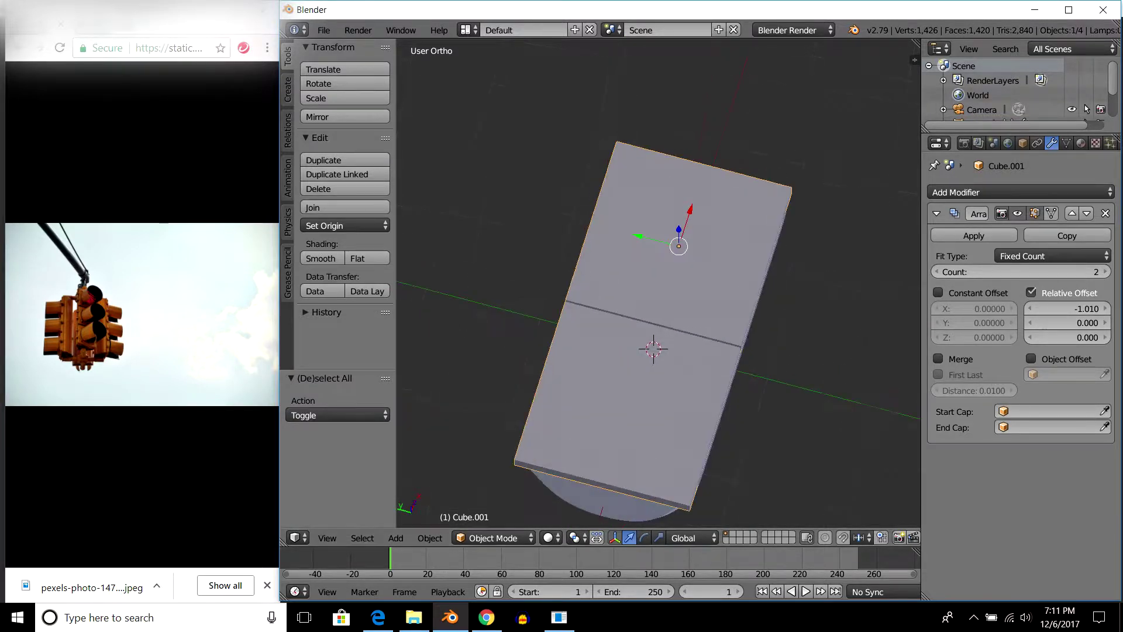
{"action": "left_click", "coordinate": [1068, 308]}
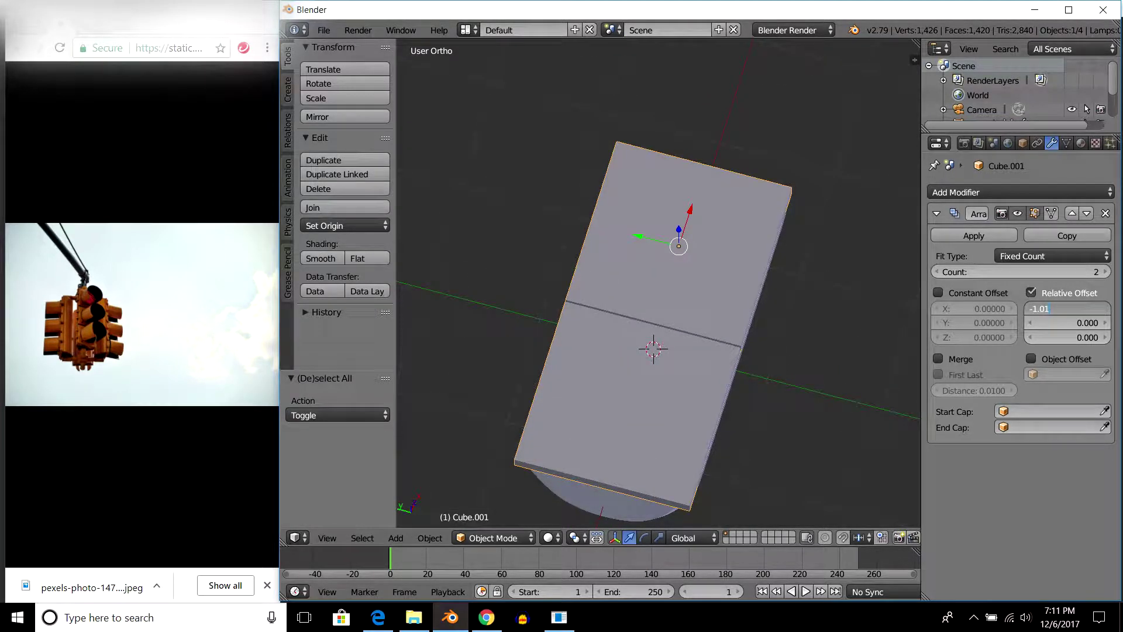
{"action": "type", "text": "5"}
{"action": "key", "text": "Return"}
{"action": "middle_click_drag", "start_coordinate": [658, 292], "coordinate": [658, 328]}
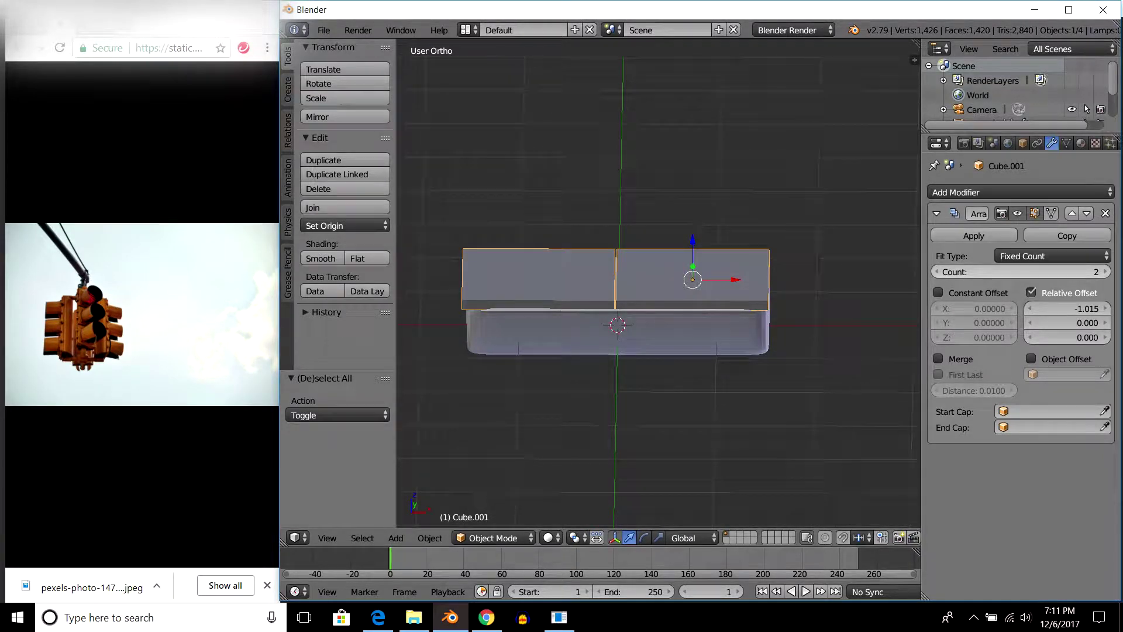
{"action": "left_click", "coordinate": [1104, 271]}
{"action": "mouse_move", "coordinate": [658, 292]}
{"action": "middle_mouse_down"}
{"action": "mouse_move", "coordinate": [679, 275]}
{"action": "mouse_move", "coordinate": [655, 316]}
{"action": "mouse_move", "coordinate": [667, 275]}
{"action": "mouse_move", "coordinate": [658, 316]}
{"action": "mouse_move", "coordinate": [667, 274]}
{"action": "mouse_move", "coordinate": [658, 316]}
{"action": "mouse_move", "coordinate": [658, 293]}
{"action": "middle_mouse_up"}
{"action": "right_click", "coordinate": [643, 304]}
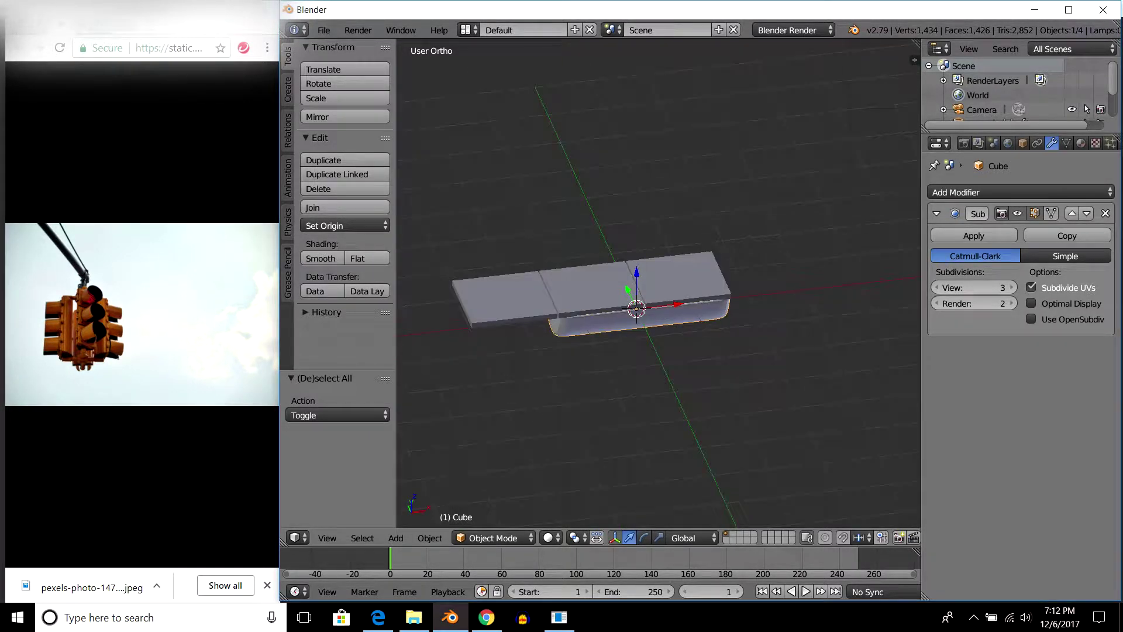
In front view, box-select the housing's left-end vertices and move them left along X.
{"action": "key", "text": "KP_1"}
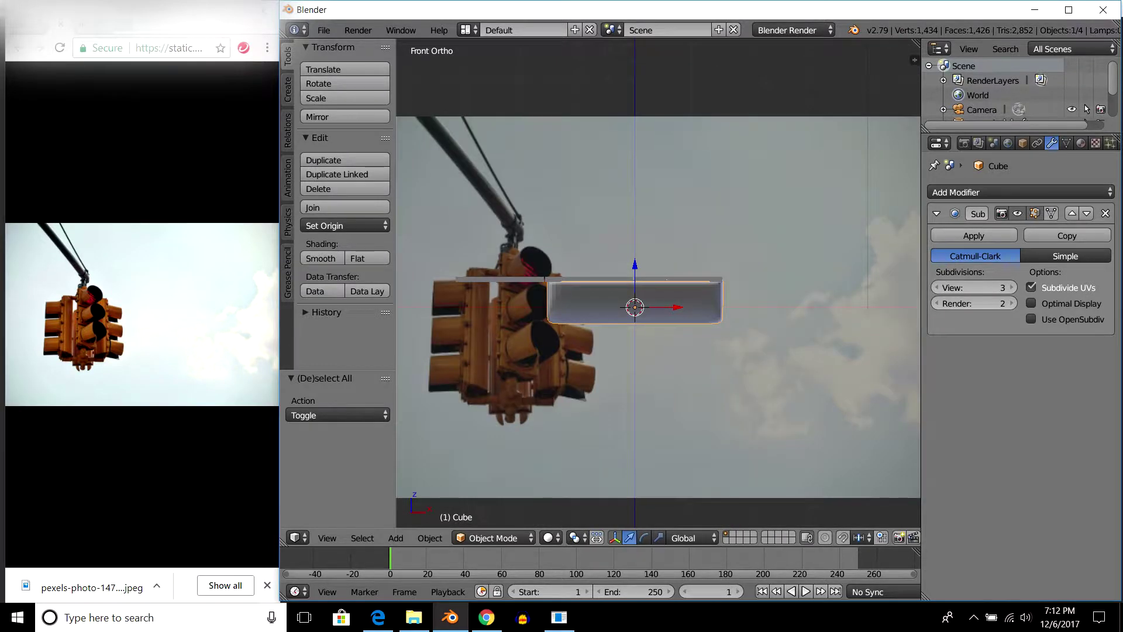
{"action": "scroll", "coordinate": [659, 268], "scroll_direction": "up", "scroll_amount": 1}
{"action": "scroll", "coordinate": [659, 268], "scroll_direction": "up", "scroll_amount": 1}
{"action": "scroll", "coordinate": [659, 268], "scroll_direction": "up", "scroll_amount": 1}
{"action": "scroll", "coordinate": [659, 268], "scroll_direction": "up", "scroll_amount": 1}
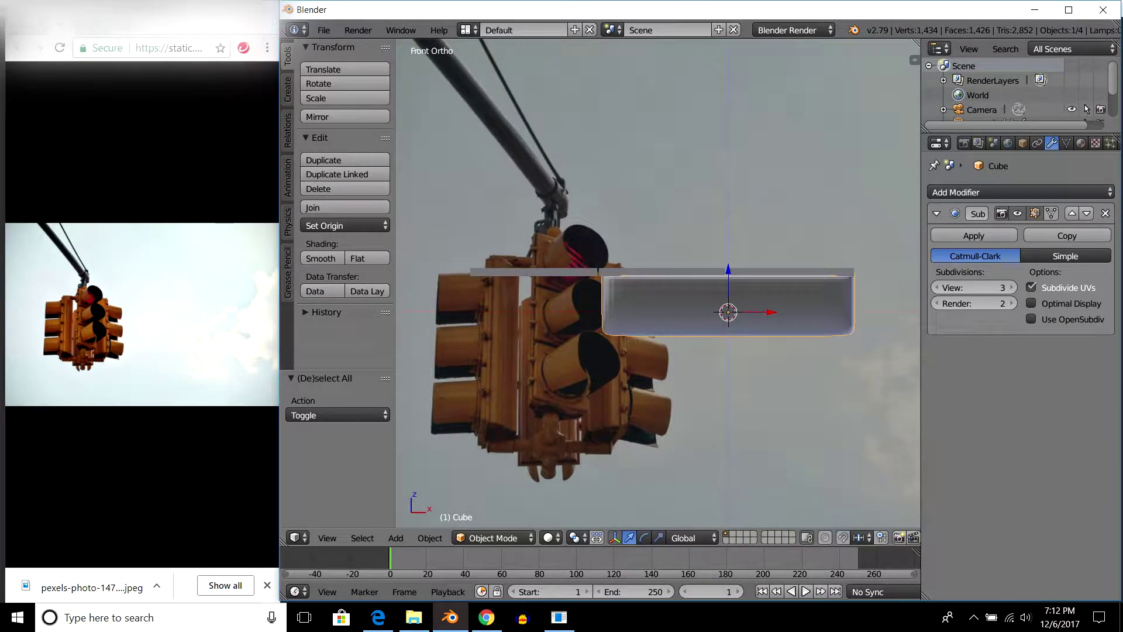
{"action": "key", "text": "Tab"}
{"action": "key", "text": "z"}
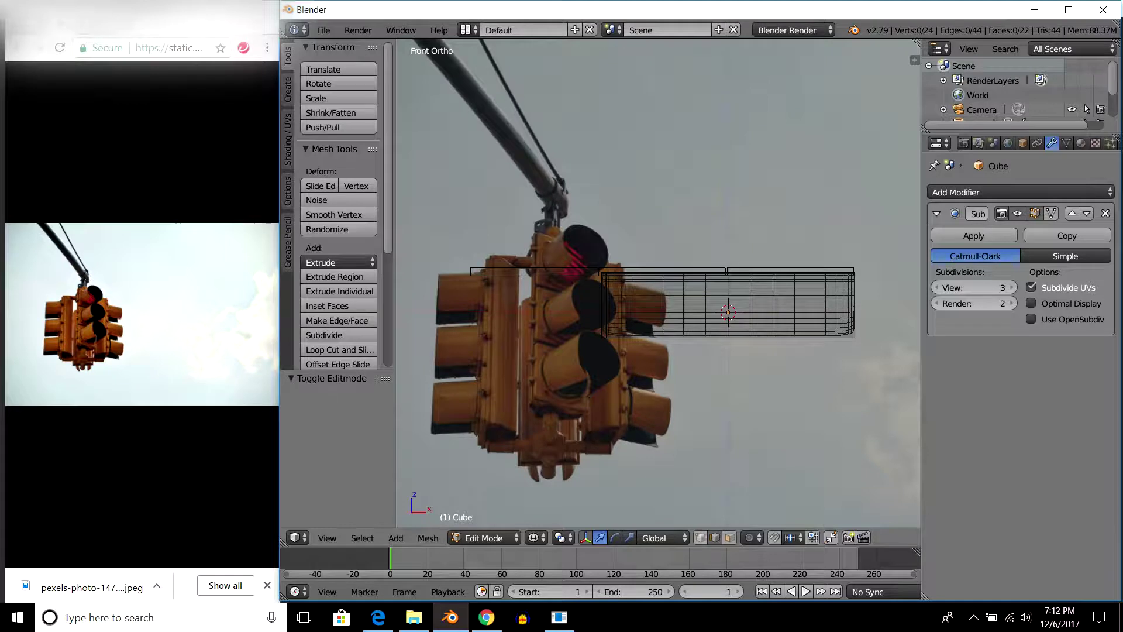
{"action": "key", "text": "b"}
{"action": "left_click_drag", "start_coordinate": [575, 211], "coordinate": [620, 351]}
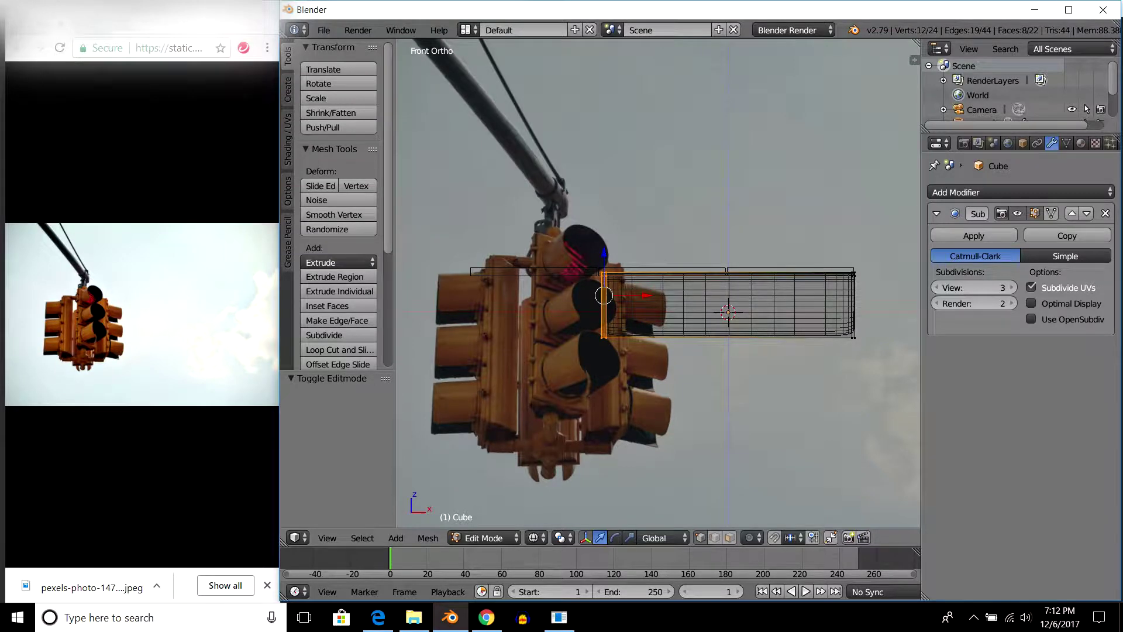
{"action": "key", "text": "g"}
{"action": "key", "text": "x"}
{"action": "key", "text": "Return"}
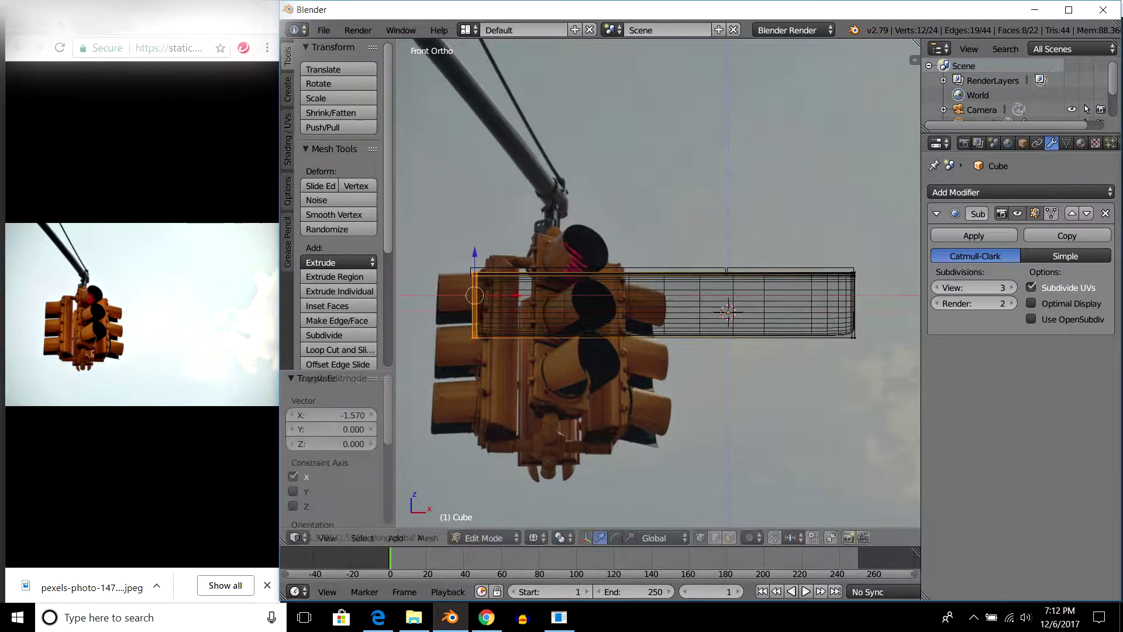
Stretch the end vertices slightly further to -1.57 along X, then return to Object Mode.
{"action": "scroll", "coordinate": [440, 292], "scroll_direction": "up", "scroll_amount": 3}
{"action": "scroll", "coordinate": [441, 291], "scroll_direction": "up", "scroll_amount": 2}
{"action": "scroll", "coordinate": [440, 291], "scroll_direction": "up", "scroll_amount": 2}
{"action": "key", "text": "g"}
{"action": "key", "text": "x"}
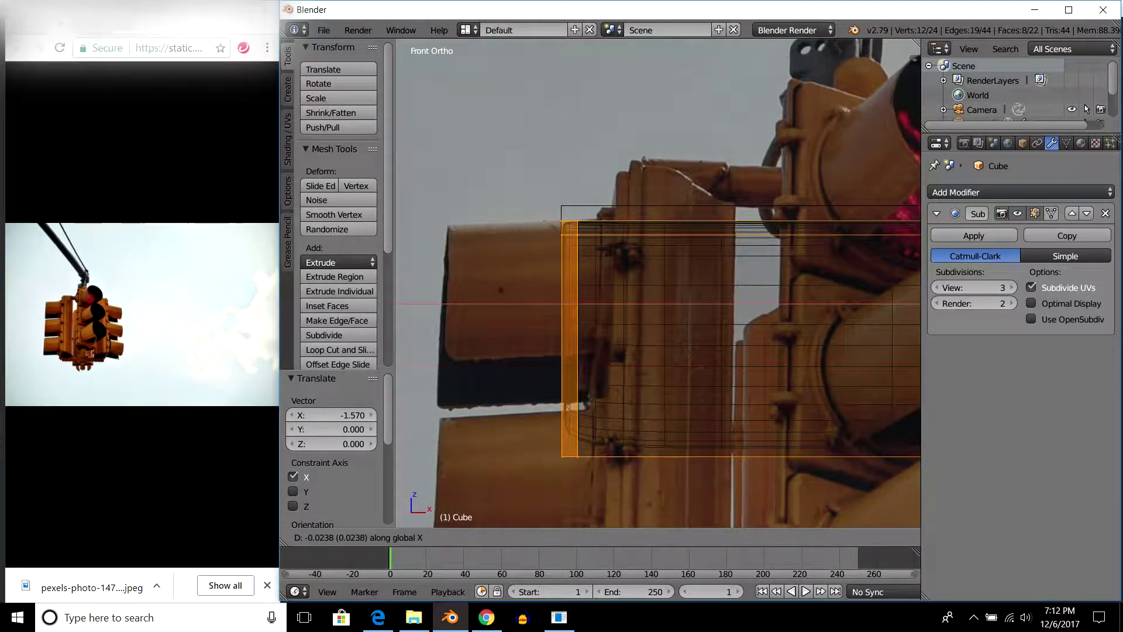
{"action": "key", "text": "Return"}
{"action": "key", "text": "z"}
{"action": "key", "text": "Tab"}
{"action": "middle_click_drag", "start_coordinate": [658, 284], "coordinate": [761, 234]}
{"action": "key", "text": "a"}
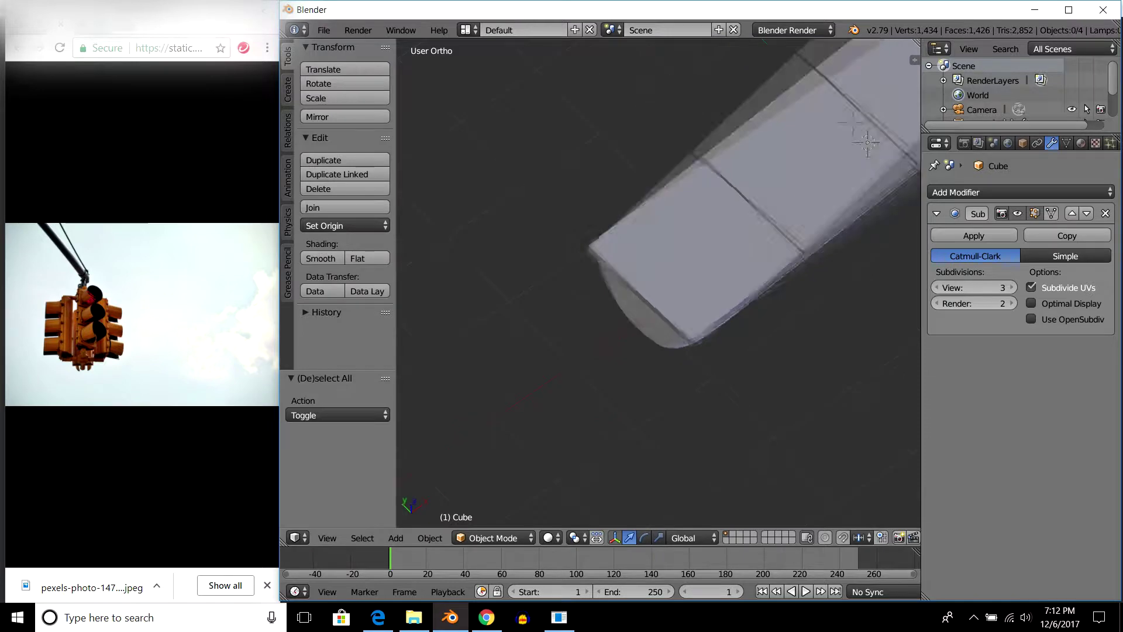
{"action": "scroll", "coordinate": [658, 284], "scroll_direction": "down", "scroll_amount": 5}
{"action": "mouse_move", "coordinate": [658, 284]}
{"action": "middle_mouse_down"}
{"action": "mouse_move", "coordinate": [691, 252]}
{"action": "mouse_move", "coordinate": [690, 305]}
{"action": "mouse_move", "coordinate": [673, 257]}
{"action": "middle_mouse_up"}
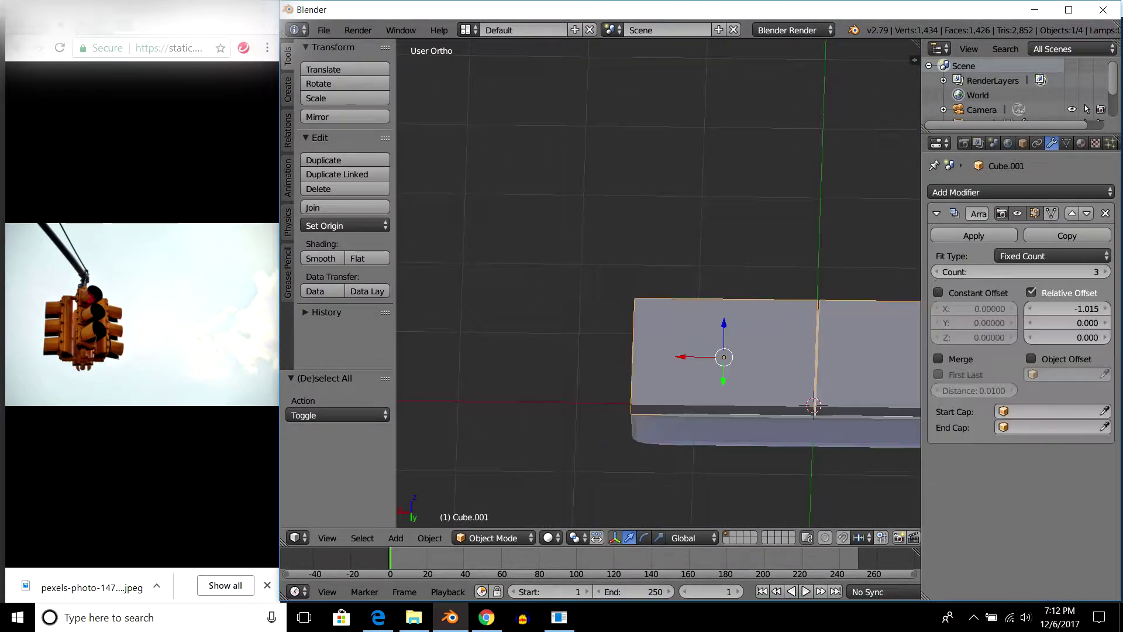
Add a Subdivision Surface modifier to the three arrayed plates at view level 3.
{"action": "mouse_move", "coordinate": [658, 284]}
{"action": "middle_mouse_down"}
{"action": "mouse_move", "coordinate": [690, 252]}
{"action": "mouse_move", "coordinate": [673, 292]}
{"action": "mouse_move", "coordinate": [720, 234]}
{"action": "mouse_move", "coordinate": [690, 251]}
{"action": "mouse_move", "coordinate": [673, 293]}
{"action": "mouse_move", "coordinate": [696, 264]}
{"action": "middle_mouse_up"}
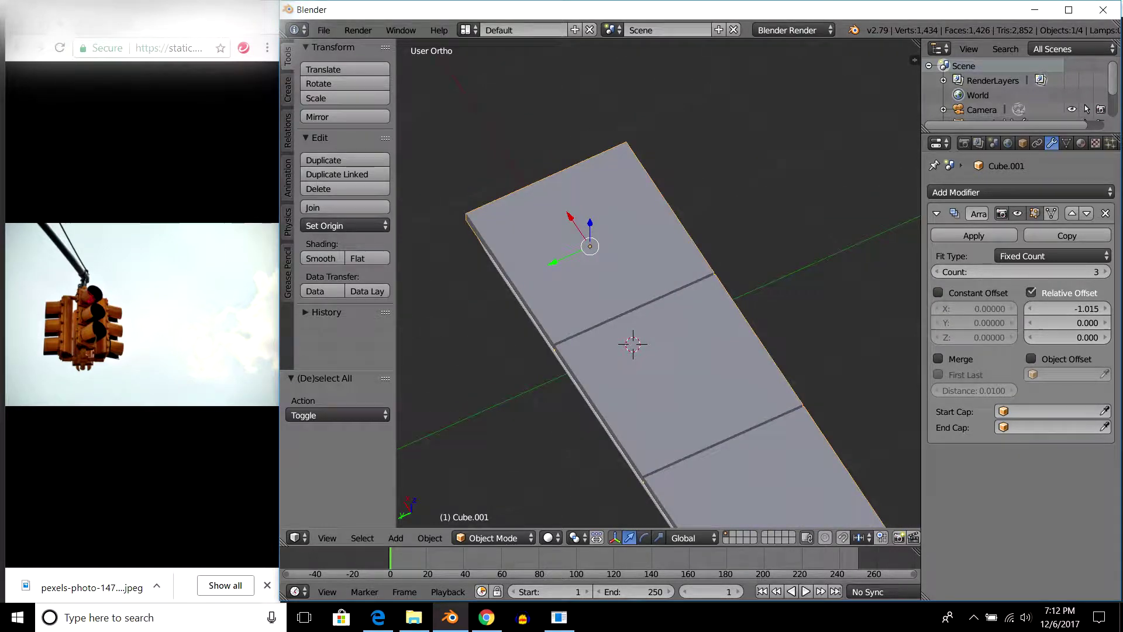
{"action": "middle_click_drag", "start_coordinate": [673, 293], "coordinate": [731, 246]}
{"action": "left_click", "coordinate": [1021, 192]}
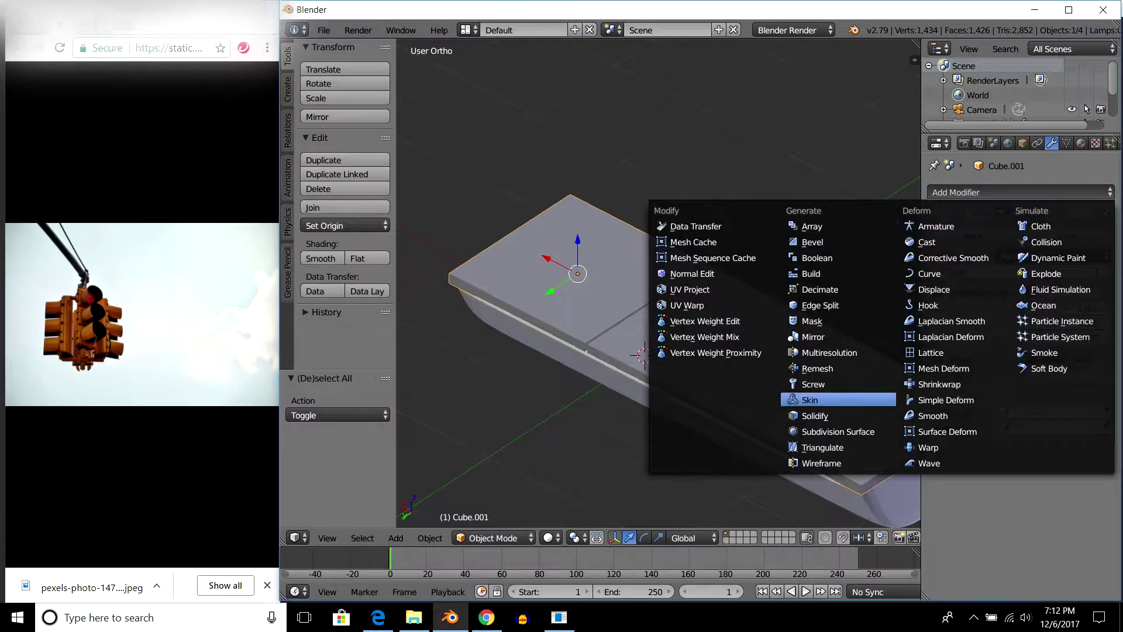
{"action": "left_click", "coordinate": [839, 431]}
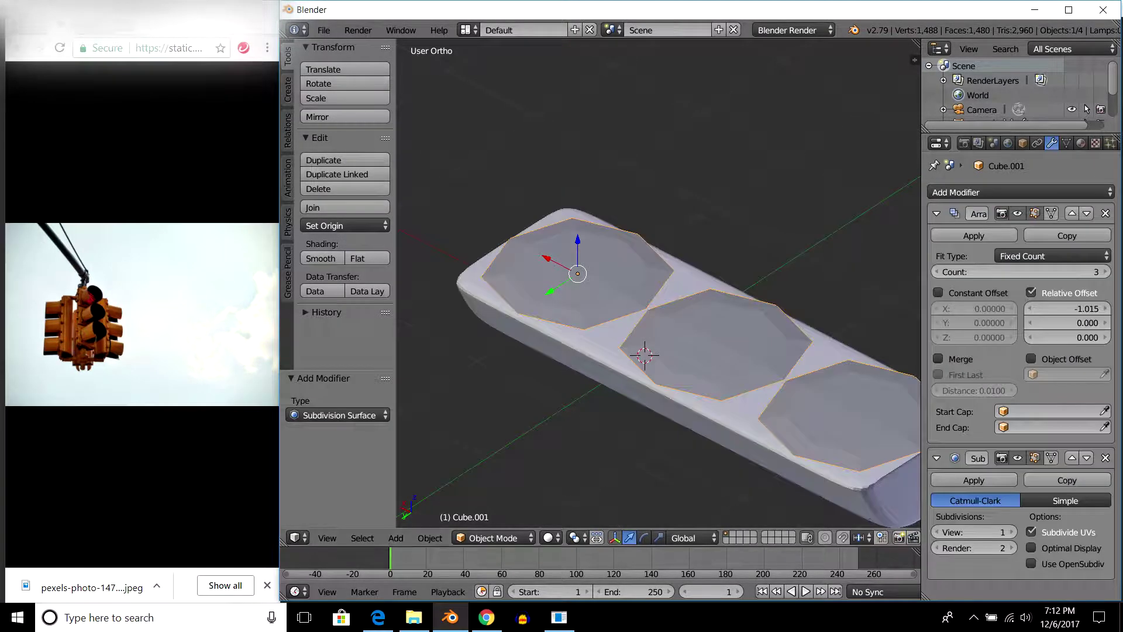
{"action": "key", "text": "ctrl+2"}
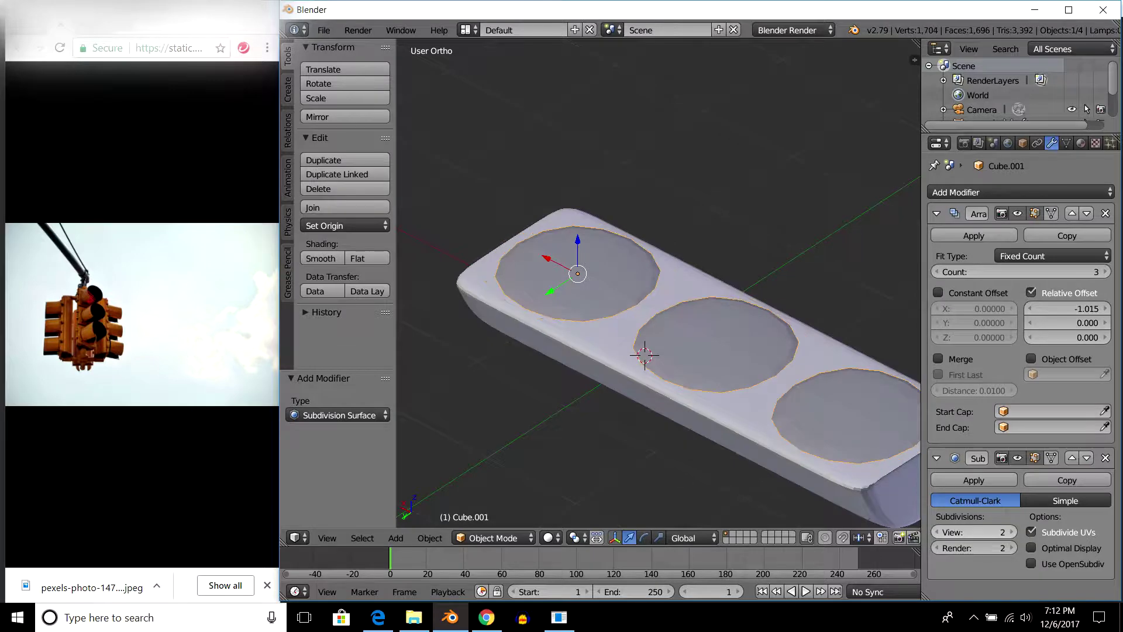
{"action": "key", "text": "ctrl+3"}
{"action": "middle_click_drag", "start_coordinate": [659, 328], "coordinate": [658, 275]}
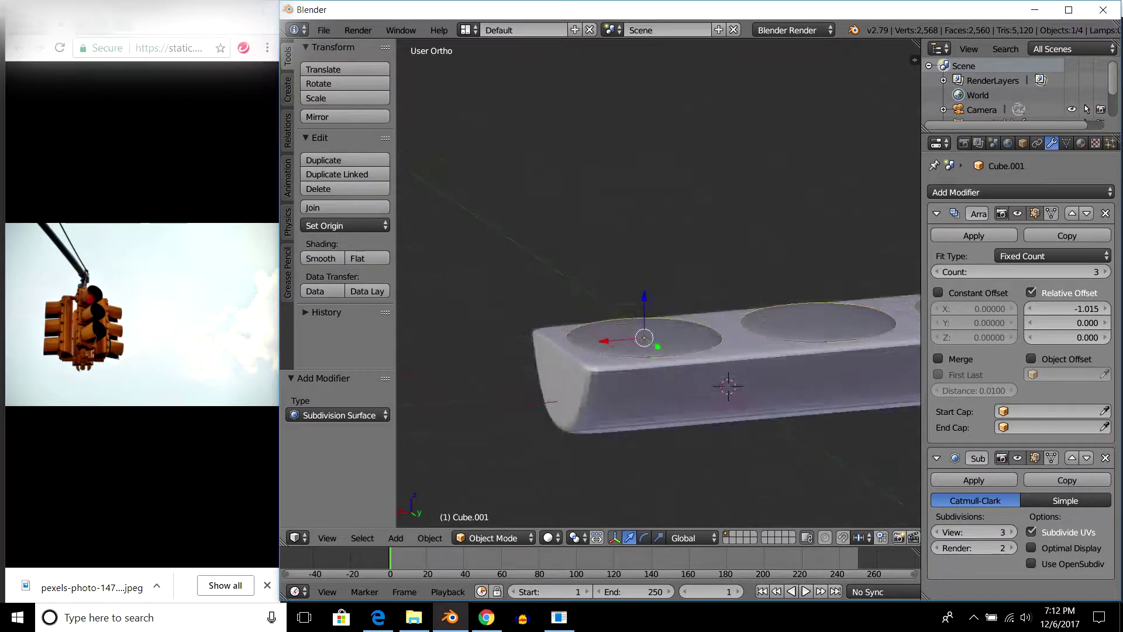
In Edit Mode, add two loop cuts to the lamp plate, sliding them near its edge.
{"action": "scroll", "coordinate": [659, 328], "scroll_direction": "up", "scroll_amount": 3}
{"action": "mouse_move", "coordinate": [659, 328]}
{"action": "middle_mouse_down"}
{"action": "mouse_move", "coordinate": [659, 281]}
{"action": "mouse_move", "coordinate": [526, 234]}
{"action": "middle_mouse_up"}
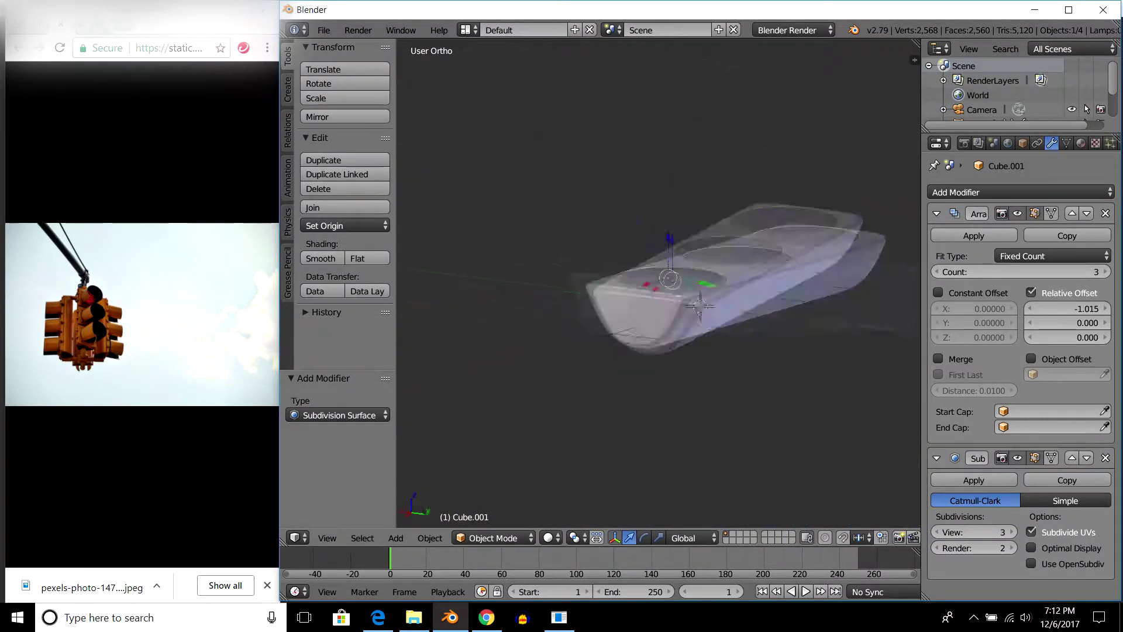
{"action": "scroll", "coordinate": [441, 220], "scroll_direction": "up", "scroll_amount": 3}
{"action": "mouse_move", "coordinate": [440, 220]}
{"action": "middle_mouse_down"}
{"action": "mouse_move", "coordinate": [468, 175]}
{"action": "mouse_move", "coordinate": [497, 204]}
{"action": "mouse_move", "coordinate": [497, 246]}
{"action": "middle_mouse_up"}
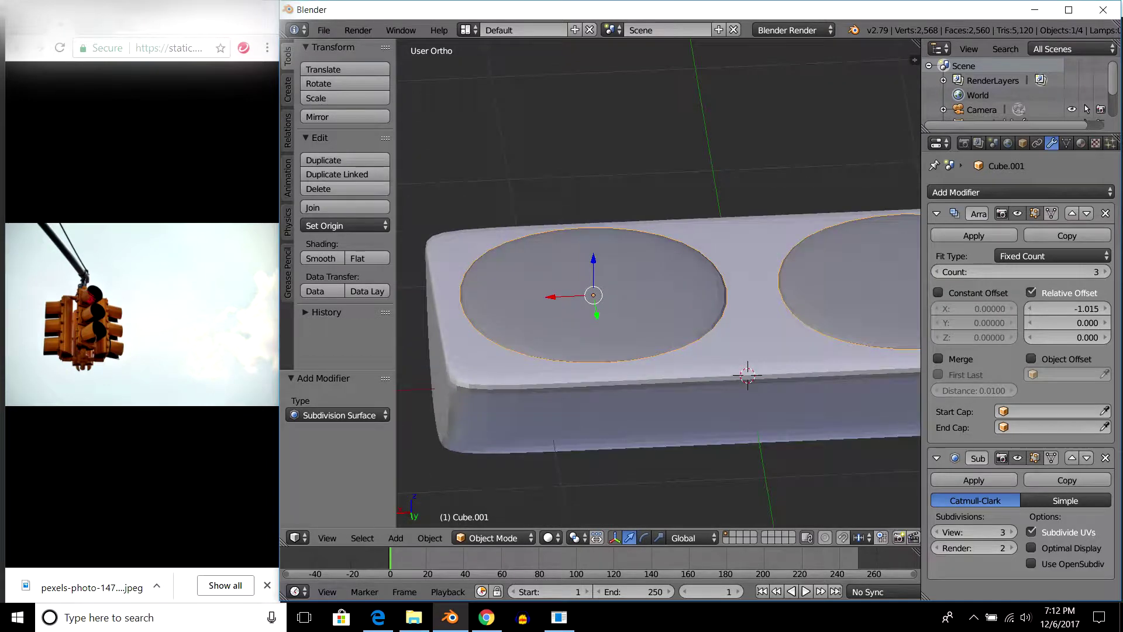
{"action": "key", "text": "Tab"}
{"action": "middle_click_drag", "start_coordinate": [659, 281], "coordinate": [658, 263]}
{"action": "scroll", "coordinate": [658, 281], "scroll_direction": "up", "scroll_amount": 2}
{"action": "scroll", "coordinate": [658, 281], "scroll_direction": "up", "scroll_amount": 2}
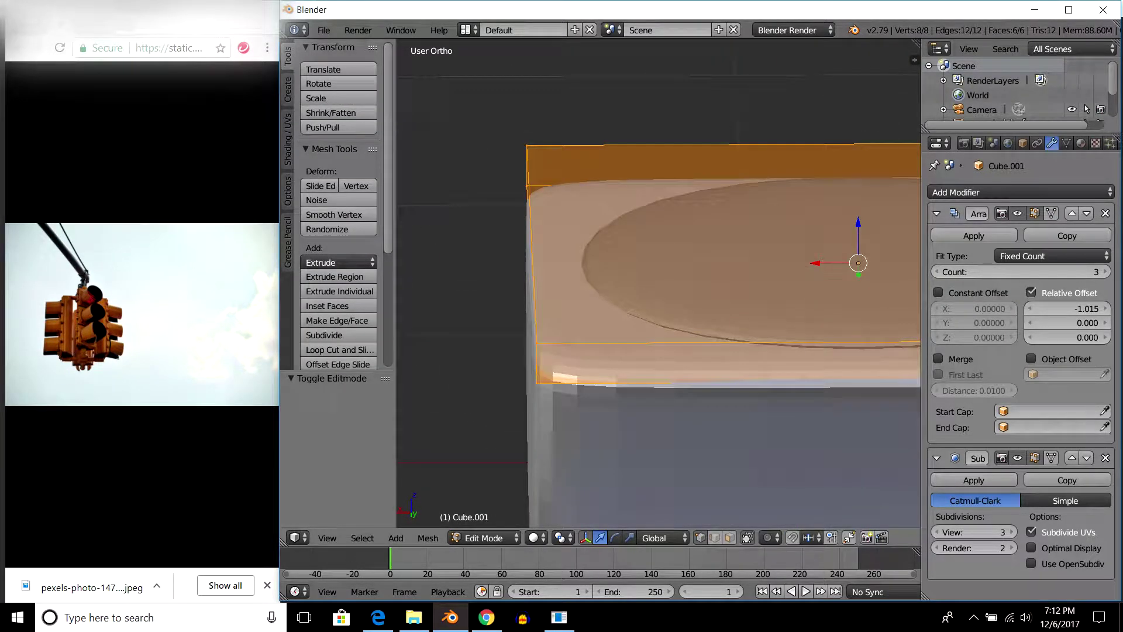
{"action": "key", "text": "ctrl+r"}
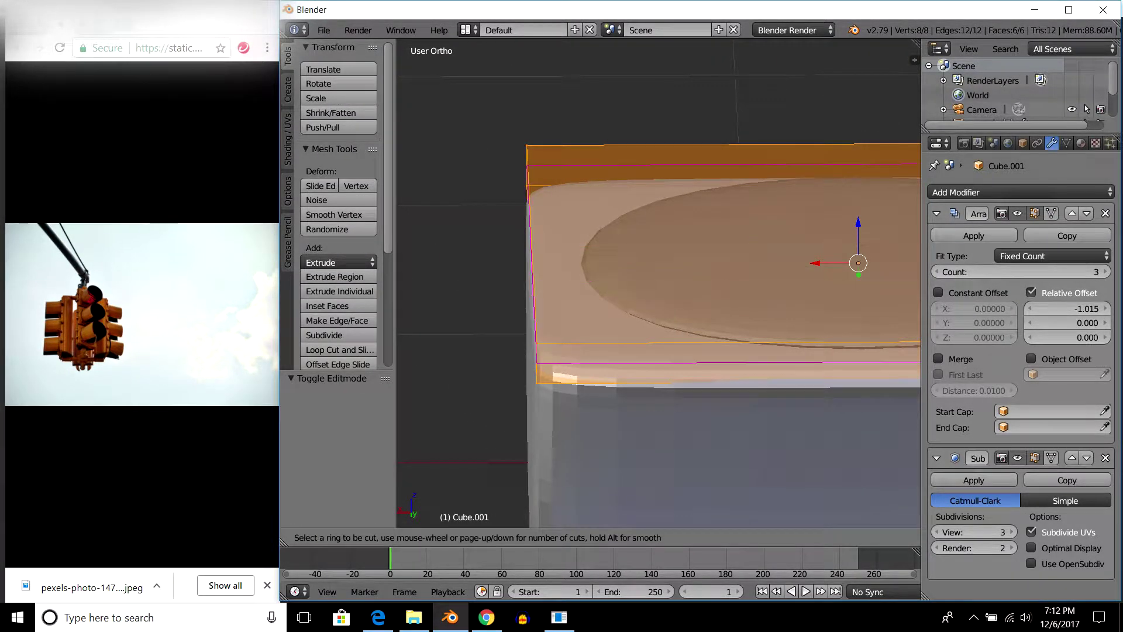
{"action": "left_click", "coordinate": [533, 263]}
{"action": "key", "text": "Return"}
{"action": "middle_click_drag", "start_coordinate": [659, 281], "coordinate": [659, 246]}
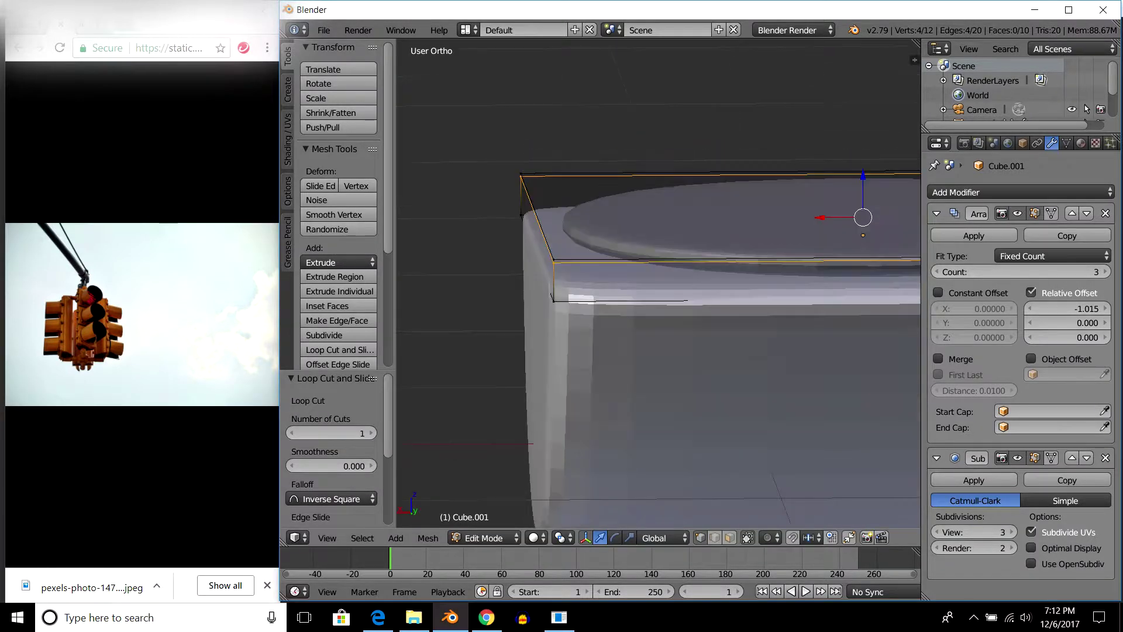
{"action": "key", "text": "ctrl+r"}
{"action": "left_click", "coordinate": [554, 281]}
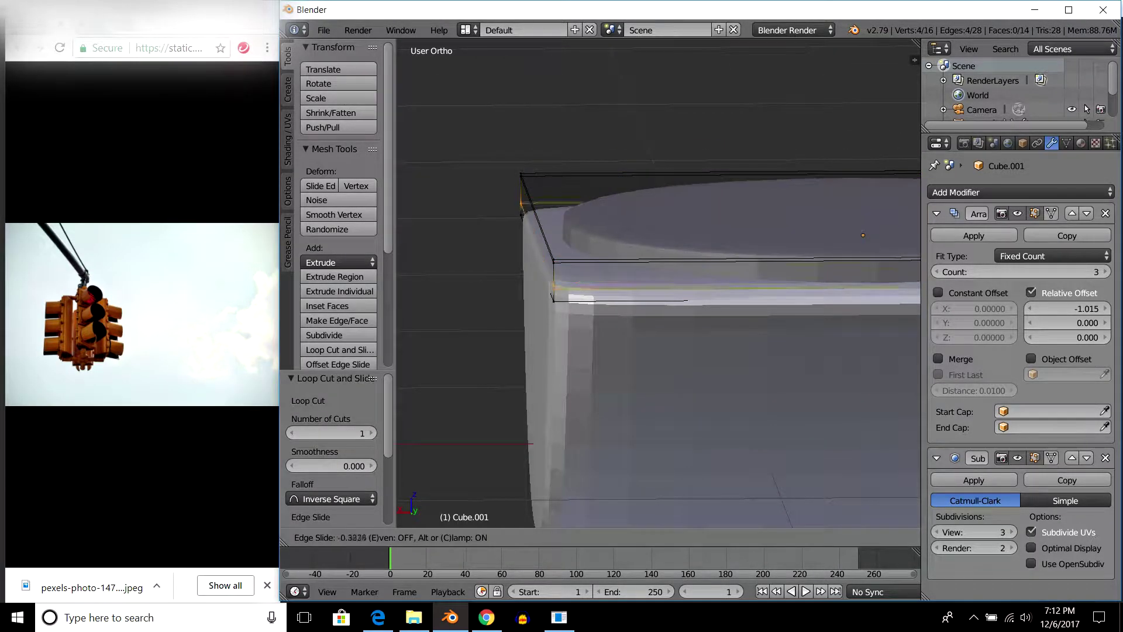
{"action": "key", "text": "Return"}
Add two more loop cuts slid near the remaining plate edges, then return to Object Mode.
{"action": "scroll", "coordinate": [658, 281], "scroll_direction": "down", "scroll_amount": 3}
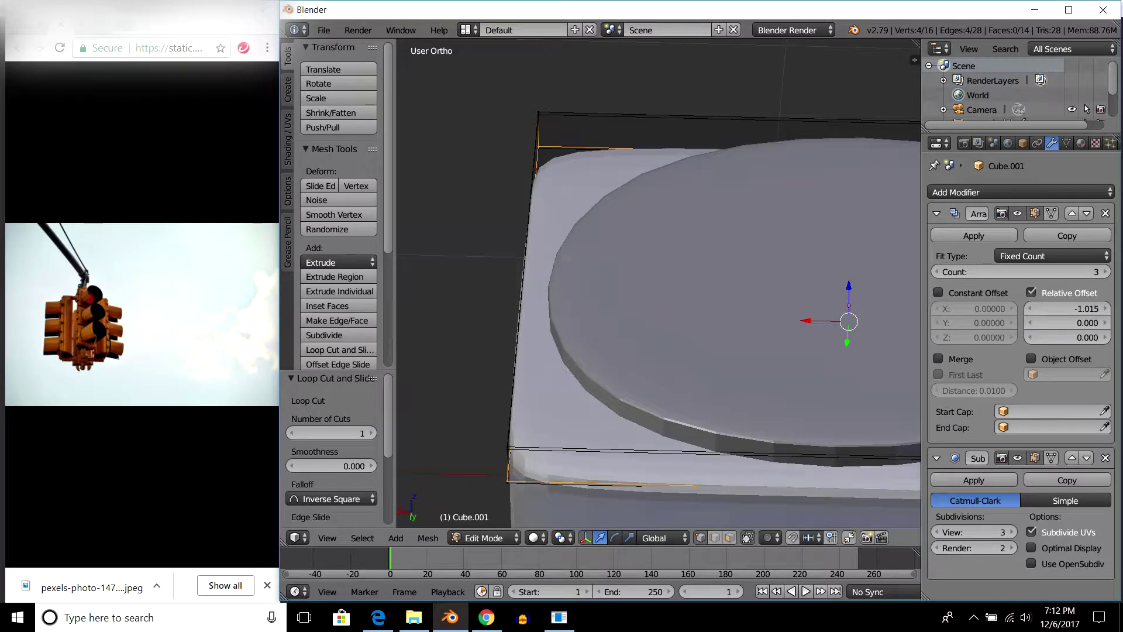
{"action": "scroll", "coordinate": [658, 280], "scroll_direction": "down", "scroll_amount": 2}
{"action": "key", "text": "ctrl+r"}
{"action": "left_click", "coordinate": [767, 304]}
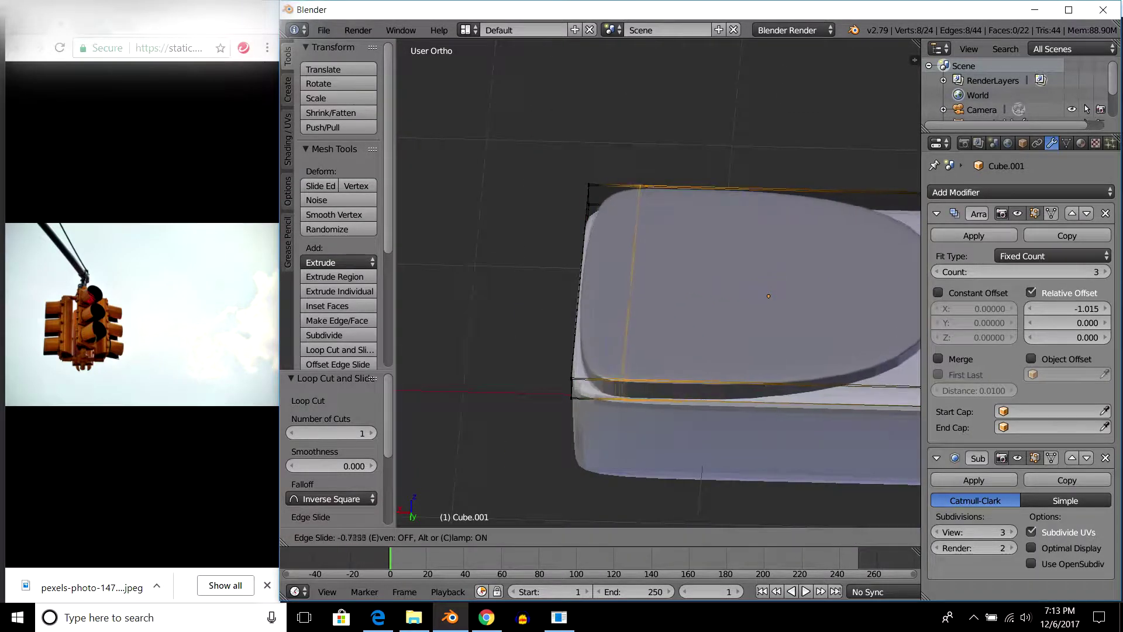
{"action": "key", "text": "Escape"}
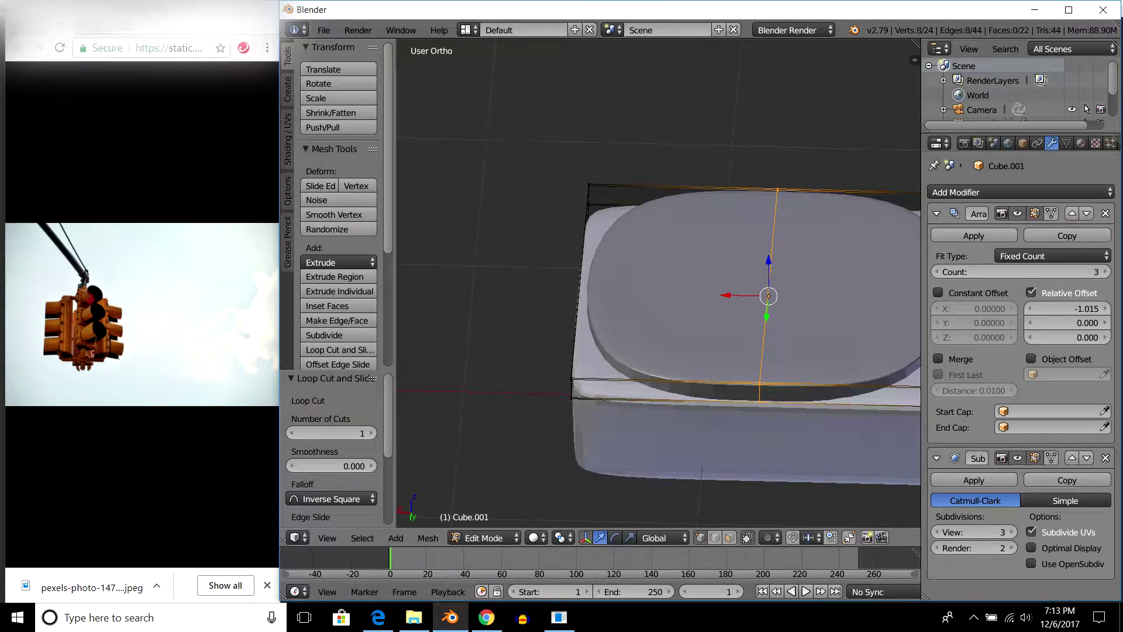
{"action": "key", "text": "KP_7"}
{"action": "key", "text": "g"}
{"action": "key", "text": "g"}
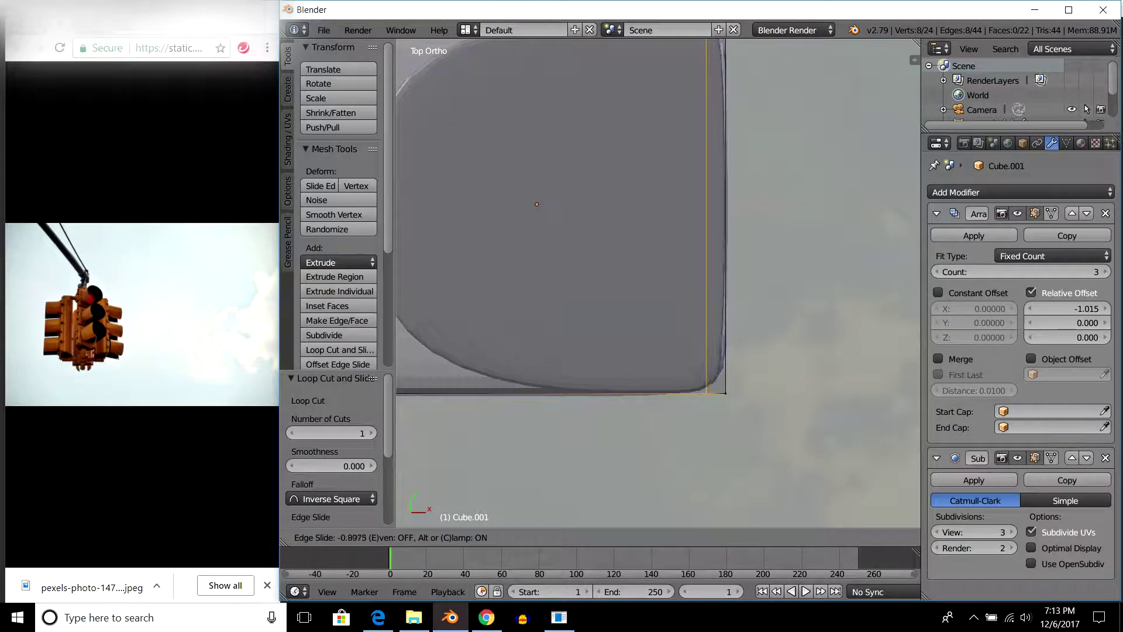
{"action": "key", "text": "Return"}
{"action": "key", "text": "ctrl+r"}
{"action": "left_click", "coordinate": [661, 433]}
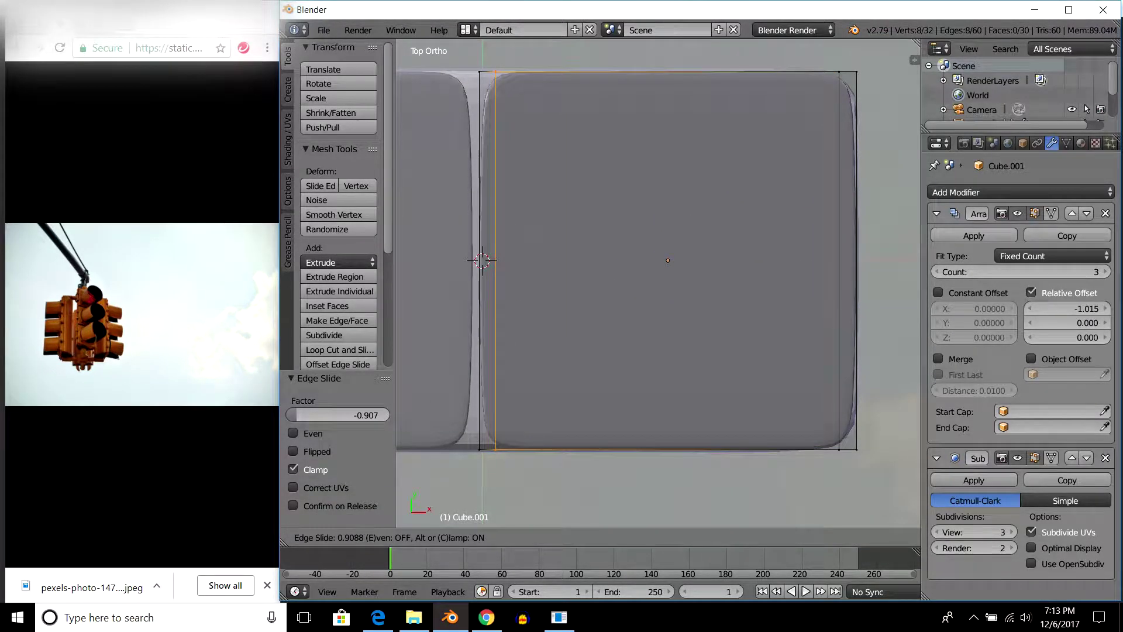
{"action": "key", "text": "Return"}
{"action": "scroll", "coordinate": [659, 284], "scroll_direction": "down", "scroll_amount": 3}
{"action": "key", "text": "Tab"}
{"action": "key", "text": "a"}
{"action": "middle_click_drag", "start_coordinate": [659, 284], "coordinate": [659, 328]}
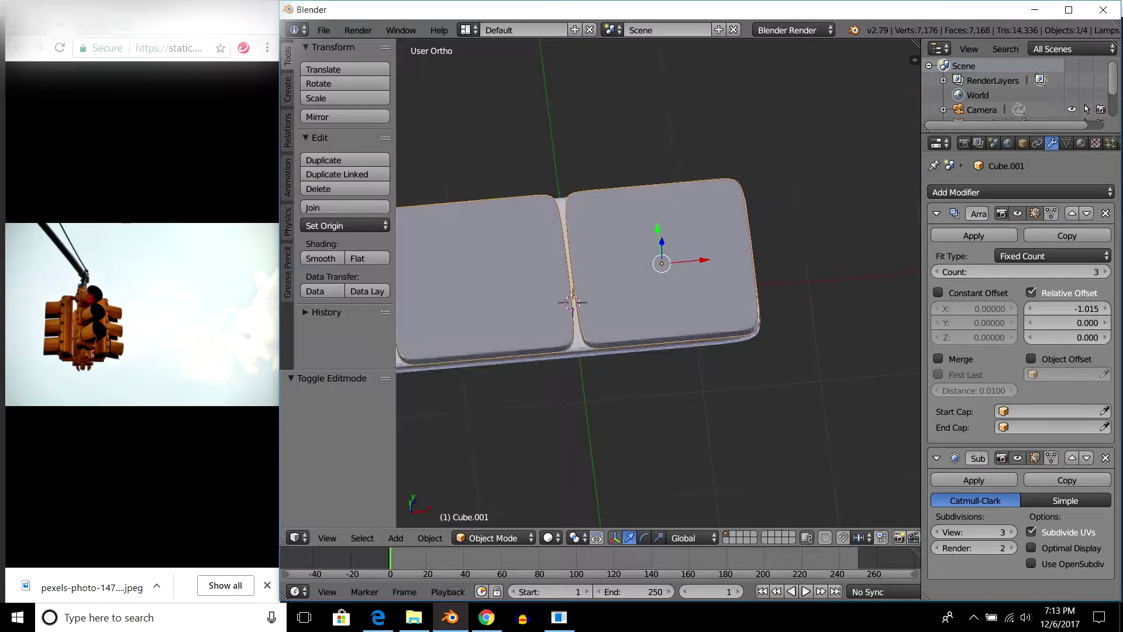
{"action": "mouse_move", "coordinate": [659, 284]}
{"action": "middle_mouse_down"}
{"action": "mouse_move", "coordinate": [659, 328]}
{"action": "mouse_move", "coordinate": [697, 293]}
{"action": "mouse_move", "coordinate": [719, 327]}
{"action": "mouse_move", "coordinate": [702, 316]}
{"action": "mouse_move", "coordinate": [714, 292]}
{"action": "mouse_move", "coordinate": [696, 310]}
{"action": "mouse_move", "coordinate": [691, 292]}
{"action": "mouse_move", "coordinate": [667, 316]}
{"action": "mouse_move", "coordinate": [661, 299]}
{"action": "middle_mouse_up"}
{"action": "key", "text": "shift+z"}
{"action": "key", "text": "z"}
{"action": "key", "text": "z"}
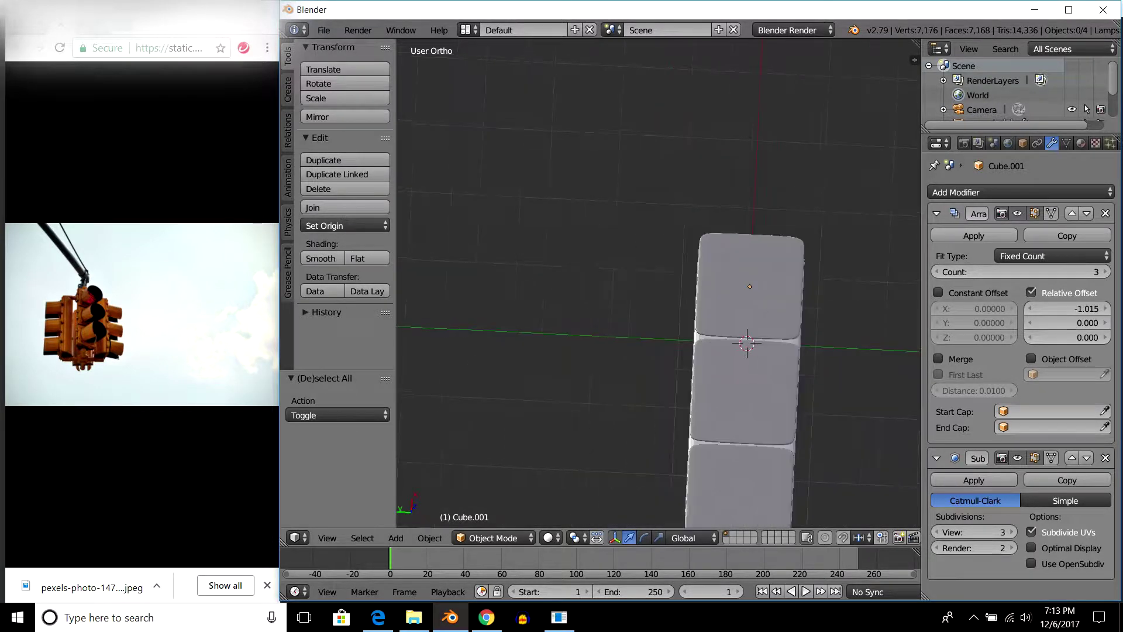
{"action": "key", "text": "KP_1"}
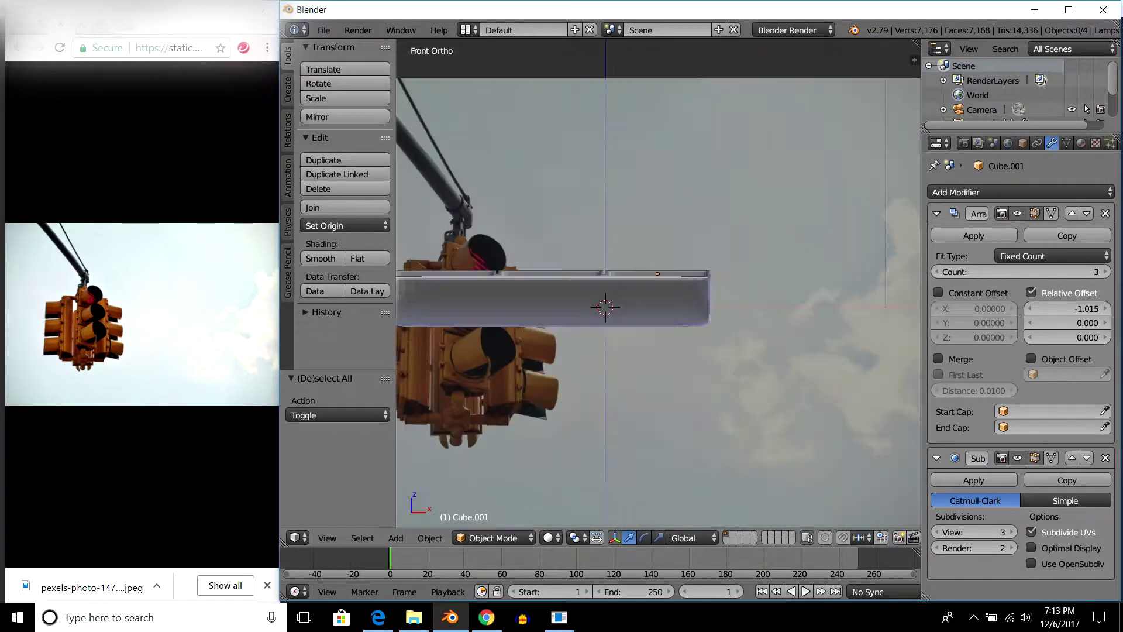
{"action": "right_click", "coordinate": [702, 281]}
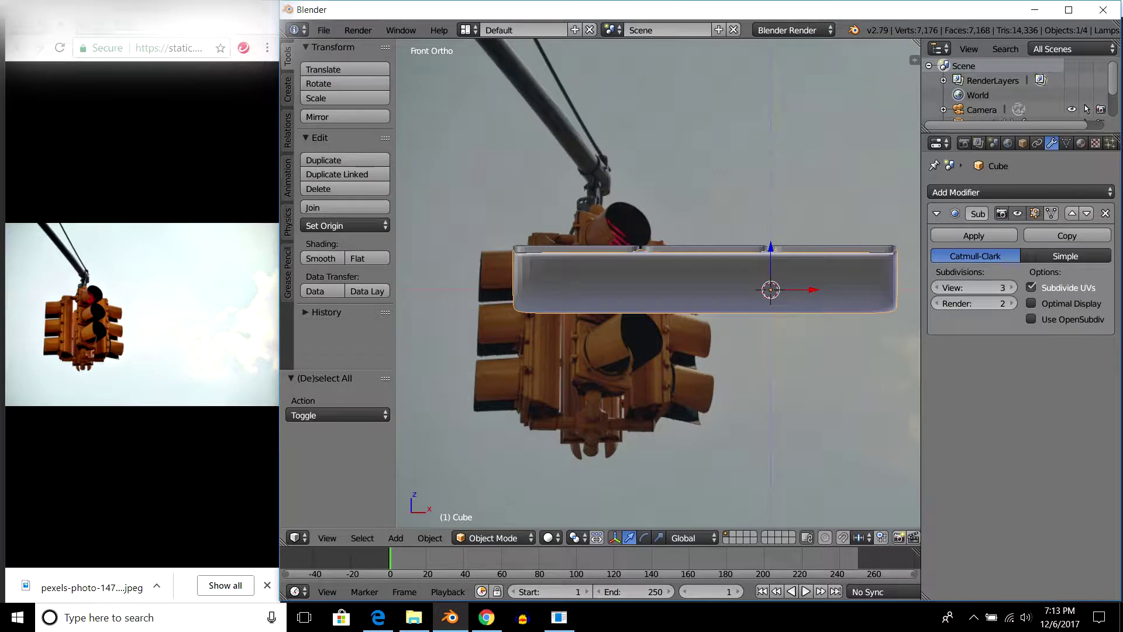
{"action": "key", "text": "h"}
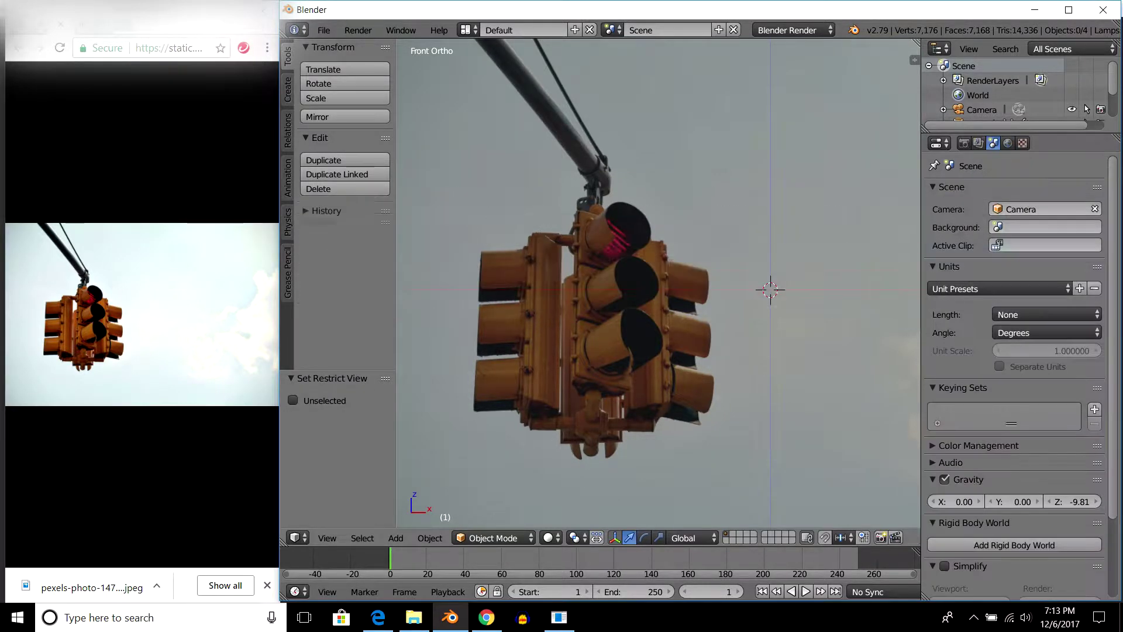
{"action": "scroll", "coordinate": [659, 284], "scroll_direction": "up", "scroll_amount": 2}
{"action": "scroll", "coordinate": [658, 284], "scroll_direction": "up", "scroll_amount": 3}
{"action": "scroll", "coordinate": [659, 284], "scroll_direction": "up", "scroll_amount": 2}
{"action": "scroll", "coordinate": [658, 283], "scroll_direction": "up", "scroll_amount": 2}
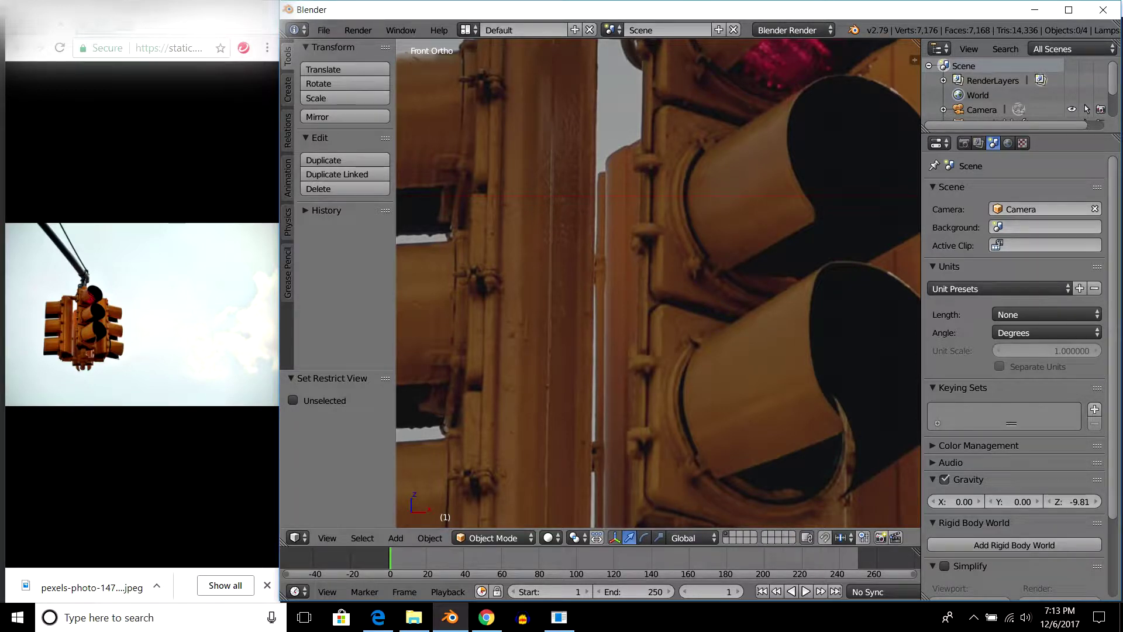
{"action": "scroll", "coordinate": [658, 284], "scroll_direction": "down", "scroll_amount": 2}
{"action": "scroll", "coordinate": [658, 284], "scroll_direction": "down", "scroll_amount": 2}
{"action": "scroll", "coordinate": [658, 284], "scroll_direction": "up", "scroll_amount": 1}
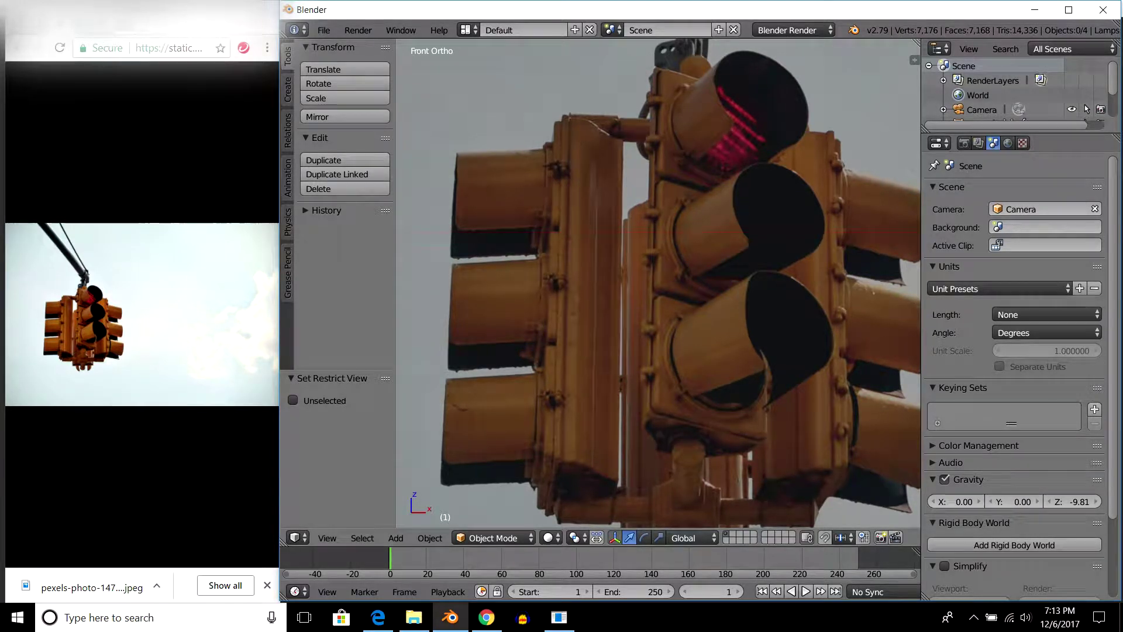
{"action": "key", "text": "alt+h"}
{"action": "scroll", "coordinate": [658, 284], "scroll_direction": "down", "scroll_amount": 2}
{"action": "middle_click_drag", "start_coordinate": [658, 284], "coordinate": [702, 246]}
{"action": "key", "text": "a"}
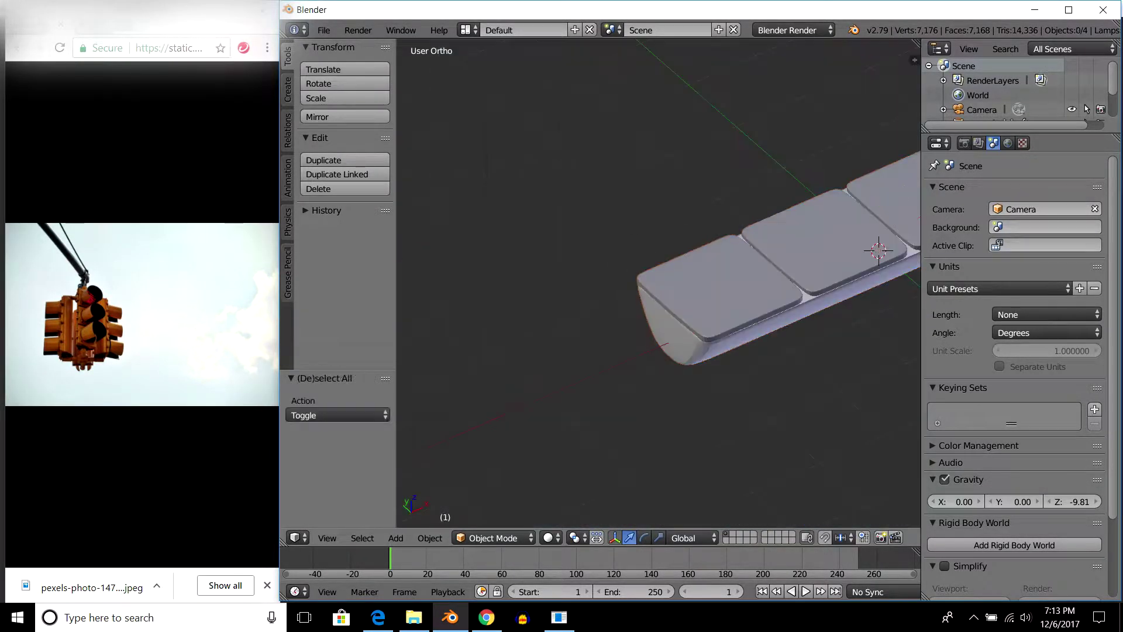
Snap the 3D cursor to the lamp plate array's origin.
{"action": "middle_click_drag", "start_coordinate": [658, 283], "coordinate": [666, 275]}
{"action": "right_click", "coordinate": [743, 205]}
{"action": "mouse_move", "coordinate": [743, 205]}
{"action": "middle_mouse_down"}
{"action": "mouse_move", "coordinate": [667, 257]}
{"action": "mouse_move", "coordinate": [672, 293]}
{"action": "mouse_move", "coordinate": [667, 275]}
{"action": "mouse_move", "coordinate": [632, 268]}
{"action": "middle_mouse_up"}
{"action": "key", "text": "shift+s"}
{"action": "left_click", "coordinate": [617, 267]}
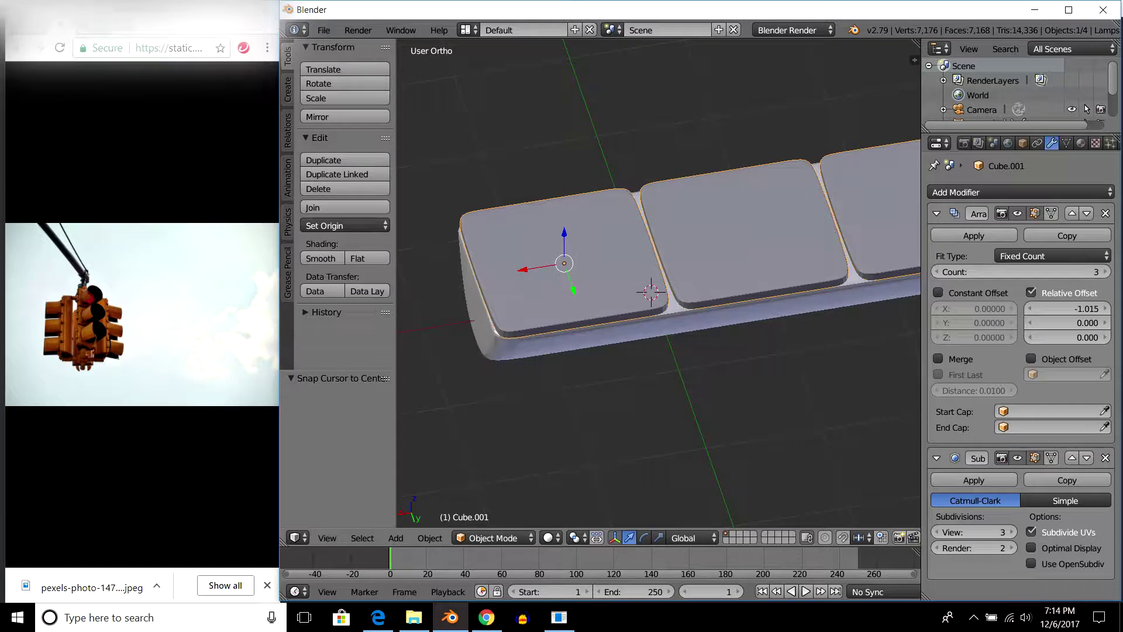
{"action": "key", "text": "shift+s"}
{"action": "left_click", "coordinate": [620, 252]}
{"action": "middle_click_drag", "start_coordinate": [620, 252], "coordinate": [632, 269]}
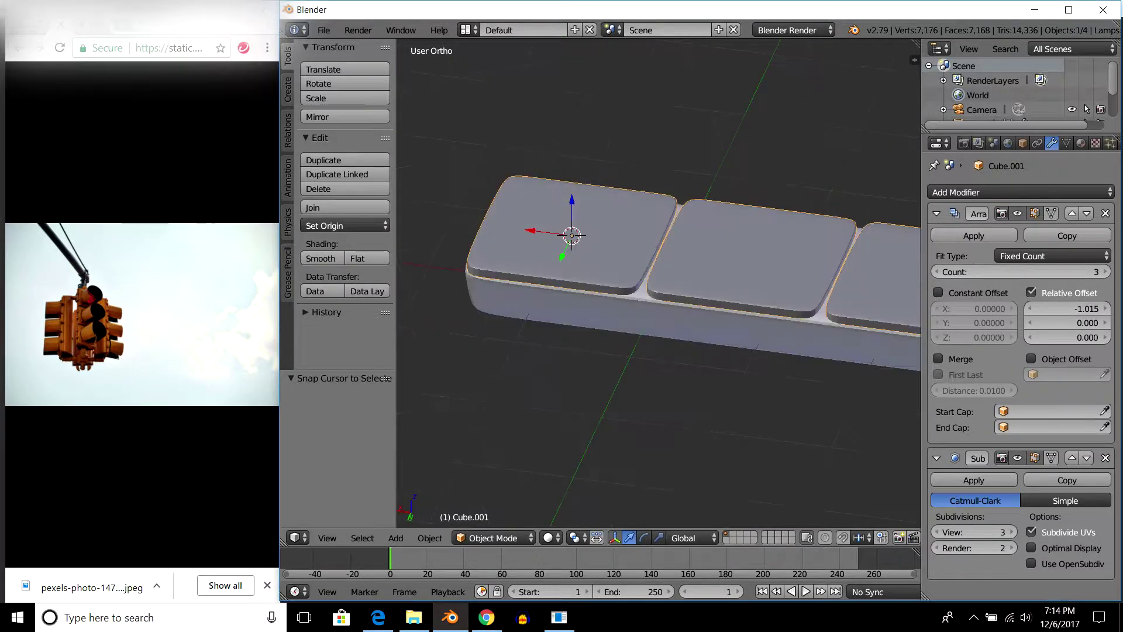
{"action": "scroll", "coordinate": [632, 269], "scroll_direction": "up", "scroll_amount": 2}
Add a new cube at the 3D cursor and shrink it.
{"action": "key", "text": "shift+a"}
{"action": "left_click", "coordinate": [702, 249]}
{"action": "mouse_move", "coordinate": [702, 249]}
{"action": "middle_mouse_down"}
{"action": "mouse_move", "coordinate": [702, 272]}
{"action": "mouse_move", "coordinate": [655, 234]}
{"action": "middle_mouse_up"}
{"action": "scroll", "coordinate": [655, 281], "scroll_direction": "down", "scroll_amount": 2}
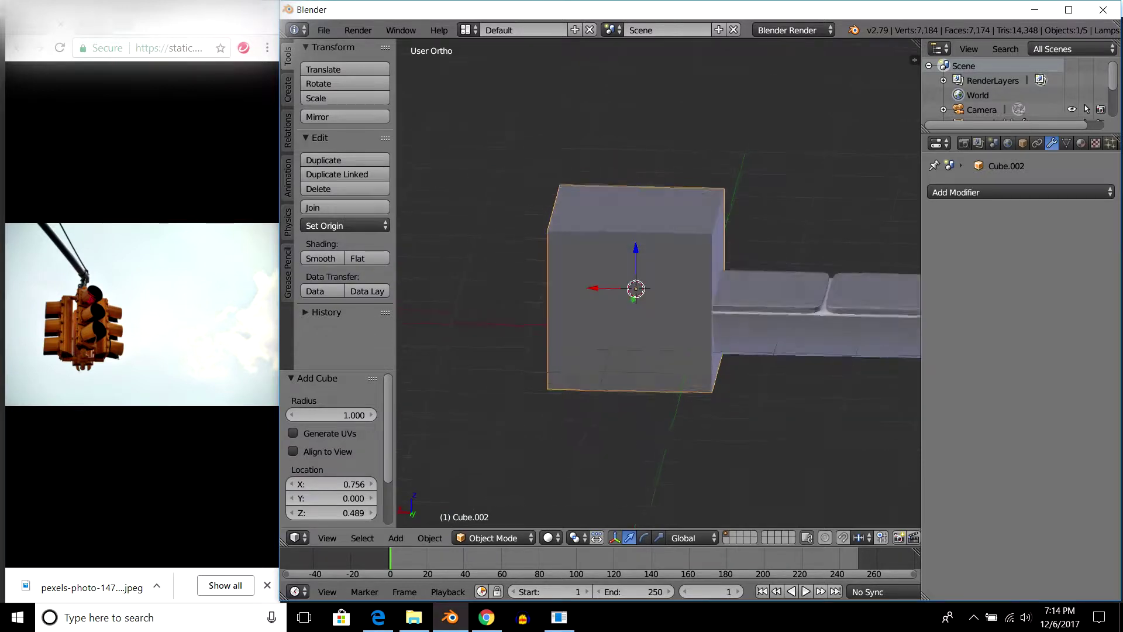
{"action": "key", "text": "s"}
{"action": "key", "text": "Return"}
{"action": "scroll", "coordinate": [658, 281], "scroll_direction": "up", "scroll_amount": 2}
{"action": "scroll", "coordinate": [659, 281], "scroll_direction": "up", "scroll_amount": 2}
Raise the small cube onto the plate, resize it, and shift it along X.
{"action": "key", "text": "g"}
{"action": "key", "text": "z"}
{"action": "key", "text": "Return"}
{"action": "key", "text": "s"}
{"action": "key", "text": "Return"}
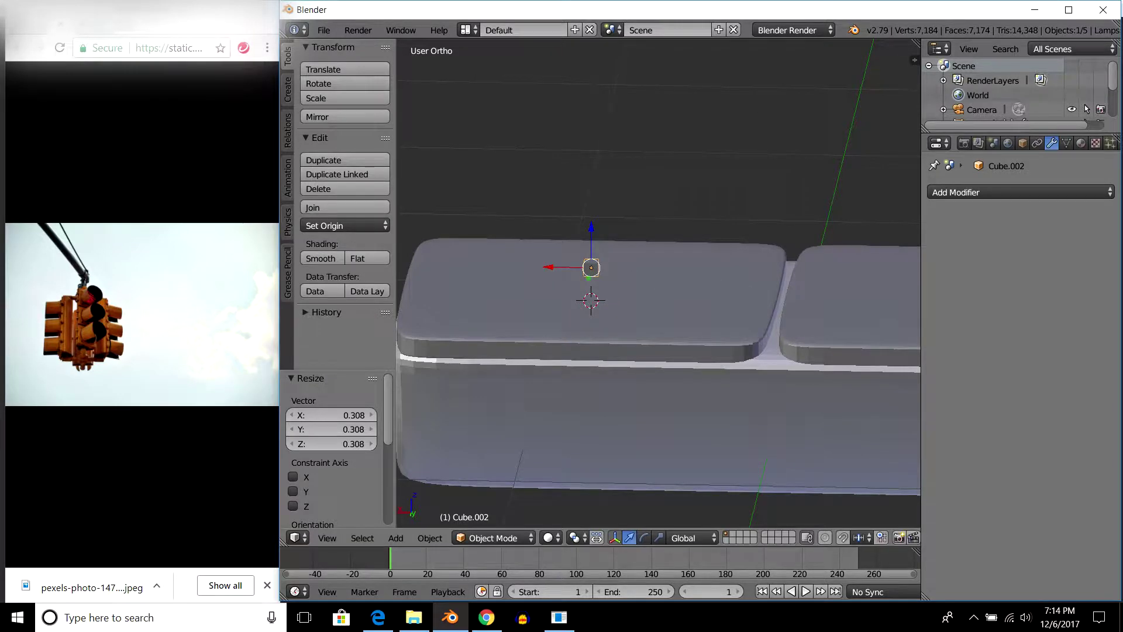
{"action": "key", "text": "KP_7"}
{"action": "key", "text": "s"}
{"action": "key", "text": "Return"}
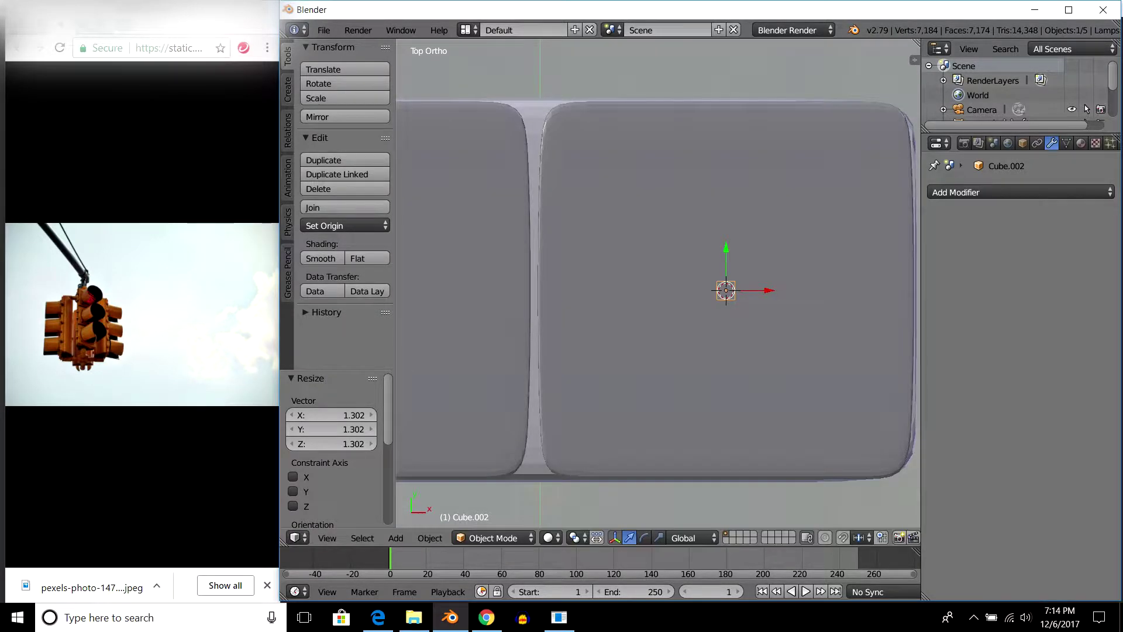
{"action": "key", "text": "g"}
{"action": "key", "text": "x"}
{"action": "key", "text": "Return"}
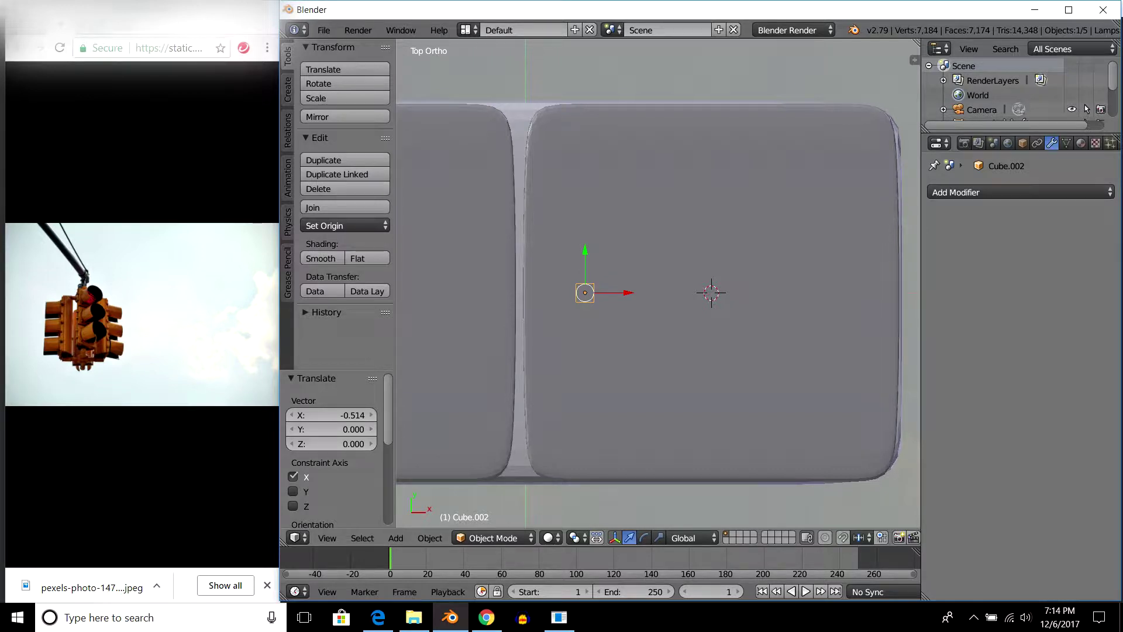
Flatten the cube's height along Z into a thin slab.
{"action": "key", "text": "s"}
{"action": "left_click", "coordinate": [663, 237]}
{"action": "middle_click_drag", "start_coordinate": [663, 237], "coordinate": [650, 175]}
{"action": "key", "text": "s"}
{"action": "key", "text": "z"}
{"action": "left_click", "coordinate": [714, 320]}
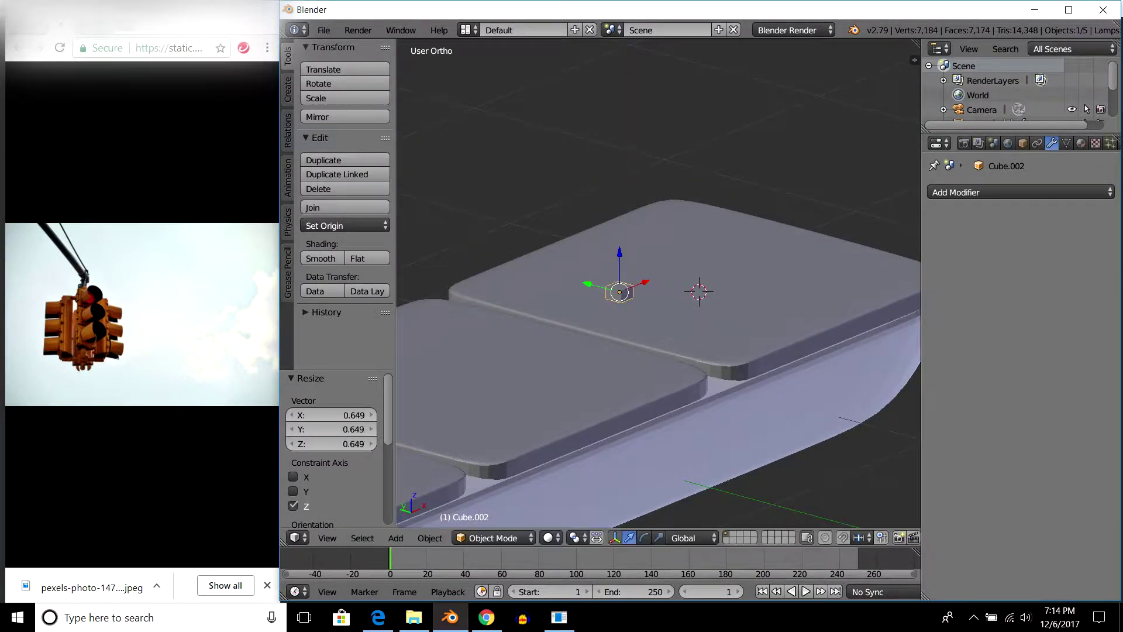
Stretch the slab along Y into a long bar matching the plate length.
{"action": "middle_click_drag", "start_coordinate": [702, 292], "coordinate": [819, 313]}
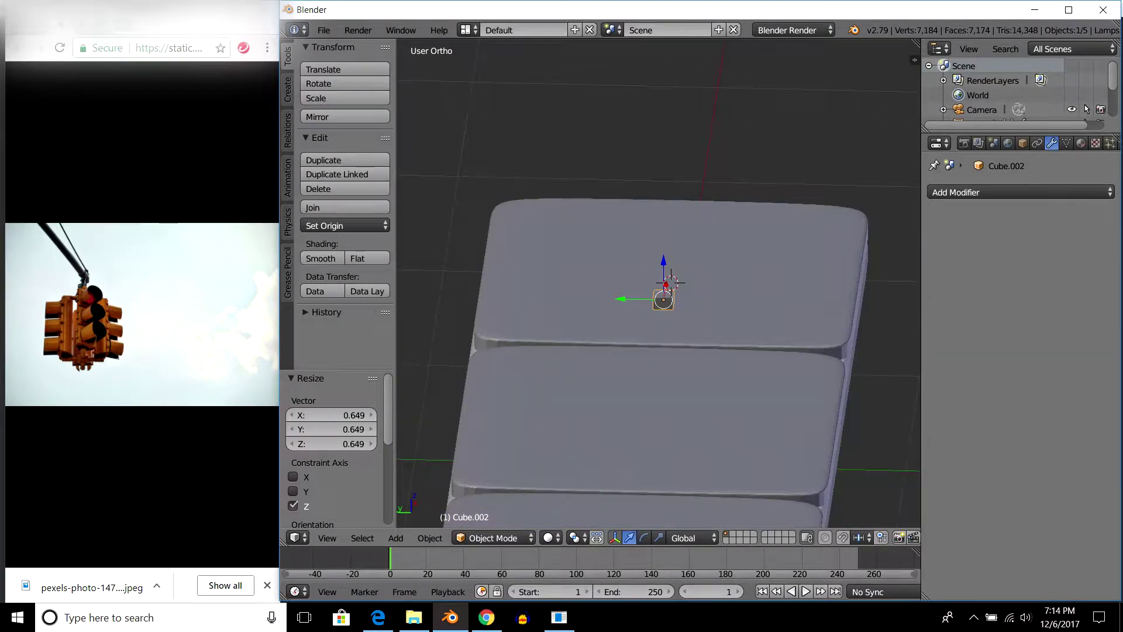
{"action": "key", "text": "s"}
{"action": "key", "text": "y"}
{"action": "left_click", "coordinate": [877, 317]}
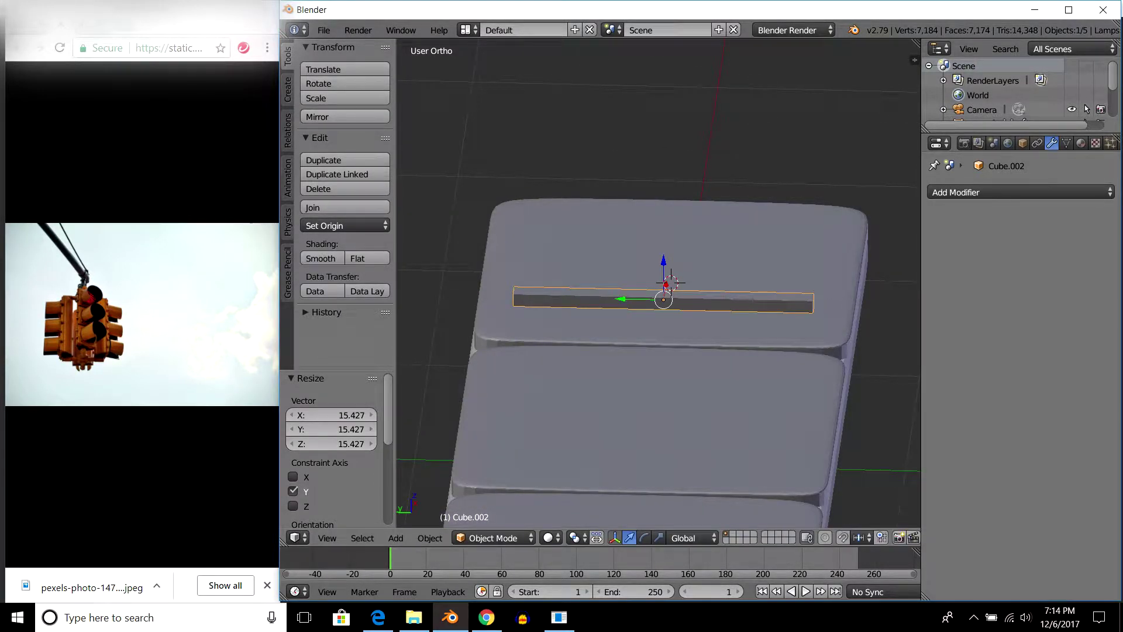
{"action": "key", "text": "KP_7"}
{"action": "key", "text": "s"}
{"action": "key", "text": "y"}
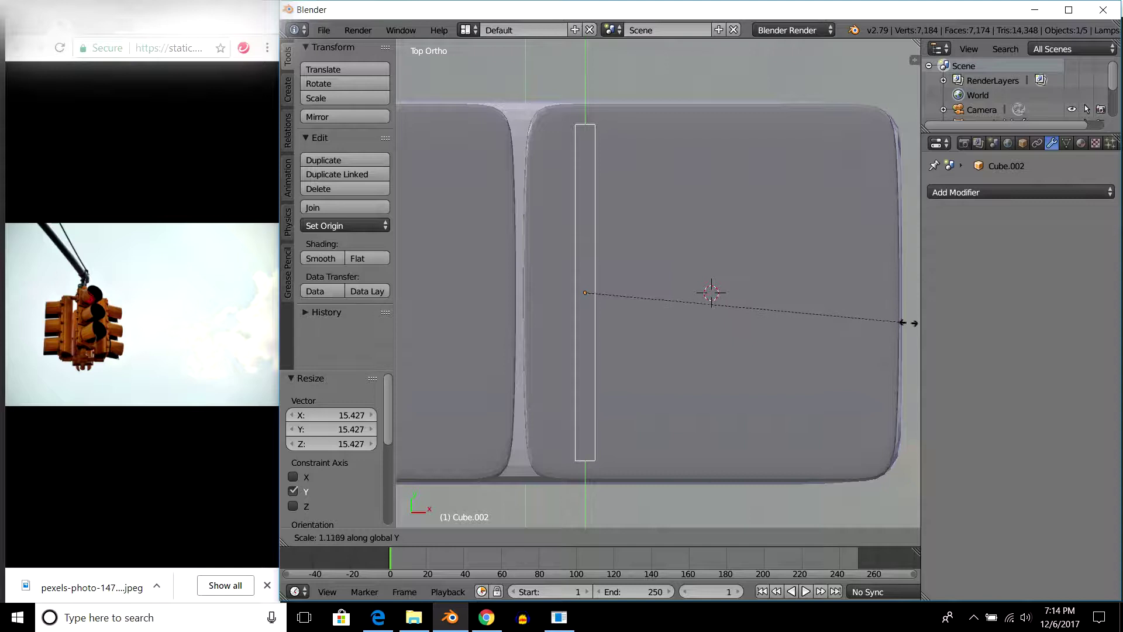
{"action": "left_click", "coordinate": [431, 320]}
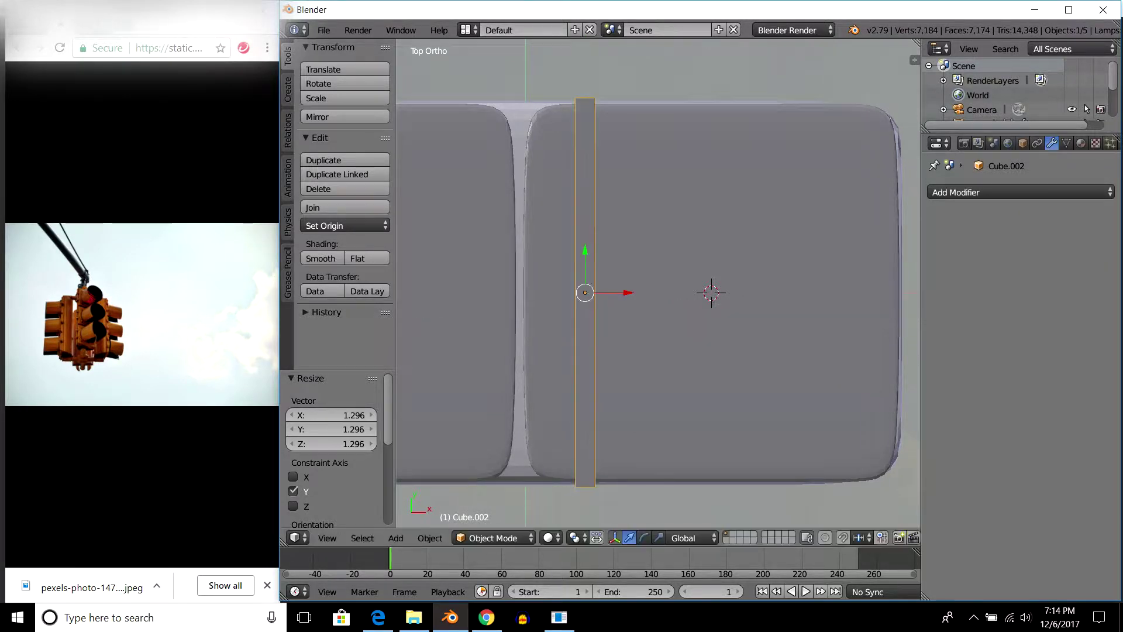
Lower the bar along Z until it rests at the plate surface.
{"action": "middle_click_drag", "start_coordinate": [658, 292], "coordinate": [658, 175]}
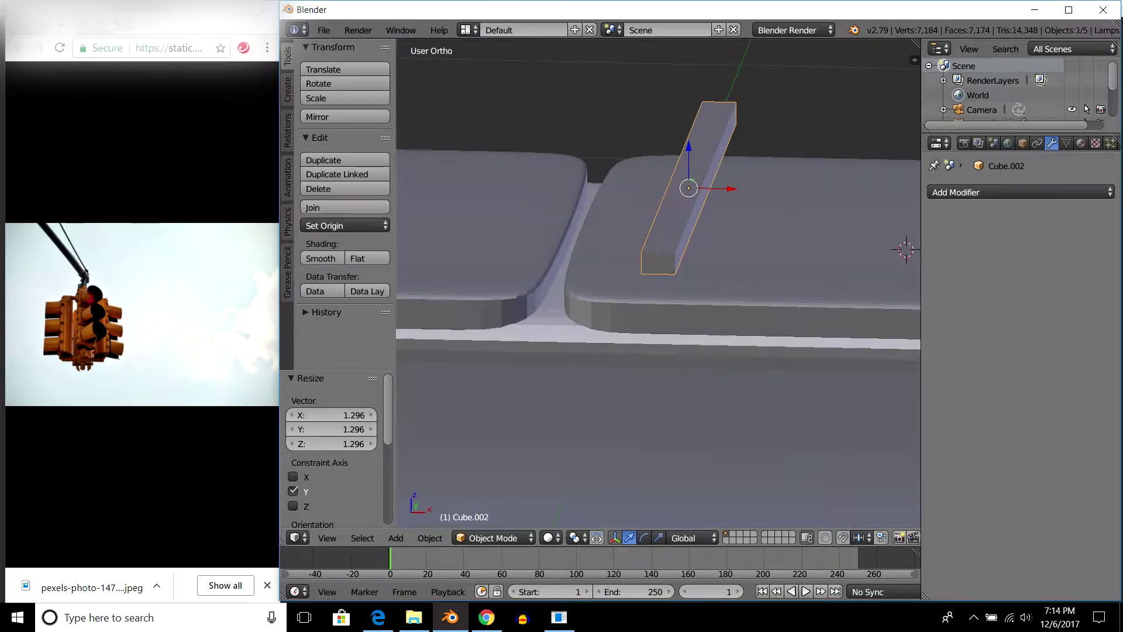
{"action": "key", "text": "g"}
{"action": "key", "text": "z"}
{"action": "key", "text": "Return"}
{"action": "mouse_move", "coordinate": [658, 264]}
{"action": "middle_mouse_down"}
{"action": "mouse_move", "coordinate": [658, 222]}
{"action": "mouse_move", "coordinate": [658, 234]}
{"action": "middle_mouse_up"}
{"action": "key", "text": "g"}
{"action": "key", "text": "z"}
{"action": "key", "text": "Return"}
{"action": "mouse_move", "coordinate": [658, 280]}
{"action": "middle_mouse_down"}
{"action": "mouse_move", "coordinate": [658, 199]}
{"action": "mouse_move", "coordinate": [658, 222]}
{"action": "middle_mouse_up"}
{"action": "key", "text": "Tab"}
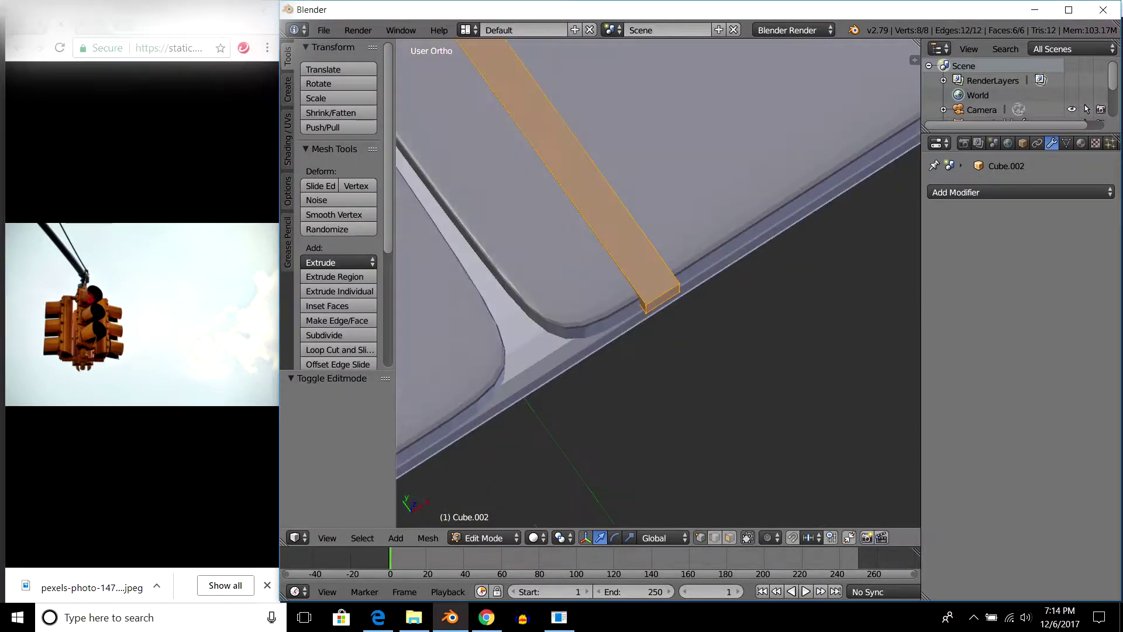
Add two parallel loop cuts around the bar.
{"action": "key", "text": "a"}
{"action": "middle_click_drag", "start_coordinate": [659, 280], "coordinate": [658, 222]}
{"action": "key", "text": "ctrl+r"}
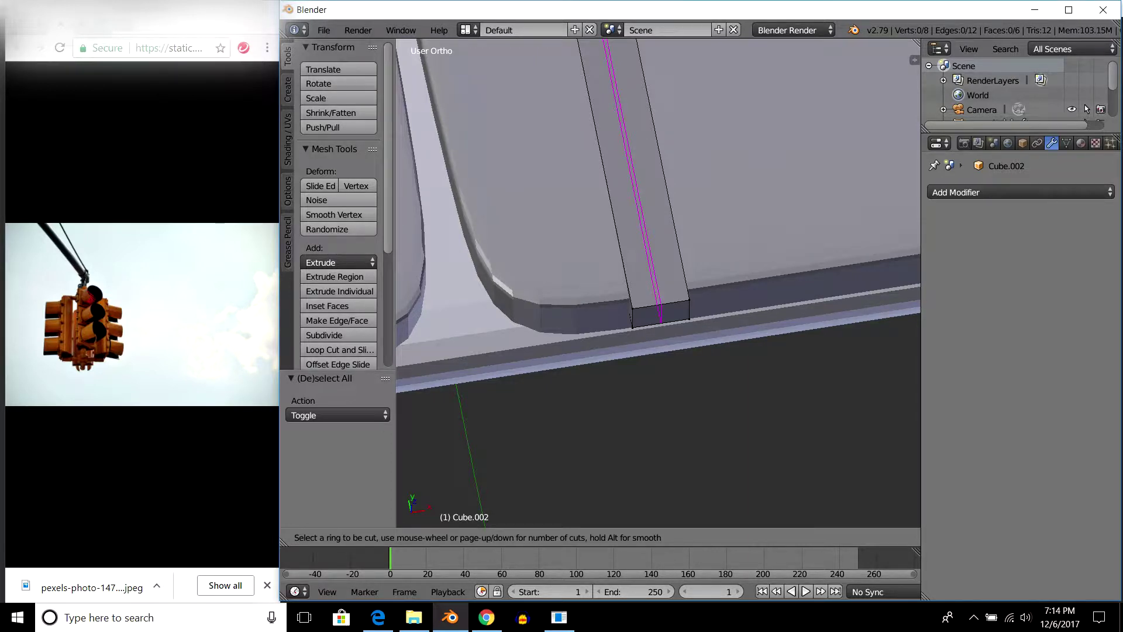
{"action": "key", "text": "2"}
{"action": "key", "text": "Return"}
{"action": "key", "text": "Return"}
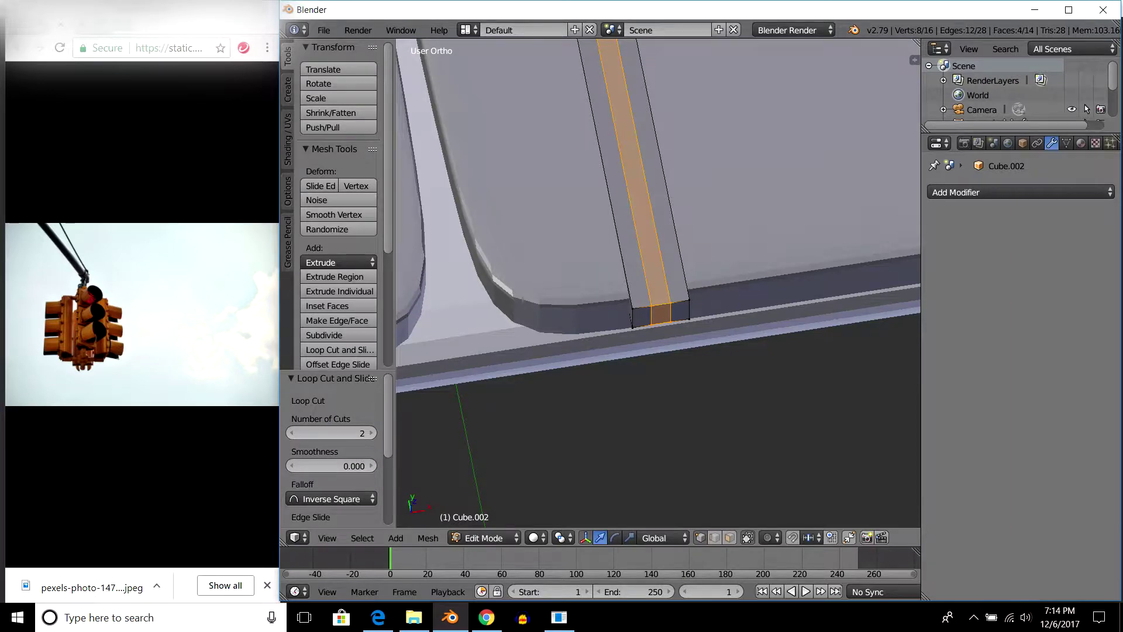
Scale the bar's middle strip along X to adjust its width.
{"action": "middle_click_drag", "start_coordinate": [658, 280], "coordinate": [658, 234]}
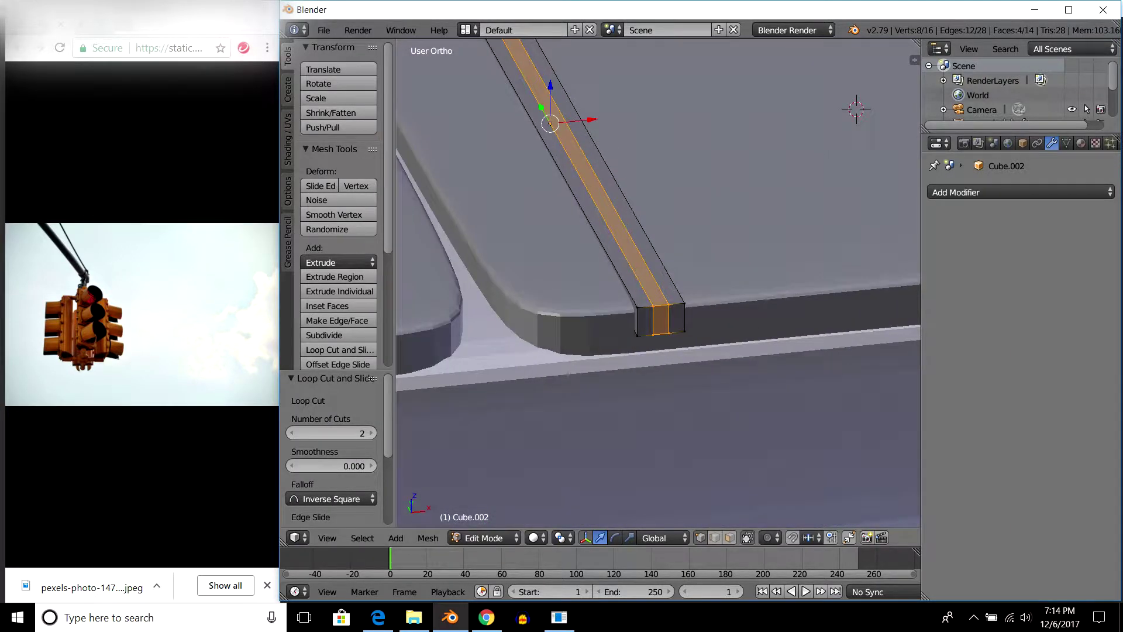
{"action": "key", "text": "s"}
{"action": "key", "text": "x"}
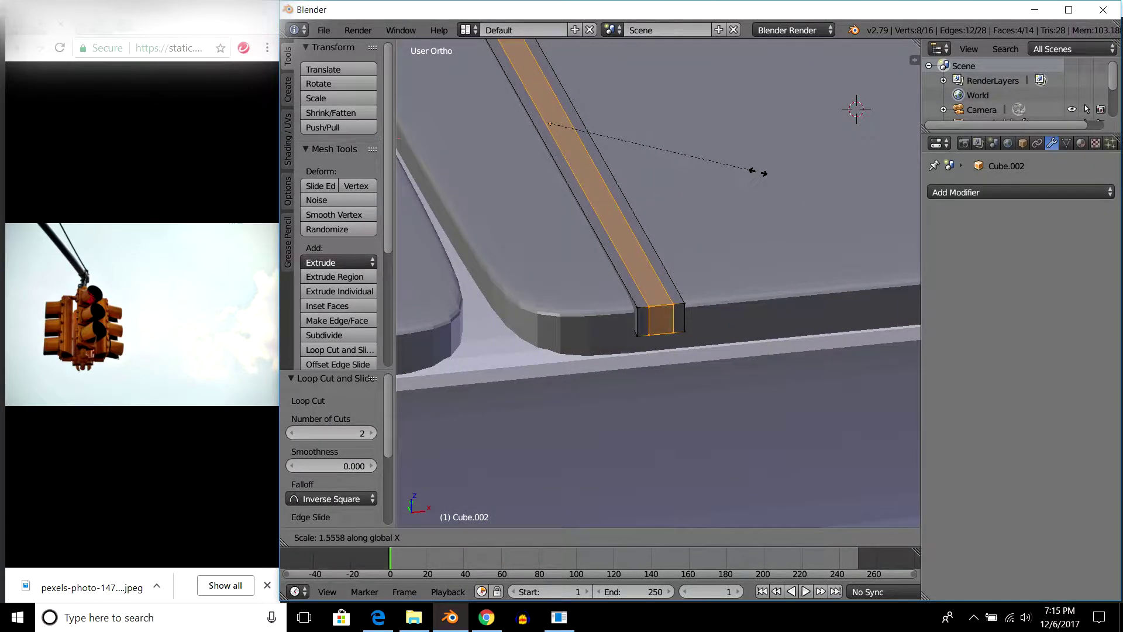
{"action": "left_click", "coordinate": [740, 171]}
{"action": "mouse_move", "coordinate": [740, 170]}
{"action": "middle_mouse_down"}
{"action": "mouse_move", "coordinate": [726, 117]}
{"action": "mouse_move", "coordinate": [732, 304]}
{"action": "middle_mouse_up"}
{"action": "key", "text": "s"}
{"action": "key", "text": "x"}
{"action": "left_click", "coordinate": [732, 328]}
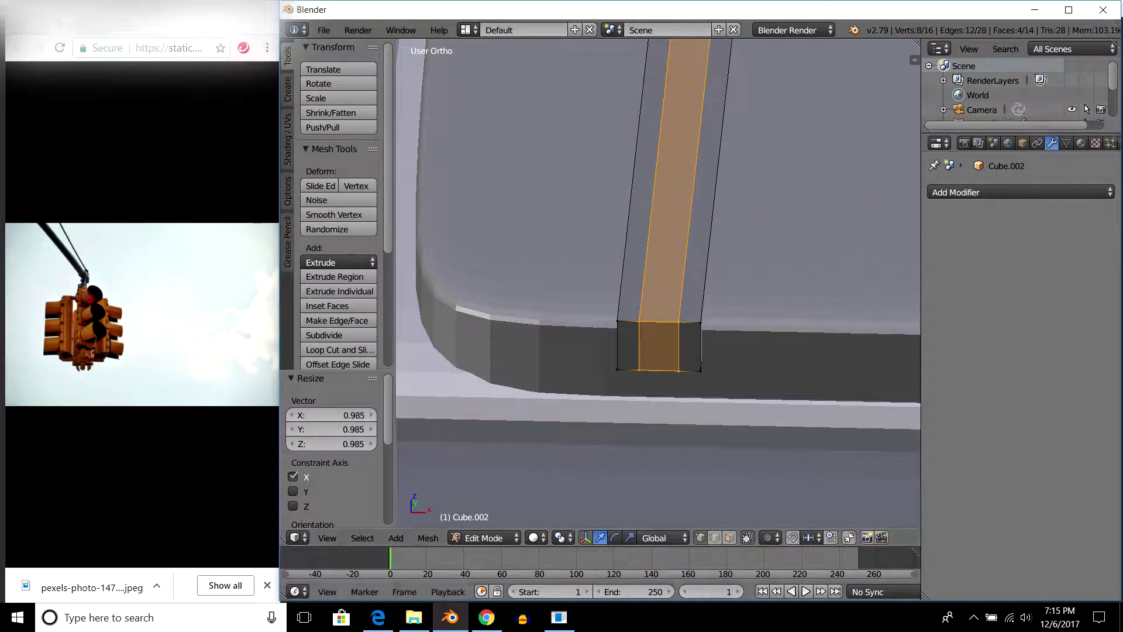
Switch to face selection and select the bar's two outer end faces.
{"action": "key", "text": "ctrl+Tab"}
{"action": "left_click", "coordinate": [667, 359]}
{"action": "right_click", "coordinate": [688, 345]}
{"action": "mouse_move", "coordinate": [687, 345]}
{"action": "middle_mouse_down"}
{"action": "mouse_move", "coordinate": [670, 335]}
{"action": "mouse_move", "coordinate": [670, 269]}
{"action": "middle_mouse_up"}
{"action": "key", "text": "e"}
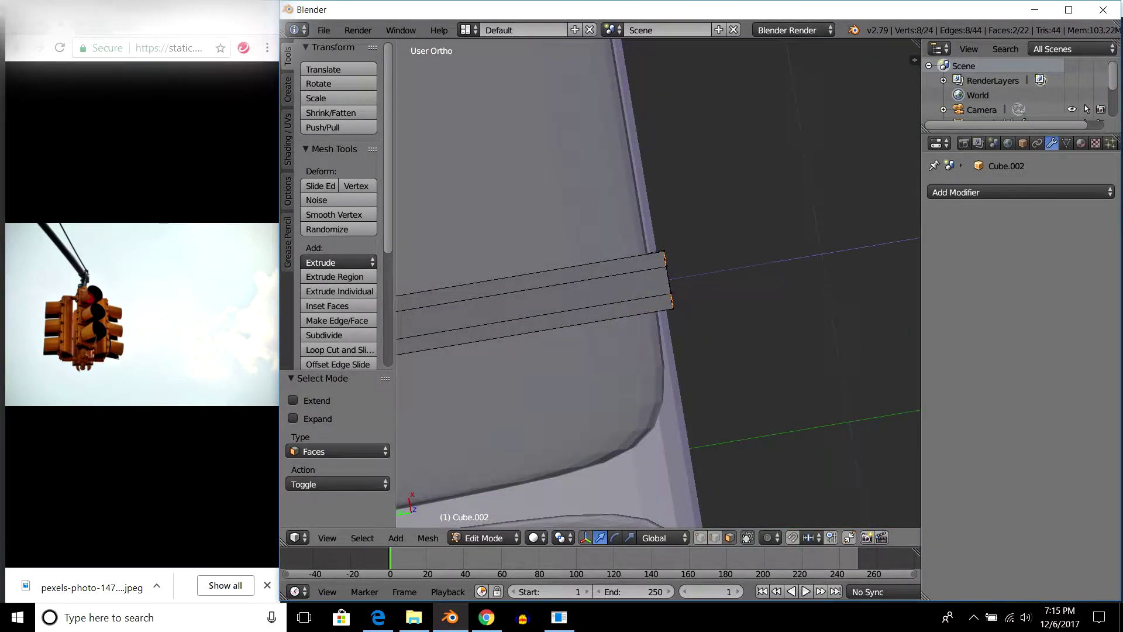
{"action": "key", "text": "e"}
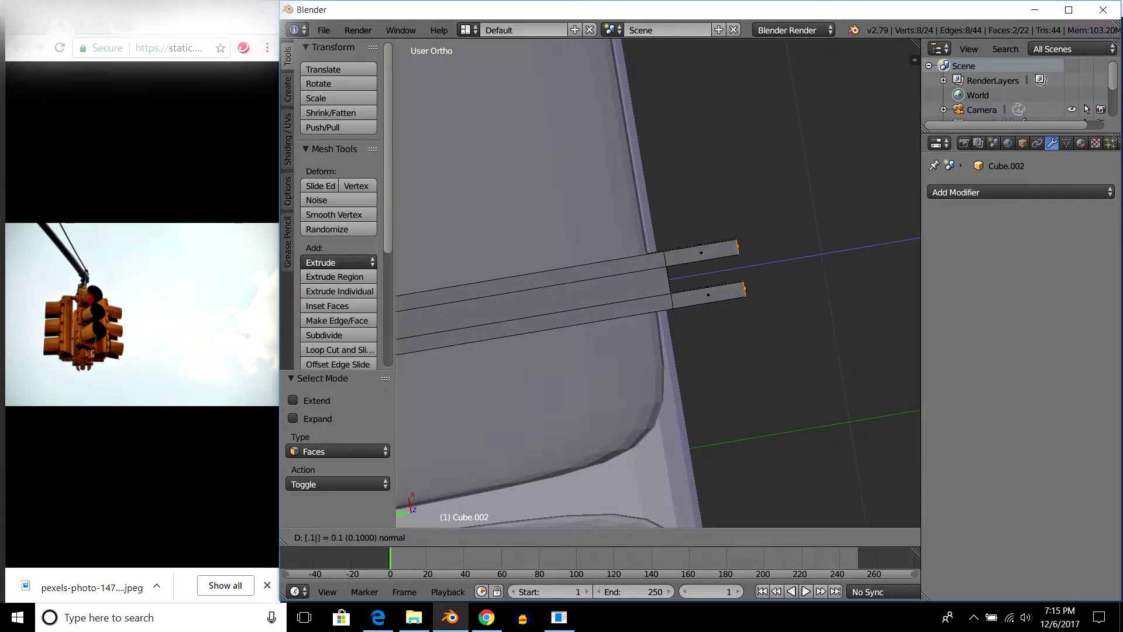
{"action": "key", "text": "Escape"}
{"action": "key", "text": "ctrl+z"}
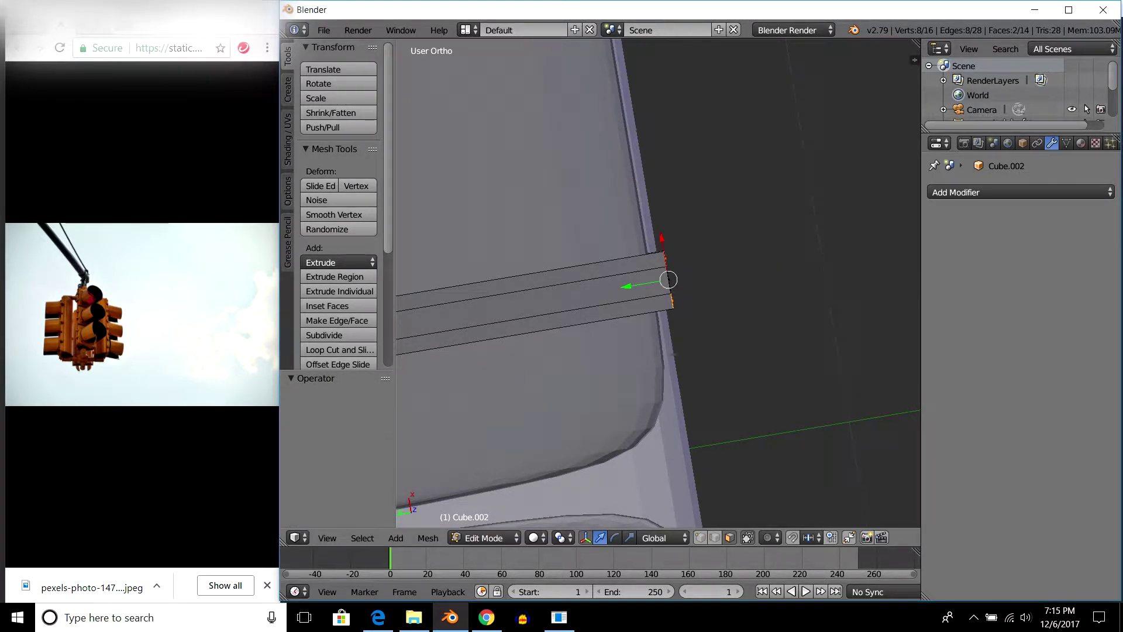
Extrude the end faces by 0.03 to form small raised tabs.
{"action": "type", "text": "e.3"}
{"action": "key", "text": "Return"}
{"action": "key", "text": "ctrl+z"}
{"action": "type", "text": "e."}
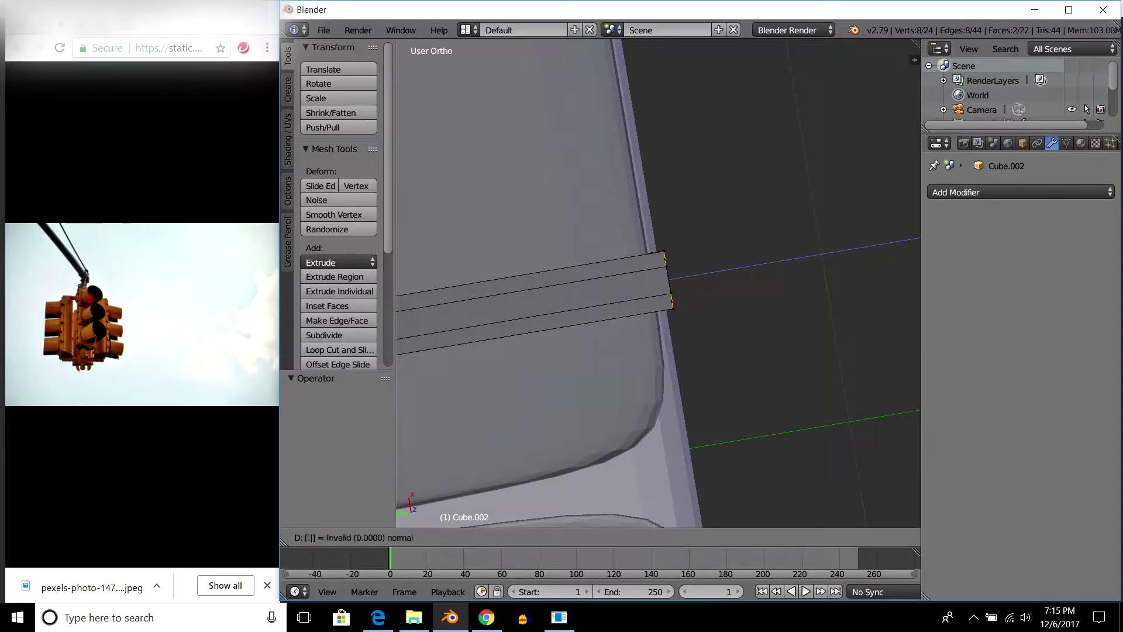
{"action": "type", "text": "3"}
{"action": "key", "text": "Escape"}
{"action": "key", "text": "ctrl+z"}
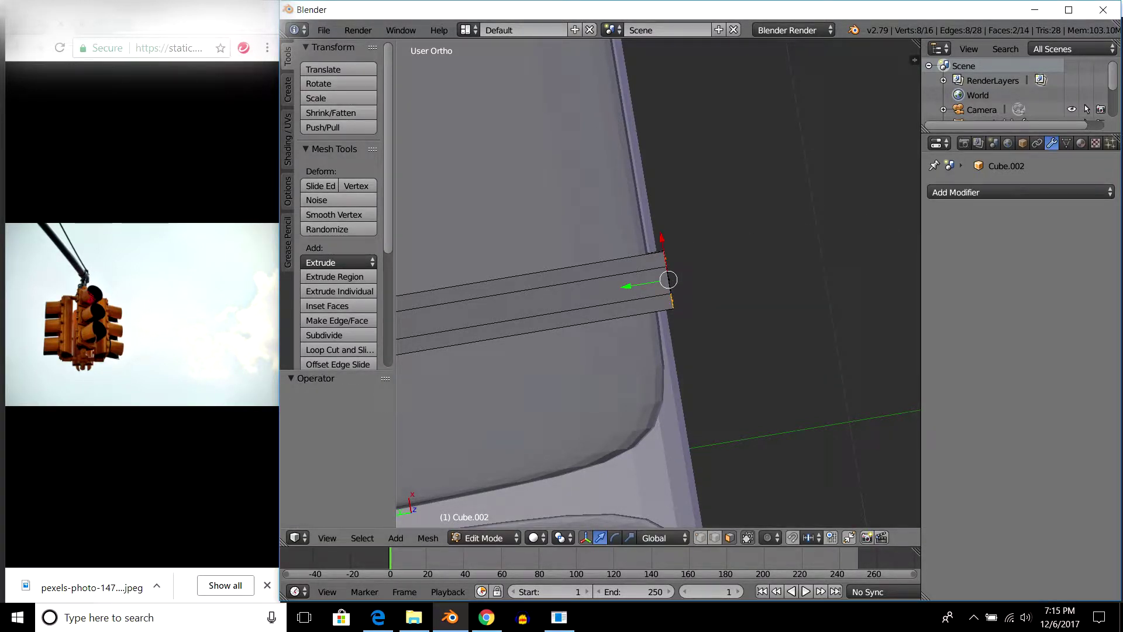
{"action": "type", "text": "e.03"}
{"action": "key", "text": "Return"}
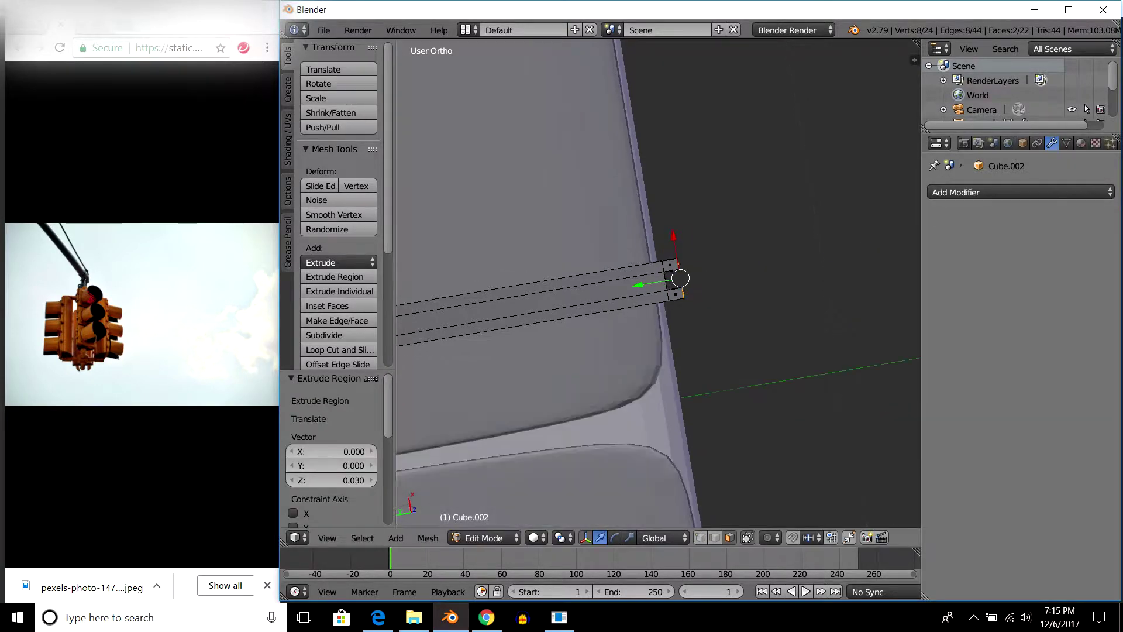
Extrude the end faces once more and return to object mode.
{"action": "scroll", "coordinate": [658, 284], "scroll_direction": "down", "scroll_amount": 5}
{"action": "mouse_move", "coordinate": [660, 292]}
{"action": "middle_mouse_down"}
{"action": "mouse_move", "coordinate": [667, 304]}
{"action": "mouse_move", "coordinate": [620, 281]}
{"action": "middle_mouse_up"}
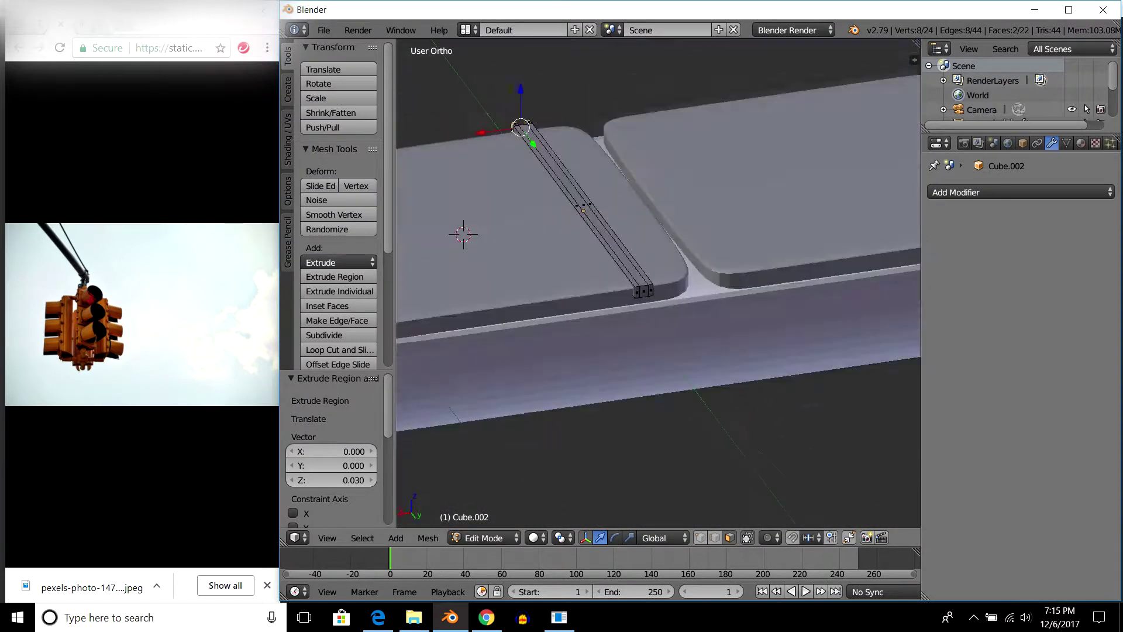
{"action": "scroll", "coordinate": [620, 281], "scroll_direction": "up", "scroll_amount": 2}
{"action": "key", "text": "e"}
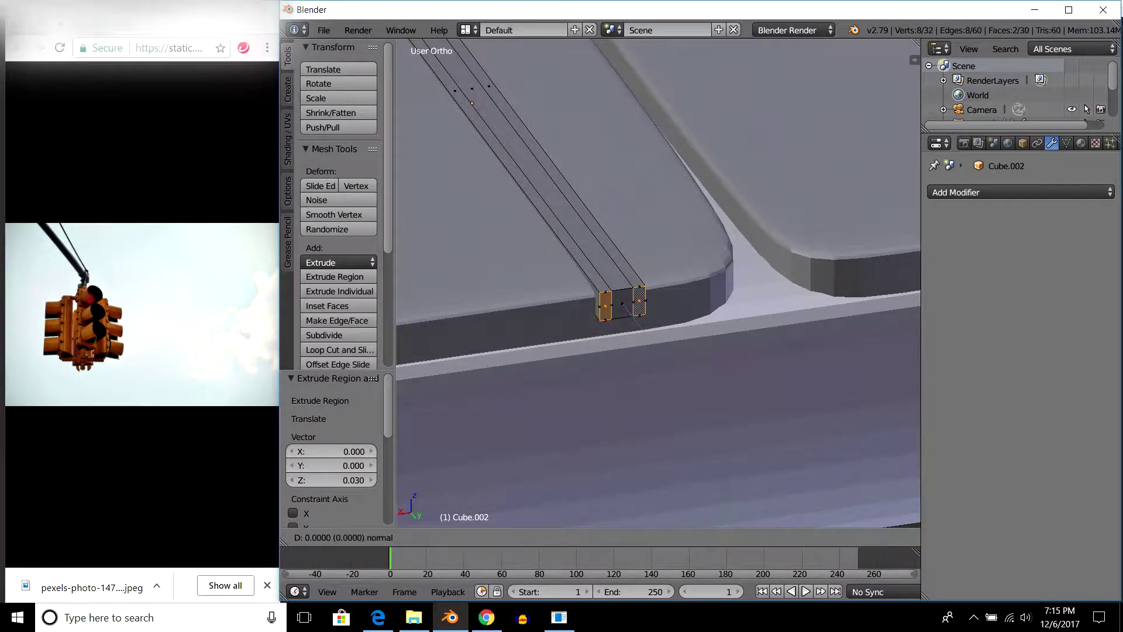
{"action": "key", "text": "Return"}
{"action": "mouse_move", "coordinate": [658, 292]}
{"action": "middle_mouse_down"}
{"action": "mouse_move", "coordinate": [643, 280]}
{"action": "mouse_move", "coordinate": [774, 387]}
{"action": "mouse_move", "coordinate": [749, 328]}
{"action": "mouse_move", "coordinate": [667, 275]}
{"action": "mouse_move", "coordinate": [685, 222]}
{"action": "mouse_move", "coordinate": [660, 295]}
{"action": "mouse_move", "coordinate": [667, 280]}
{"action": "middle_mouse_up"}
{"action": "key", "text": "Tab"}
Select the notched strip and select all its vertices in top view.
{"action": "key", "text": "a"}
{"action": "right_click", "coordinate": [658, 286]}
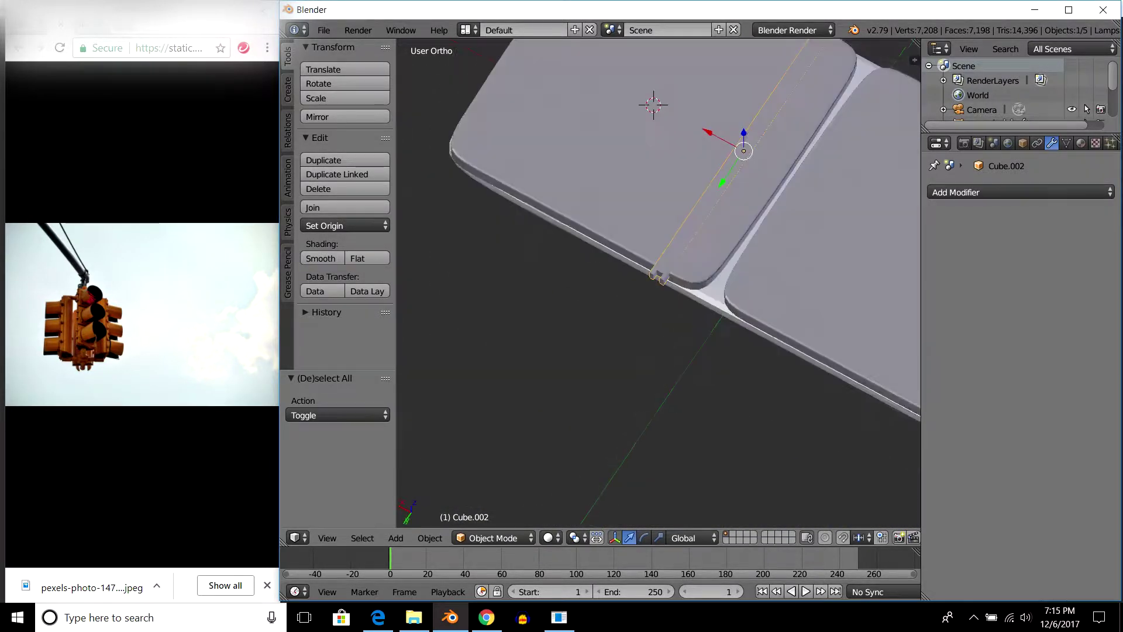
{"action": "key", "text": "KP_7"}
{"action": "middle_click_drag", "start_coordinate": [702, 351], "coordinate": [673, 328]}
{"action": "scroll", "coordinate": [673, 328], "scroll_direction": "up", "scroll_amount": 1}
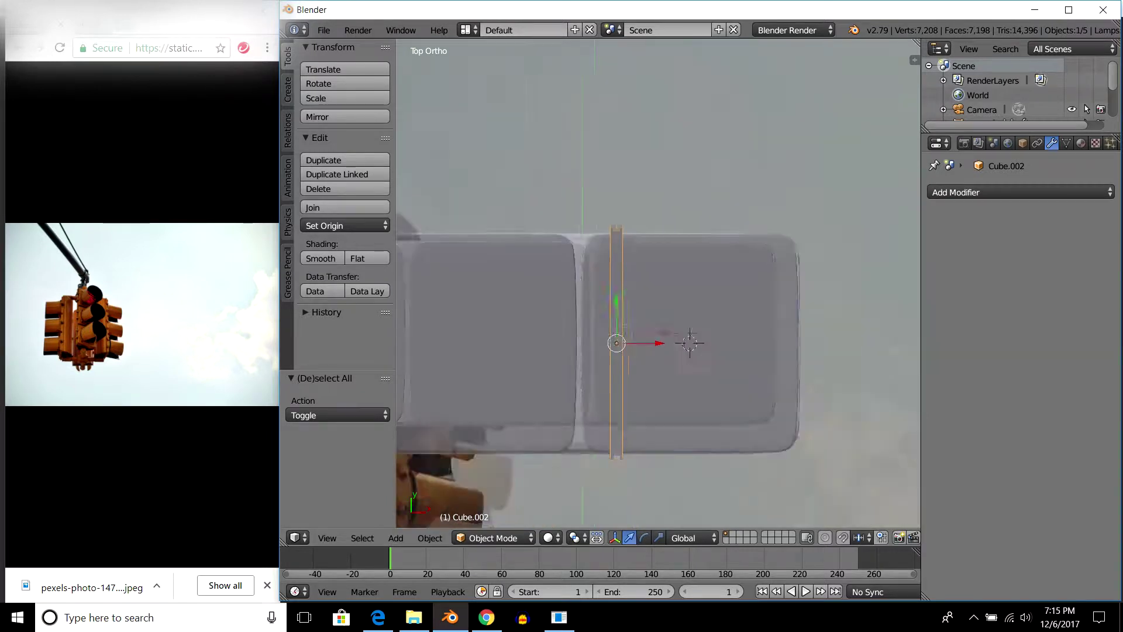
{"action": "key", "text": "KP_7"}
{"action": "key", "text": "Tab"}
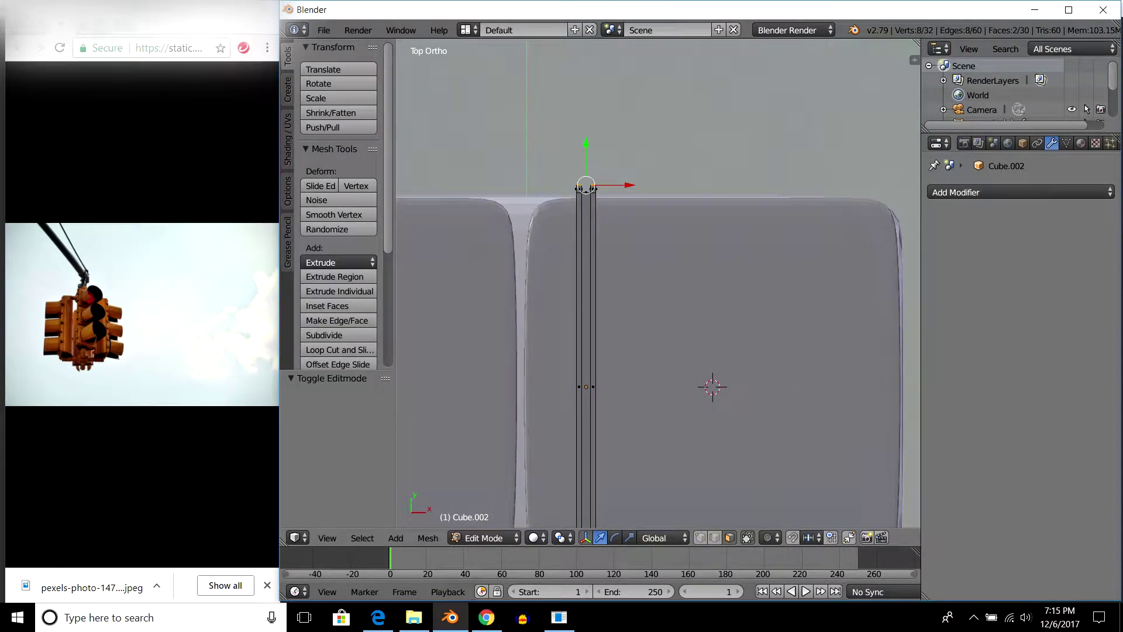
{"action": "key", "text": "a"}
{"action": "key", "text": "a"}
{"action": "middle_click_drag", "start_coordinate": [679, 386], "coordinate": [644, 279], "text": "shift"}
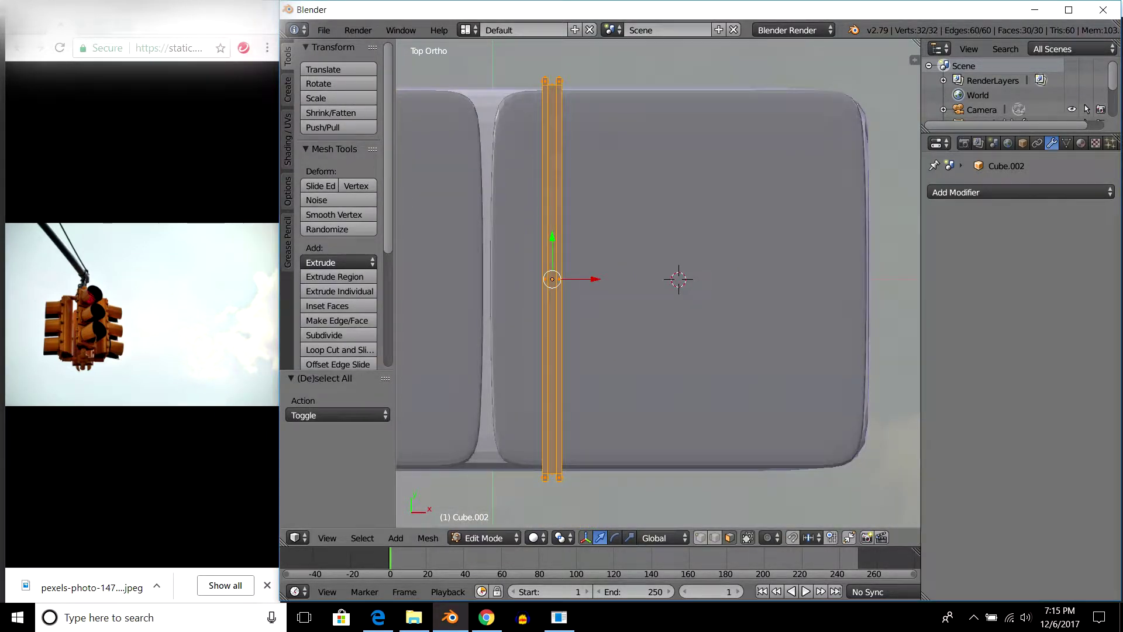
Extrude a copy of the strip 1.04 along X to the plate's other side.
{"action": "key", "text": "e"}
{"action": "key", "text": "x"}
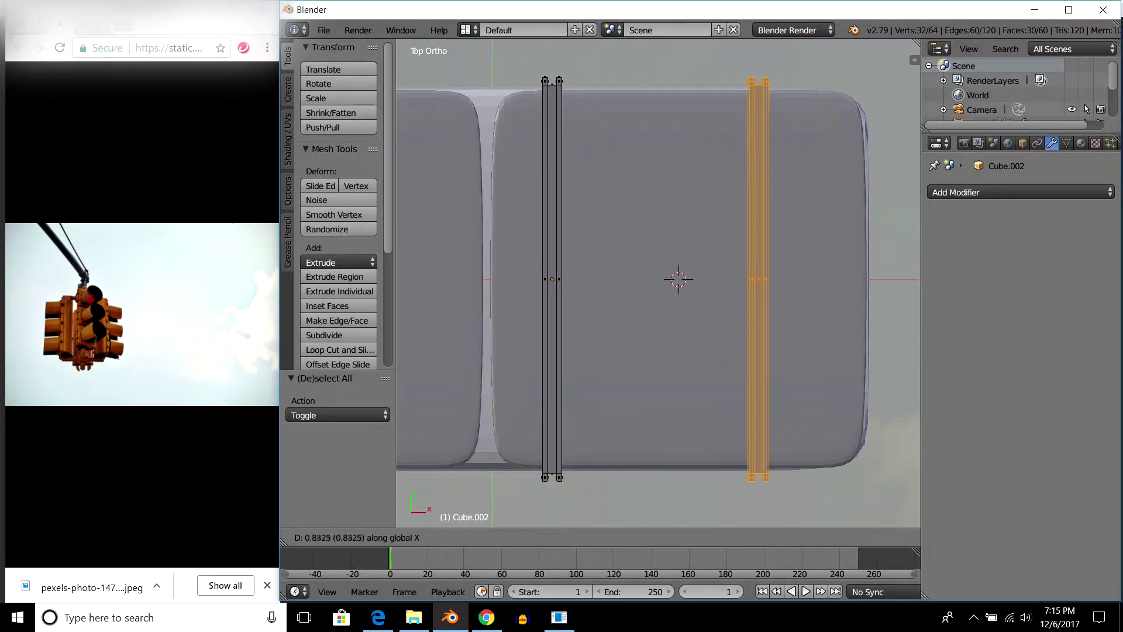
{"action": "key", "text": "Return"}
{"action": "key", "text": "Tab"}
{"action": "middle_click_drag", "start_coordinate": [678, 351], "coordinate": [620, 251]}
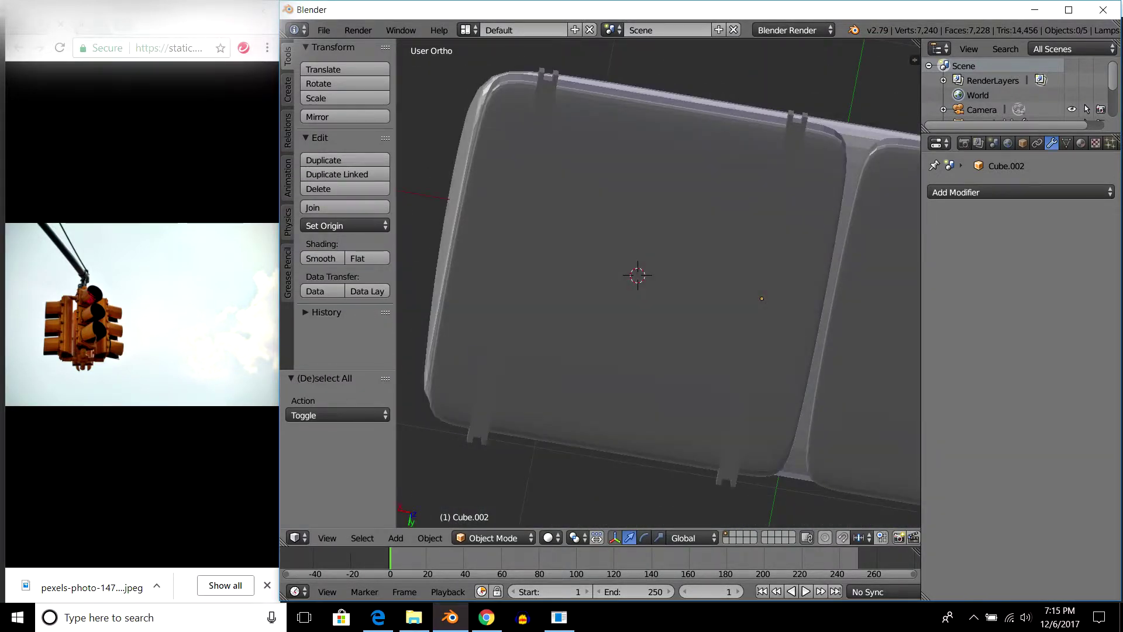
{"action": "scroll", "coordinate": [658, 284], "scroll_direction": "down", "scroll_amount": 5}
{"action": "middle_click_drag", "start_coordinate": [658, 284], "coordinate": [620, 252]}
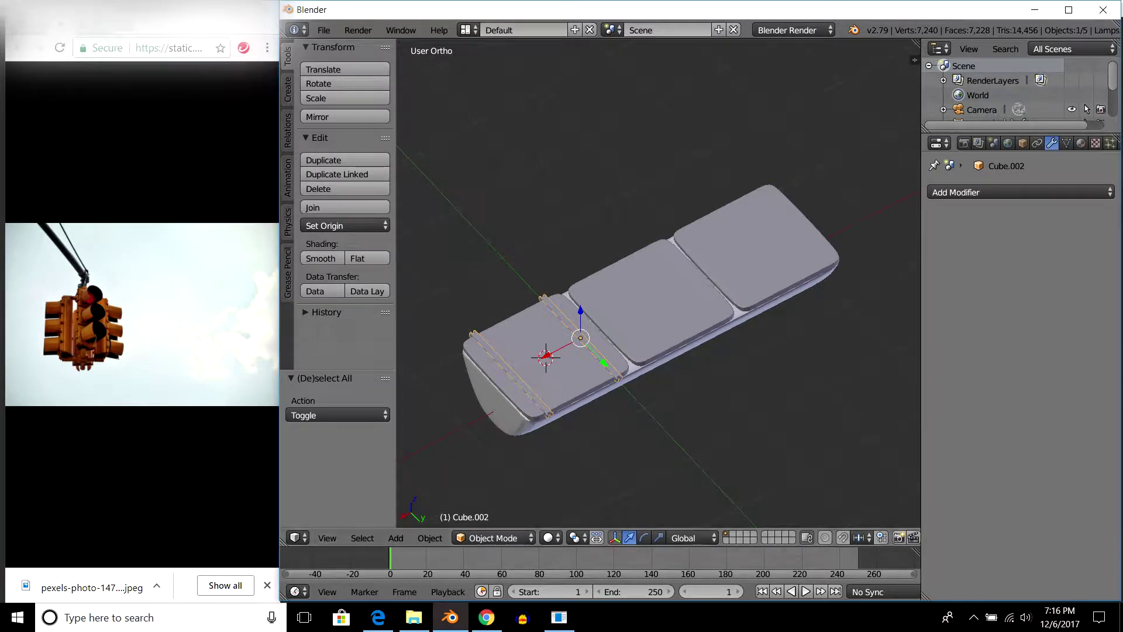
Add an Array modifier to the strap and set its relative X offset to -1.0.
{"action": "left_click", "coordinate": [1021, 192]}
{"action": "left_click", "coordinate": [837, 226]}
{"action": "middle_click_drag", "start_coordinate": [673, 292], "coordinate": [672, 246]}
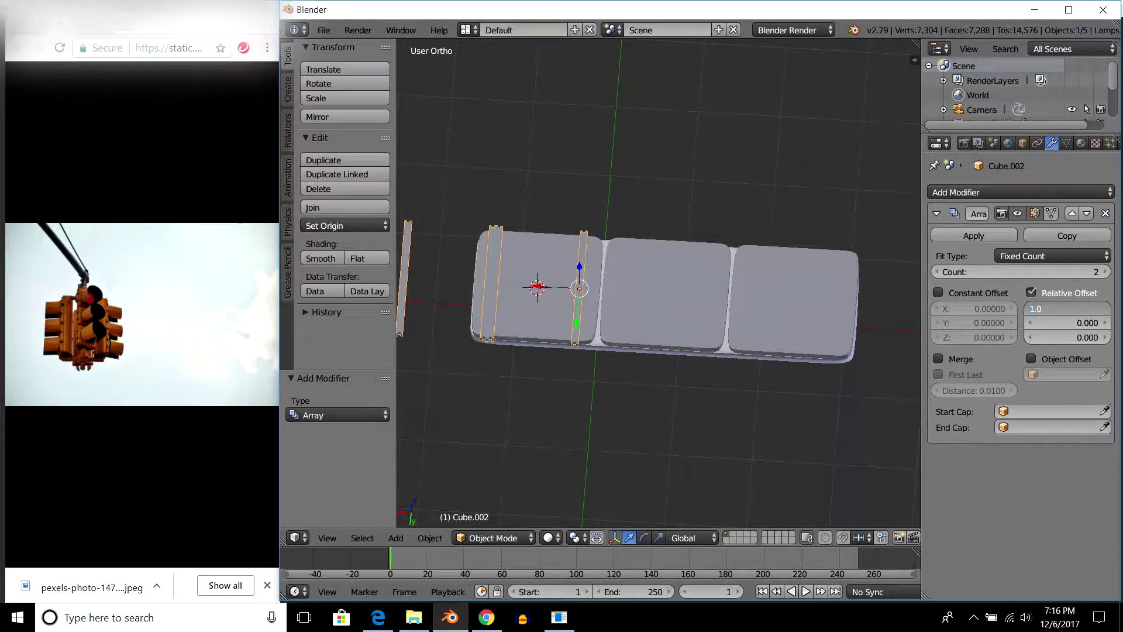
{"action": "type", "text": "-1"}
{"action": "key", "text": "Return"}
{"action": "left_click", "coordinate": [1068, 308]}
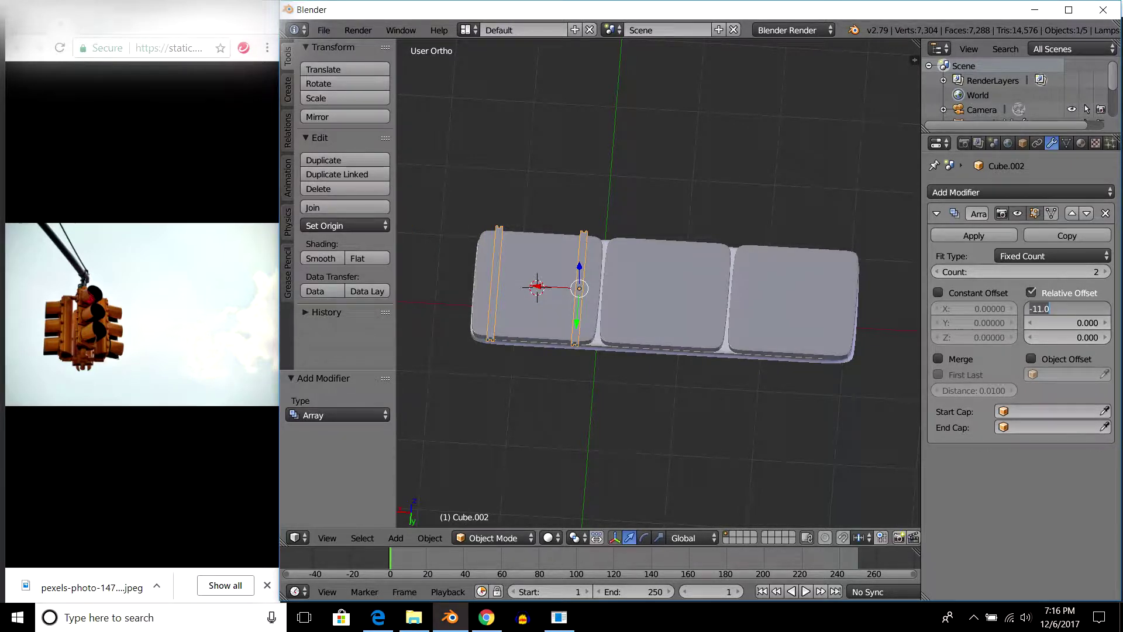
{"action": "key", "text": "BackSpace"}
{"action": "key", "text": "Return"}
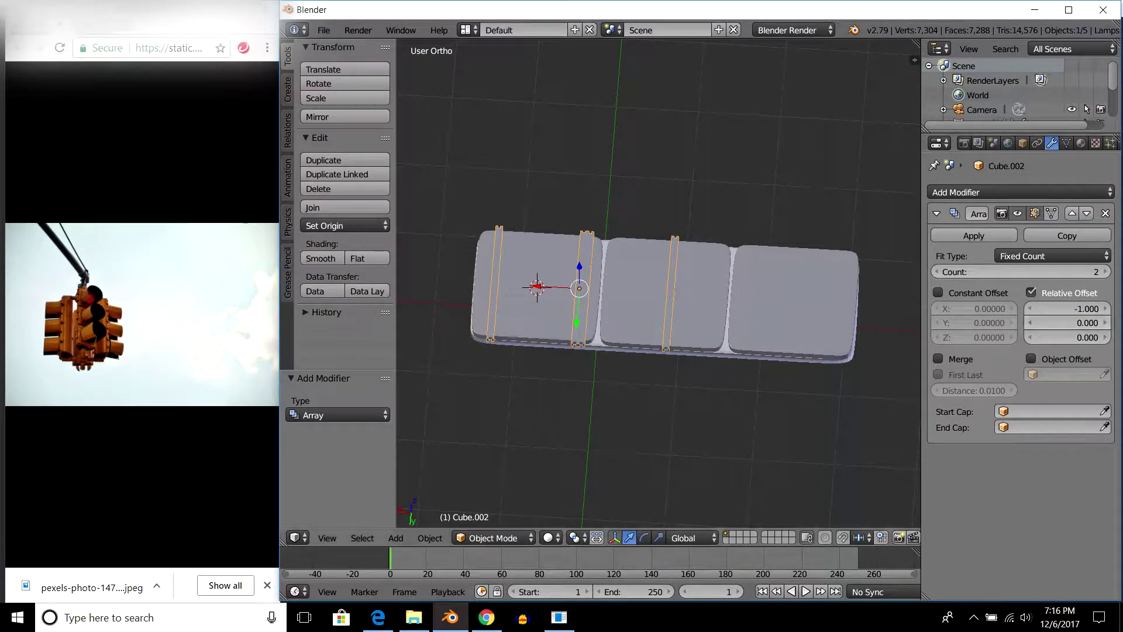
{"action": "left_click", "coordinate": [1067, 308]}
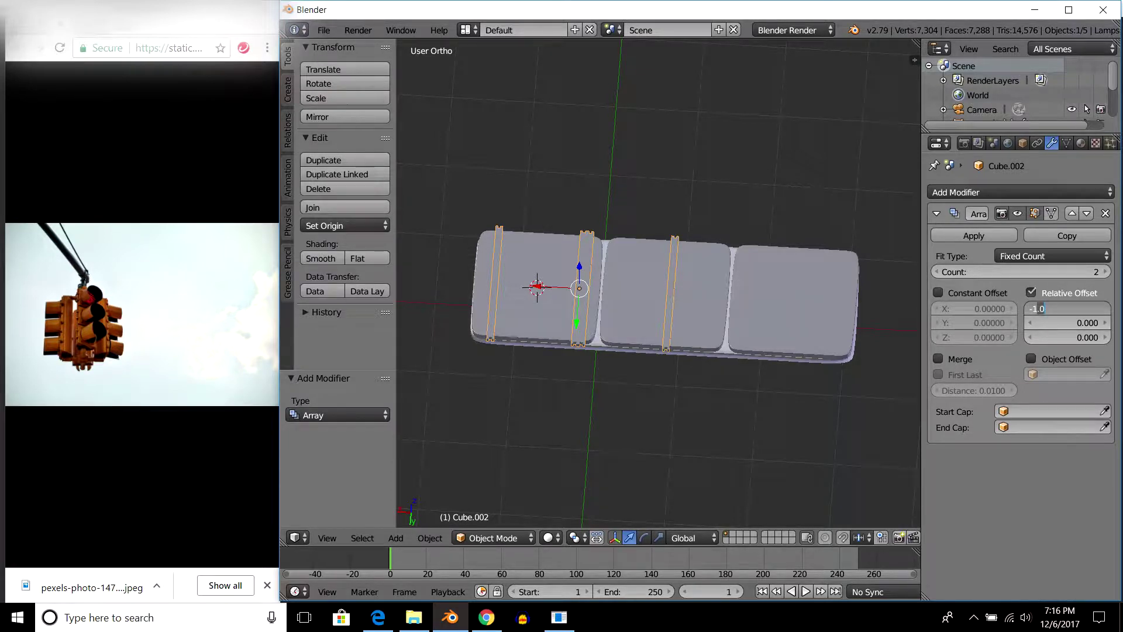
Adjust the array's relative X offset from -1.5 to -1.4.
{"action": "type", "text": "5"}
{"action": "key", "text": "Return"}
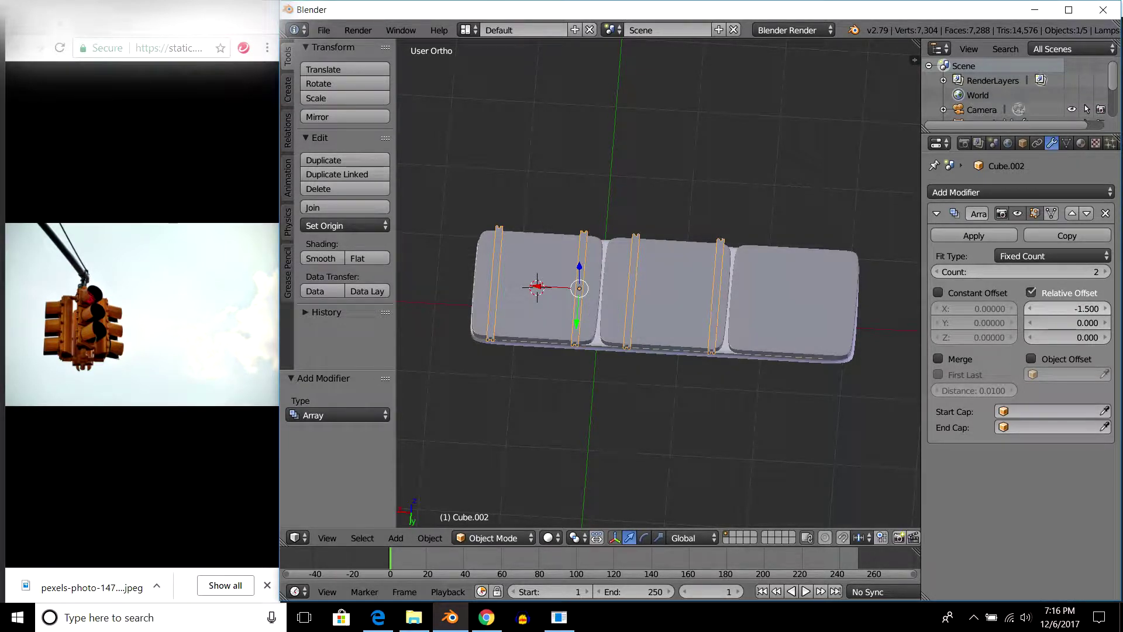
{"action": "left_click", "coordinate": [1068, 308]}
{"action": "key", "text": "BackSpace"}
{"action": "type", "text": "4"}
{"action": "key", "text": "Return"}
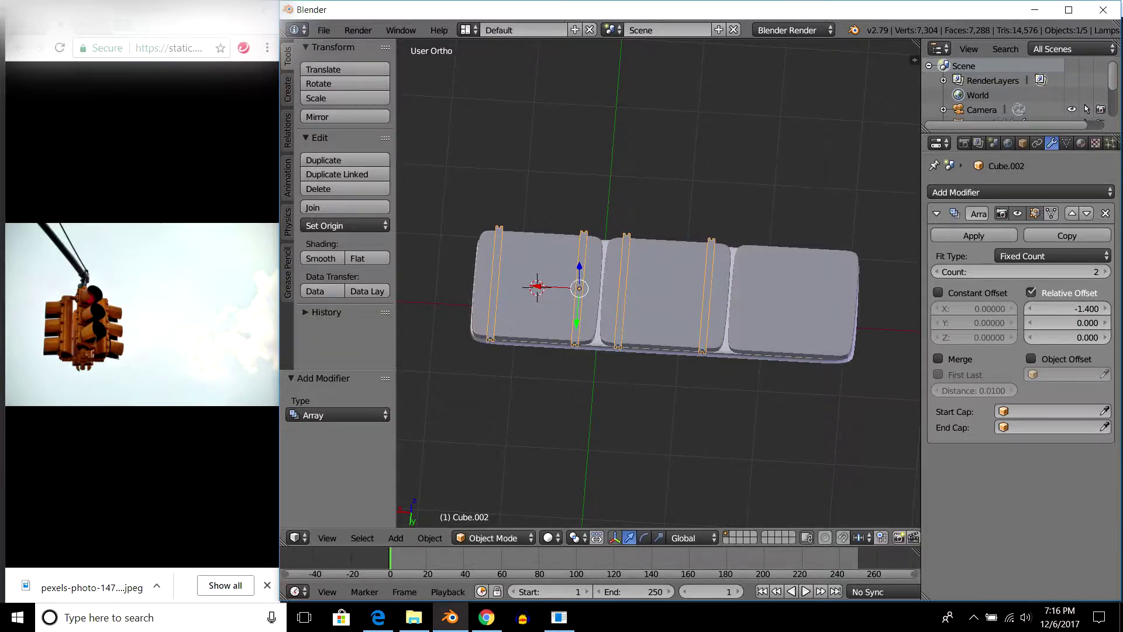
{"action": "scroll", "coordinate": [658, 284], "scroll_direction": "up", "scroll_amount": 2}
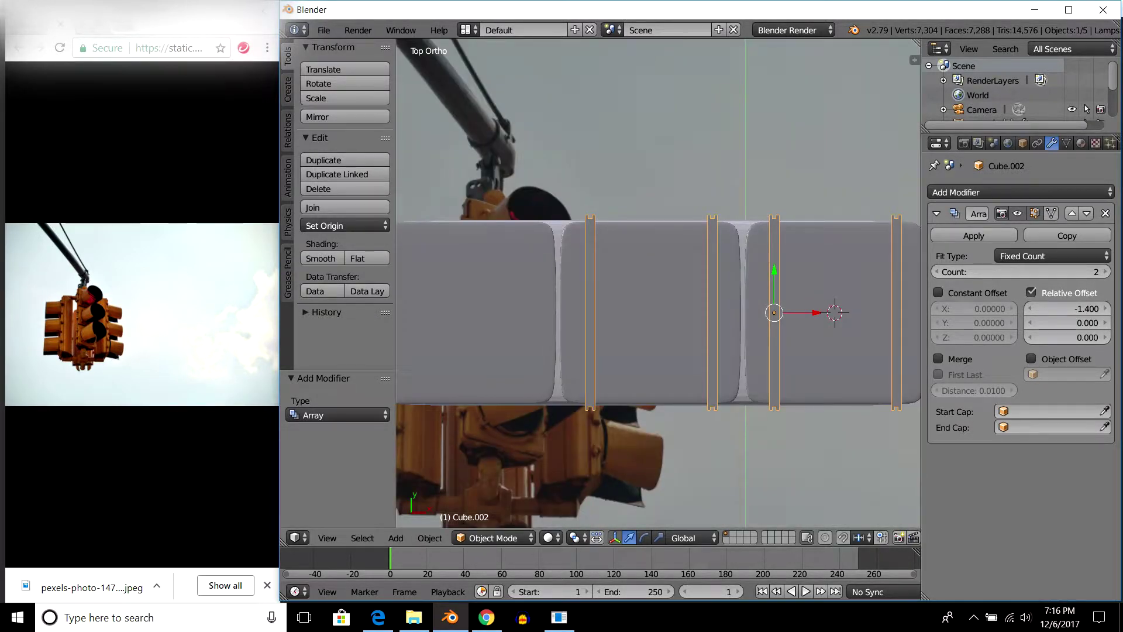
{"action": "scroll", "coordinate": [658, 284], "scroll_direction": "up", "scroll_amount": 2}
Refine the relative X offset through -1.41, -1.415 and -1.420.
{"action": "left_click", "coordinate": [1061, 309]}
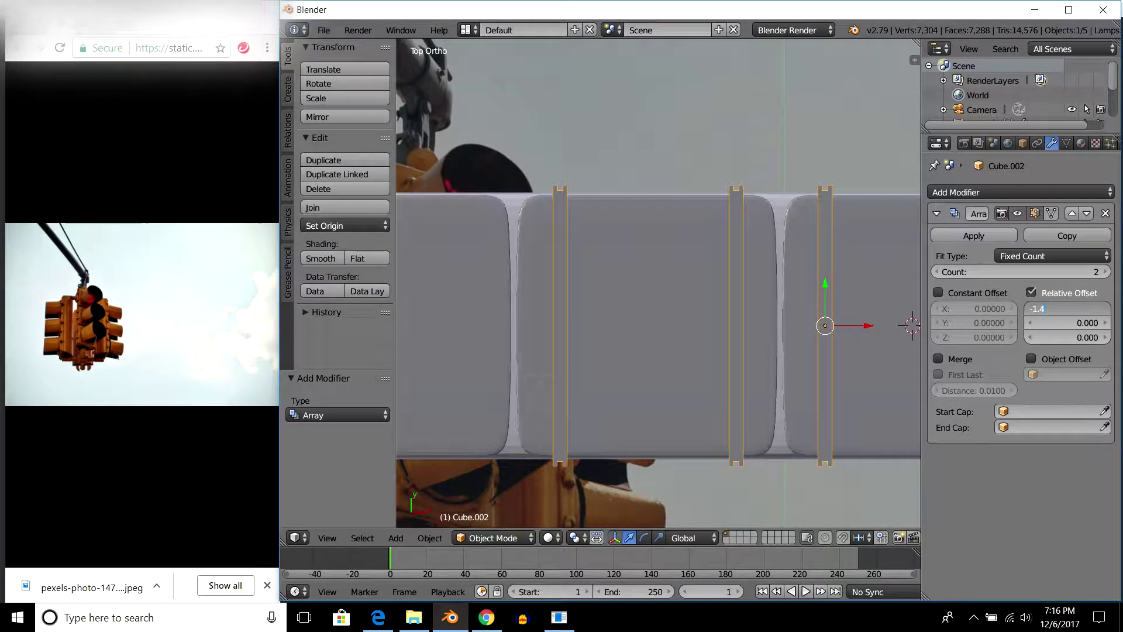
{"action": "type", "text": "3"}
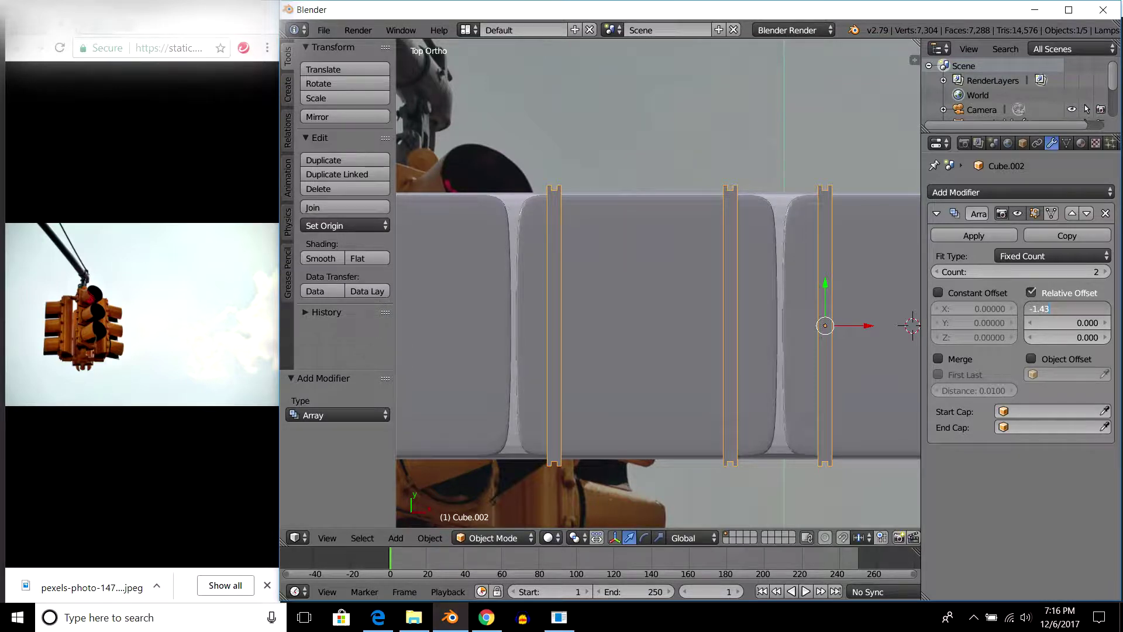
{"action": "type", "text": "1"}
{"action": "key", "text": "Return"}
{"action": "key", "text": "minus"}
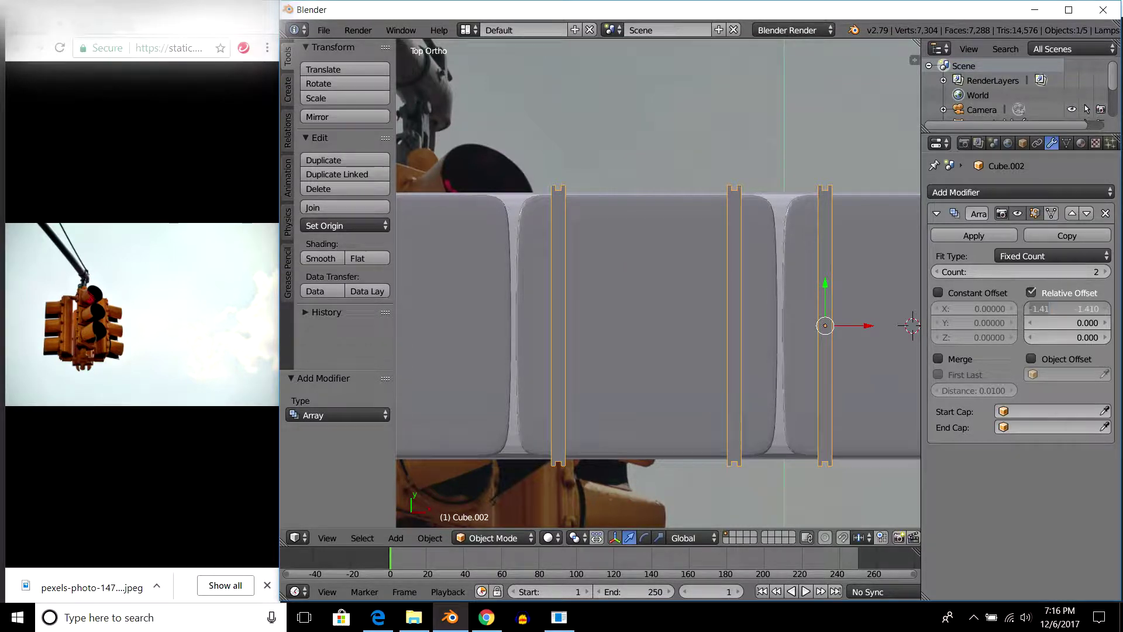
{"action": "type", "text": "5"}
{"action": "key", "text": "Return"}
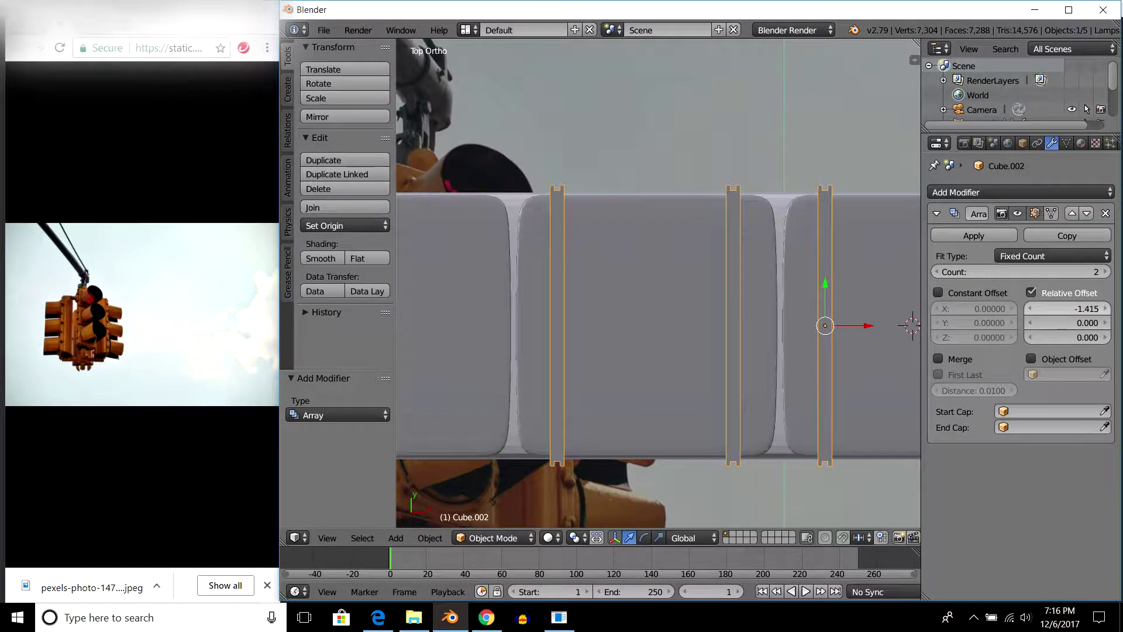
{"action": "key", "text": "Return"}
{"action": "key", "text": "Return"}
{"action": "key", "text": "KP_Decimal"}
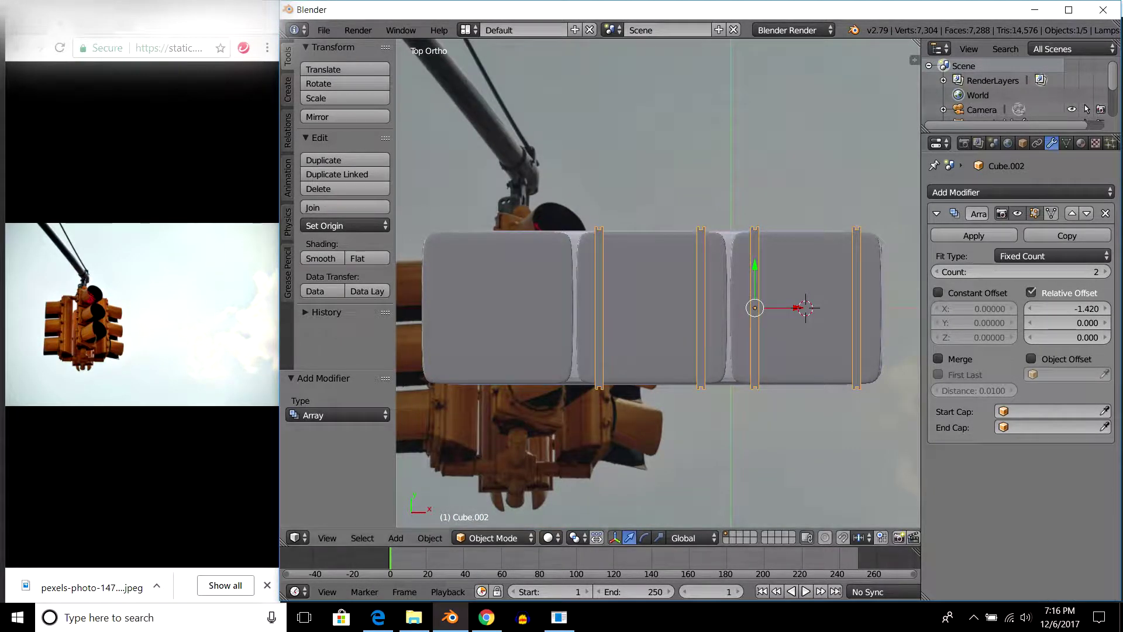
Increase the array to 3 copies and reselect the strap in top view.
{"action": "left_click", "coordinate": [1104, 271]}
{"action": "mouse_move", "coordinate": [644, 304]}
{"action": "middle_mouse_down"}
{"action": "mouse_move", "coordinate": [603, 289]}
{"action": "mouse_move", "coordinate": [754, 308]}
{"action": "middle_mouse_up"}
{"action": "key", "text": "a"}
{"action": "key", "text": "KP_7"}
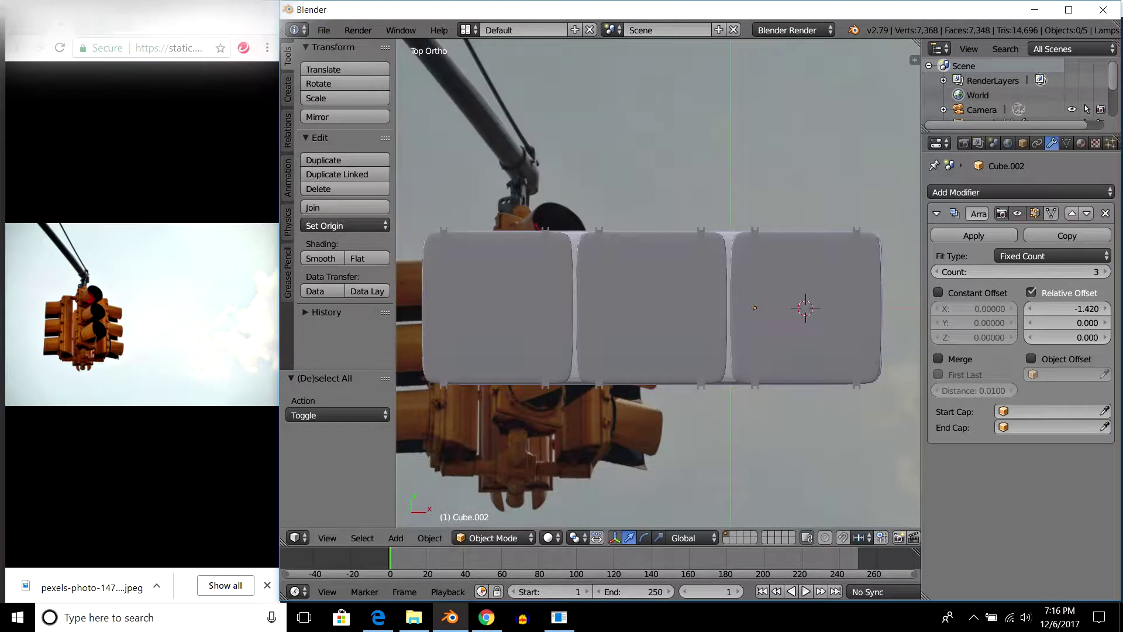
{"action": "scroll", "coordinate": [754, 307], "scroll_direction": "up", "scroll_amount": 2}
{"action": "right_click", "coordinate": [633, 302]}
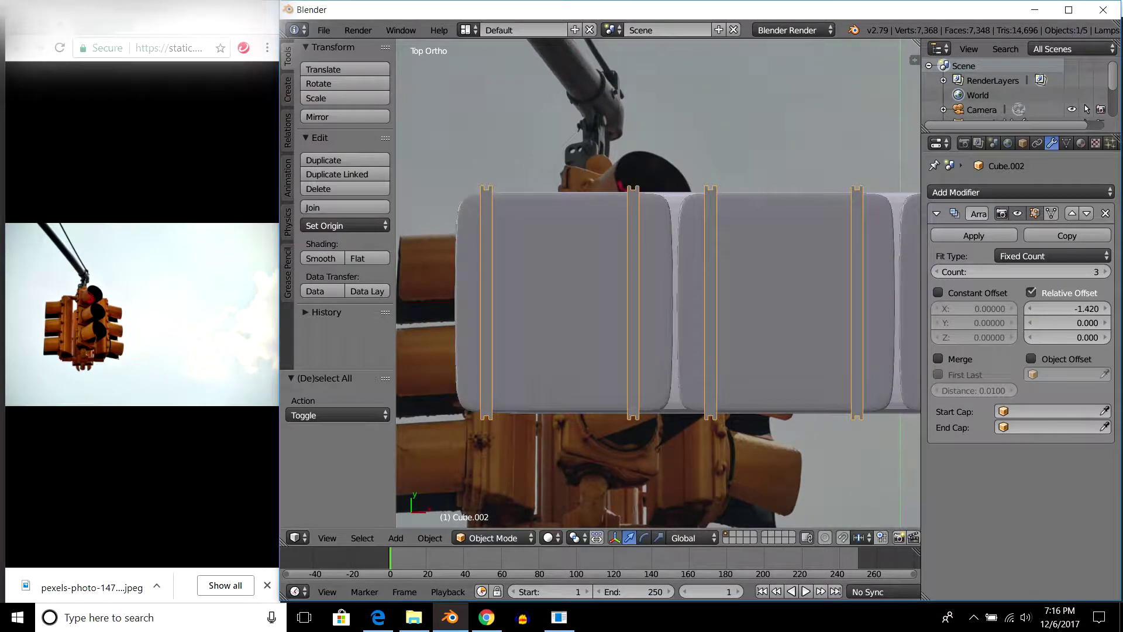
Fine-tune the array X offset through -1.410, -1.415 and -1.412.
{"action": "left_click", "coordinate": [1061, 308]}
{"action": "type", "text": "1"}
{"action": "key", "text": "Return"}
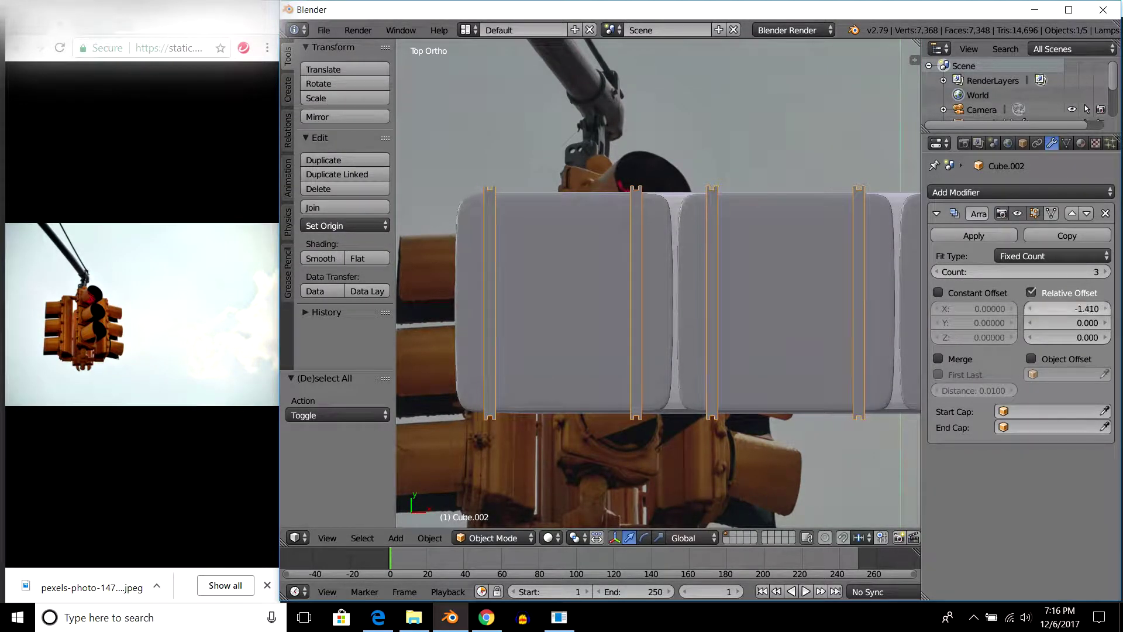
{"action": "left_click", "coordinate": [1062, 309]}
{"action": "type", "text": "5"}
{"action": "key", "text": "Return"}
{"action": "left_click", "coordinate": [1061, 309]}
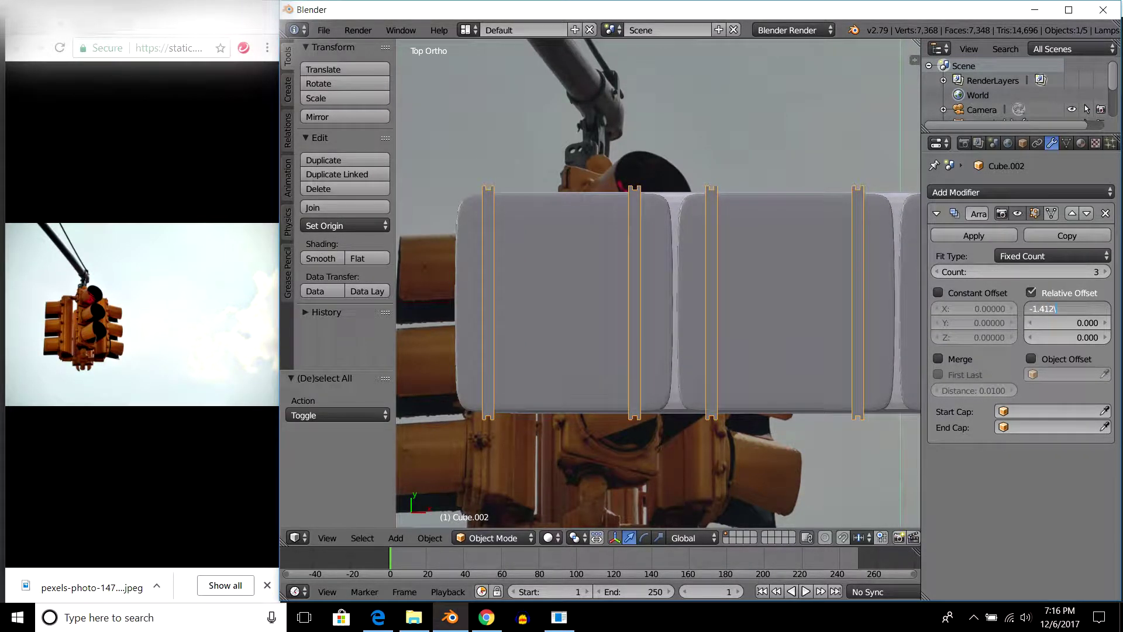
{"action": "key", "text": "Return"}
{"action": "left_click", "coordinate": [1062, 308]}
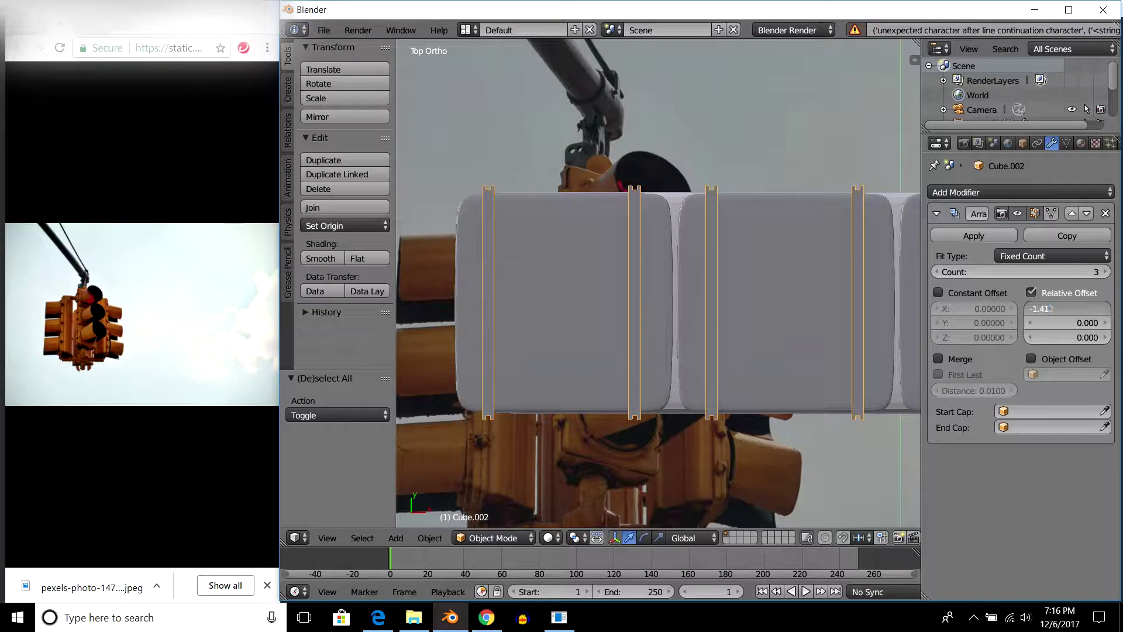
{"action": "type", "text": "2"}
{"action": "key", "text": "Return"}
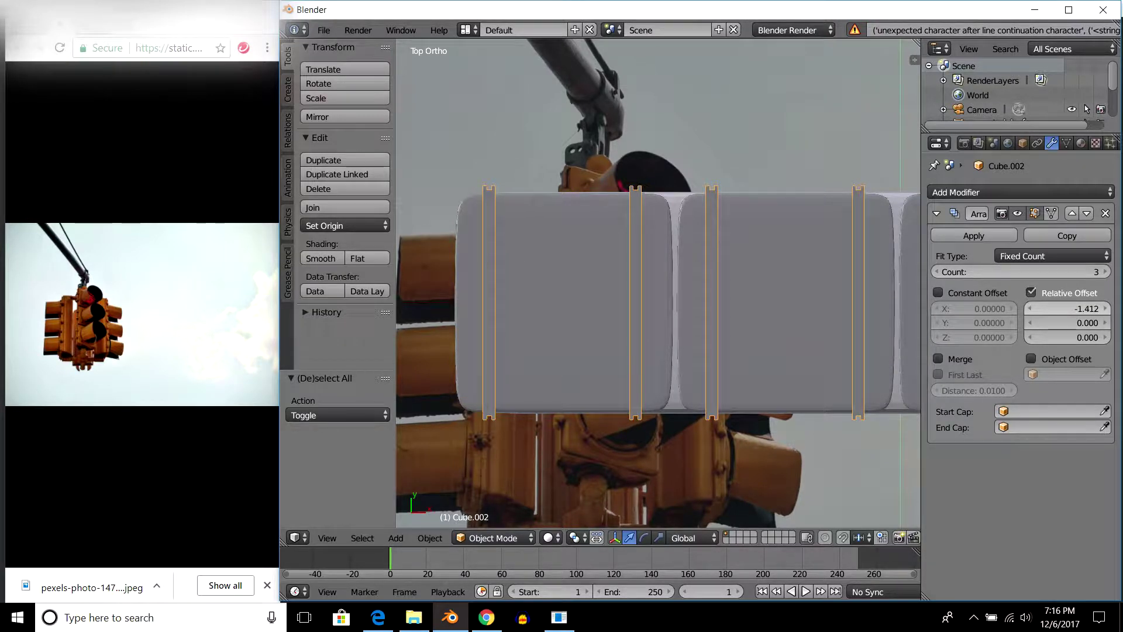
Settle the relative X offset at -1.413 and orbit to inspect the three straps.
{"action": "left_click", "coordinate": [1031, 293]}
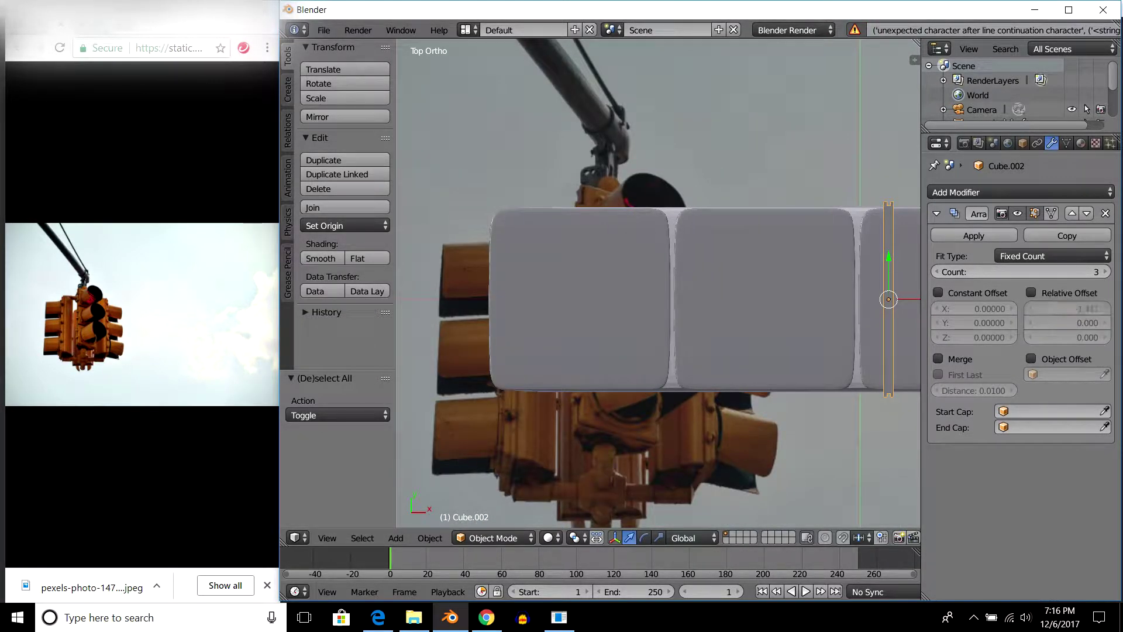
{"action": "left_click", "coordinate": [1031, 292]}
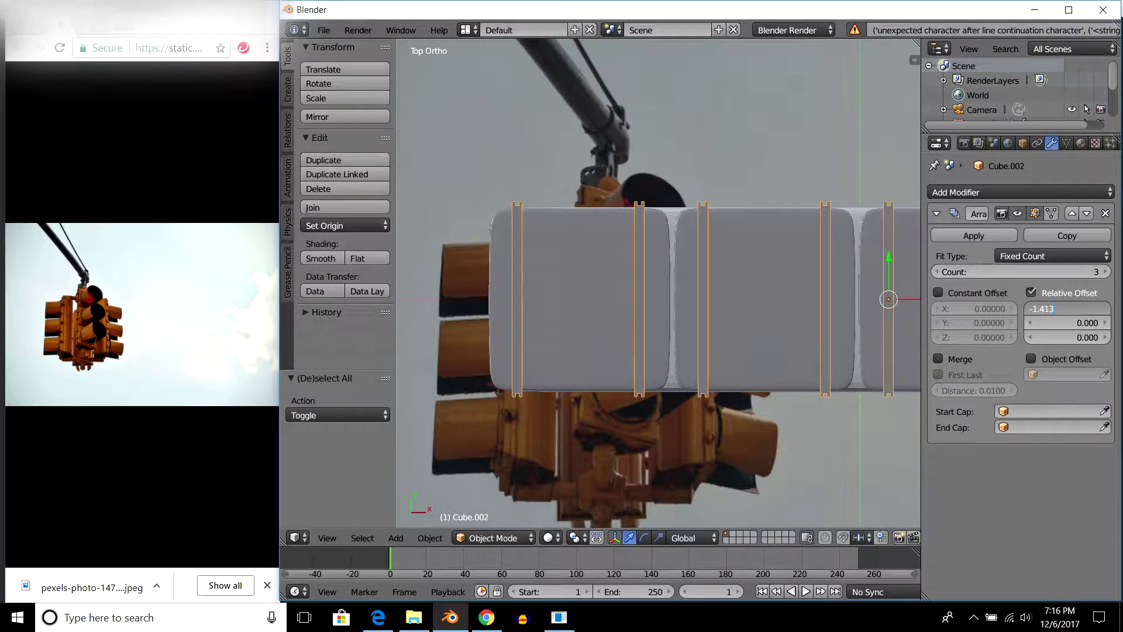
{"action": "key", "text": "Return"}
{"action": "middle_click_drag", "start_coordinate": [659, 281], "coordinate": [690, 246]}
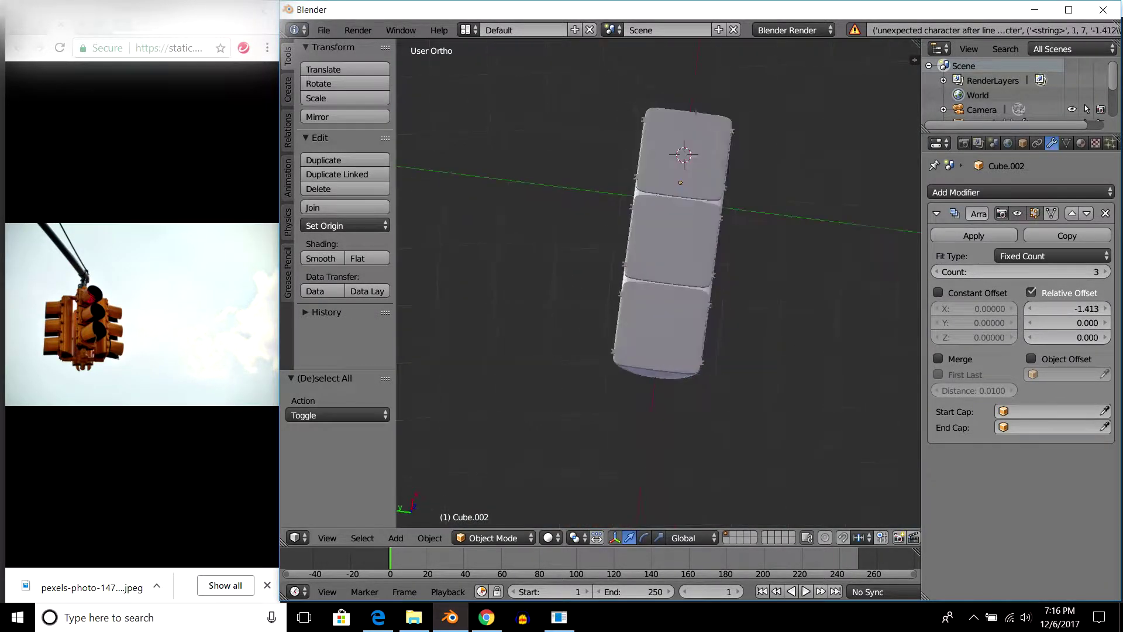
{"action": "middle_click_drag", "start_coordinate": [658, 280], "coordinate": [702, 257]}
{"action": "scroll", "coordinate": [658, 281], "scroll_direction": "up", "scroll_amount": 4}
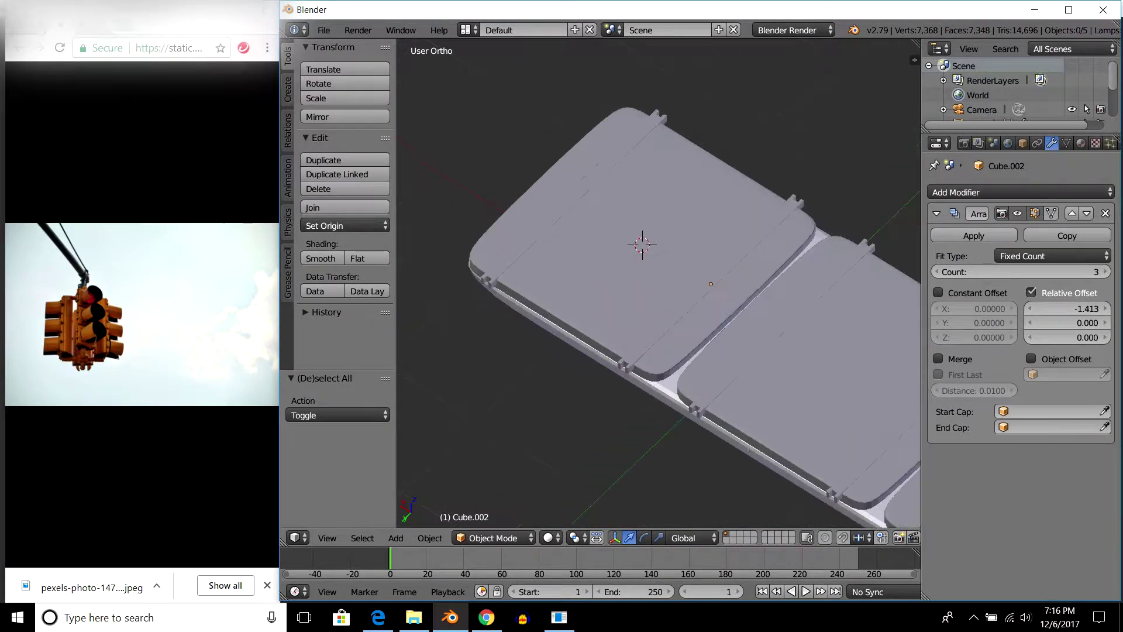
{"action": "middle_click_drag", "start_coordinate": [658, 280], "coordinate": [667, 328]}
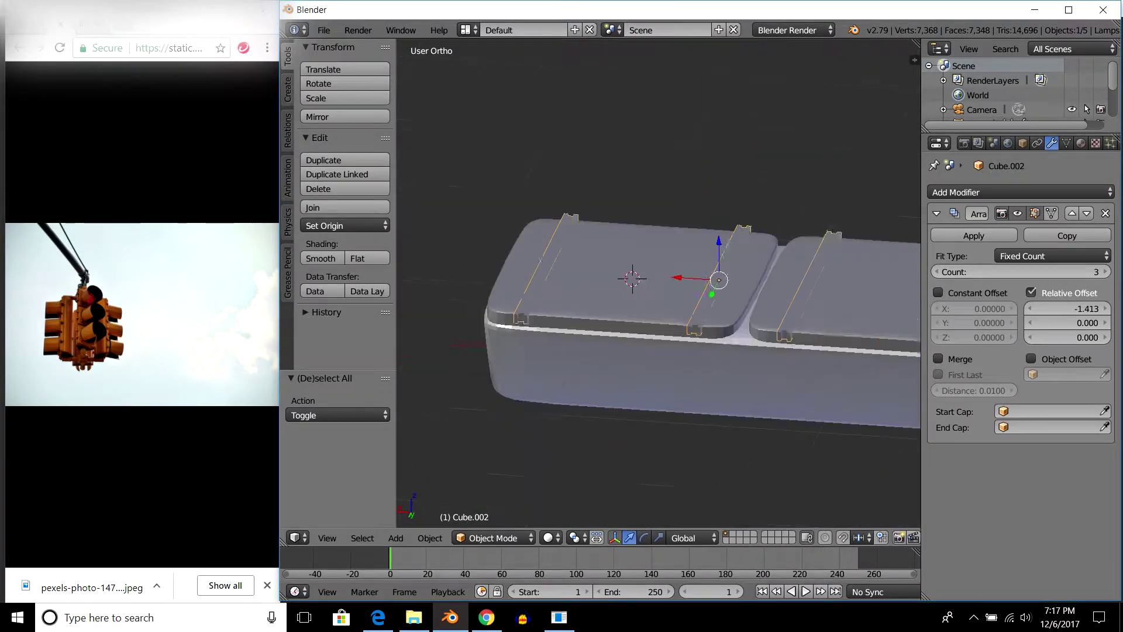
{"action": "left_click", "coordinate": [1020, 192]}
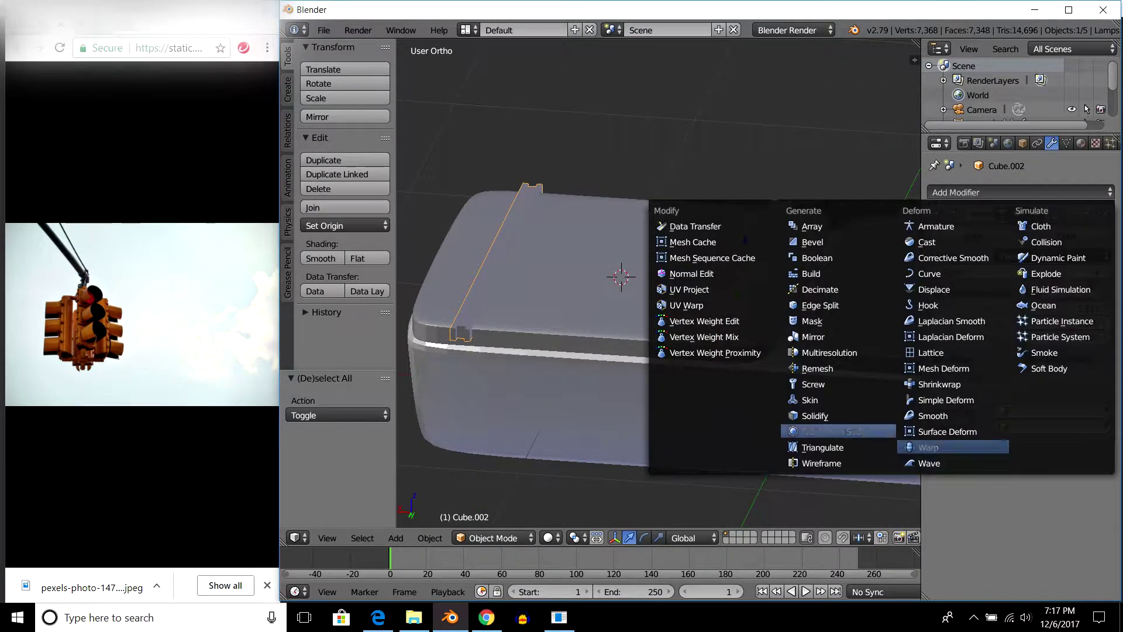
Add a Subdivision Surface modifier with viewport level 2 to the straps.
{"action": "left_click", "coordinate": [836, 431]}
{"action": "scroll", "coordinate": [658, 280], "scroll_direction": "up", "scroll_amount": 2}
{"action": "scroll", "coordinate": [837, 351], "scroll_direction": "up", "scroll_amount": 2}
{"action": "middle_click_drag", "start_coordinate": [837, 351], "coordinate": [789, 306], "text": "shift"}
{"action": "scroll", "coordinate": [789, 306], "scroll_direction": "up", "scroll_amount": 1}
{"action": "scroll", "coordinate": [790, 306], "scroll_direction": "up", "scroll_amount": 1}
{"action": "left_click", "coordinate": [1011, 532]}
{"action": "mouse_move", "coordinate": [658, 281]}
{"action": "middle_mouse_down"}
{"action": "mouse_move", "coordinate": [690, 251]}
{"action": "mouse_move", "coordinate": [658, 281]}
{"action": "mouse_move", "coordinate": [620, 264]}
{"action": "middle_mouse_up"}
In Edit Mode, loop-cut the fork legs with edge loops near their bottoms.
{"action": "key", "text": "Tab"}
{"action": "key", "text": "ctrl+r"}
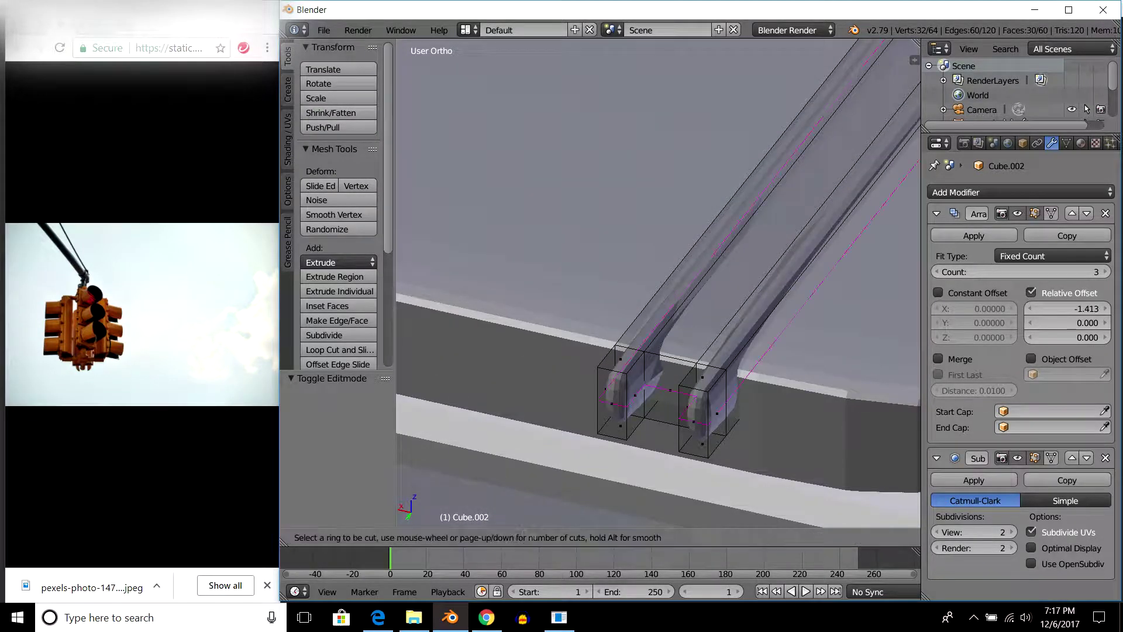
{"action": "left_click", "coordinate": [656, 398]}
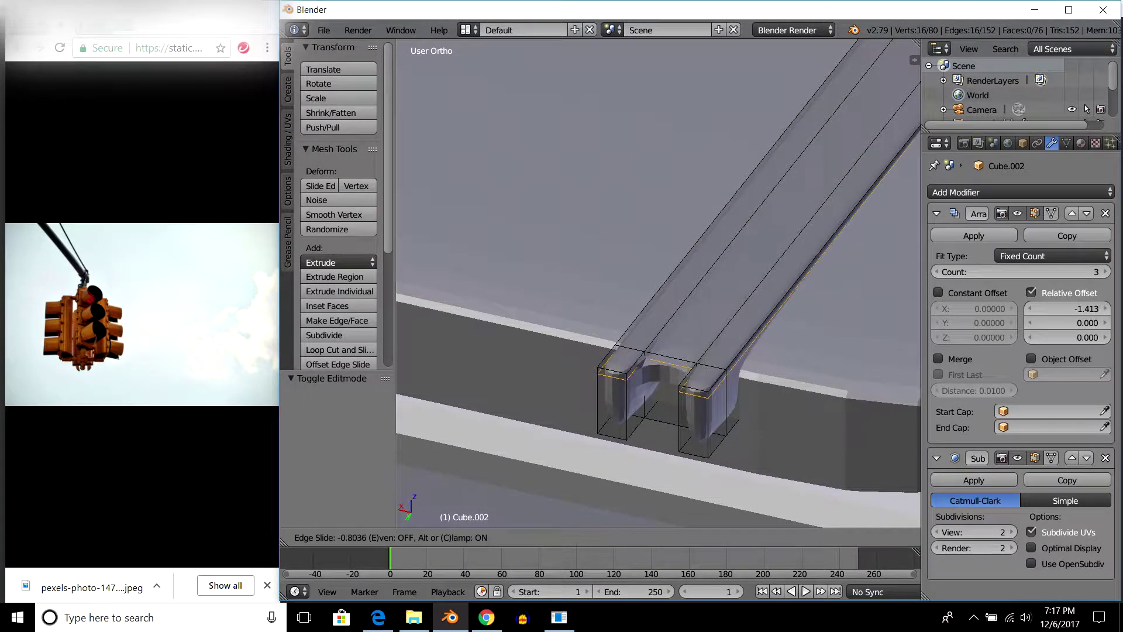
{"action": "left_click", "coordinate": [661, 375]}
{"action": "key", "text": "ctrl+r"}
{"action": "left_click", "coordinate": [696, 410]}
{"action": "left_click", "coordinate": [696, 445]}
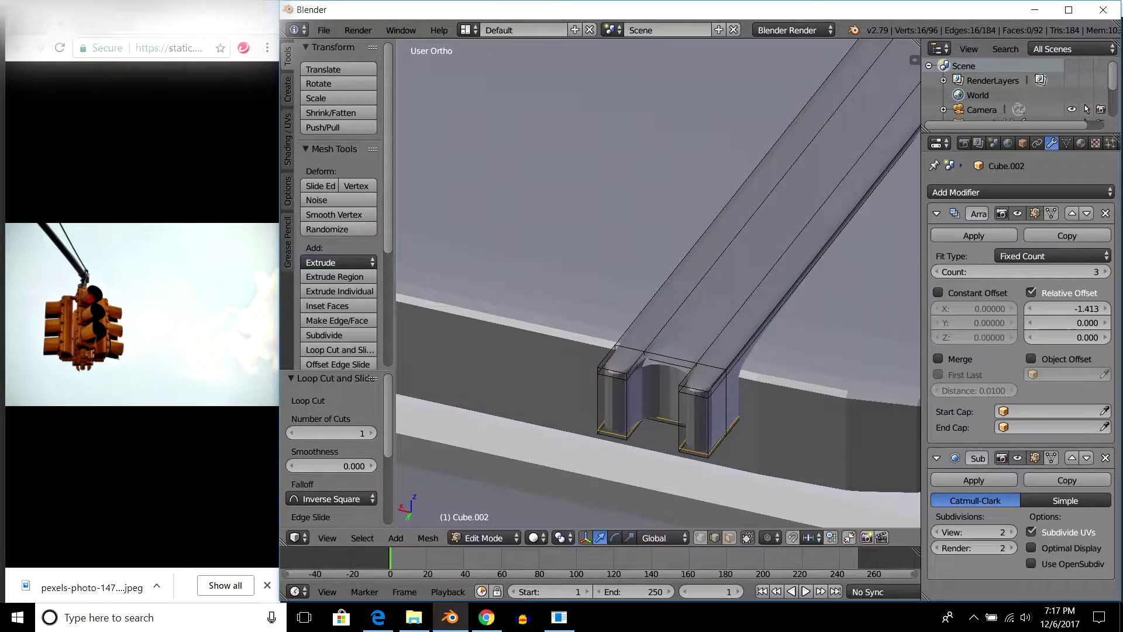
Add a lengthwise edge loop along the beam and preview the shape in Object Mode.
{"action": "middle_click_drag", "start_coordinate": [655, 293], "coordinate": [585, 263]}
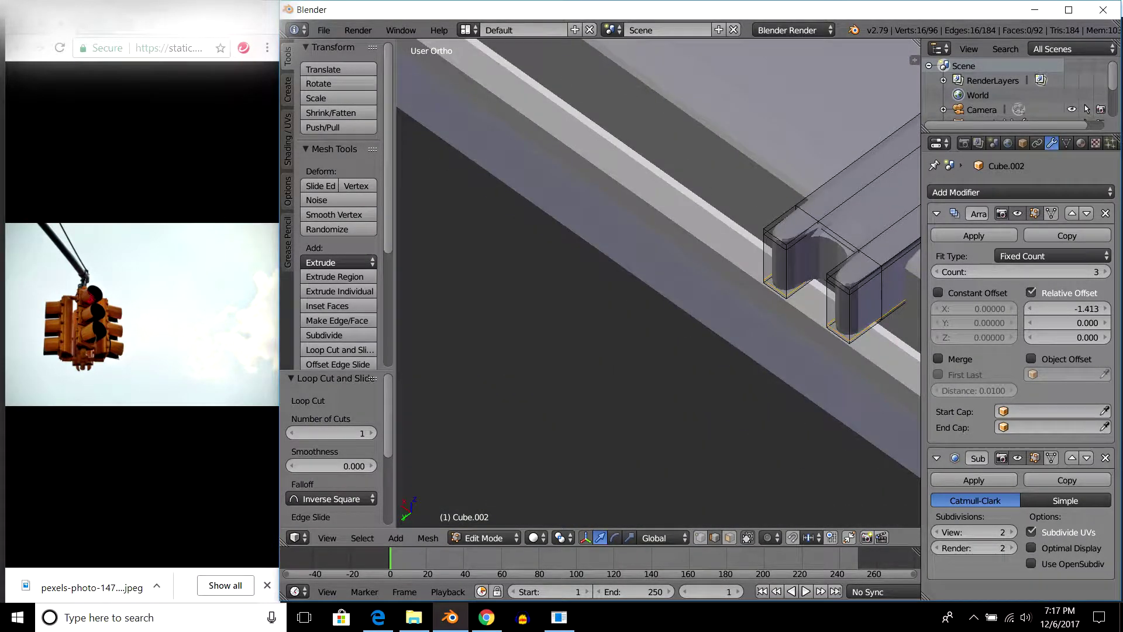
{"action": "mouse_move", "coordinate": [656, 281]}
{"action": "middle_mouse_down", "text": "shift"}
{"action": "mouse_move", "coordinate": [556, 351]}
{"action": "mouse_move", "coordinate": [409, 403]}
{"action": "middle_mouse_up", "text": "shift"}
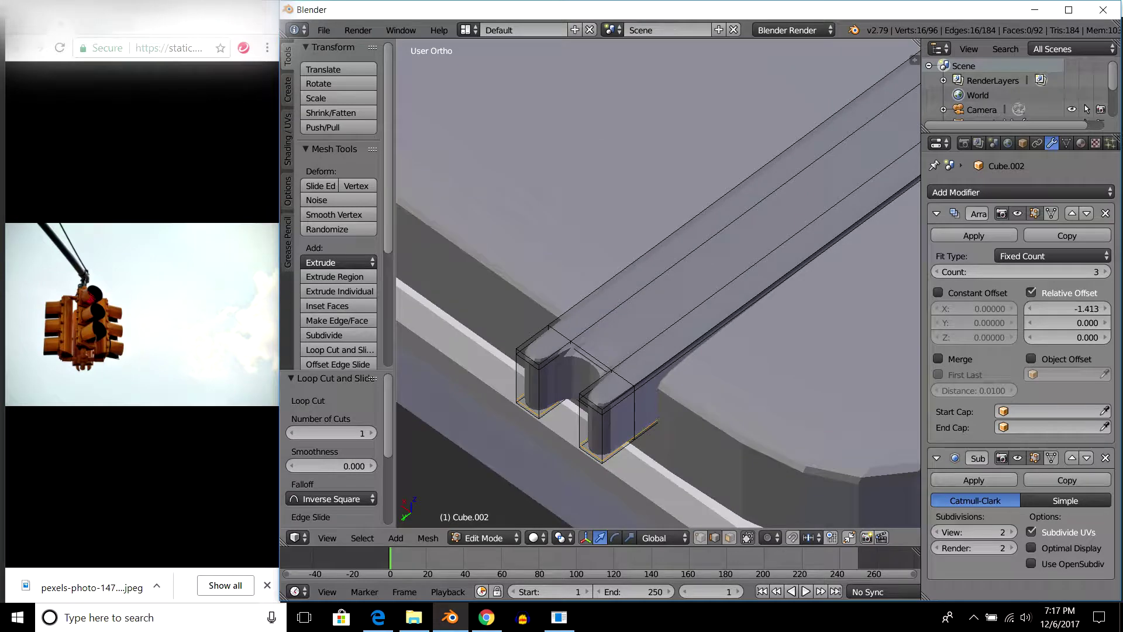
{"action": "key", "text": "ctrl+r"}
{"action": "left_click", "coordinate": [702, 263]}
{"action": "left_click", "coordinate": [702, 263]}
{"action": "middle_click_drag", "start_coordinate": [702, 264], "coordinate": [585, 304]}
{"action": "key", "text": "Tab"}
{"action": "key", "text": "Tab"}
Try further loop cuts on the beam ends, cancel them, and return to Object Mode.
{"action": "middle_click_drag", "start_coordinate": [655, 280], "coordinate": [749, 257]}
{"action": "key", "text": "ctrl+r"}
{"action": "key", "text": "Escape"}
{"action": "scroll", "coordinate": [658, 284], "scroll_direction": "down", "scroll_amount": 4}
{"action": "key", "text": "ctrl+r"}
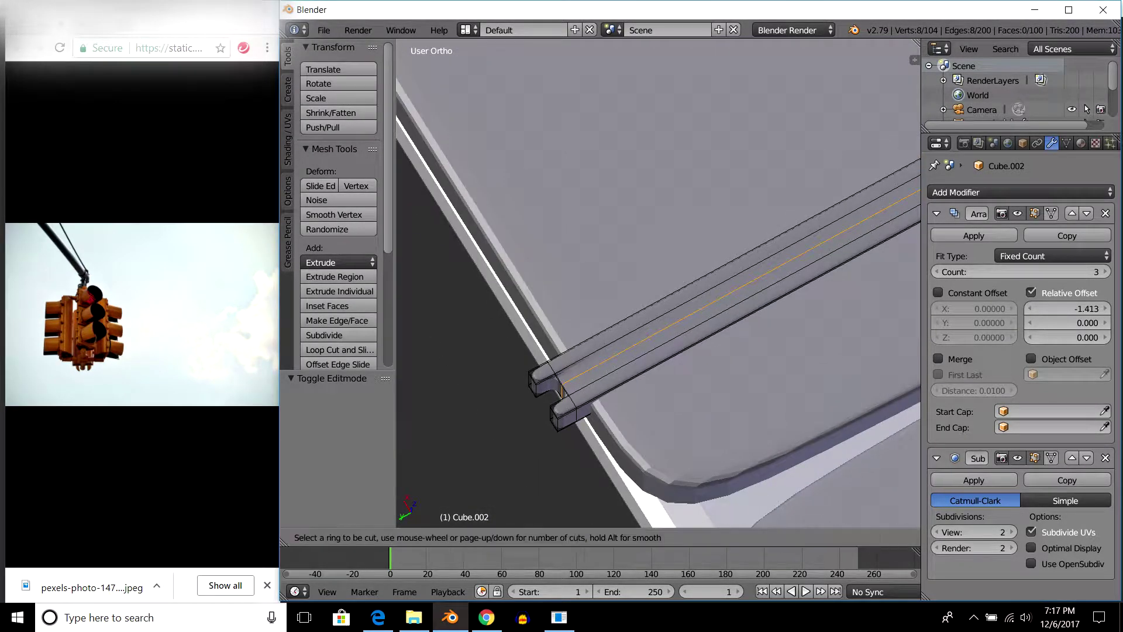
{"action": "key", "text": "Escape"}
{"action": "scroll", "coordinate": [658, 283], "scroll_direction": "down", "scroll_amount": 2}
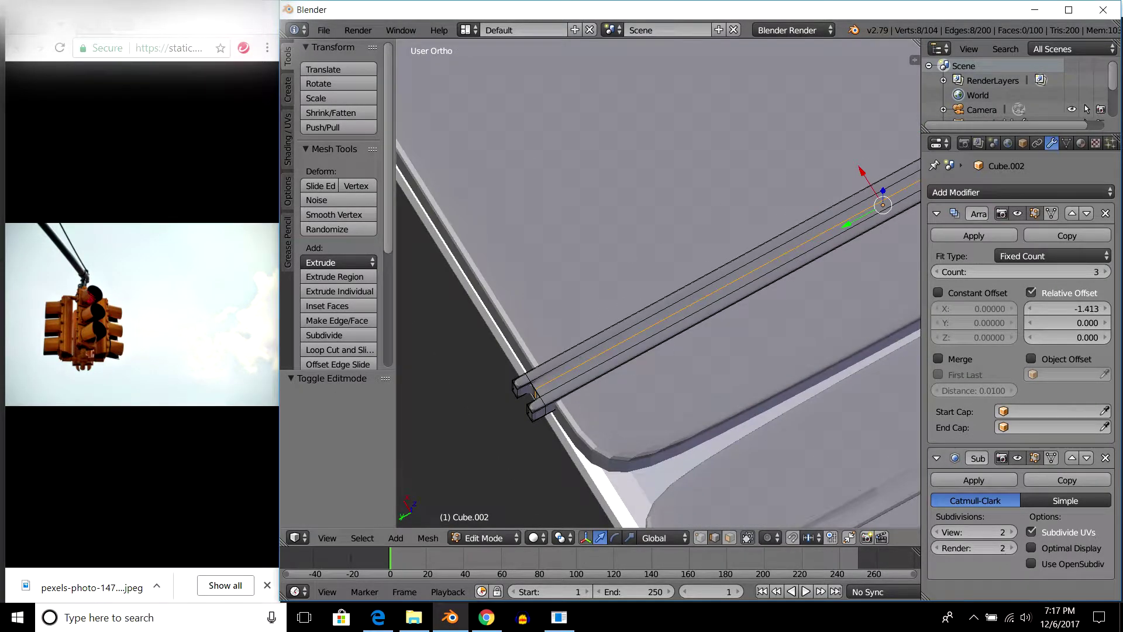
{"action": "scroll", "coordinate": [658, 284], "scroll_direction": "down", "scroll_amount": 3}
{"action": "key", "text": "Tab"}
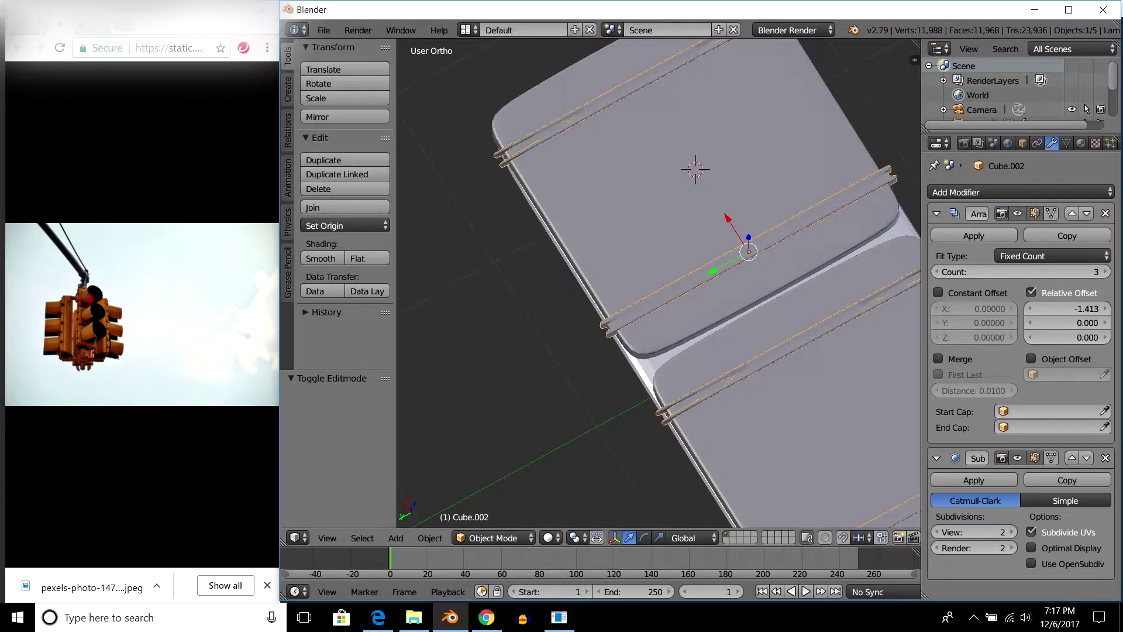
Cut a first edge loop along the clip's beam in Edit Mode.
{"action": "key", "text": "Tab"}
{"action": "key", "text": "a"}
{"action": "scroll", "coordinate": [658, 283], "scroll_direction": "down", "scroll_amount": 3}
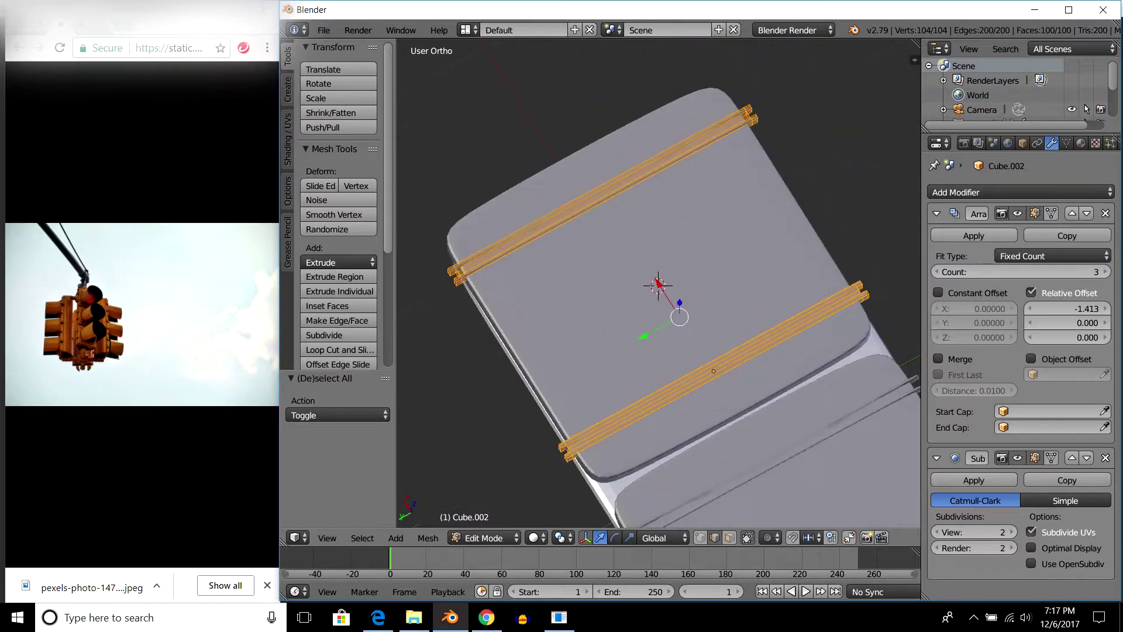
{"action": "key", "text": "Tab"}
{"action": "scroll", "coordinate": [658, 284], "scroll_direction": "up", "scroll_amount": 2}
{"action": "scroll", "coordinate": [658, 283], "scroll_direction": "up", "scroll_amount": 3}
{"action": "key", "text": "Tab"}
{"action": "middle_click_drag", "start_coordinate": [658, 283], "coordinate": [641, 293]}
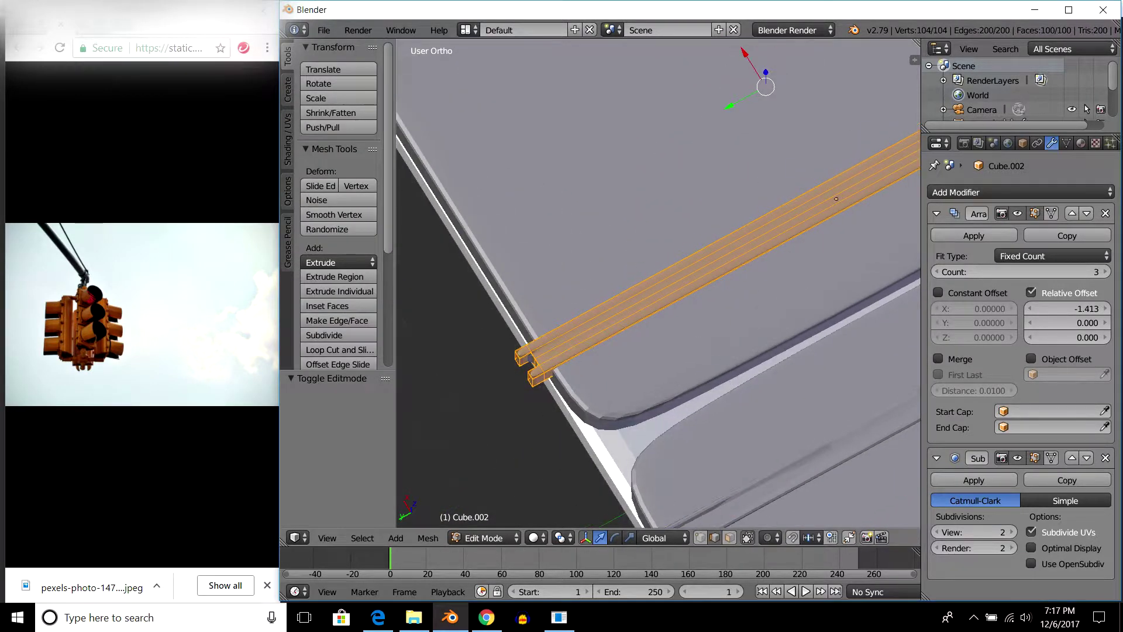
{"action": "key", "text": "a"}
{"action": "key", "text": "ctrl+r"}
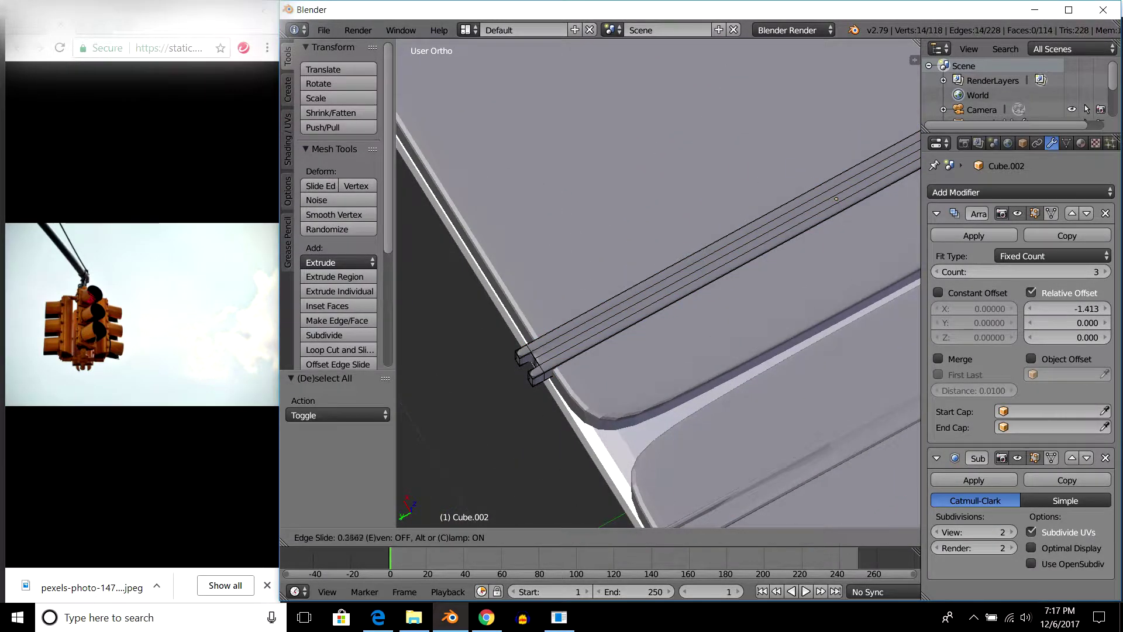
{"action": "key", "text": "Return"}
{"action": "scroll", "coordinate": [658, 283], "scroll_direction": "up", "scroll_amount": 2}
{"action": "scroll", "coordinate": [658, 284], "scroll_direction": "up", "scroll_amount": 3}
{"action": "scroll", "coordinate": [658, 283], "scroll_direction": "up", "scroll_amount": 3}
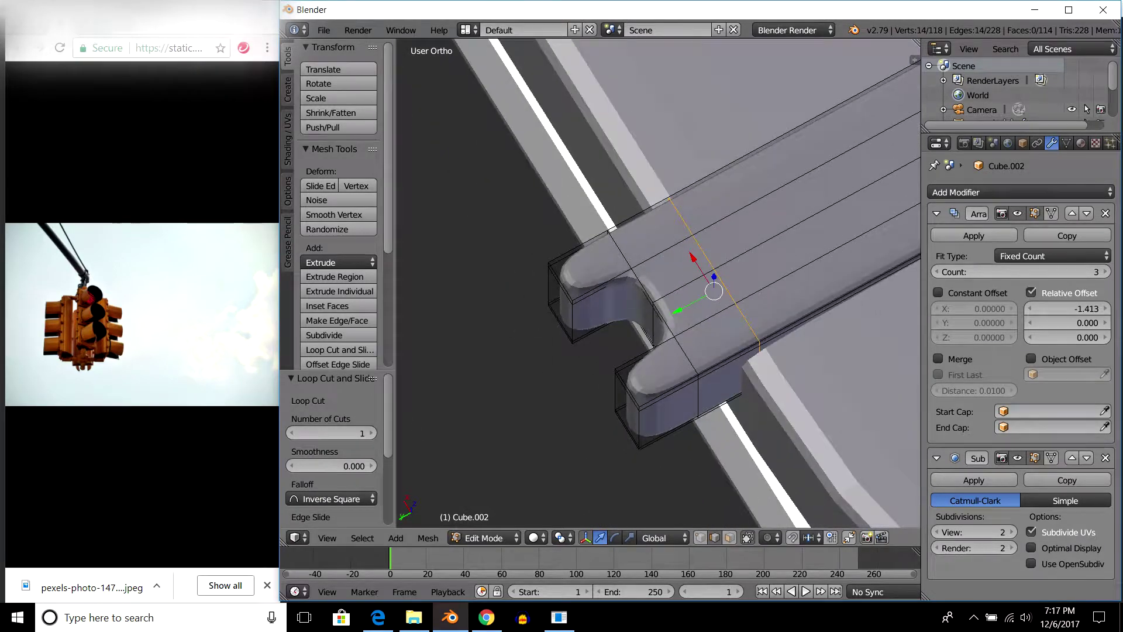
Add a centred edge loop along the clip's left prong.
{"action": "key", "text": "Tab"}
{"action": "scroll", "coordinate": [658, 284], "scroll_direction": "down", "scroll_amount": 5}
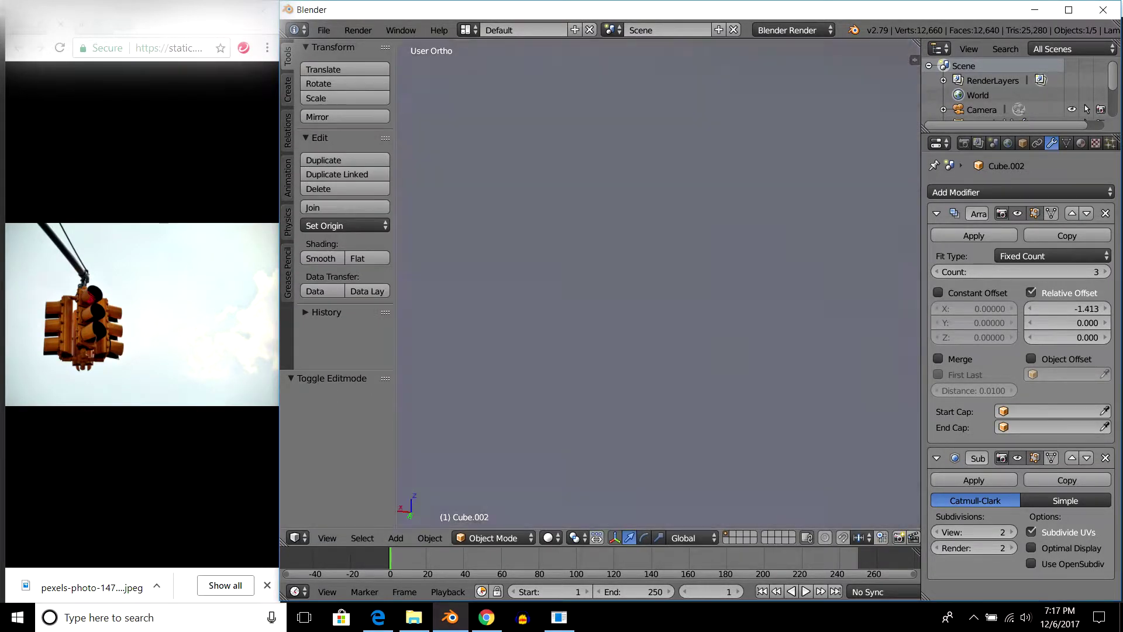
{"action": "key", "text": "Tab"}
{"action": "scroll", "coordinate": [658, 284], "scroll_direction": "up", "scroll_amount": 3}
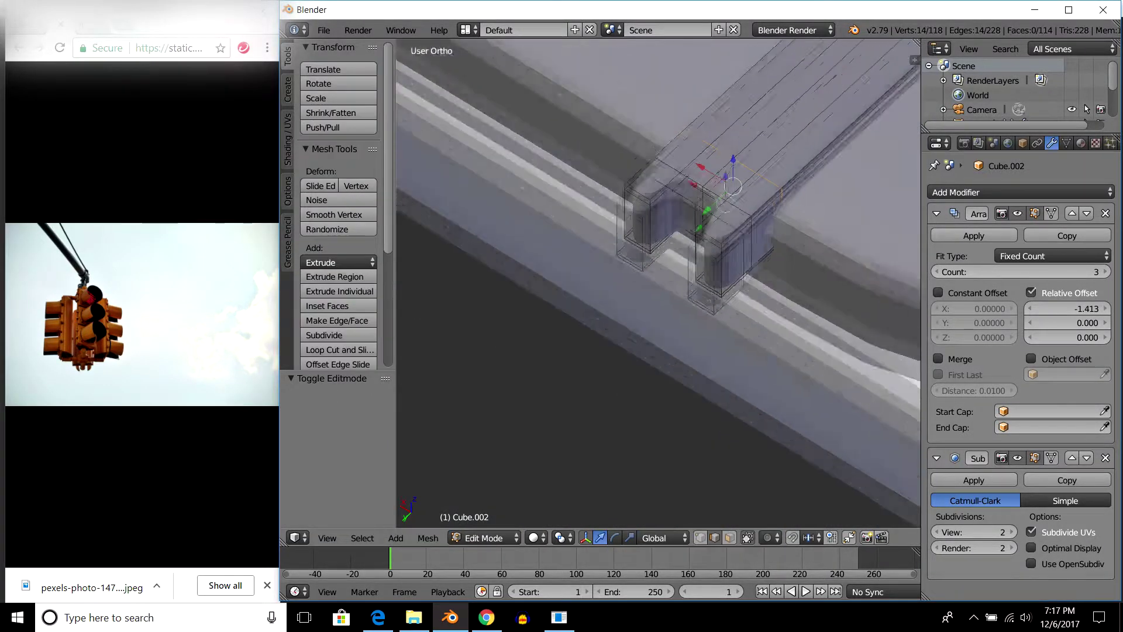
{"action": "scroll", "coordinate": [658, 284], "scroll_direction": "up", "scroll_amount": 2}
{"action": "key", "text": "ctrl+r"}
{"action": "key", "text": "Return"}
{"action": "key", "text": "Return"}
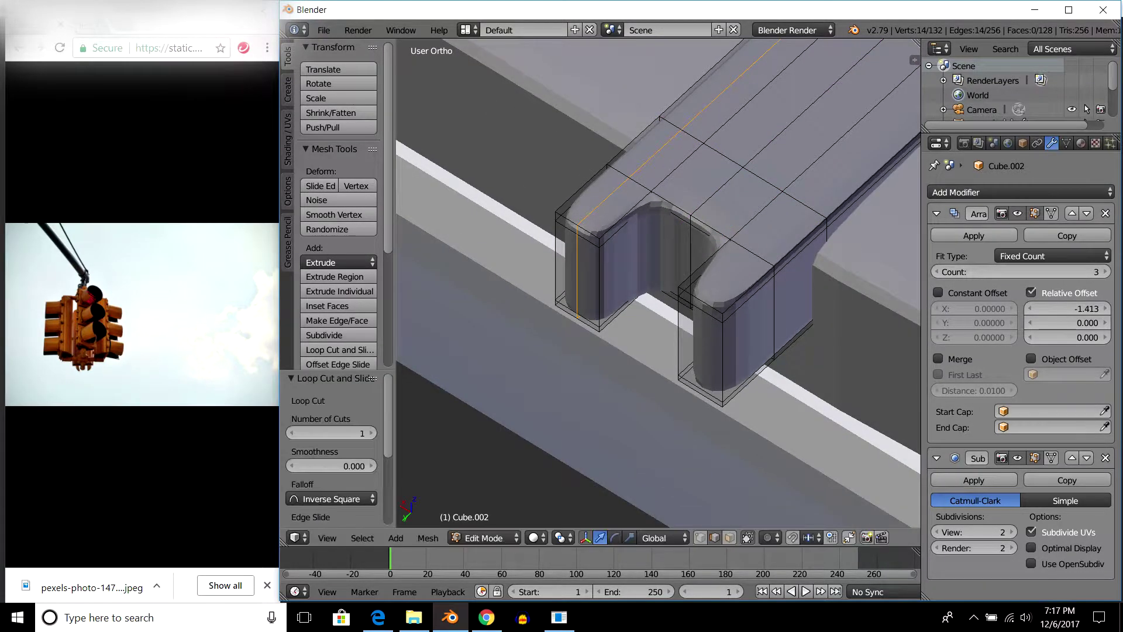
{"action": "key", "text": "ctrl+r"}
{"action": "key", "text": "Escape"}
Add an edge loop slid near the prong ends.
{"action": "key", "text": "Tab"}
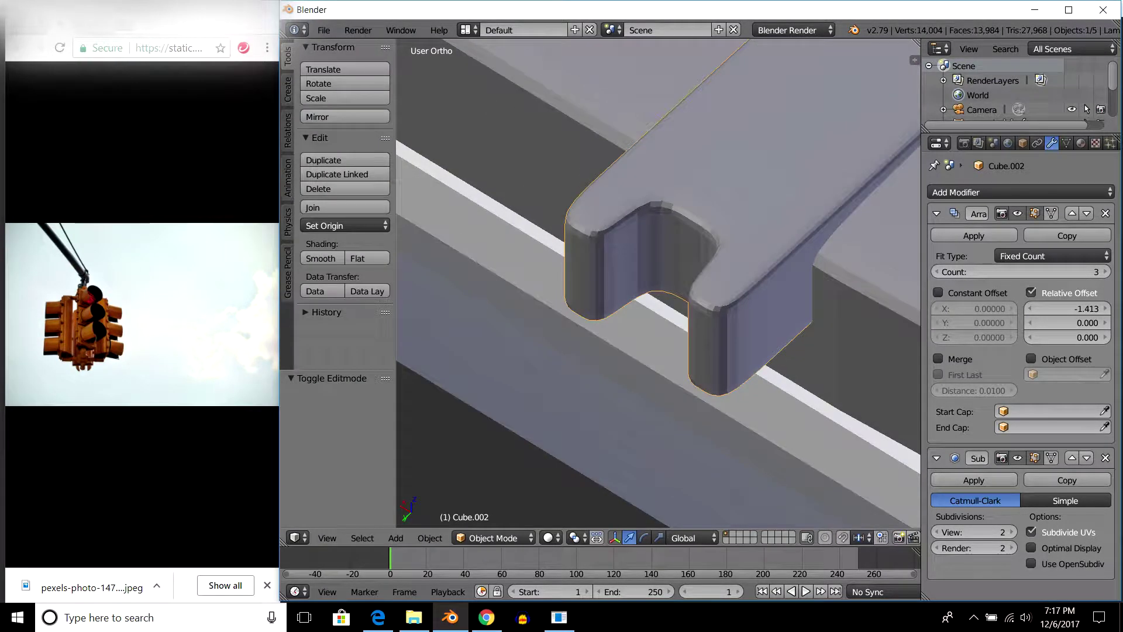
{"action": "mouse_move", "coordinate": [658, 284]}
{"action": "middle_mouse_down"}
{"action": "mouse_move", "coordinate": [702, 263]}
{"action": "mouse_move", "coordinate": [673, 281]}
{"action": "middle_mouse_up"}
{"action": "scroll", "coordinate": [658, 283], "scroll_direction": "down", "scroll_amount": 3}
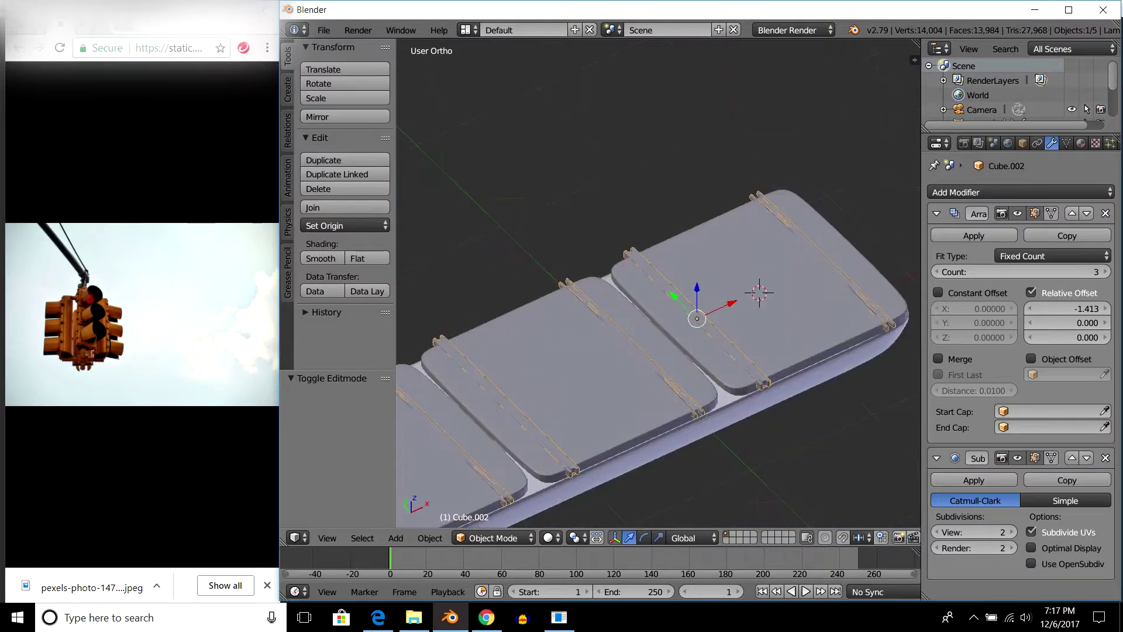
{"action": "scroll", "coordinate": [659, 284], "scroll_direction": "up", "scroll_amount": 4}
{"action": "key", "text": "Tab"}
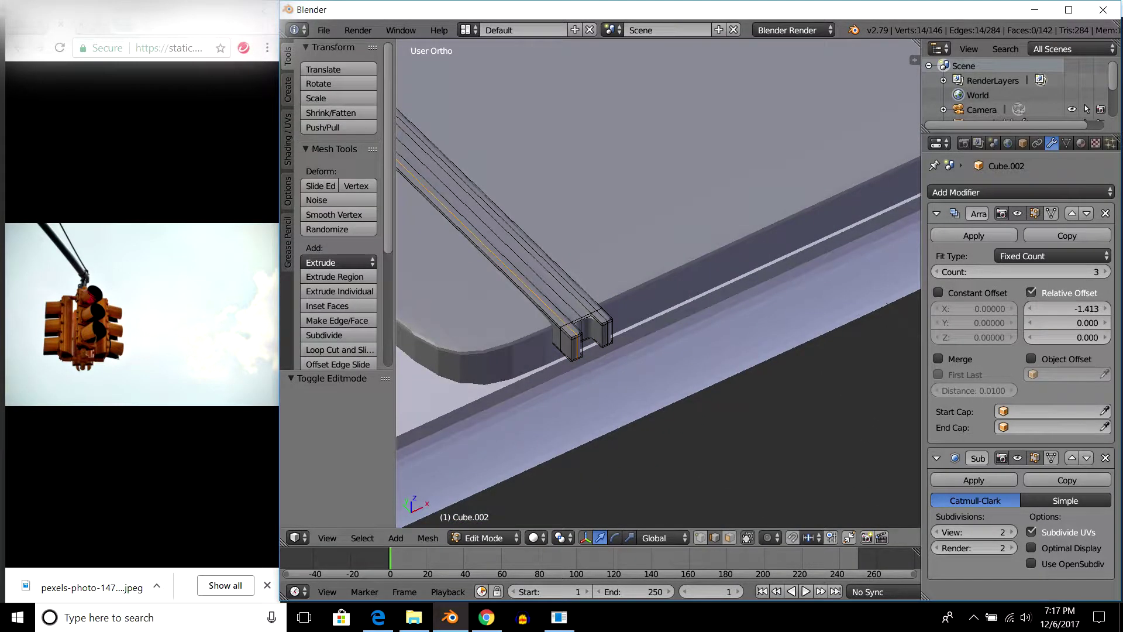
{"action": "middle_click_drag", "start_coordinate": [658, 283], "coordinate": [691, 304]}
{"action": "key", "text": "ctrl+r"}
{"action": "left_click", "coordinate": [527, 285]}
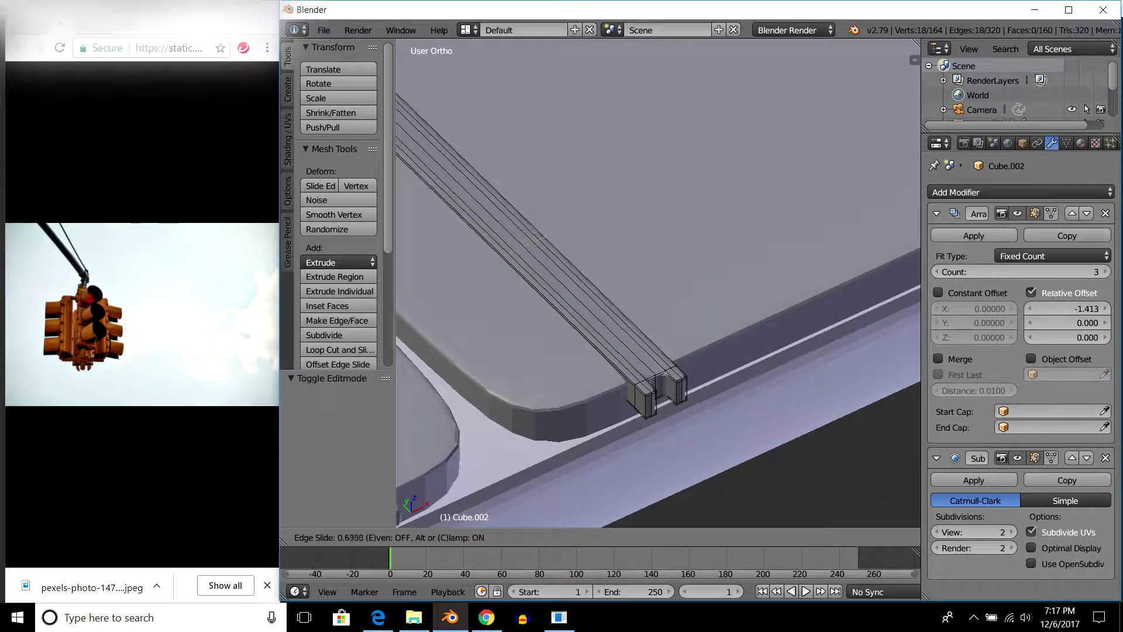
{"action": "left_click", "coordinate": [652, 167]}
{"action": "key", "text": "a"}
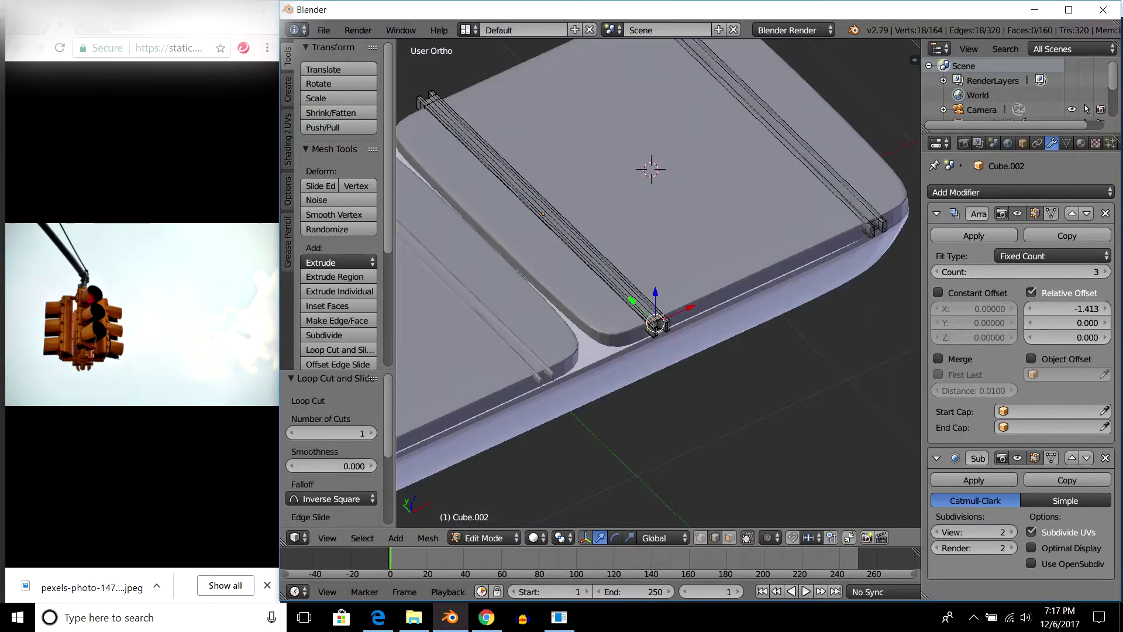
Add two edge loops across the prongs, the second slid toward the prong bottoms.
{"action": "middle_click_drag", "start_coordinate": [652, 168], "coordinate": [501, 248]}
{"action": "scroll", "coordinate": [502, 248], "scroll_direction": "up", "scroll_amount": 3}
{"action": "scroll", "coordinate": [658, 284], "scroll_direction": "up", "scroll_amount": 2}
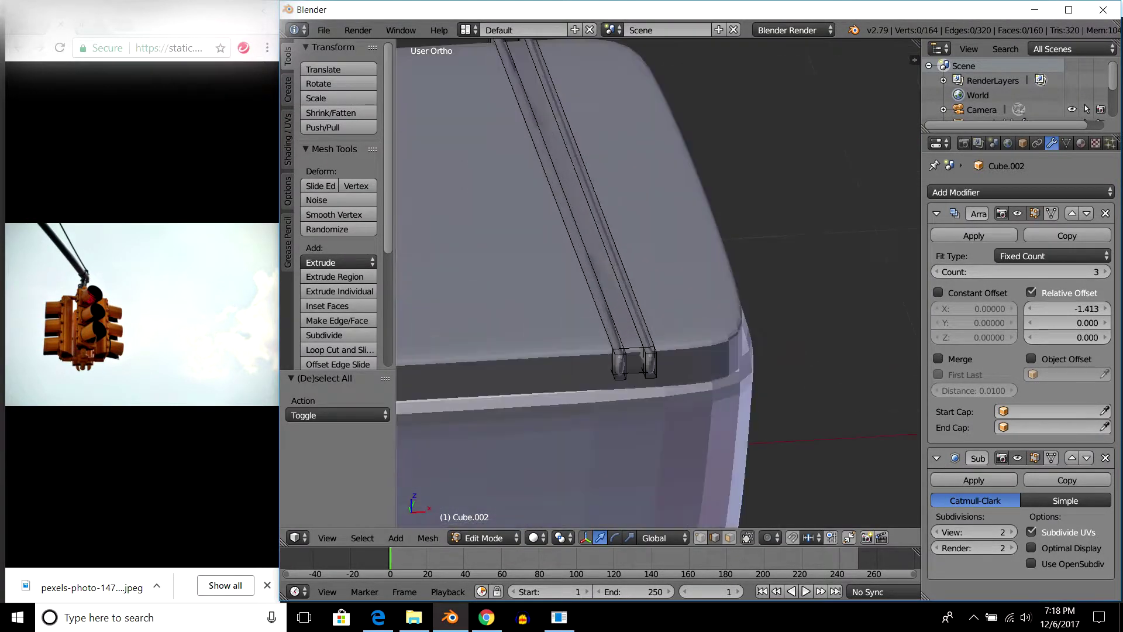
{"action": "scroll", "coordinate": [658, 284], "scroll_direction": "up", "scroll_amount": 1}
{"action": "scroll", "coordinate": [658, 284], "scroll_direction": "up", "scroll_amount": 2}
{"action": "scroll", "coordinate": [658, 284], "scroll_direction": "up", "scroll_amount": 1}
{"action": "key", "text": "ctrl+r"}
{"action": "left_click", "coordinate": [684, 316]}
{"action": "left_click", "coordinate": [684, 318]}
{"action": "key", "text": "ctrl+r"}
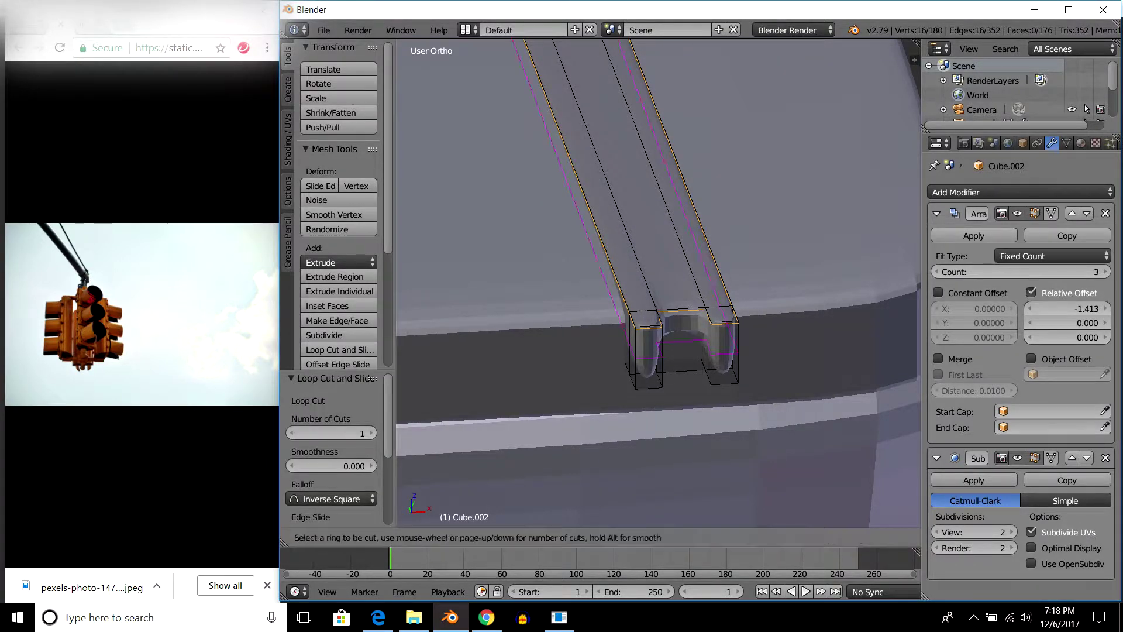
{"action": "left_click", "coordinate": [725, 351]}
{"action": "left_click", "coordinate": [725, 374]}
{"action": "middle_click_drag", "start_coordinate": [658, 284], "coordinate": [644, 319]}
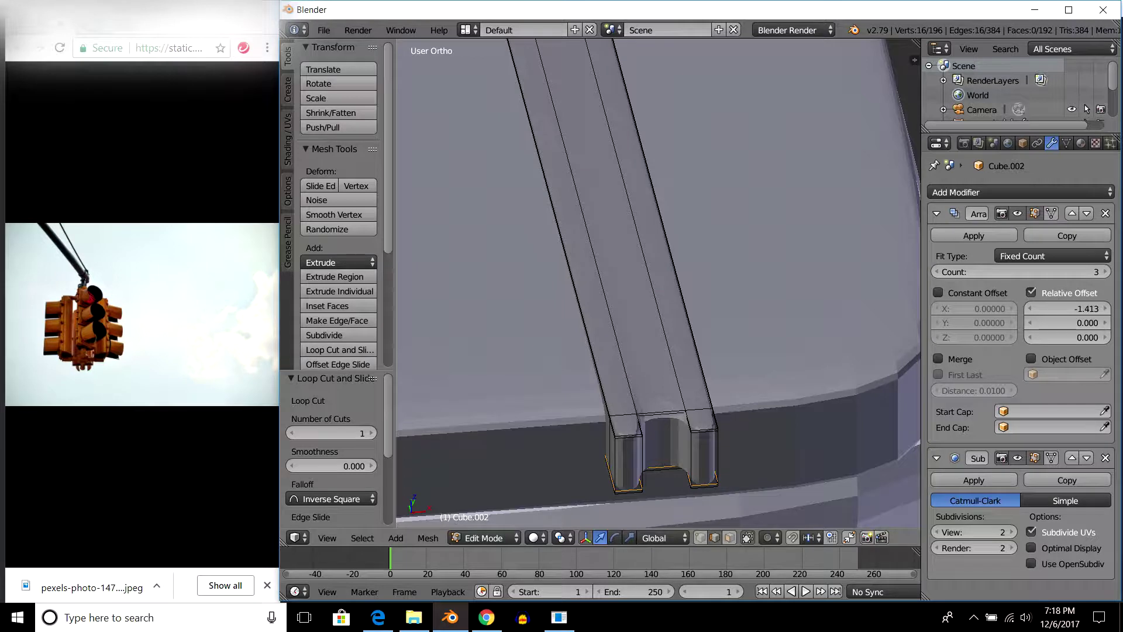
Add lengthwise midpoint loops down the prongs plus a horizontal loop across them.
{"action": "key", "text": "ctrl+r"}
{"action": "left_click", "coordinate": [661, 412]}
{"action": "right_click", "coordinate": [662, 412]}
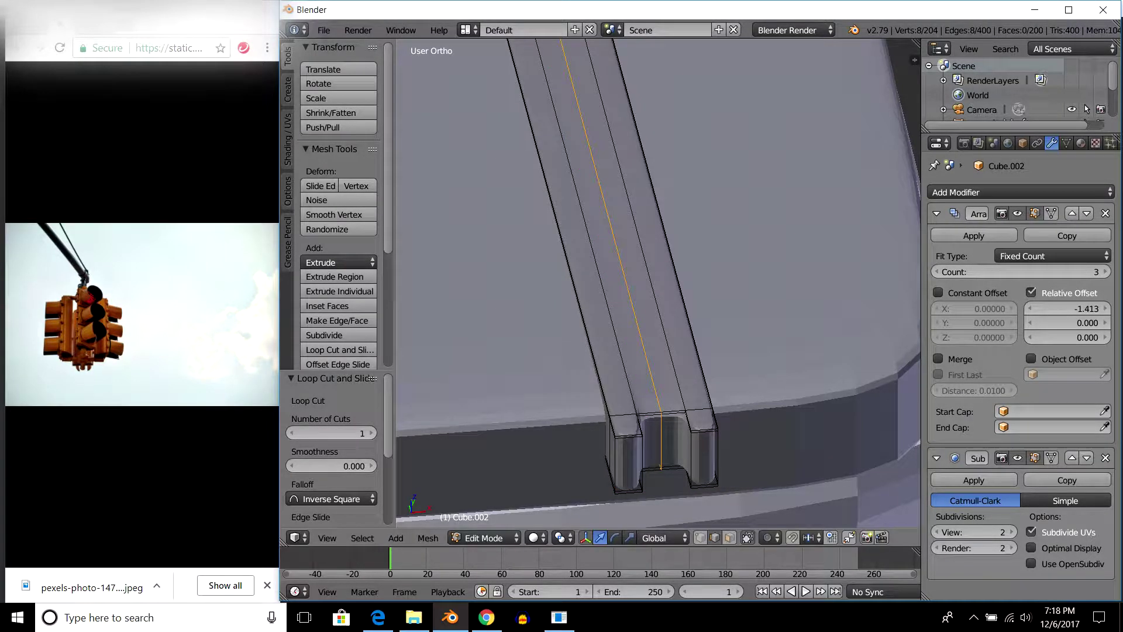
{"action": "key", "text": "ctrl+r"}
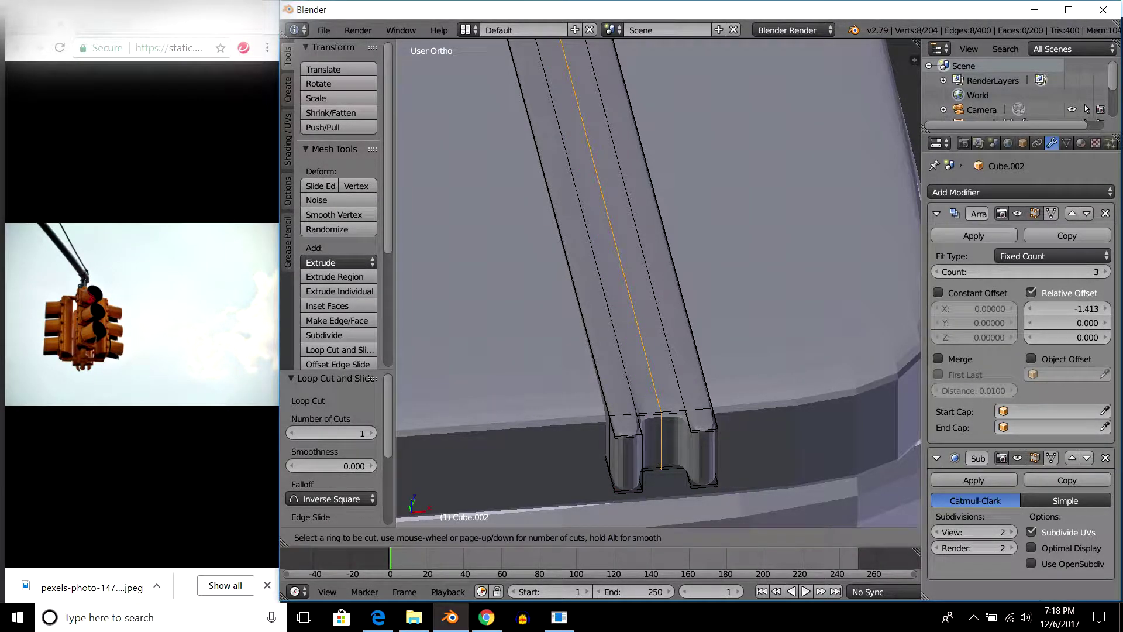
{"action": "middle_click_drag", "start_coordinate": [661, 292], "coordinate": [643, 275]}
{"action": "left_click", "coordinate": [579, 59]}
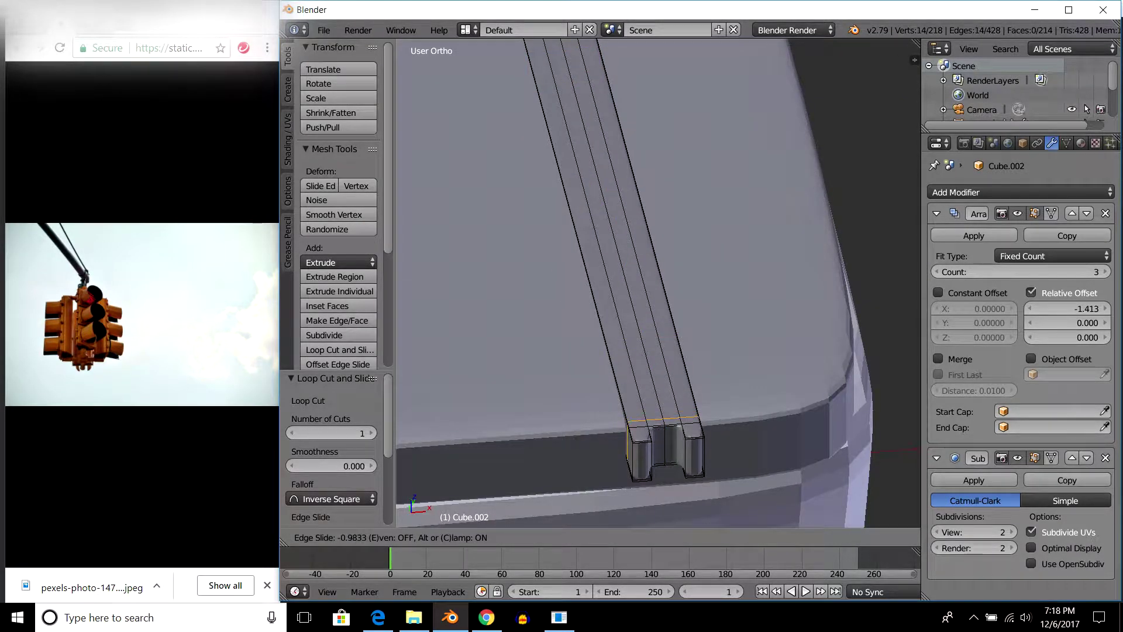
{"action": "key", "text": "Return"}
{"action": "scroll", "coordinate": [658, 281], "scroll_direction": "up", "scroll_amount": 3}
{"action": "key", "text": "ctrl+r"}
{"action": "left_click", "coordinate": [626, 234]}
{"action": "right_click", "coordinate": [626, 234]}
{"action": "key", "text": "ctrl+r"}
{"action": "left_click", "coordinate": [588, 377]}
{"action": "right_click", "coordinate": [588, 378]}
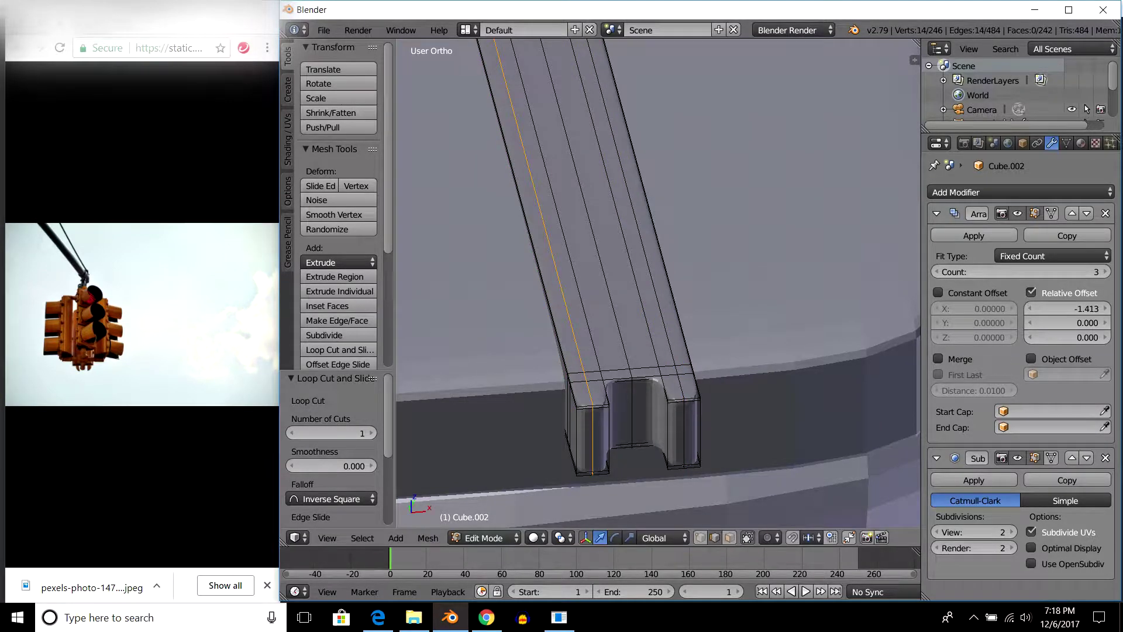
Add one more loop across the prongs and slide it along them.
{"action": "middle_click_drag", "start_coordinate": [658, 281], "coordinate": [702, 234]}
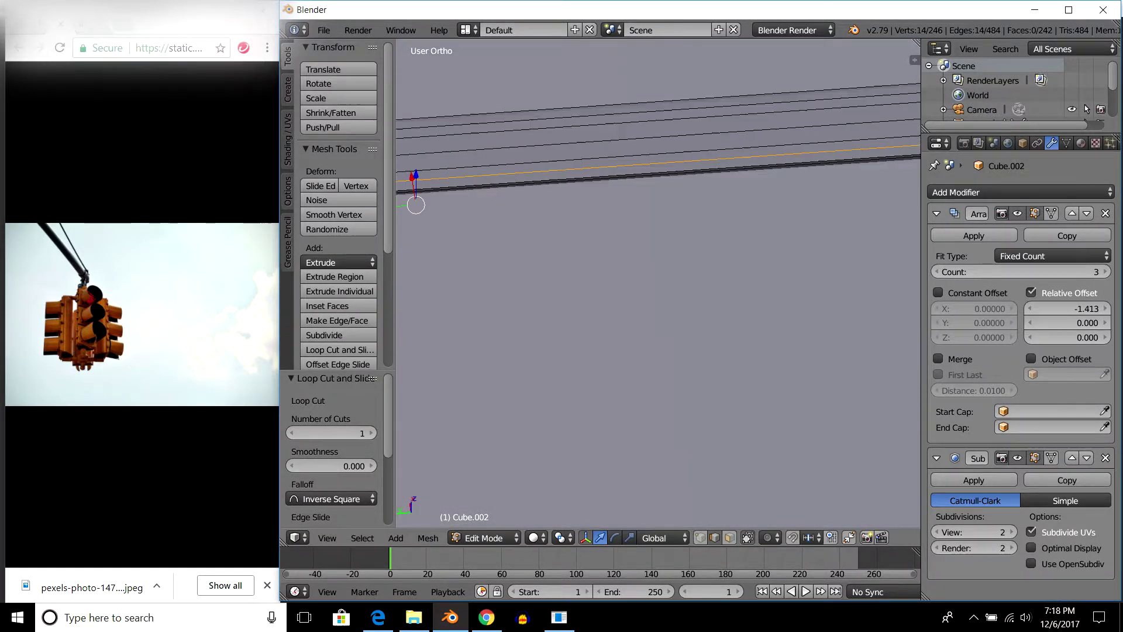
{"action": "key", "text": "a"}
{"action": "middle_click_drag", "start_coordinate": [658, 281], "coordinate": [611, 175]}
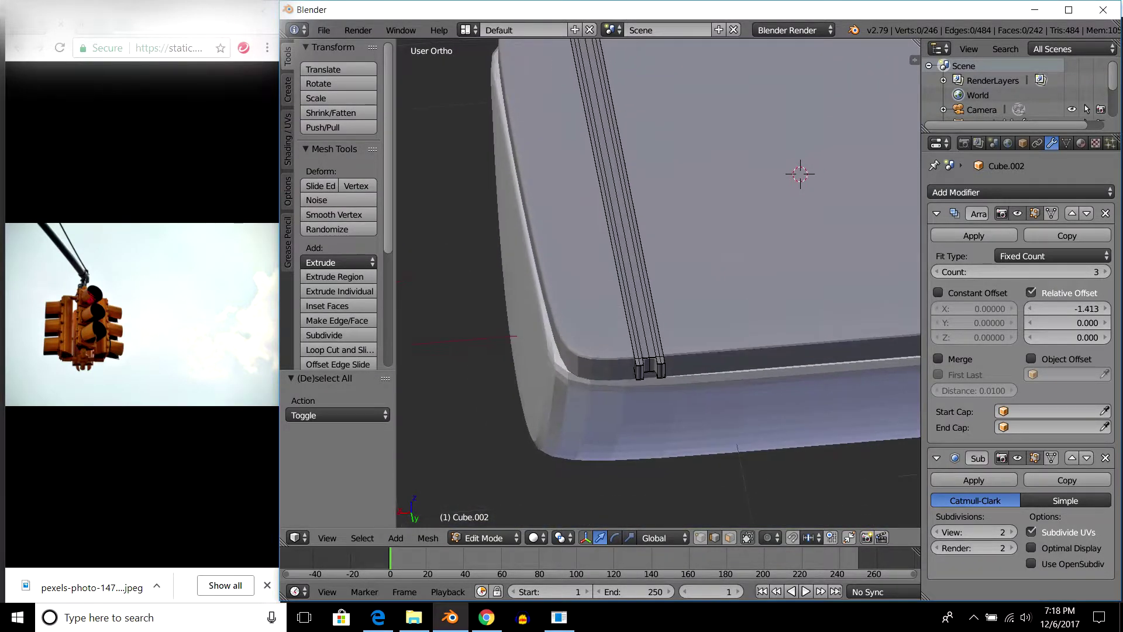
{"action": "key", "text": "ctrl+r"}
{"action": "left_click", "coordinate": [611, 173]}
{"action": "scroll", "coordinate": [611, 176], "scroll_direction": "up", "scroll_amount": 3}
{"action": "middle_click_drag", "start_coordinate": [611, 175], "coordinate": [611, 205]}
{"action": "scroll", "coordinate": [611, 205], "scroll_direction": "up", "scroll_amount": 3}
{"action": "key", "text": "g"}
{"action": "key", "text": "g"}
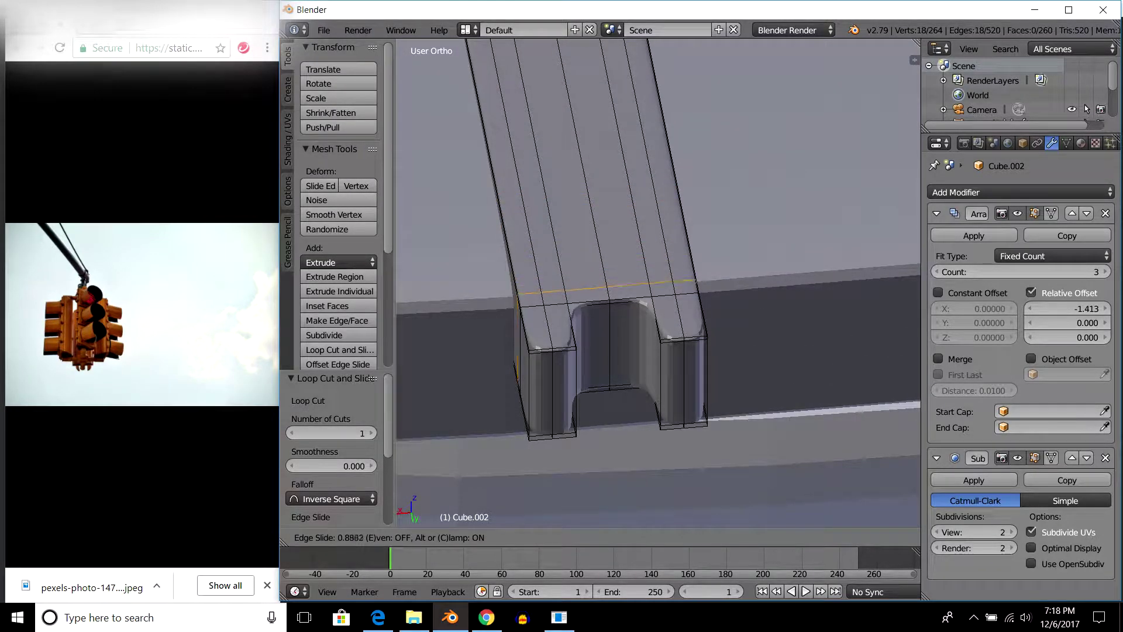
{"action": "left_click", "coordinate": [602, 329]}
{"action": "scroll", "coordinate": [602, 328], "scroll_direction": "down", "scroll_amount": 5}
Return the clip to Object Mode and view the whole object.
{"action": "key", "text": "Tab"}
{"action": "middle_click_drag", "start_coordinate": [725, 263], "coordinate": [748, 193]}
{"action": "key", "text": "a"}
{"action": "scroll", "coordinate": [749, 193], "scroll_direction": "up", "scroll_amount": 3}
{"action": "scroll", "coordinate": [760, 147], "scroll_direction": "up", "scroll_amount": 3}
{"action": "scroll", "coordinate": [767, 120], "scroll_direction": "up", "scroll_amount": 2}
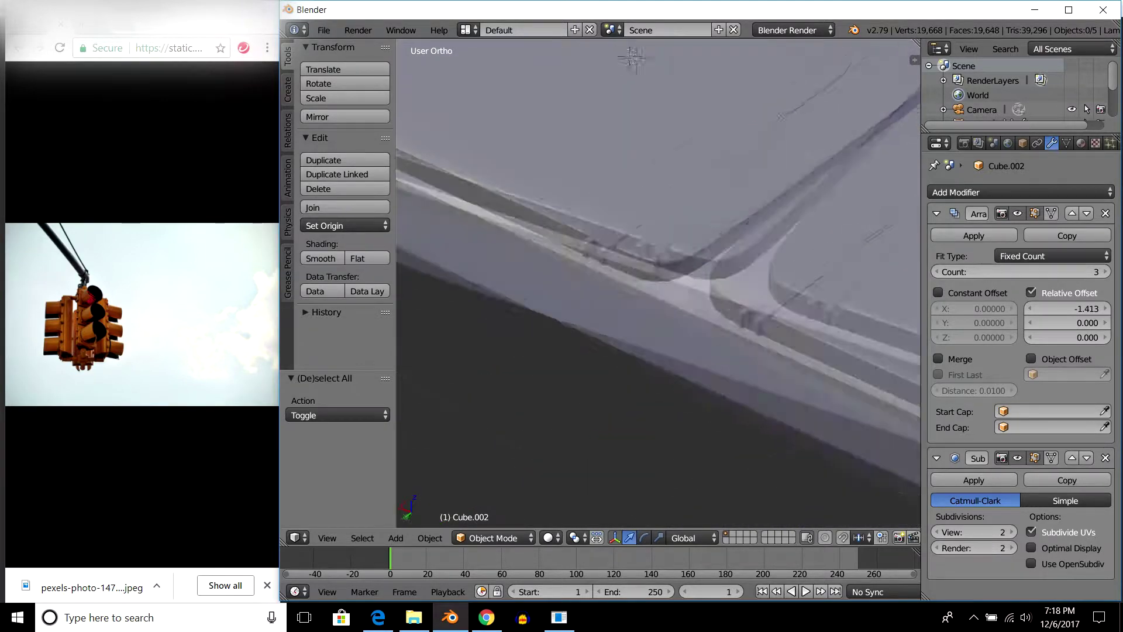
In front view, move the four selected model parts 3.12 along X.
{"action": "scroll", "coordinate": [766, 120], "scroll_direction": "down", "scroll_amount": 5}
{"action": "mouse_move", "coordinate": [652, 231]}
{"action": "middle_mouse_down"}
{"action": "mouse_move", "coordinate": [606, 250]}
{"action": "mouse_move", "coordinate": [649, 205]}
{"action": "mouse_move", "coordinate": [632, 234]}
{"action": "middle_mouse_up"}
{"action": "scroll", "coordinate": [647, 239], "scroll_direction": "up", "scroll_amount": 3}
{"action": "scroll", "coordinate": [606, 249], "scroll_direction": "down", "scroll_amount": 2}
{"action": "key", "text": "shift+z"}
{"action": "key", "text": "shift+z"}
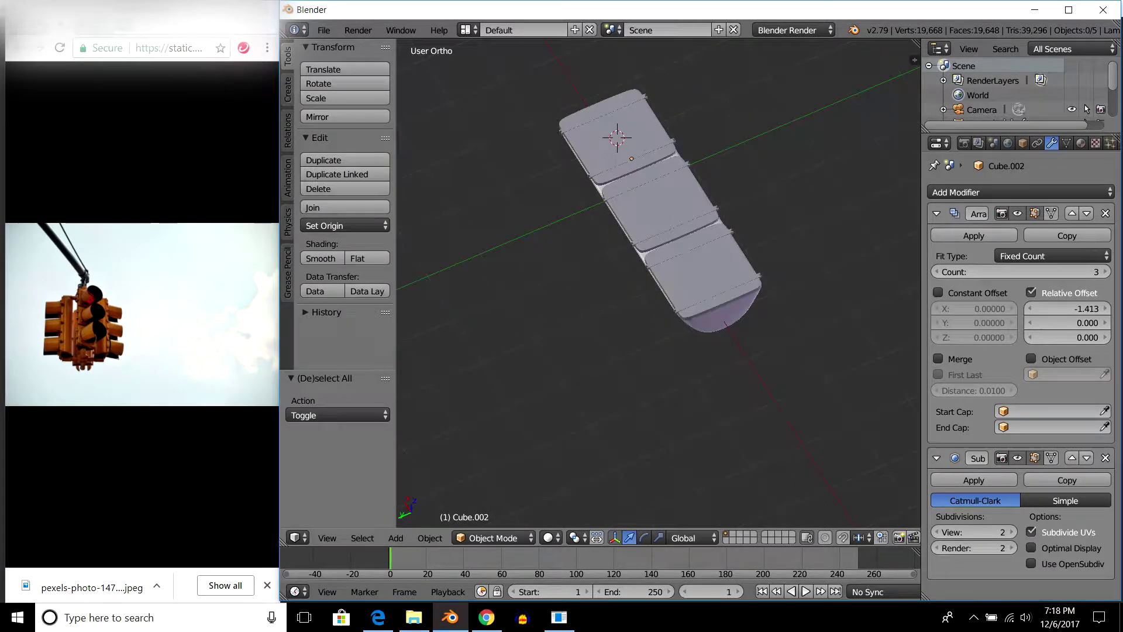
{"action": "key", "text": "KP_1"}
{"action": "left_click_drag", "start_coordinate": [911, 390], "coordinate": [911, 390]}
{"action": "type", "text": "gx3.12"}
{"action": "key", "text": "Return"}
{"action": "scroll", "coordinate": [658, 284], "scroll_direction": "up", "scroll_amount": 4}
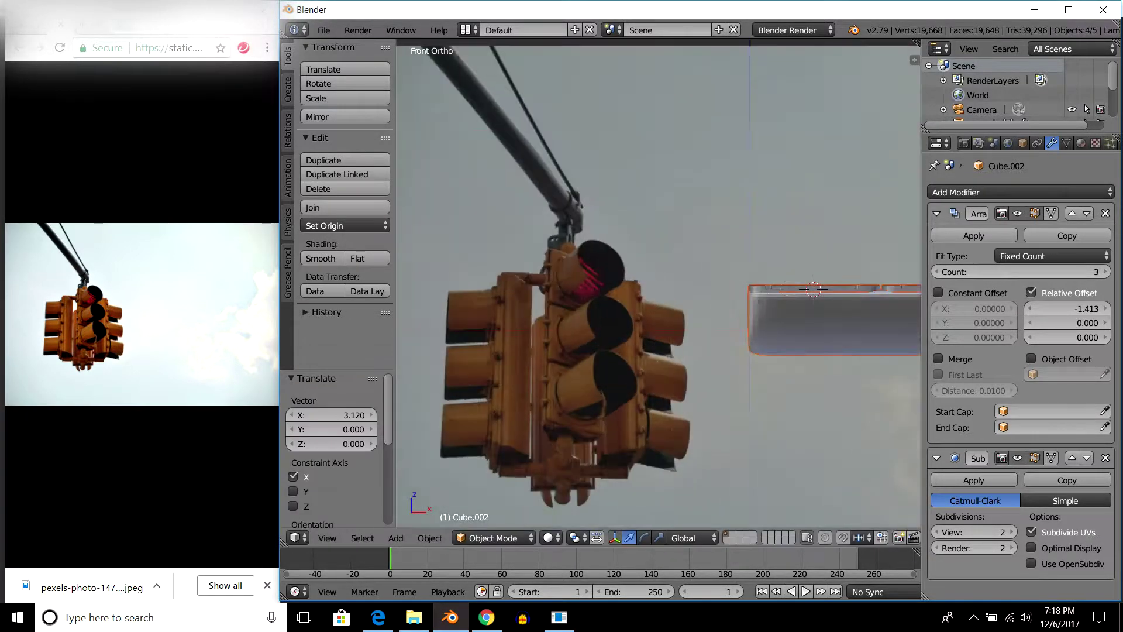
{"action": "scroll", "coordinate": [659, 284], "scroll_direction": "up", "scroll_amount": 1}
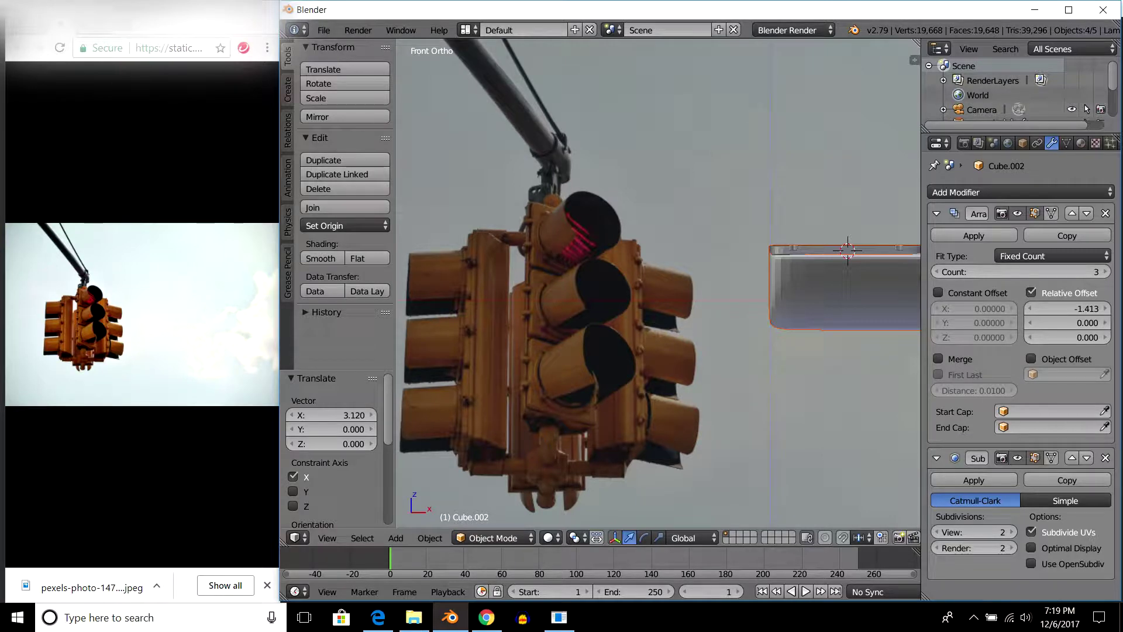
Select Cube.002 and snap the 3D cursor to it.
{"action": "middle_click_drag", "start_coordinate": [655, 281], "coordinate": [690, 211]}
{"action": "scroll", "coordinate": [684, 176], "scroll_direction": "up", "scroll_amount": 4}
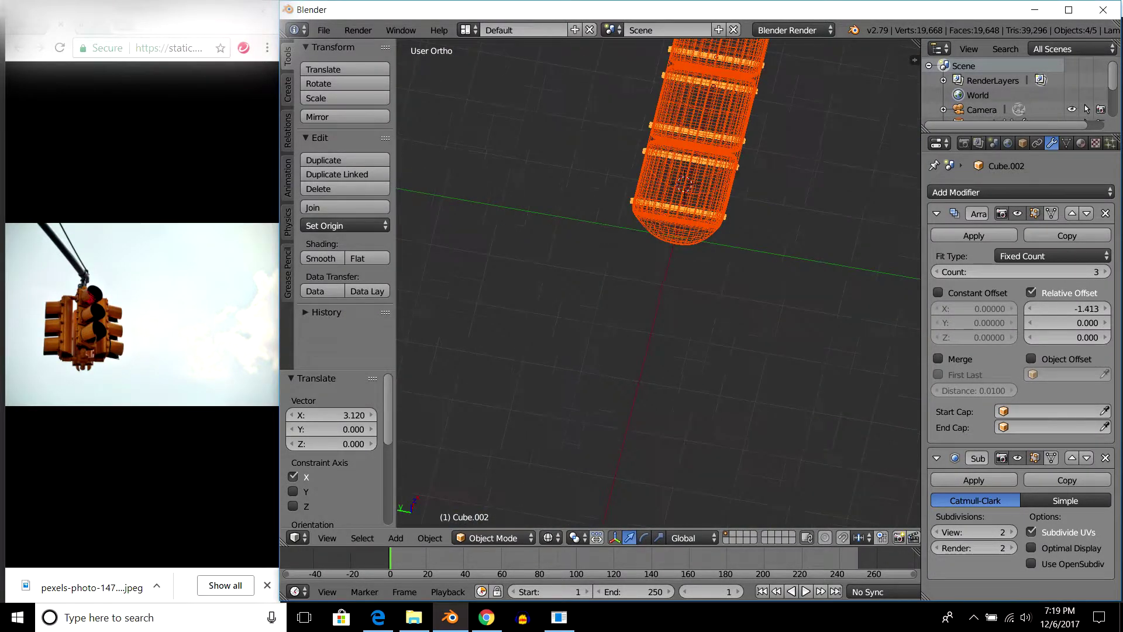
{"action": "key", "text": "a"}
{"action": "right_click", "coordinate": [684, 193]}
{"action": "scroll", "coordinate": [684, 263], "scroll_direction": "up", "scroll_amount": 5}
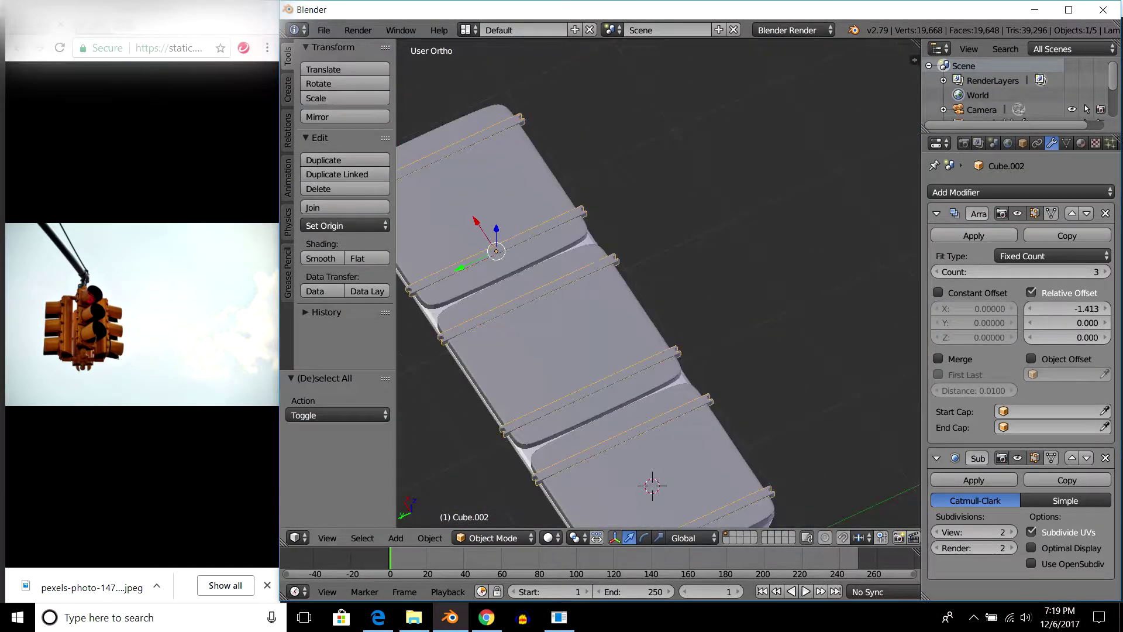
{"action": "mouse_move", "coordinate": [702, 292]}
{"action": "middle_mouse_down"}
{"action": "mouse_move", "coordinate": [731, 246]}
{"action": "mouse_move", "coordinate": [725, 270]}
{"action": "mouse_move", "coordinate": [737, 258]}
{"action": "middle_mouse_up"}
{"action": "key", "text": "shift+s"}
{"action": "left_click", "coordinate": [640, 306]}
Deselect everything and bring up the Add menu's Mesh list.
{"action": "key", "text": "a"}
{"action": "middle_click_drag", "start_coordinate": [639, 306], "coordinate": [673, 258]}
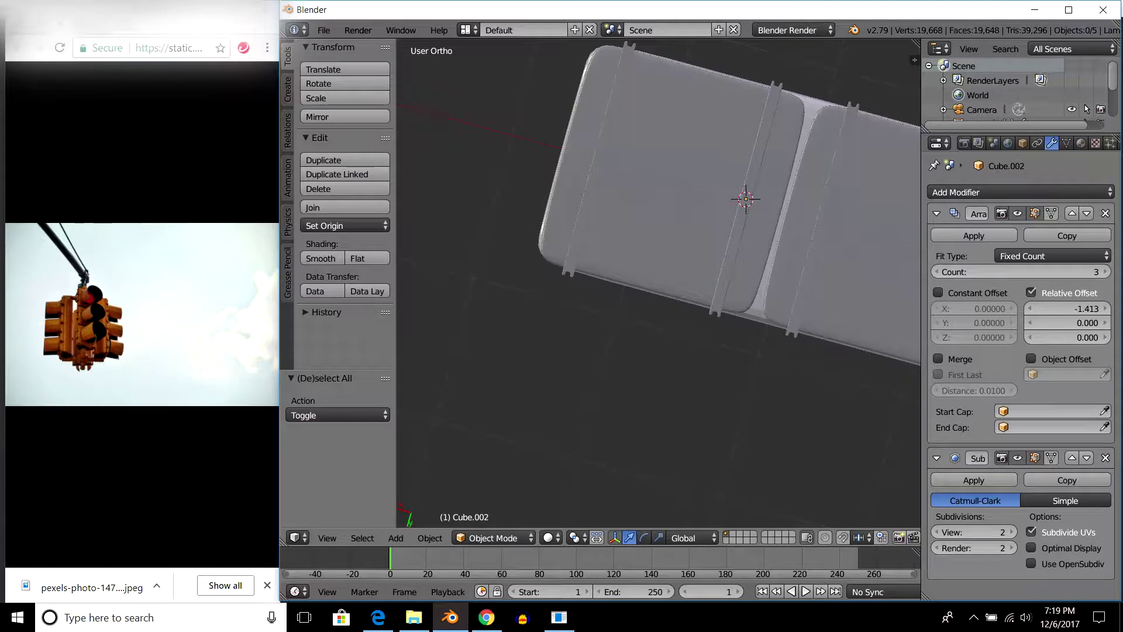
{"action": "key", "text": "shift+a"}
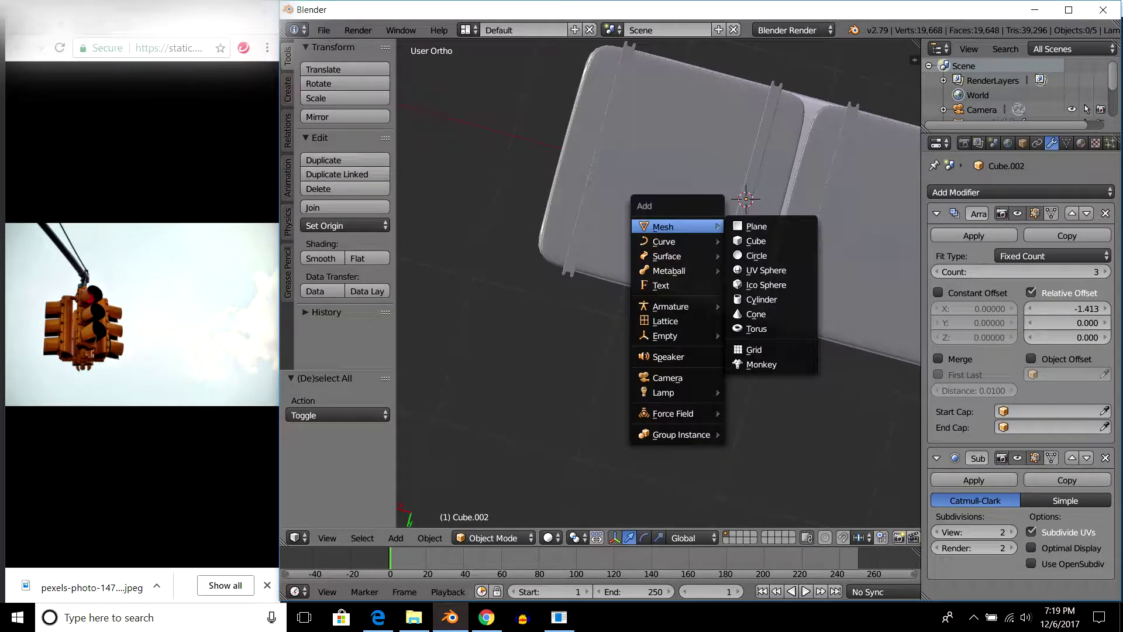
Add a 32-vertex circle and view it from the top in wireframe.
{"action": "left_click", "coordinate": [756, 256]}
{"action": "key", "text": "KP_Decimal"}
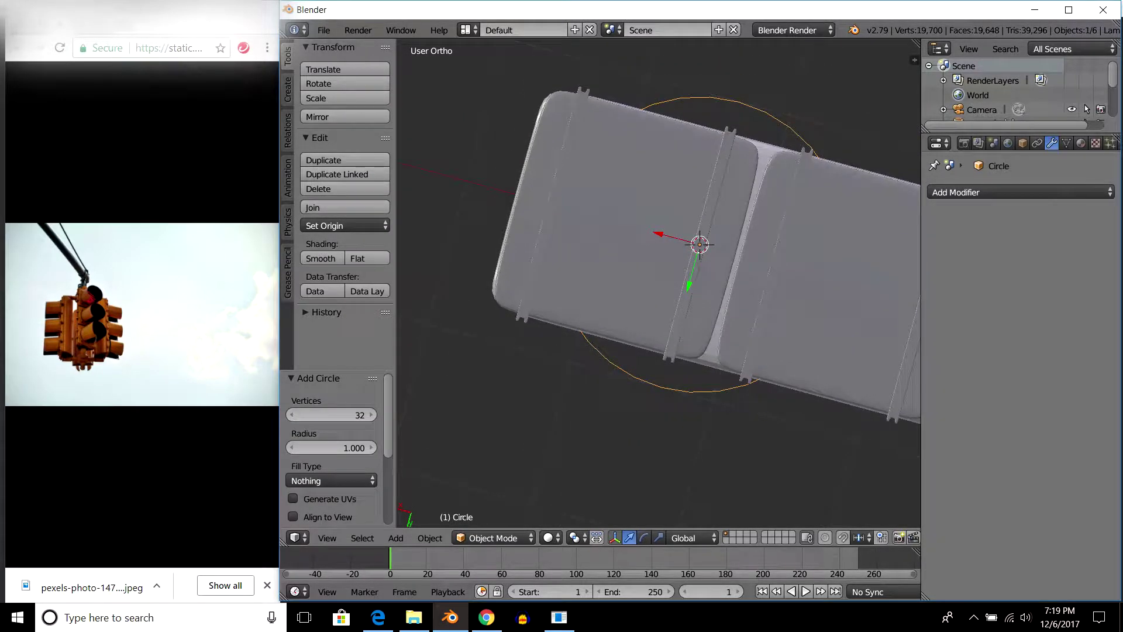
{"action": "middle_click_drag", "start_coordinate": [700, 245], "coordinate": [700, 193]}
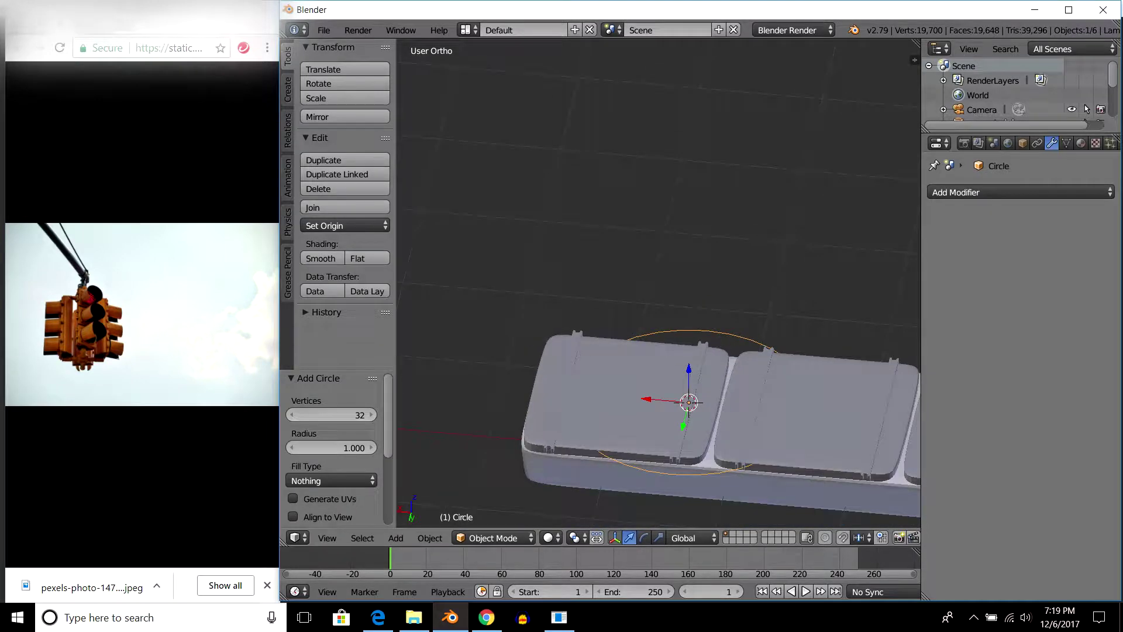
{"action": "key", "text": "KP_7"}
{"action": "mouse_move", "coordinate": [654, 293]}
{"action": "middle_mouse_down"}
{"action": "mouse_move", "coordinate": [654, 234]}
{"action": "mouse_move", "coordinate": [673, 257]}
{"action": "mouse_move", "coordinate": [655, 251]}
{"action": "middle_mouse_up"}
{"action": "key", "text": "KP_7"}
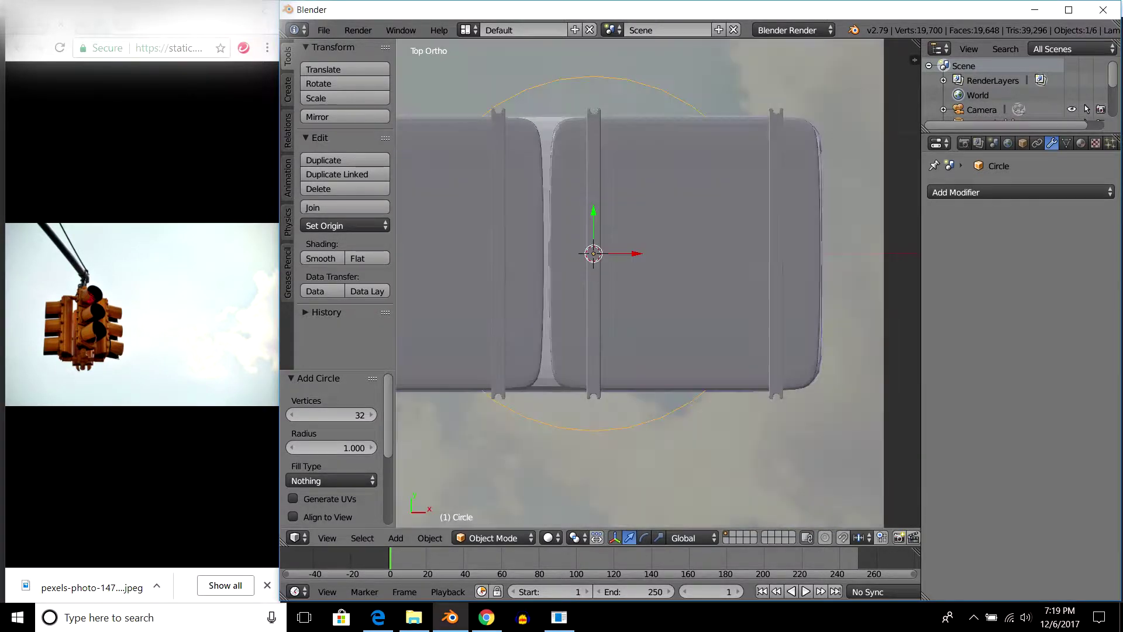
{"action": "key", "text": "z"}
{"action": "scroll", "coordinate": [684, 113], "scroll_direction": "up", "scroll_amount": 1}
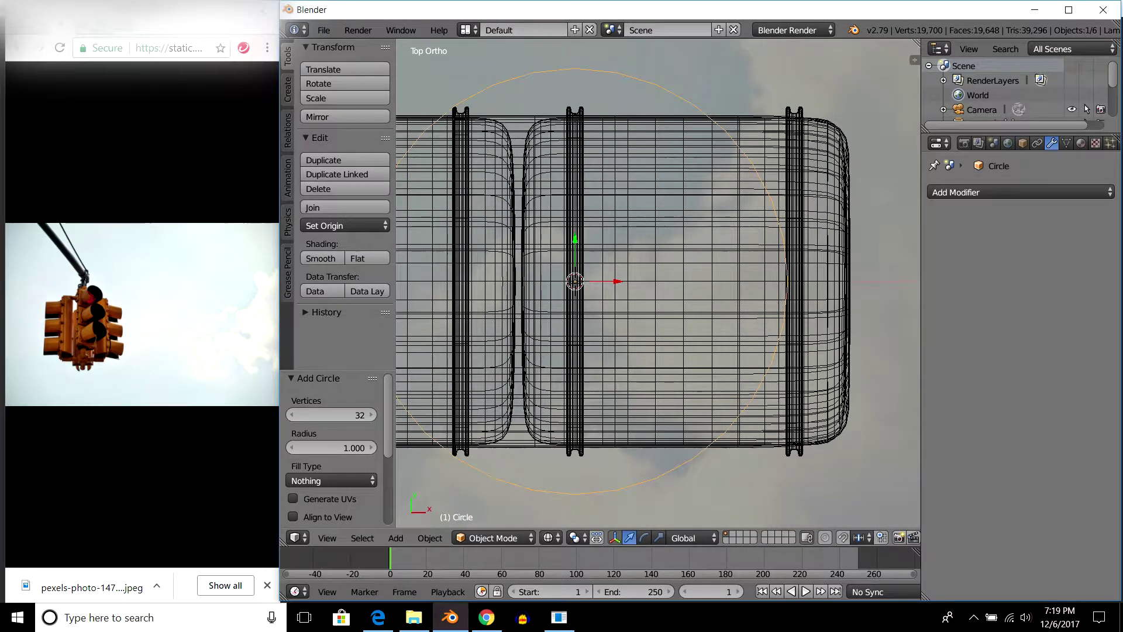
{"action": "scroll", "coordinate": [659, 283], "scroll_direction": "down", "scroll_amount": 2}
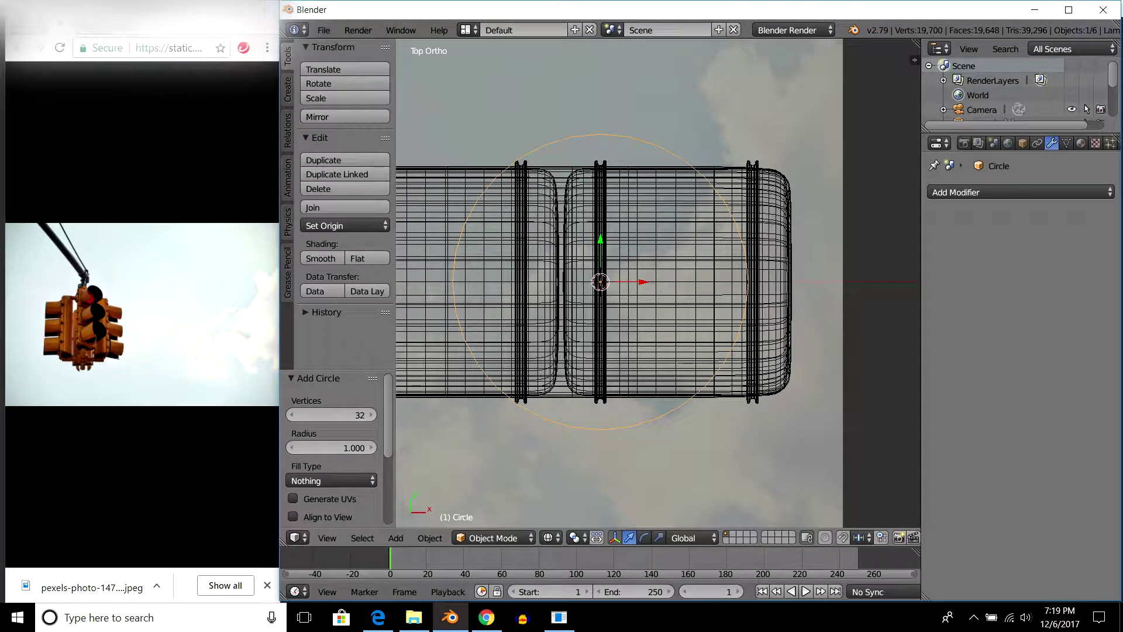
Move the circle 0.511 along X, scale it to 0.641, and enter Edit Mode.
{"action": "key", "text": "g"}
{"action": "key", "text": "x"}
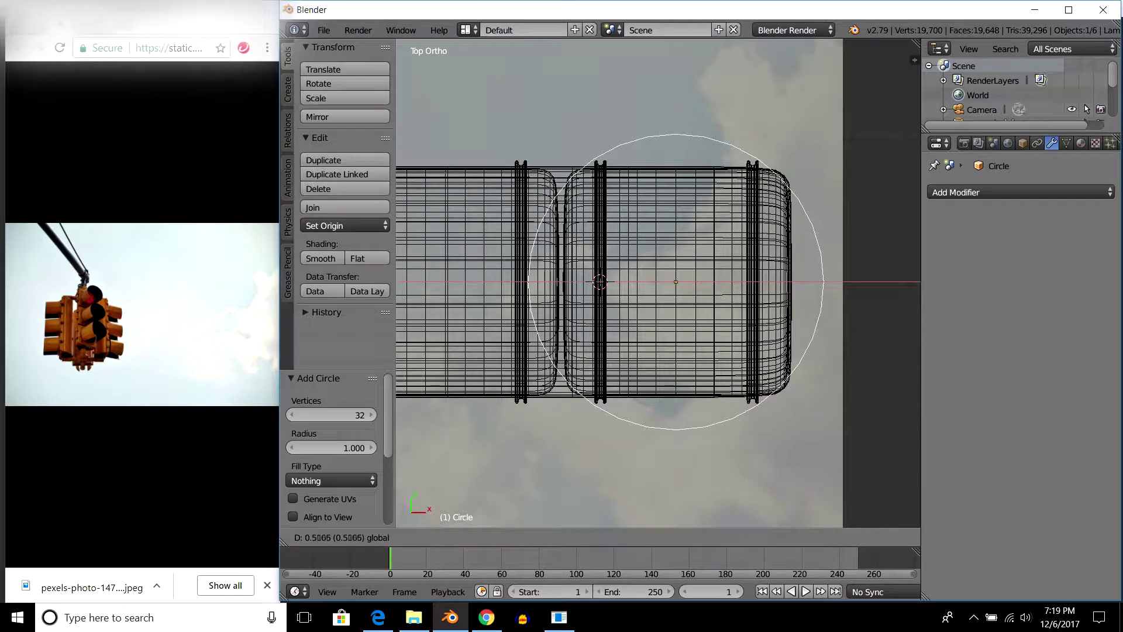
{"action": "key", "text": "Return"}
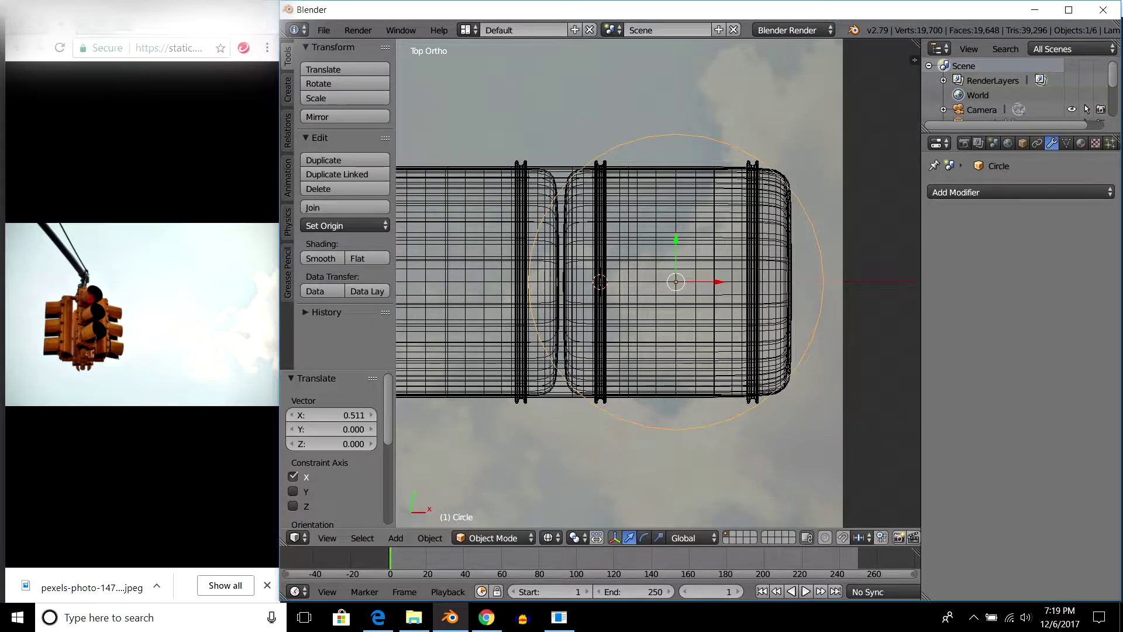
{"action": "key", "text": "s"}
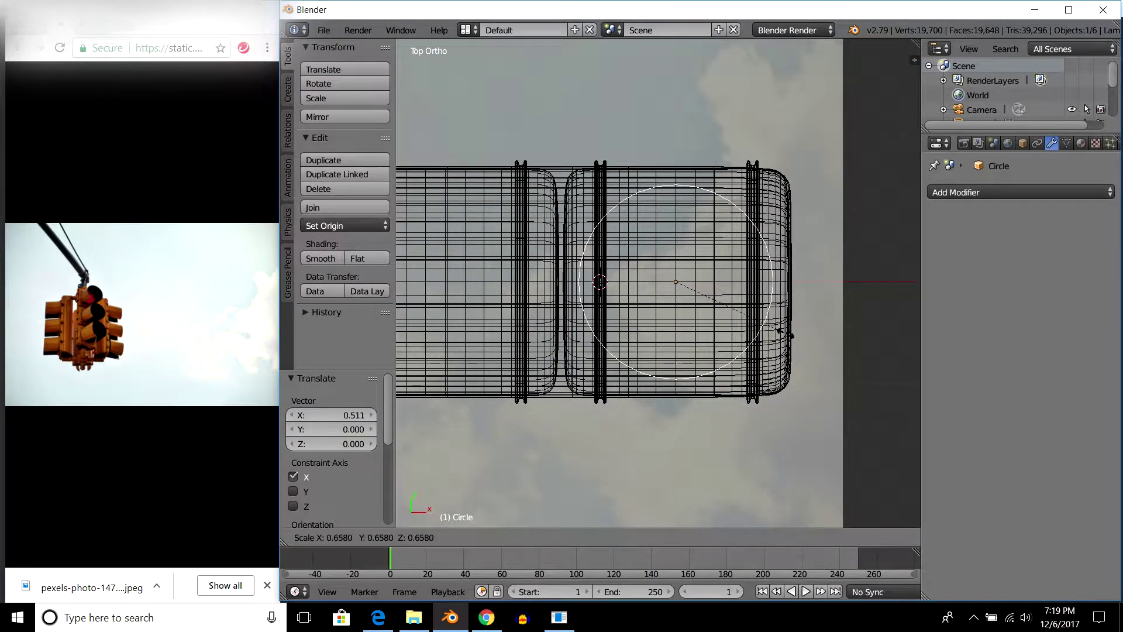
{"action": "left_click", "coordinate": [776, 330]}
{"action": "middle_click_drag", "start_coordinate": [776, 329], "coordinate": [778, 275]}
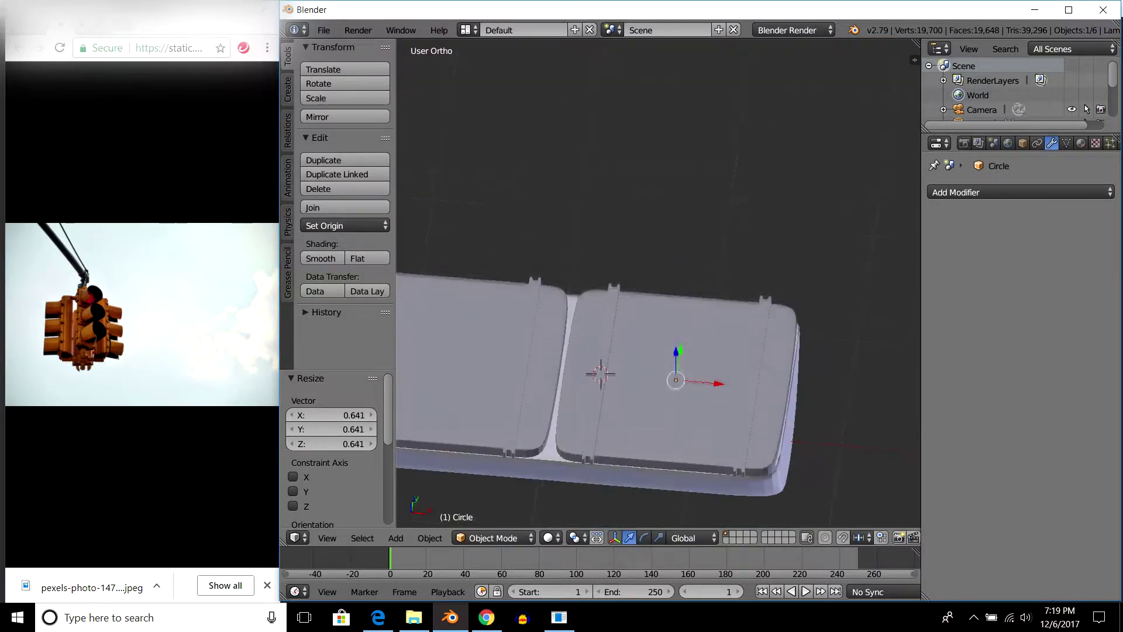
{"action": "scroll", "coordinate": [658, 327], "scroll_direction": "up", "scroll_amount": 2}
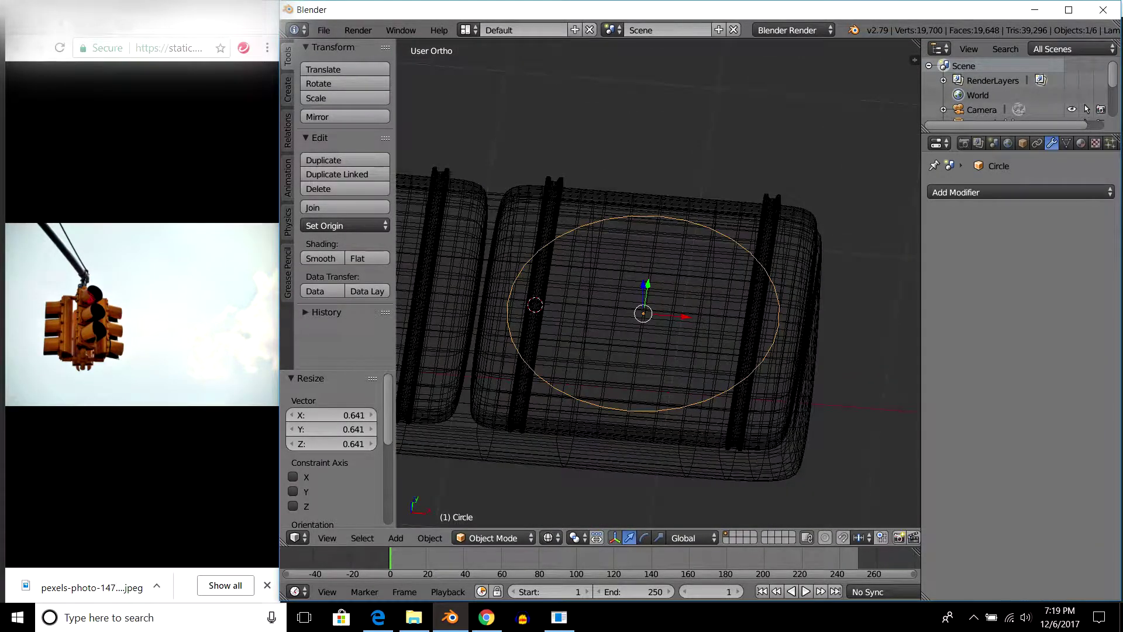
{"action": "key", "text": "Tab"}
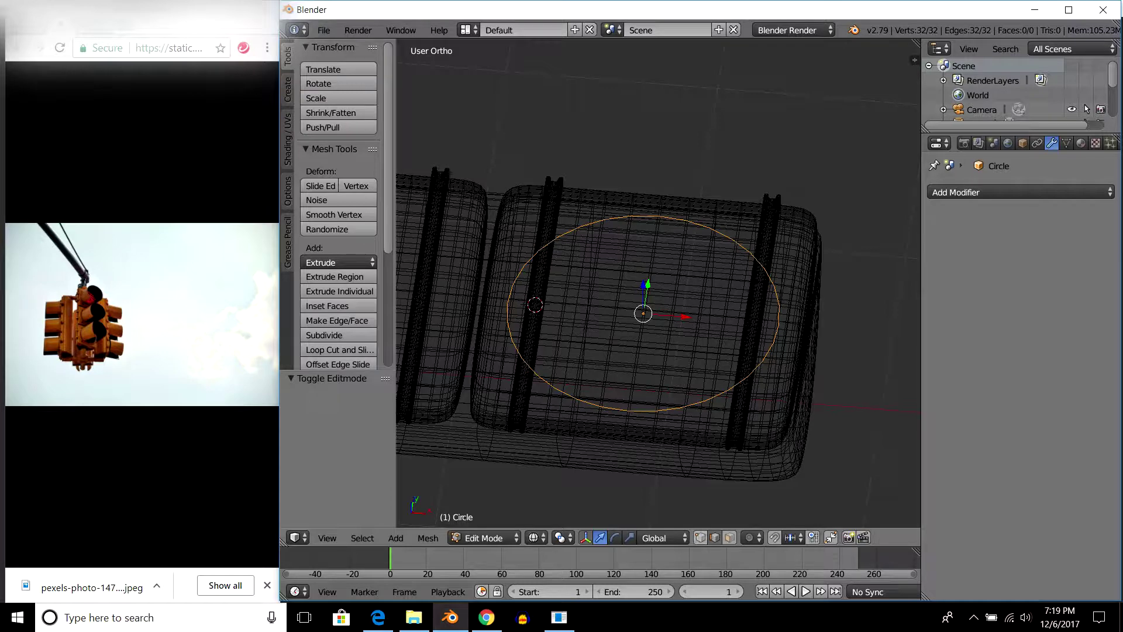
Extrude the circle slightly upward along Z by 0.038.
{"action": "key", "text": "z"}
{"action": "middle_click_drag", "start_coordinate": [643, 363], "coordinate": [643, 269]}
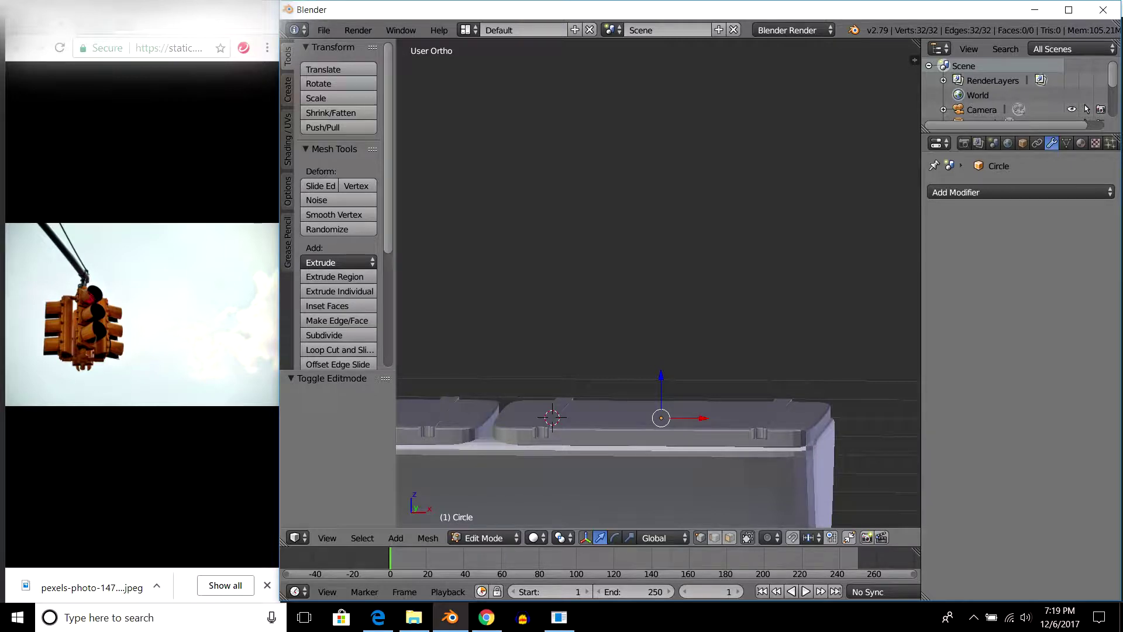
{"action": "middle_click_drag", "start_coordinate": [644, 292], "coordinate": [635, 350]}
{"action": "key", "text": "z"}
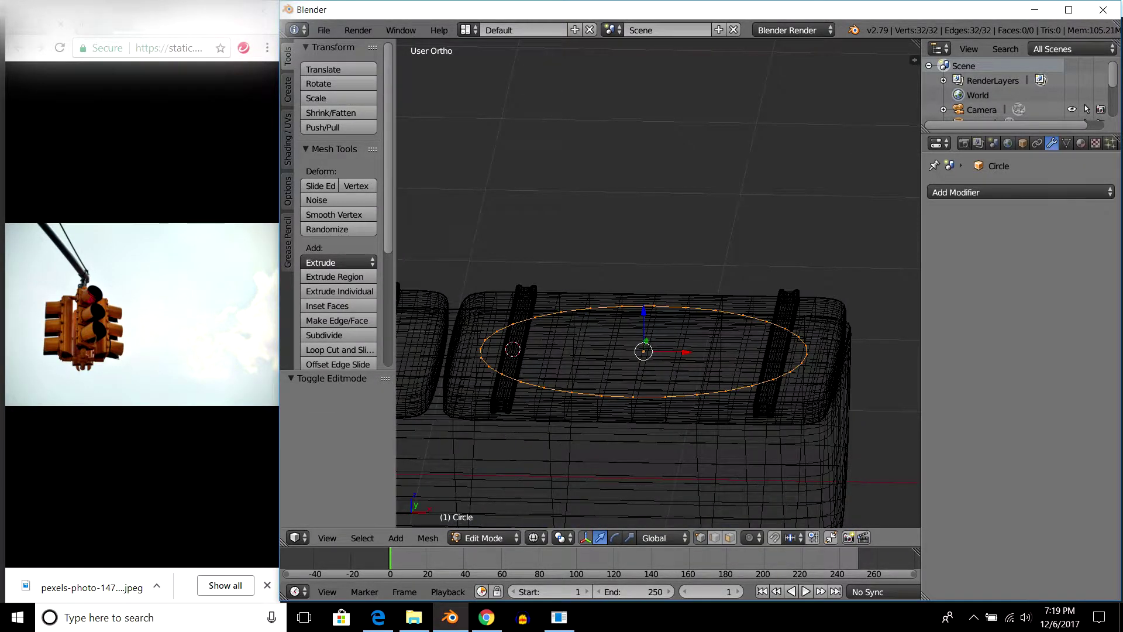
{"action": "key", "text": "z"}
{"action": "key", "text": "e"}
{"action": "key", "text": "g"}
{"action": "key", "text": "Escape"}
{"action": "key", "text": "g"}
{"action": "key", "text": "z"}
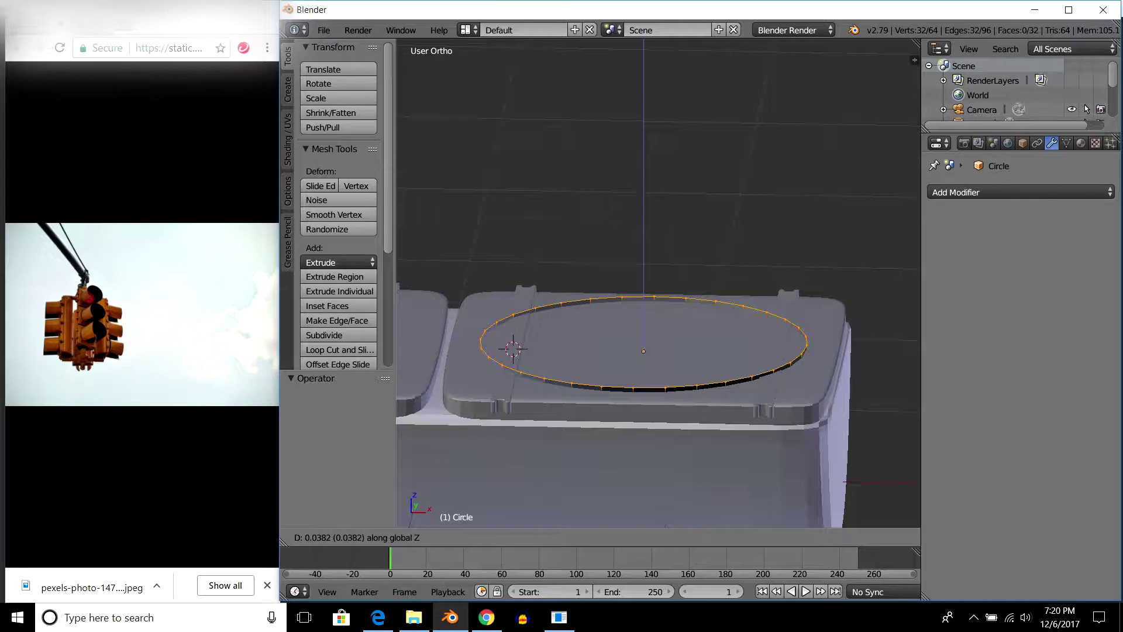
{"action": "key", "text": "Return"}
From the top view, extrude a new ring and scale it inward to 0.963.
{"action": "scroll", "coordinate": [658, 404], "scroll_direction": "up", "scroll_amount": 2}
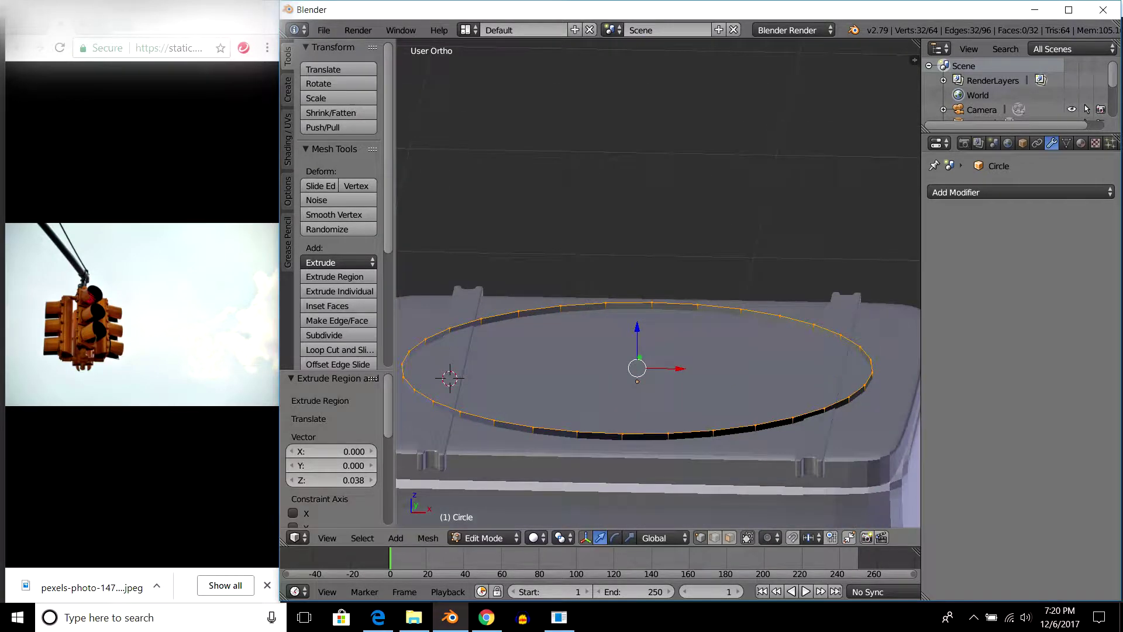
{"action": "key", "text": "KP_7"}
{"action": "key", "text": "e"}
{"action": "key", "text": "s"}
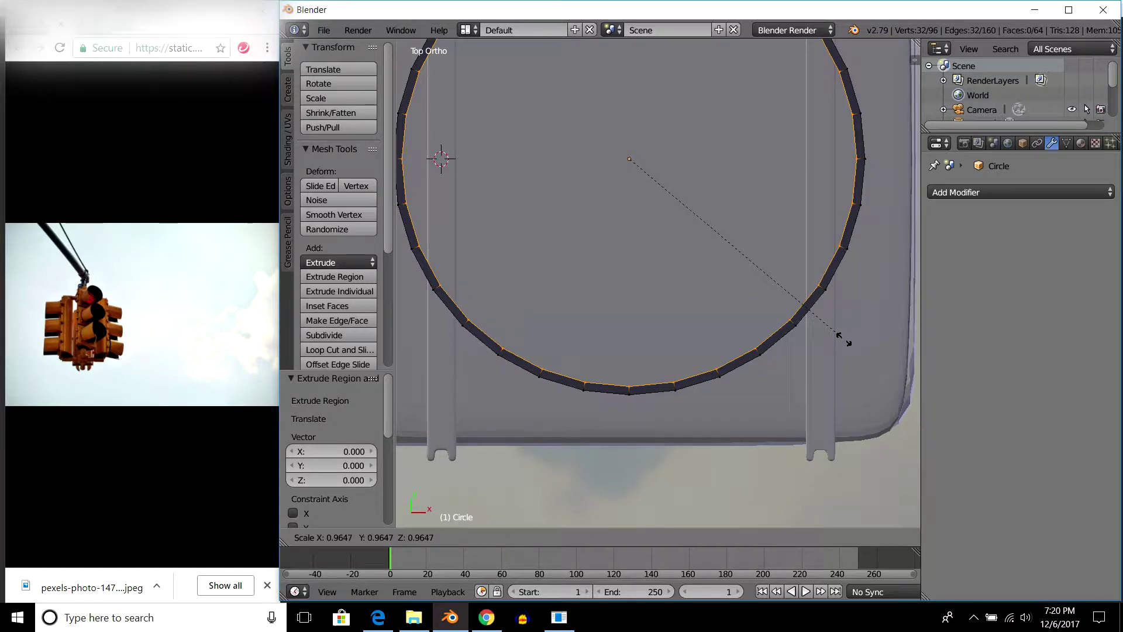
{"action": "left_click", "coordinate": [843, 338]}
Inspect the scaled ring from the front and from angled views.
{"action": "key", "text": "KP_1"}
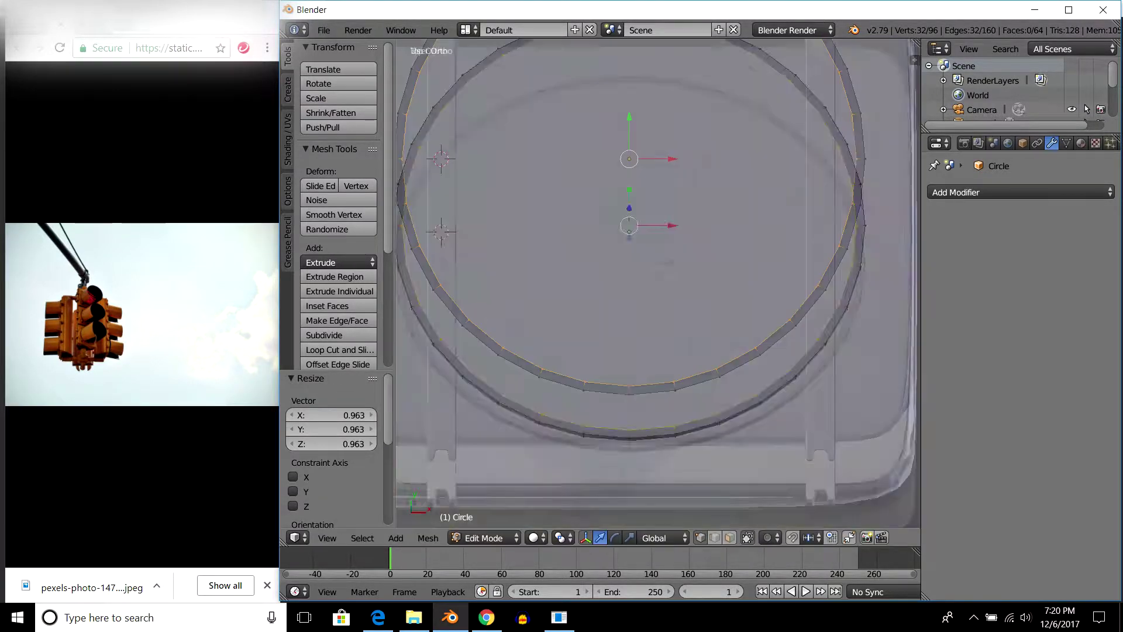
{"action": "scroll", "coordinate": [659, 283], "scroll_direction": "up", "scroll_amount": 1}
{"action": "scroll", "coordinate": [658, 284], "scroll_direction": "up", "scroll_amount": 3}
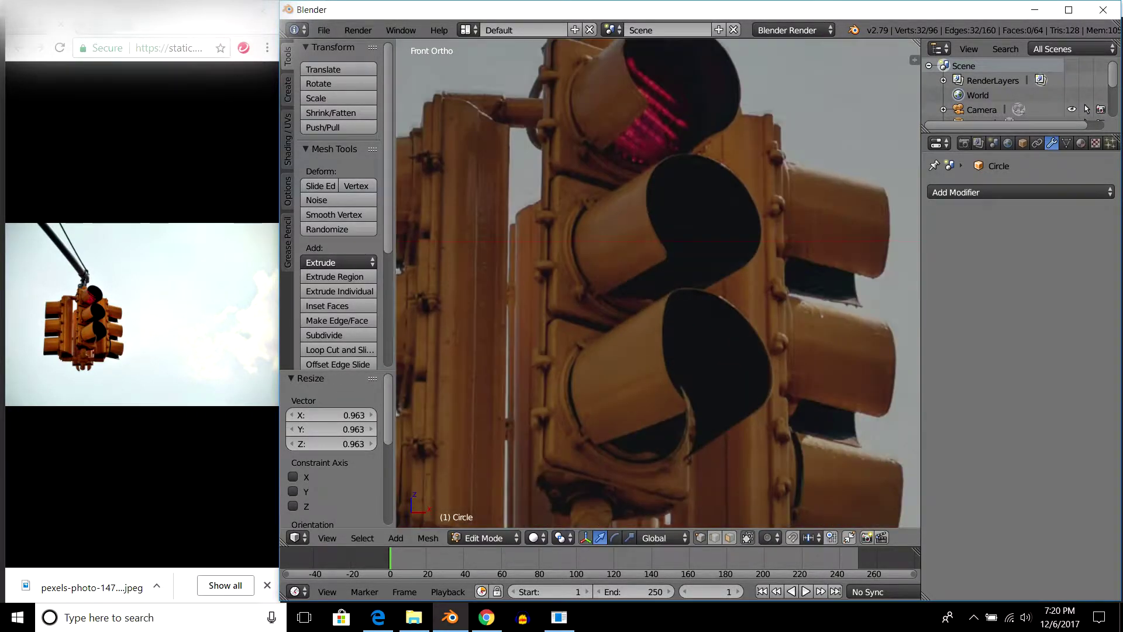
{"action": "scroll", "coordinate": [658, 283], "scroll_direction": "up", "scroll_amount": 2}
{"action": "scroll", "coordinate": [658, 284], "scroll_direction": "down", "scroll_amount": 2}
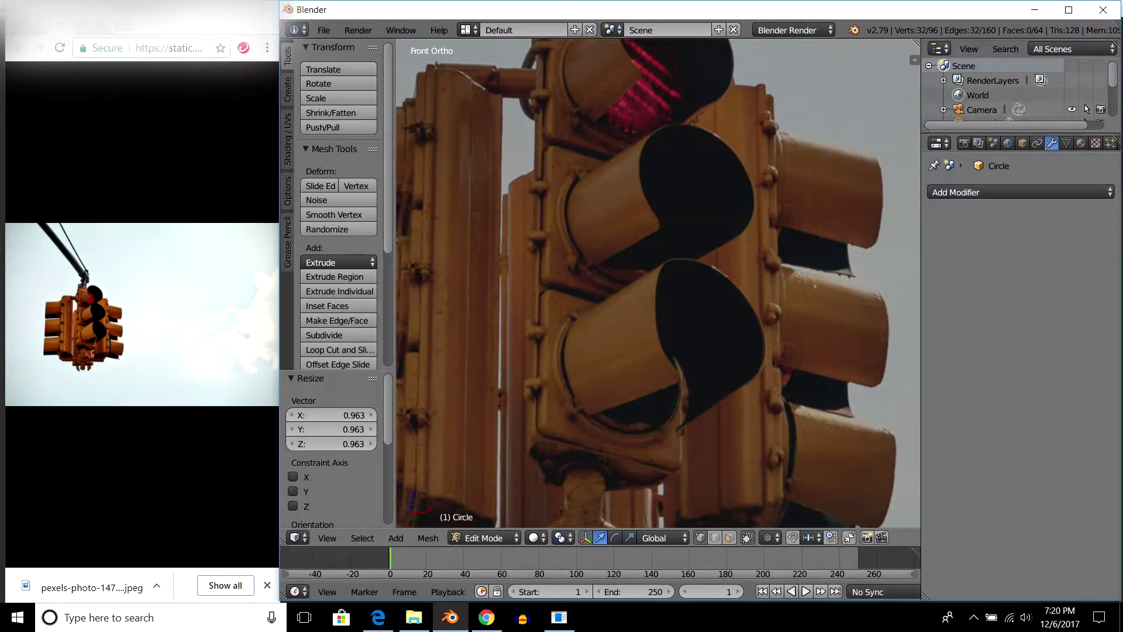
{"action": "scroll", "coordinate": [658, 284], "scroll_direction": "down", "scroll_amount": 3}
{"action": "mouse_move", "coordinate": [658, 283]}
{"action": "middle_mouse_down"}
{"action": "mouse_move", "coordinate": [690, 275]}
{"action": "mouse_move", "coordinate": [658, 234]}
{"action": "middle_mouse_up"}
{"action": "scroll", "coordinate": [658, 283], "scroll_direction": "up", "scroll_amount": 2}
{"action": "scroll", "coordinate": [658, 284], "scroll_direction": "up", "scroll_amount": 2}
{"action": "scroll", "coordinate": [658, 284], "scroll_direction": "up", "scroll_amount": 2}
{"action": "mouse_move", "coordinate": [658, 283]}
{"action": "middle_mouse_down"}
{"action": "mouse_move", "coordinate": [658, 245]}
{"action": "mouse_move", "coordinate": [658, 304]}
{"action": "mouse_move", "coordinate": [684, 270]}
{"action": "middle_mouse_up"}
Extrude the ring upward twice to raise a cylindrical wall.
{"action": "key", "text": "e"}
{"action": "left_click", "coordinate": [658, 176]}
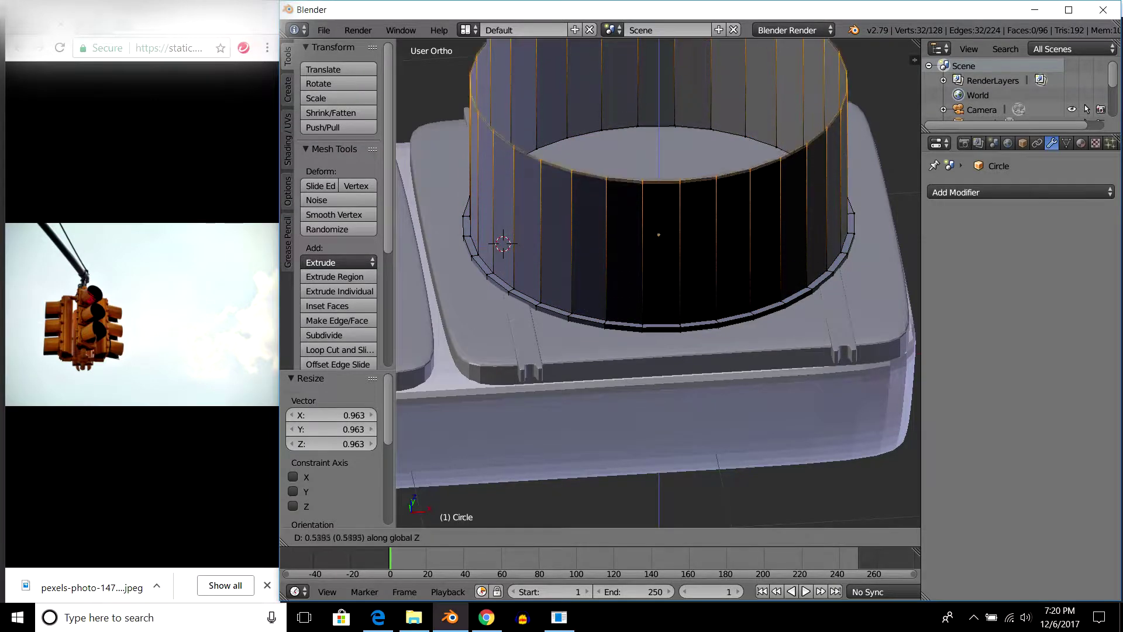
{"action": "middle_click_drag", "start_coordinate": [658, 175], "coordinate": [658, 117]}
{"action": "key", "text": "KP_1"}
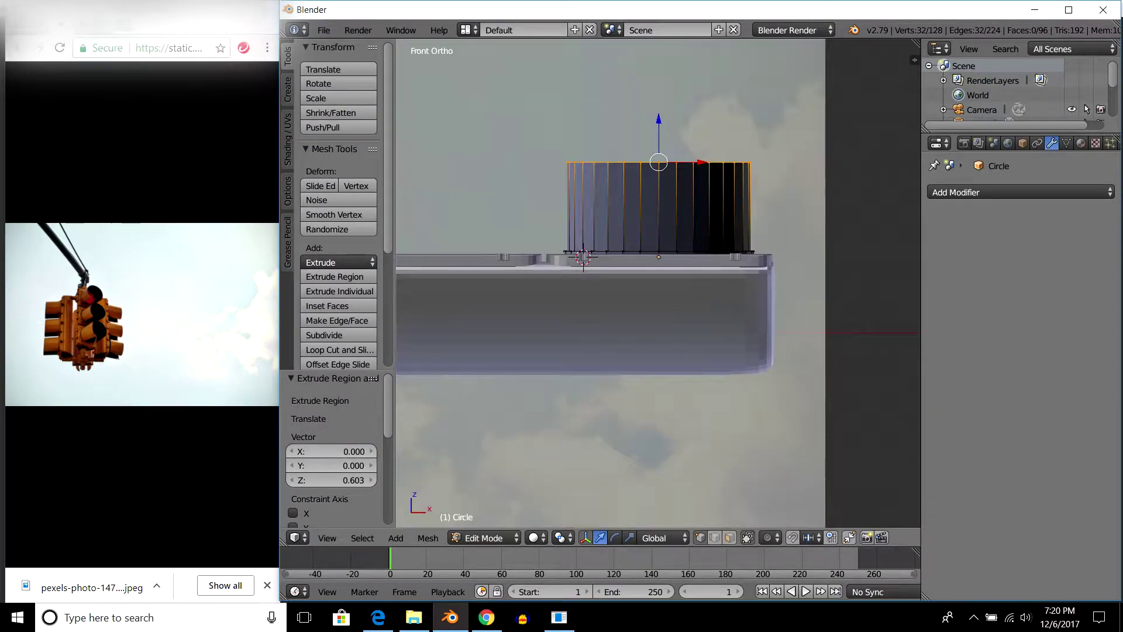
{"action": "key", "text": "e"}
{"action": "left_click", "coordinate": [659, 175]}
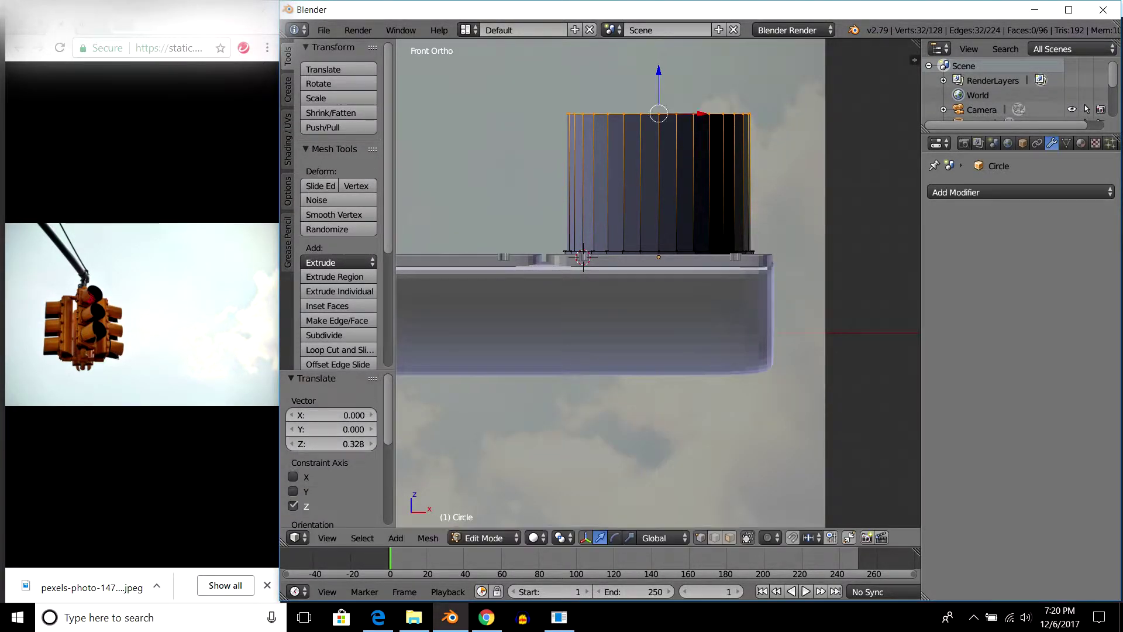
{"action": "scroll", "coordinate": [658, 284], "scroll_direction": "down", "scroll_amount": 5}
{"action": "scroll", "coordinate": [659, 286], "scroll_direction": "up", "scroll_amount": 2}
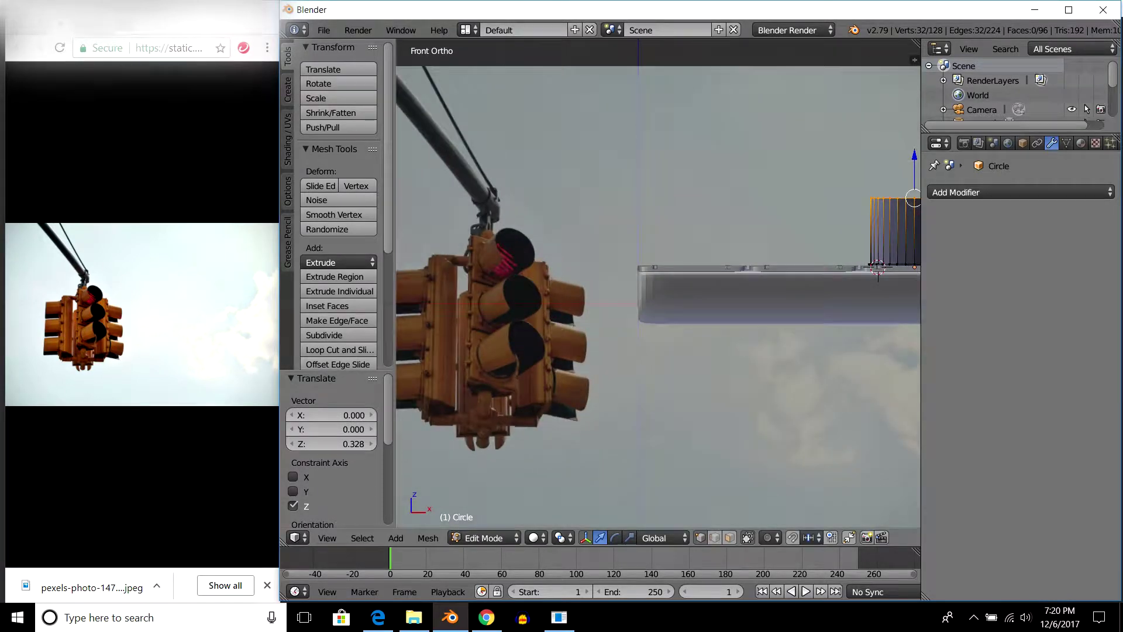
{"action": "middle_click_drag", "start_coordinate": [659, 284], "coordinate": [539, 356], "text": "shift"}
Move the top ring down along Z to 0.164 and return to Object Mode.
{"action": "key", "text": "g"}
{"action": "key", "text": "z"}
{"action": "key", "text": "Return"}
{"action": "middle_click_drag", "start_coordinate": [658, 351], "coordinate": [585, 304]}
{"action": "key", "text": "Tab"}
{"action": "scroll", "coordinate": [655, 351], "scroll_direction": "up", "scroll_amount": 2}
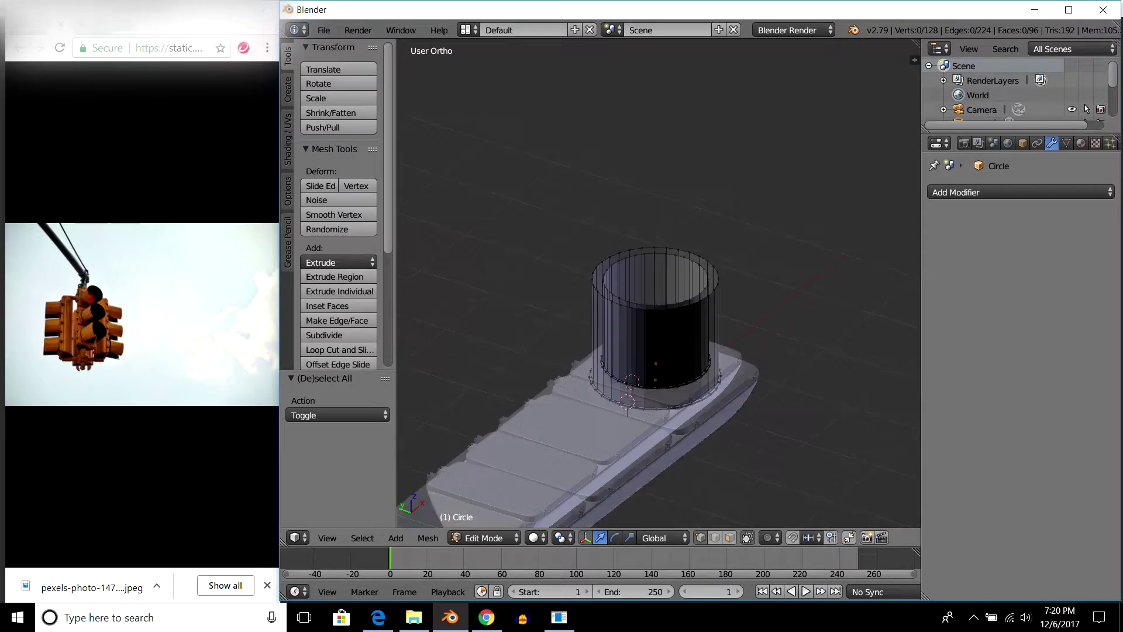
{"action": "scroll", "coordinate": [655, 351], "scroll_direction": "up", "scroll_amount": 1}
{"action": "mouse_move", "coordinate": [659, 283]}
{"action": "middle_mouse_down"}
{"action": "mouse_move", "coordinate": [658, 258]}
{"action": "mouse_move", "coordinate": [659, 293]}
{"action": "mouse_move", "coordinate": [658, 261]}
{"action": "mouse_move", "coordinate": [621, 304]}
{"action": "middle_mouse_up"}
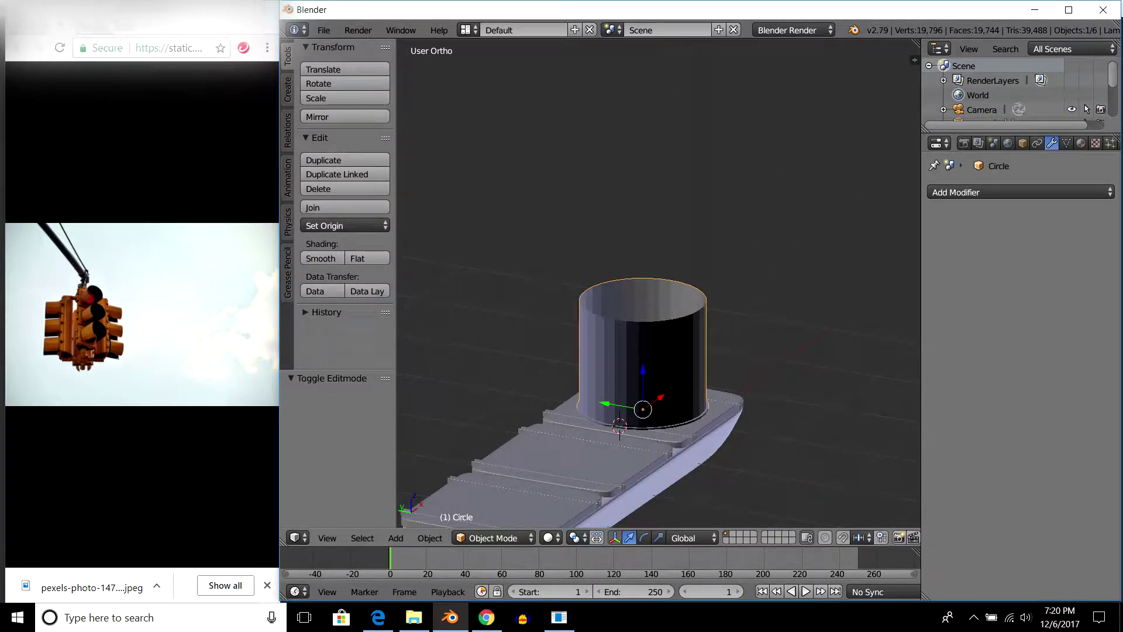
Select the whole cylinder mesh, exit to Object Mode and compare it with the reference in front view.
{"action": "key", "text": "Tab"}
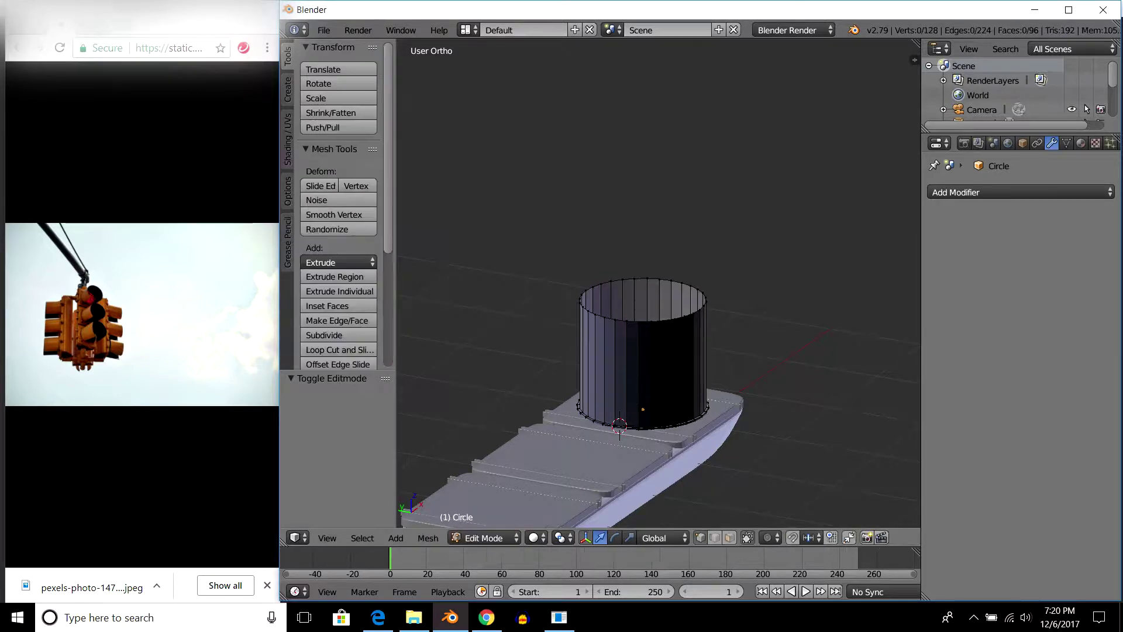
{"action": "middle_click_drag", "start_coordinate": [658, 260], "coordinate": [620, 266]}
{"action": "key", "text": "a"}
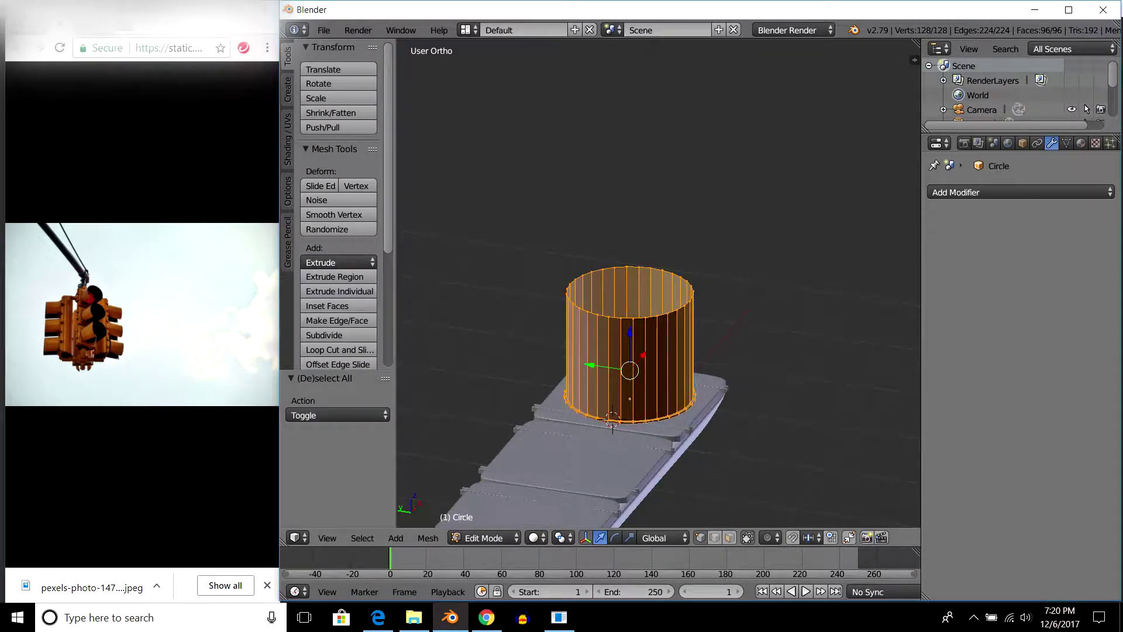
{"action": "key", "text": "Tab"}
{"action": "mouse_move", "coordinate": [658, 264]}
{"action": "middle_mouse_down"}
{"action": "mouse_move", "coordinate": [632, 257]}
{"action": "mouse_move", "coordinate": [649, 266]}
{"action": "mouse_move", "coordinate": [637, 304]}
{"action": "middle_mouse_up"}
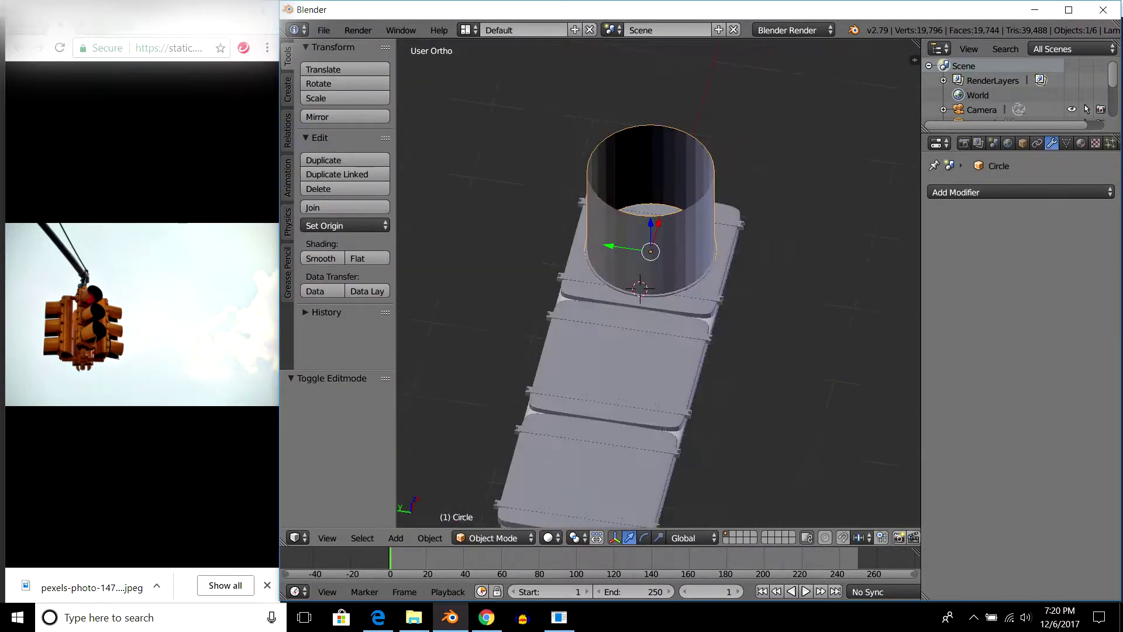
{"action": "scroll", "coordinate": [637, 304], "scroll_direction": "up", "scroll_amount": 2}
{"action": "scroll", "coordinate": [638, 304], "scroll_direction": "up", "scroll_amount": 1}
{"action": "key", "text": "KP_1"}
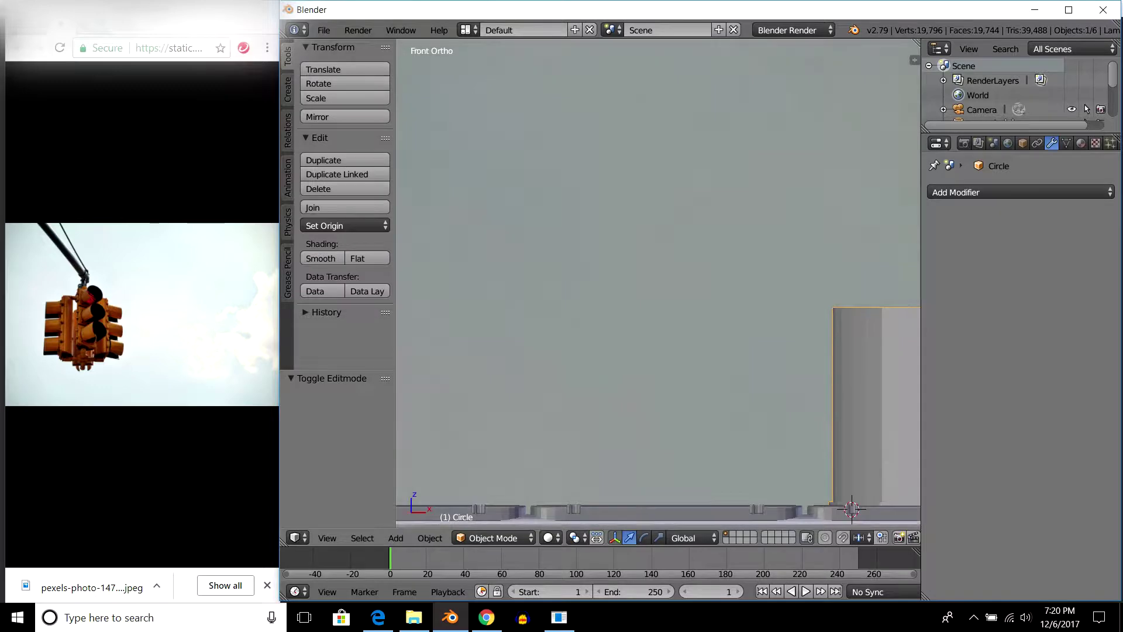
{"action": "scroll", "coordinate": [658, 284], "scroll_direction": "up", "scroll_amount": 1}
{"action": "middle_click_drag", "start_coordinate": [659, 328], "coordinate": [659, 228], "text": "shift"}
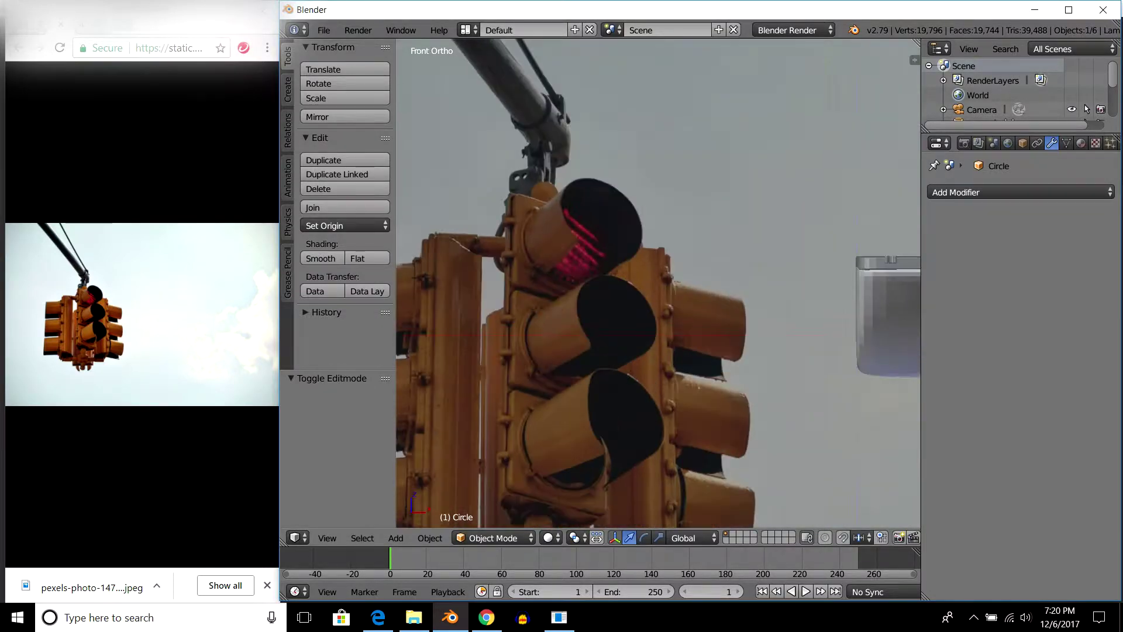
Enter Edit Mode on the cylinder and deselect all of its mesh.
{"action": "middle_click_drag", "start_coordinate": [658, 281], "coordinate": [631, 222]}
{"action": "key", "text": "Tab"}
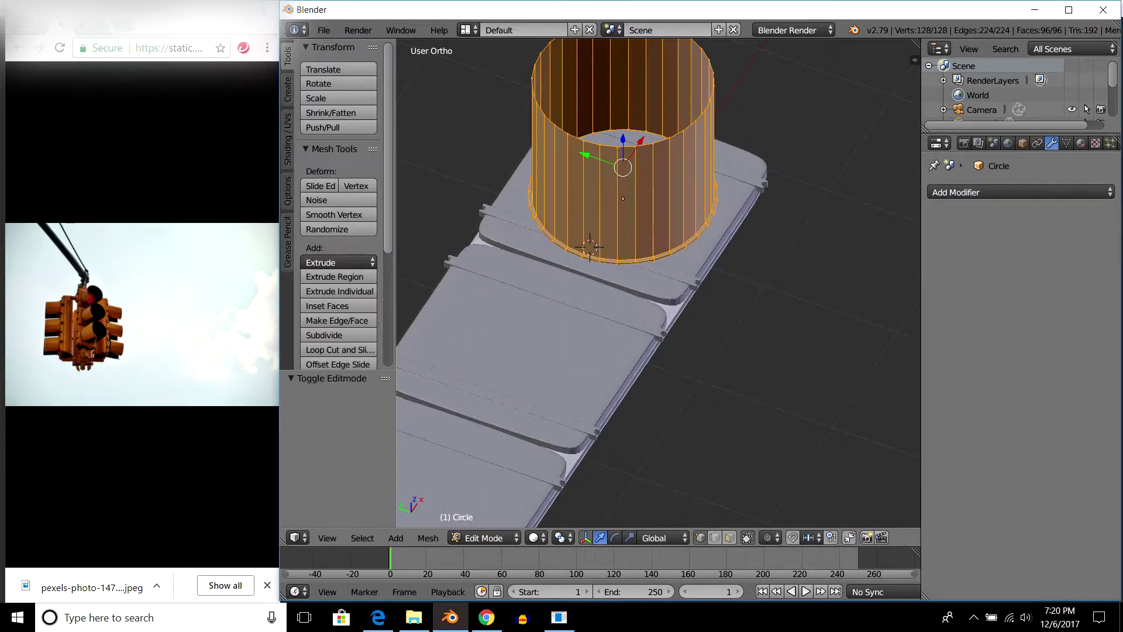
{"action": "scroll", "coordinate": [658, 284], "scroll_direction": "up", "scroll_amount": 3}
{"action": "key", "text": "KP_7"}
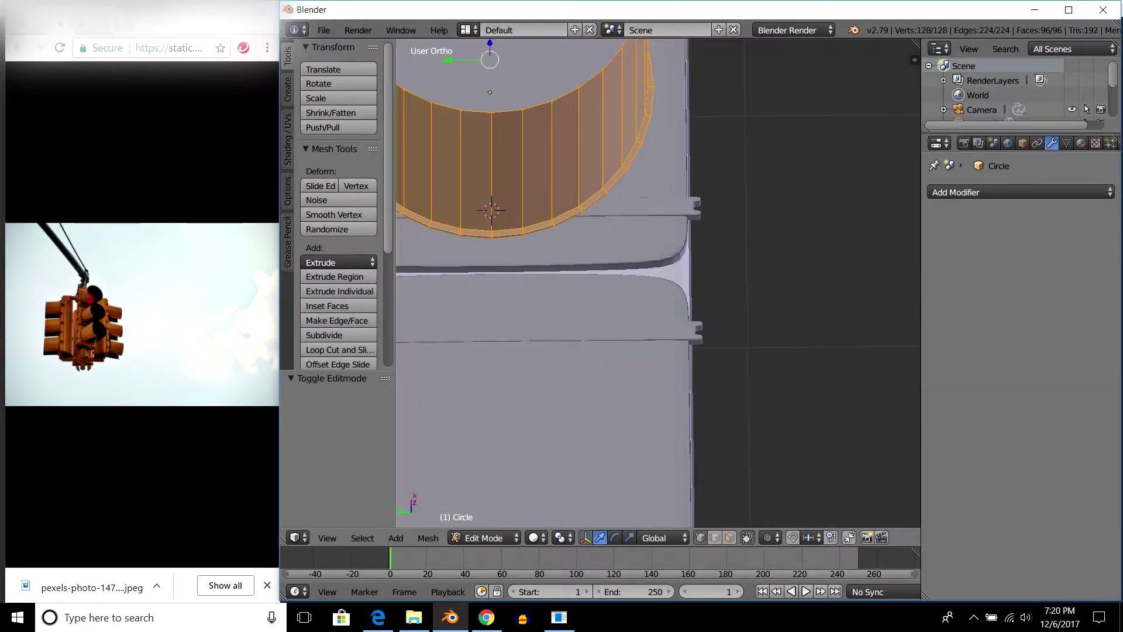
{"action": "key", "text": "a"}
{"action": "middle_click_drag", "start_coordinate": [658, 281], "coordinate": [642, 243]}
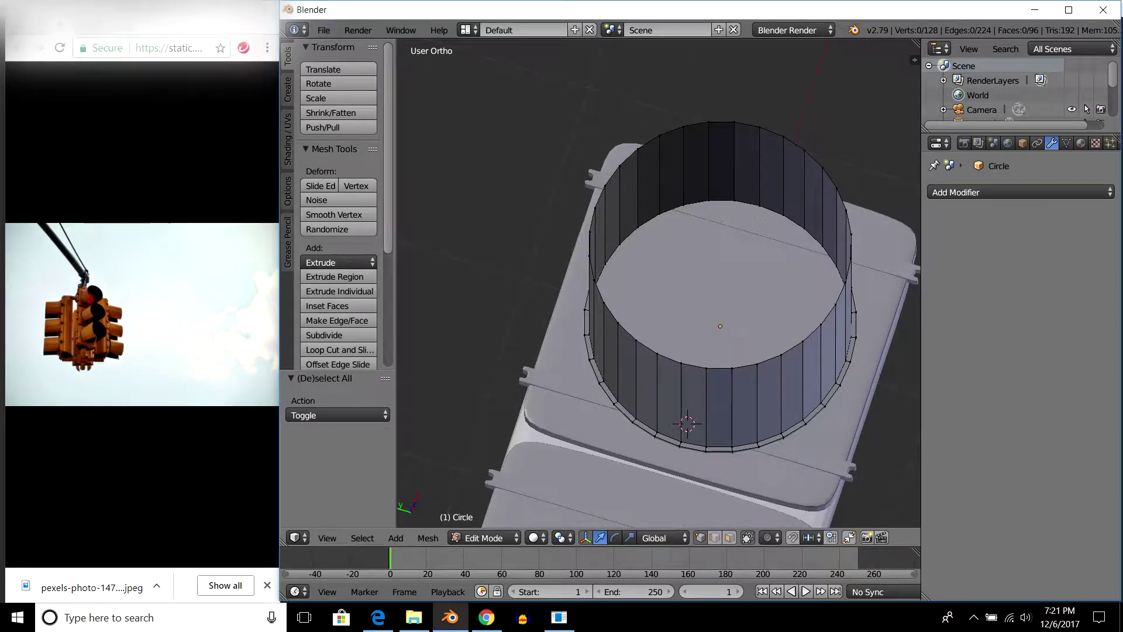
{"action": "mouse_move", "coordinate": [658, 283]}
{"action": "middle_mouse_down"}
{"action": "mouse_move", "coordinate": [656, 246]}
{"action": "mouse_move", "coordinate": [653, 304]}
{"action": "middle_mouse_up"}
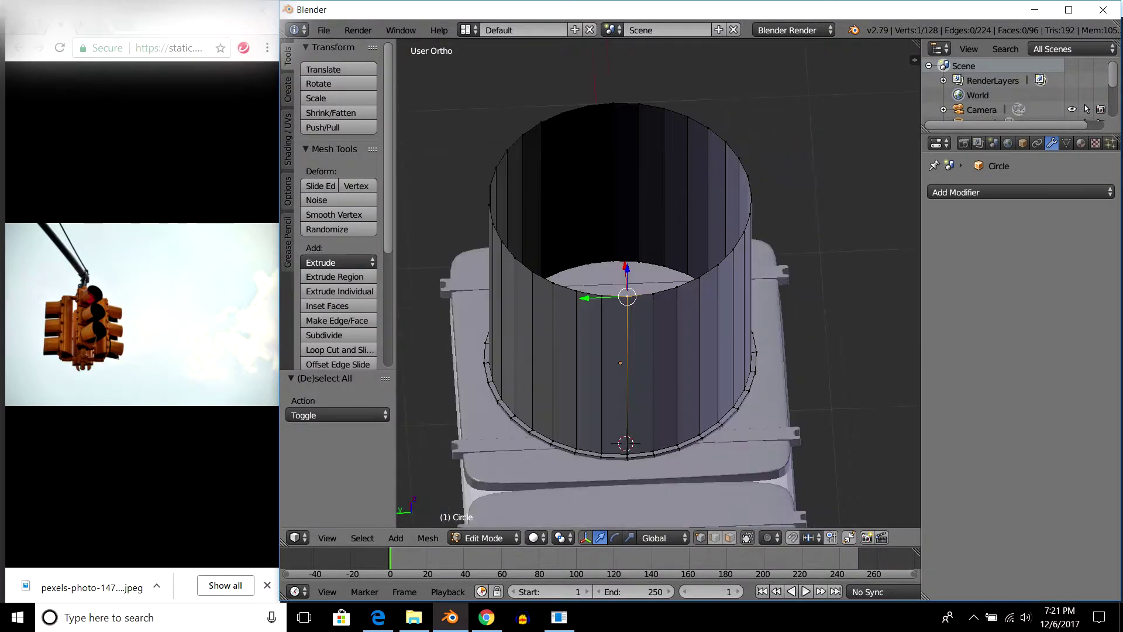
{"action": "scroll", "coordinate": [652, 304], "scroll_direction": "up", "scroll_amount": 3}
Select the front rim vertices and delete them to cut the wall open, back in Object Mode.
{"action": "right_click", "coordinate": [647, 304], "text": "shift"}
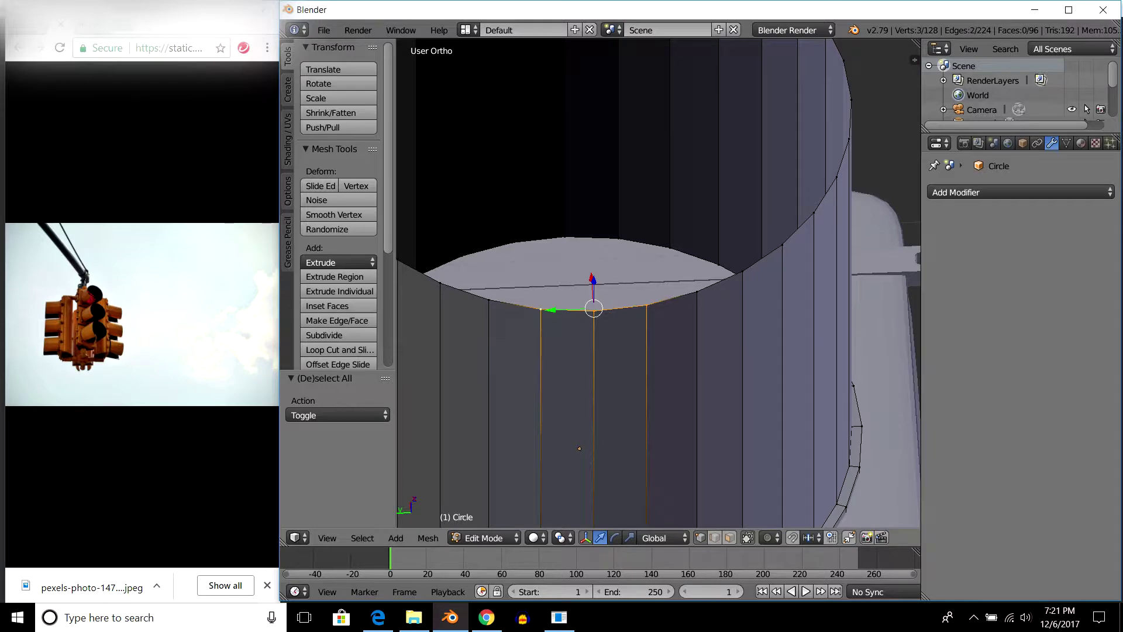
{"action": "scroll", "coordinate": [658, 281], "scroll_direction": "down", "scroll_amount": 4}
{"action": "mouse_move", "coordinate": [658, 281]}
{"action": "middle_mouse_down"}
{"action": "mouse_move", "coordinate": [658, 246]}
{"action": "mouse_move", "coordinate": [658, 257]}
{"action": "middle_mouse_up"}
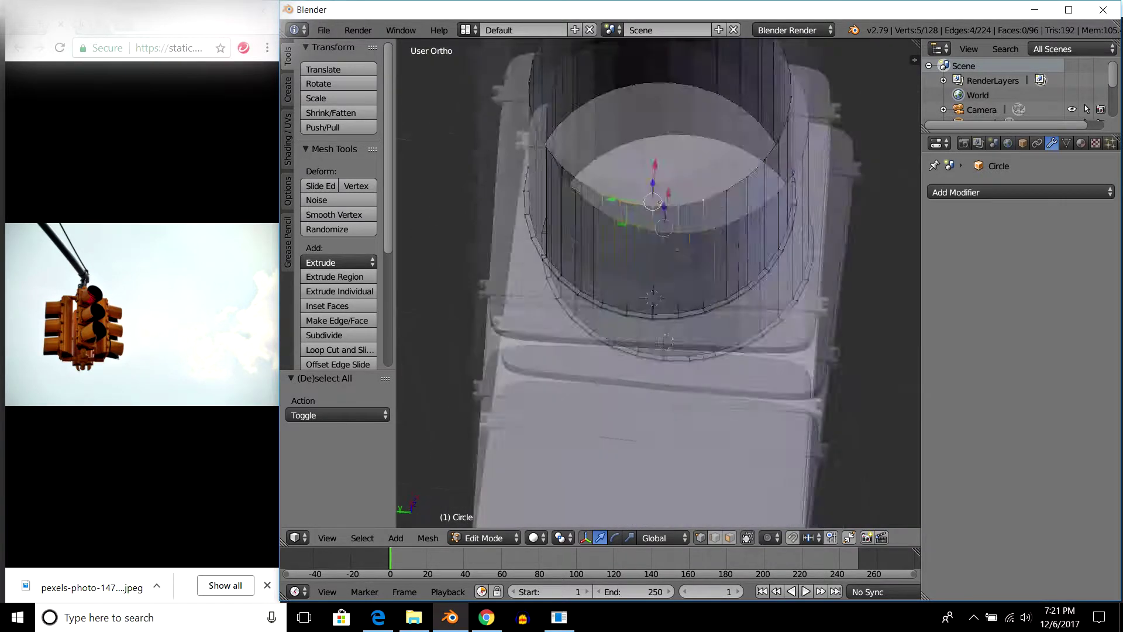
{"action": "right_click", "coordinate": [724, 259], "text": "shift"}
{"action": "key", "text": "x"}
{"action": "left_click", "coordinate": [509, 199]}
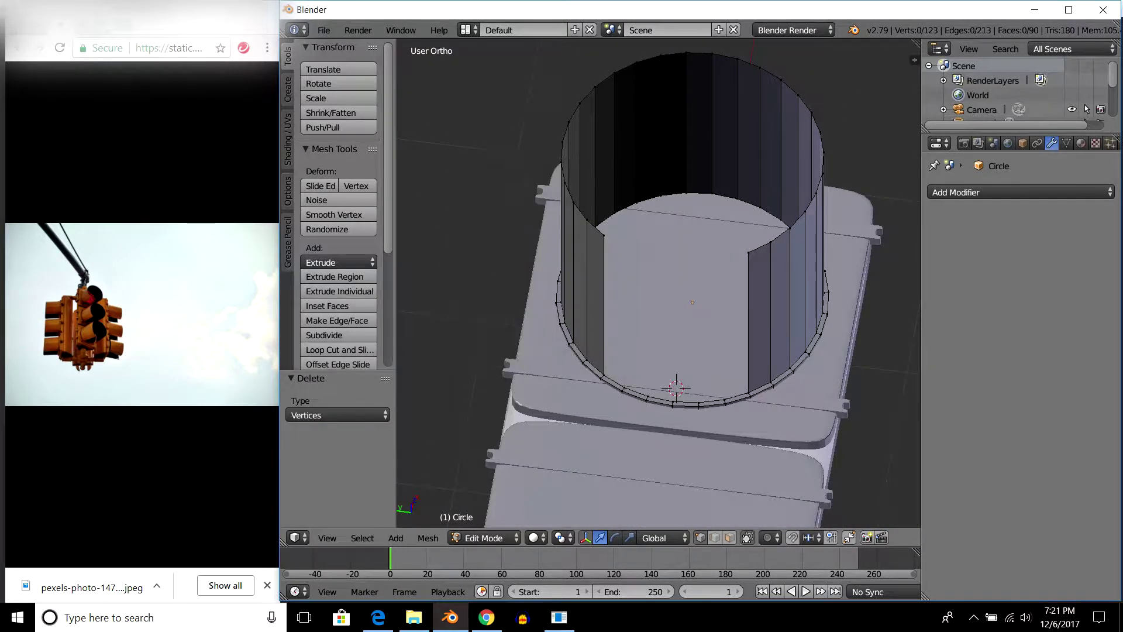
{"action": "key", "text": "Tab"}
{"action": "scroll", "coordinate": [658, 280], "scroll_direction": "down", "scroll_amount": 3}
{"action": "mouse_move", "coordinate": [658, 281]}
{"action": "middle_mouse_down"}
{"action": "mouse_move", "coordinate": [659, 246]}
{"action": "mouse_move", "coordinate": [691, 270]}
{"action": "mouse_move", "coordinate": [658, 258]}
{"action": "mouse_move", "coordinate": [658, 223]}
{"action": "mouse_move", "coordinate": [658, 328]}
{"action": "mouse_move", "coordinate": [658, 287]}
{"action": "middle_mouse_up"}
{"action": "key", "text": "a"}
{"action": "scroll", "coordinate": [659, 281], "scroll_direction": "up", "scroll_amount": 3}
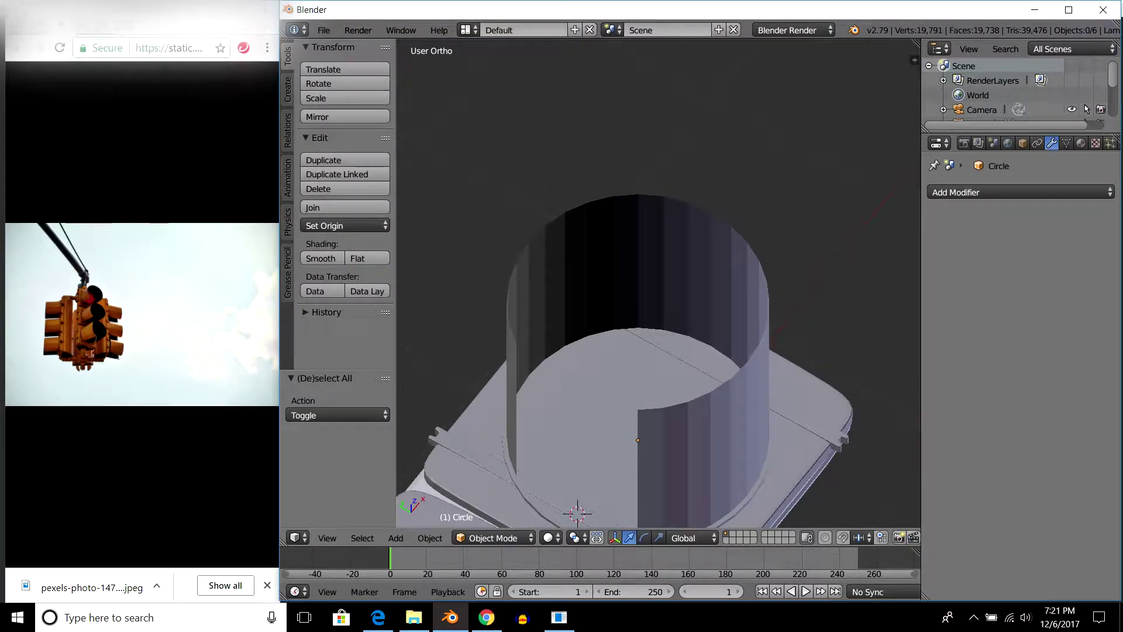
Add a Solidify modifier with 0.025 thickness to the cut-open cylinder.
{"action": "key", "text": "ctrl+z"}
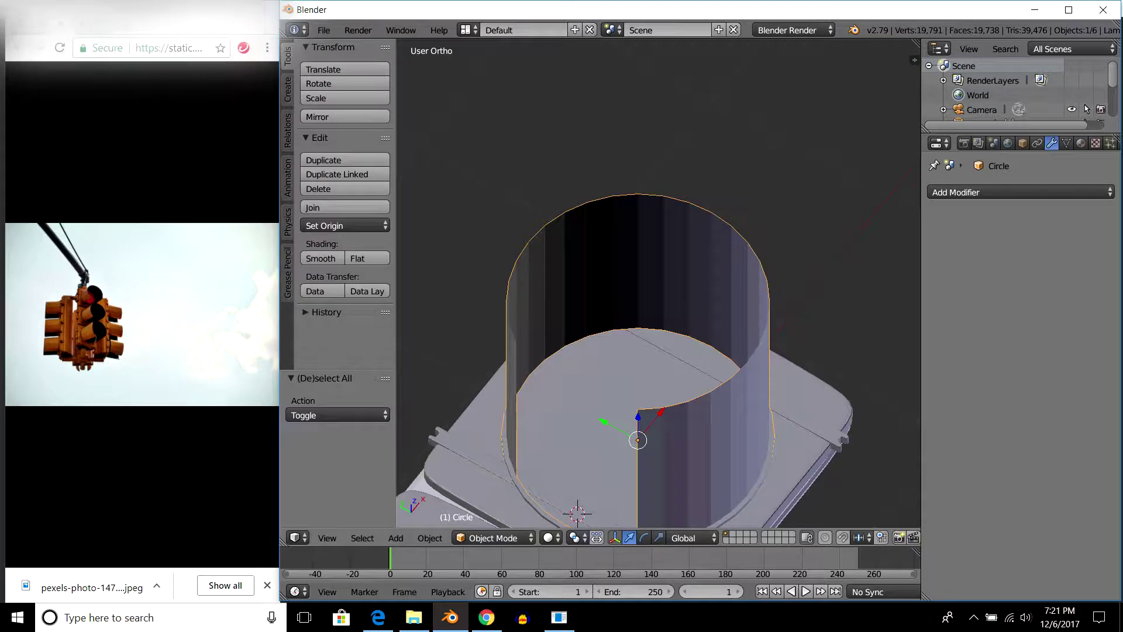
{"action": "left_click", "coordinate": [1021, 191]}
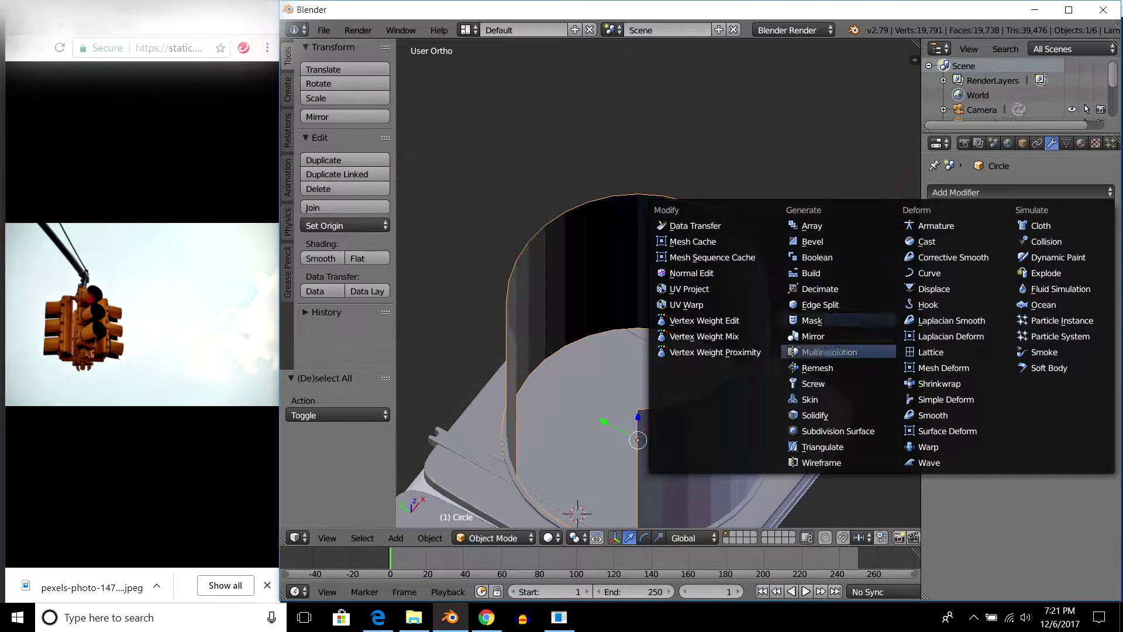
{"action": "left_click", "coordinate": [815, 414]}
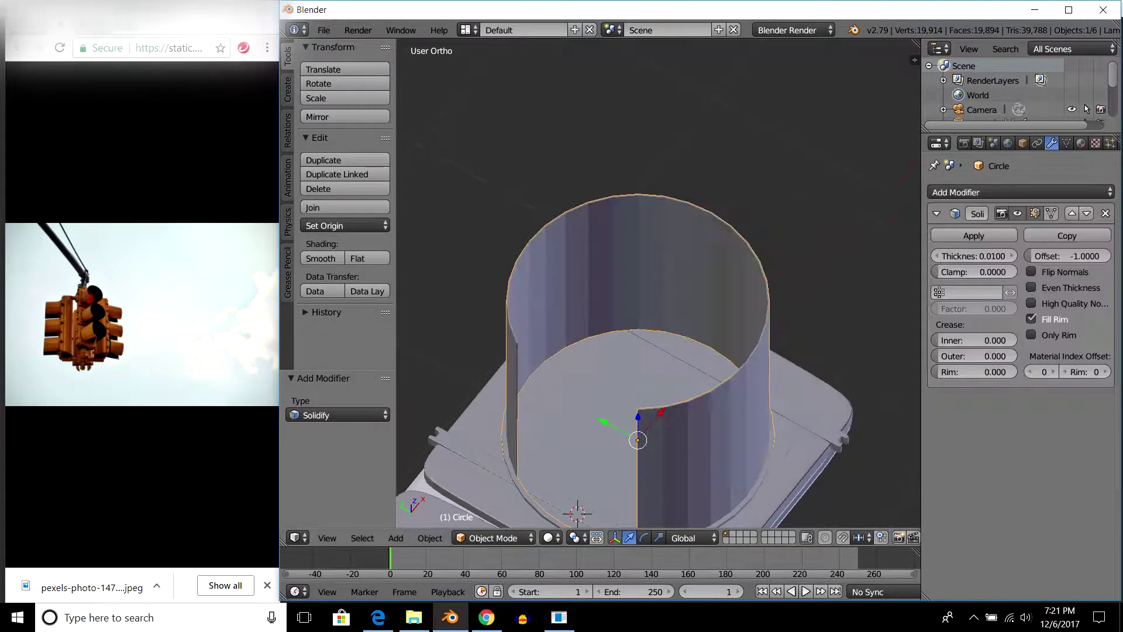
{"action": "middle_click_drag", "start_coordinate": [659, 322], "coordinate": [658, 263]}
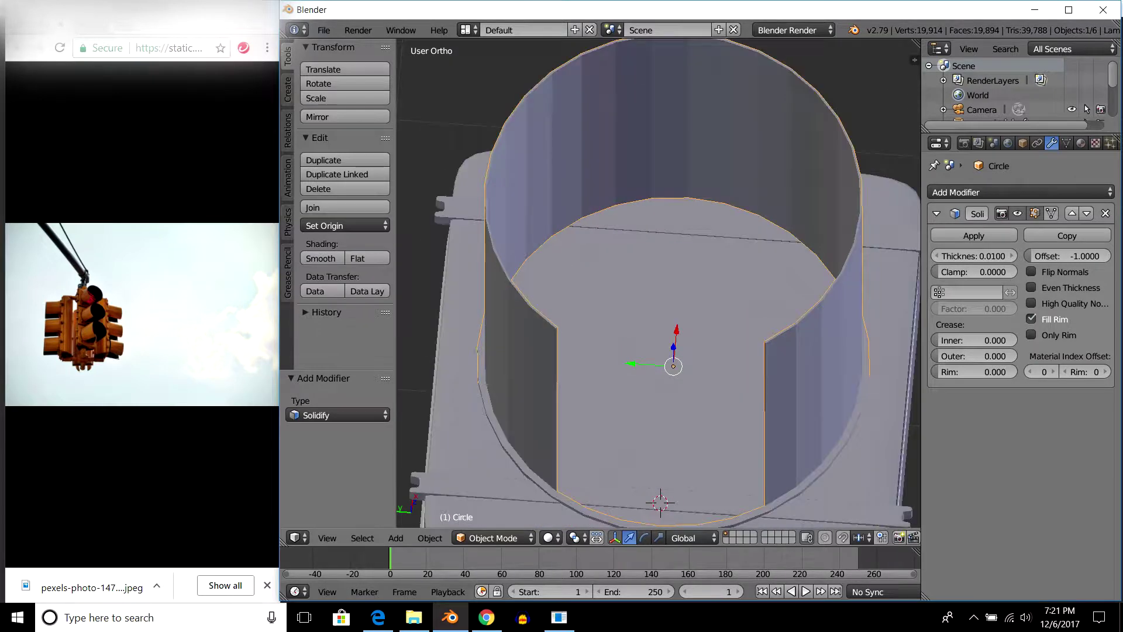
{"action": "left_click", "coordinate": [973, 255]}
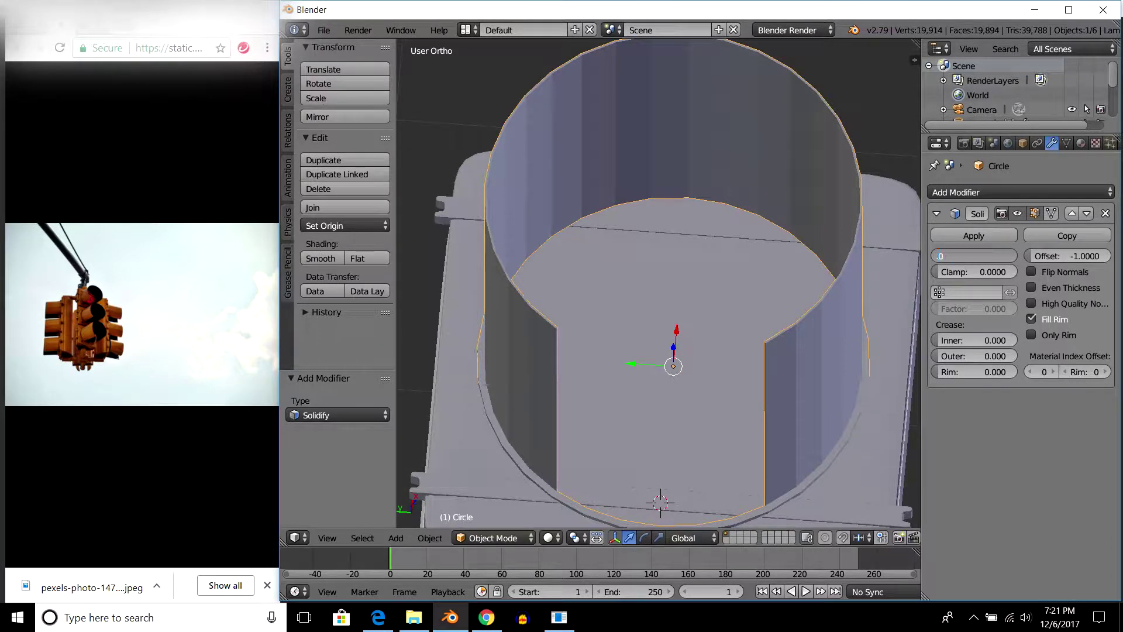
{"action": "type", "text": ".025"}
{"action": "key", "text": "Return"}
{"action": "middle_click_drag", "start_coordinate": [659, 280], "coordinate": [731, 328]}
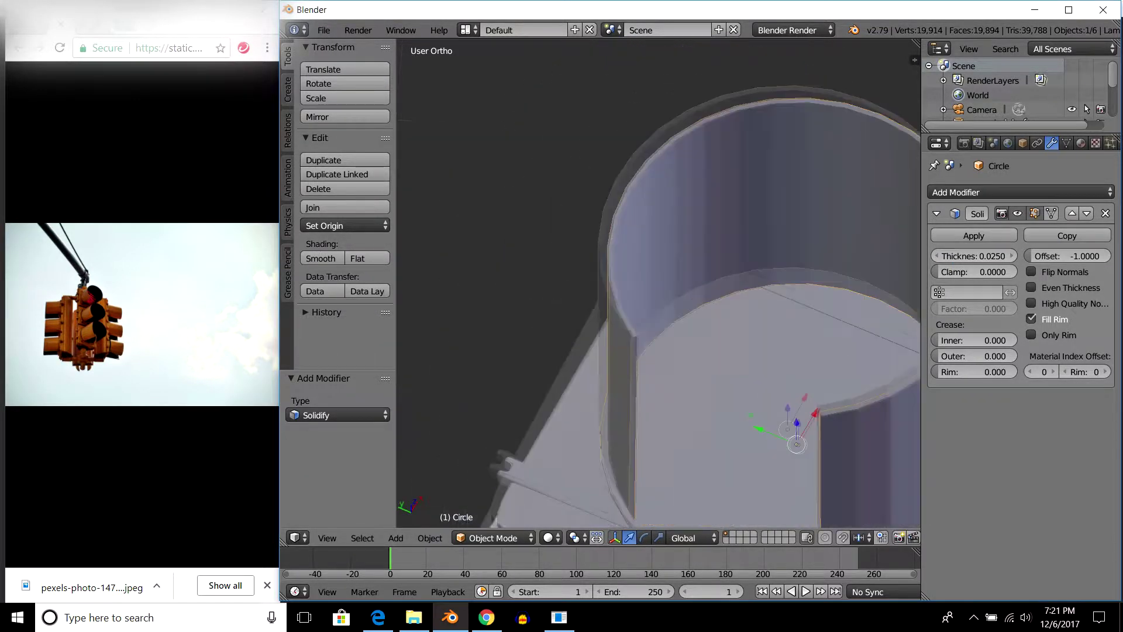
{"action": "left_click", "coordinate": [937, 213]}
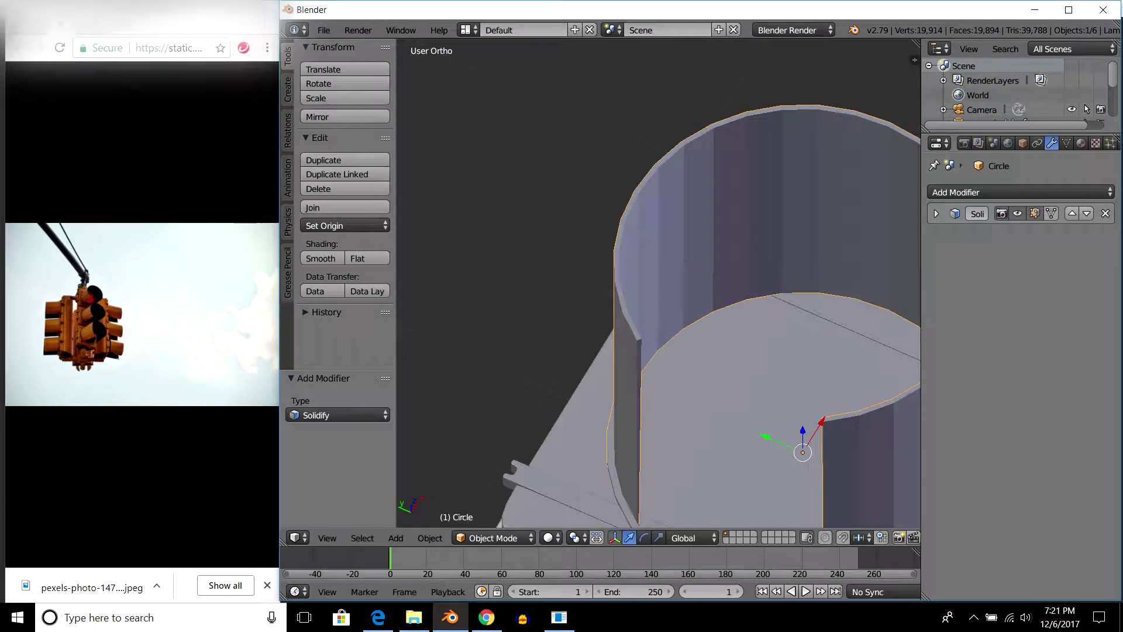
Add a level-2 Subdivision Surface modifier and shade the visor smooth.
{"action": "left_click", "coordinate": [1021, 191]}
{"action": "left_click", "coordinate": [837, 430]}
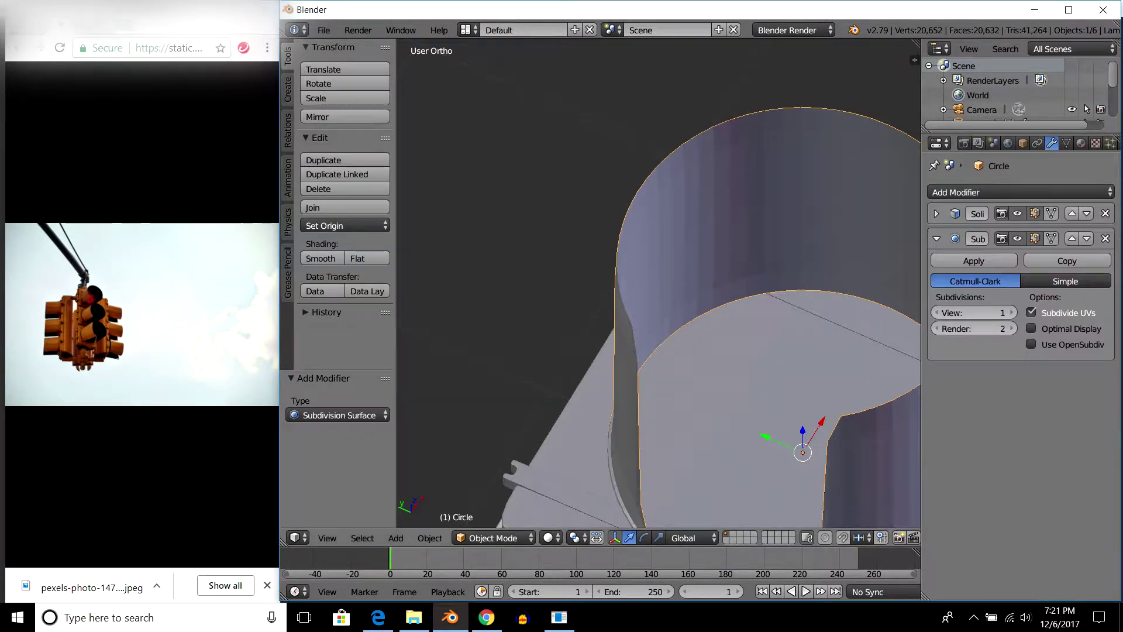
{"action": "scroll", "coordinate": [658, 284], "scroll_direction": "down", "scroll_amount": 4}
{"action": "middle_click_drag", "start_coordinate": [658, 281], "coordinate": [658, 245]}
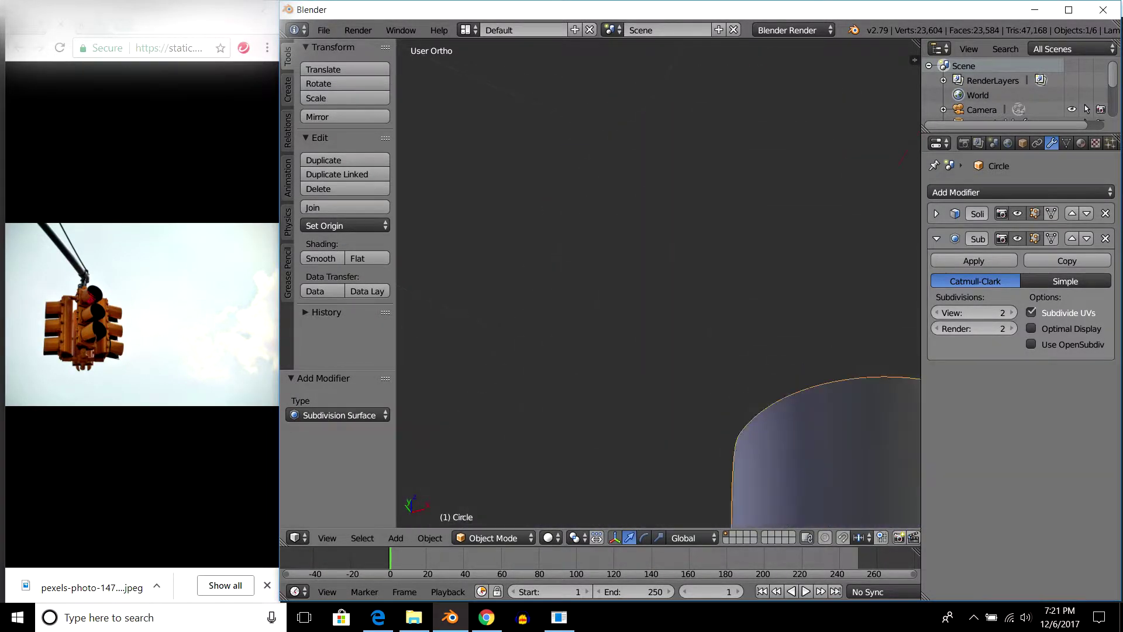
{"action": "left_click", "coordinate": [321, 258]}
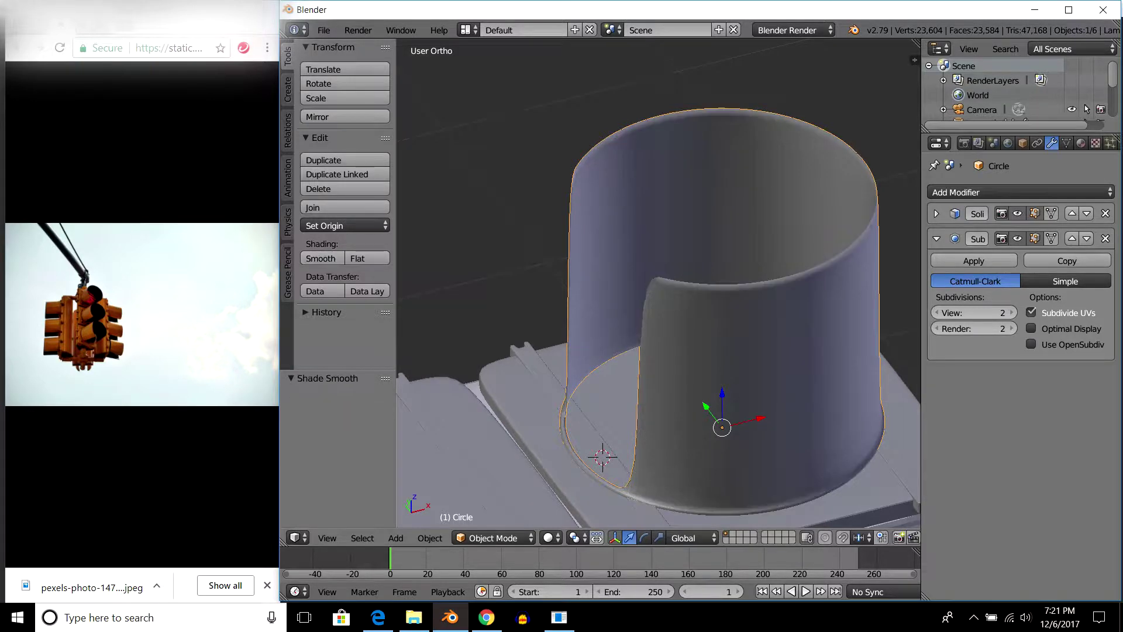
{"action": "middle_click_drag", "start_coordinate": [658, 281], "coordinate": [611, 275]}
{"action": "key", "text": "Tab"}
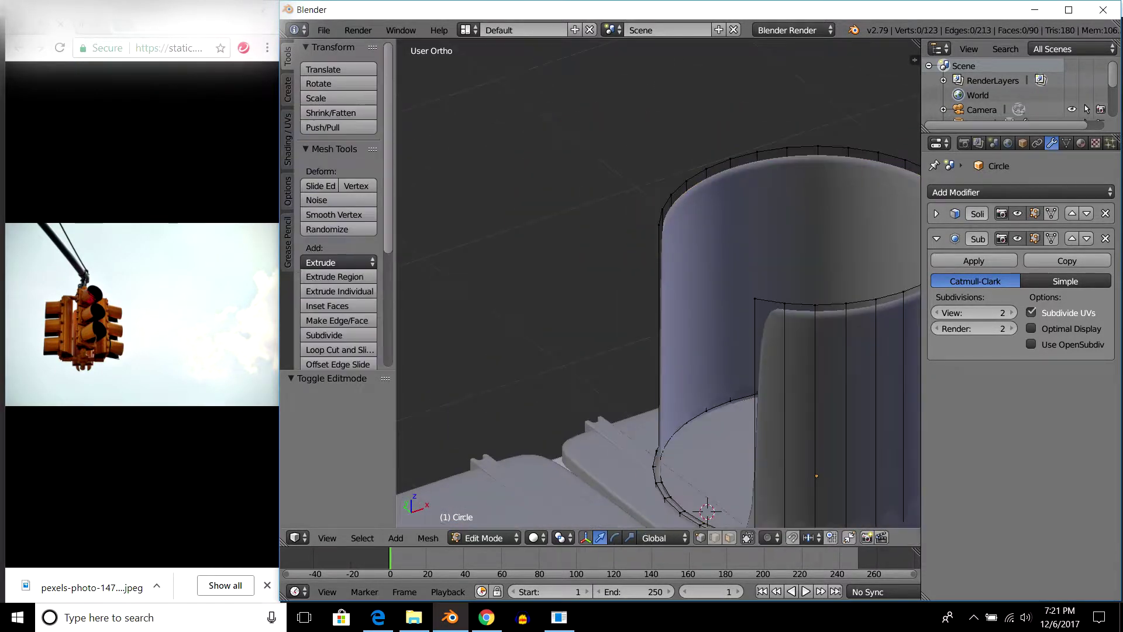
Add a loop cut on the visor wall and slide it up near the top rim.
{"action": "scroll", "coordinate": [658, 284], "scroll_direction": "up", "scroll_amount": 3}
{"action": "middle_click_drag", "start_coordinate": [658, 281], "coordinate": [608, 328]}
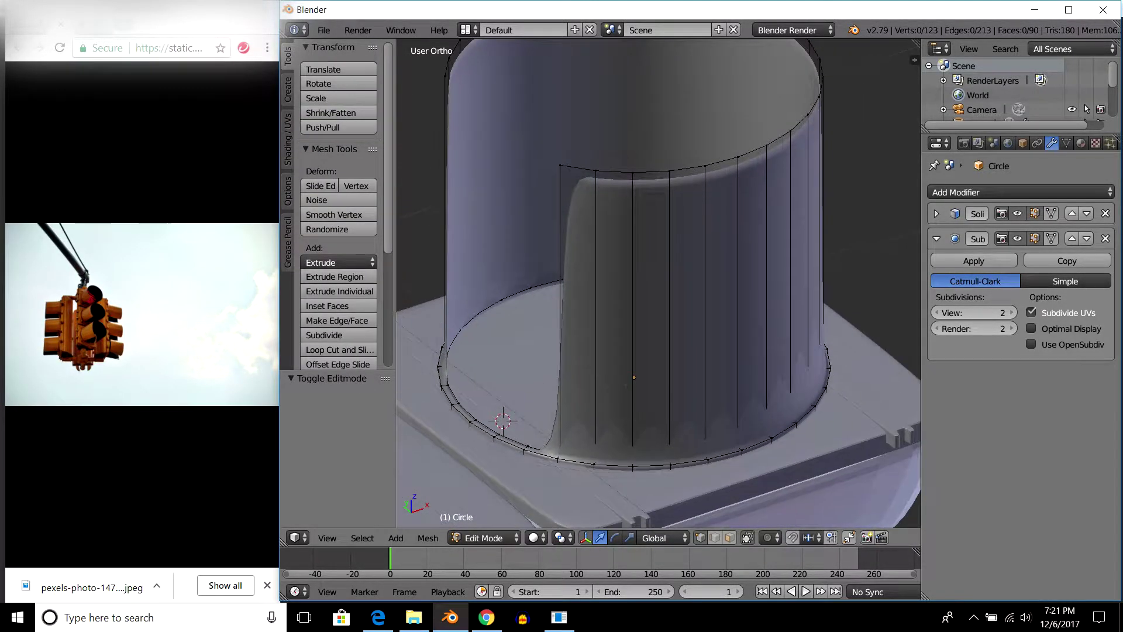
{"action": "key", "text": "ctrl+r"}
{"action": "left_click", "coordinate": [632, 316]}
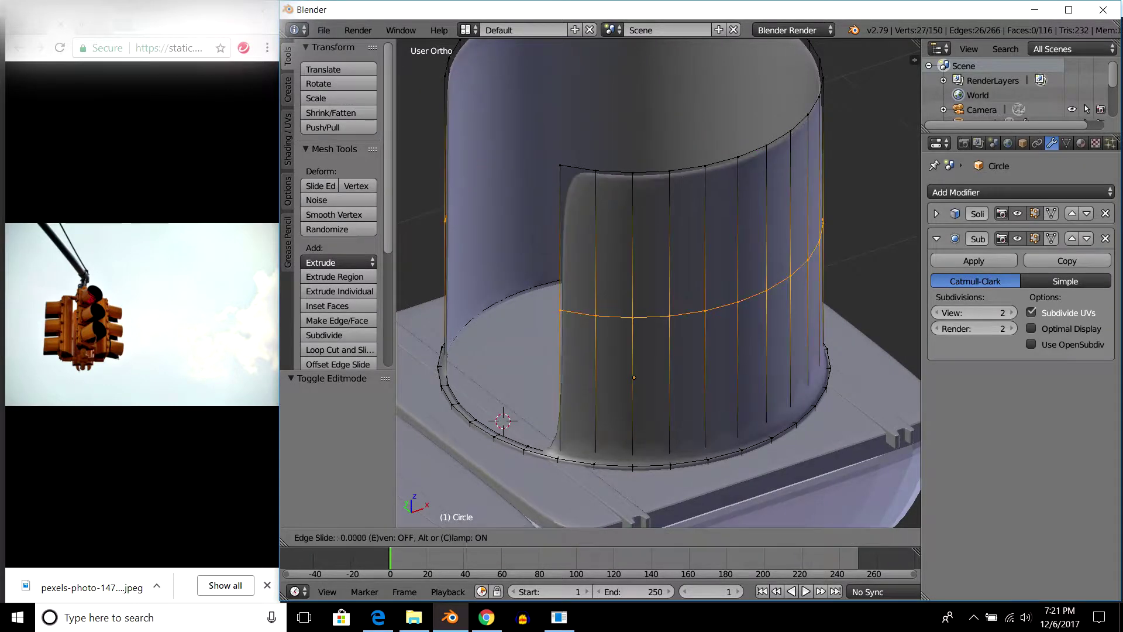
{"action": "left_click", "coordinate": [632, 196]}
{"action": "key", "text": "Tab"}
{"action": "key", "text": "Tab"}
{"action": "scroll", "coordinate": [658, 284], "scroll_direction": "up", "scroll_amount": 2}
{"action": "scroll", "coordinate": [658, 283], "scroll_direction": "up", "scroll_amount": 2}
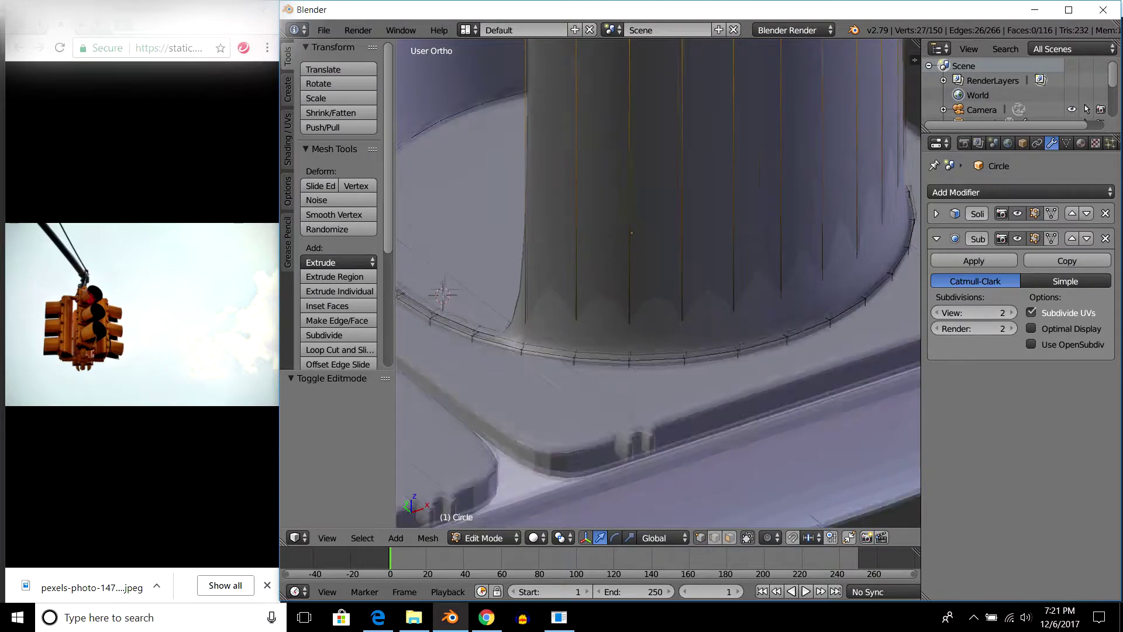
{"action": "scroll", "coordinate": [658, 284], "scroll_direction": "up", "scroll_amount": 2}
{"action": "scroll", "coordinate": [658, 284], "scroll_direction": "up", "scroll_amount": 1}
{"action": "scroll", "coordinate": [658, 284], "scroll_direction": "down", "scroll_amount": 3}
Add three more loop cuts near the visor's base and rim.
{"action": "key", "text": "ctrl+r"}
{"action": "left_click", "coordinate": [666, 175]}
{"action": "key", "text": "Return"}
{"action": "scroll", "coordinate": [658, 284], "scroll_direction": "up", "scroll_amount": 1}
{"action": "scroll", "coordinate": [658, 283], "scroll_direction": "up", "scroll_amount": 2}
{"action": "scroll", "coordinate": [658, 284], "scroll_direction": "up", "scroll_amount": 2}
{"action": "key", "text": "ctrl+r"}
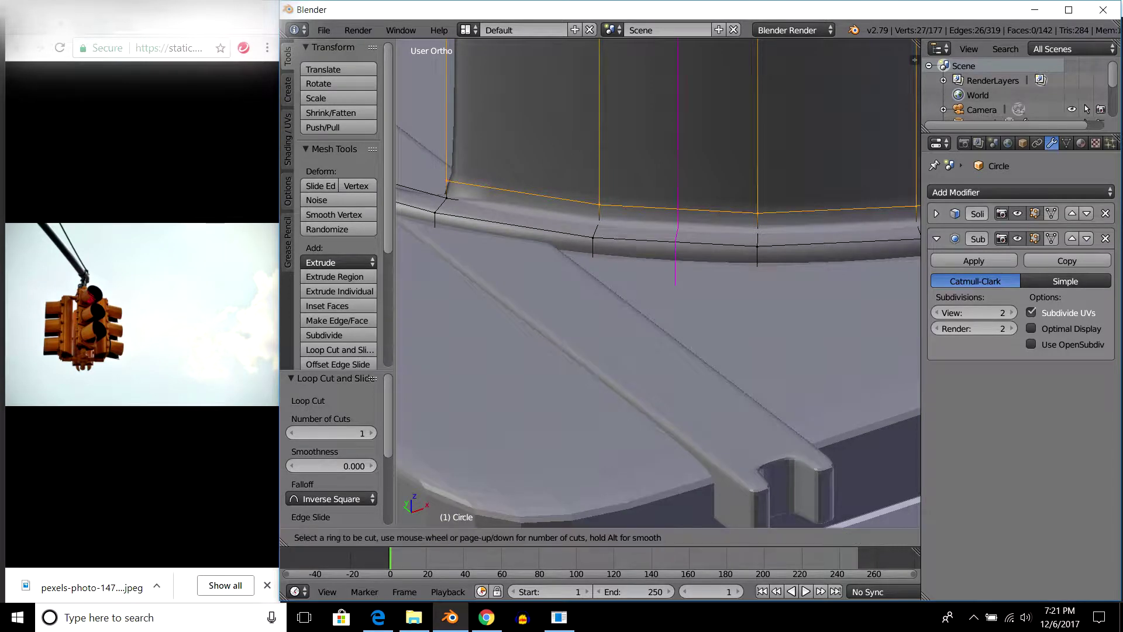
{"action": "left_click", "coordinate": [672, 228]}
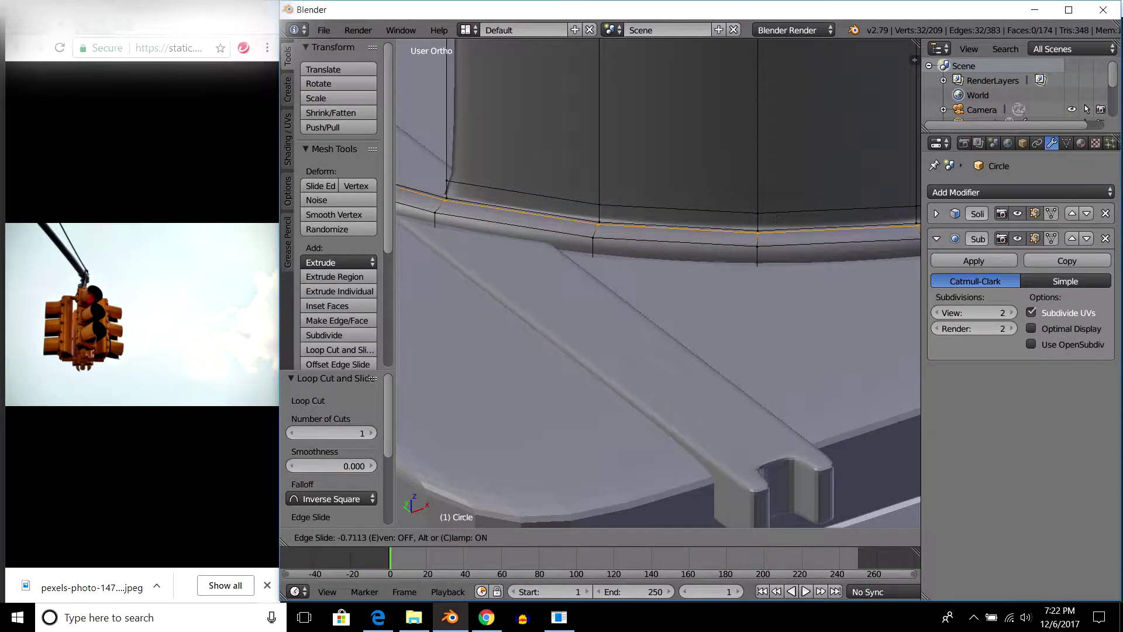
{"action": "key", "text": "Return"}
{"action": "key", "text": "ctrl+r"}
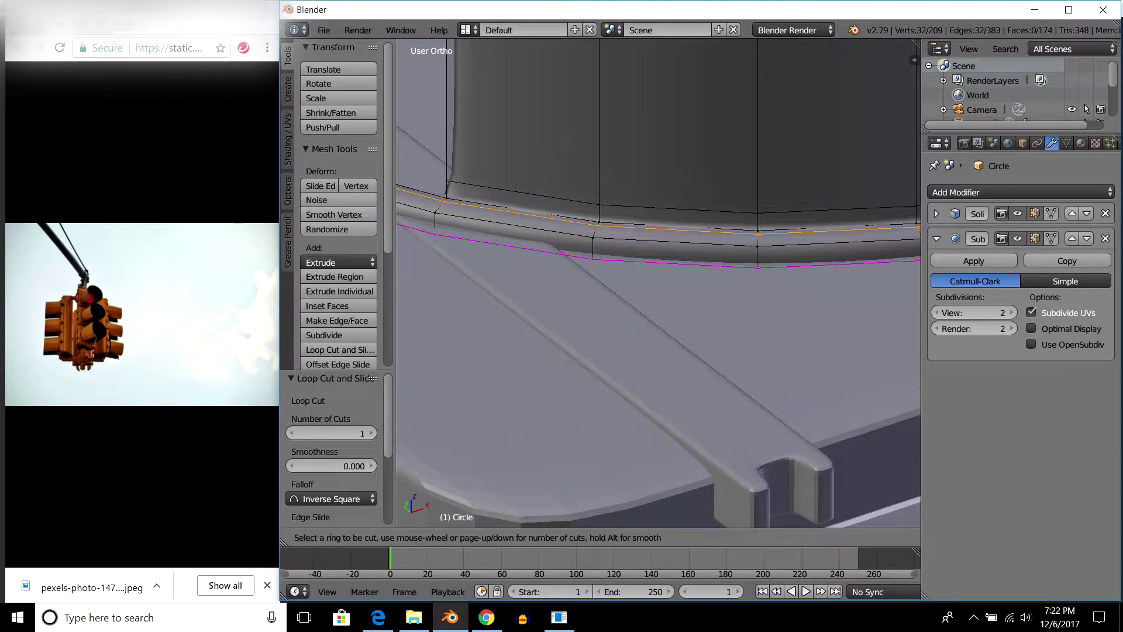
{"action": "left_click", "coordinate": [672, 257]}
{"action": "key", "text": "Return"}
Inspect the new base edge loop from below and return to Object Mode.
{"action": "scroll", "coordinate": [658, 280], "scroll_direction": "up", "scroll_amount": 3}
{"action": "scroll", "coordinate": [658, 284], "scroll_direction": "down", "scroll_amount": 3}
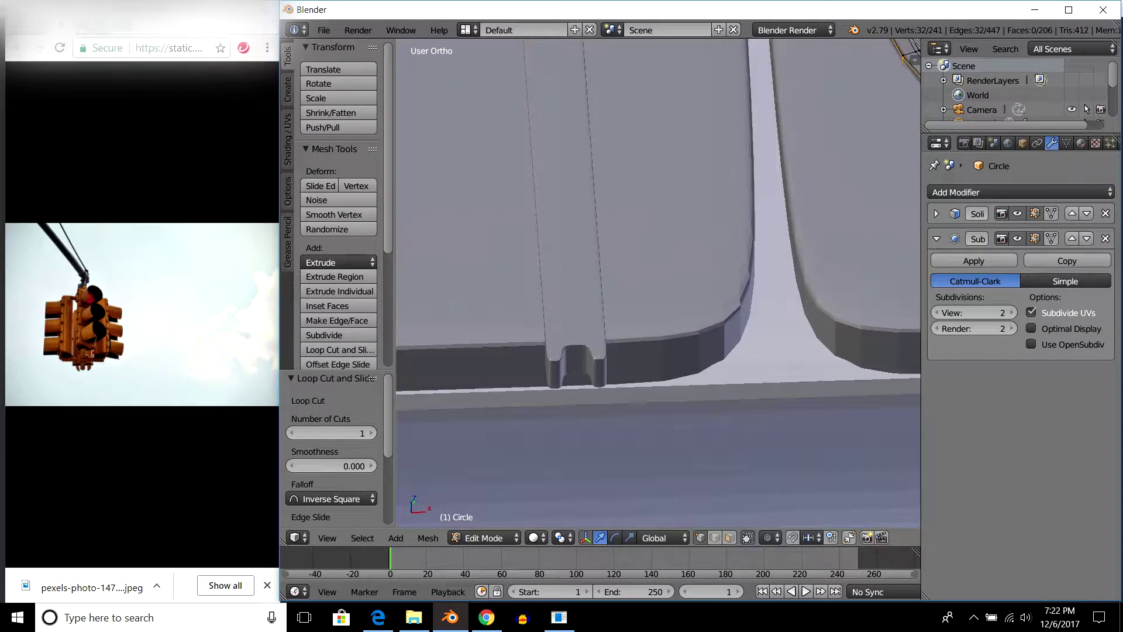
{"action": "mouse_move", "coordinate": [658, 283]}
{"action": "middle_mouse_down"}
{"action": "mouse_move", "coordinate": [702, 205]}
{"action": "mouse_move", "coordinate": [658, 281]}
{"action": "mouse_move", "coordinate": [673, 246]}
{"action": "mouse_move", "coordinate": [673, 147]}
{"action": "mouse_move", "coordinate": [673, 292]}
{"action": "middle_mouse_up"}
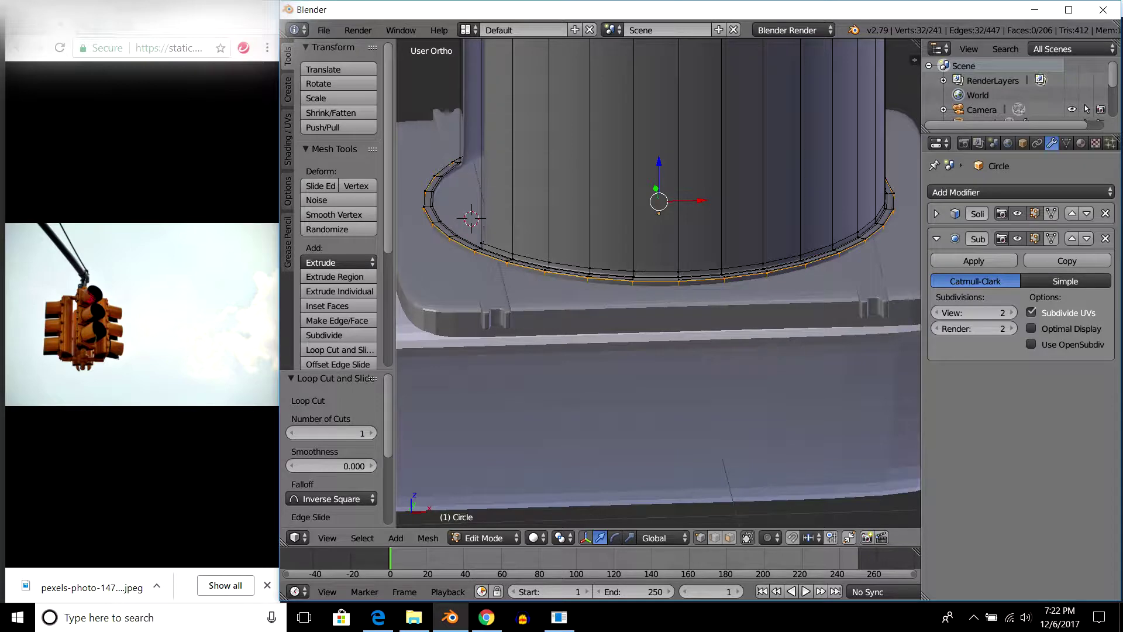
{"action": "mouse_move", "coordinate": [672, 293]}
{"action": "middle_mouse_down"}
{"action": "mouse_move", "coordinate": [673, 351]}
{"action": "mouse_move", "coordinate": [615, 380]}
{"action": "mouse_move", "coordinate": [620, 292]}
{"action": "mouse_move", "coordinate": [673, 275]}
{"action": "mouse_move", "coordinate": [644, 263]}
{"action": "middle_mouse_up"}
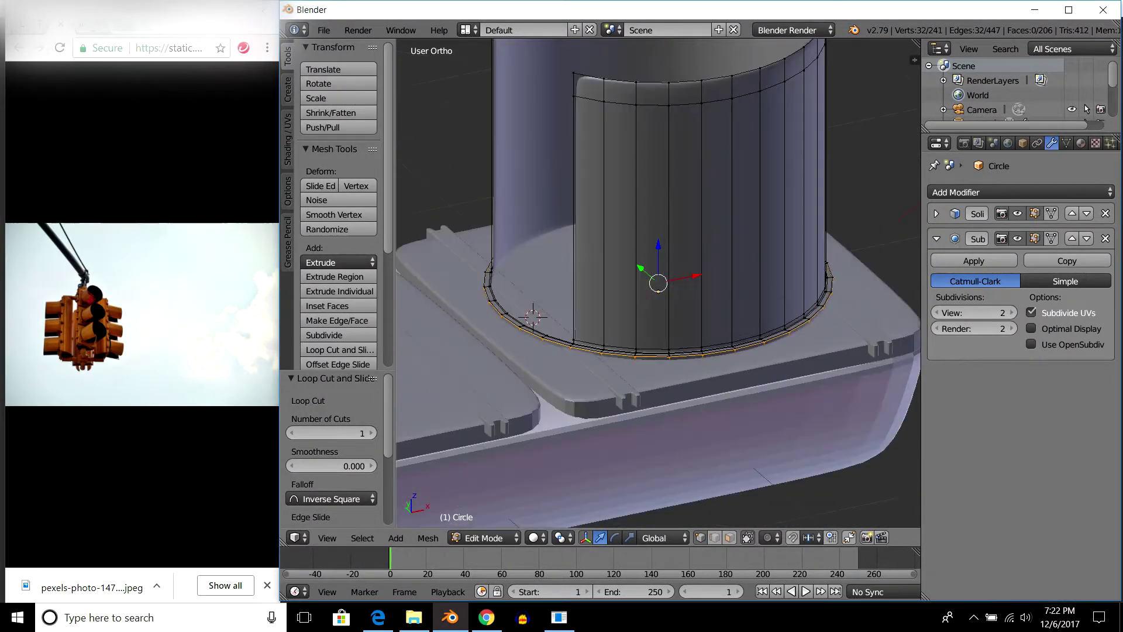
{"action": "scroll", "coordinate": [658, 281], "scroll_direction": "up", "scroll_amount": 3}
{"action": "scroll", "coordinate": [658, 280], "scroll_direction": "up", "scroll_amount": 2}
{"action": "scroll", "coordinate": [658, 281], "scroll_direction": "up", "scroll_amount": 2}
{"action": "key", "text": "Tab"}
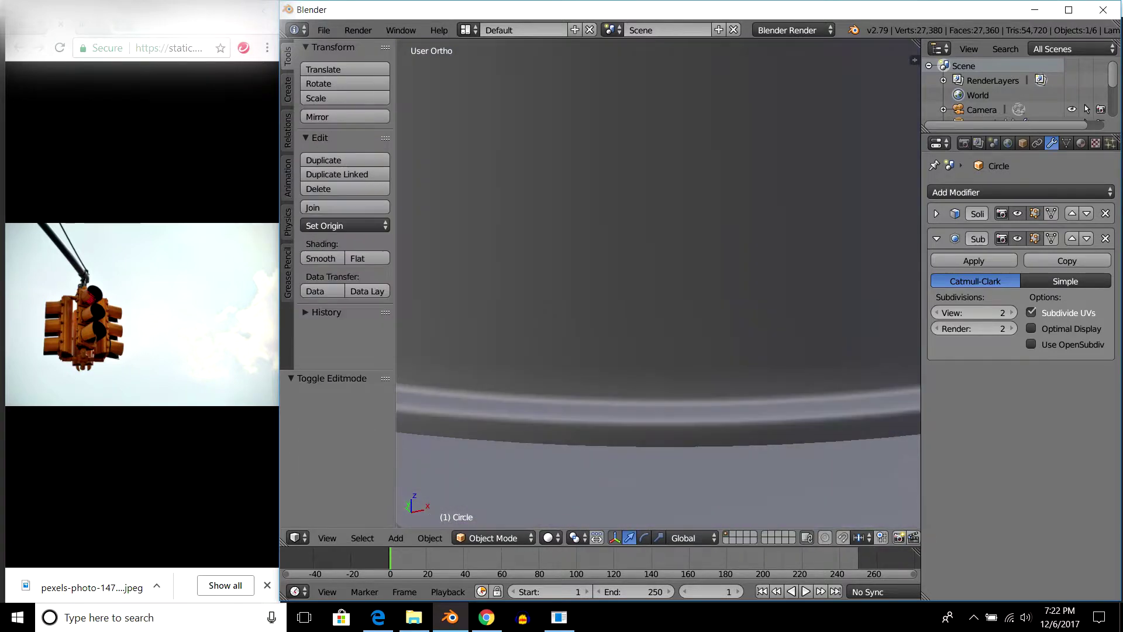
Select the visor and add an Array modifier to it.
{"action": "scroll", "coordinate": [658, 280], "scroll_direction": "up", "scroll_amount": 3}
{"action": "scroll", "coordinate": [659, 281], "scroll_direction": "down", "scroll_amount": 3}
{"action": "mouse_move", "coordinate": [658, 281]}
{"action": "middle_mouse_down"}
{"action": "mouse_move", "coordinate": [667, 275]}
{"action": "mouse_move", "coordinate": [643, 275]}
{"action": "mouse_move", "coordinate": [661, 274]}
{"action": "mouse_move", "coordinate": [670, 246]}
{"action": "middle_mouse_up"}
{"action": "scroll", "coordinate": [658, 281], "scroll_direction": "down", "scroll_amount": 2}
{"action": "key", "text": "a"}
{"action": "scroll", "coordinate": [658, 281], "scroll_direction": "down", "scroll_amount": 3}
{"action": "left_click", "coordinate": [1021, 192]}
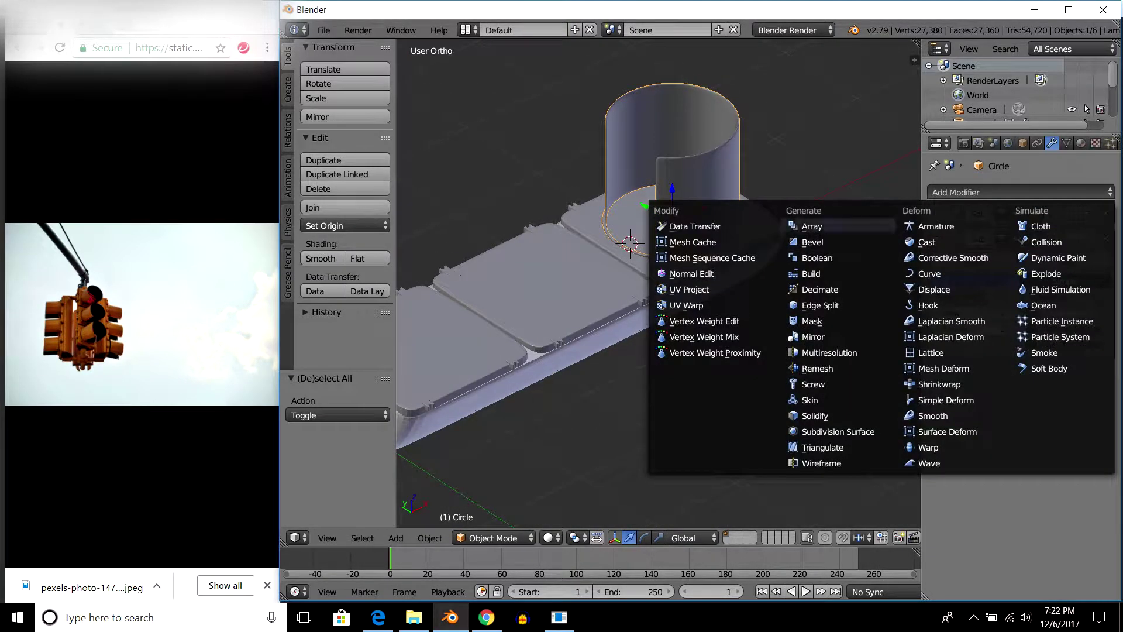
{"action": "left_click", "coordinate": [812, 227]}
{"action": "scroll", "coordinate": [673, 234], "scroll_direction": "up", "scroll_amount": 2}
In Top view, try relative X offsets from -1.0 to -1.23 against the lamp plates.
{"action": "double_click", "coordinate": [1029, 470]}
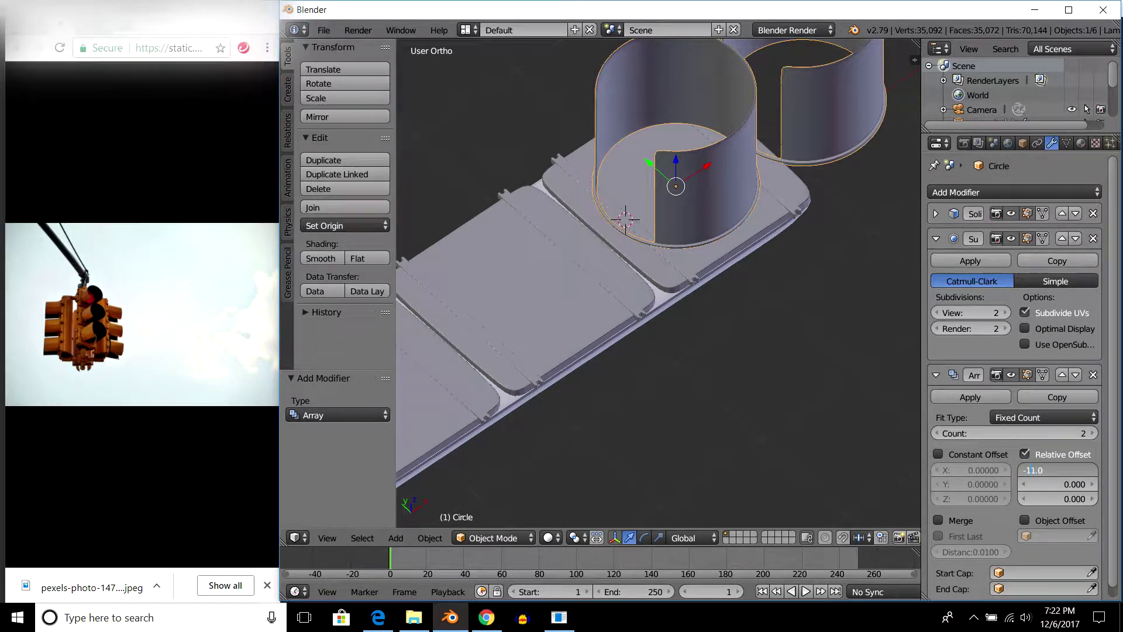
{"action": "key", "text": "Return"}
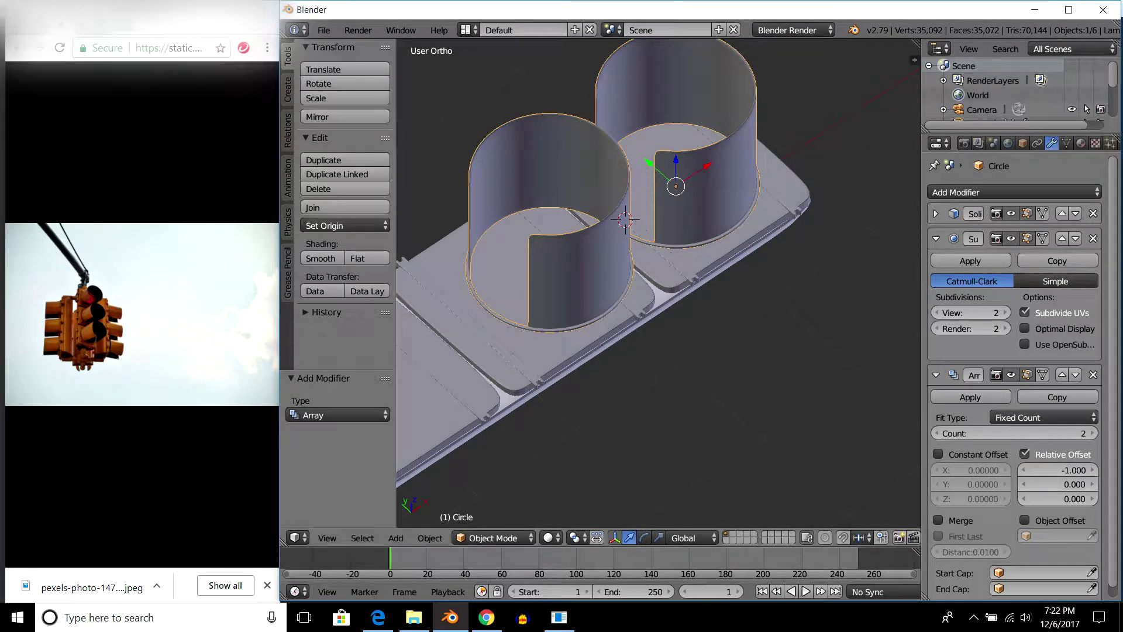
{"action": "key", "text": "KP_7"}
{"action": "scroll", "coordinate": [403, 205], "scroll_direction": "up", "scroll_amount": 1}
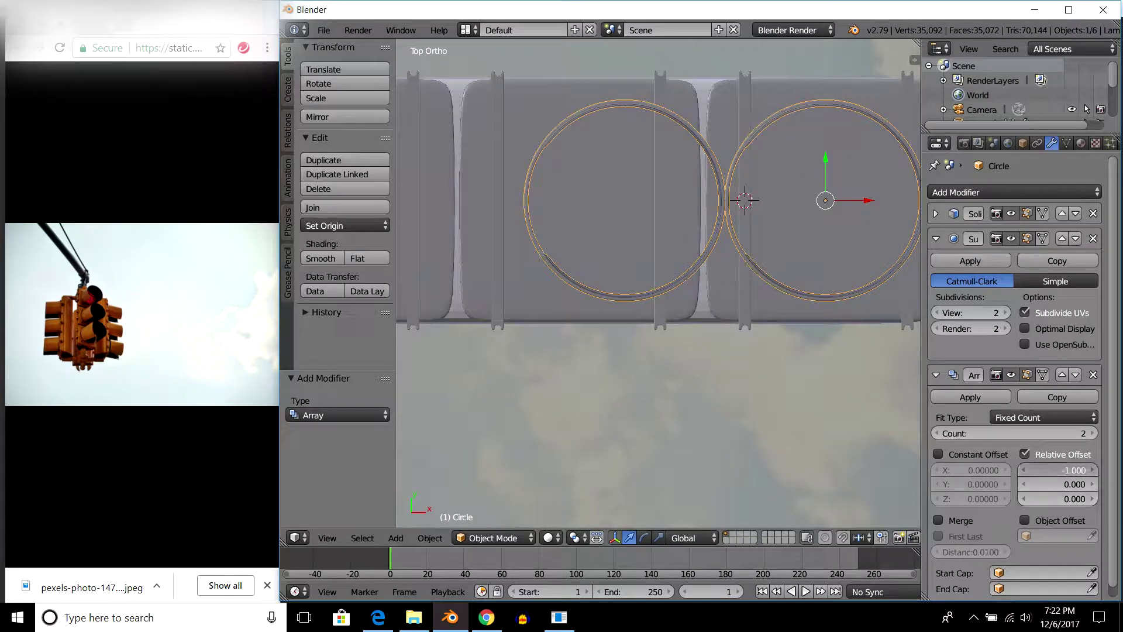
{"action": "type", "text": "3"}
{"action": "key", "text": "Return"}
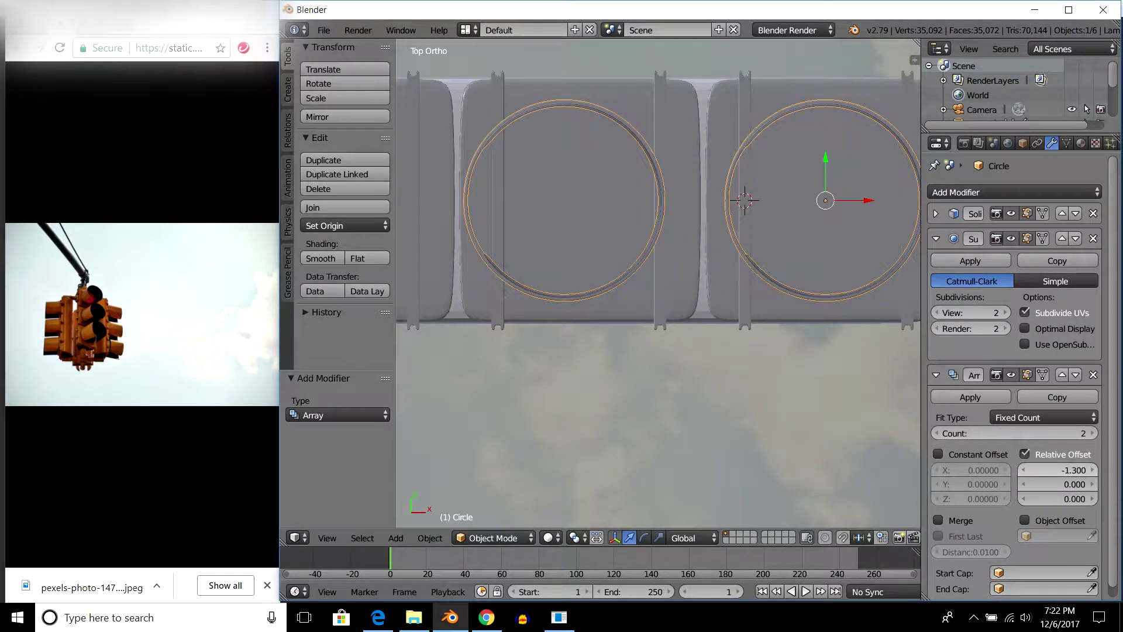
{"action": "key", "text": "Return"}
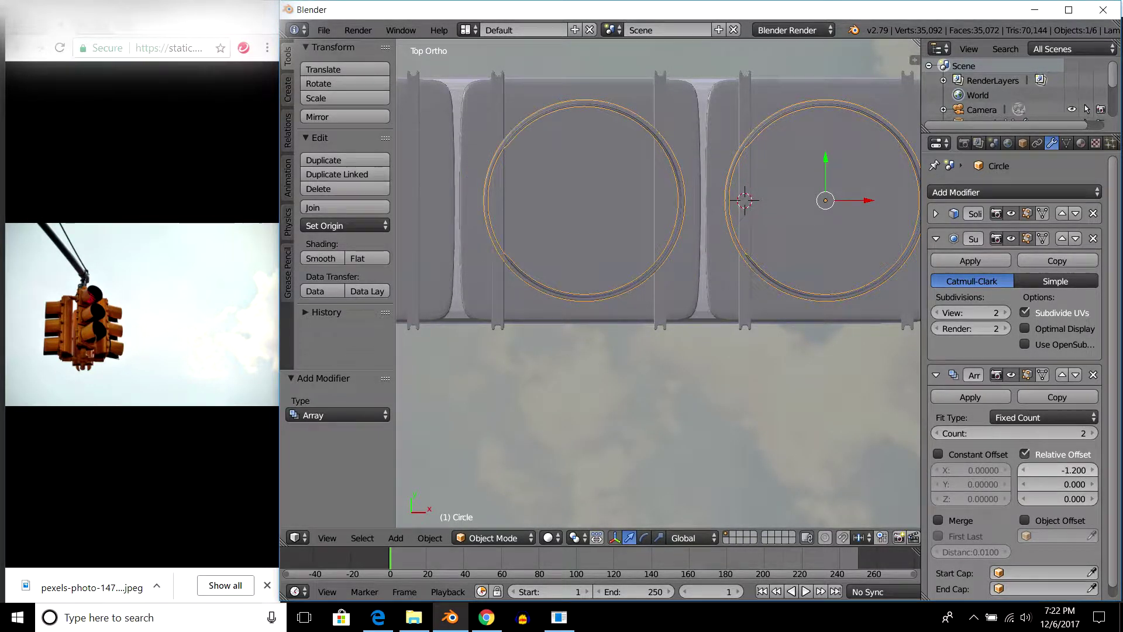
{"action": "type", "text": "3"}
{"action": "key", "text": "Return"}
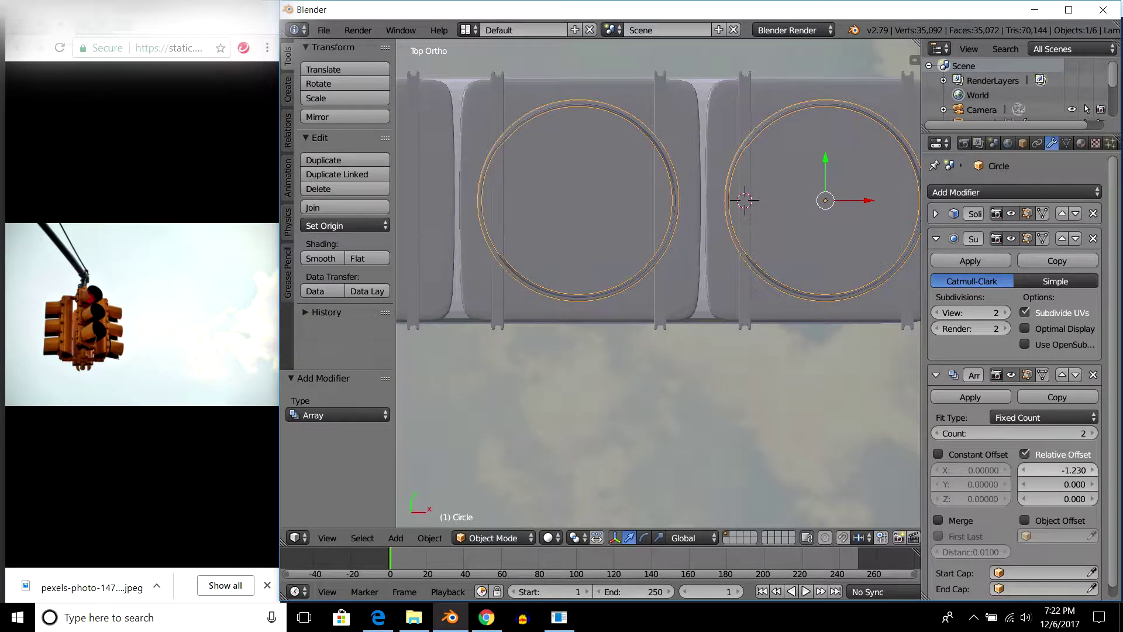
Raise the array count to 3 and settle the relative X offset at -1.225.
{"action": "left_click", "coordinate": [1091, 433]}
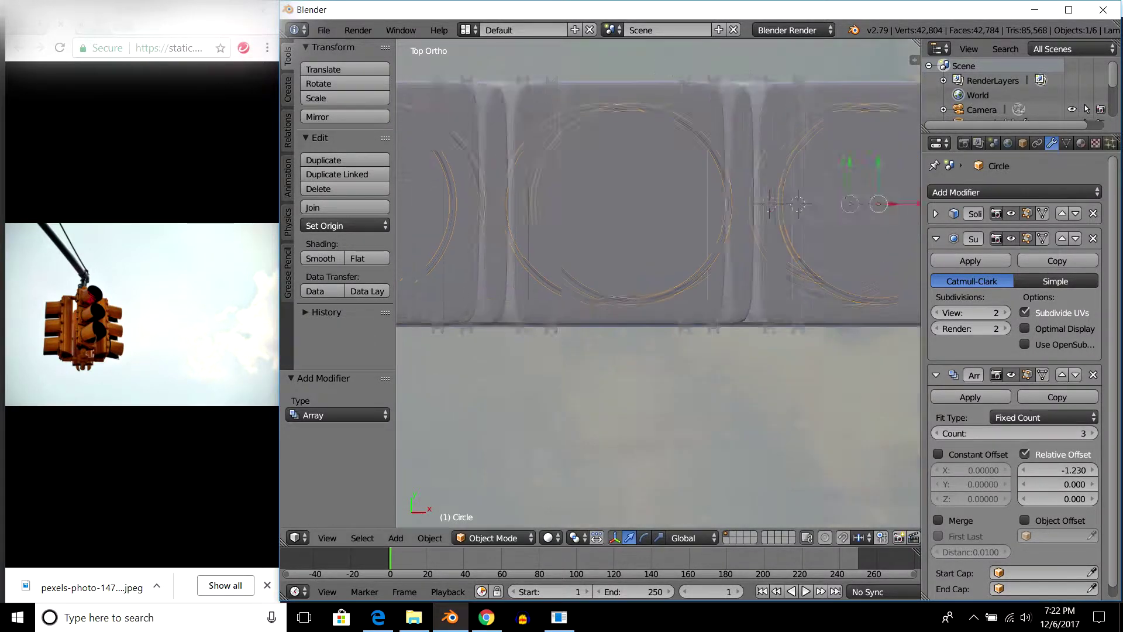
{"action": "scroll", "coordinate": [658, 272], "scroll_direction": "down", "scroll_amount": 1, "text": "ctrl"}
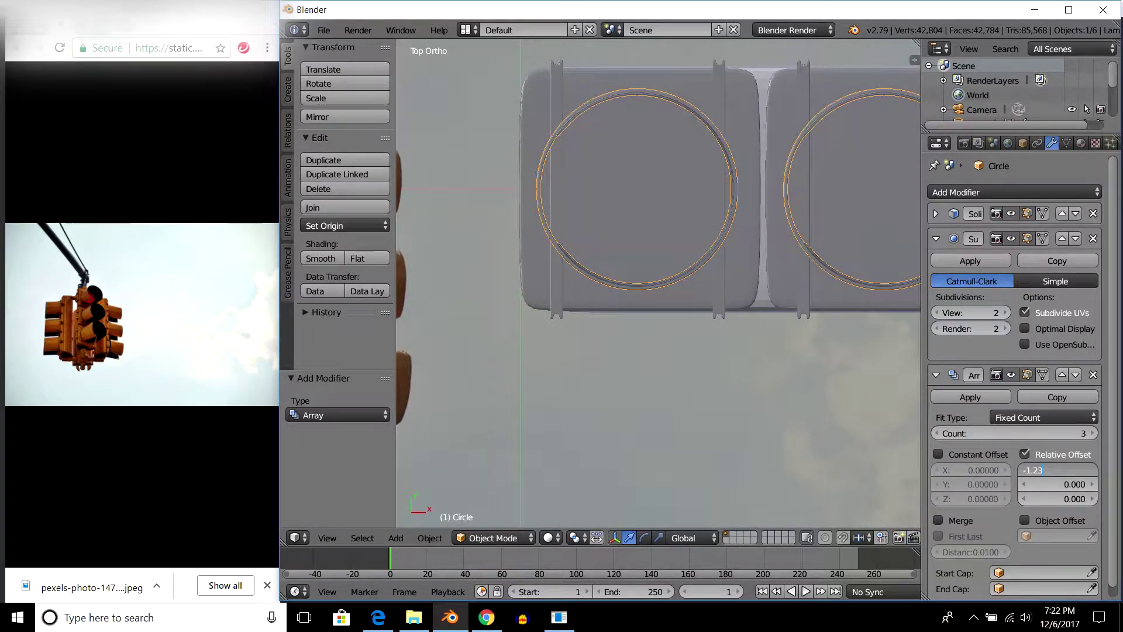
{"action": "key", "text": "Return"}
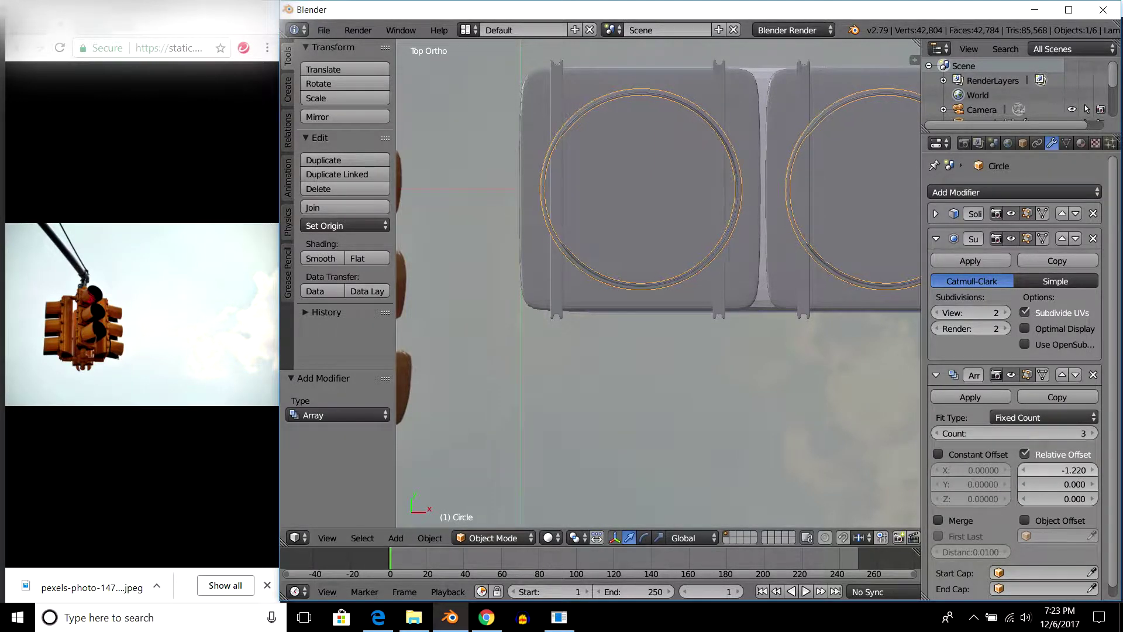
{"action": "key", "text": "Return"}
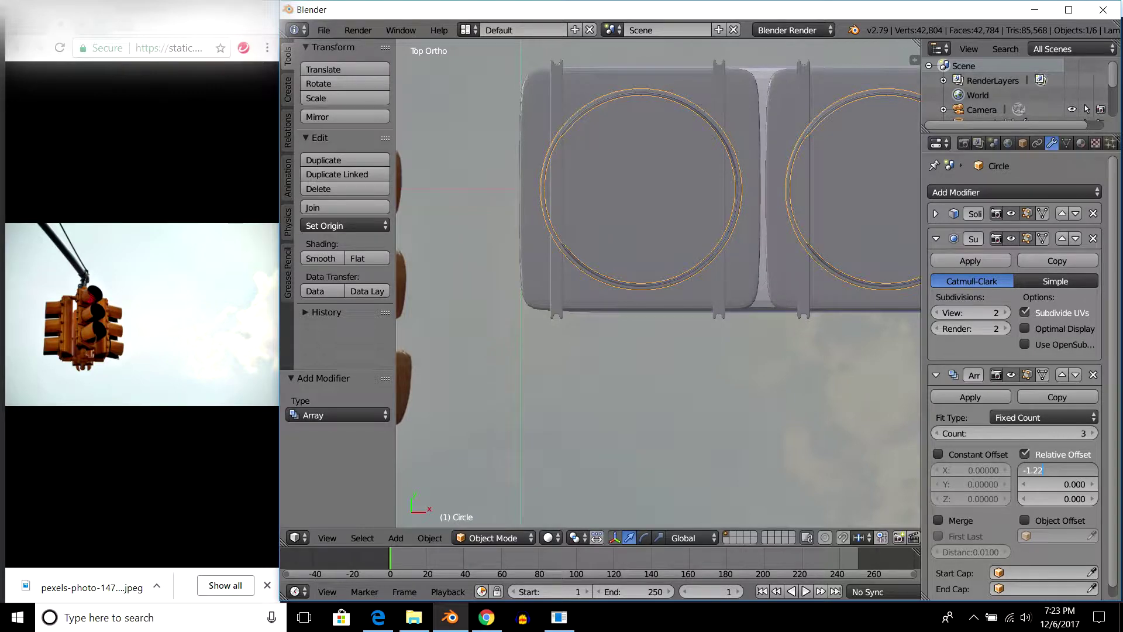
{"action": "type", "text": "5"}
{"action": "key", "text": "Return"}
{"action": "scroll", "coordinate": [658, 284], "scroll_direction": "down", "scroll_amount": 5}
Inspect the visor mesh in Edit Mode, box-selecting its top ring in wireframe.
{"action": "key", "text": "a"}
{"action": "mouse_move", "coordinate": [658, 283]}
{"action": "middle_mouse_down"}
{"action": "mouse_move", "coordinate": [658, 245]}
{"action": "mouse_move", "coordinate": [690, 229]}
{"action": "mouse_move", "coordinate": [661, 246]}
{"action": "mouse_move", "coordinate": [685, 257]}
{"action": "mouse_move", "coordinate": [659, 193]}
{"action": "middle_mouse_up"}
{"action": "scroll", "coordinate": [650, 240], "scroll_direction": "up", "scroll_amount": 4}
{"action": "key", "text": "Tab"}
{"action": "scroll", "coordinate": [658, 263], "scroll_direction": "down", "scroll_amount": 2}
{"action": "middle_click_drag", "start_coordinate": [658, 263], "coordinate": [658, 246]}
{"action": "key", "text": "z"}
{"action": "key", "text": "b"}
{"action": "left_click_drag", "start_coordinate": [475, 157], "coordinate": [661, 225]}
{"action": "key", "text": "z"}
{"action": "mouse_move", "coordinate": [658, 263]}
{"action": "middle_mouse_down"}
{"action": "mouse_move", "coordinate": [658, 205]}
{"action": "mouse_move", "coordinate": [658, 263]}
{"action": "mouse_move", "coordinate": [702, 264]}
{"action": "mouse_move", "coordinate": [644, 234]}
{"action": "mouse_move", "coordinate": [659, 205]}
{"action": "mouse_move", "coordinate": [688, 234]}
{"action": "mouse_move", "coordinate": [673, 246]}
{"action": "mouse_move", "coordinate": [658, 234]}
{"action": "middle_mouse_up"}
{"action": "key", "text": "Tab"}
{"action": "key", "text": "a"}
Preview the three visors in Rendered shading, then return to Solid shading.
{"action": "key", "text": "shift+z"}
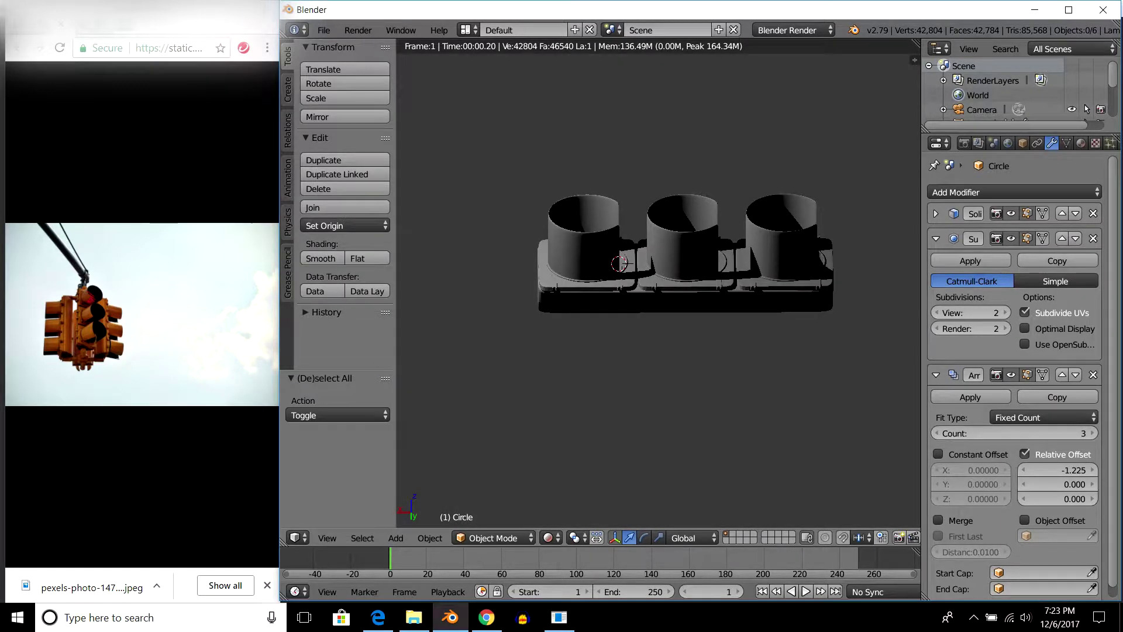
{"action": "key", "text": "shift+z"}
{"action": "mouse_move", "coordinate": [658, 263]}
{"action": "middle_mouse_down"}
{"action": "mouse_move", "coordinate": [687, 205]}
{"action": "mouse_move", "coordinate": [679, 223]}
{"action": "middle_mouse_up"}
{"action": "scroll", "coordinate": [678, 222], "scroll_direction": "up", "scroll_amount": 5}
{"action": "mouse_move", "coordinate": [658, 263]}
{"action": "middle_mouse_down"}
{"action": "mouse_move", "coordinate": [658, 199]}
{"action": "mouse_move", "coordinate": [667, 246]}
{"action": "middle_mouse_up"}
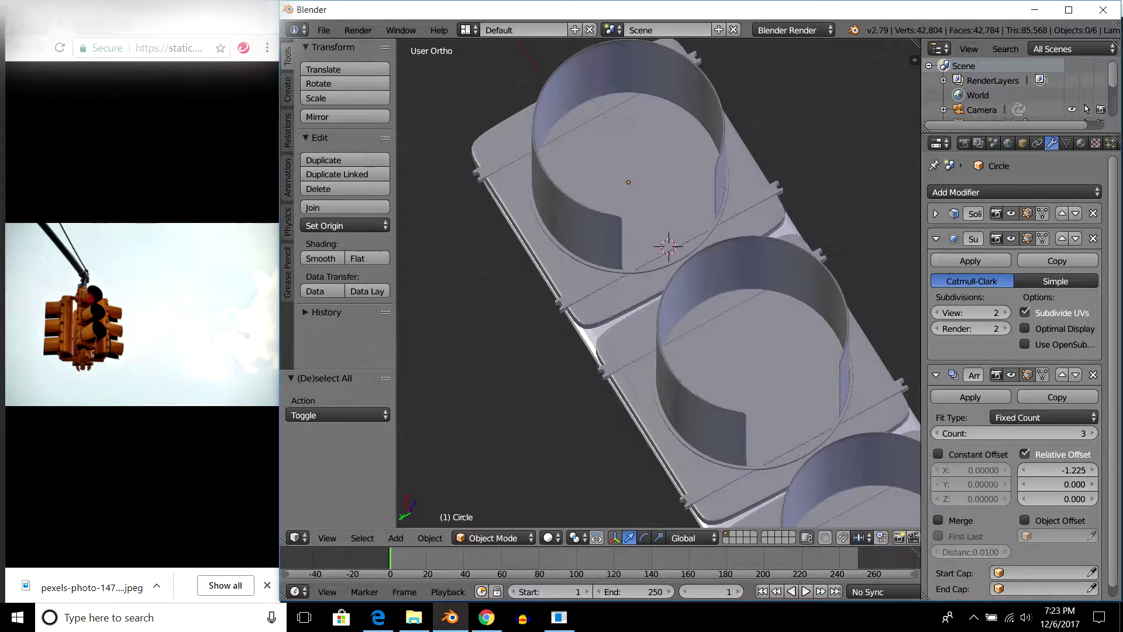
Select the visor Circle and snap the 3D cursor to it with Cursor to Selected.
{"action": "right_click", "coordinate": [629, 181]}
{"action": "mouse_move", "coordinate": [629, 181]}
{"action": "middle_mouse_down"}
{"action": "mouse_move", "coordinate": [591, 193]}
{"action": "mouse_move", "coordinate": [591, 234]}
{"action": "mouse_move", "coordinate": [609, 210]}
{"action": "mouse_move", "coordinate": [632, 246]}
{"action": "mouse_move", "coordinate": [649, 216]}
{"action": "middle_mouse_up"}
{"action": "scroll", "coordinate": [658, 281], "scroll_direction": "up", "scroll_amount": 2}
{"action": "scroll", "coordinate": [658, 281], "scroll_direction": "up", "scroll_amount": 2}
{"action": "scroll", "coordinate": [585, 234], "scroll_direction": "down", "scroll_amount": 1}
{"action": "scroll", "coordinate": [585, 234], "scroll_direction": "down", "scroll_amount": 1}
{"action": "key", "text": "shift+s"}
{"action": "left_click", "coordinate": [581, 205]}
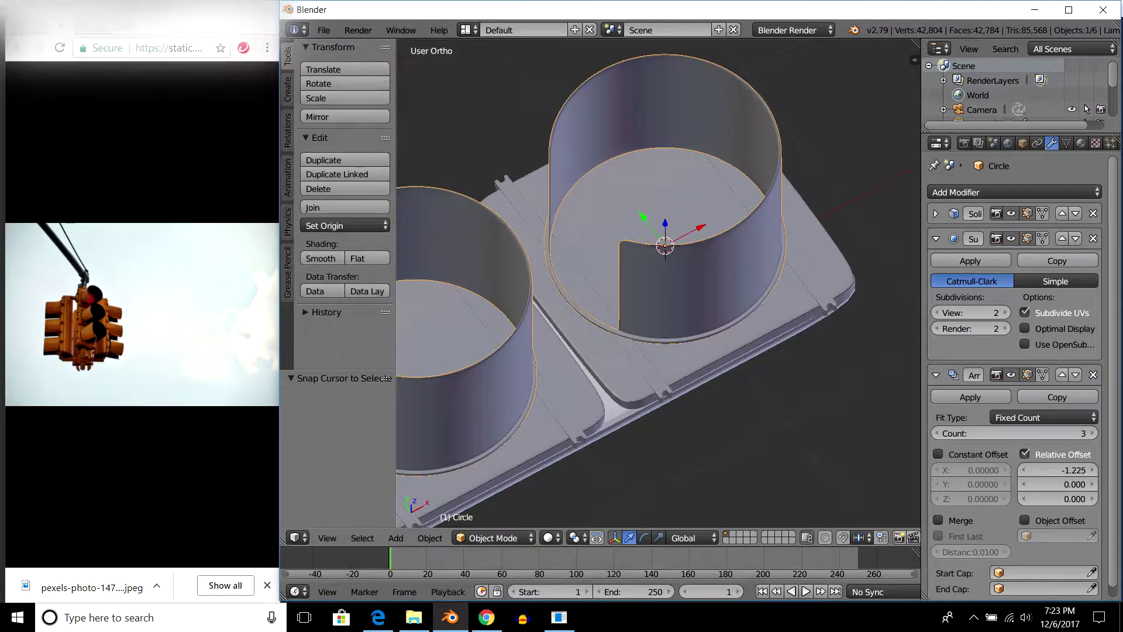
Add a UV sphere at the 3D cursor and shrink it to about 0.388.
{"action": "key", "text": "ctrl+a"}
{"action": "left_click", "coordinate": [632, 191]}
{"action": "key", "text": "shift+a"}
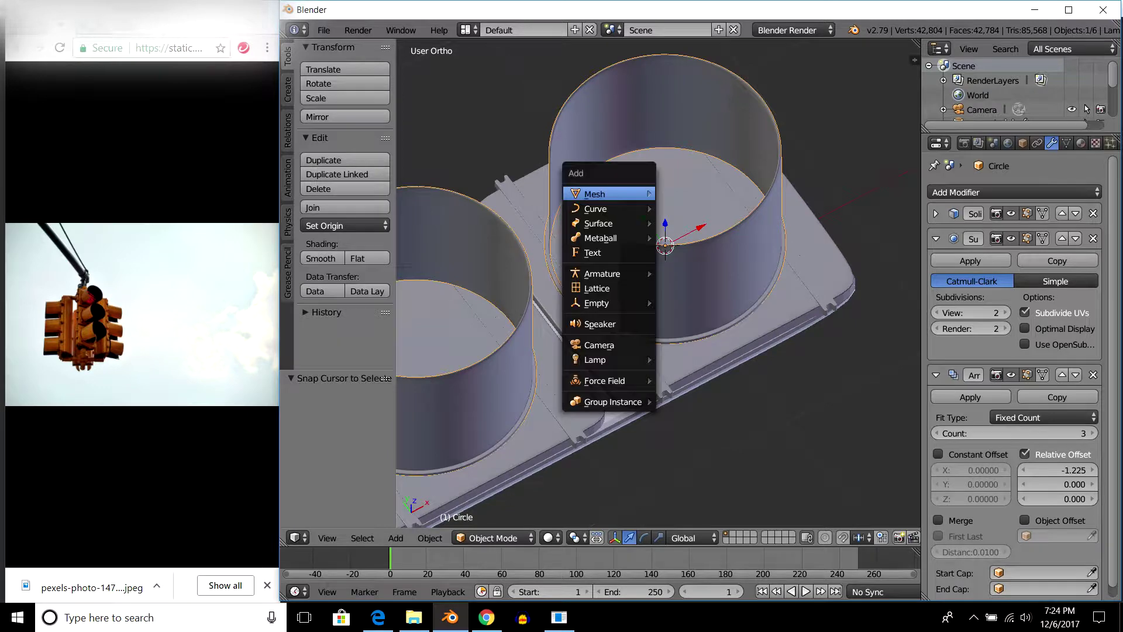
{"action": "left_click", "coordinate": [696, 237]}
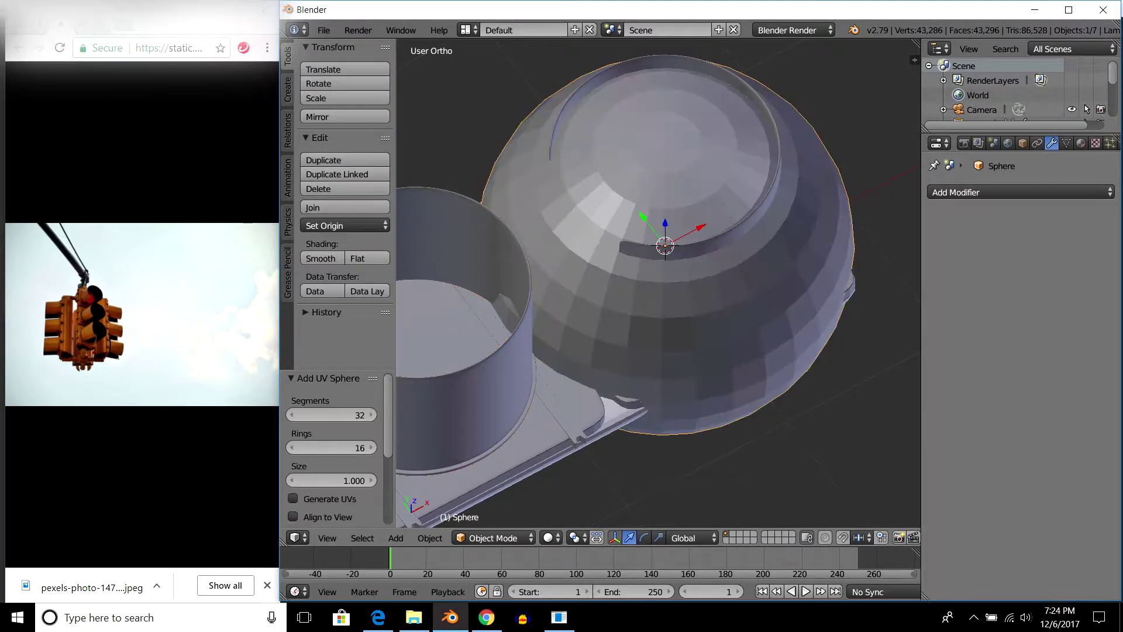
{"action": "middle_click_drag", "start_coordinate": [673, 293], "coordinate": [643, 269]}
{"action": "middle_click_drag", "start_coordinate": [678, 308], "coordinate": [620, 351]}
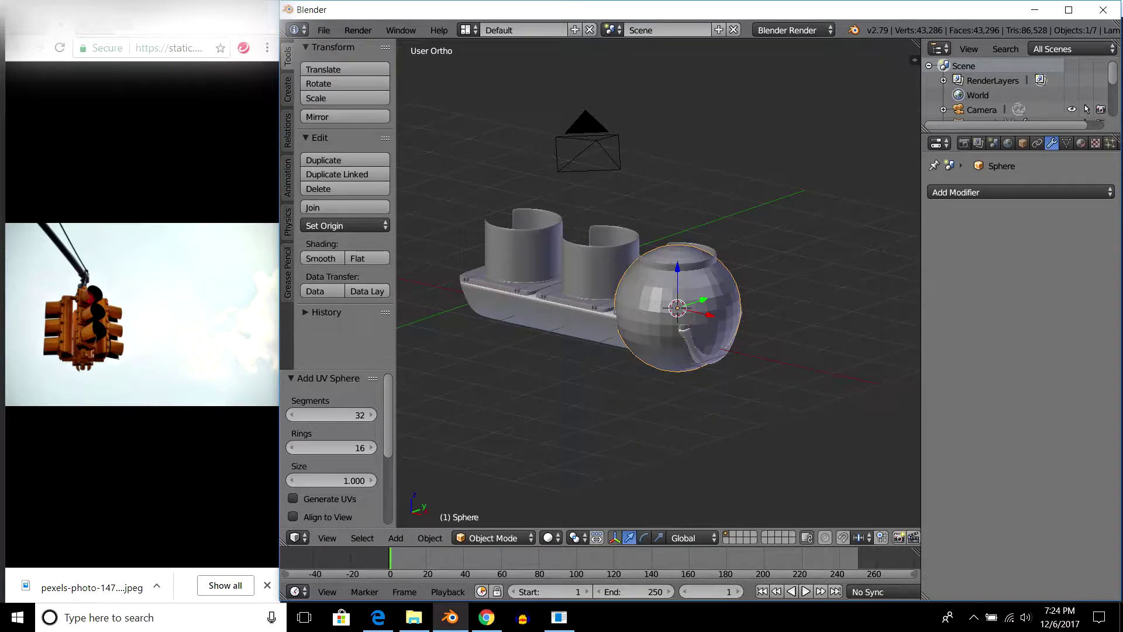
{"action": "key", "text": "s"}
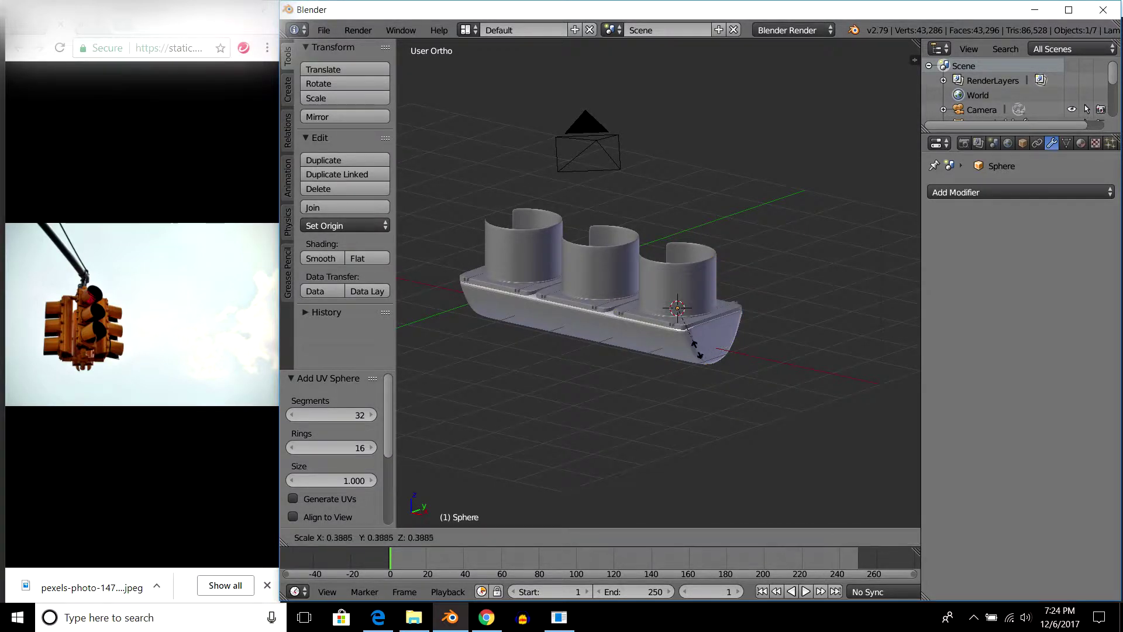
{"action": "key", "text": "Return"}
Rescale the sphere to 1.008 to fit the top housing, and hide all other parts.
{"action": "middle_click_drag", "start_coordinate": [655, 293], "coordinate": [655, 351]}
{"action": "scroll", "coordinate": [691, 322], "scroll_direction": "up", "scroll_amount": 4}
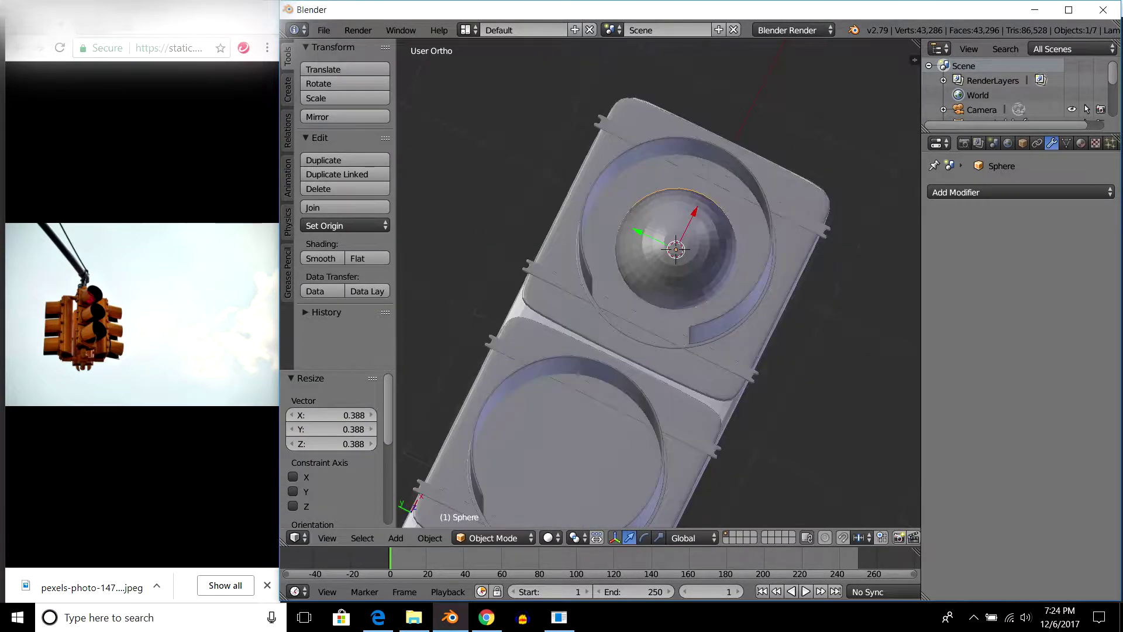
{"action": "key", "text": "KP_7"}
{"action": "scroll", "coordinate": [658, 284], "scroll_direction": "up", "scroll_amount": 3}
{"action": "key", "text": "s"}
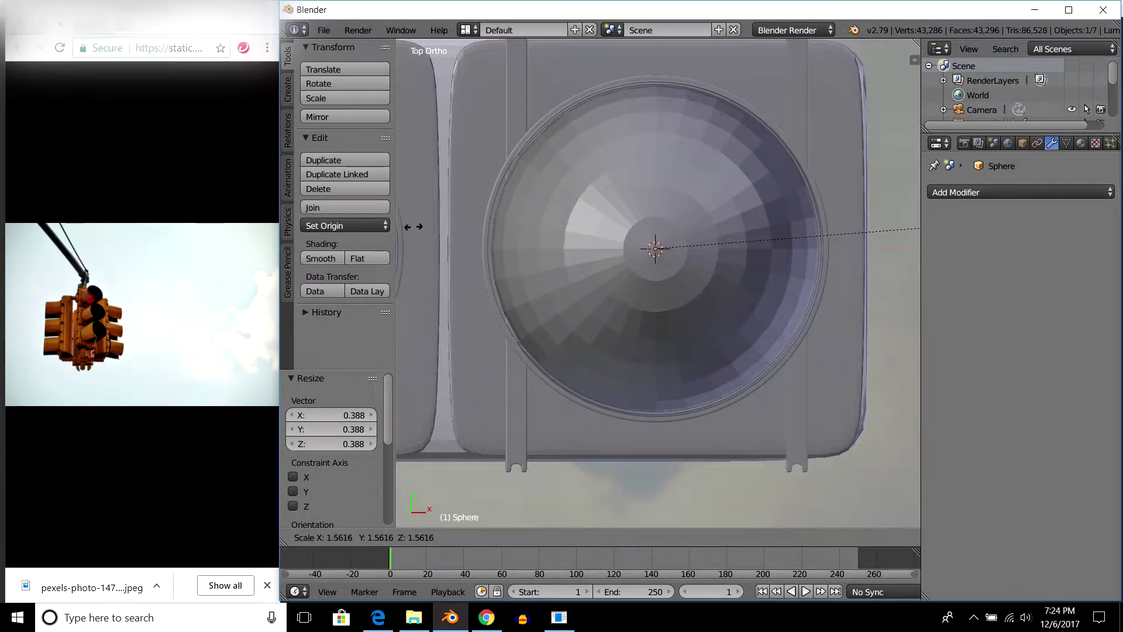
{"action": "key", "text": "Return"}
{"action": "mouse_move", "coordinate": [655, 292]}
{"action": "middle_mouse_down"}
{"action": "mouse_move", "coordinate": [632, 351]}
{"action": "mouse_move", "coordinate": [632, 409]}
{"action": "mouse_move", "coordinate": [396, 351]}
{"action": "mouse_move", "coordinate": [450, 316]}
{"action": "mouse_move", "coordinate": [479, 386]}
{"action": "mouse_move", "coordinate": [491, 339]}
{"action": "middle_mouse_up"}
{"action": "key", "text": "s"}
{"action": "key", "text": "Return"}
{"action": "key", "text": "shift+h"}
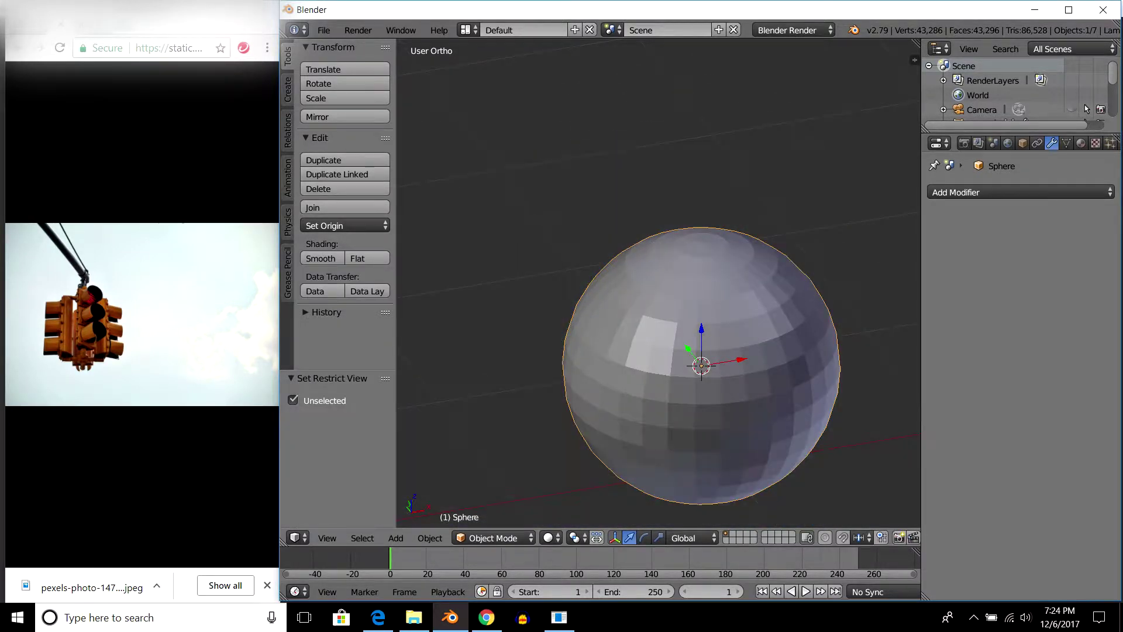
In front wireframe view, box-select and delete the sphere's lower-half vertices.
{"action": "scroll", "coordinate": [658, 283], "scroll_direction": "down", "scroll_amount": 3}
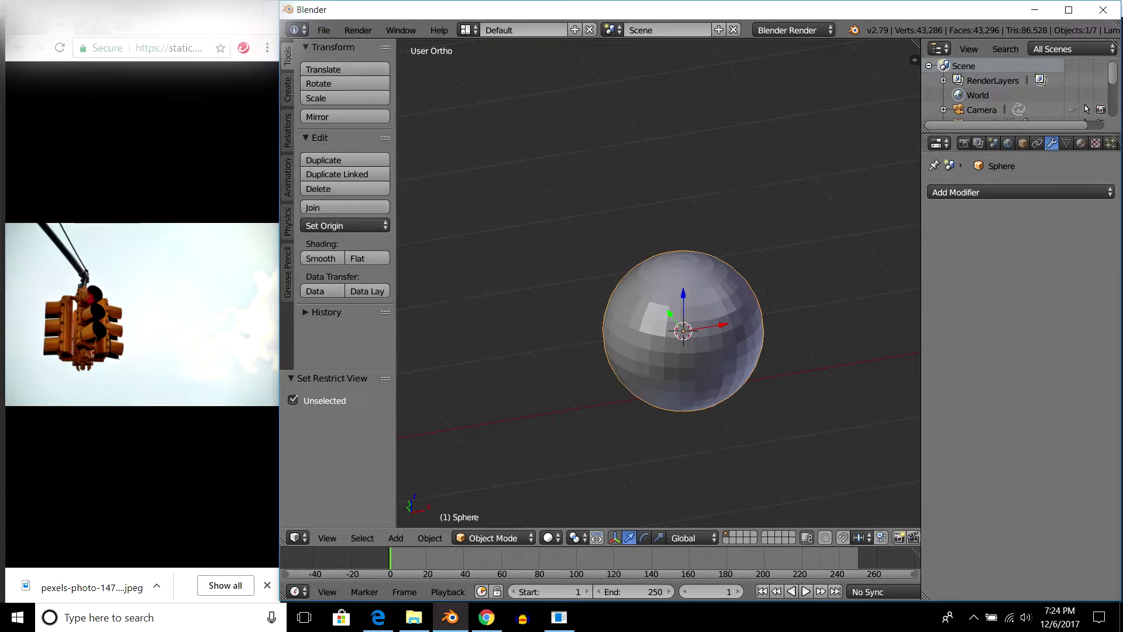
{"action": "middle_click_drag", "start_coordinate": [659, 284], "coordinate": [672, 269]}
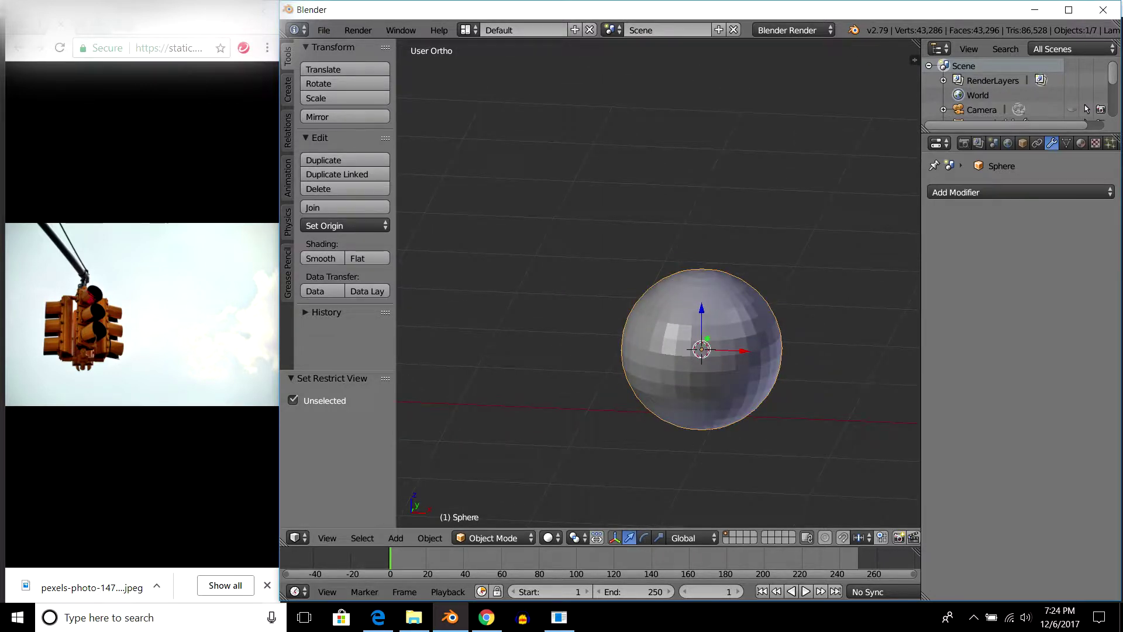
{"action": "key", "text": "KP_1"}
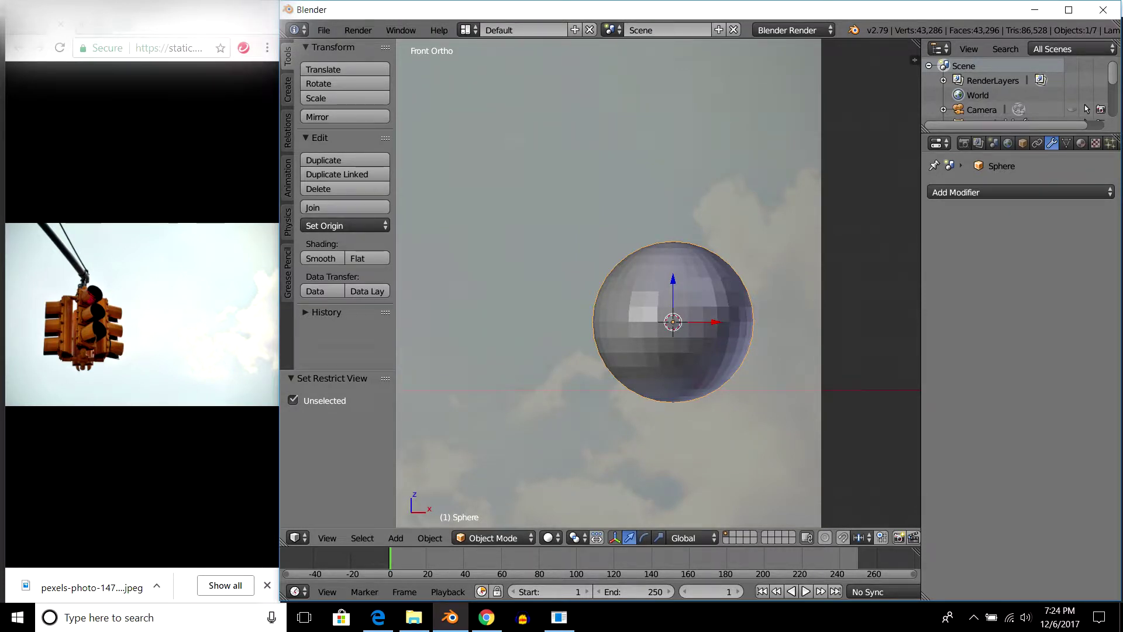
{"action": "key", "text": "Tab"}
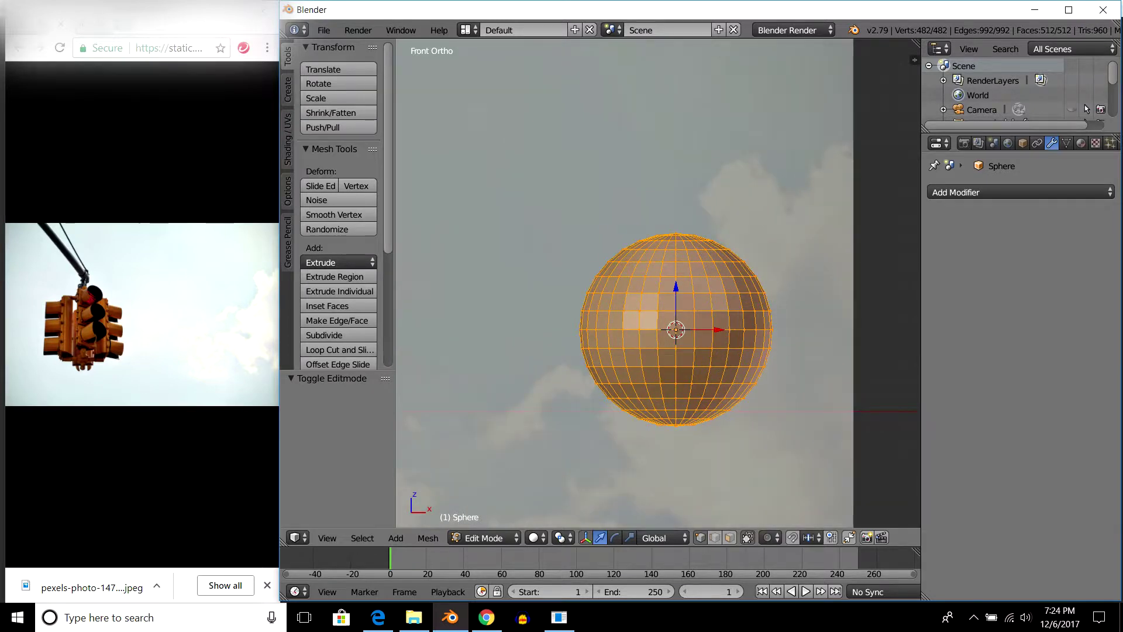
{"action": "key", "text": "a"}
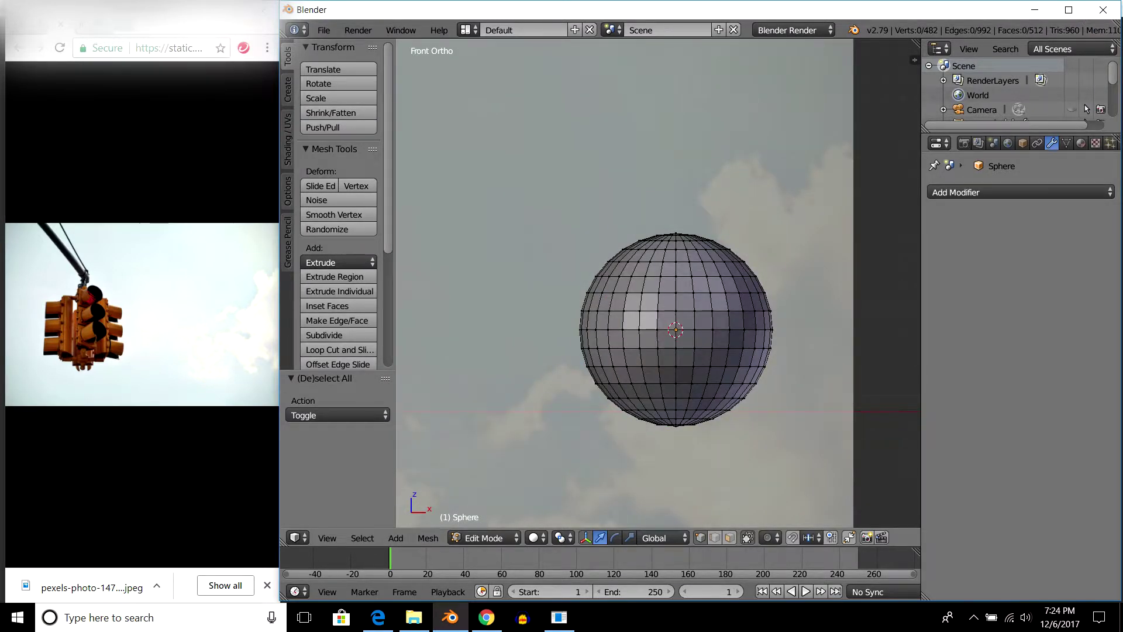
{"action": "key", "text": "z"}
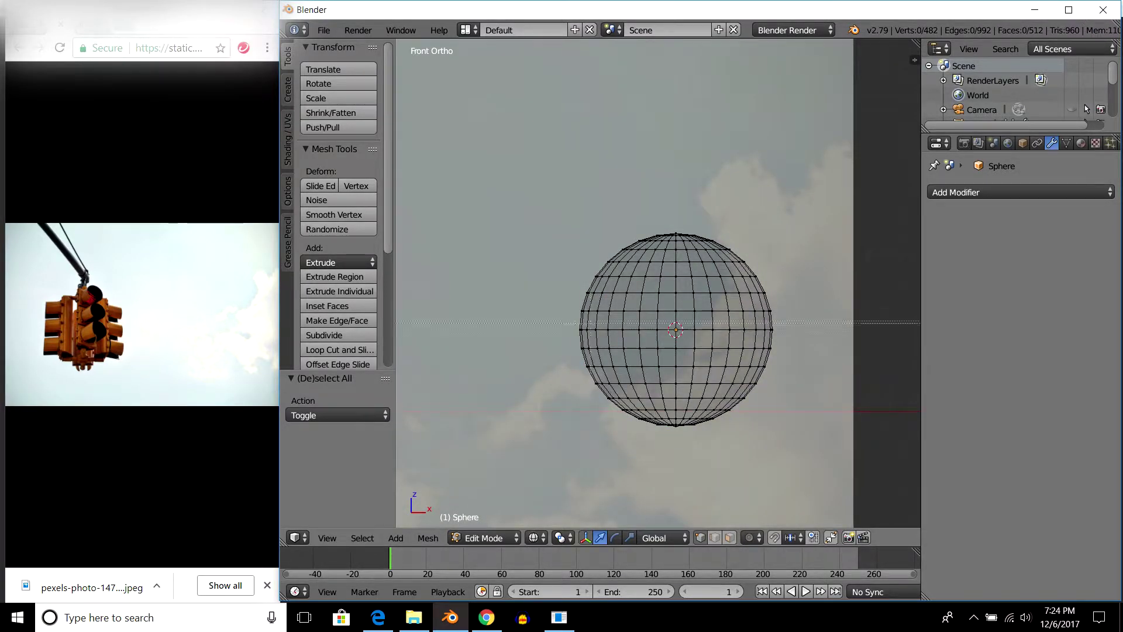
{"action": "left_click_drag", "start_coordinate": [511, 306], "coordinate": [507, 311]}
{"action": "left_click_drag", "start_coordinate": [490, 321], "coordinate": [848, 498]}
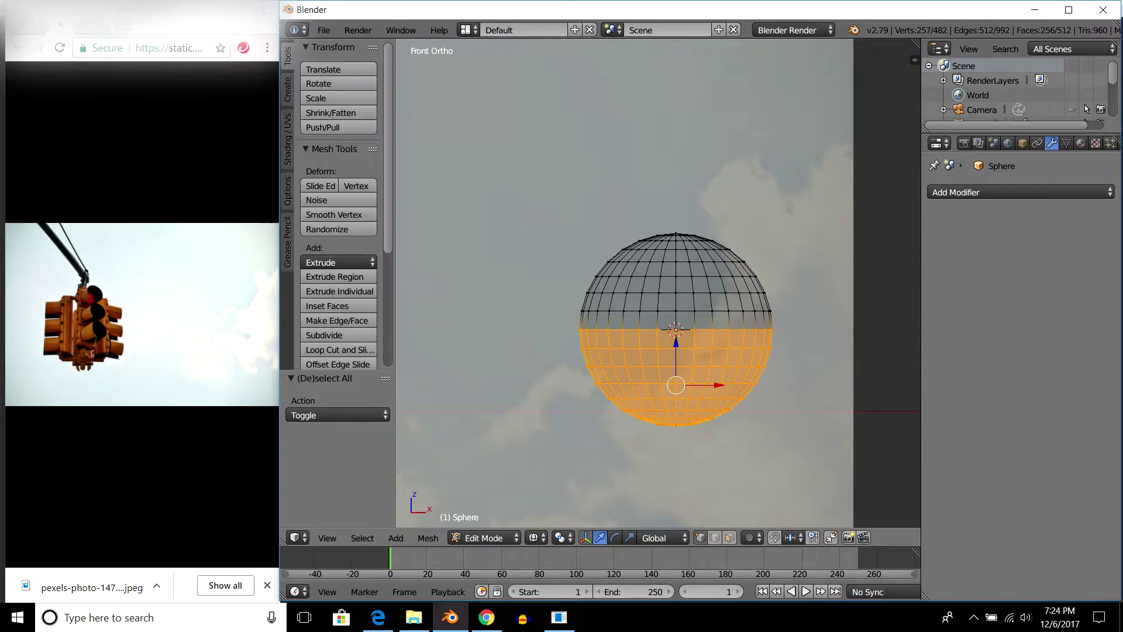
{"action": "key", "text": "x"}
{"action": "key", "text": "Return"}
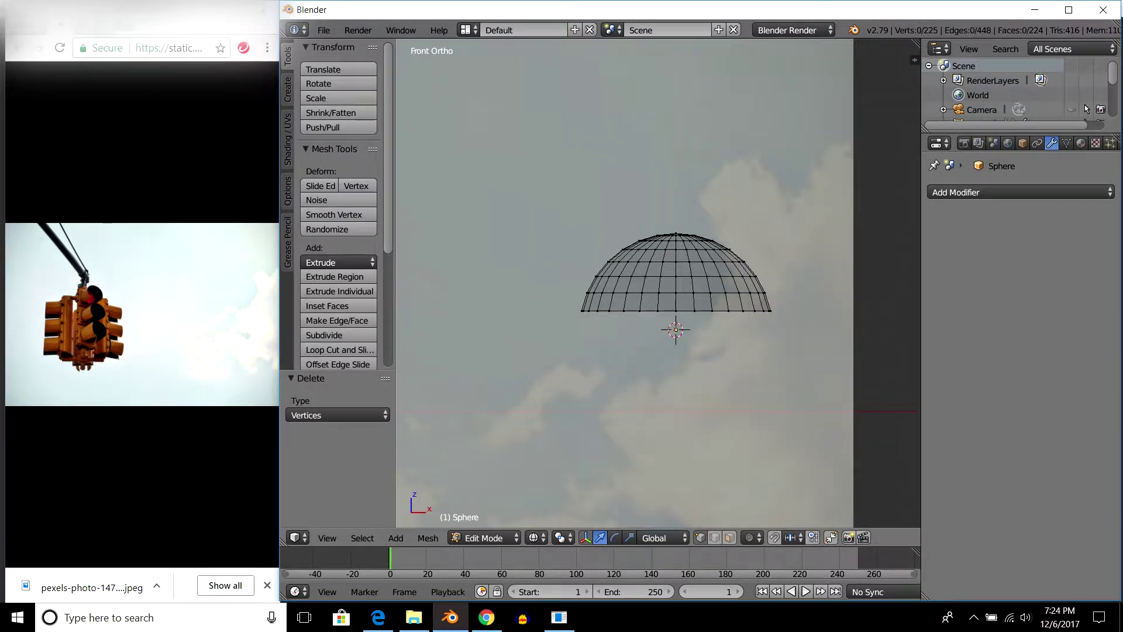
Flatten the remaining dome to 0.688 along Z and return to Object Mode.
{"action": "middle_click_drag", "start_coordinate": [643, 264], "coordinate": [620, 351]}
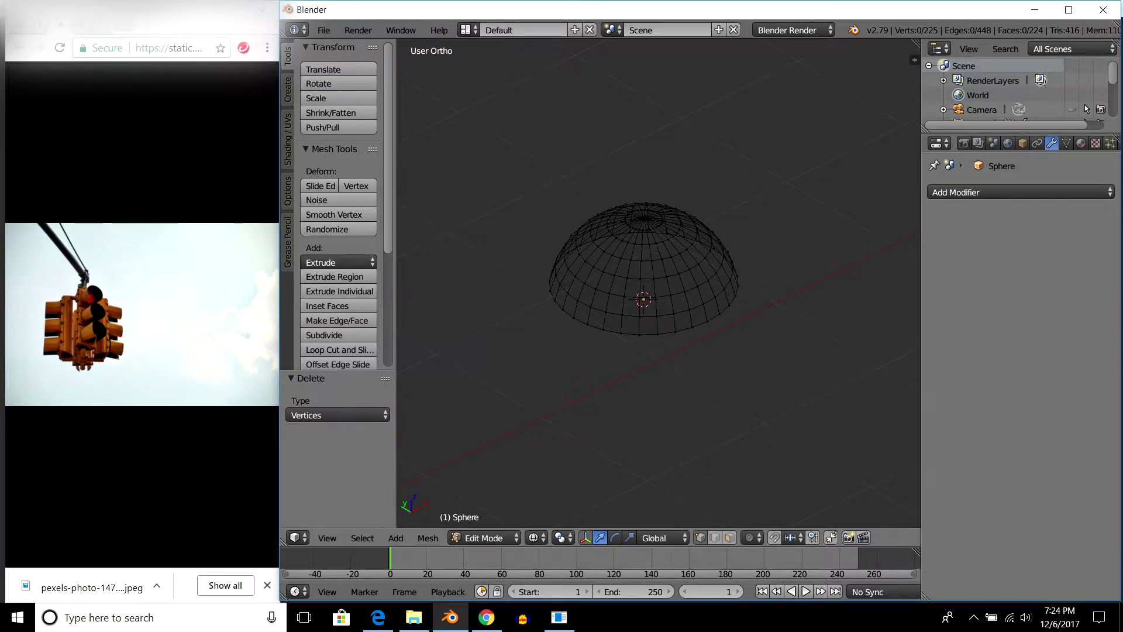
{"action": "key", "text": "z"}
{"action": "key", "text": "a"}
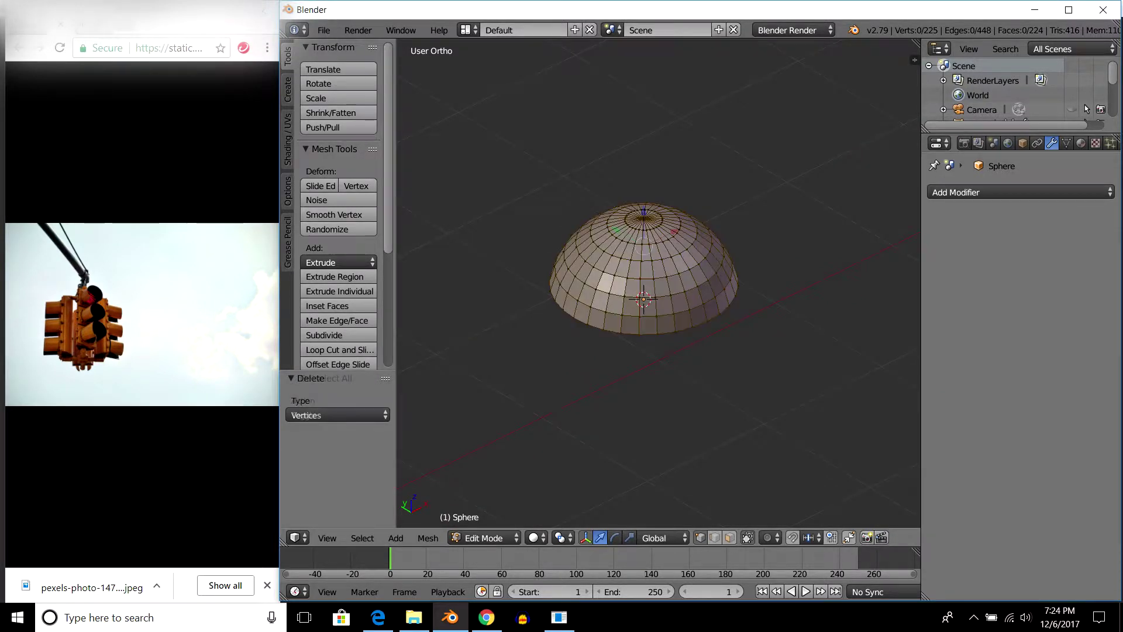
{"action": "key", "text": "s"}
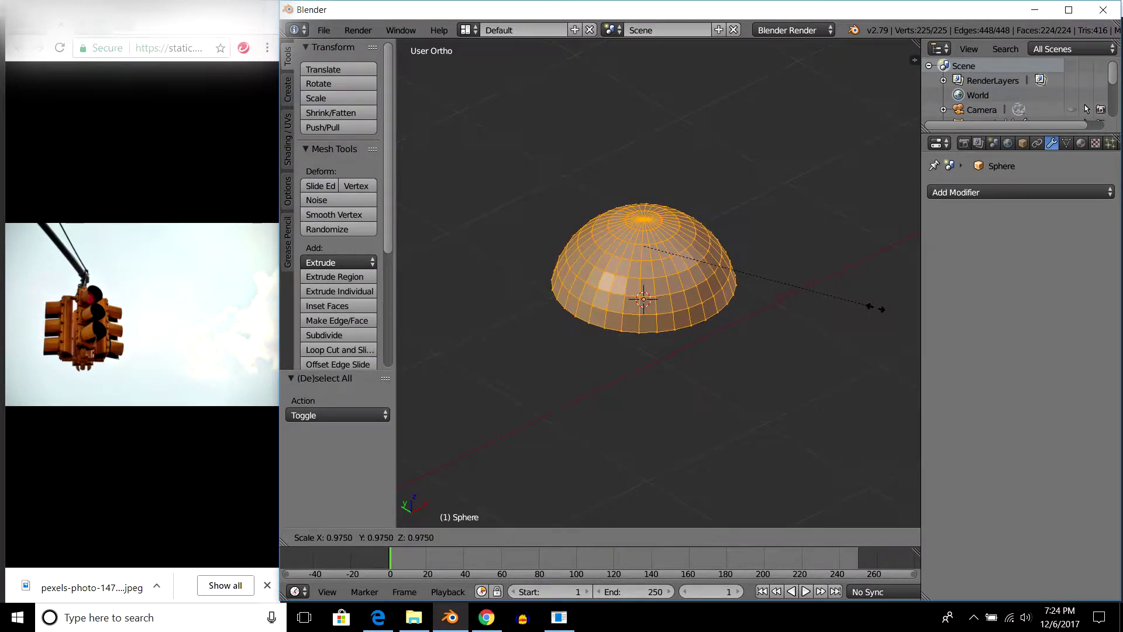
{"action": "key", "text": "z"}
{"action": "key", "text": "Return"}
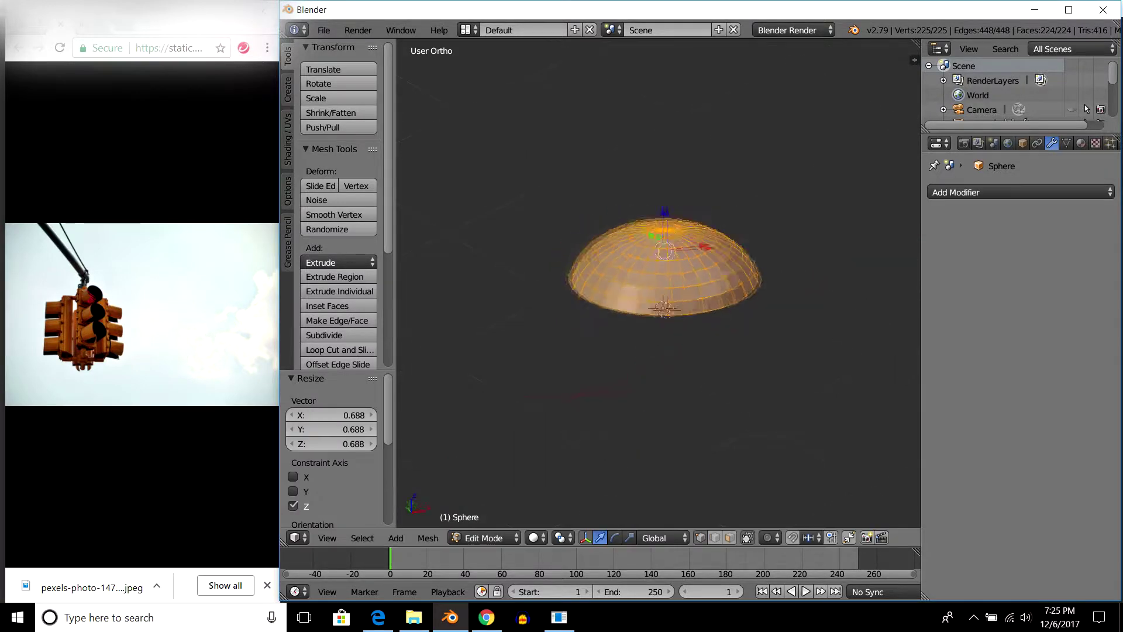
{"action": "key", "text": "Tab"}
{"action": "middle_click_drag", "start_coordinate": [761, 351], "coordinate": [845, 301]}
{"action": "key", "text": "Tab"}
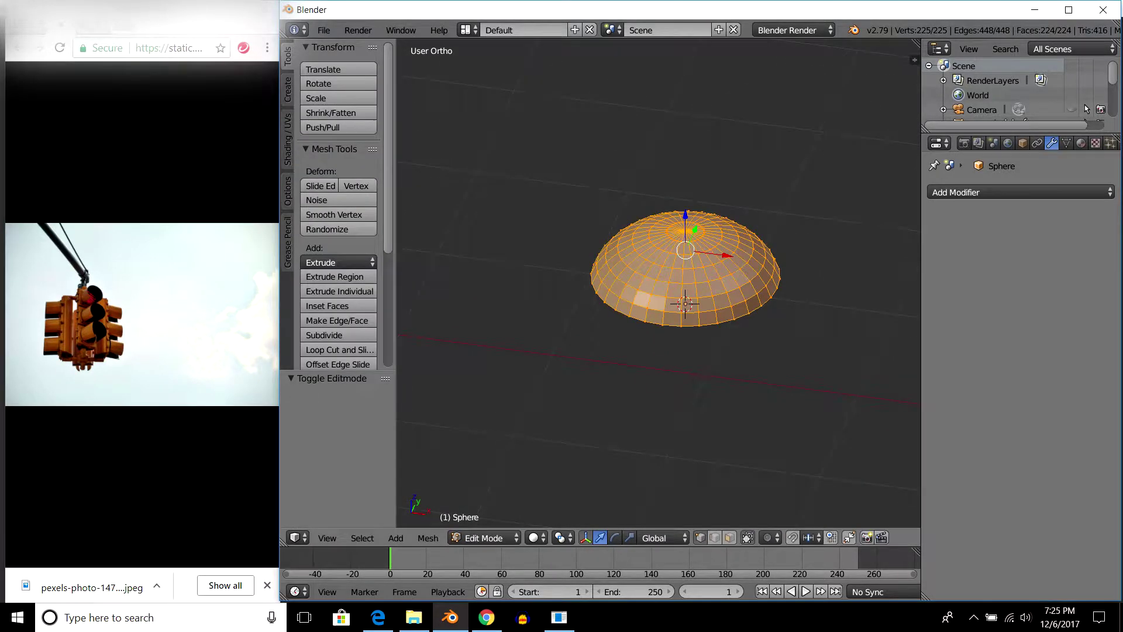
{"action": "key", "text": "Tab"}
{"action": "middle_click_drag", "start_coordinate": [760, 351], "coordinate": [673, 357]}
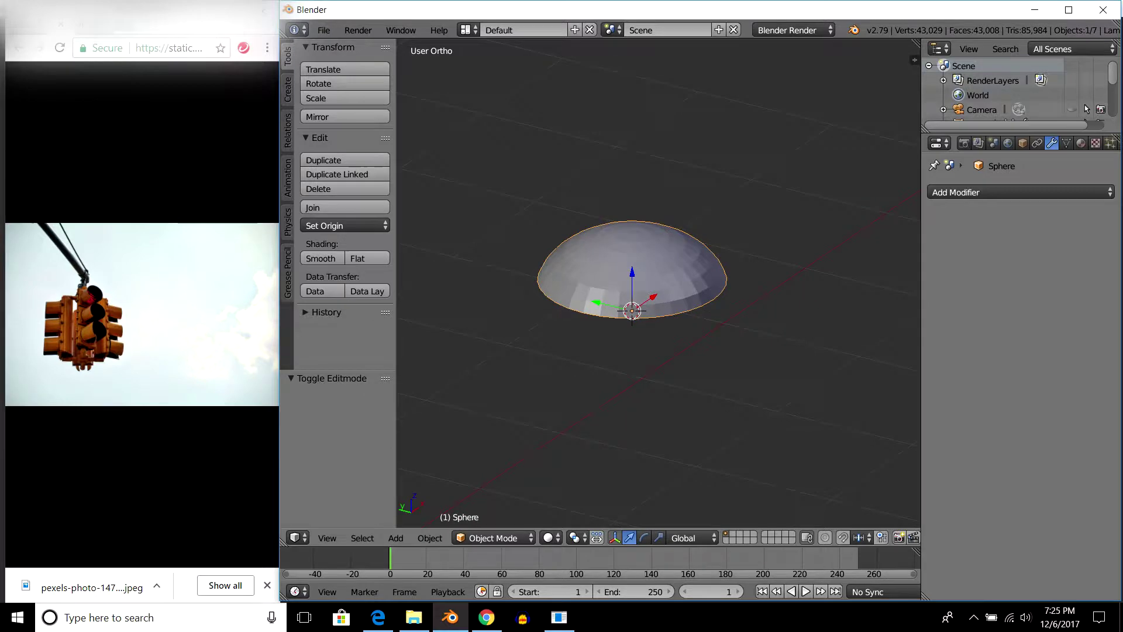
Reveal the hidden parts and lower the dome 0.2 into the housing.
{"action": "key", "text": "alt+h"}
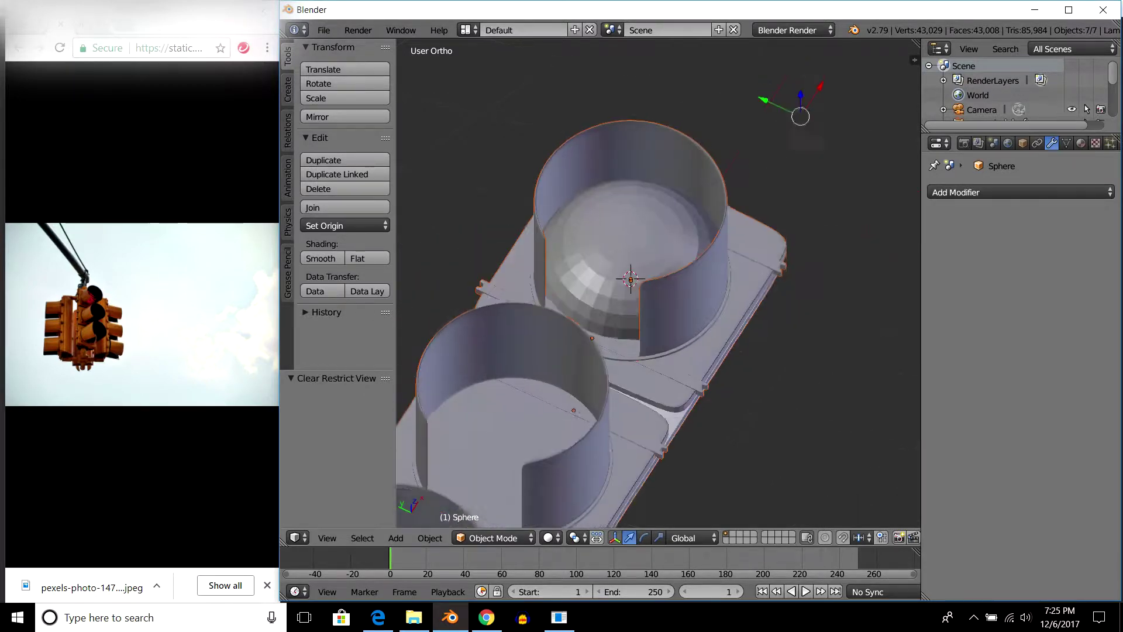
{"action": "right_click", "coordinate": [591, 292]}
{"action": "middle_click_drag", "start_coordinate": [644, 351], "coordinate": [643, 263]}
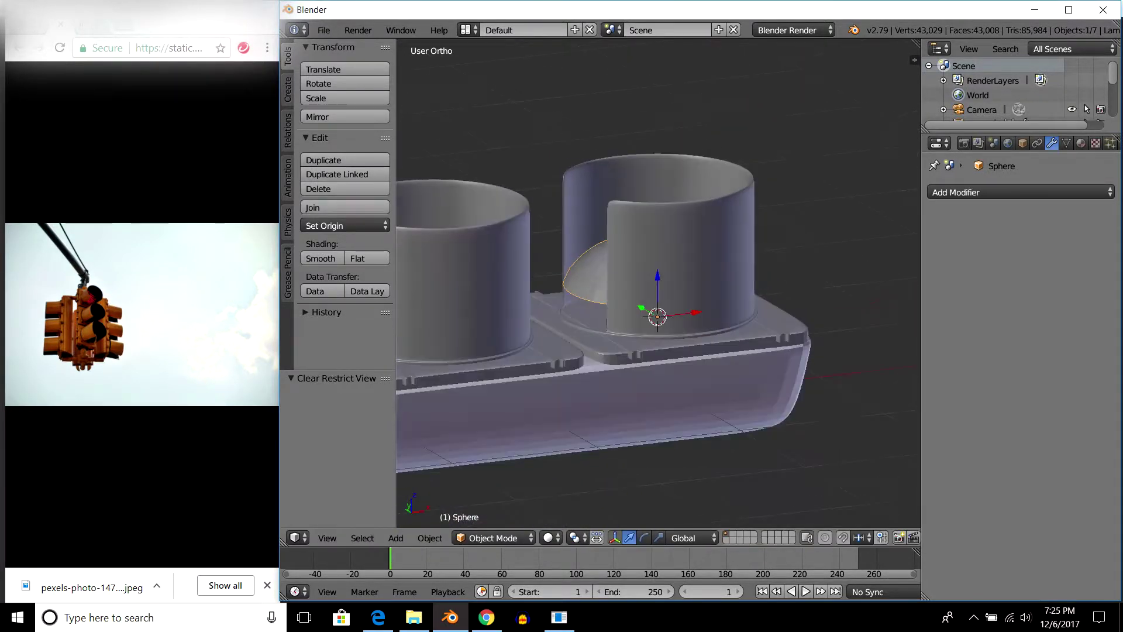
{"action": "key", "text": "g"}
{"action": "key", "text": "z"}
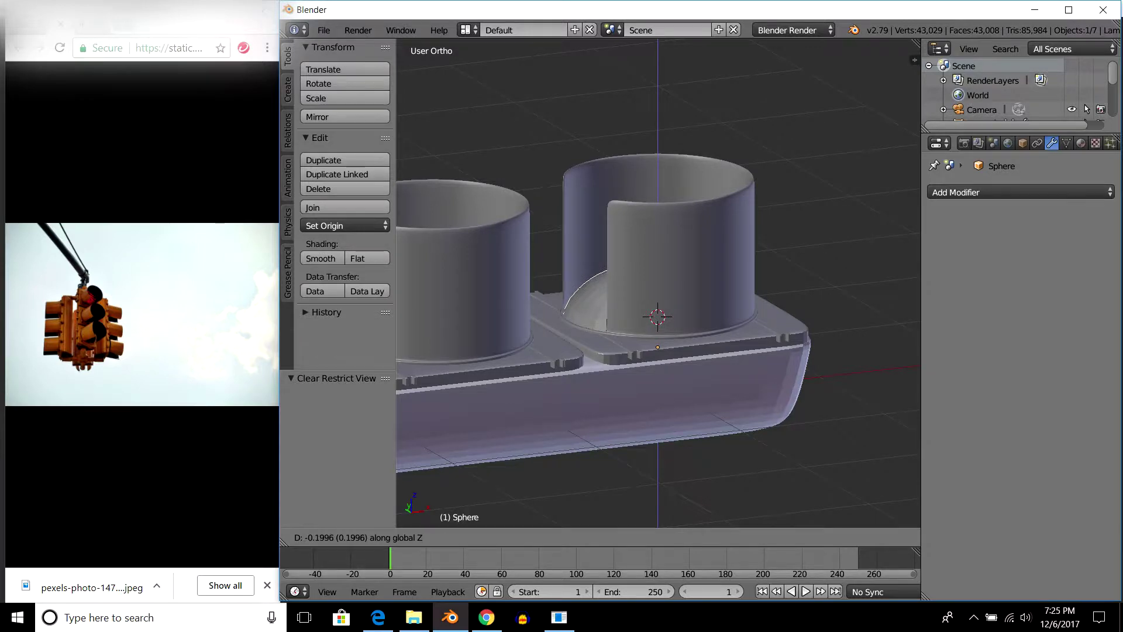
{"action": "key", "text": "Return"}
{"action": "mouse_move", "coordinate": [655, 293]}
{"action": "middle_mouse_down"}
{"action": "mouse_move", "coordinate": [614, 234]}
{"action": "mouse_move", "coordinate": [631, 223]}
{"action": "mouse_move", "coordinate": [679, 292]}
{"action": "mouse_move", "coordinate": [643, 304]}
{"action": "mouse_move", "coordinate": [620, 269]}
{"action": "mouse_move", "coordinate": [620, 280]}
{"action": "middle_mouse_up"}
Stretch the dome's vertices to 1.140 along Z and adjust its vertical position.
{"action": "key", "text": "a"}
{"action": "right_click", "coordinate": [615, 274]}
{"action": "key", "text": "Tab"}
{"action": "key", "text": "s"}
{"action": "key", "text": "z"}
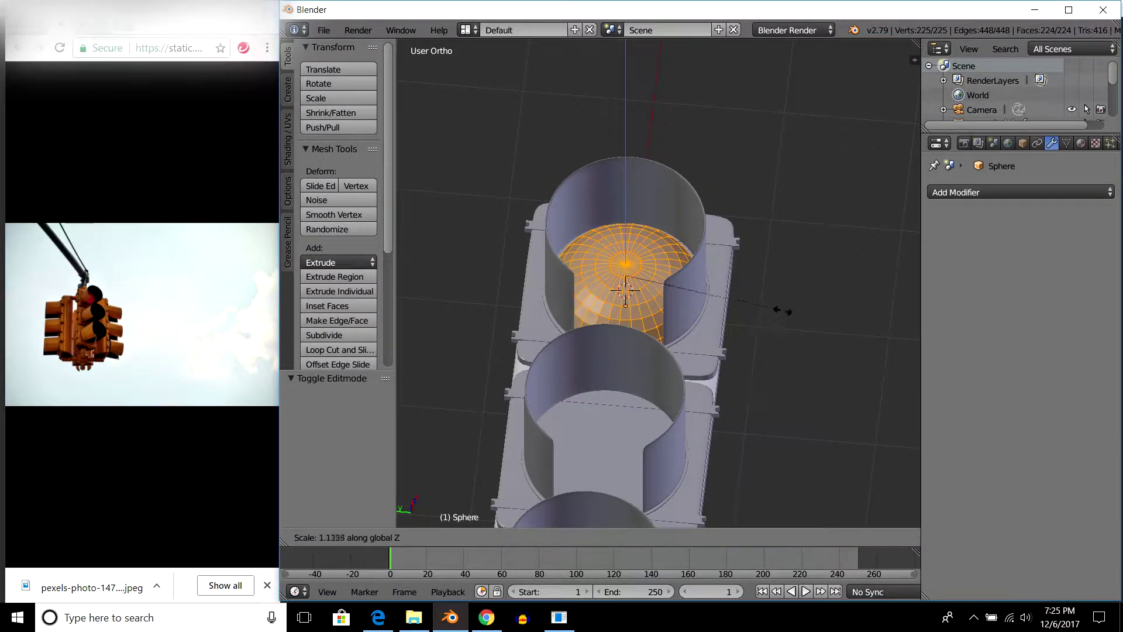
{"action": "left_click", "coordinate": [783, 312]}
{"action": "middle_click_drag", "start_coordinate": [783, 311], "coordinate": [781, 319]}
{"action": "key", "text": "Tab"}
{"action": "scroll", "coordinate": [658, 281], "scroll_direction": "up", "scroll_amount": 3}
{"action": "key", "text": "g"}
{"action": "key", "text": "z"}
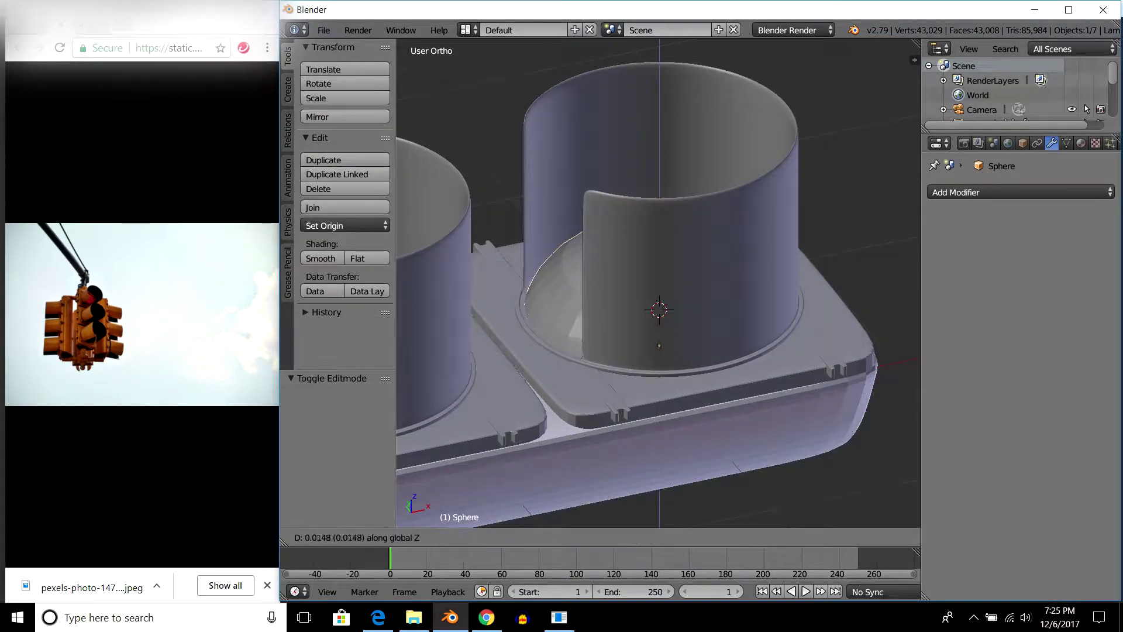
{"action": "key", "text": "Return"}
{"action": "middle_click_drag", "start_coordinate": [658, 293], "coordinate": [603, 304]}
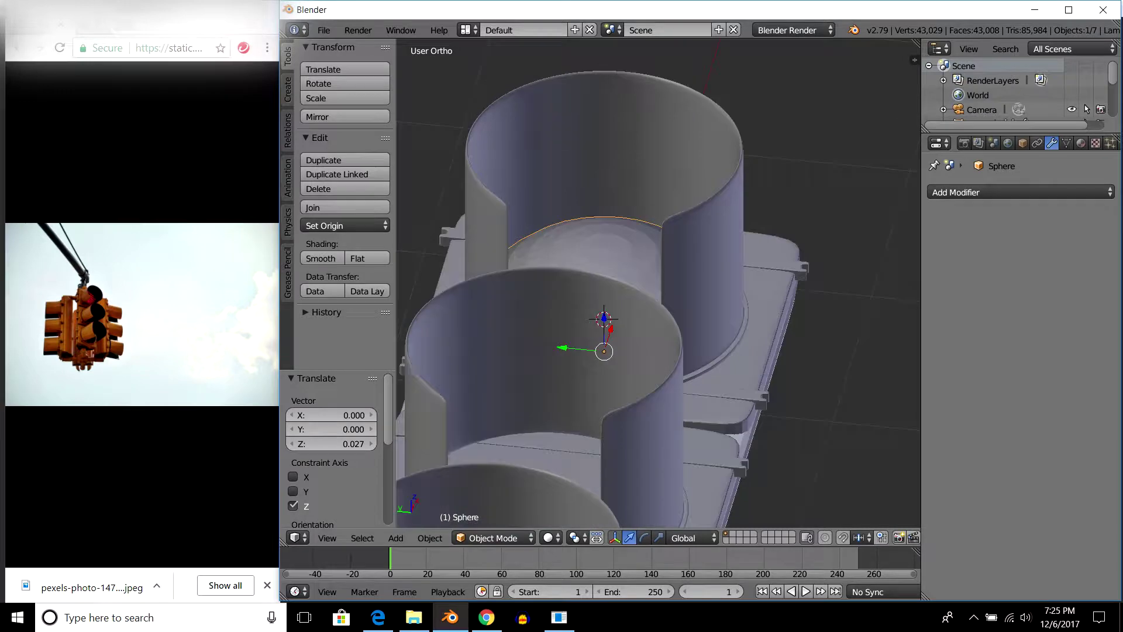
Give the dome smooth shading and a Subdivision Surface modifier with render level 1.
{"action": "left_click", "coordinate": [320, 258]}
{"action": "middle_click_drag", "start_coordinate": [644, 351], "coordinate": [643, 264]}
{"action": "left_click", "coordinate": [1021, 192]}
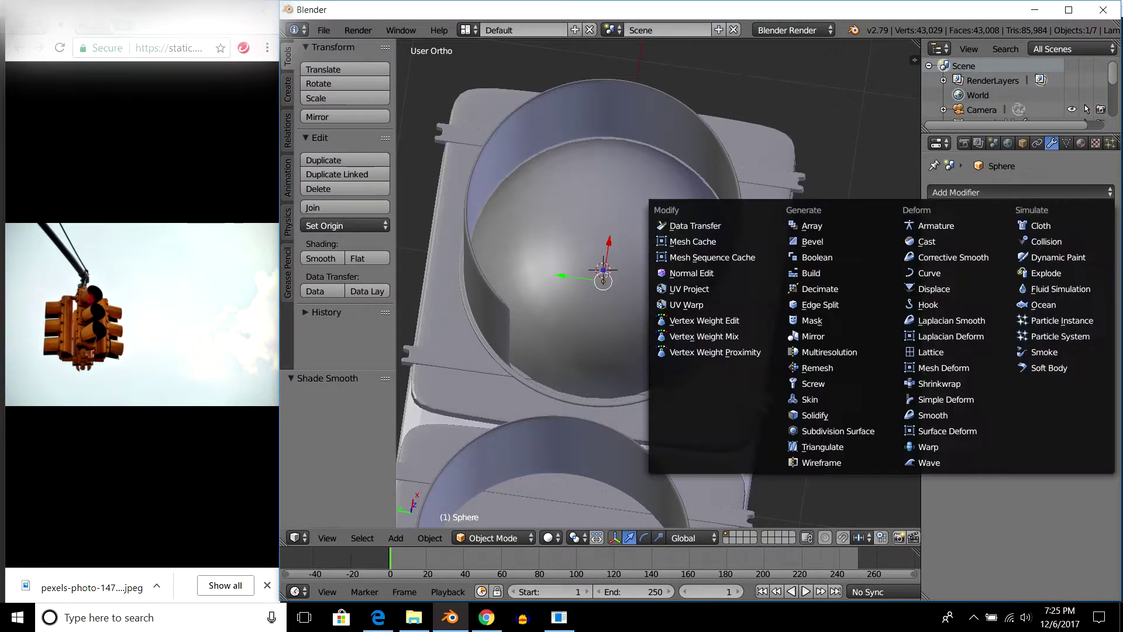
{"action": "left_click", "coordinate": [836, 430]}
{"action": "mouse_move", "coordinate": [658, 281]}
{"action": "middle_mouse_down"}
{"action": "mouse_move", "coordinate": [615, 305]}
{"action": "mouse_move", "coordinate": [673, 263]}
{"action": "middle_mouse_up"}
{"action": "left_click", "coordinate": [937, 303]}
Preview the scene in Rendered shading, then reselect the lamp sphere in top view.
{"action": "key", "text": "a"}
{"action": "middle_click_drag", "start_coordinate": [644, 292], "coordinate": [614, 263]}
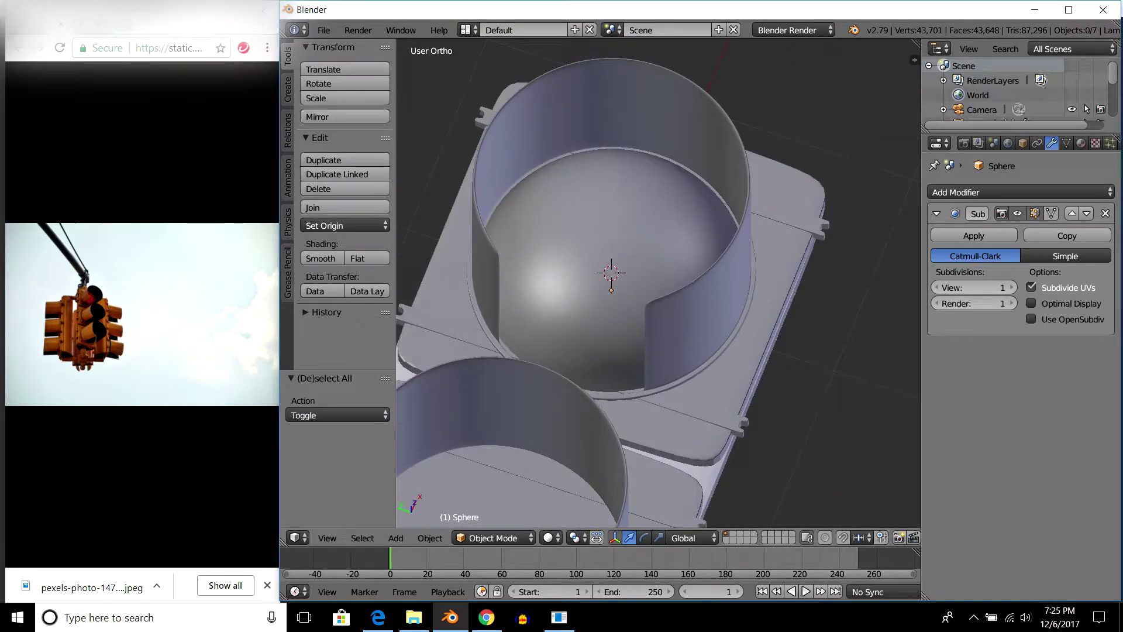
{"action": "key", "text": "shift+z"}
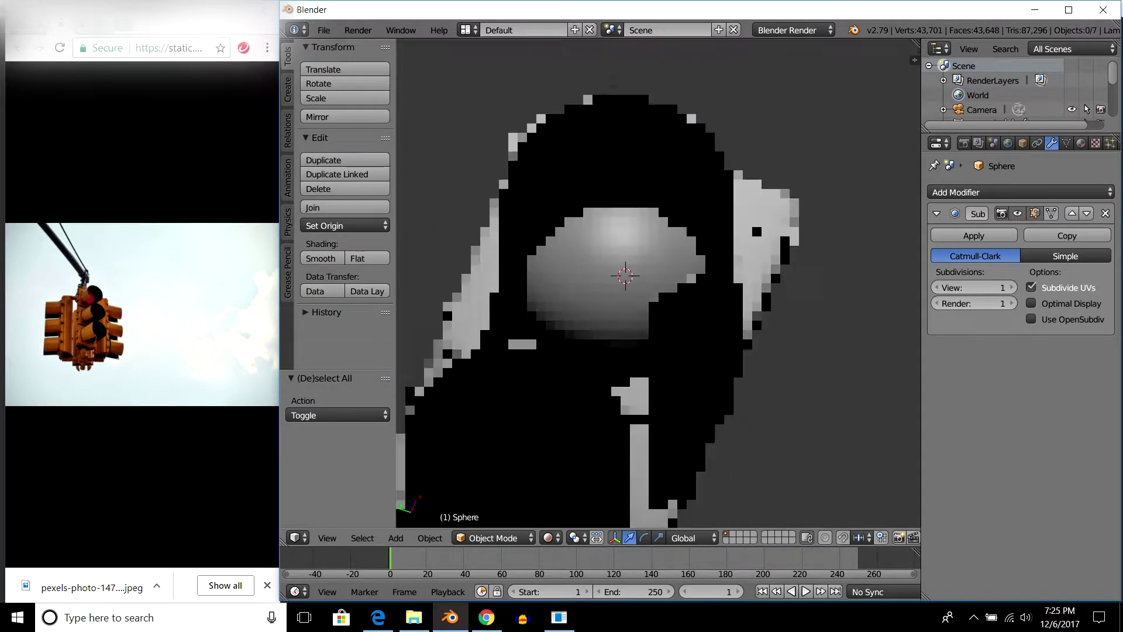
{"action": "key", "text": "z"}
{"action": "key", "text": "z"}
{"action": "right_click", "coordinate": [626, 275]}
{"action": "middle_click_drag", "start_coordinate": [643, 281], "coordinate": [672, 252]}
{"action": "key", "text": "KP_7"}
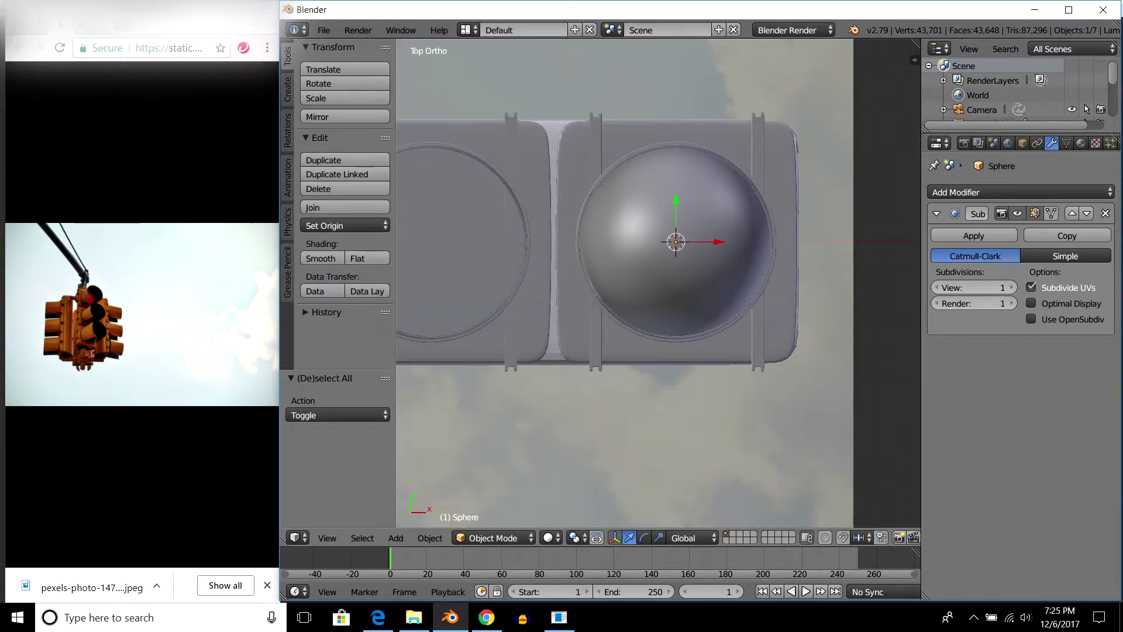
{"action": "left_click", "coordinate": [965, 192]}
Add an Array modifier to the lamp sphere with Count 3.
{"action": "left_click", "coordinate": [812, 227]}
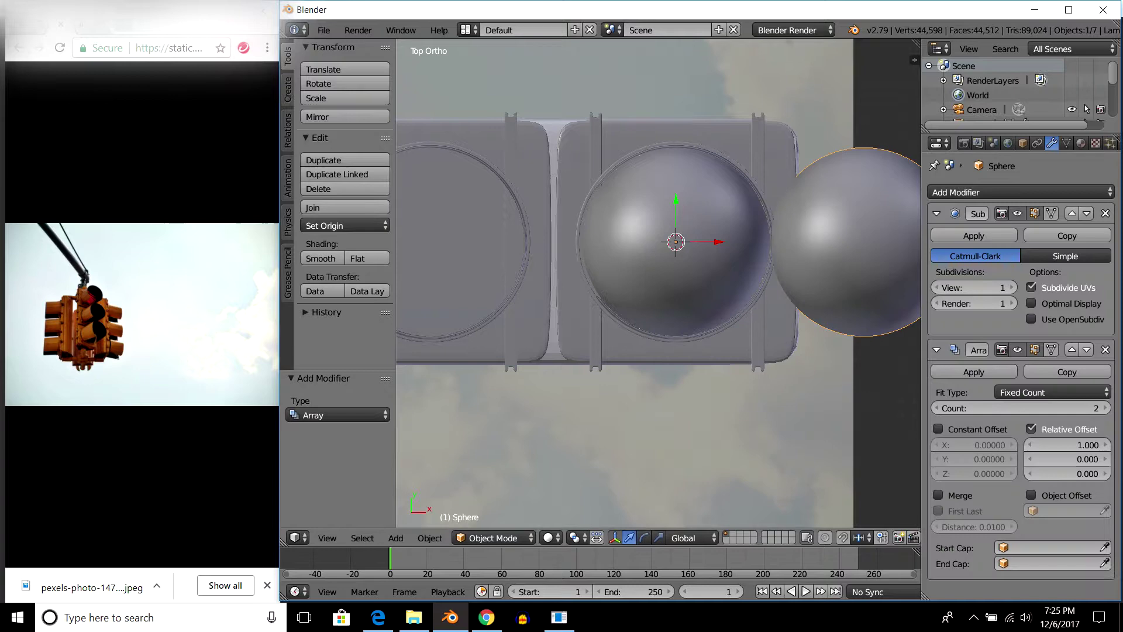
{"action": "middle_click_drag", "start_coordinate": [672, 264], "coordinate": [813, 271], "text": "shift"}
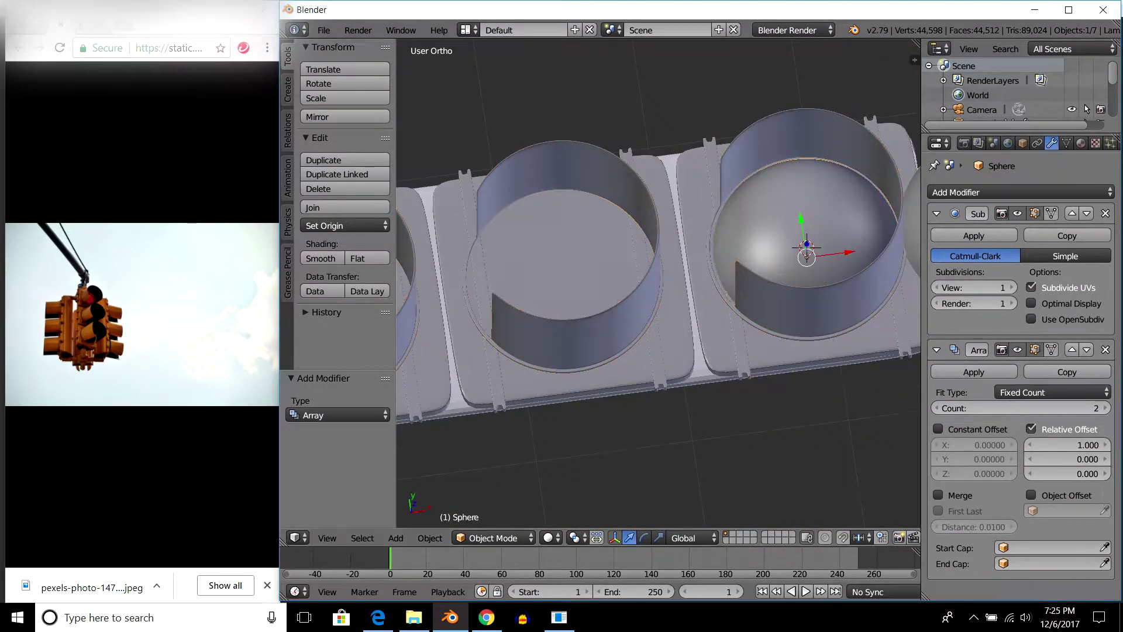
{"action": "type", "text": "1.0"}
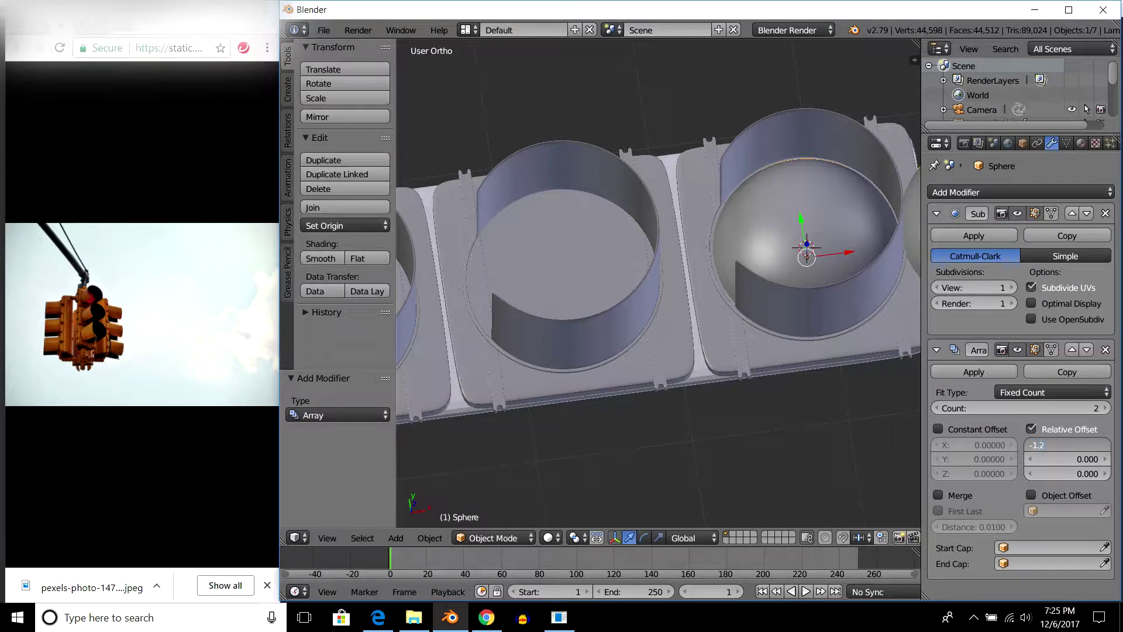
{"action": "type", "text": "25"}
{"action": "key", "text": "Return"}
{"action": "scroll", "coordinate": [658, 280], "scroll_direction": "down", "scroll_amount": 4}
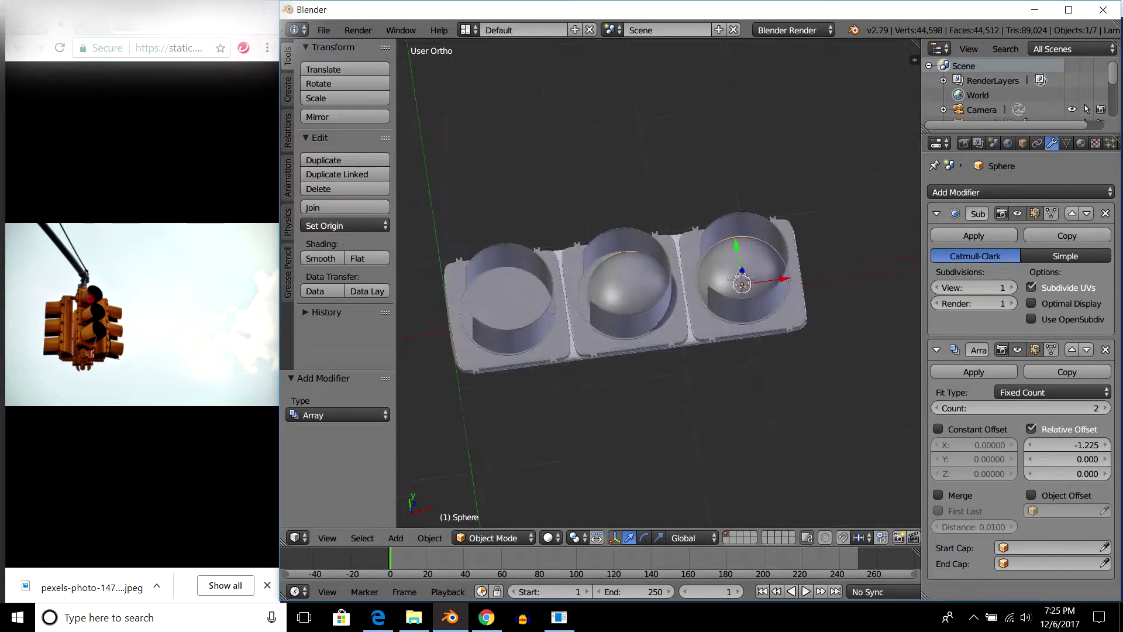
{"action": "scroll", "coordinate": [658, 281], "scroll_direction": "up", "scroll_amount": 3}
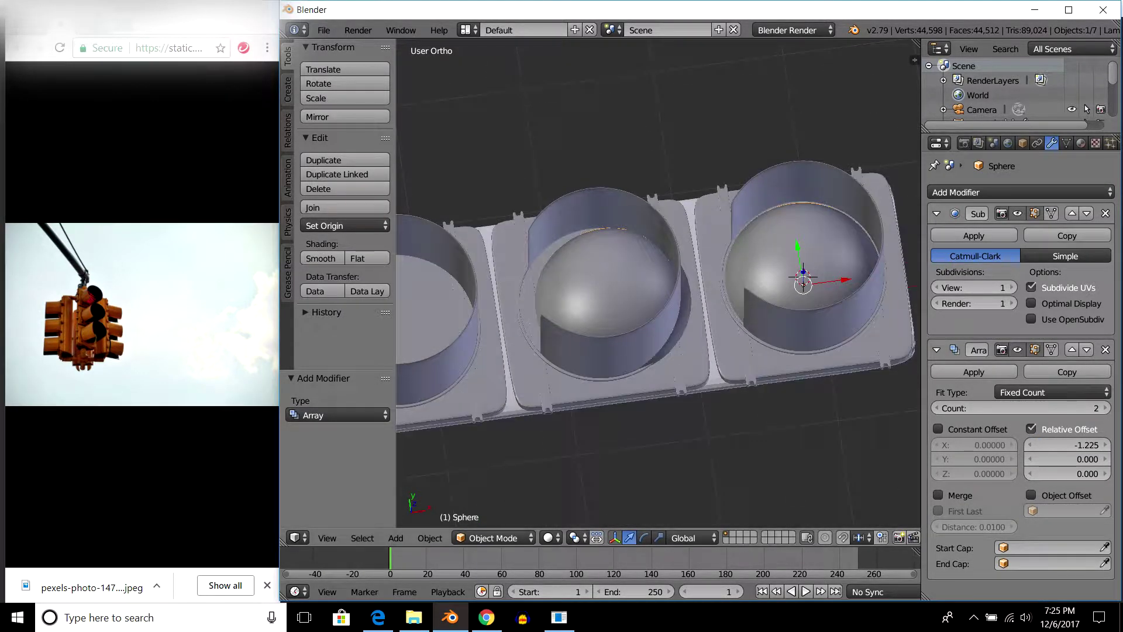
{"action": "left_click", "coordinate": [1104, 407]}
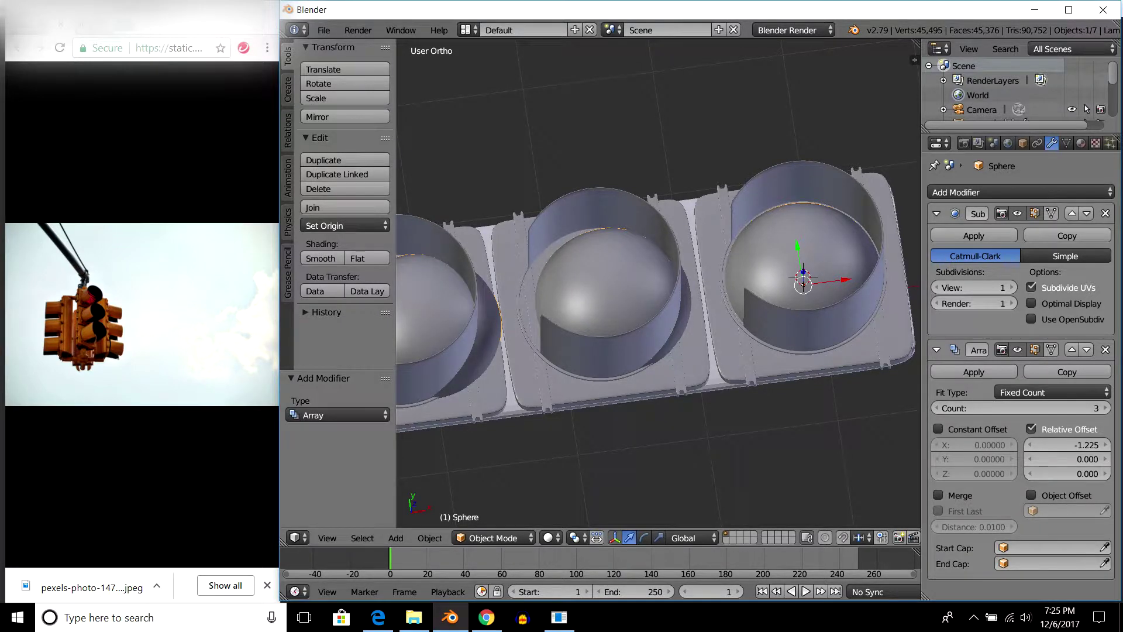
{"action": "key", "text": "KP_7"}
Adjust the array's relative X offset through -1.240 and -1.300 to -1.310.
{"action": "left_click", "coordinate": [1068, 444]}
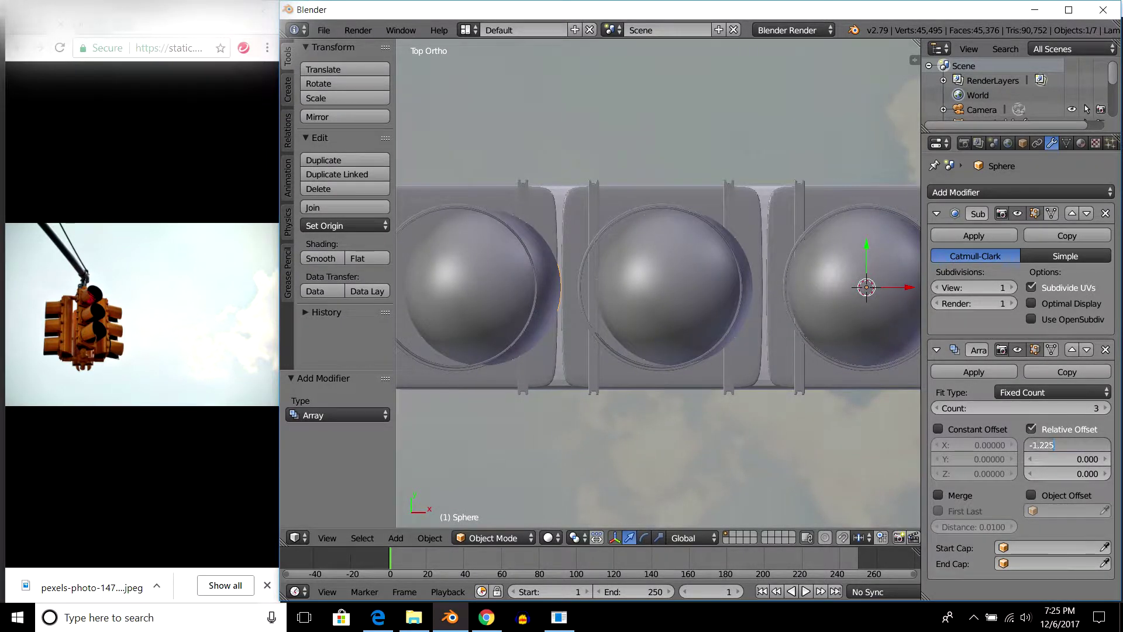
{"action": "type", "text": "-1.24"}
{"action": "key", "text": "Return"}
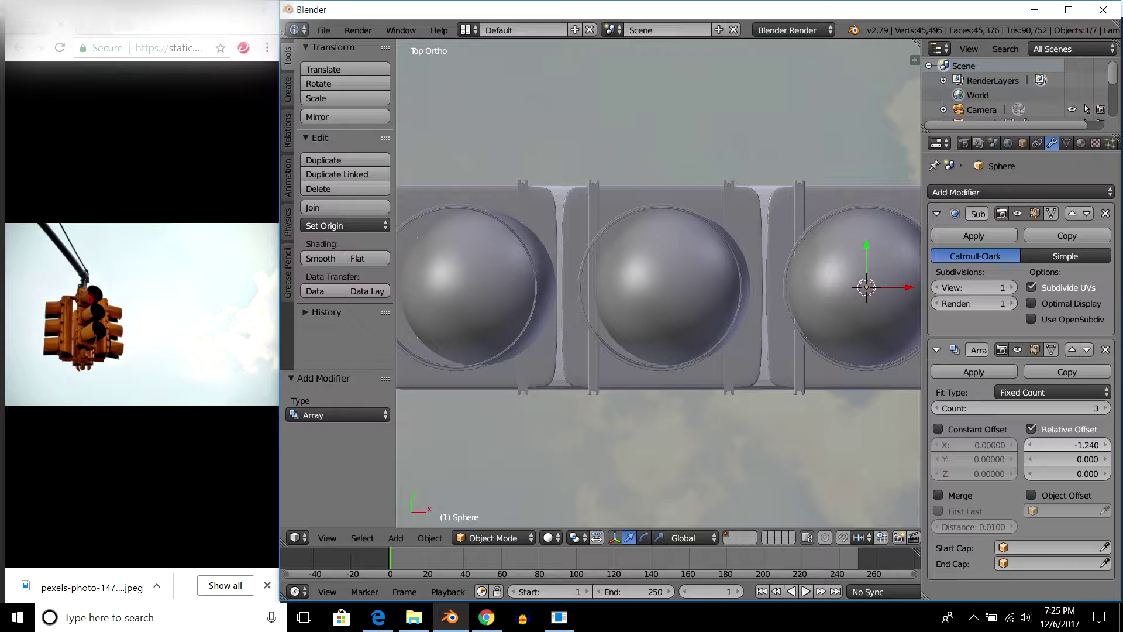
{"action": "left_click", "coordinate": [1068, 445]}
{"action": "key", "text": "BackSpace"}
{"action": "key", "text": "BackSpace"}
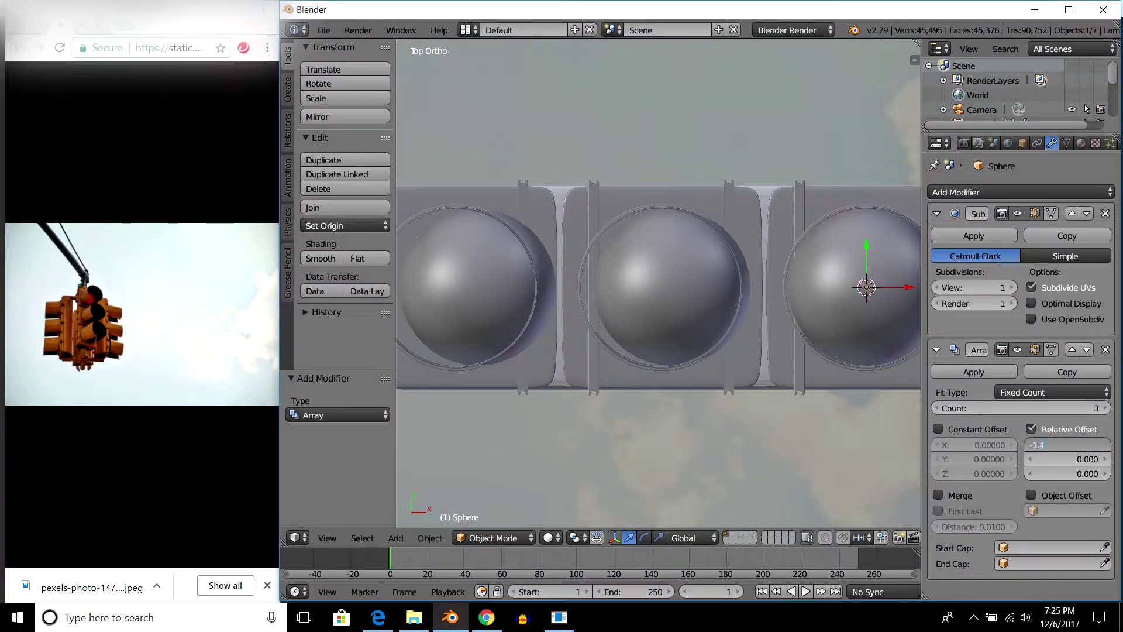
{"action": "type", "text": "3"}
{"action": "key", "text": "Return"}
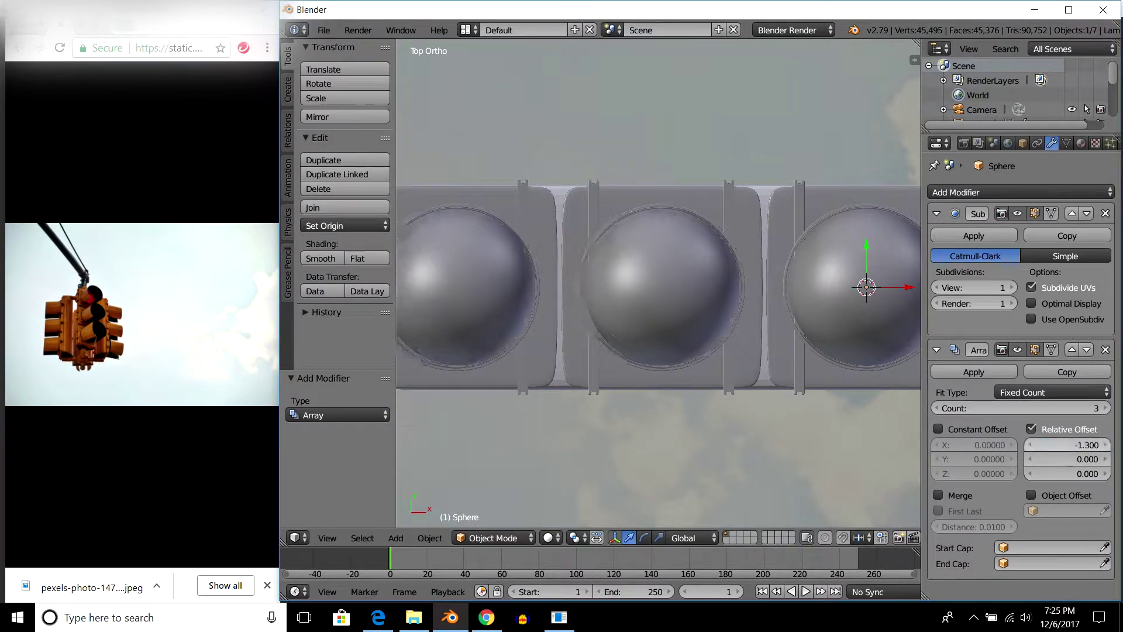
{"action": "left_click", "coordinate": [1068, 445]}
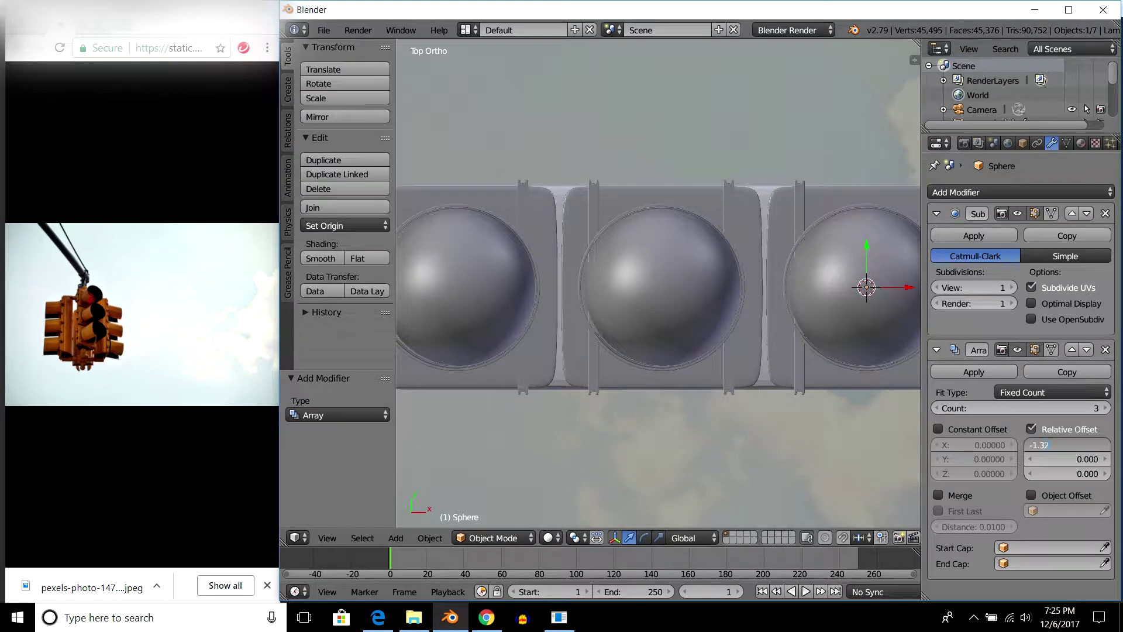
{"action": "type", "text": "1"}
{"action": "key", "text": "Return"}
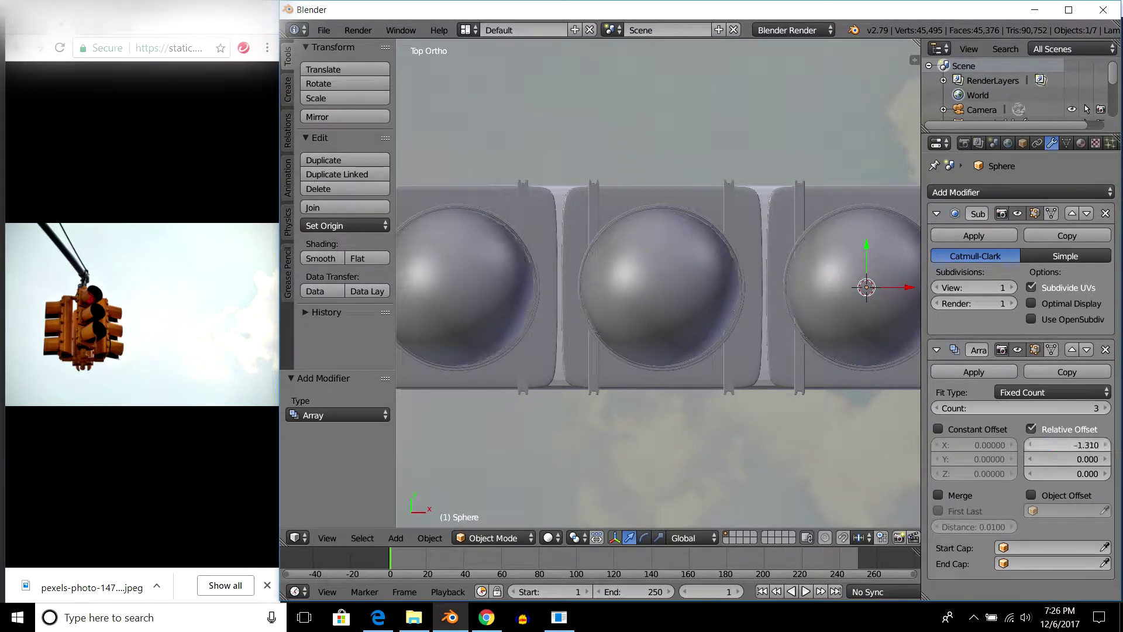
Fine-tune the relative X offset to -1.308 so each housing holds a dome.
{"action": "middle_click_drag", "start_coordinate": [643, 292], "coordinate": [755, 293], "text": "shift"}
{"action": "left_click", "coordinate": [1050, 444]}
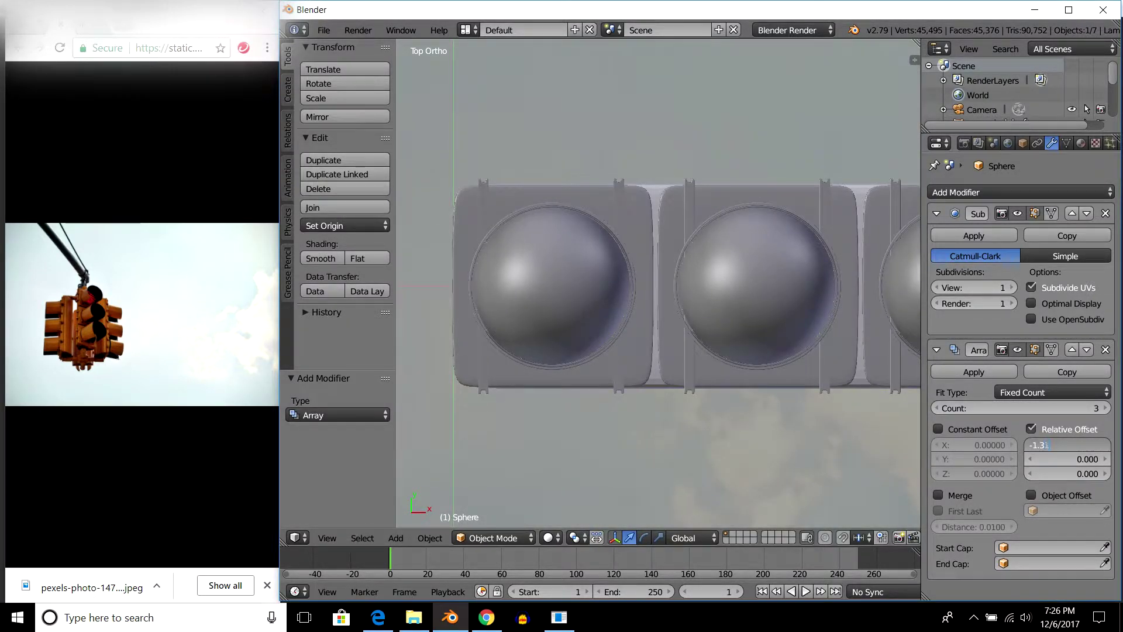
{"action": "type", "text": "05"}
{"action": "key", "text": "Return"}
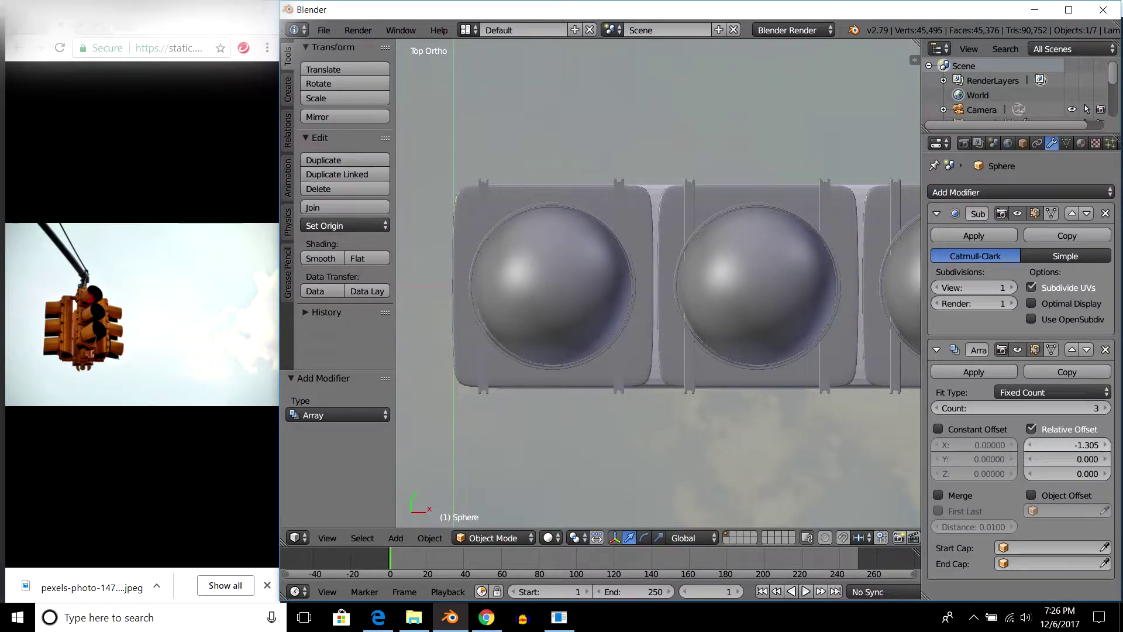
{"action": "scroll", "coordinate": [659, 296], "scroll_direction": "up", "scroll_amount": 2}
{"action": "left_click", "coordinate": [1059, 445]}
{"action": "type", "text": "10"}
{"action": "key", "text": "Return"}
{"action": "mouse_move", "coordinate": [658, 292]}
{"action": "middle_mouse_down"}
{"action": "mouse_move", "coordinate": [702, 222]}
{"action": "mouse_move", "coordinate": [693, 286]}
{"action": "middle_mouse_up"}
{"action": "left_click", "coordinate": [1065, 445]}
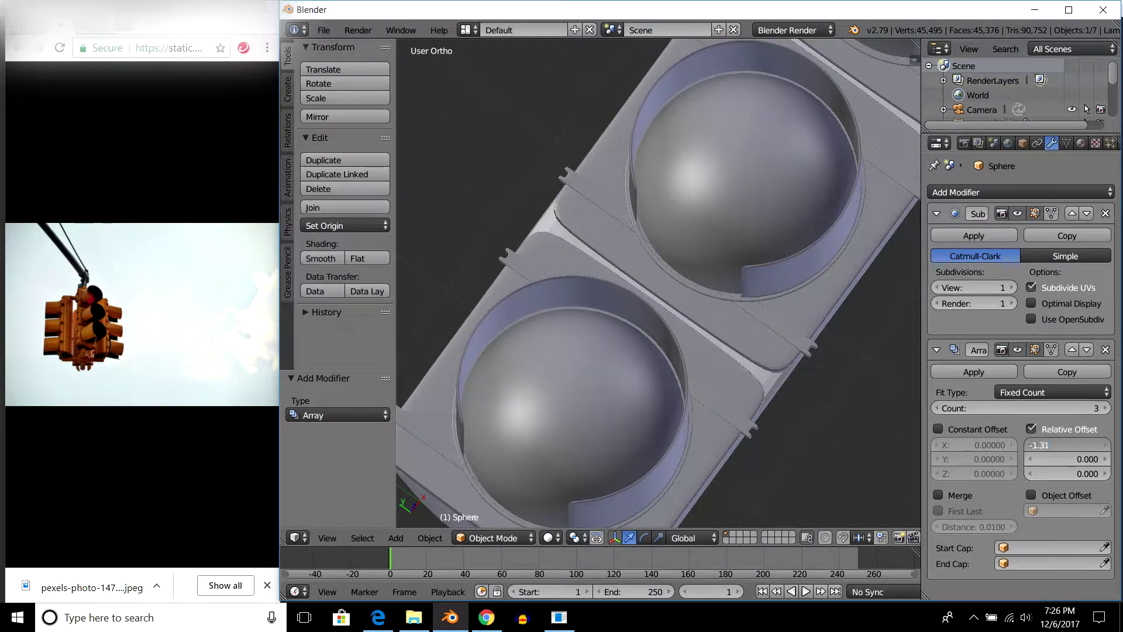
{"action": "key", "text": "Return"}
{"action": "scroll", "coordinate": [659, 283], "scroll_direction": "down", "scroll_amount": 3}
Deselect everything and orbit to view the domes in all three housings.
{"action": "key", "text": "a"}
{"action": "mouse_move", "coordinate": [659, 284]}
{"action": "middle_mouse_down"}
{"action": "mouse_move", "coordinate": [702, 234]}
{"action": "mouse_move", "coordinate": [678, 257]}
{"action": "mouse_move", "coordinate": [720, 245]}
{"action": "mouse_move", "coordinate": [725, 222]}
{"action": "middle_mouse_up"}
{"action": "middle_click_drag", "start_coordinate": [643, 264], "coordinate": [713, 228]}
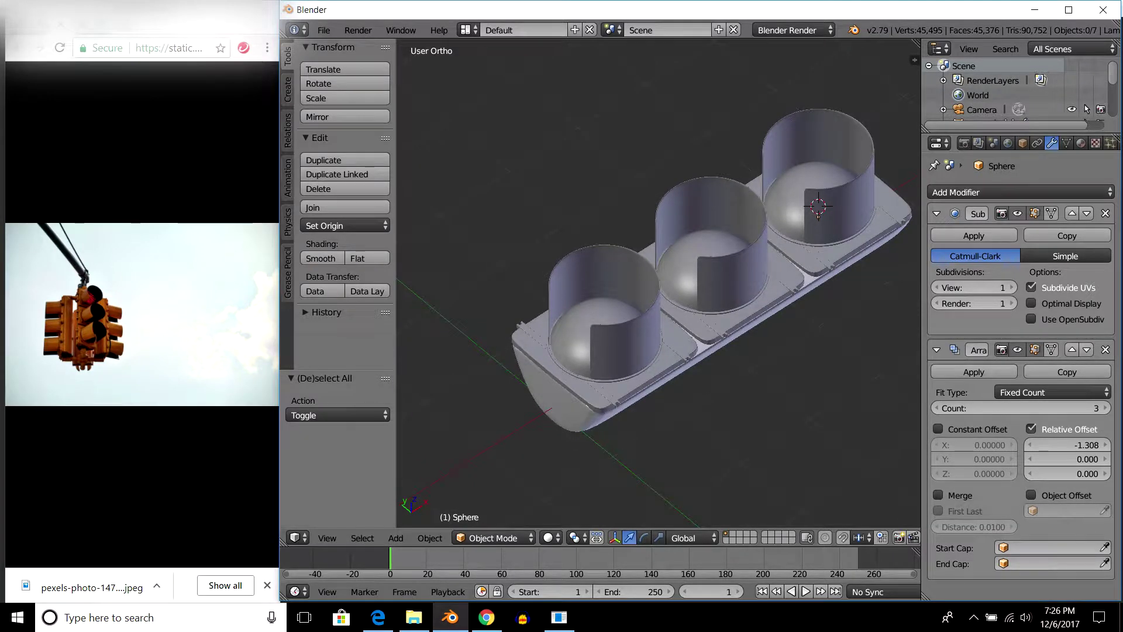
{"action": "left_click", "coordinate": [1007, 143]}
{"action": "scroll", "coordinate": [1015, 351], "scroll_direction": "down", "scroll_amount": 2}
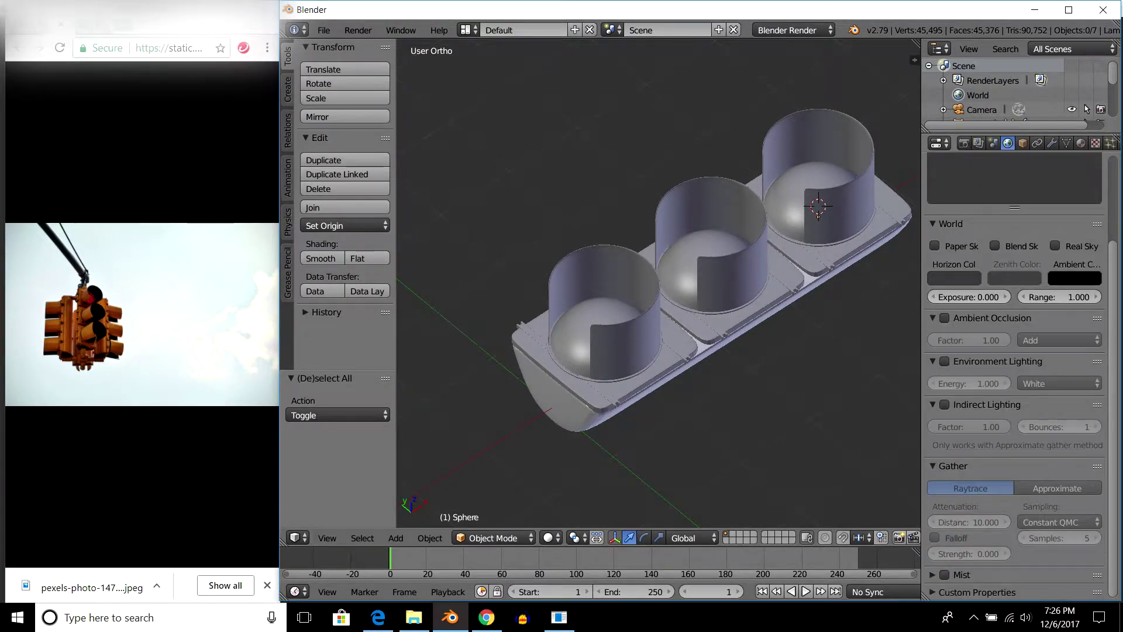
{"action": "key", "text": "KP_0"}
{"action": "key", "text": "shift+z"}
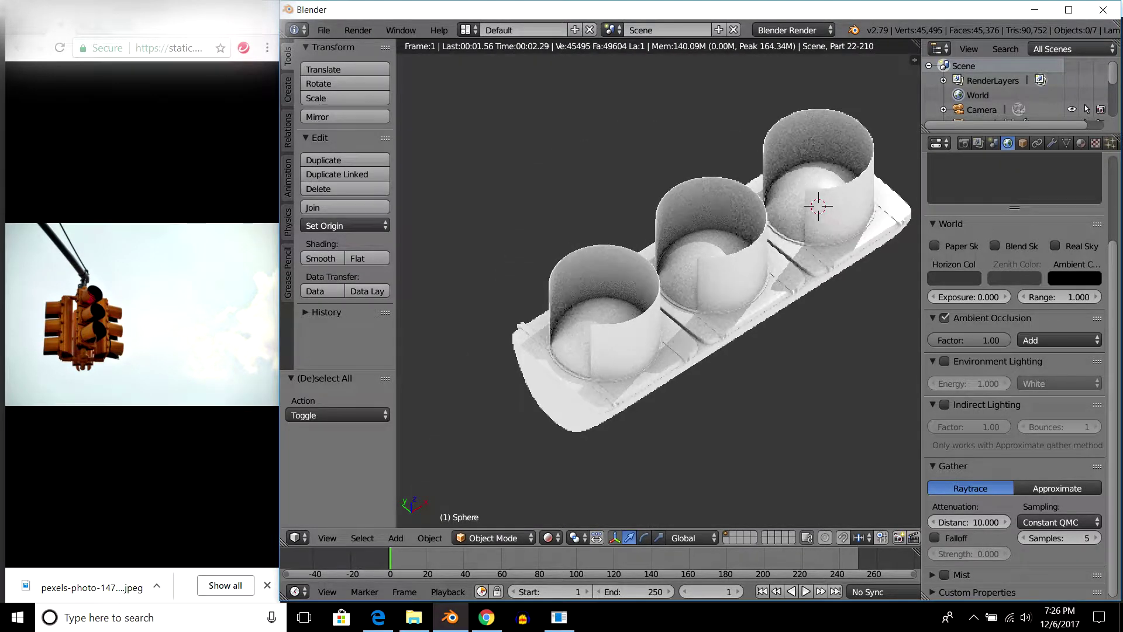
{"action": "key", "text": "KP_4"}
{"action": "key", "text": "KP_4"}
{"action": "key", "text": "KP_4"}
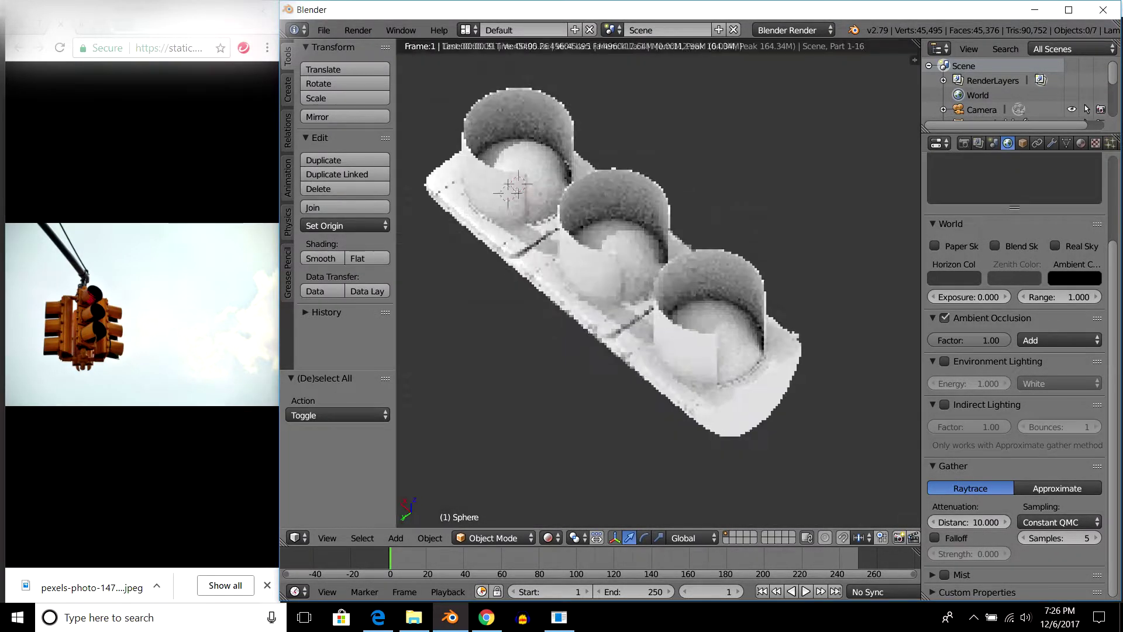
{"action": "key", "text": "KP_2"}
{"action": "key", "text": "KP_4"}
{"action": "key", "text": "KP_4"}
{"action": "key", "text": "KP_4"}
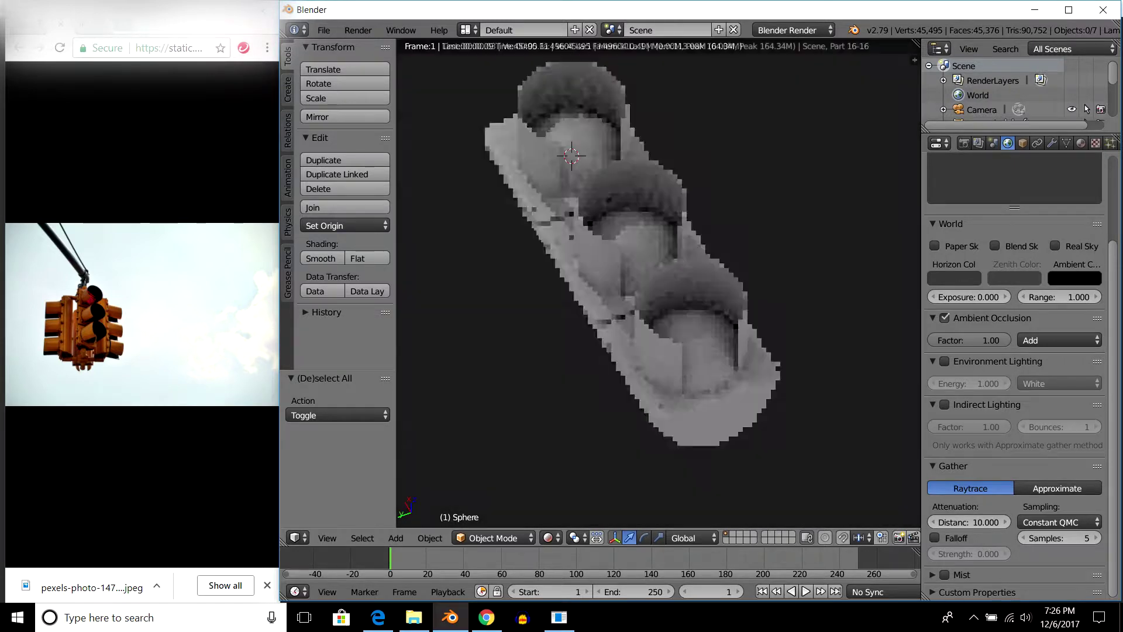
{"action": "key", "text": "shift+z"}
{"action": "key", "text": "KP_8"}
{"action": "key", "text": "KP_8"}
{"action": "key", "text": "KP_4"}
{"action": "key", "text": "KP_2"}
{"action": "key", "text": "KP_2"}
{"action": "key", "text": "KP_8"}
{"action": "key", "text": "KP_8"}
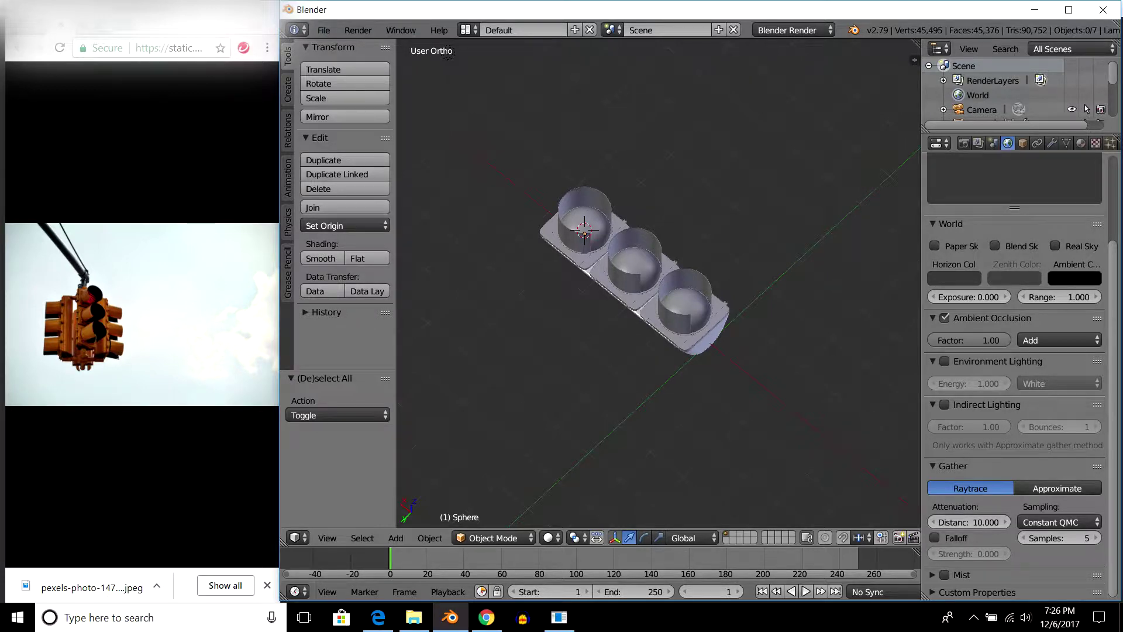
{"action": "middle_click_drag", "start_coordinate": [658, 281], "coordinate": [659, 222]}
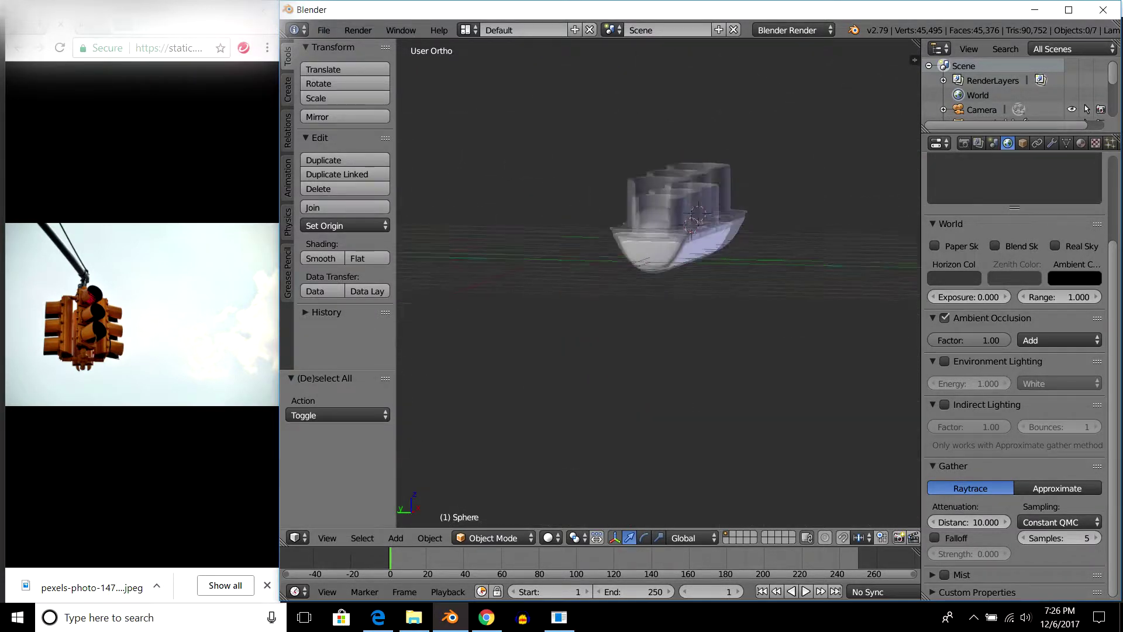
{"action": "scroll", "coordinate": [658, 281], "scroll_direction": "up", "scroll_amount": 5}
{"action": "scroll", "coordinate": [658, 281], "scroll_direction": "up", "scroll_amount": 3}
{"action": "mouse_move", "coordinate": [658, 234]}
{"action": "middle_mouse_down"}
{"action": "mouse_move", "coordinate": [658, 292]}
{"action": "mouse_move", "coordinate": [658, 245]}
{"action": "middle_mouse_up"}
{"action": "scroll", "coordinate": [658, 281], "scroll_direction": "up", "scroll_amount": 3}
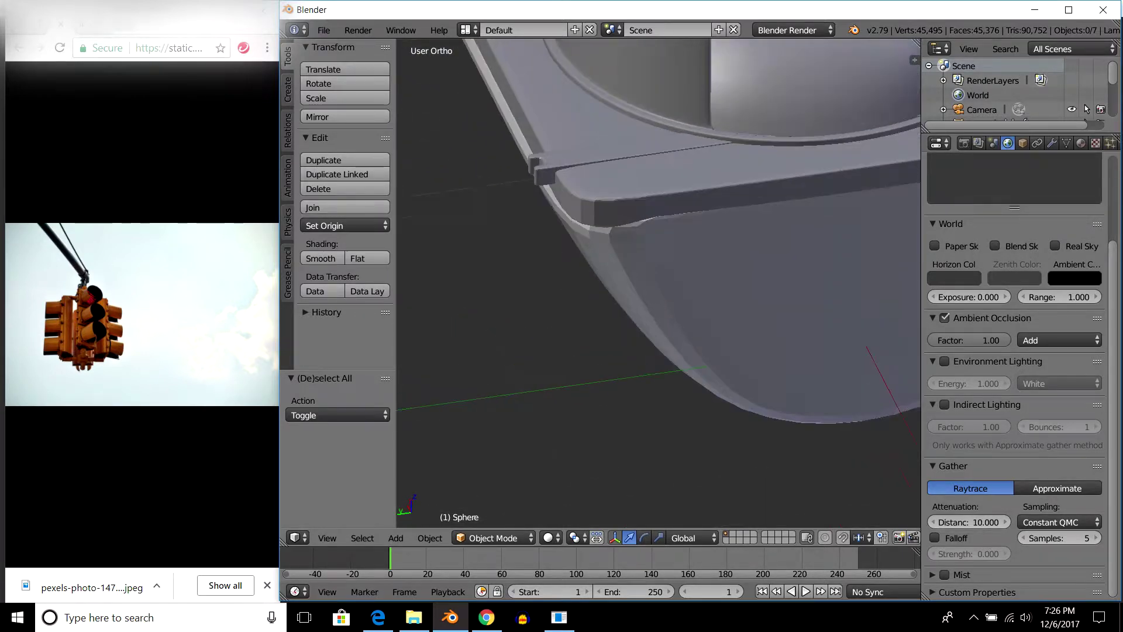
{"action": "scroll", "coordinate": [658, 281], "scroll_direction": "down", "scroll_amount": 2}
{"action": "scroll", "coordinate": [658, 281], "scroll_direction": "down", "scroll_amount": 2}
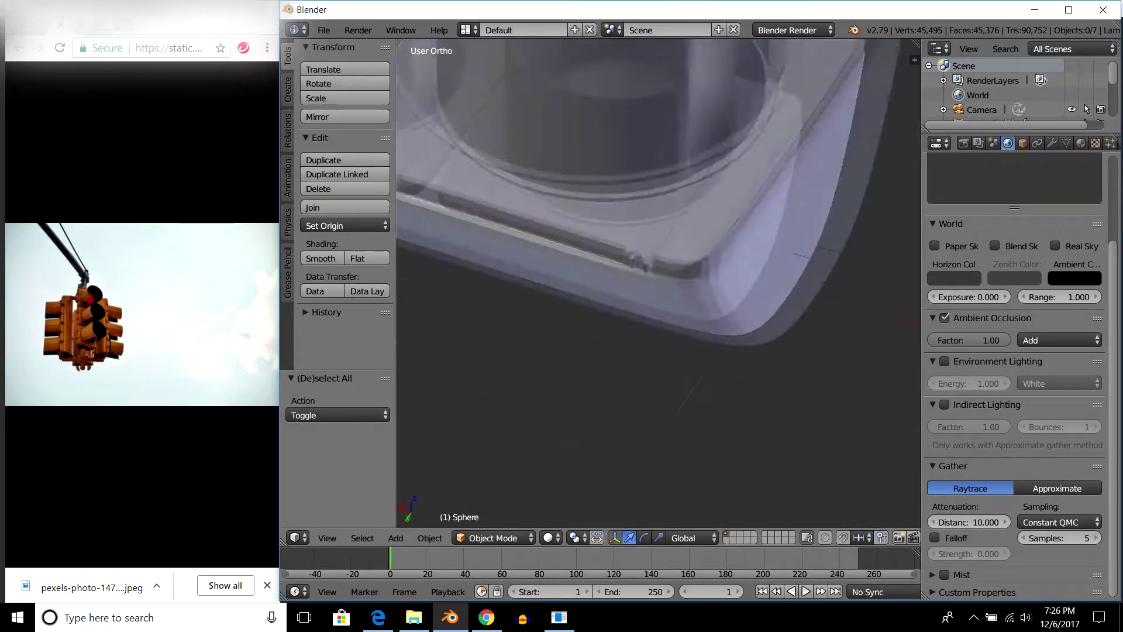
{"action": "key", "text": "Tab"}
{"action": "scroll", "coordinate": [658, 281], "scroll_direction": "up", "scroll_amount": 2}
{"action": "scroll", "coordinate": [658, 281], "scroll_direction": "down", "scroll_amount": 3}
{"action": "key", "text": "Tab"}
{"action": "scroll", "coordinate": [658, 281], "scroll_direction": "up", "scroll_amount": 3}
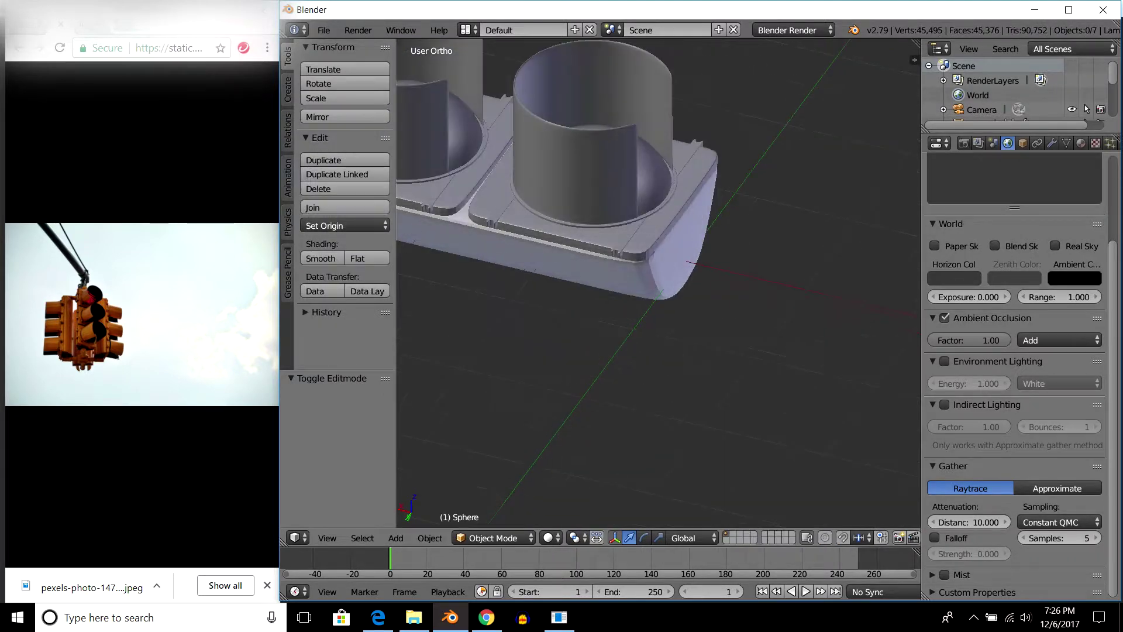
{"action": "key", "text": "a"}
{"action": "middle_click_drag", "start_coordinate": [658, 281], "coordinate": [682, 251]}
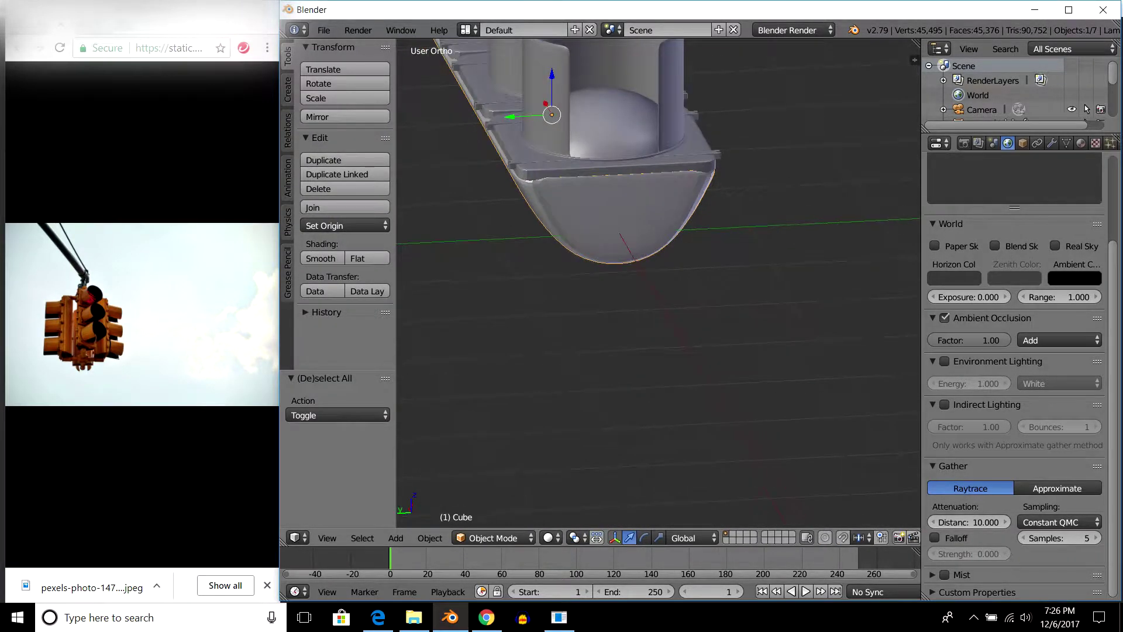
{"action": "key", "text": "KP_1"}
{"action": "scroll", "coordinate": [659, 281], "scroll_direction": "down", "scroll_amount": 3}
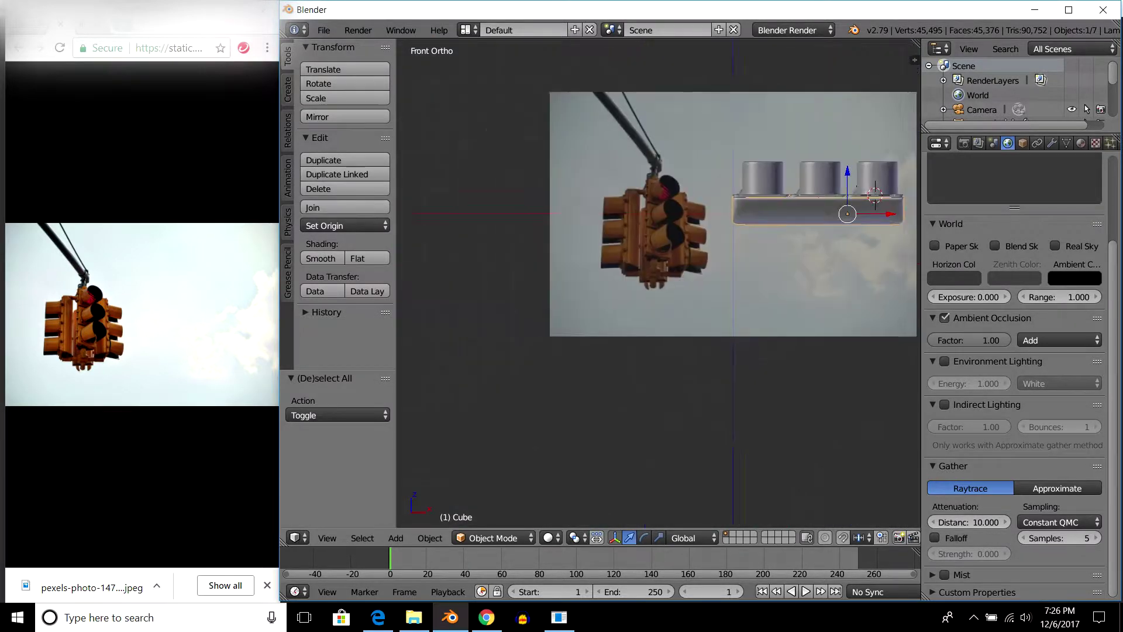
{"action": "scroll", "coordinate": [659, 281], "scroll_direction": "up", "scroll_amount": 4}
{"action": "scroll", "coordinate": [658, 281], "scroll_direction": "up", "scroll_amount": 2}
{"action": "scroll", "coordinate": [592, 110], "scroll_direction": "up", "scroll_amount": 2}
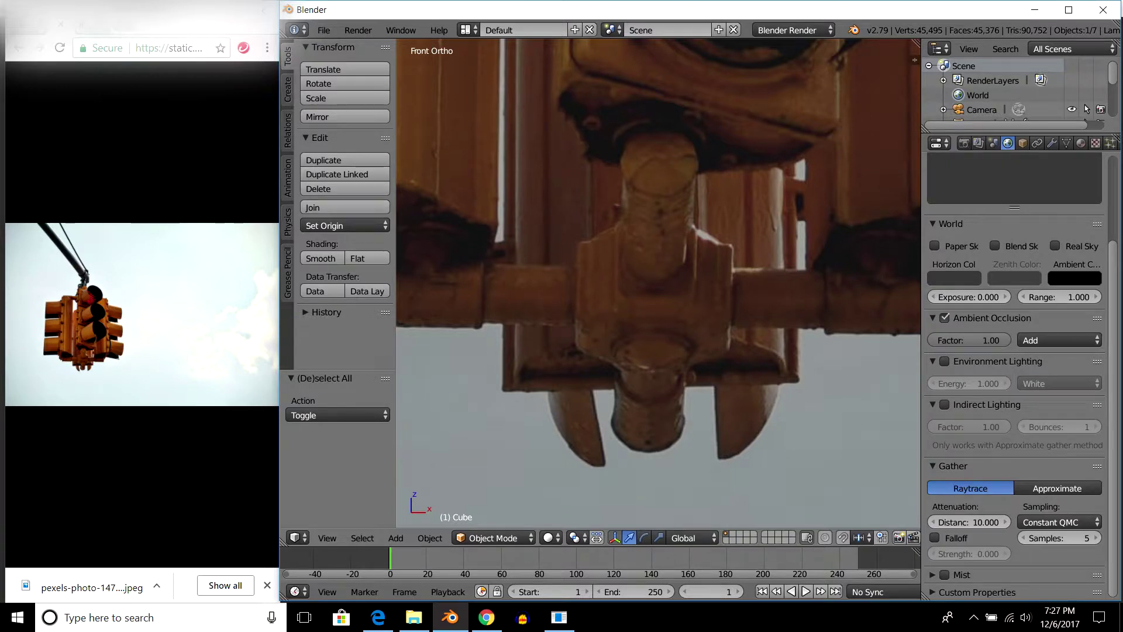
{"action": "scroll", "coordinate": [658, 281], "scroll_direction": "down", "scroll_amount": 5}
{"action": "scroll", "coordinate": [658, 281], "scroll_direction": "up", "scroll_amount": 2}
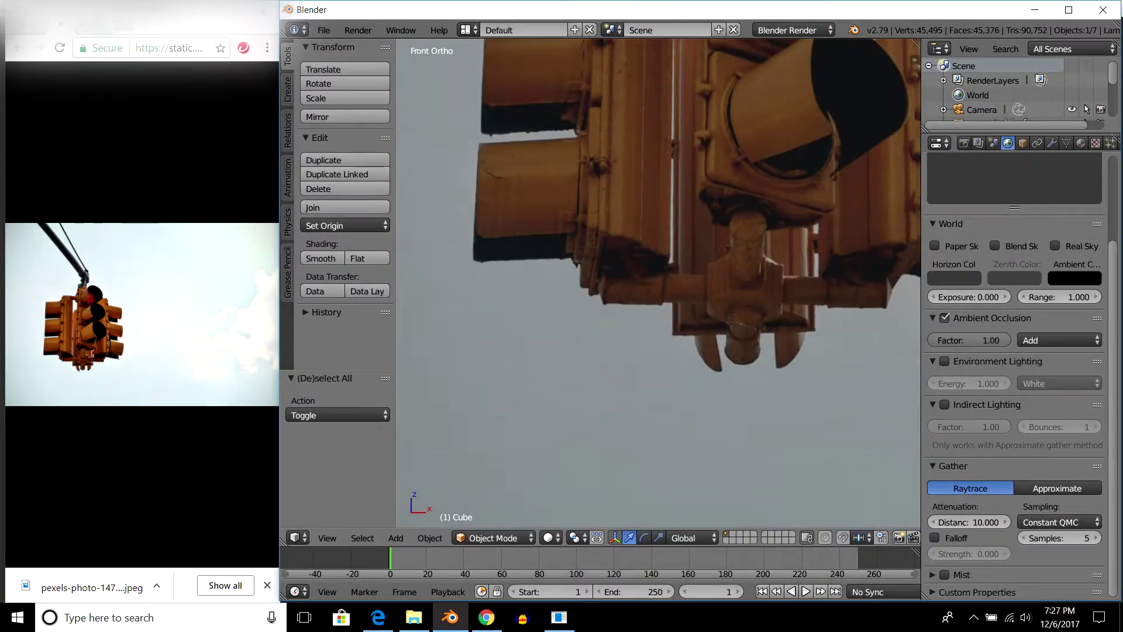
{"action": "scroll", "coordinate": [659, 281], "scroll_direction": "up", "scroll_amount": 2}
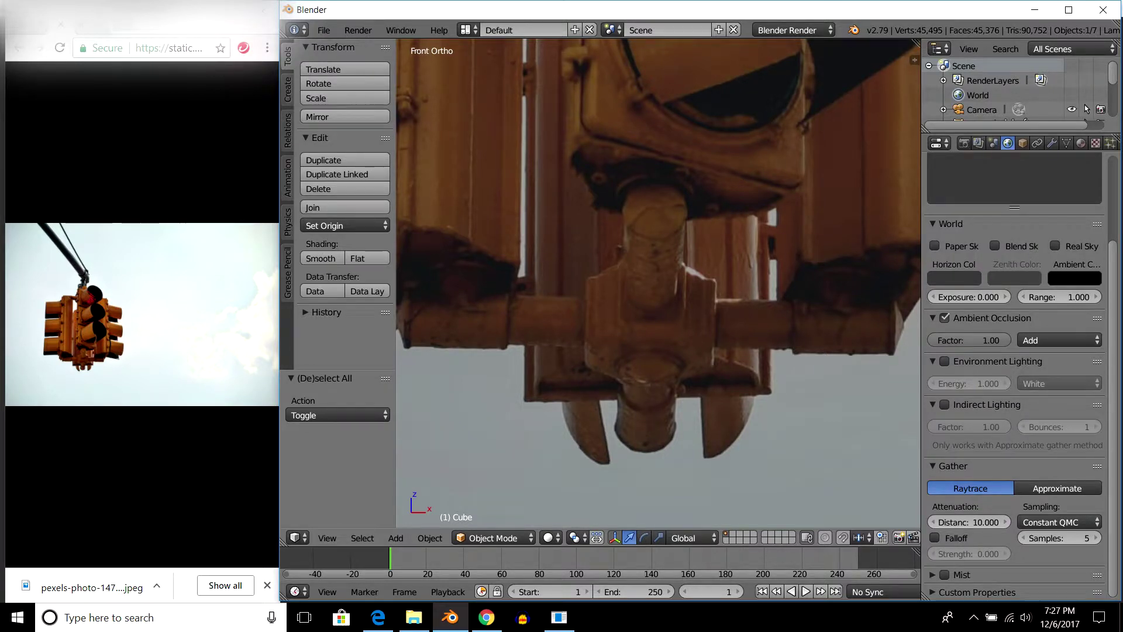
{"action": "scroll", "coordinate": [658, 281], "scroll_direction": "down", "scroll_amount": 4}
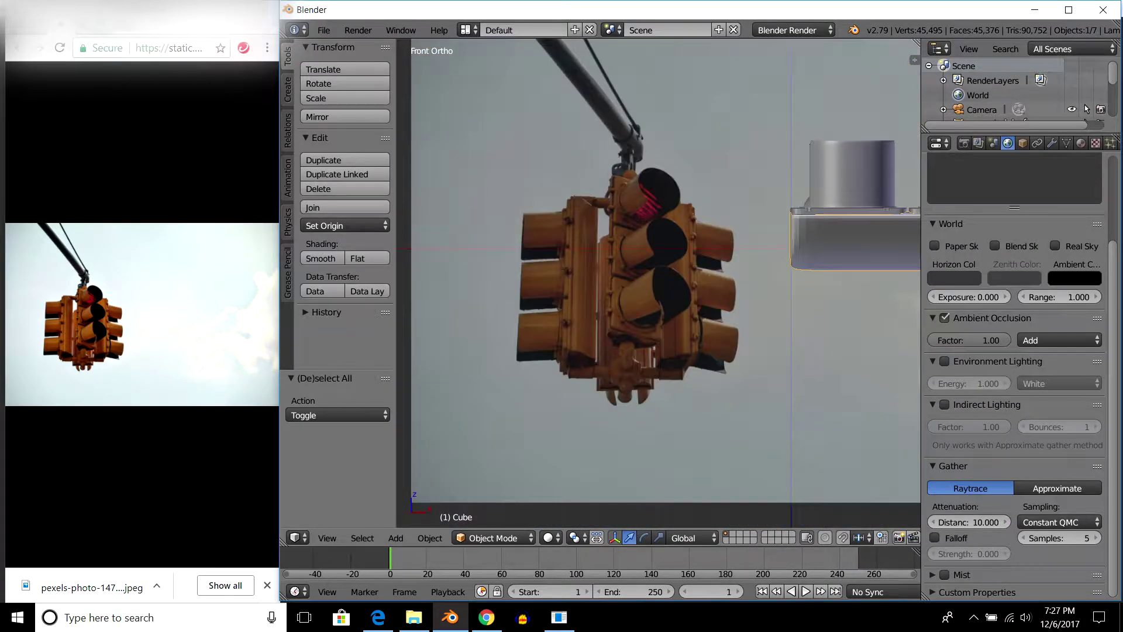
{"action": "key", "text": "KP_8"}
{"action": "key", "text": "KP_8"}
{"action": "key", "text": "KP_4"}
{"action": "key", "text": "KP_4"}
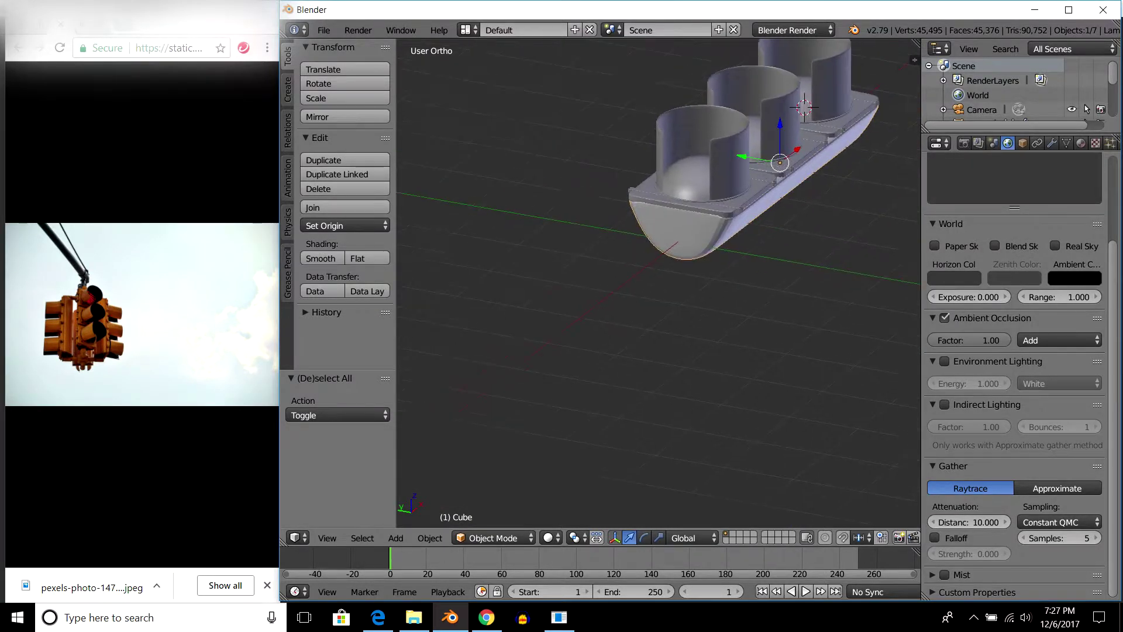
In Edit Mode, select the housing's two end faces and frame them.
{"action": "key", "text": "Tab"}
{"action": "key", "text": "KP_8"}
{"action": "key", "text": "KP_8"}
{"action": "key", "text": "KP_8"}
{"action": "key", "text": "KP_4"}
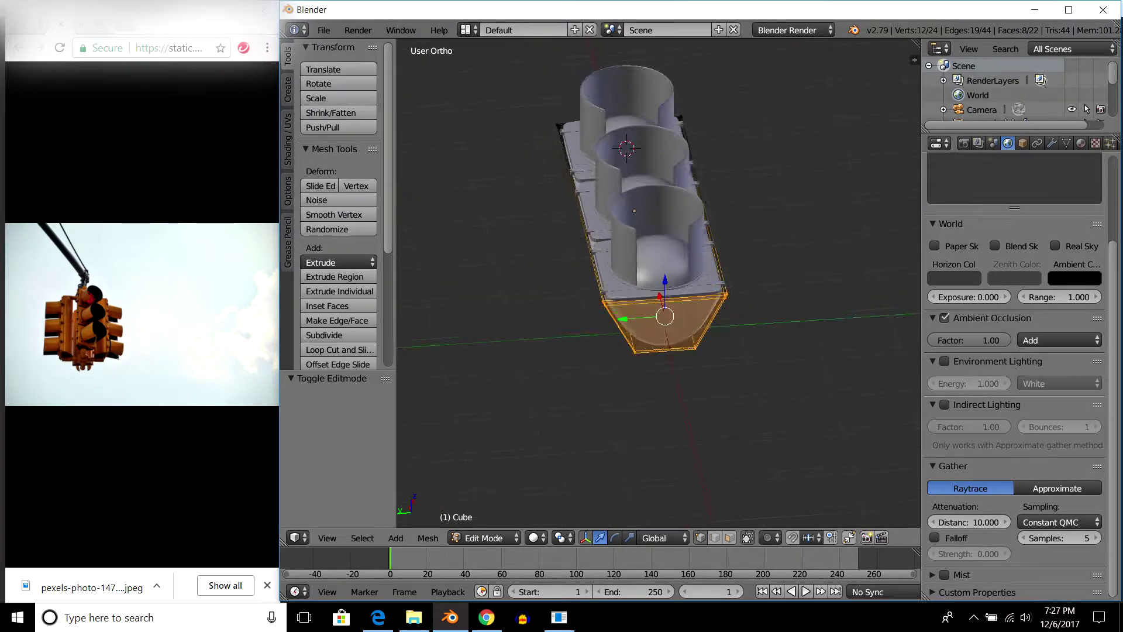
{"action": "key", "text": "KP_Decimal"}
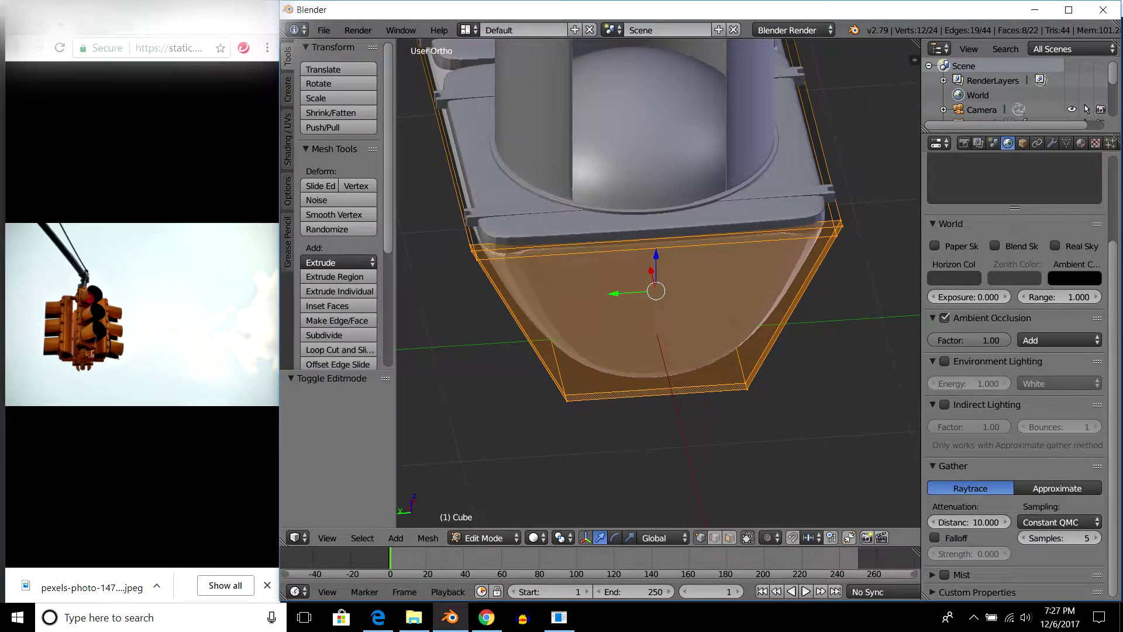
{"action": "key", "text": "ctrl+KP_Subtract"}
{"action": "key", "text": "ctrl+KP_Add"}
{"action": "key", "text": "KP_Subtract"}
{"action": "key", "text": "KP_Subtract"}
{"action": "key", "text": "KP_4"}
{"action": "key", "text": "KP_4"}
{"action": "key", "text": "KP_8"}
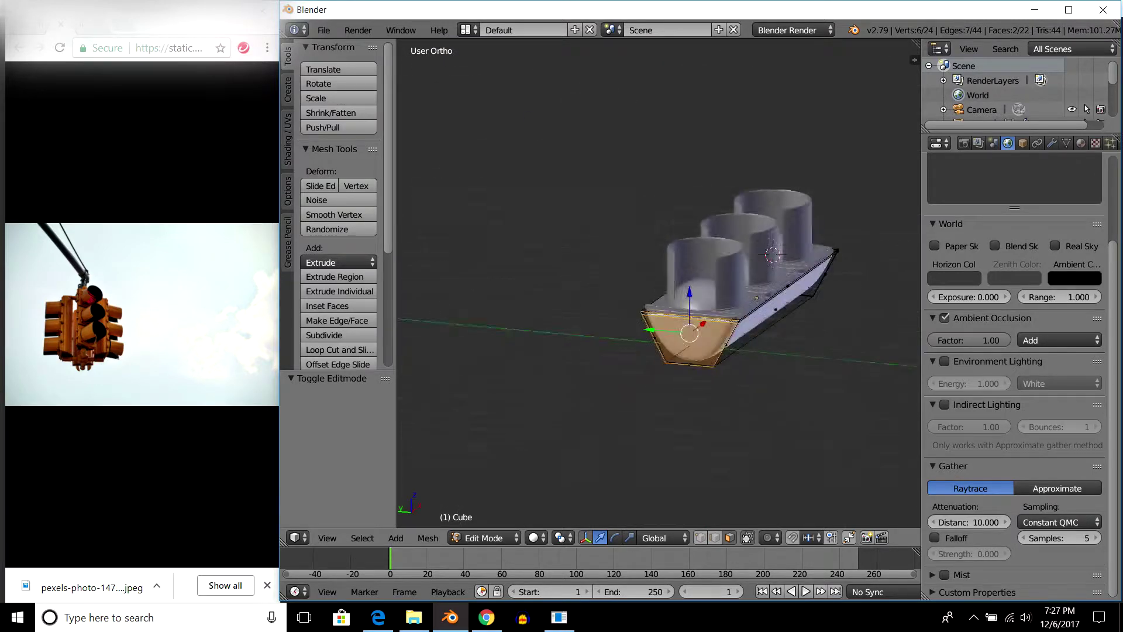
{"action": "key", "text": "KP_Decimal"}
Extrude the end faces in place and scale them to 0.892.
{"action": "key", "text": "e"}
{"action": "key", "text": "Escape"}
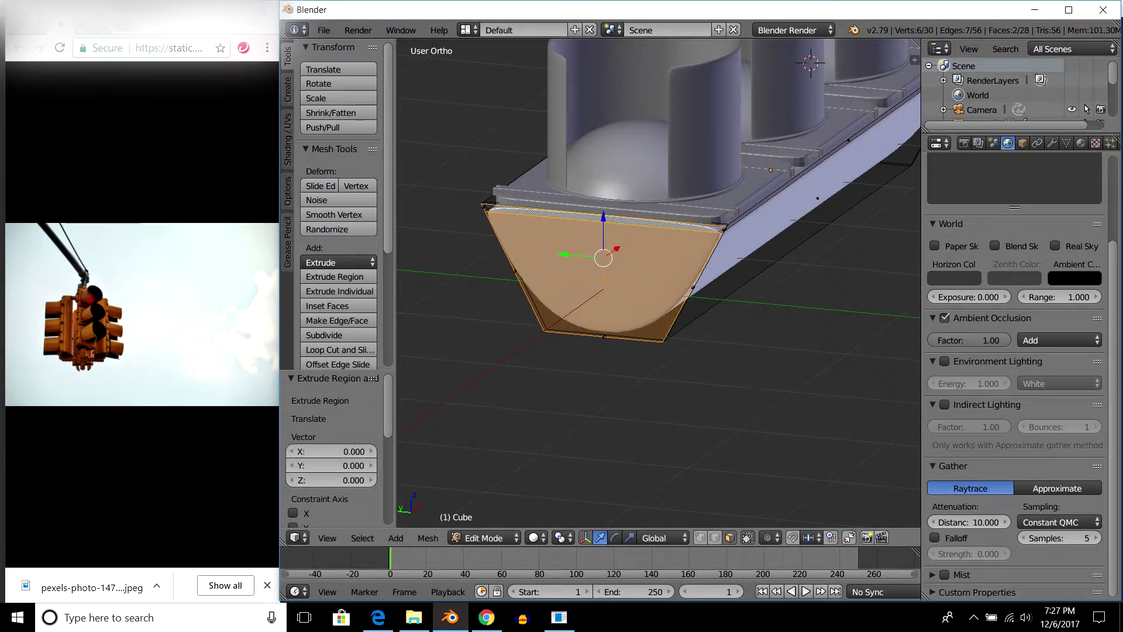
{"action": "key", "text": "KP_Add"}
{"action": "key", "text": "s"}
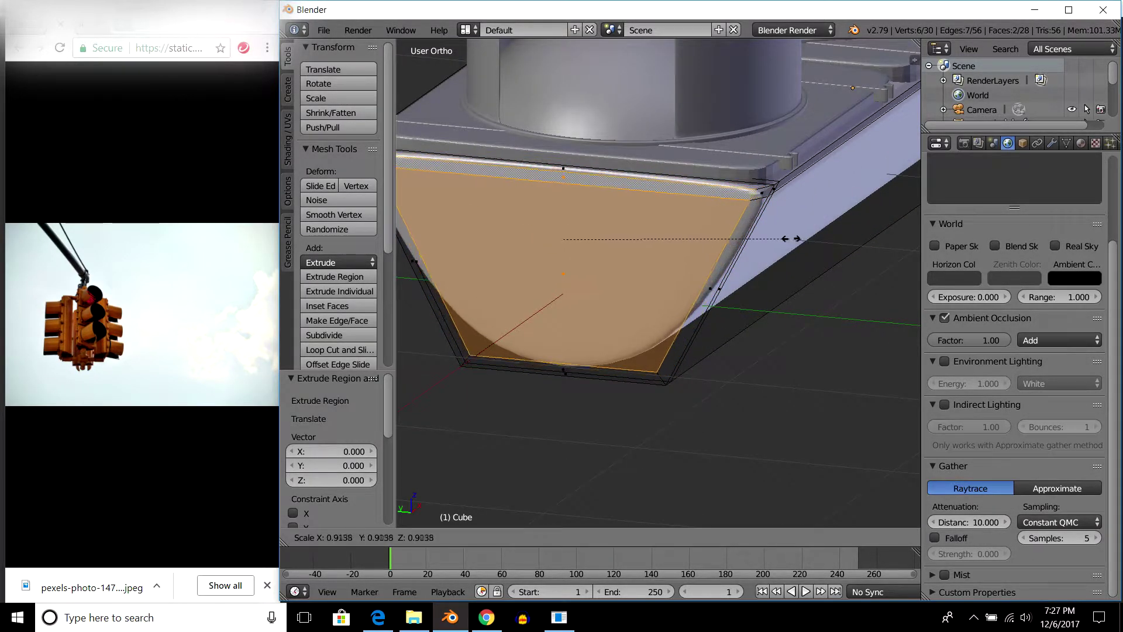
{"action": "key", "text": "Return"}
Lower the scaled end faces by 0.025 along Z.
{"action": "key", "text": "KP_1"}
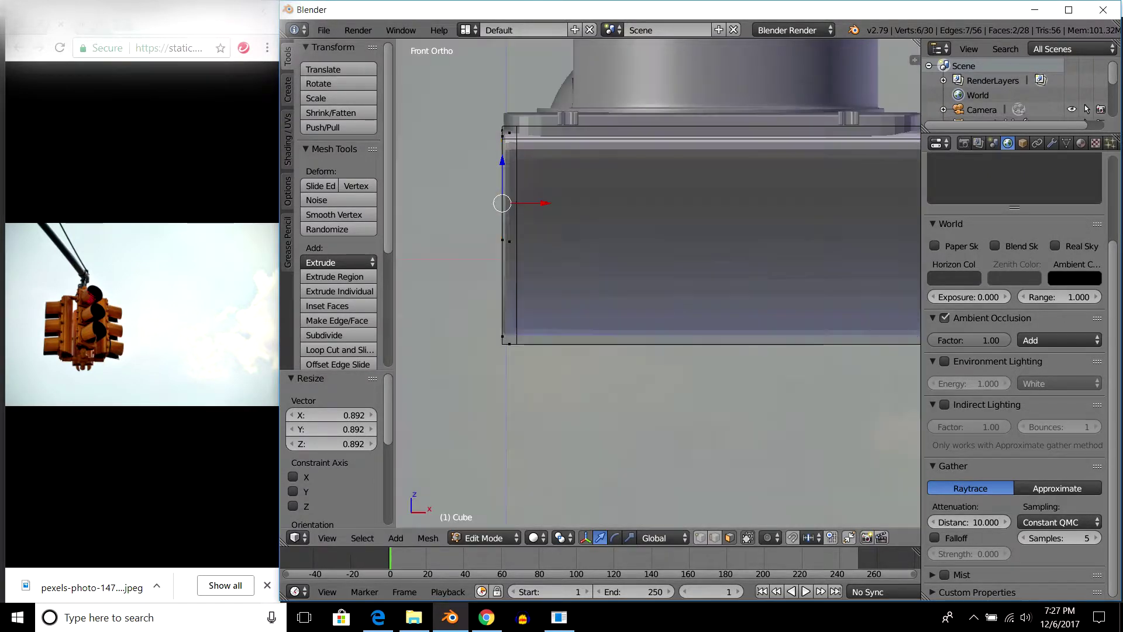
{"action": "key", "text": "KP_3"}
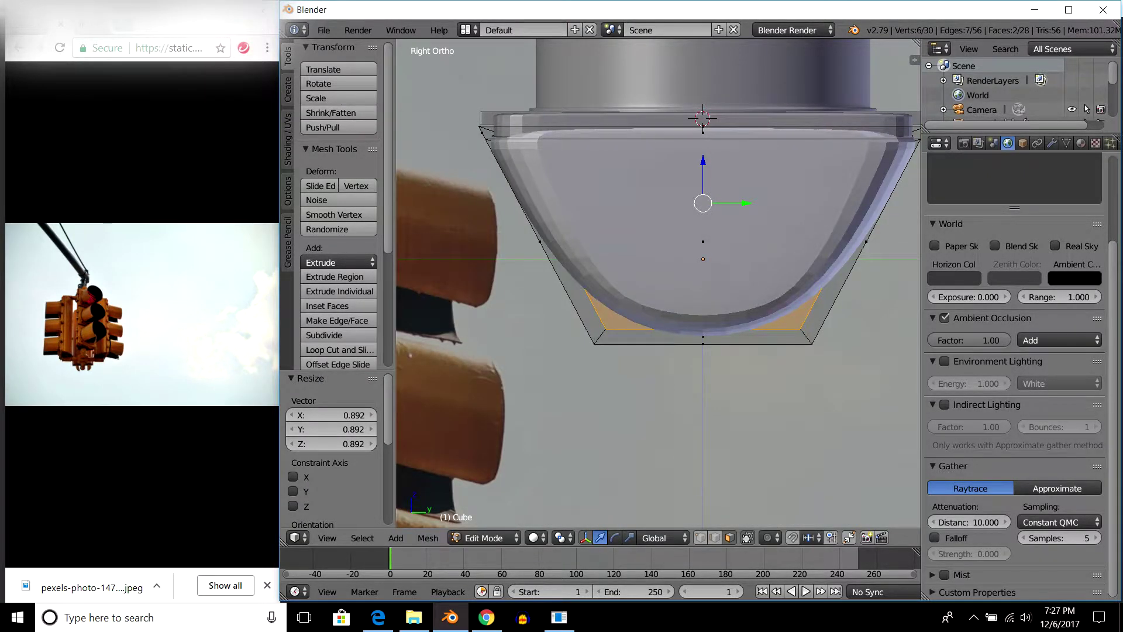
{"action": "key", "text": "ctrl+KP_3"}
{"action": "scroll", "coordinate": [638, 202], "scroll_direction": "up", "scroll_amount": 1}
{"action": "scroll", "coordinate": [638, 202], "scroll_direction": "up", "scroll_amount": 1}
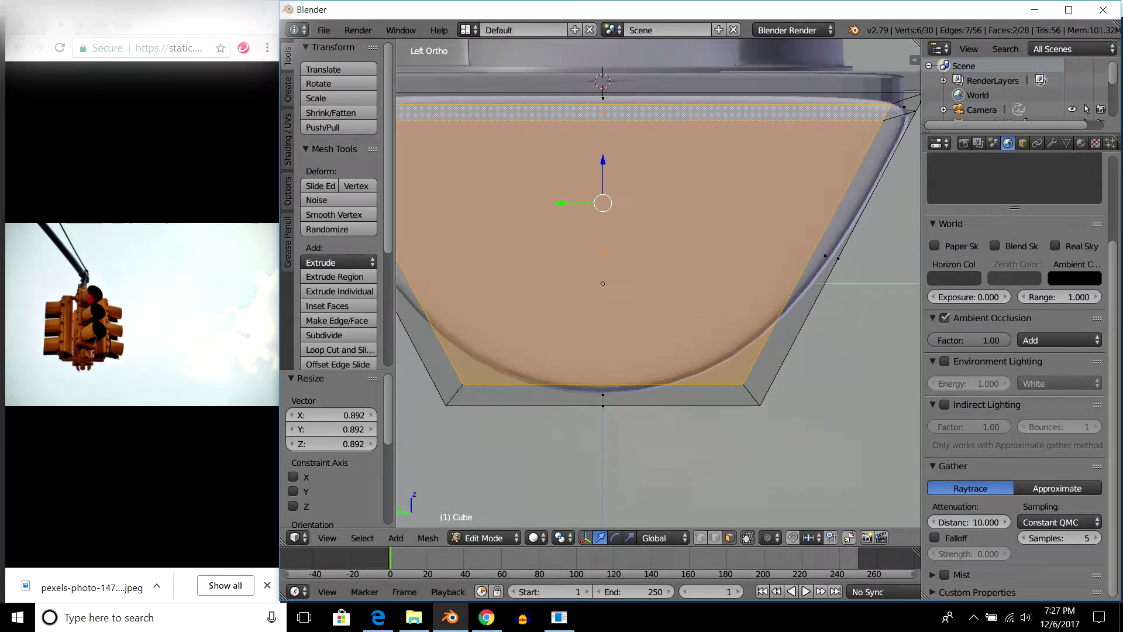
{"action": "key", "text": "g"}
{"action": "key", "text": "z"}
{"action": "key", "text": "Return"}
Extrude the end face inward and inset it to form a recessed panel.
{"action": "middle_click_drag", "start_coordinate": [602, 234], "coordinate": [655, 208]}
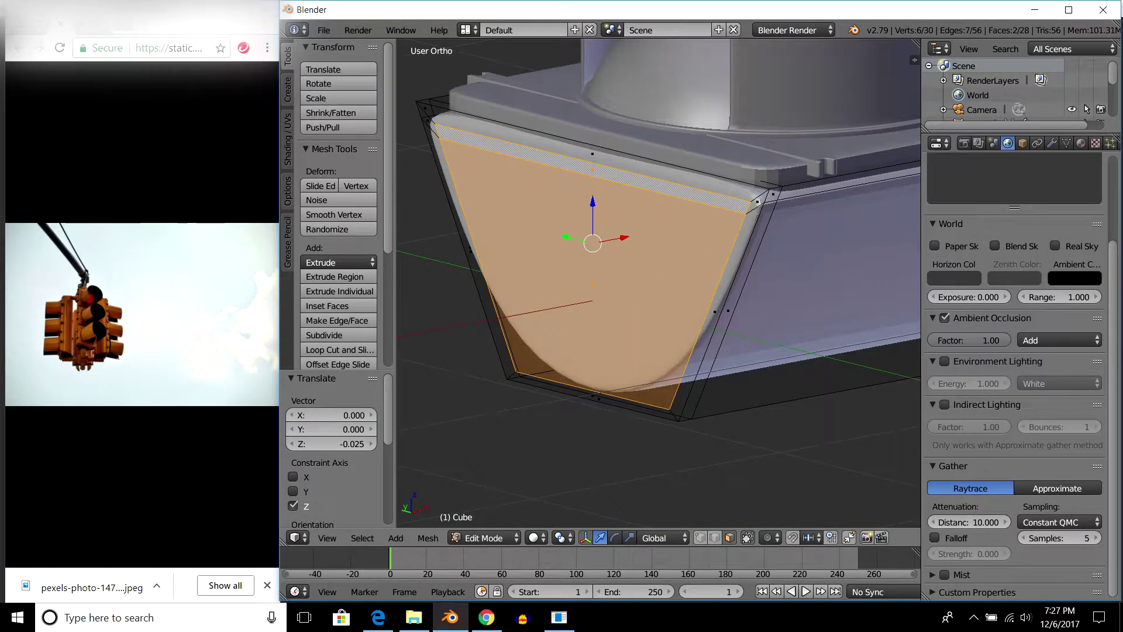
{"action": "key", "text": "e"}
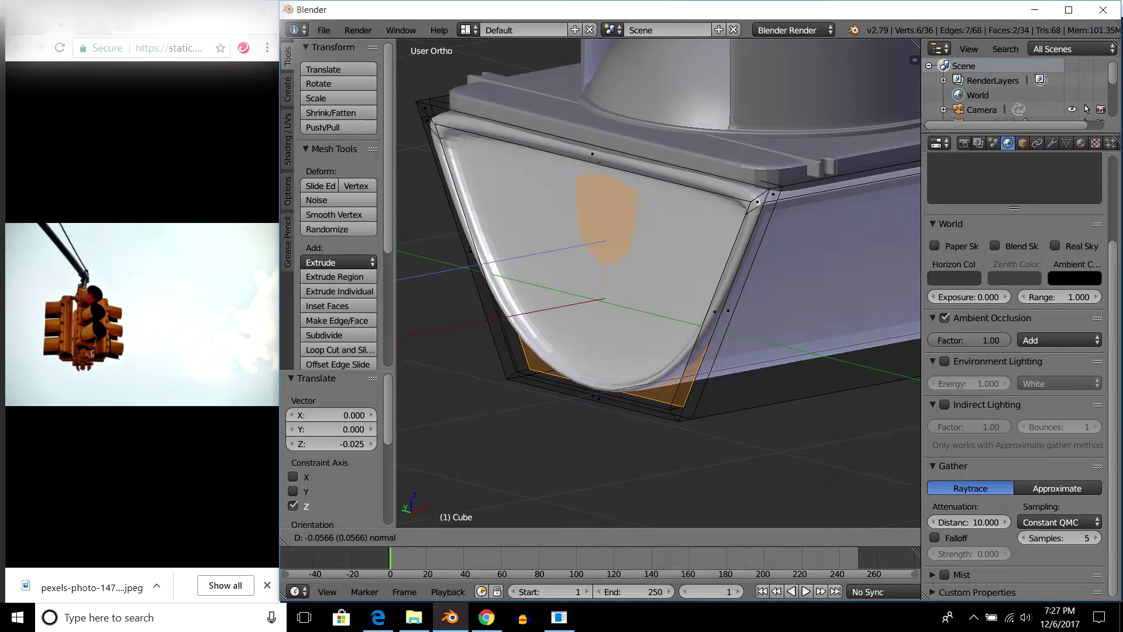
{"action": "key", "text": "Return"}
{"action": "key", "text": "Tab"}
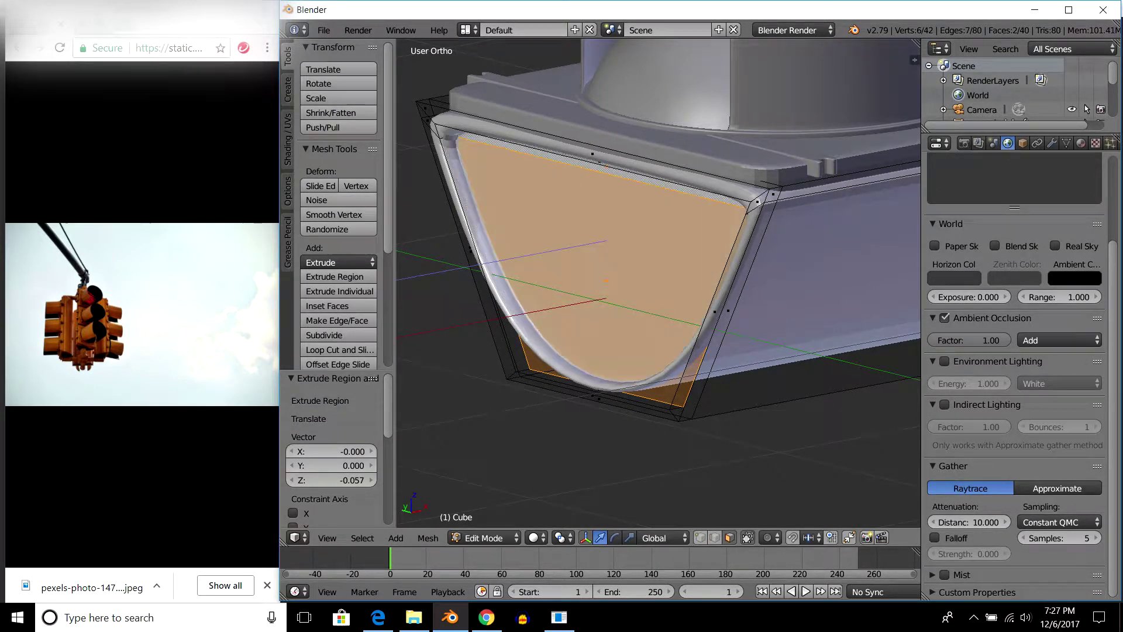
{"action": "key", "text": "Tab"}
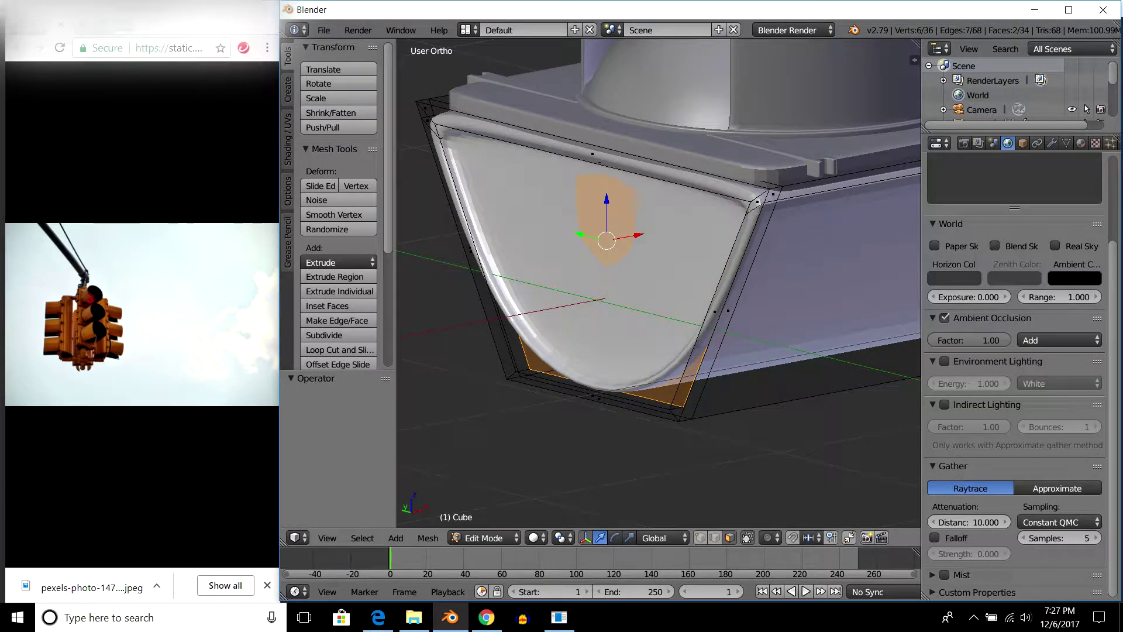
{"action": "mouse_move", "coordinate": [643, 293]}
{"action": "middle_mouse_down"}
{"action": "mouse_move", "coordinate": [625, 293]}
{"action": "mouse_move", "coordinate": [644, 204]}
{"action": "middle_mouse_up"}
{"action": "key", "text": "i"}
{"action": "key", "text": "Return"}
Snap the 3D cursor to the centre of the selected end face.
{"action": "middle_click_drag", "start_coordinate": [643, 263], "coordinate": [672, 252]}
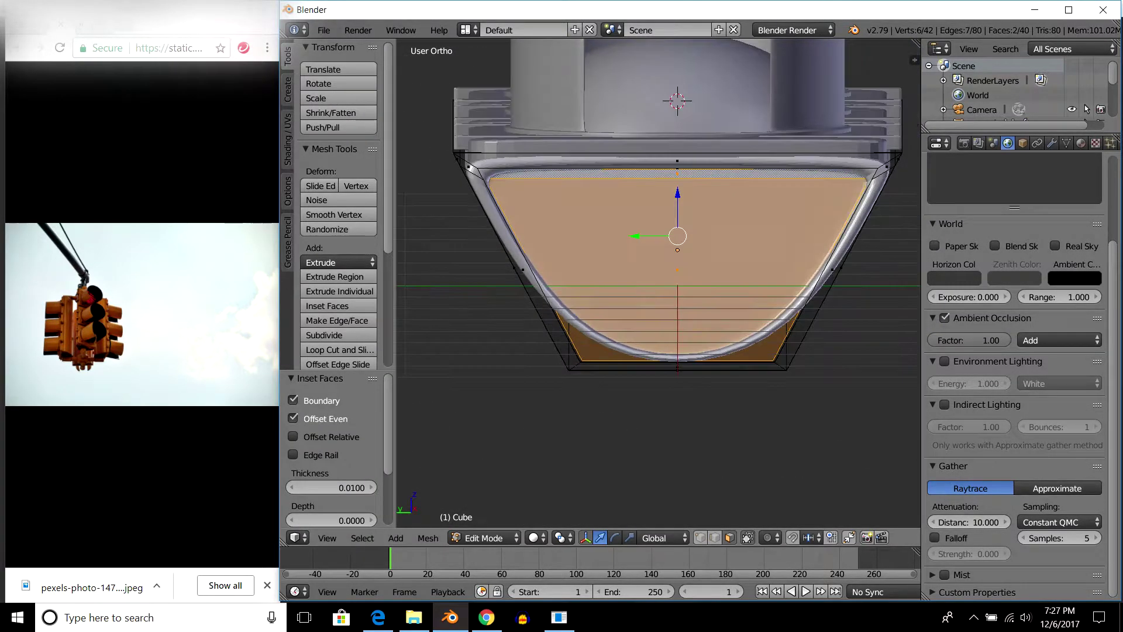
{"action": "middle_click_drag", "start_coordinate": [643, 264], "coordinate": [585, 193]}
{"action": "key", "text": "Tab"}
{"action": "mouse_move", "coordinate": [659, 281]}
{"action": "middle_mouse_down"}
{"action": "mouse_move", "coordinate": [585, 223]}
{"action": "mouse_move", "coordinate": [608, 176]}
{"action": "mouse_move", "coordinate": [643, 205]}
{"action": "middle_mouse_up"}
{"action": "key", "text": "Tab"}
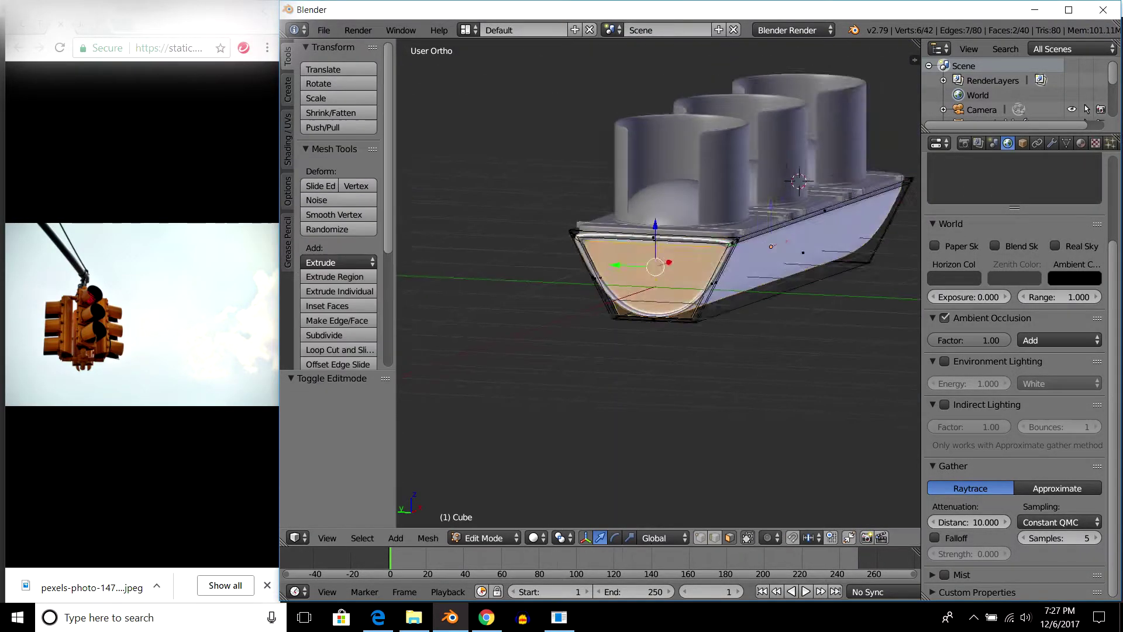
{"action": "scroll", "coordinate": [655, 275], "scroll_direction": "up", "scroll_amount": 4}
{"action": "middle_click_drag", "start_coordinate": [655, 275], "coordinate": [608, 254]}
{"action": "key", "text": "shift+s"}
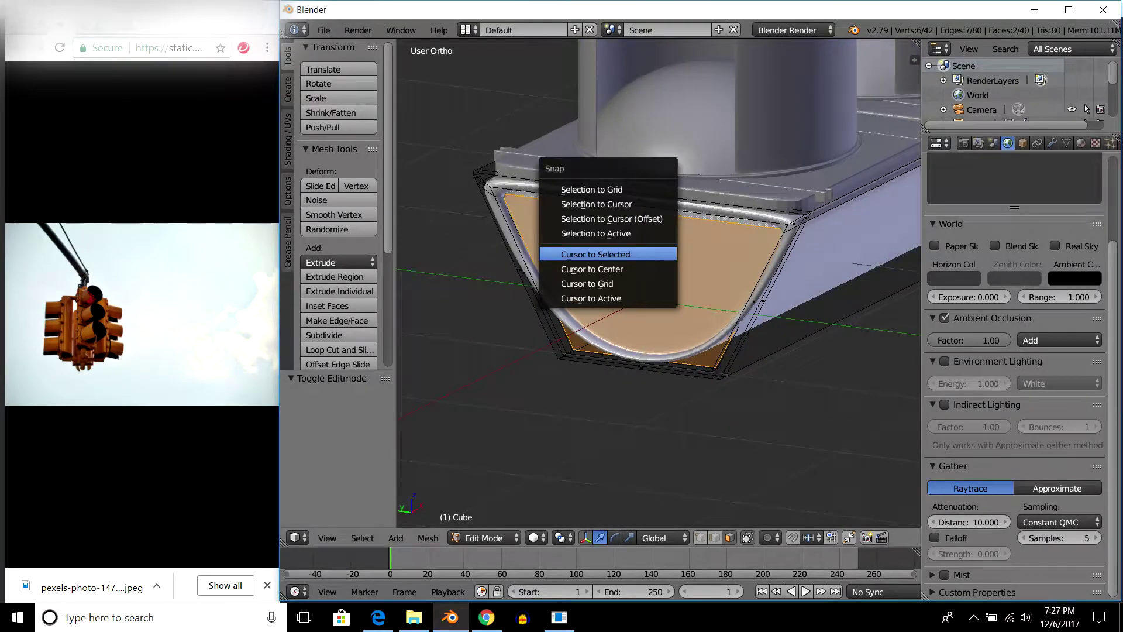
{"action": "left_click", "coordinate": [595, 254]}
Add a new circle mesh at the 3D cursor in Object Mode.
{"action": "key", "text": "Tab"}
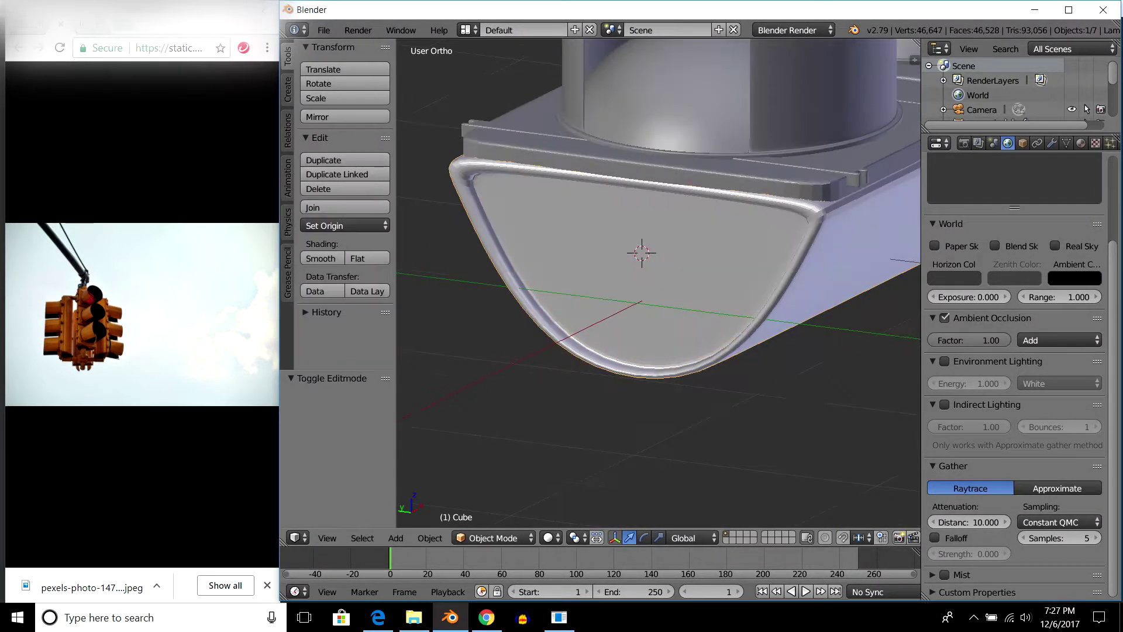
{"action": "key", "text": "shift+a"}
{"action": "left_click", "coordinate": [682, 296]}
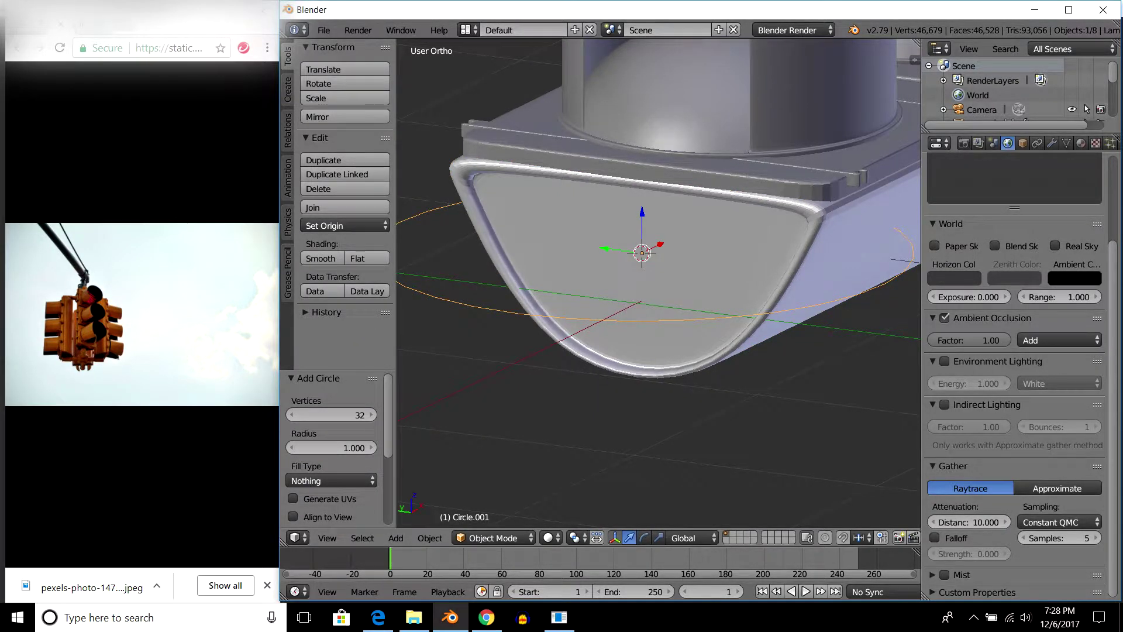
Rotate the new circle 90° about Y to face along the housing.
{"action": "key", "text": "r"}
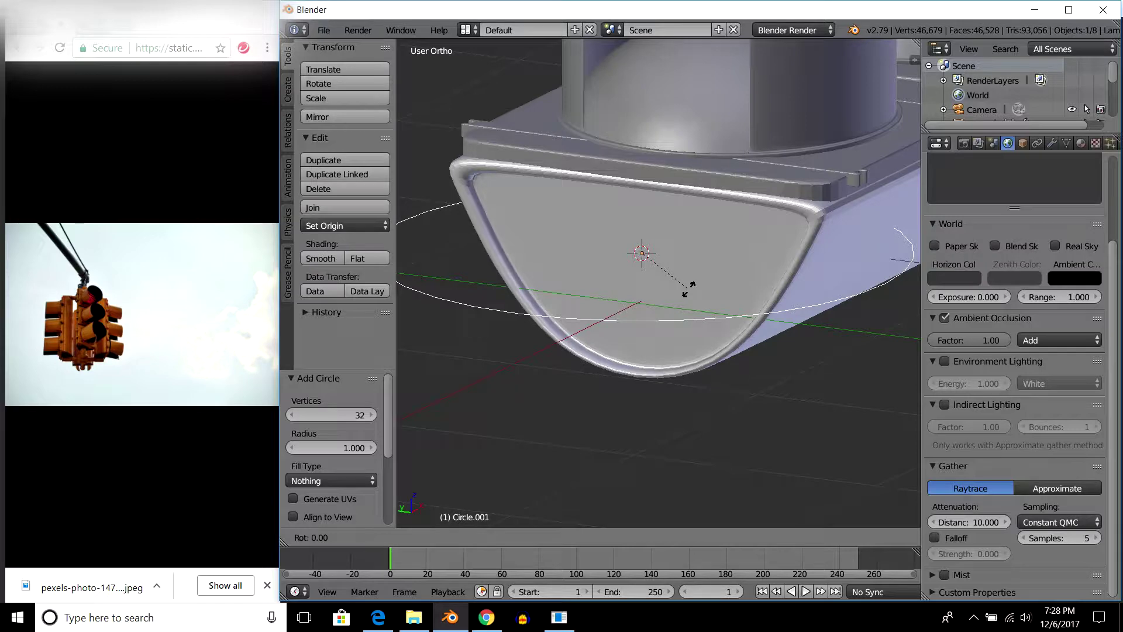
{"action": "type", "text": "y90"}
{"action": "key", "text": "Return"}
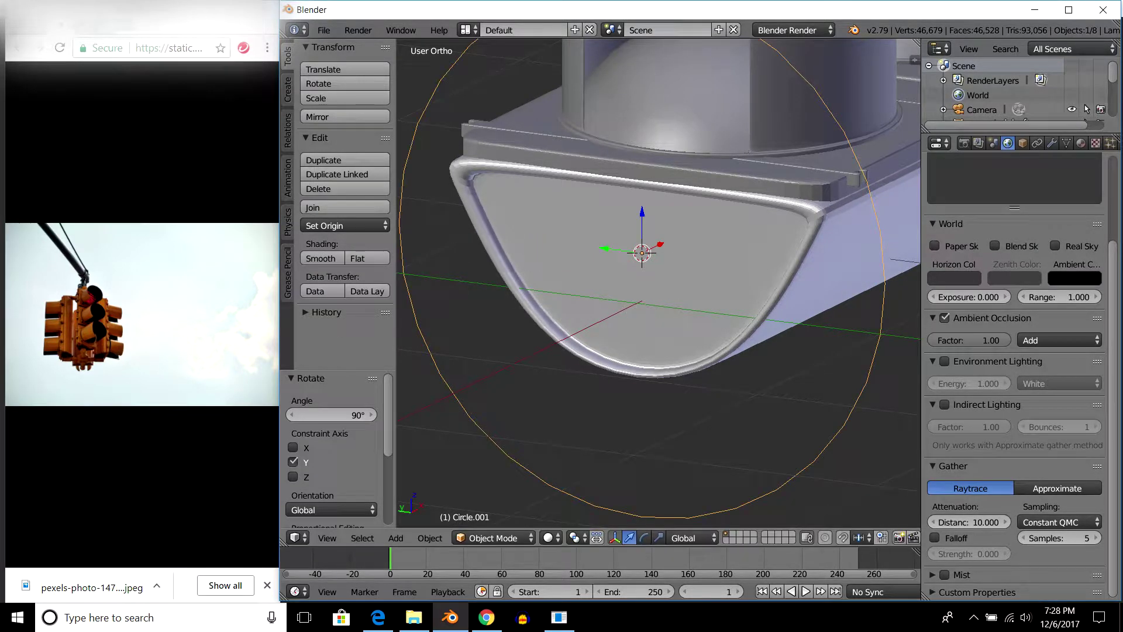
{"action": "scroll", "coordinate": [658, 281], "scroll_direction": "down", "scroll_amount": 2}
{"action": "middle_click_drag", "start_coordinate": [659, 280], "coordinate": [755, 289]}
{"action": "scroll", "coordinate": [659, 281], "scroll_direction": "up", "scroll_amount": 2}
{"action": "scroll", "coordinate": [659, 281], "scroll_direction": "up", "scroll_amount": 2}
Scale the circle down to 0.961 so it fits the end panel.
{"action": "key", "text": "s"}
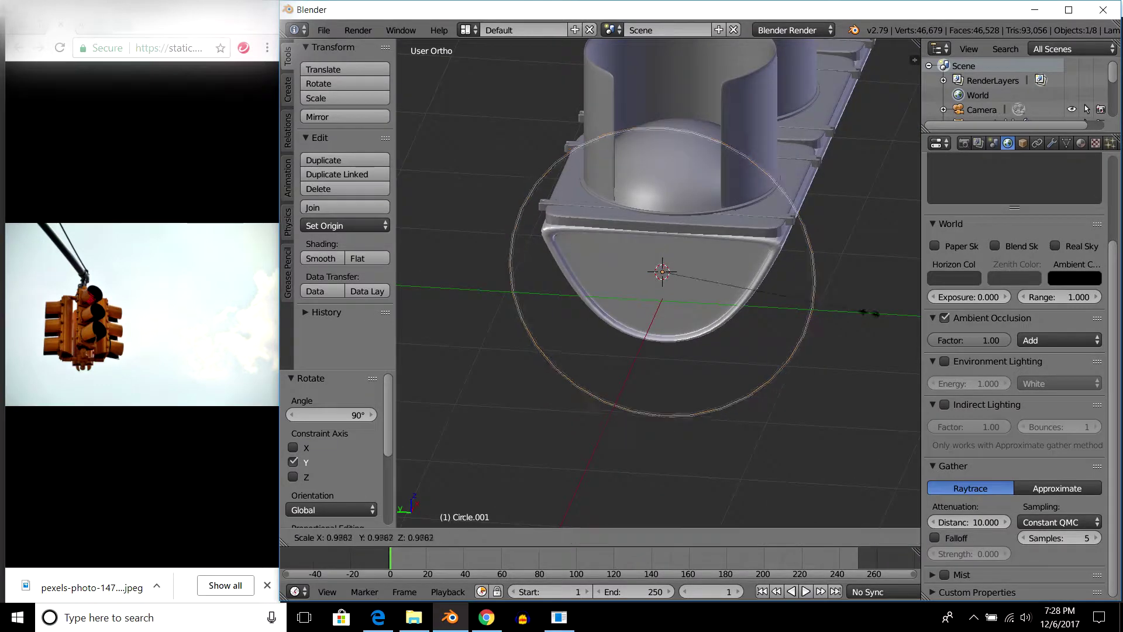
{"action": "key", "text": "Return"}
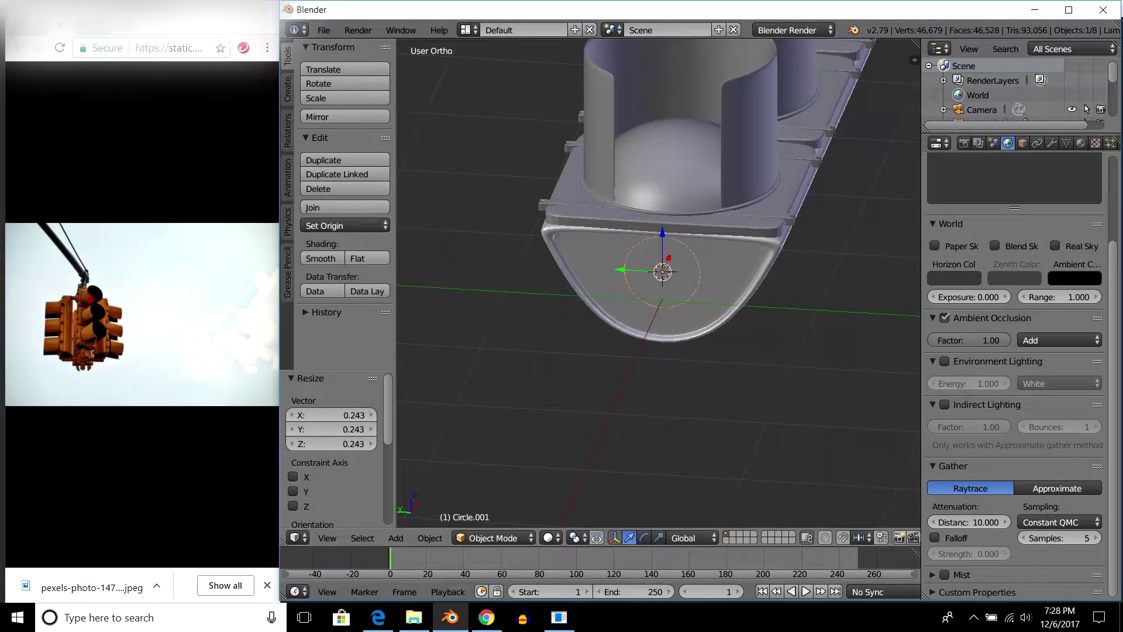
{"action": "key", "text": "ctrl+KP_3"}
{"action": "scroll", "coordinate": [659, 283], "scroll_direction": "up", "scroll_amount": 4}
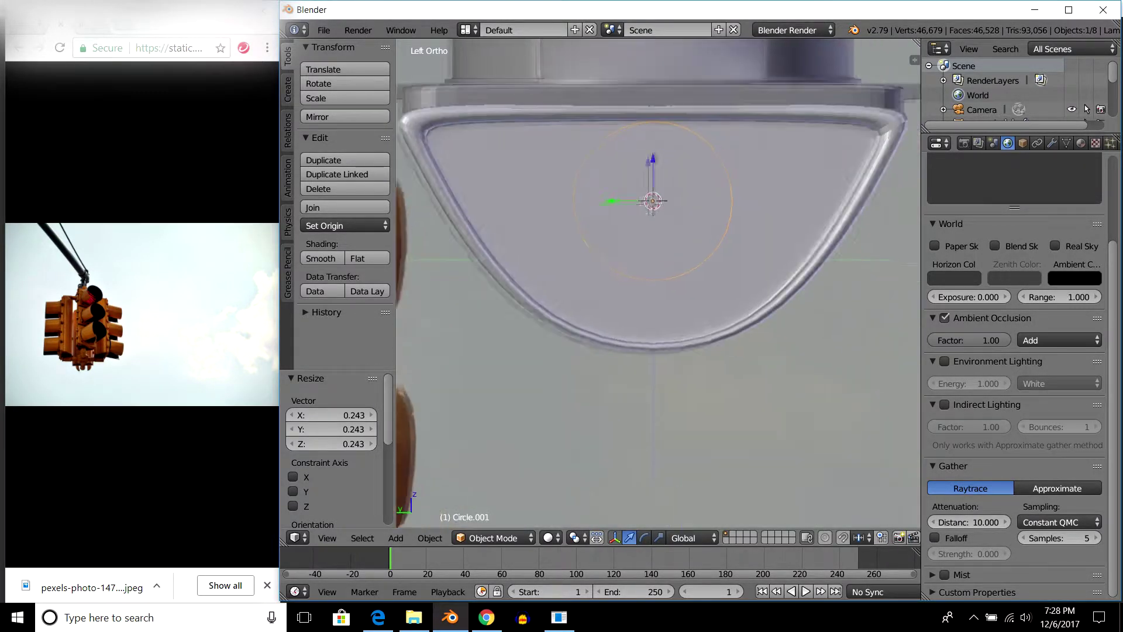
{"action": "key", "text": "s"}
{"action": "key", "text": "Escape"}
{"action": "scroll", "coordinate": [807, 193], "scroll_direction": "down", "scroll_amount": 3}
{"action": "key", "text": "s"}
{"action": "left_click", "coordinate": [806, 194]}
{"action": "scroll", "coordinate": [650, 234], "scroll_direction": "up", "scroll_amount": 2}
{"action": "key", "text": "s"}
{"action": "key", "text": "Return"}
{"action": "key", "text": "s"}
{"action": "key", "text": "Return"}
{"action": "mouse_move", "coordinate": [655, 351]}
{"action": "middle_mouse_down"}
{"action": "mouse_move", "coordinate": [609, 328]}
{"action": "mouse_move", "coordinate": [643, 316]}
{"action": "mouse_move", "coordinate": [625, 275]}
{"action": "middle_mouse_up"}
Extrude the circle's edge and scale it inward into a flat ring.
{"action": "key", "text": "Tab"}
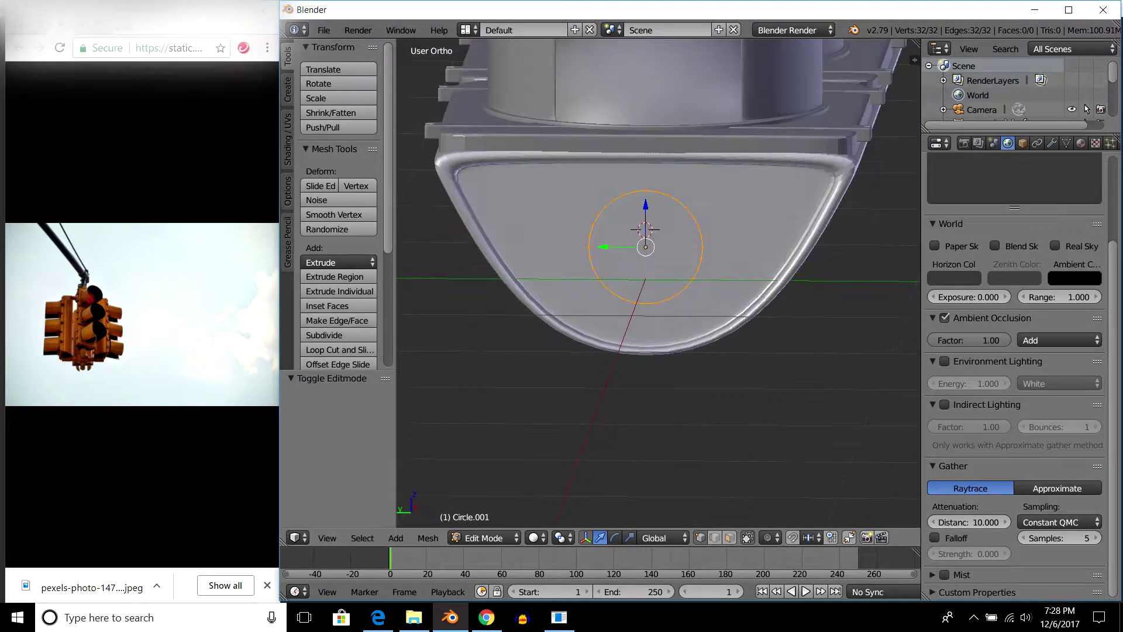
{"action": "scroll", "coordinate": [640, 246], "scroll_direction": "up", "scroll_amount": 2}
{"action": "key", "text": "e"}
{"action": "key", "text": "Escape"}
{"action": "key", "text": "s"}
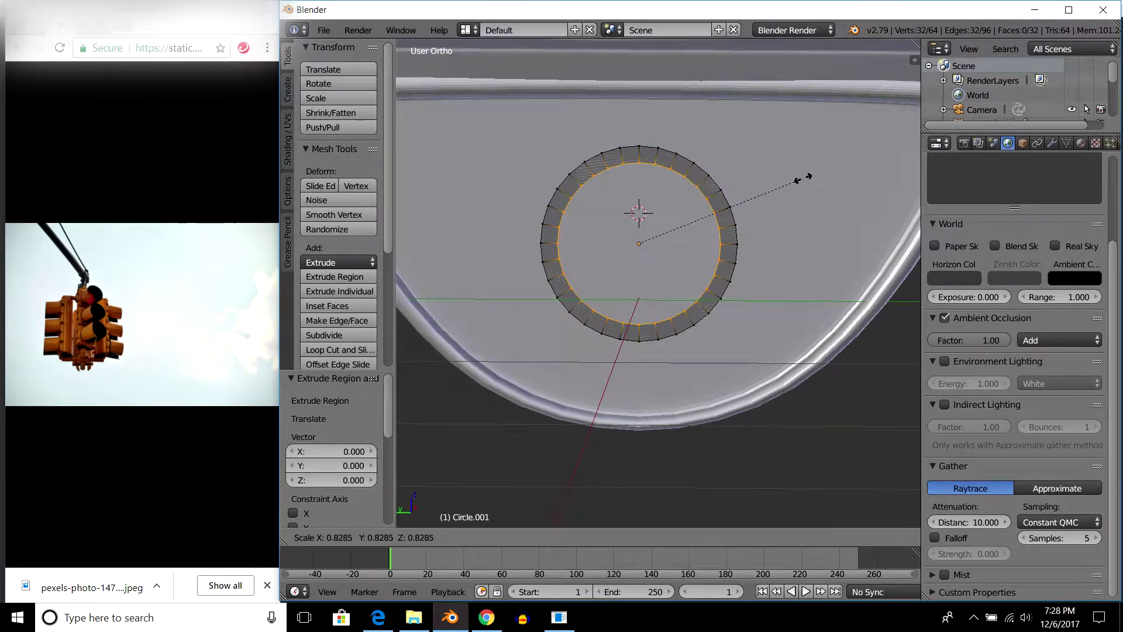
{"action": "left_click", "coordinate": [802, 178]}
{"action": "middle_click_drag", "start_coordinate": [801, 178], "coordinate": [732, 245]}
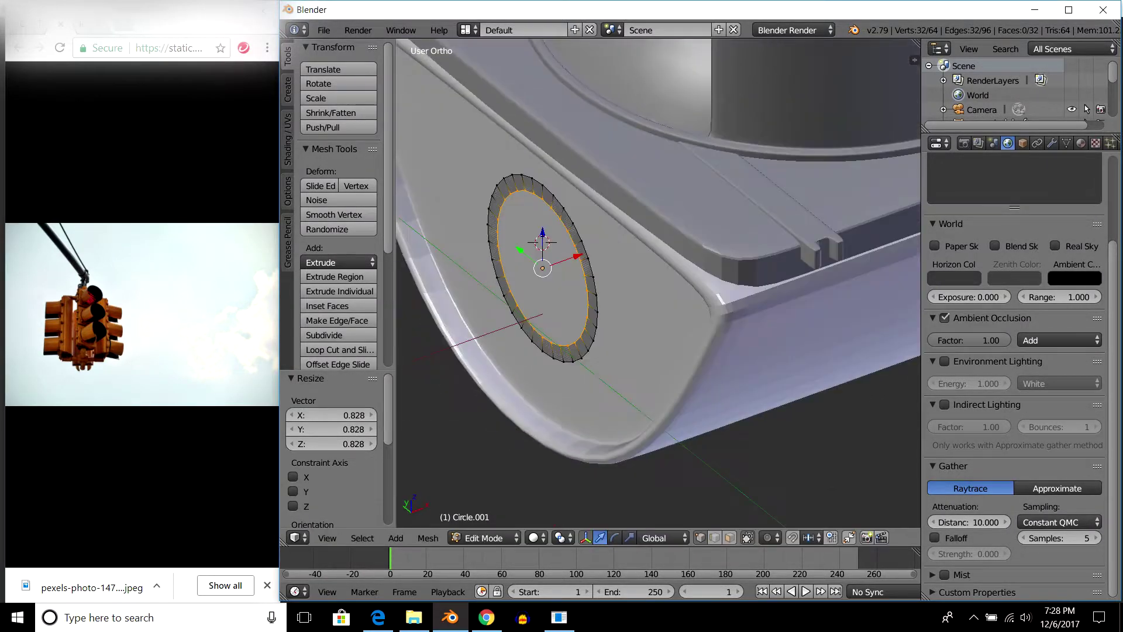
Extrude all the ring faces outward to give the ring depth.
{"action": "key", "text": "a"}
{"action": "key", "text": "a"}
{"action": "mouse_move", "coordinate": [585, 263]}
{"action": "middle_mouse_down", "text": "shift"}
{"action": "mouse_move", "coordinate": [725, 234]}
{"action": "mouse_move", "coordinate": [702, 234]}
{"action": "middle_mouse_up", "text": "shift"}
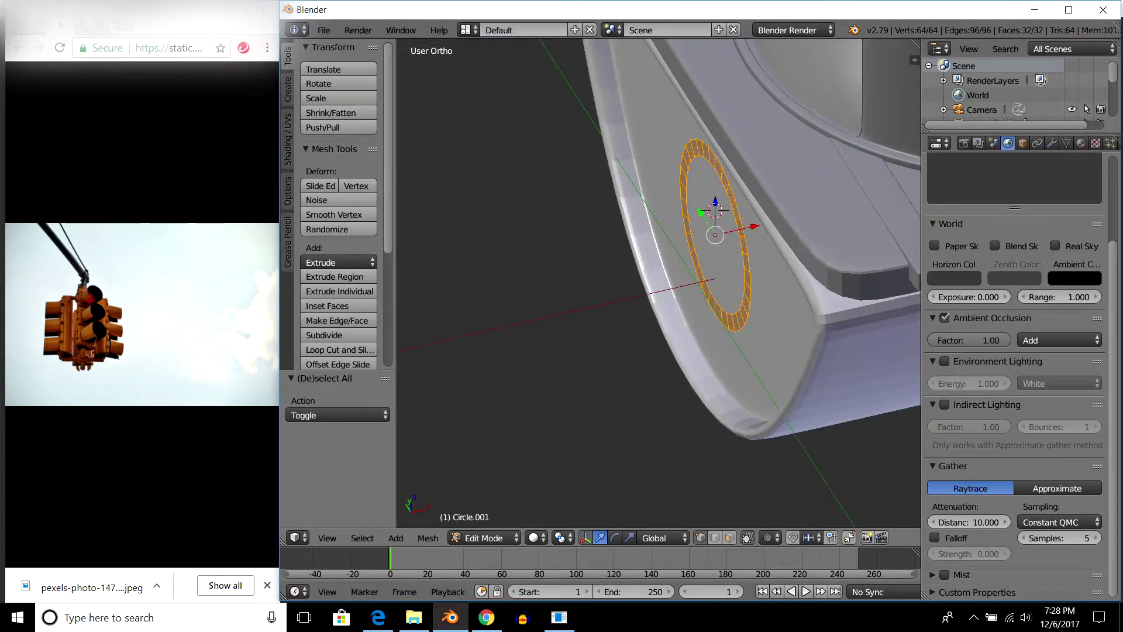
{"action": "key", "text": "e"}
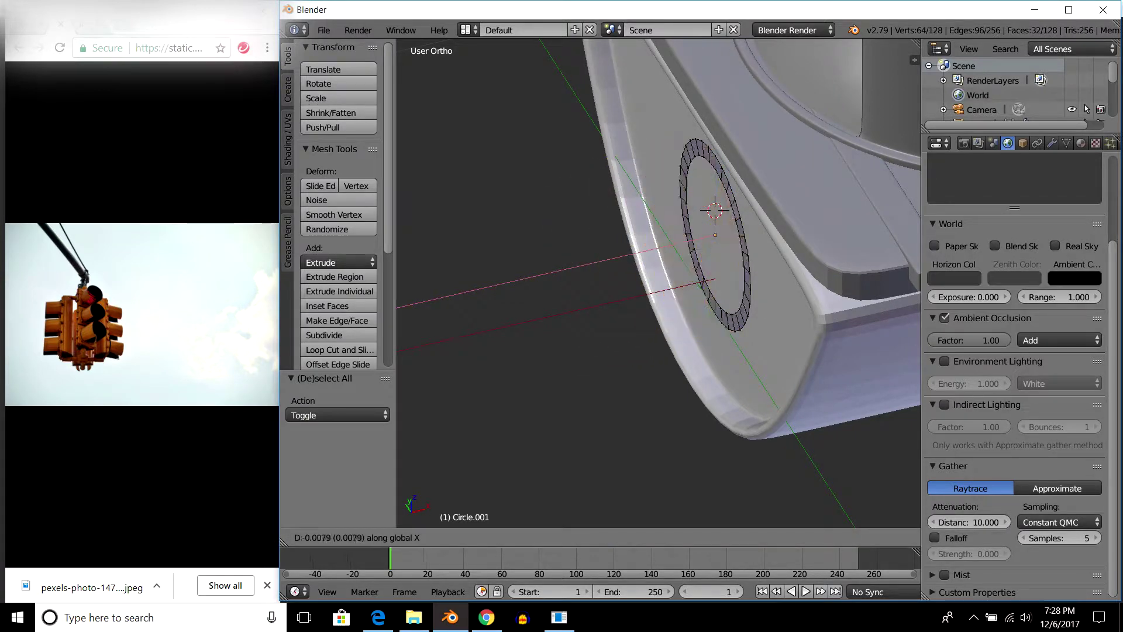
{"action": "key", "text": "Return"}
{"action": "key", "text": "Tab"}
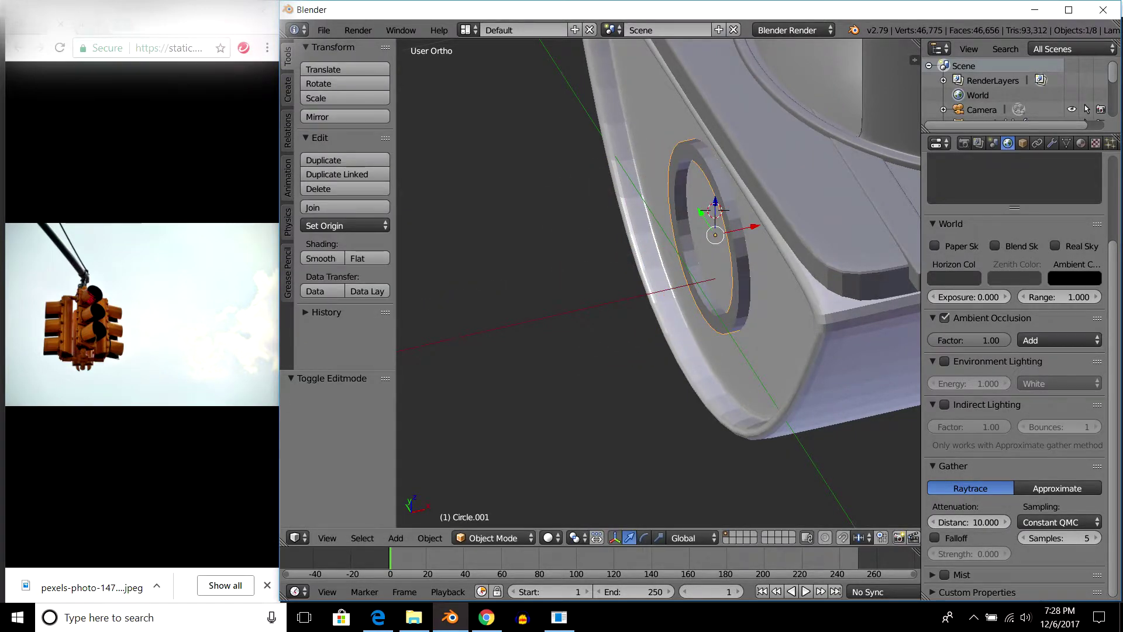
Shift the ring object -0.010 along X.
{"action": "key", "text": "g"}
{"action": "key", "text": "x"}
{"action": "key", "text": "Return"}
{"action": "key", "text": "g"}
{"action": "key", "text": "x"}
{"action": "key", "text": "Return"}
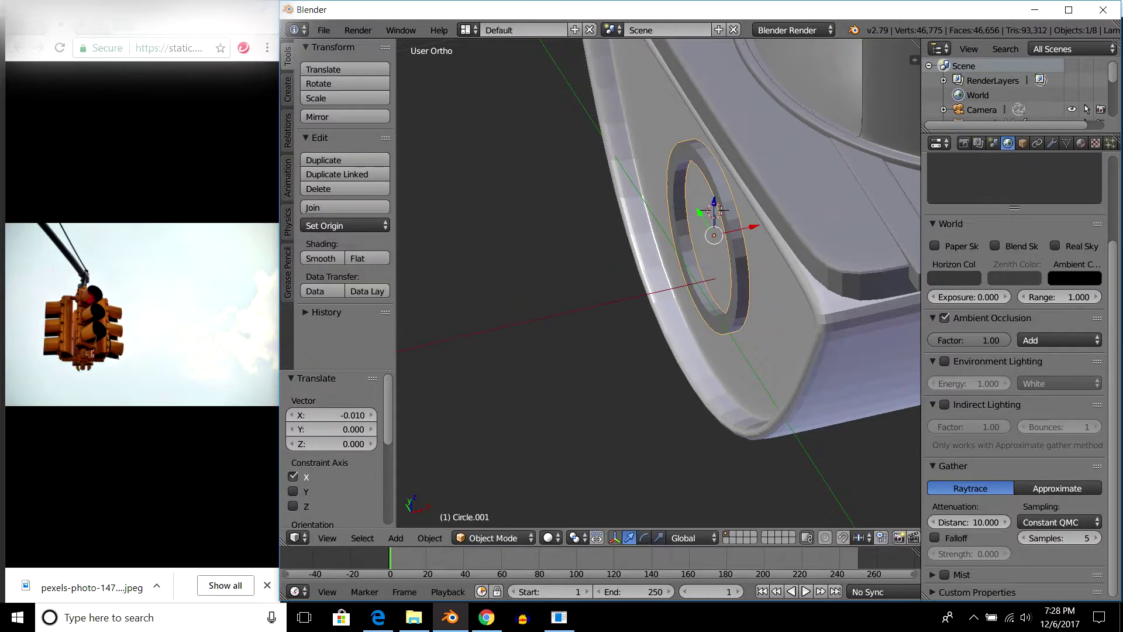
{"action": "key", "text": "a"}
Scale the ring along X to adjust how far it stands out.
{"action": "middle_click_drag", "start_coordinate": [658, 281], "coordinate": [620, 193]}
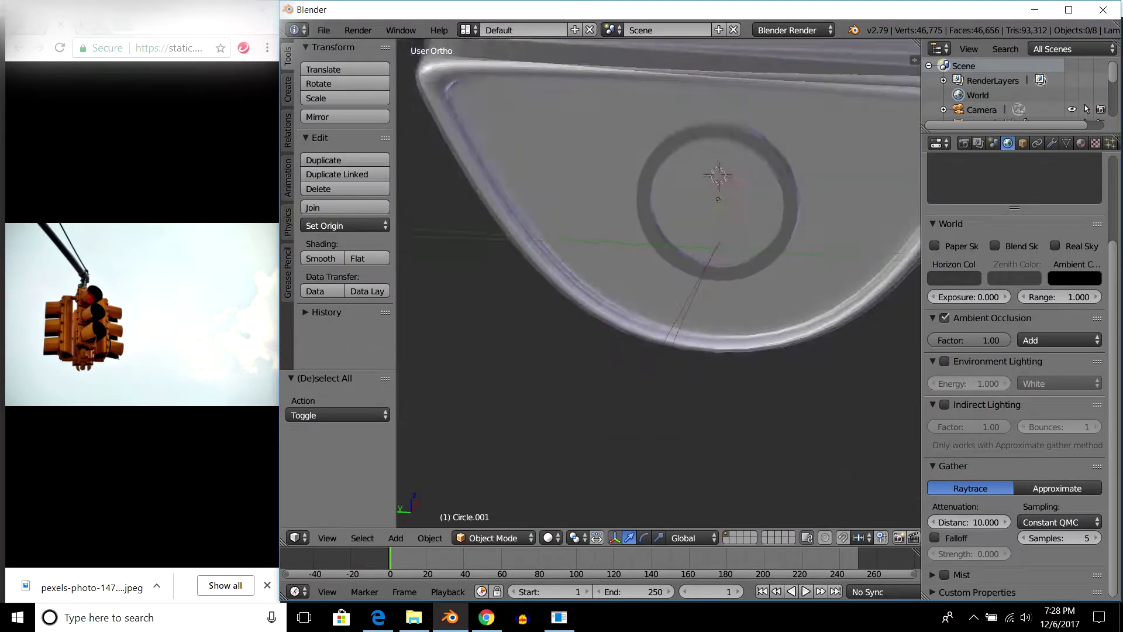
{"action": "middle_click_drag", "start_coordinate": [658, 234], "coordinate": [620, 222]}
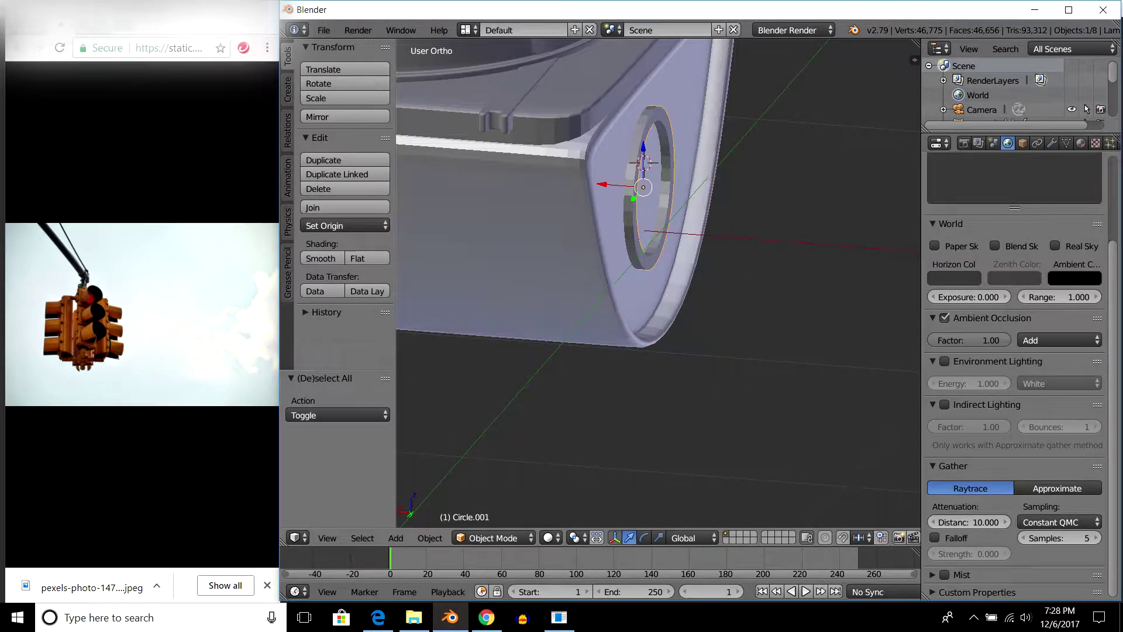
{"action": "key", "text": "s"}
{"action": "key", "text": "x"}
{"action": "left_click", "coordinate": [717, 183]}
{"action": "mouse_move", "coordinate": [717, 183]}
{"action": "middle_mouse_down"}
{"action": "mouse_move", "coordinate": [690, 211]}
{"action": "mouse_move", "coordinate": [719, 193]}
{"action": "middle_mouse_up"}
{"action": "key", "text": "a"}
{"action": "middle_click_drag", "start_coordinate": [716, 234], "coordinate": [661, 246]}
{"action": "left_click", "coordinate": [1051, 143]}
Add a Subdivision Surface modifier to the ring with View subdivisions 2.
{"action": "left_click", "coordinate": [1020, 192]}
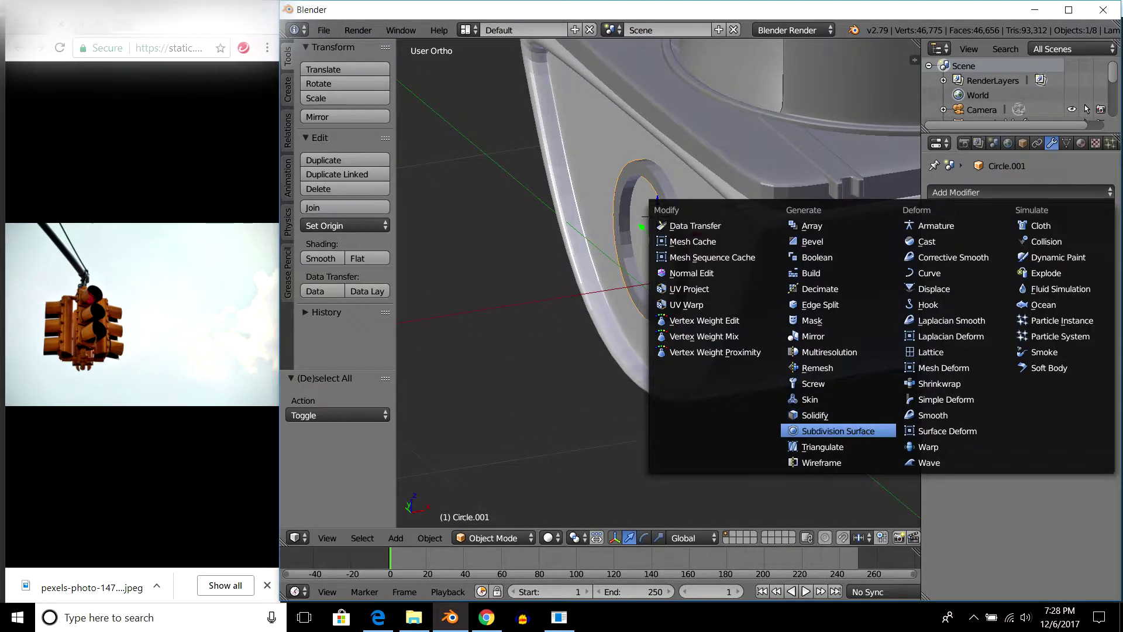
{"action": "left_click", "coordinate": [842, 430]}
{"action": "scroll", "coordinate": [659, 281], "scroll_direction": "up", "scroll_amount": 2}
{"action": "scroll", "coordinate": [658, 281], "scroll_direction": "up", "scroll_amount": 1}
{"action": "left_click", "coordinate": [1011, 287]}
Cut a first edge loop around the ring in Edit Mode.
{"action": "key", "text": "Tab"}
{"action": "scroll", "coordinate": [658, 281], "scroll_direction": "up", "scroll_amount": 2}
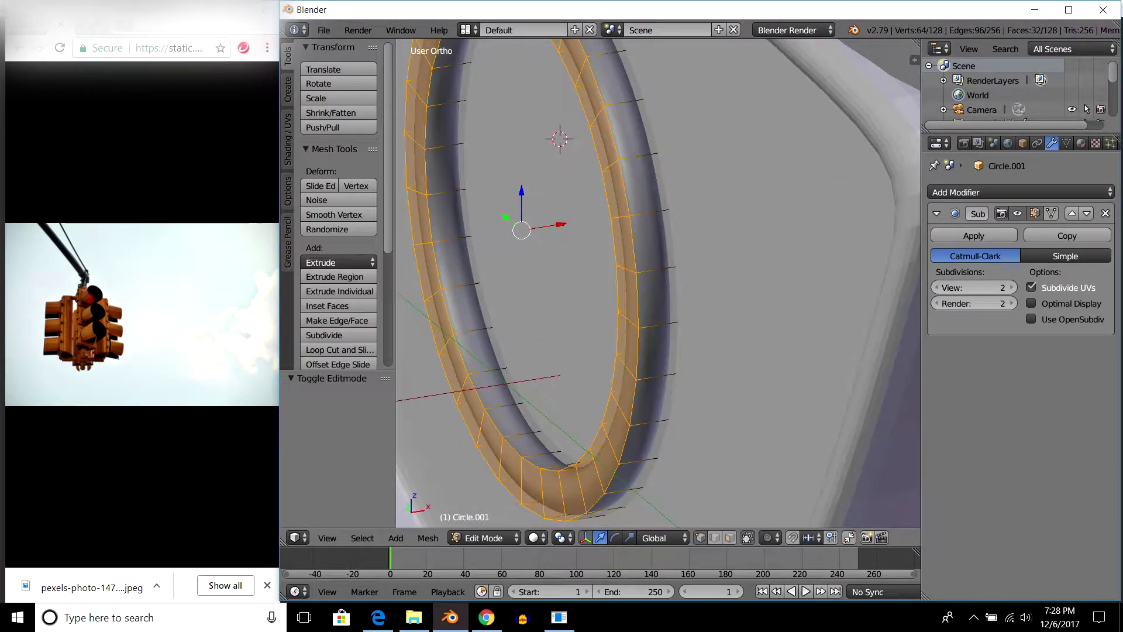
{"action": "key", "text": "a"}
{"action": "scroll", "coordinate": [658, 281], "scroll_direction": "down", "scroll_amount": 2}
{"action": "key", "text": "ctrl+r"}
{"action": "left_click", "coordinate": [649, 263]}
{"action": "left_click", "coordinate": [649, 263]}
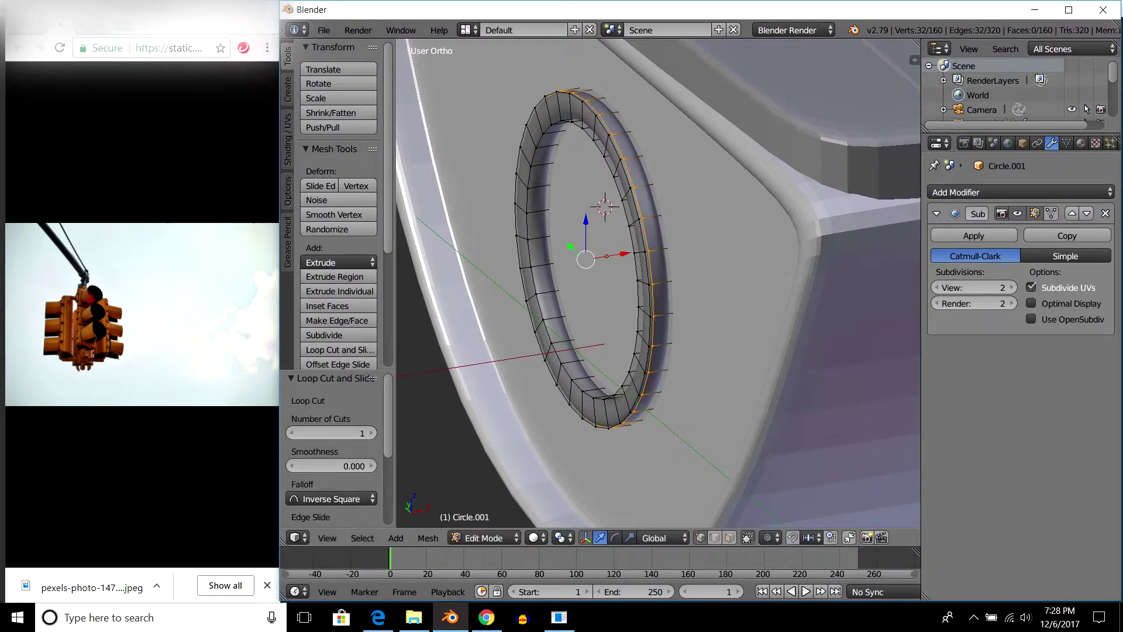
{"action": "scroll", "coordinate": [585, 245], "scroll_direction": "up", "scroll_amount": 2}
Add three more loop cuts near the ring's edges to keep them crisp.
{"action": "key", "text": "ctrl+r"}
{"action": "left_click", "coordinate": [661, 281]}
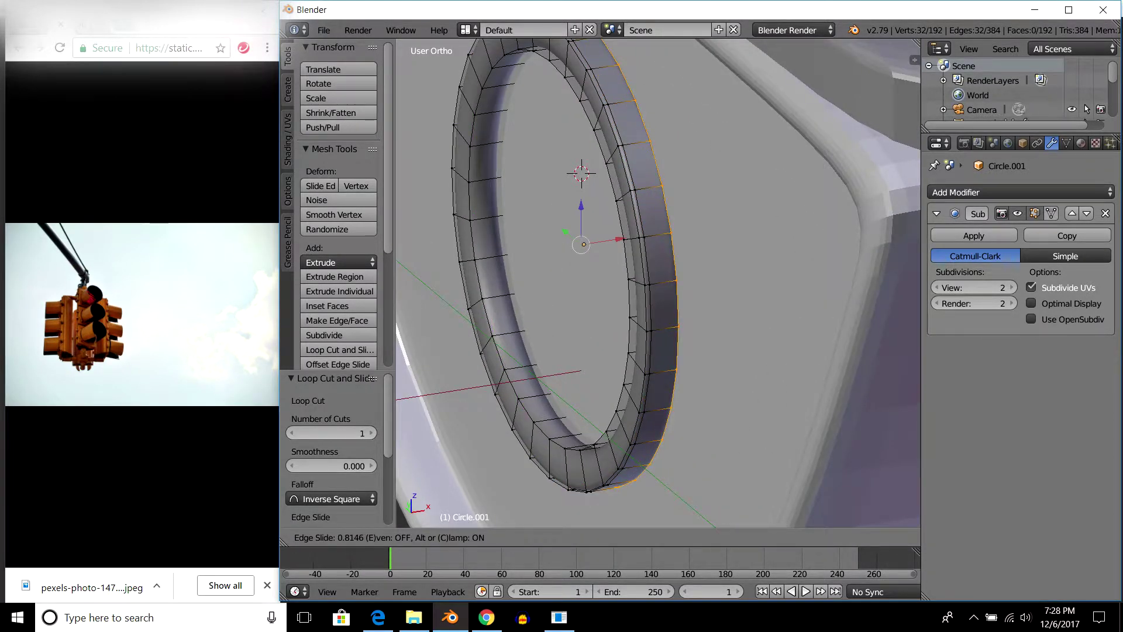
{"action": "key", "text": "Return"}
{"action": "middle_click_drag", "start_coordinate": [661, 281], "coordinate": [731, 281]}
{"action": "key", "text": "ctrl+r"}
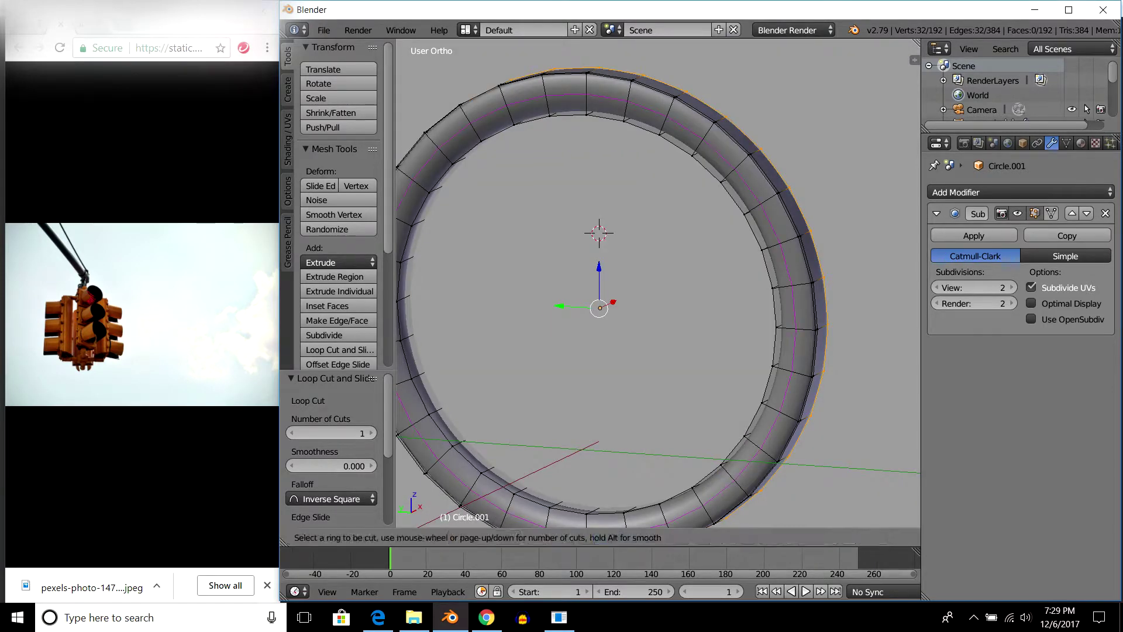
{"action": "key", "text": "Return"}
{"action": "key", "text": "Return"}
{"action": "key", "text": "ctrl+r"}
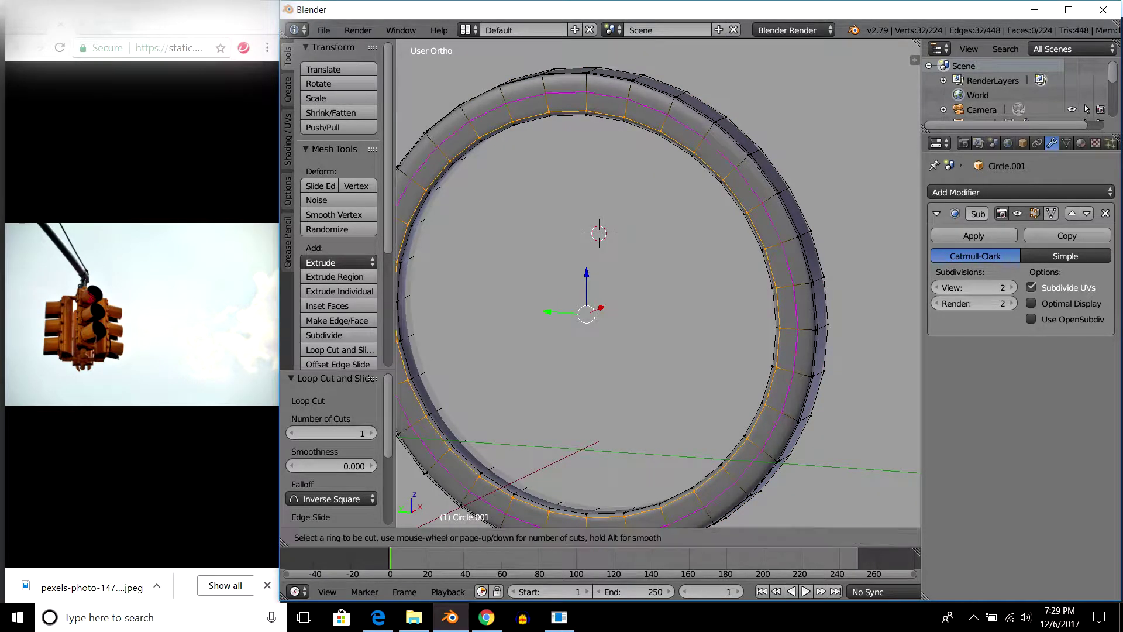
{"action": "key", "text": "Return"}
{"action": "key", "text": "Return"}
Inspect the smoothed ring and make a small move adjustment in Edit Mode.
{"action": "key", "text": "Tab"}
{"action": "scroll", "coordinate": [658, 280], "scroll_direction": "down", "scroll_amount": 5}
{"action": "middle_click_drag", "start_coordinate": [658, 281], "coordinate": [731, 234]}
{"action": "scroll", "coordinate": [658, 281], "scroll_direction": "up", "scroll_amount": 5}
{"action": "key", "text": "Tab"}
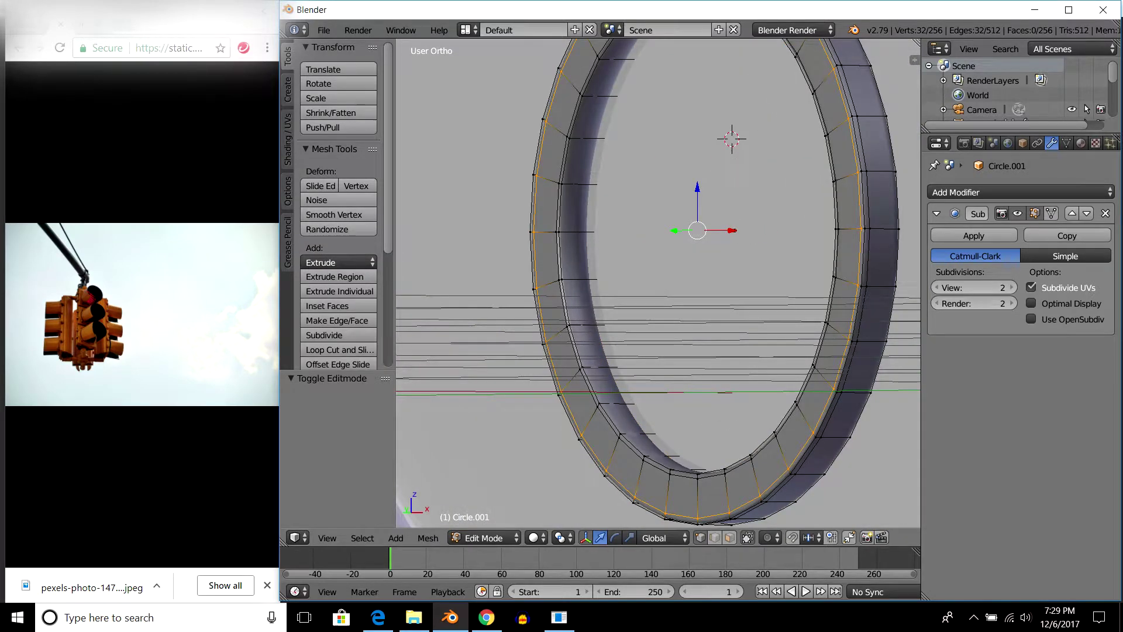
{"action": "key", "text": "g"}
{"action": "key", "text": "g"}
{"action": "key", "text": "Return"}
{"action": "key", "text": "Tab"}
Preview the housing in rendered shading, then return to solid shading.
{"action": "scroll", "coordinate": [658, 281], "scroll_direction": "down", "scroll_amount": 3}
{"action": "key", "text": "a"}
{"action": "scroll", "coordinate": [658, 280], "scroll_direction": "down", "scroll_amount": 3}
{"action": "middle_click_drag", "start_coordinate": [658, 280], "coordinate": [702, 246]}
{"action": "scroll", "coordinate": [673, 283], "scroll_direction": "down", "scroll_amount": 3}
{"action": "mouse_move", "coordinate": [673, 284]}
{"action": "middle_mouse_down"}
{"action": "mouse_move", "coordinate": [673, 246]}
{"action": "mouse_move", "coordinate": [682, 268]}
{"action": "middle_mouse_up"}
{"action": "key", "text": "shift+z"}
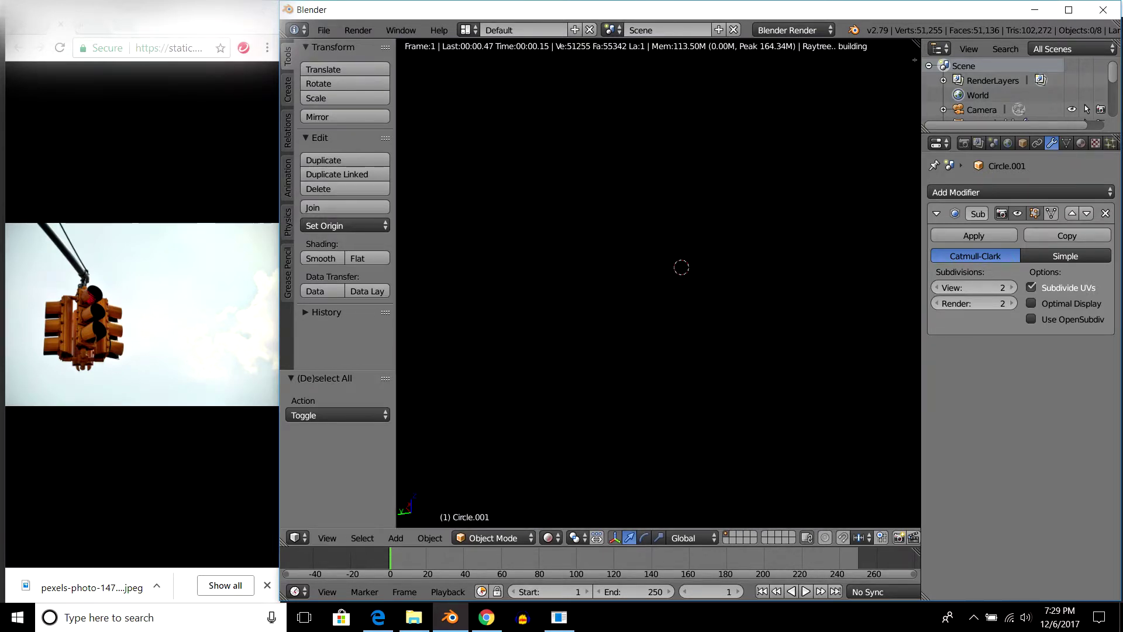
{"action": "key", "text": "shift+z"}
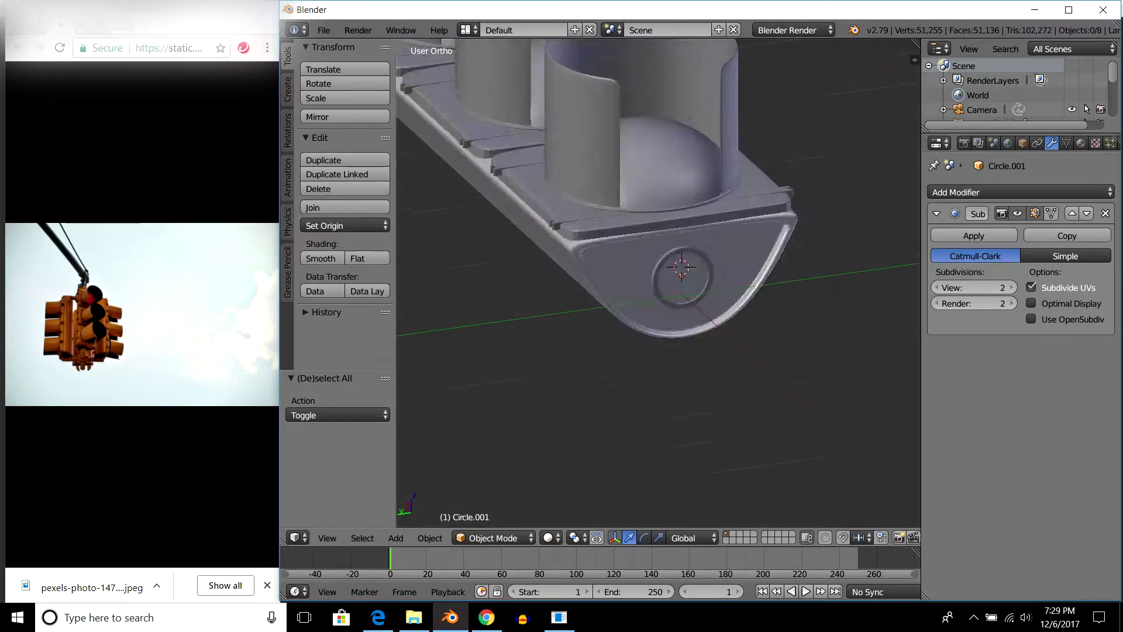
Check the front reference view, then orbit back to an angled view of the housing.
{"action": "scroll", "coordinate": [672, 281], "scroll_direction": "down", "scroll_amount": 3}
{"action": "key", "text": "KP_1"}
{"action": "scroll", "coordinate": [658, 283], "scroll_direction": "up", "scroll_amount": 3}
{"action": "scroll", "coordinate": [658, 284], "scroll_direction": "up", "scroll_amount": 3}
{"action": "scroll", "coordinate": [658, 284], "scroll_direction": "up", "scroll_amount": 3}
{"action": "scroll", "coordinate": [658, 284], "scroll_direction": "up", "scroll_amount": 2}
{"action": "scroll", "coordinate": [658, 283], "scroll_direction": "up", "scroll_amount": 3}
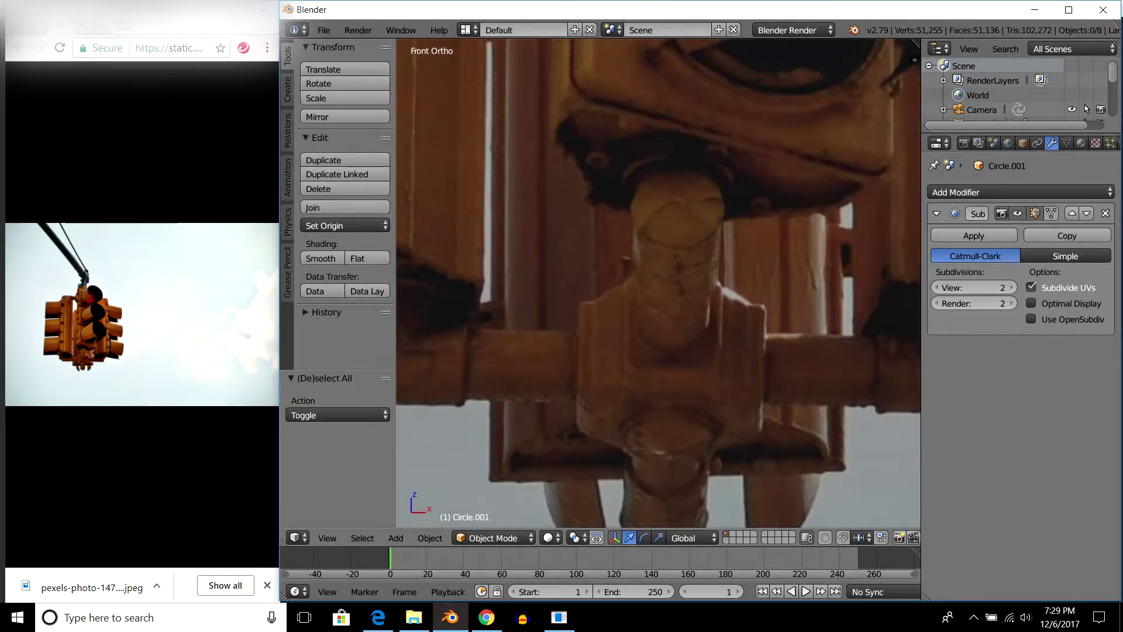
{"action": "scroll", "coordinate": [658, 284], "scroll_direction": "down", "scroll_amount": 5}
{"action": "middle_click_drag", "start_coordinate": [658, 283], "coordinate": [658, 193]}
{"action": "scroll", "coordinate": [658, 284], "scroll_direction": "up", "scroll_amount": 5}
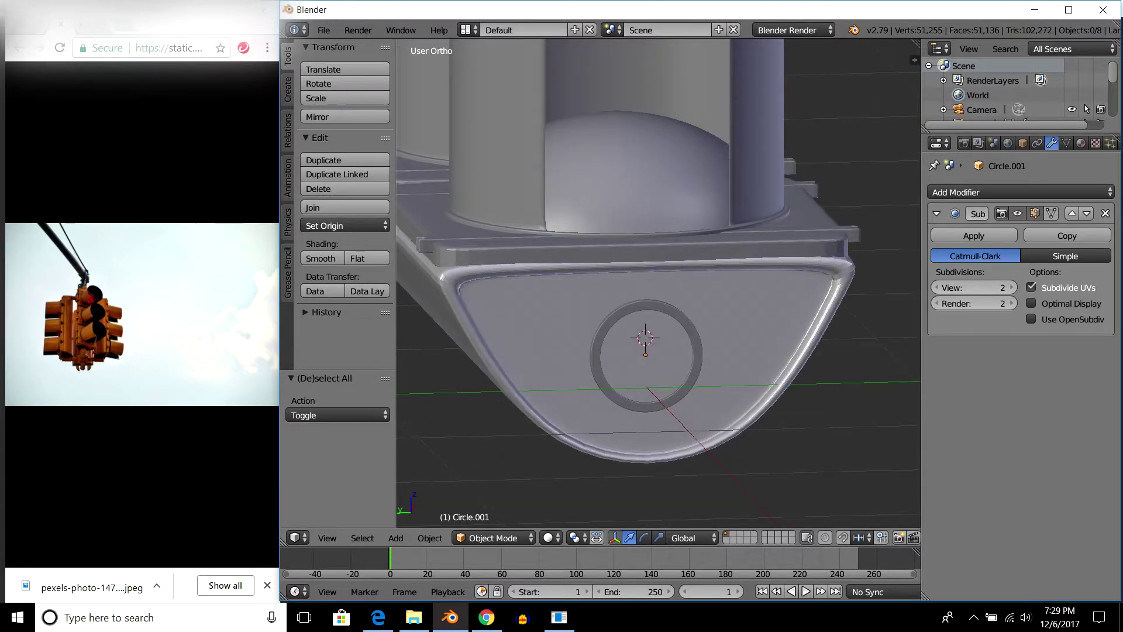
Add a mesh circle, rotated 90° on Y and scaled to 0.163.
{"action": "key", "text": "shift+a"}
{"action": "left_click", "coordinate": [737, 374]}
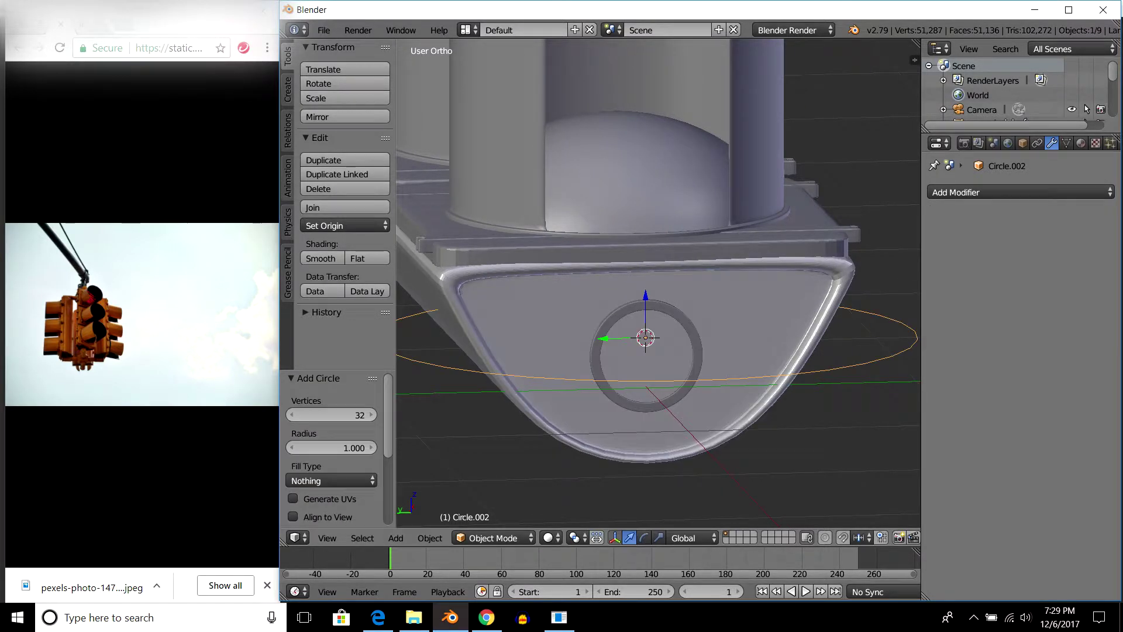
{"action": "type", "text": "ry90"}
{"action": "key", "text": "Return"}
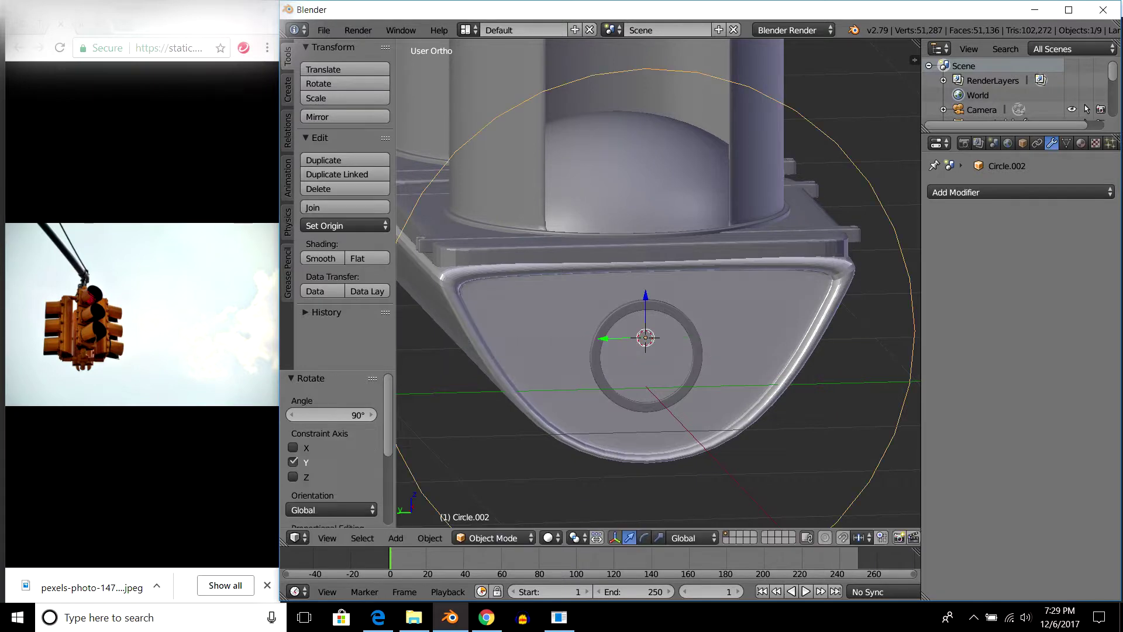
{"action": "key", "text": "s"}
{"action": "left_click", "coordinate": [685, 364]}
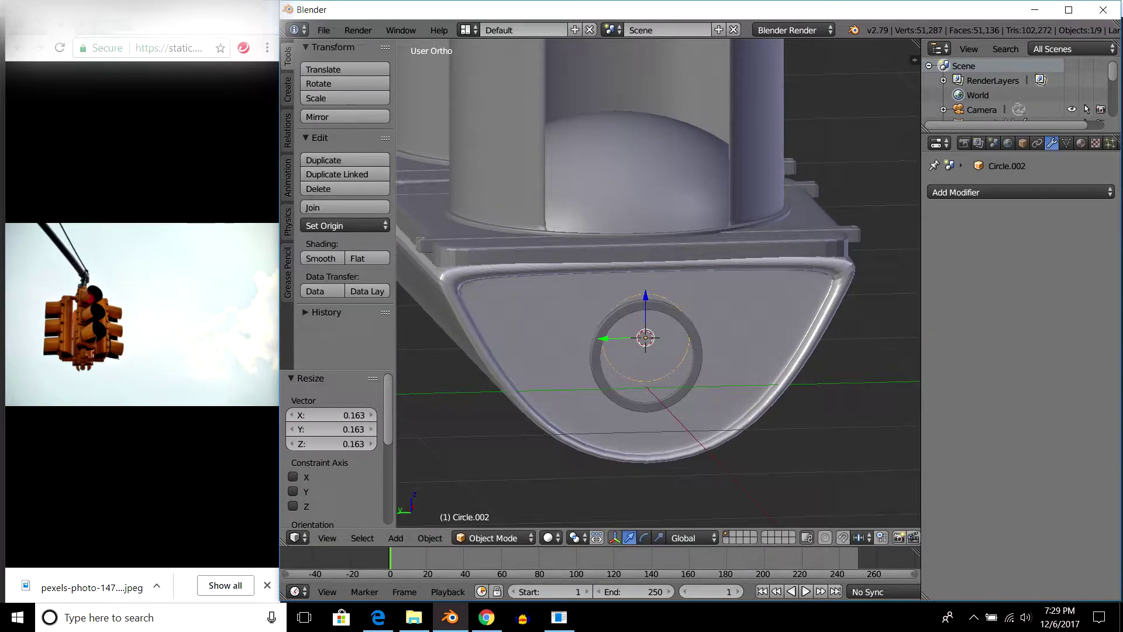
In left side view, place the circle beside the ring and shrink it further.
{"action": "key", "text": "ctrl+KP_3"}
{"action": "scroll", "coordinate": [658, 284], "scroll_direction": "up", "scroll_amount": 3}
{"action": "key", "text": "g"}
{"action": "key", "text": "Return"}
{"action": "key", "text": "s"}
{"action": "key", "text": "Return"}
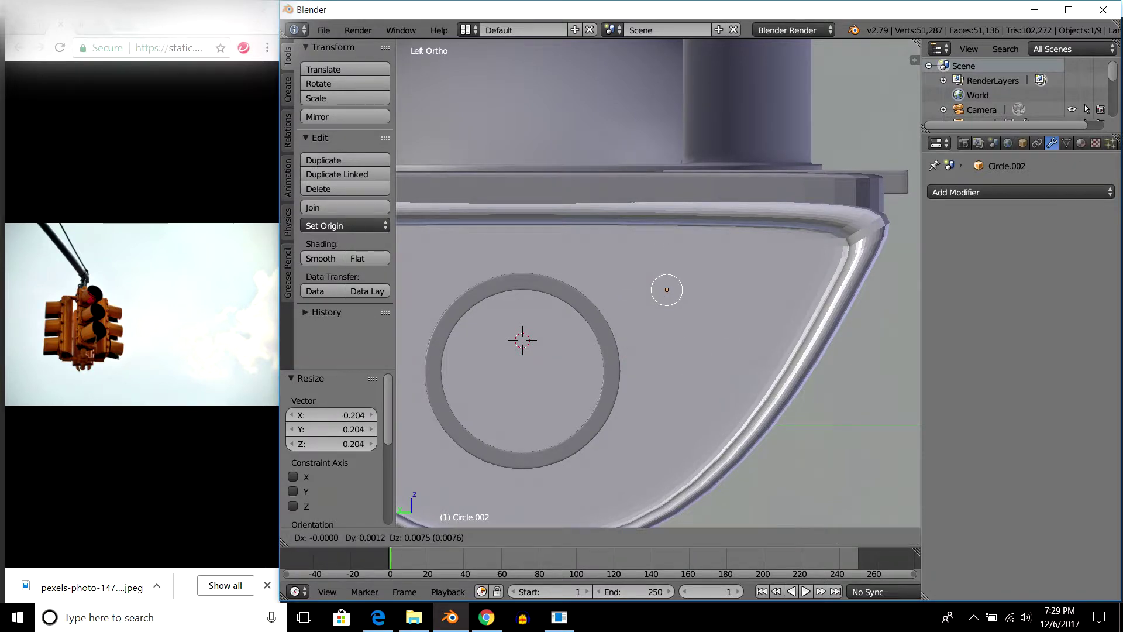
Extrude the filled circle into a short cylindrical bolt and return to Object Mode.
{"action": "key", "text": "Tab"}
{"action": "middle_click_drag", "start_coordinate": [658, 283], "coordinate": [526, 293]}
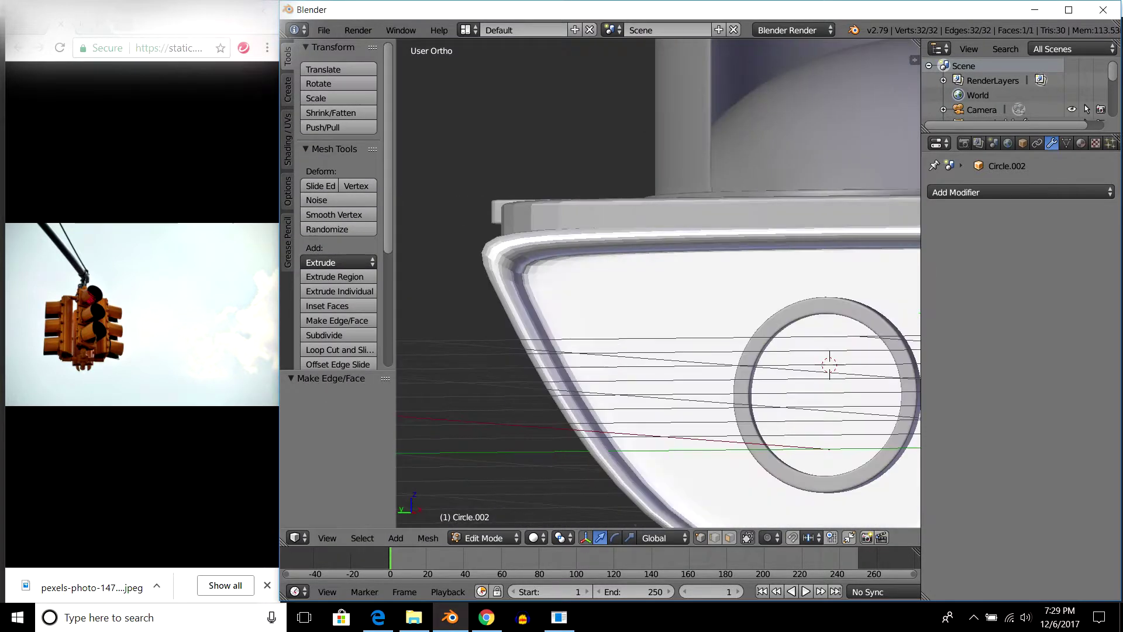
{"action": "key", "text": "KP_Decimal"}
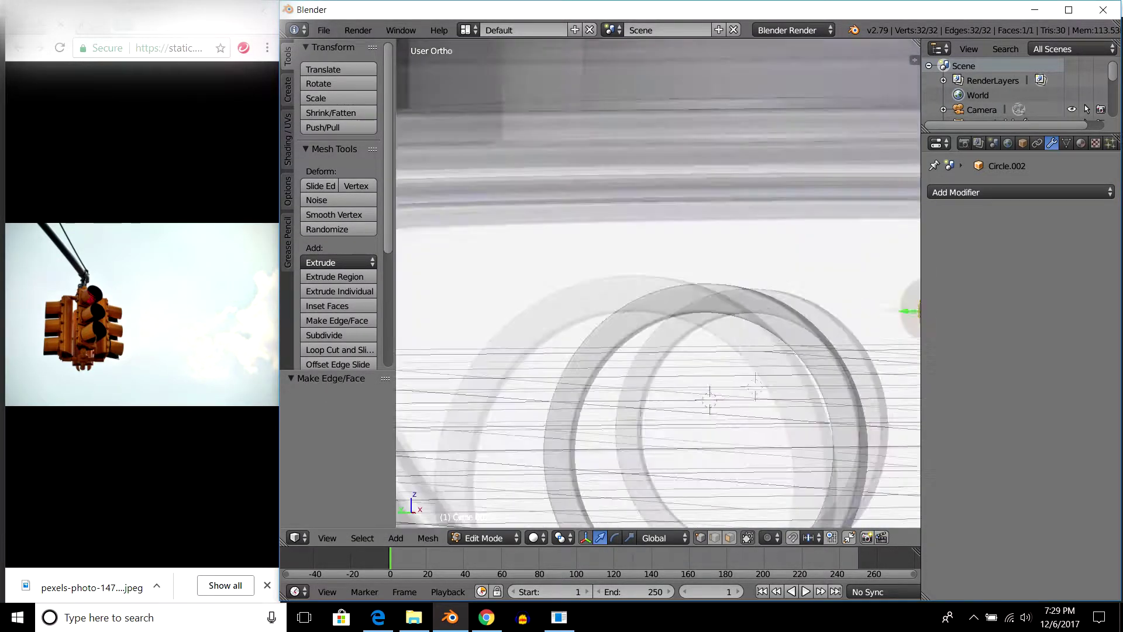
{"action": "scroll", "coordinate": [658, 282], "scroll_direction": "down", "scroll_amount": 5}
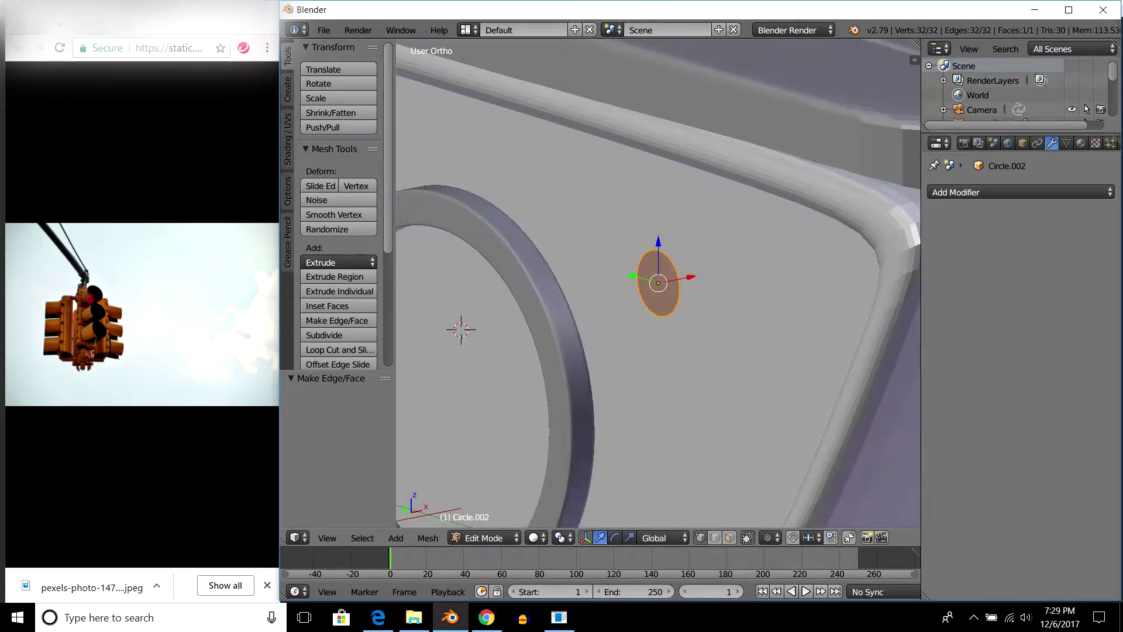
{"action": "middle_click_drag", "start_coordinate": [585, 292], "coordinate": [644, 292]}
{"action": "key", "text": "e"}
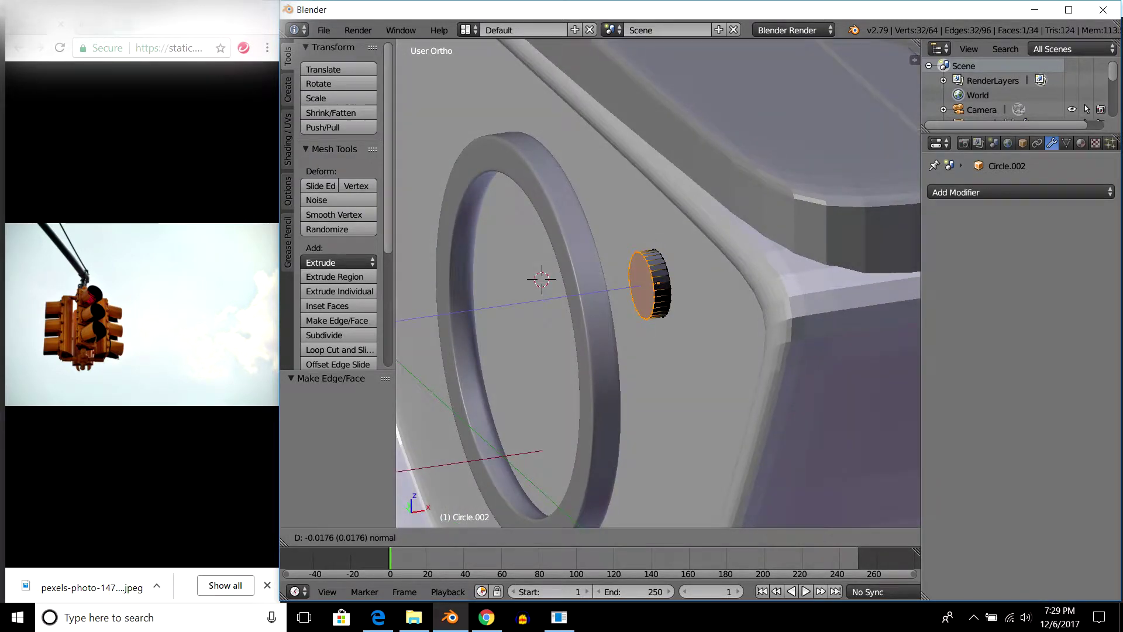
{"action": "key", "text": "Return"}
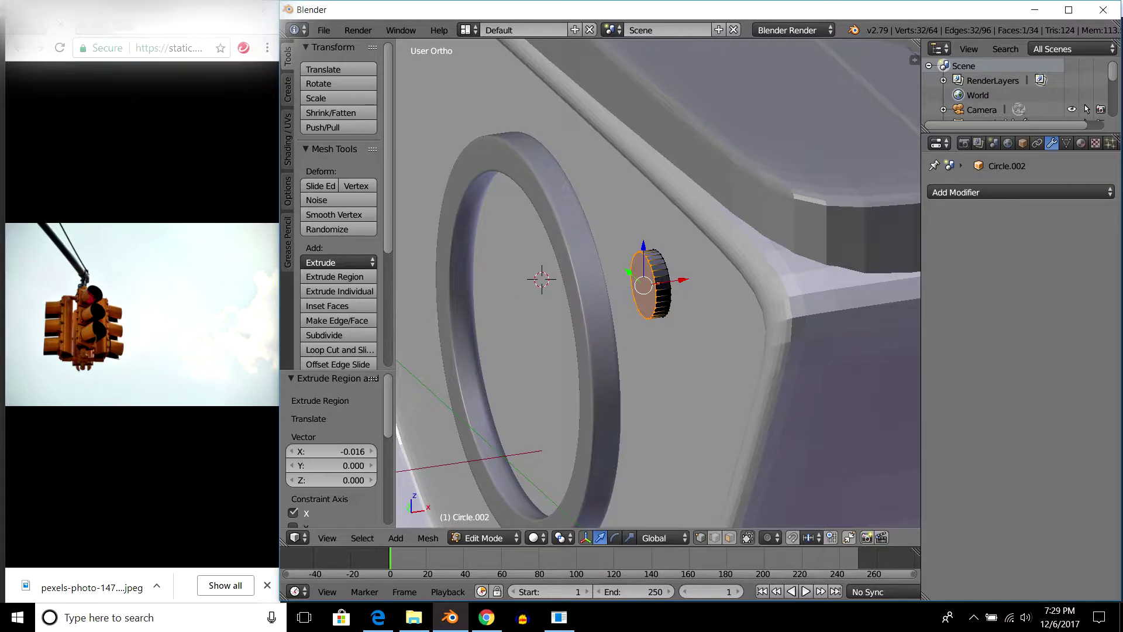
{"action": "key", "text": "a"}
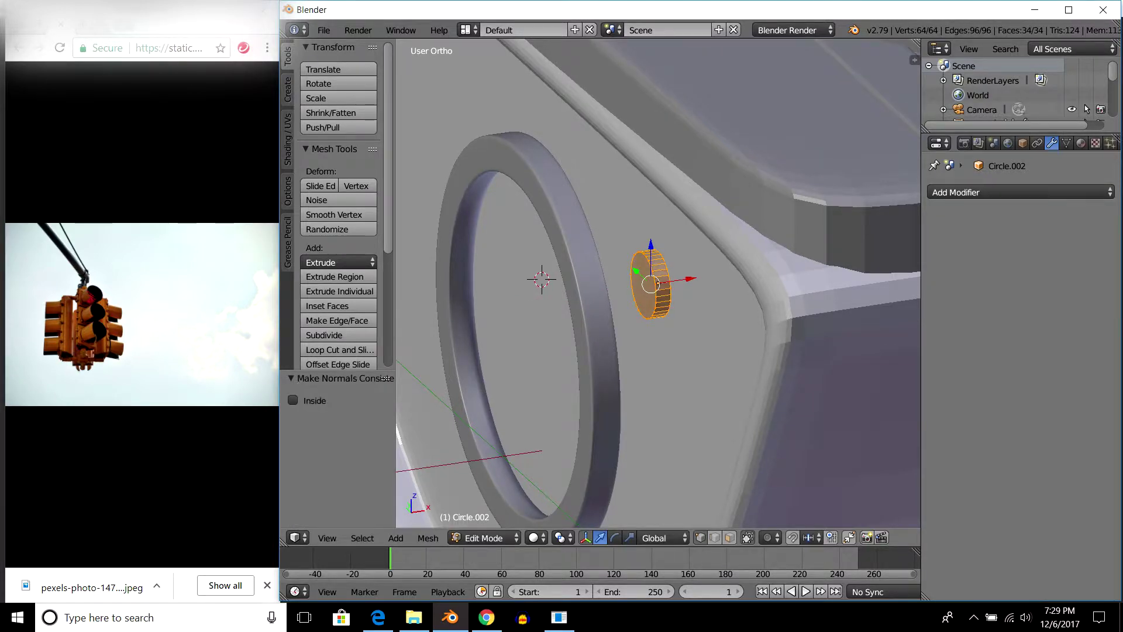
{"action": "key", "text": "Tab"}
Orbit around the new bolt and select every object in the scene.
{"action": "mouse_move", "coordinate": [659, 283]}
{"action": "middle_mouse_down"}
{"action": "mouse_move", "coordinate": [585, 234]}
{"action": "mouse_move", "coordinate": [643, 269]}
{"action": "mouse_move", "coordinate": [608, 328]}
{"action": "mouse_move", "coordinate": [644, 252]}
{"action": "mouse_move", "coordinate": [650, 292]}
{"action": "mouse_move", "coordinate": [658, 283]}
{"action": "mouse_move", "coordinate": [620, 252]}
{"action": "mouse_move", "coordinate": [658, 283]}
{"action": "middle_mouse_up"}
{"action": "key", "text": "a"}
{"action": "scroll", "coordinate": [658, 283], "scroll_direction": "down", "scroll_amount": 3}
{"action": "key", "text": "a"}
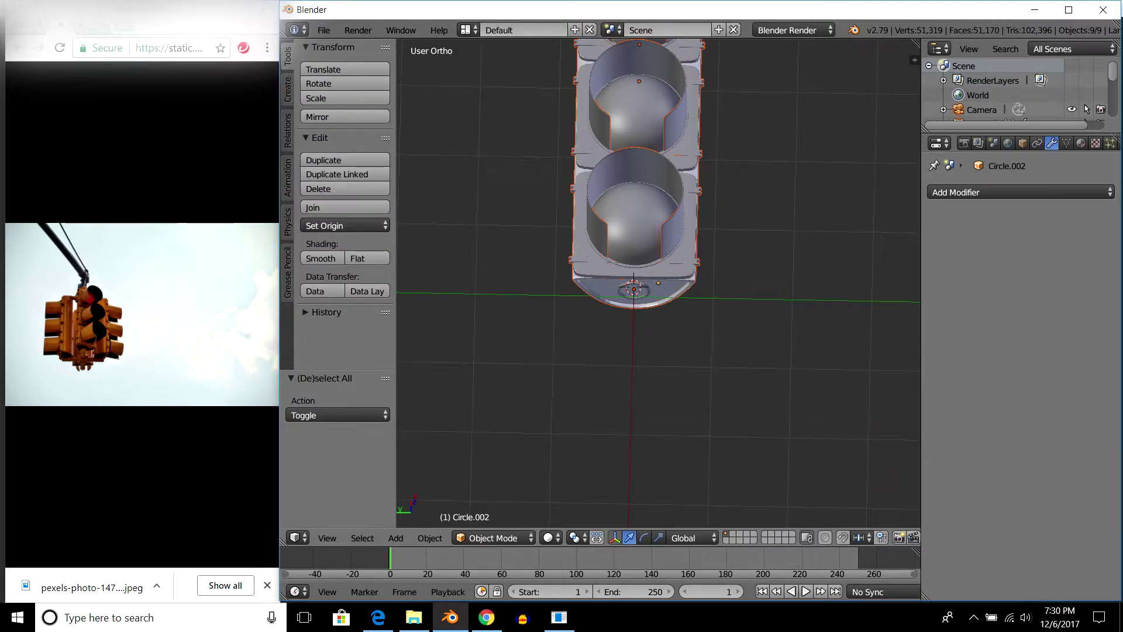
Switch the render engine to Cycles Render.
{"action": "key", "text": "a"}
{"action": "middle_click_drag", "start_coordinate": [643, 263], "coordinate": [731, 205]}
{"action": "scroll", "coordinate": [778, 30], "scroll_direction": "right", "scroll_amount": 1}
{"action": "left_click", "coordinate": [778, 30]}
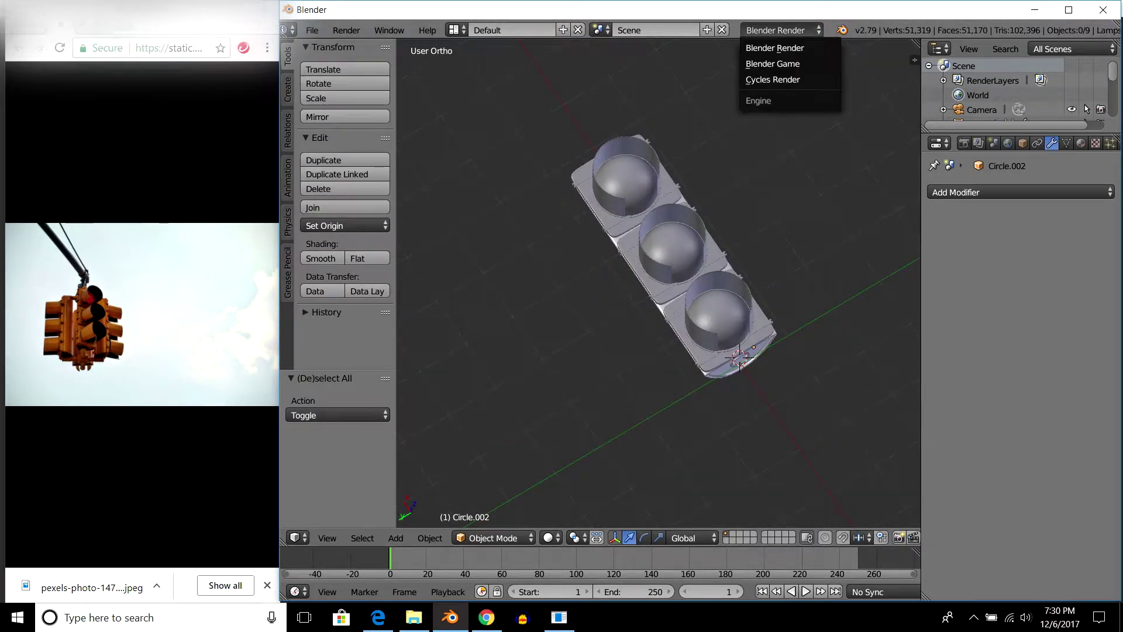
{"action": "left_click", "coordinate": [778, 30]}
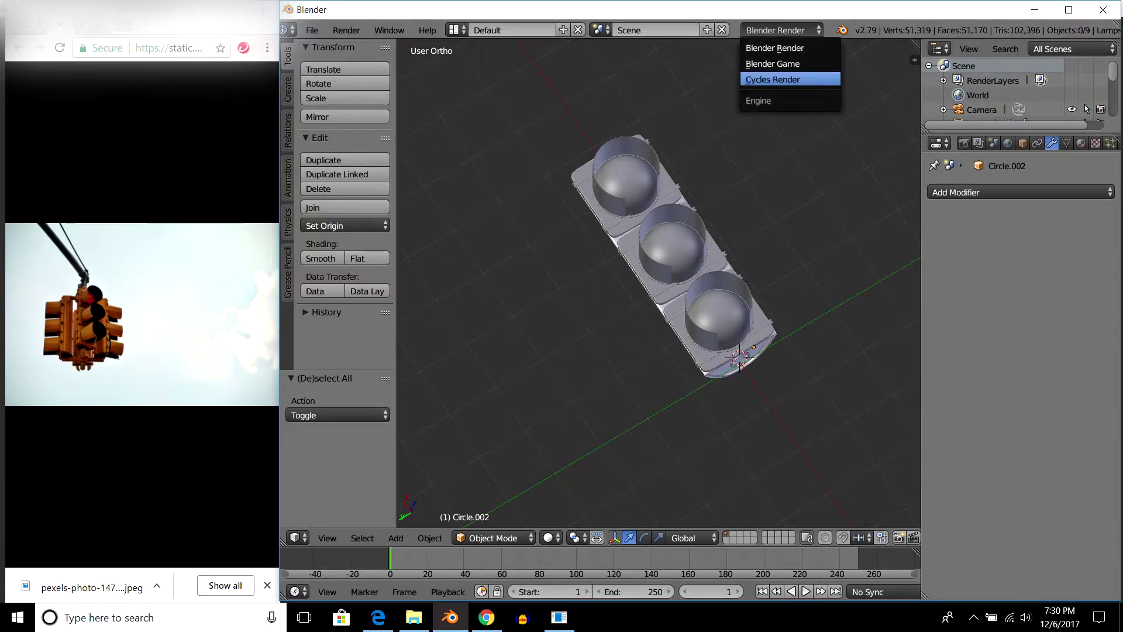
{"action": "left_click", "coordinate": [773, 79]}
{"action": "middle_click_drag", "start_coordinate": [673, 234], "coordinate": [702, 222]}
{"action": "middle_click_drag", "start_coordinate": [659, 281], "coordinate": [702, 245]}
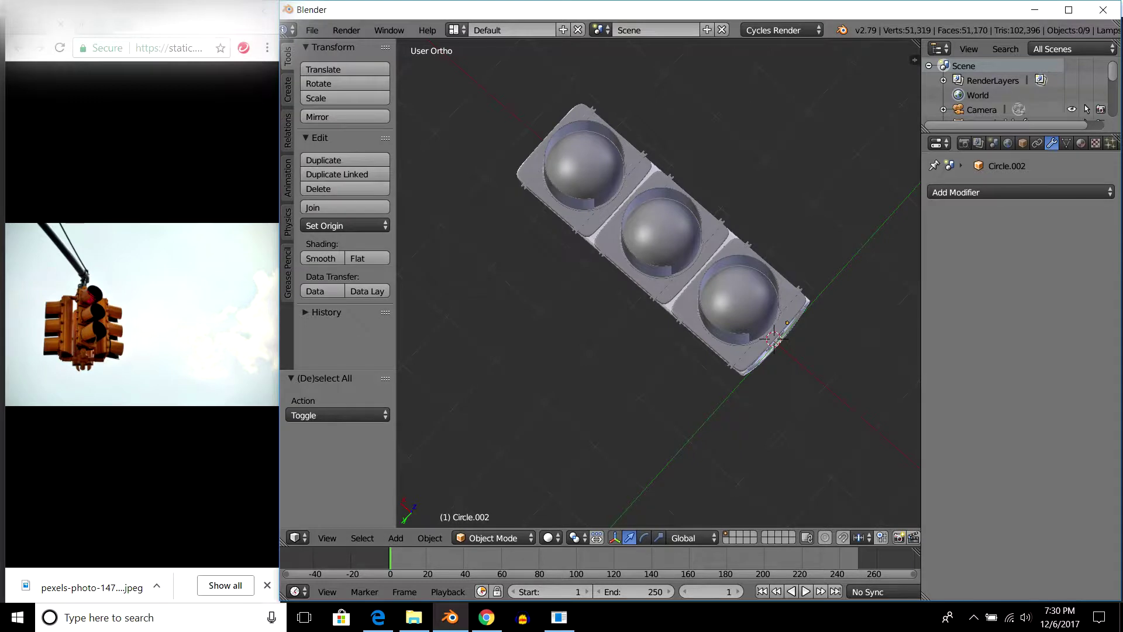
Use the Compositing layout with Shader nodes in the node editor, and select Cube.001.
{"action": "left_click", "coordinate": [456, 30]}
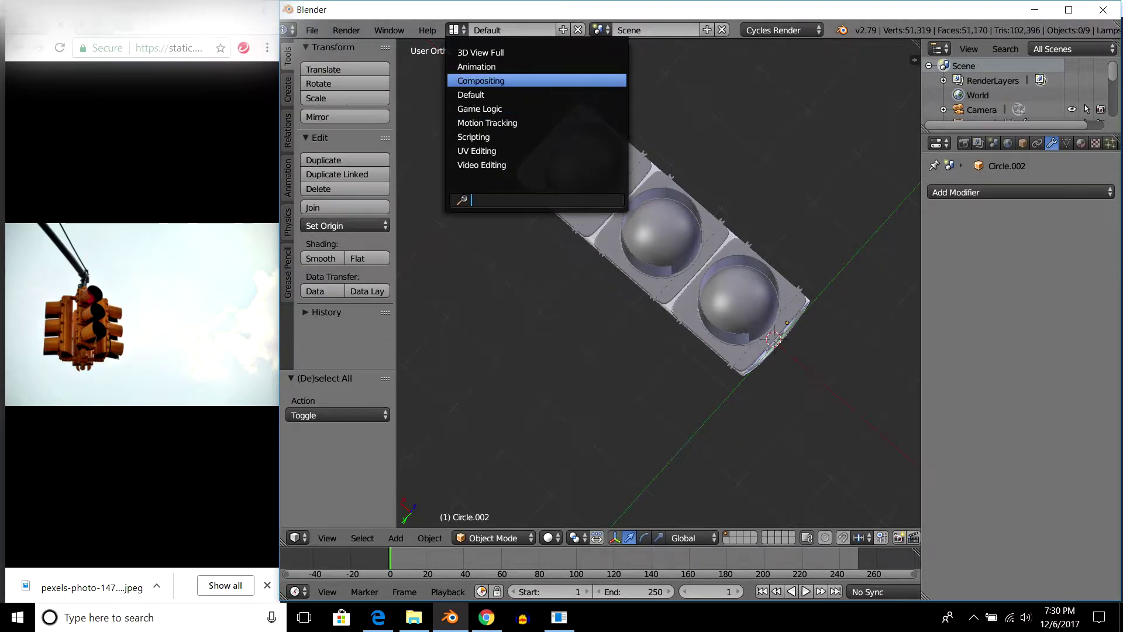
{"action": "left_click", "coordinate": [481, 80]}
{"action": "left_click_drag", "start_coordinate": [444, 369], "coordinate": [445, 346]}
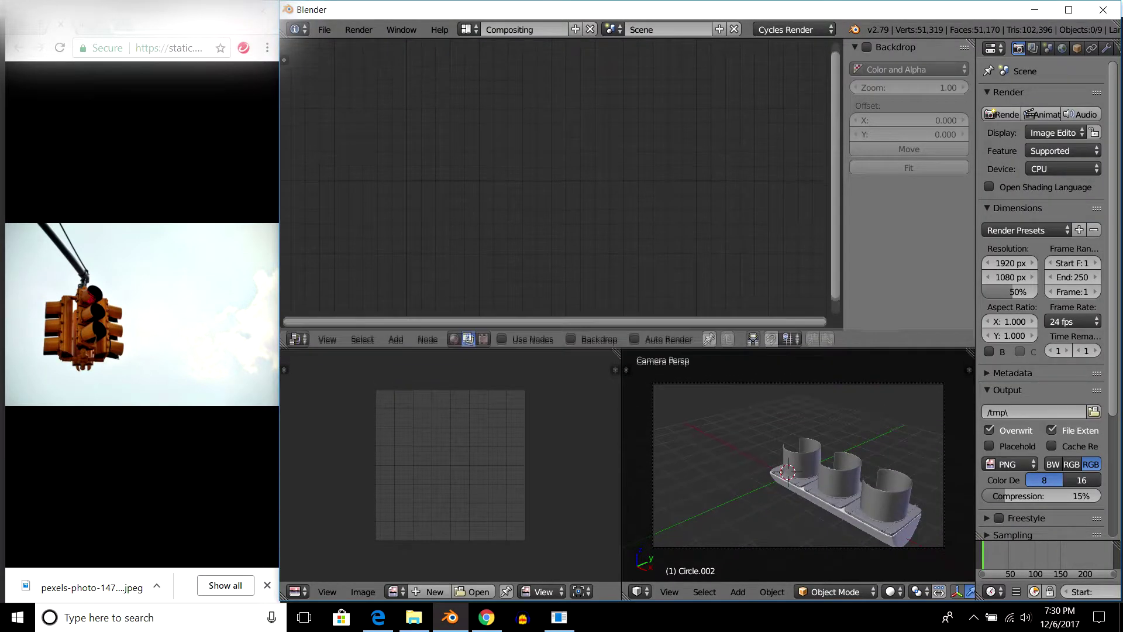
{"action": "left_click", "coordinate": [454, 335]}
{"action": "right_click", "coordinate": [889, 491]}
{"action": "left_click", "coordinate": [550, 336]}
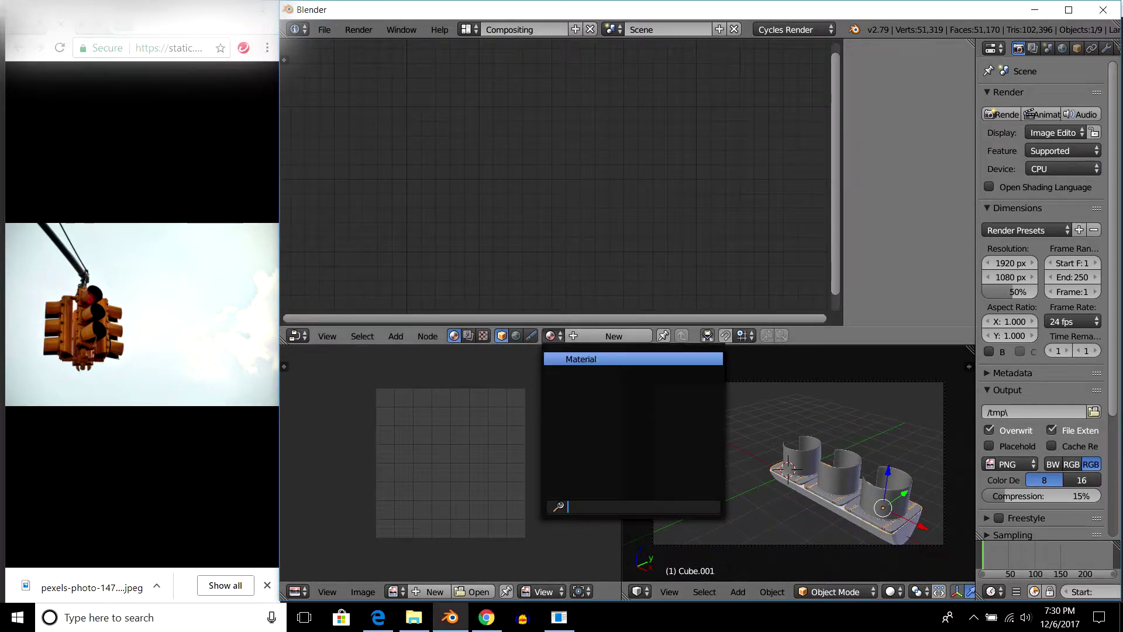
Give Cube.001 the existing material renamed Golden, enable Use Nodes, and shift Diffuse BSDF left.
{"action": "left_click", "coordinate": [562, 359]}
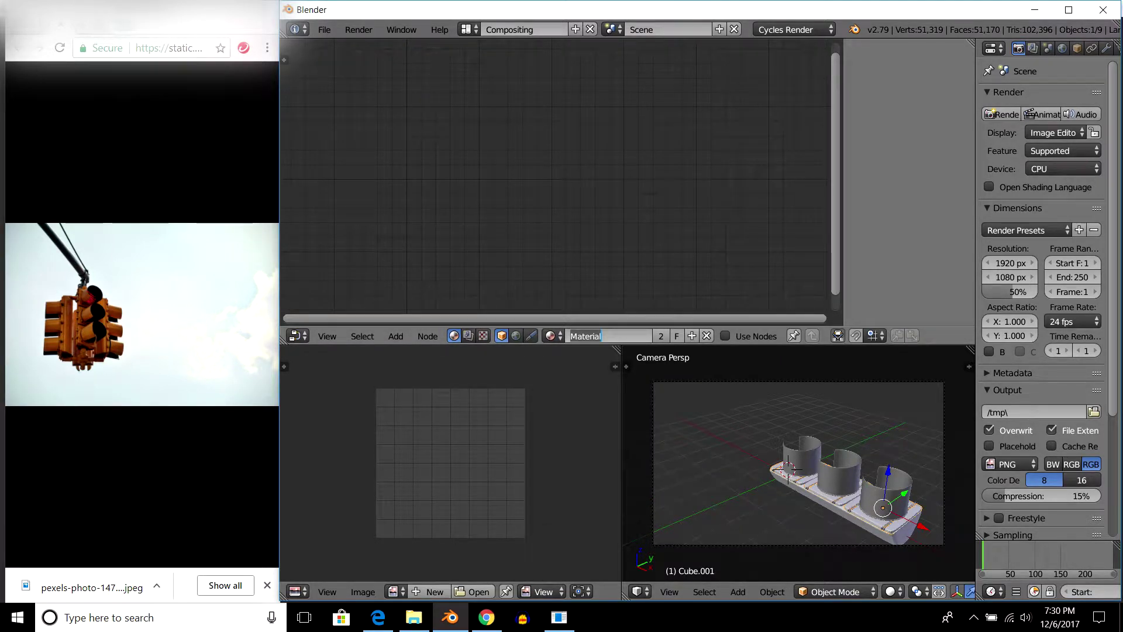
{"action": "key", "text": "BackSpace"}
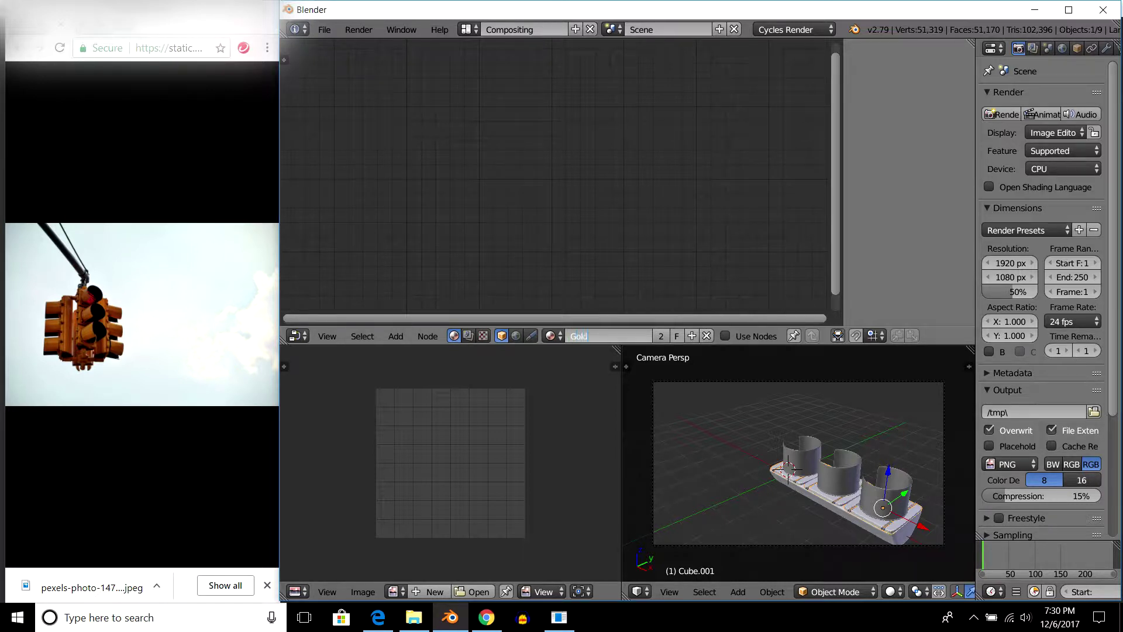
{"action": "type", "text": "en"}
{"action": "key", "text": "Return"}
{"action": "left_click", "coordinate": [725, 335]}
{"action": "key", "text": "Home"}
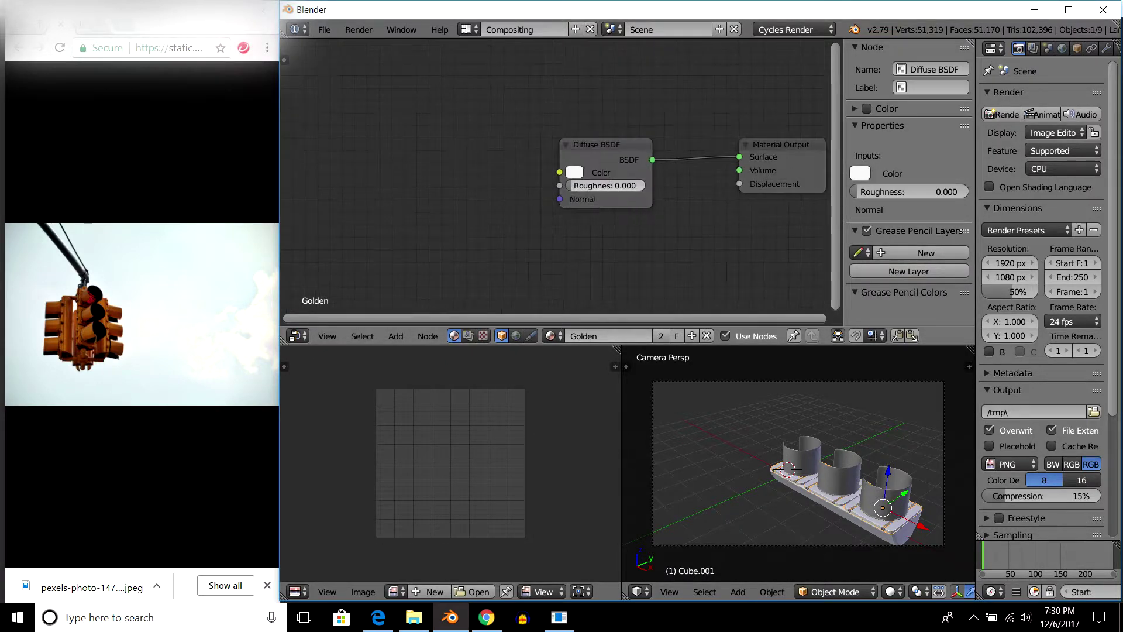
{"action": "left_click_drag", "start_coordinate": [598, 151], "coordinate": [404, 150]}
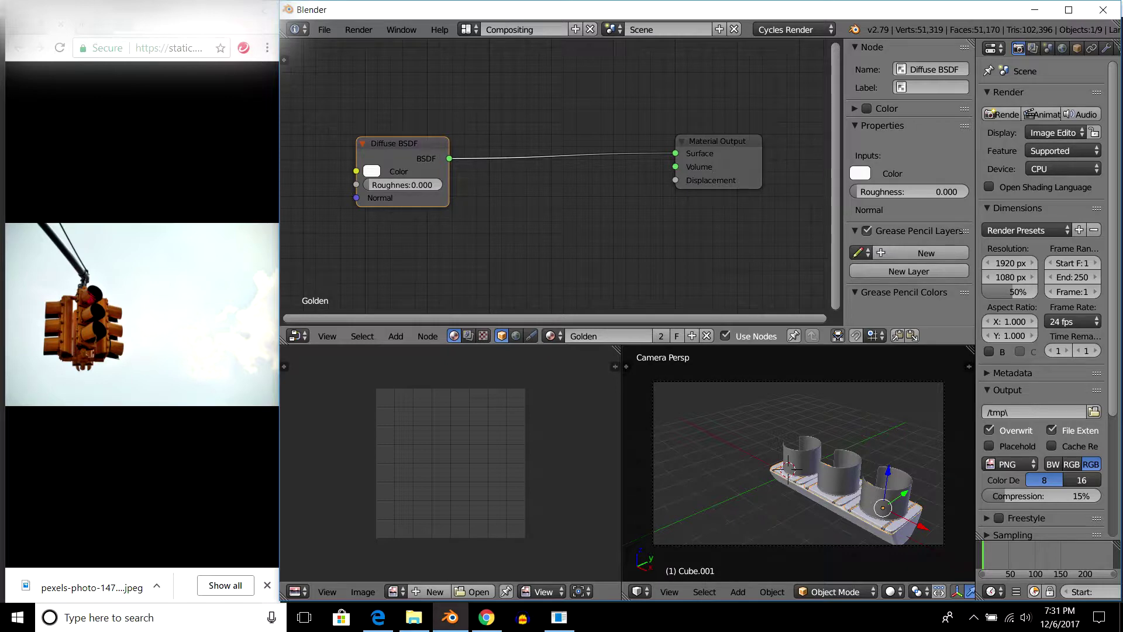
{"action": "key", "text": "shift+a"}
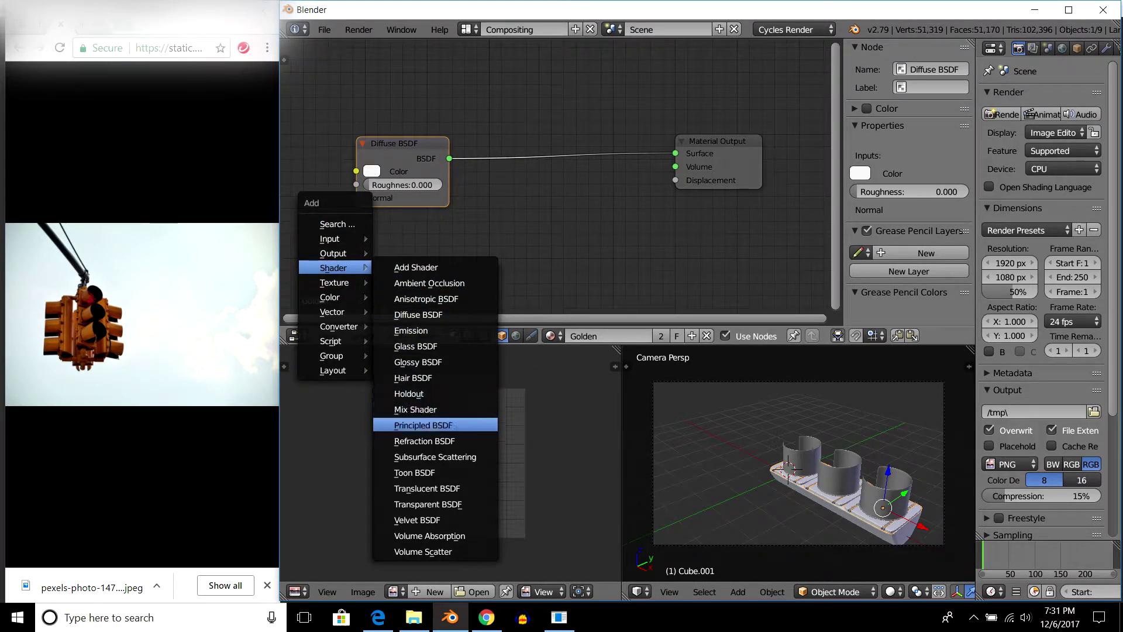
Insert a Mix Shader before the Output and link a Glossy BSDF into its second input.
{"action": "left_click", "coordinate": [416, 409]}
{"action": "left_click", "coordinate": [573, 173]}
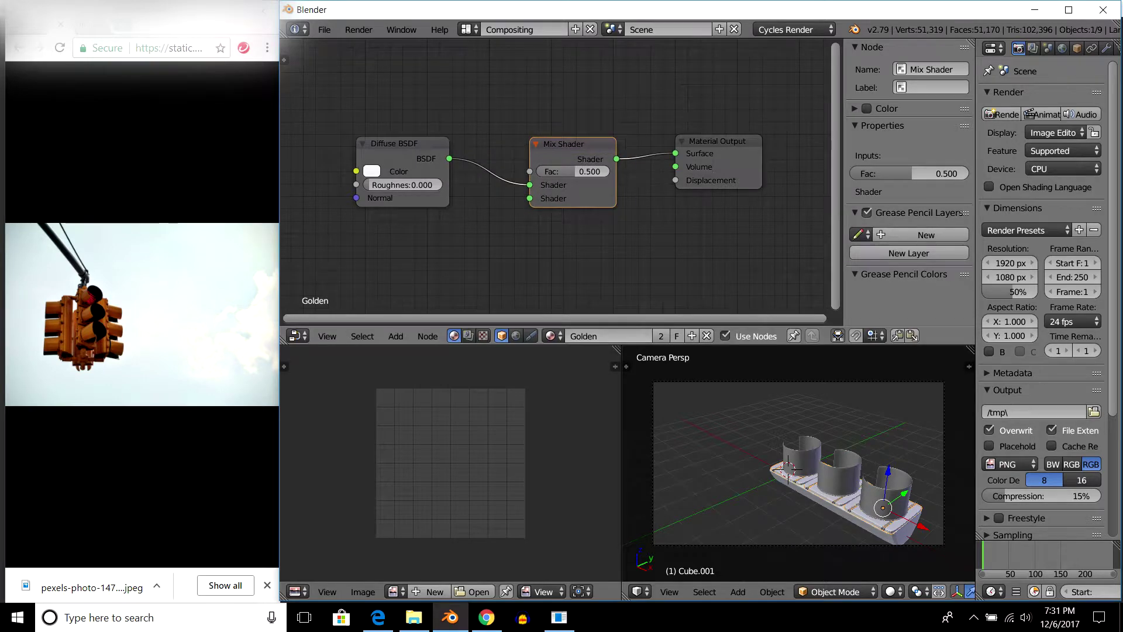
{"action": "key", "text": "shift+a"}
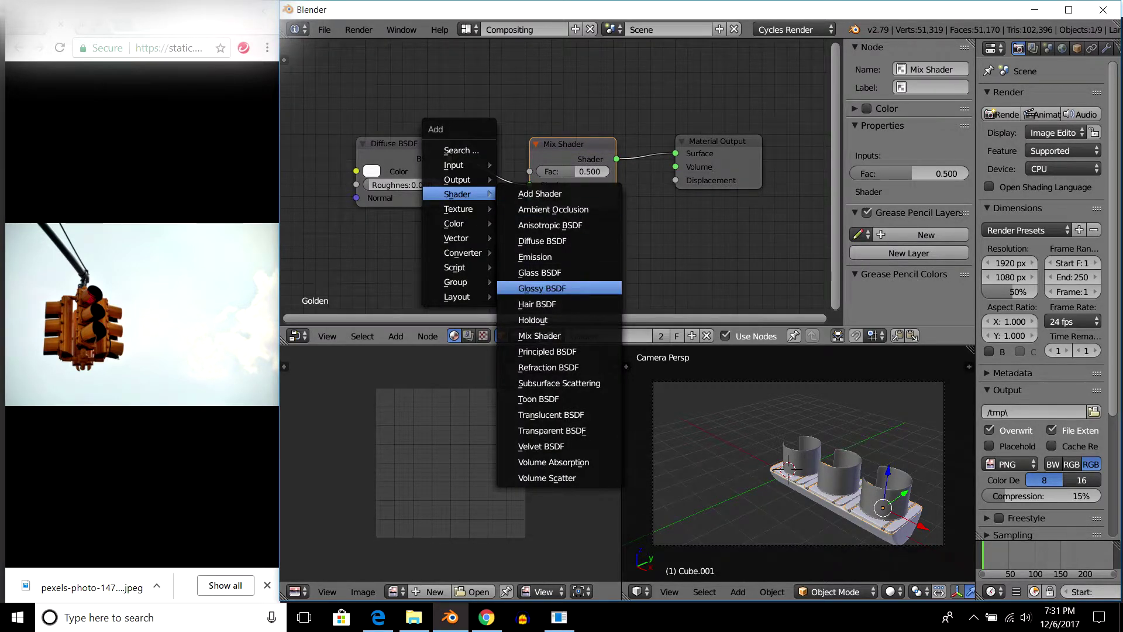
{"action": "left_click", "coordinate": [540, 288]}
{"action": "left_click", "coordinate": [398, 257]}
{"action": "left_click_drag", "start_coordinate": [441, 235], "coordinate": [529, 199]}
{"action": "left_click_drag", "start_coordinate": [398, 221], "coordinate": [421, 225]}
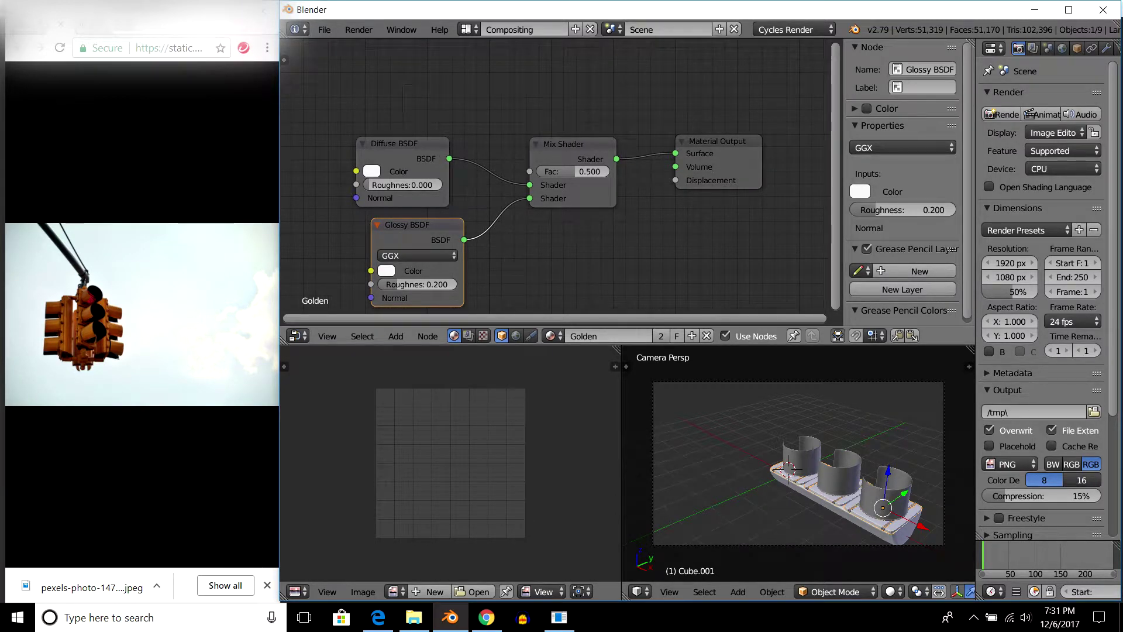
Set the Mix Shader factor to 0.65 and preview the model in Cycles rendered shading.
{"action": "left_click", "coordinate": [572, 172]}
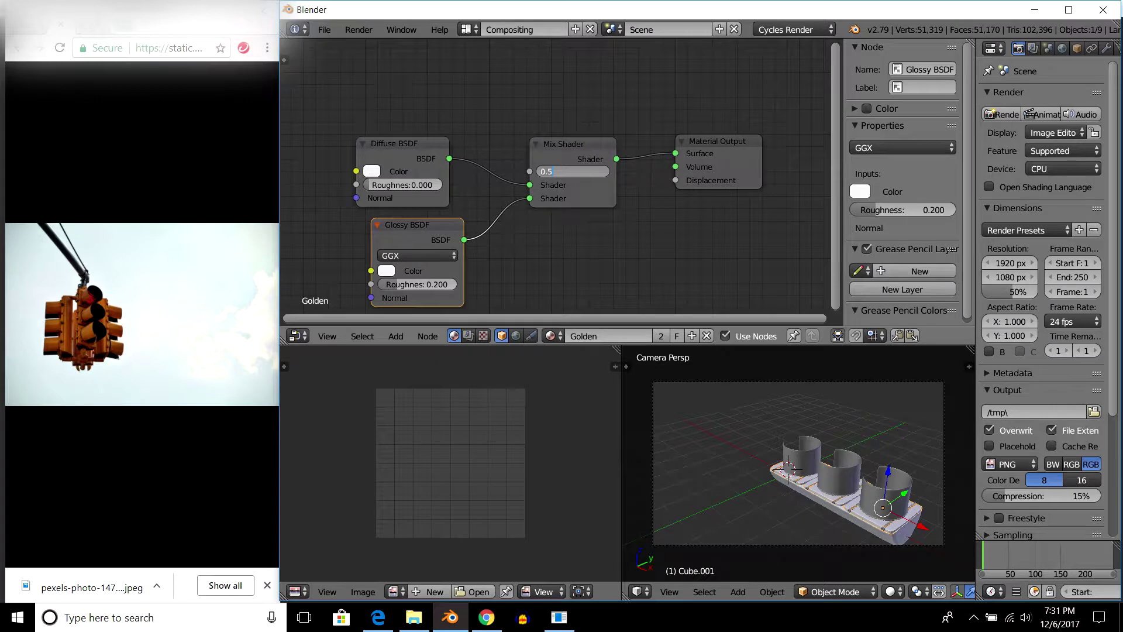
{"action": "type", "text": "0.65"}
{"action": "key", "text": "Return"}
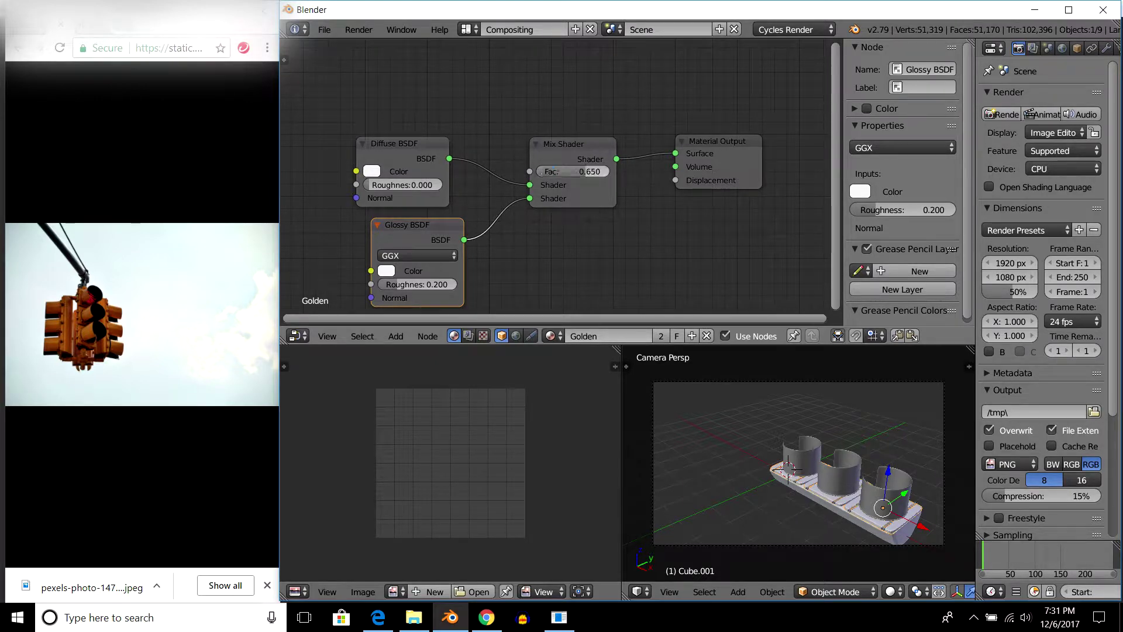
{"action": "middle_click_drag", "start_coordinate": [585, 246], "coordinate": [673, 232]}
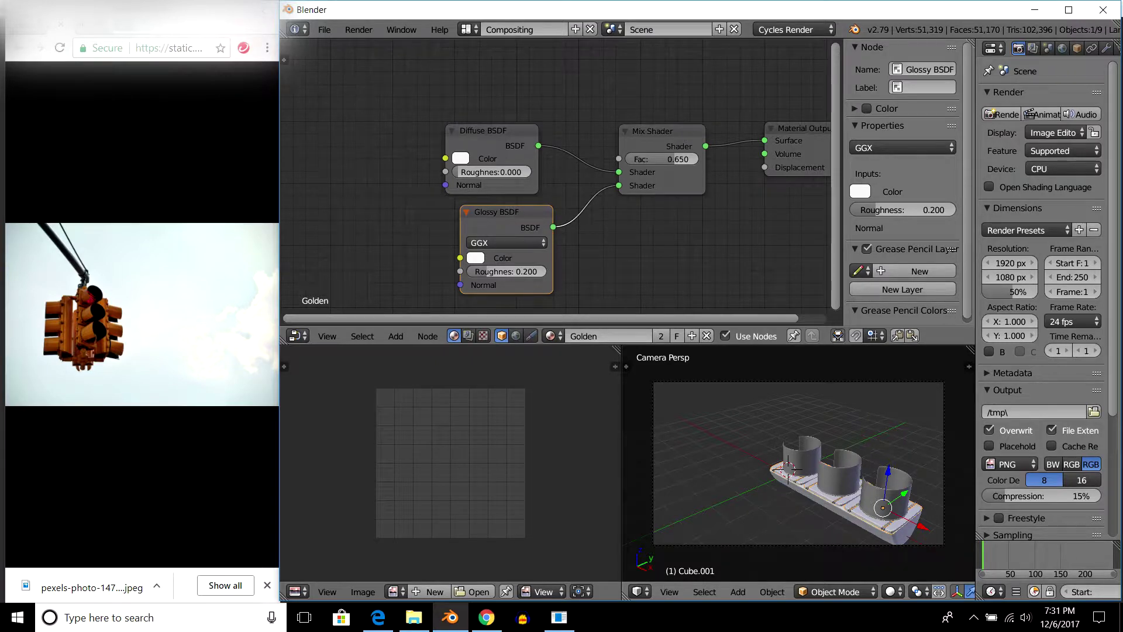
{"action": "key", "text": "shift+z"}
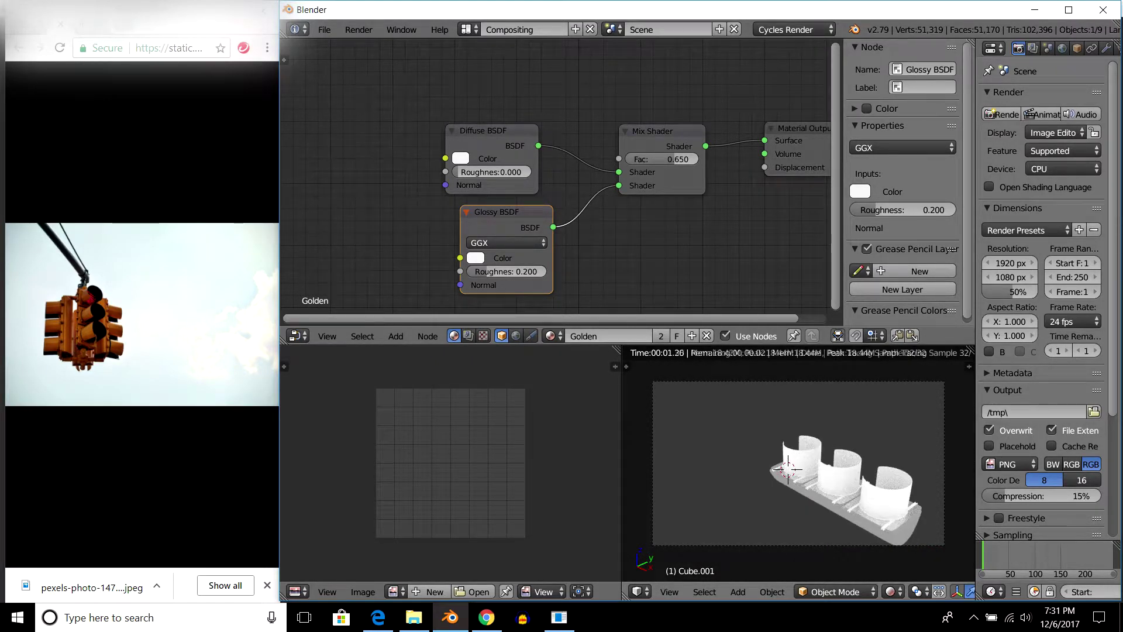
{"action": "key", "text": "shift+z"}
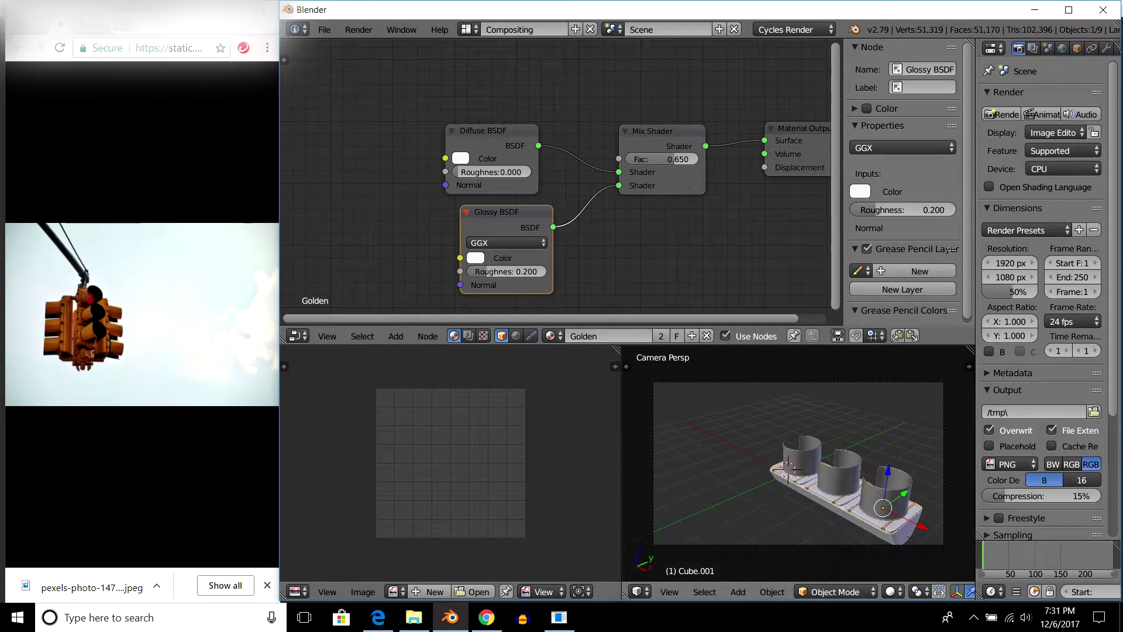
{"action": "mouse_move", "coordinate": [799, 463]}
{"action": "middle_mouse_down"}
{"action": "mouse_move", "coordinate": [761, 445]}
{"action": "mouse_move", "coordinate": [761, 456]}
{"action": "mouse_move", "coordinate": [784, 456]}
{"action": "mouse_move", "coordinate": [760, 444]}
{"action": "middle_mouse_up"}
{"action": "scroll", "coordinate": [761, 444], "scroll_direction": "up", "scroll_amount": 3}
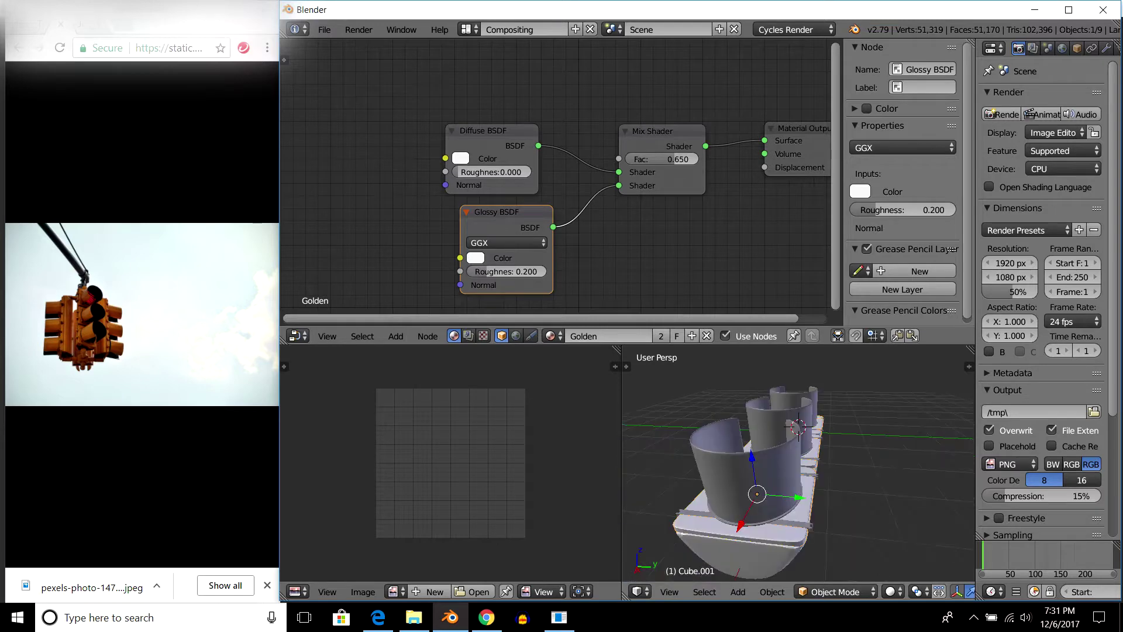
{"action": "key", "text": "shift+z"}
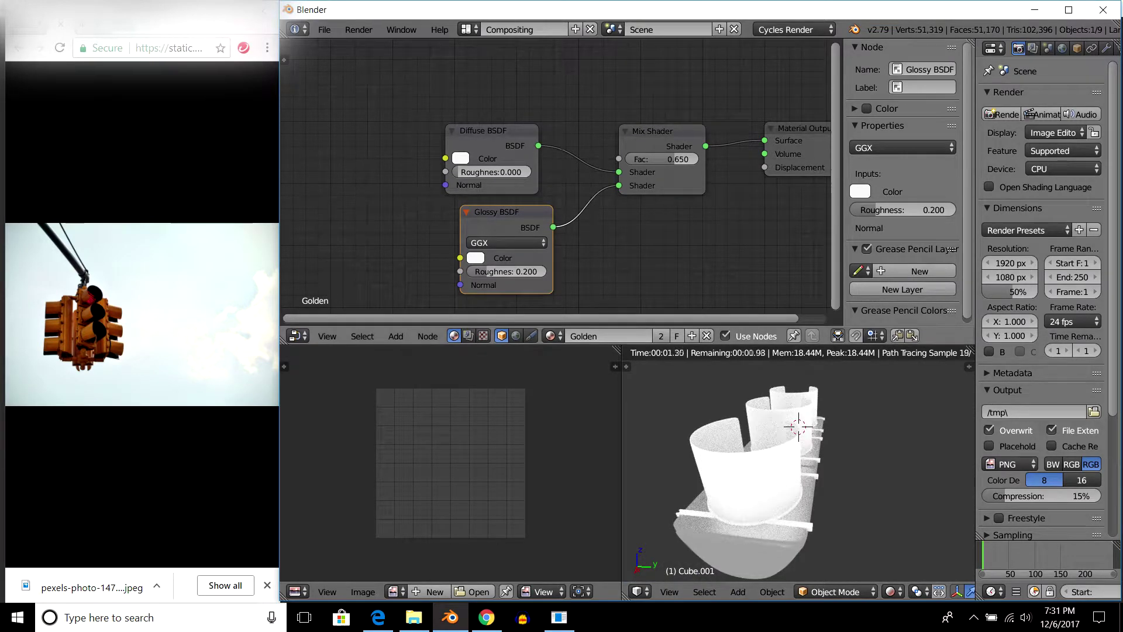
{"action": "middle_click_drag", "start_coordinate": [556, 234], "coordinate": [646, 232]}
Add an RGB node, wire it to the Diffuse and Glossy Color inputs, and pick pale gold.
{"action": "key", "text": "g"}
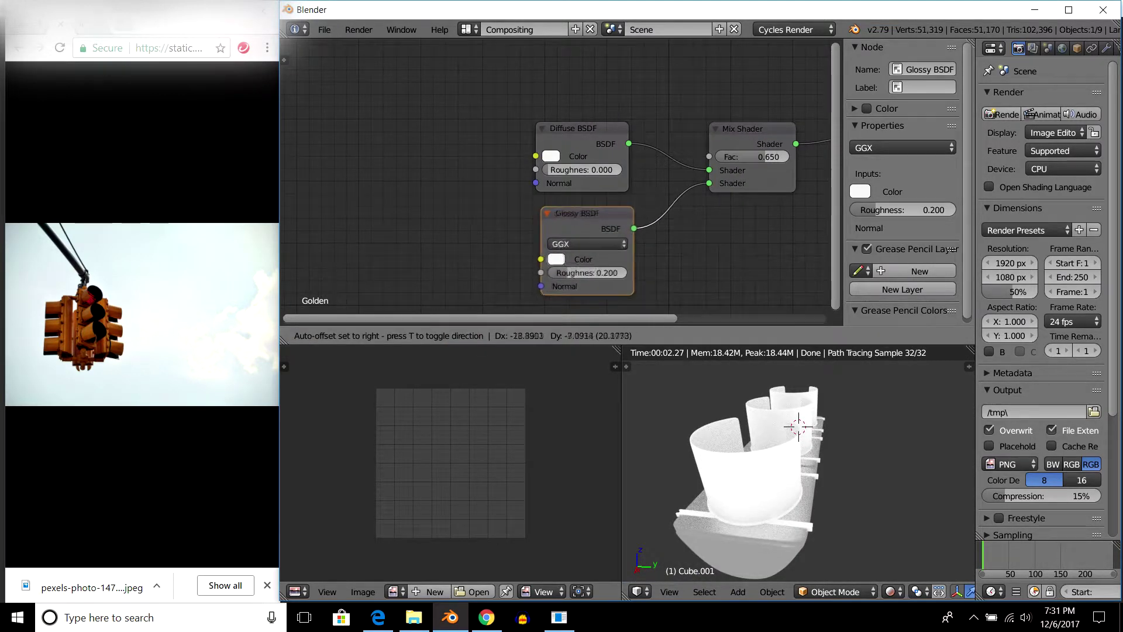
{"action": "key", "text": "Return"}
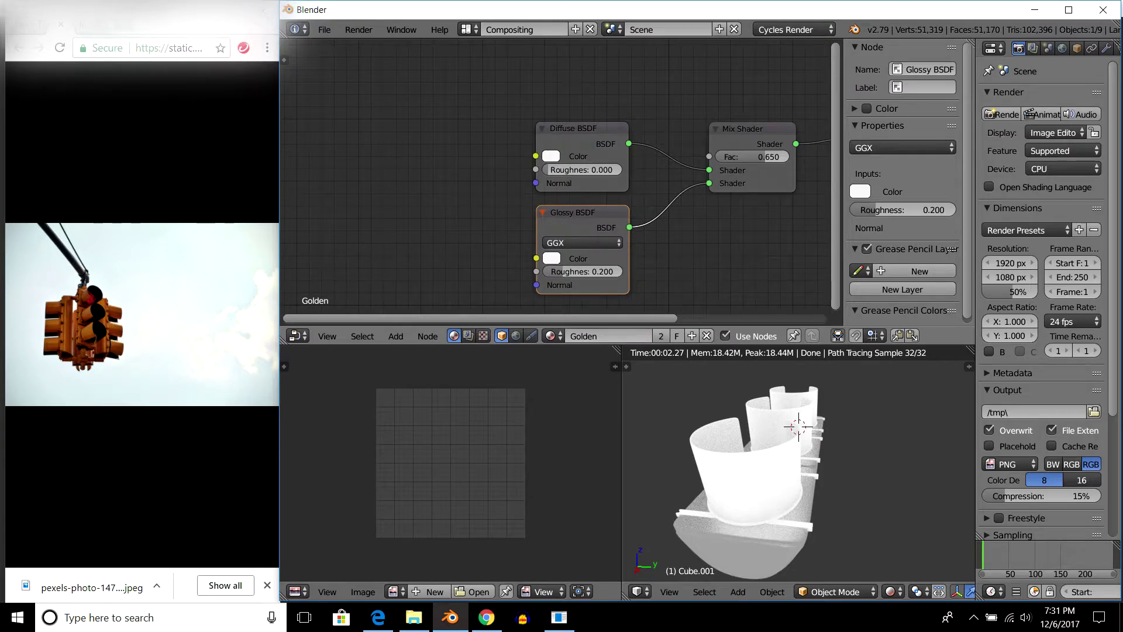
{"action": "key", "text": "shift+a"}
{"action": "left_click", "coordinate": [403, 116]}
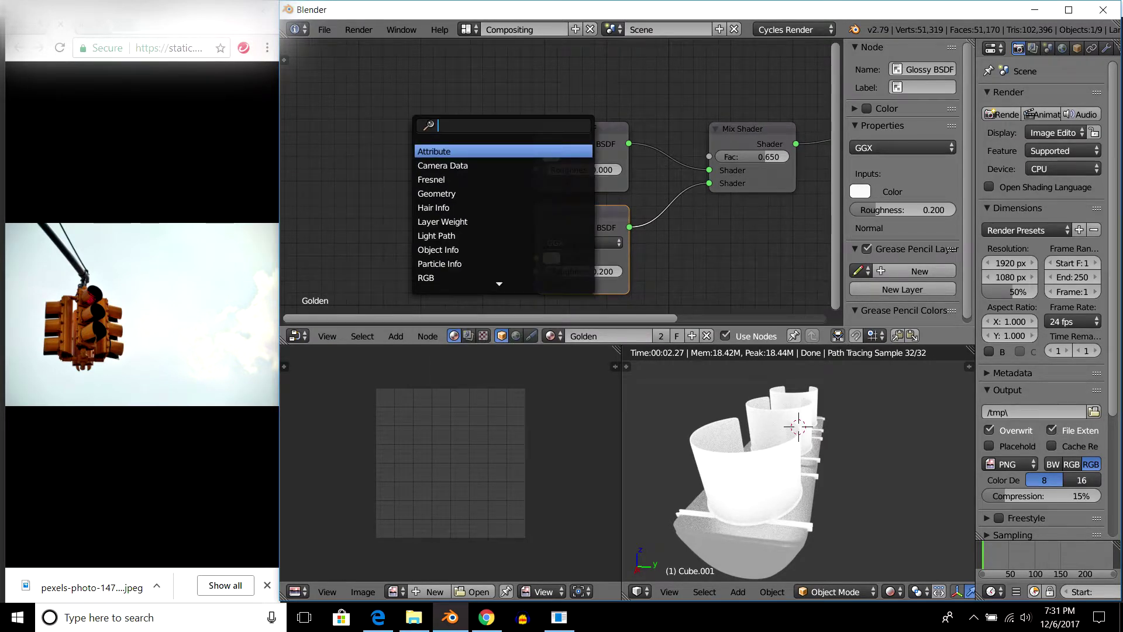
{"action": "type", "text": "rb"}
{"action": "key", "text": "BackSpace"}
{"action": "key", "text": "BackSpace"}
{"action": "key", "text": "BackSpace"}
{"action": "type", "text": "rgb"}
{"action": "key", "text": "Return"}
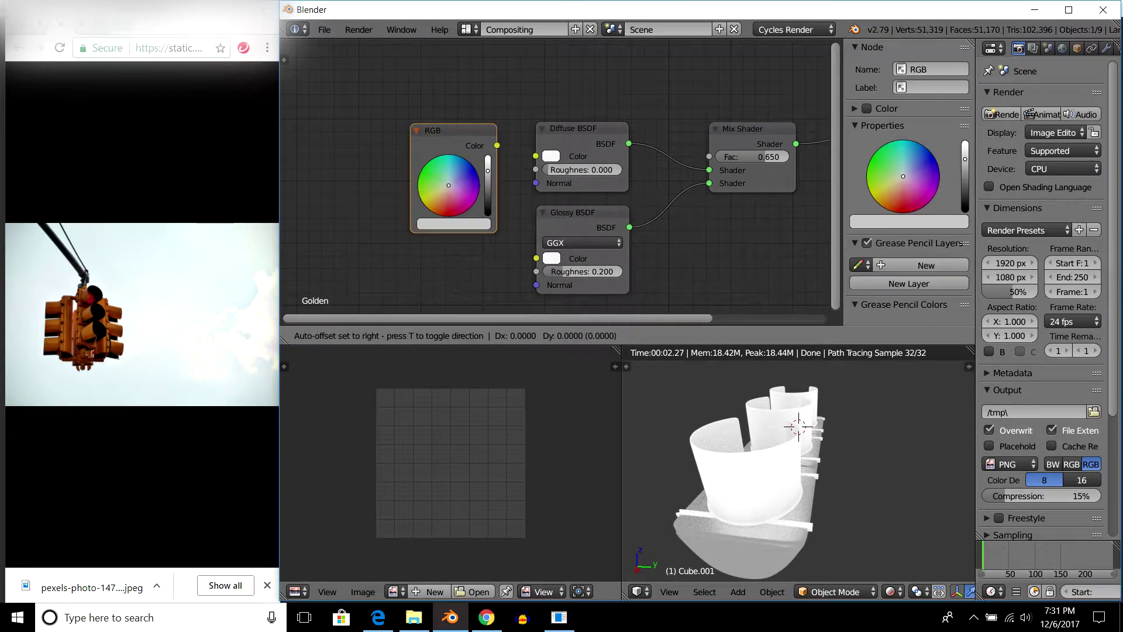
{"action": "key", "text": "Return"}
{"action": "left_click_drag", "start_coordinate": [453, 167], "coordinate": [536, 156]}
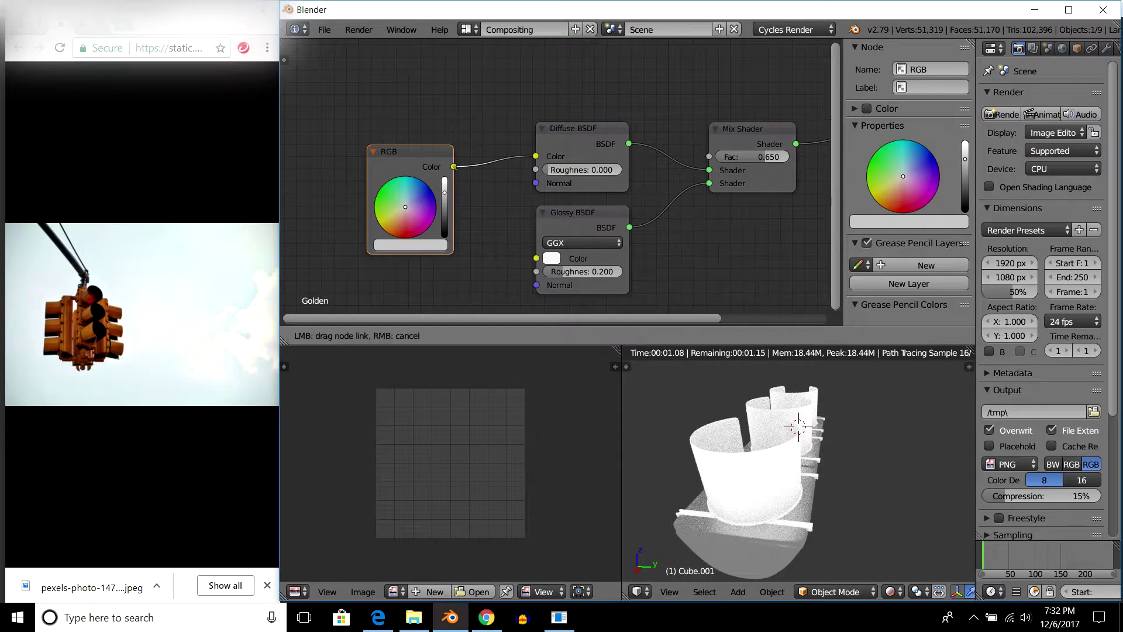
{"action": "left_click_drag", "start_coordinate": [453, 166], "coordinate": [536, 258]}
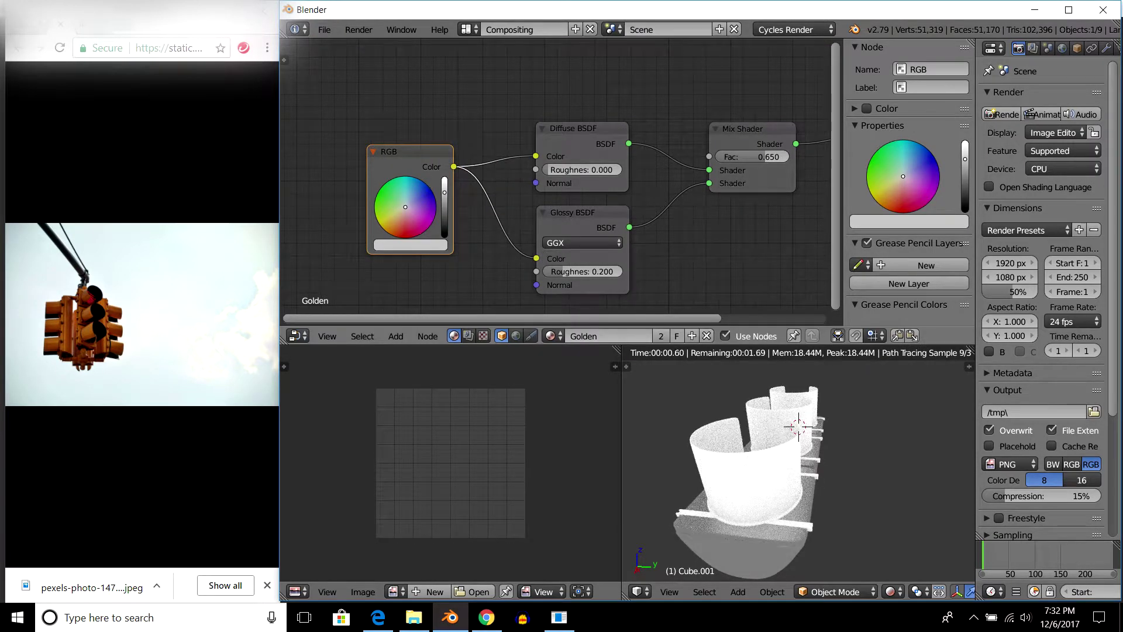
{"action": "mouse_move", "coordinate": [422, 193]}
{"action": "left_mouse_down"}
{"action": "mouse_move", "coordinate": [390, 230]}
{"action": "mouse_move", "coordinate": [397, 210]}
{"action": "left_mouse_up"}
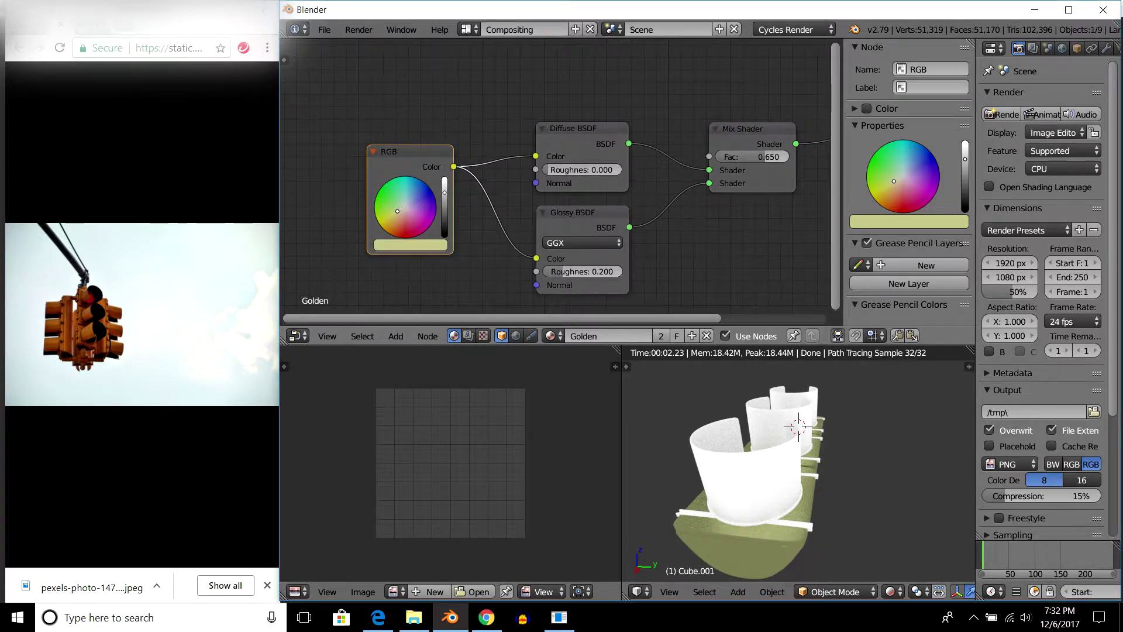
Adjust the RGB node's colour wheel and value to a warm orange-gold.
{"action": "scroll", "coordinate": [303, 236], "scroll_direction": "up", "scroll_amount": 2}
{"action": "scroll", "coordinate": [303, 236], "scroll_direction": "up", "scroll_amount": 2}
{"action": "scroll", "coordinate": [303, 237], "scroll_direction": "up", "scroll_amount": 1}
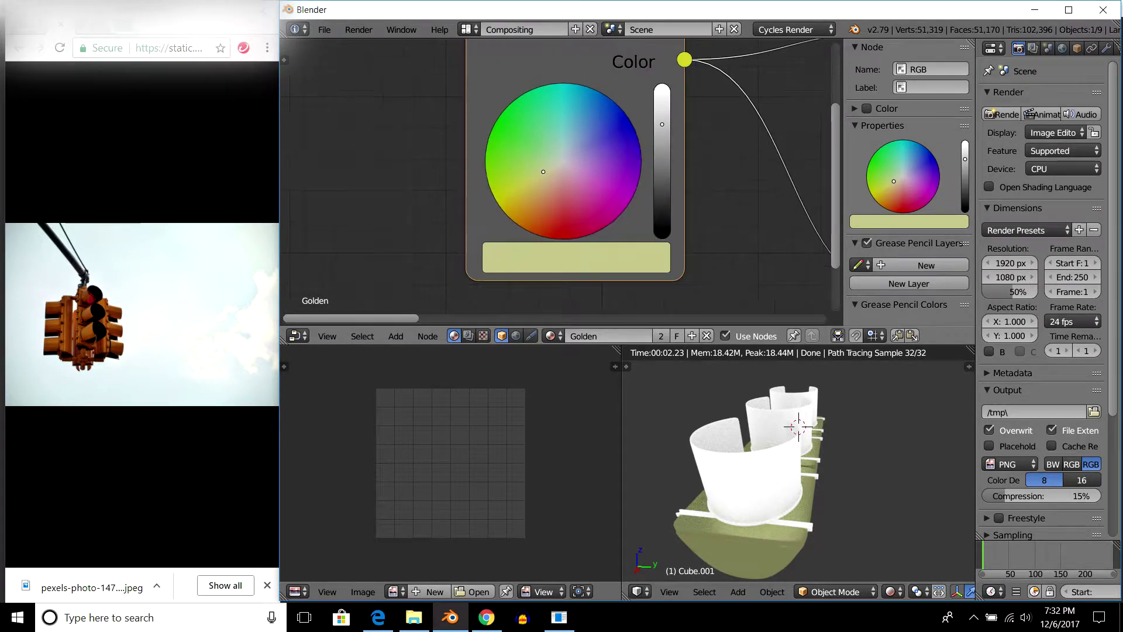
{"action": "left_click_drag", "start_coordinate": [543, 171], "coordinate": [510, 199]}
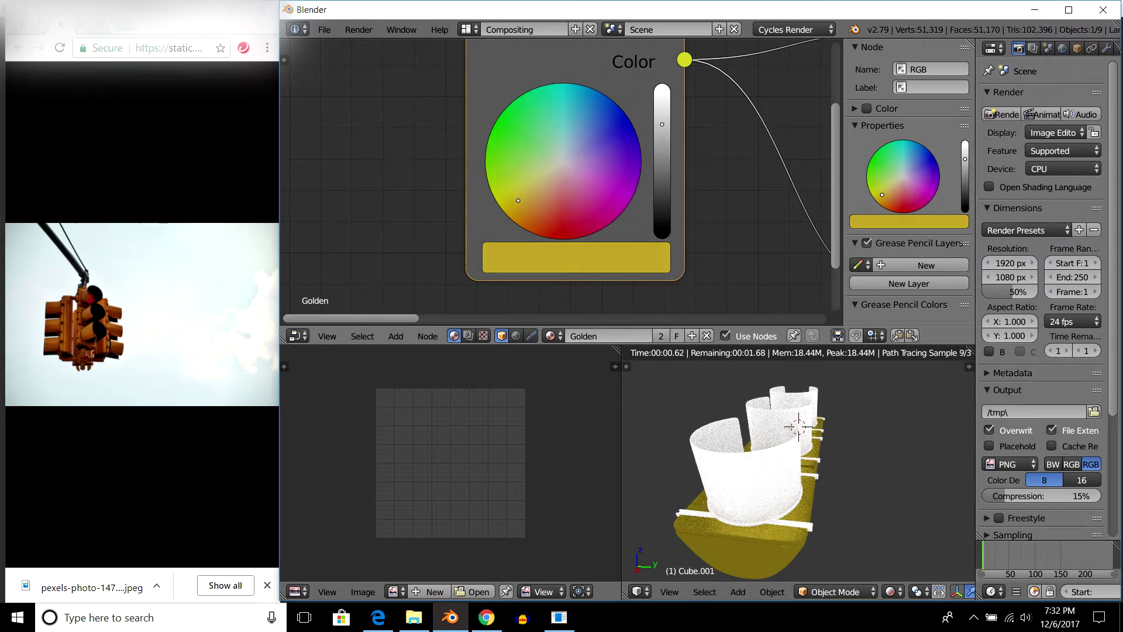
{"action": "left_click_drag", "start_coordinate": [662, 124], "coordinate": [661, 145]}
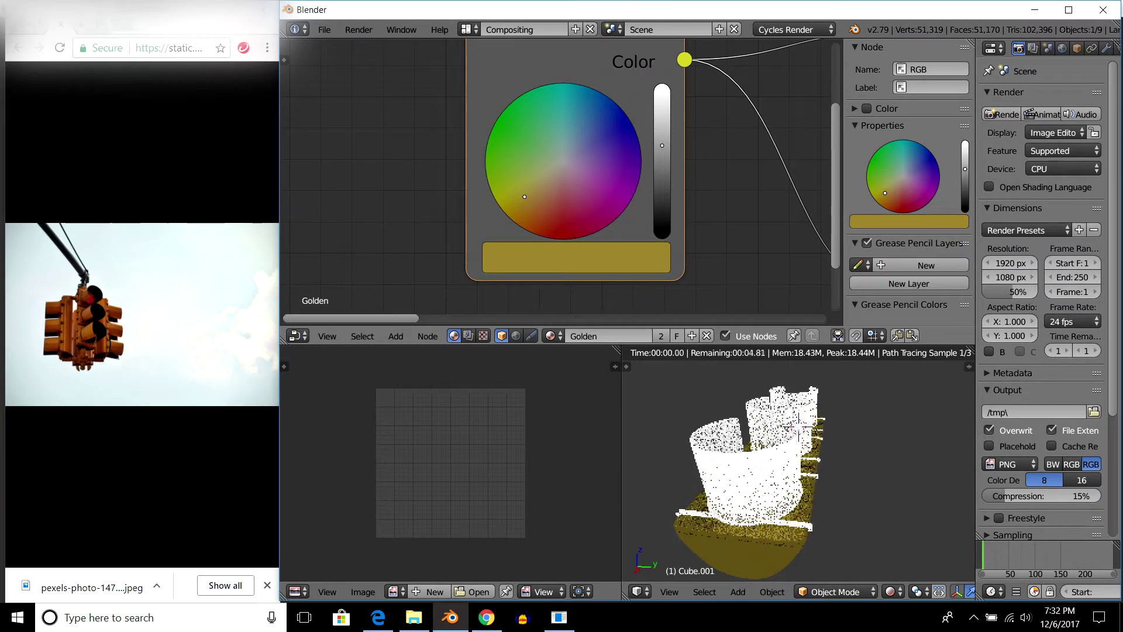
{"action": "mouse_move", "coordinate": [525, 199]}
{"action": "left_mouse_down"}
{"action": "mouse_move", "coordinate": [518, 206]}
{"action": "mouse_move", "coordinate": [531, 202]}
{"action": "left_mouse_up"}
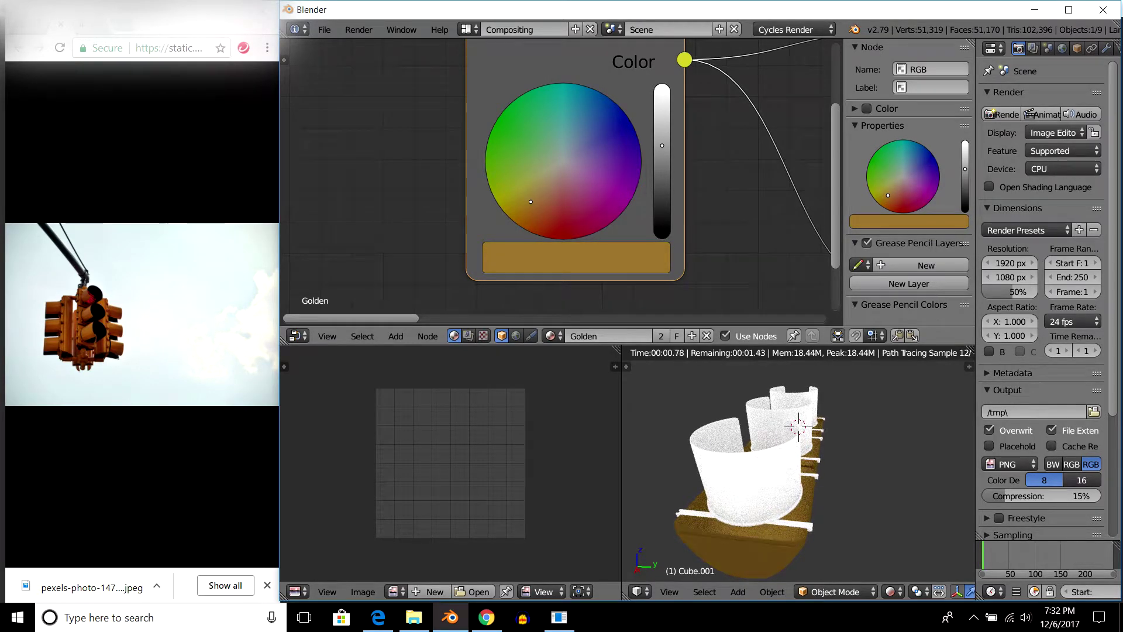
{"action": "left_click_drag", "start_coordinate": [530, 202], "coordinate": [523, 207]}
{"action": "left_click_drag", "start_coordinate": [523, 208], "coordinate": [532, 206]}
Zoom out to the whole model in solid shading and select the Circle piece.
{"action": "scroll", "coordinate": [799, 468], "scroll_direction": "down", "scroll_amount": 5}
{"action": "mouse_move", "coordinate": [799, 468]}
{"action": "middle_mouse_down"}
{"action": "mouse_move", "coordinate": [860, 456]}
{"action": "mouse_move", "coordinate": [807, 404]}
{"action": "middle_mouse_up"}
{"action": "key", "text": "shift+z"}
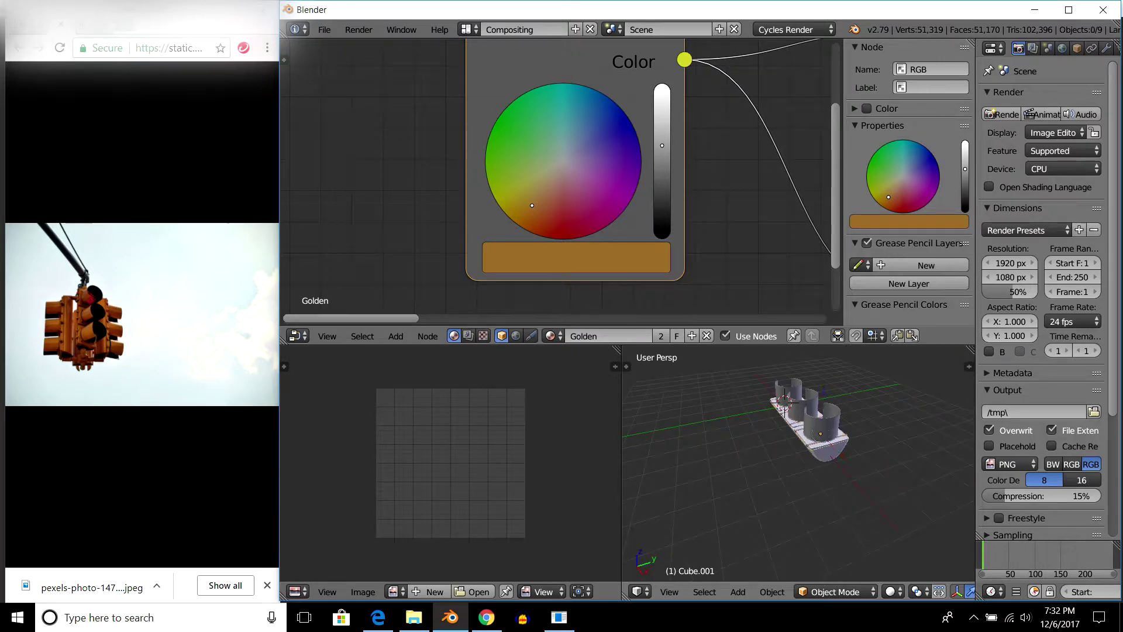
{"action": "scroll", "coordinate": [807, 404], "scroll_direction": "up", "scroll_amount": 5}
{"action": "scroll", "coordinate": [799, 468], "scroll_direction": "down", "scroll_amount": 5}
{"action": "right_click", "coordinate": [760, 421]}
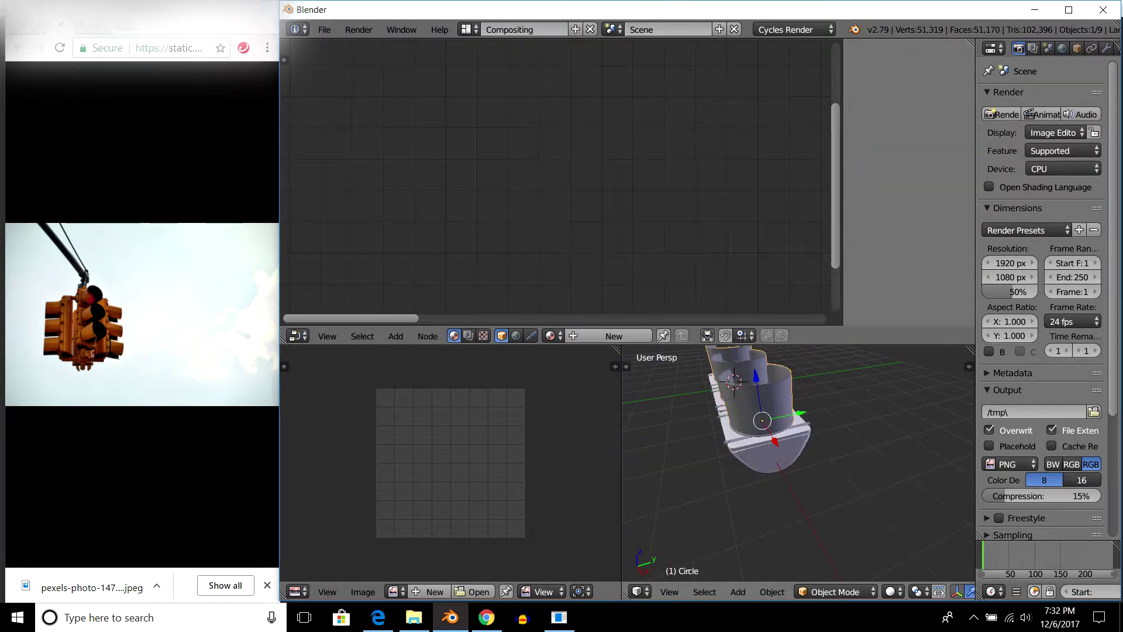
Assign the Golden material to the Circle and Cube.002 pieces.
{"action": "left_click", "coordinate": [550, 336]}
{"action": "left_click", "coordinate": [571, 358]}
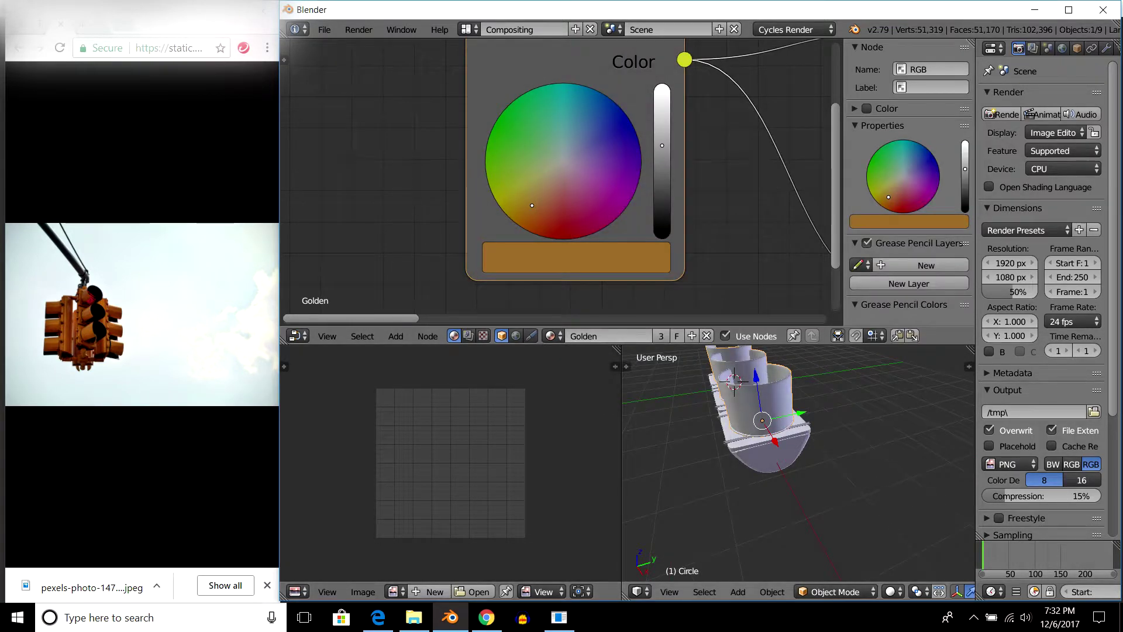
{"action": "right_click", "coordinate": [766, 450]}
{"action": "key", "text": "g"}
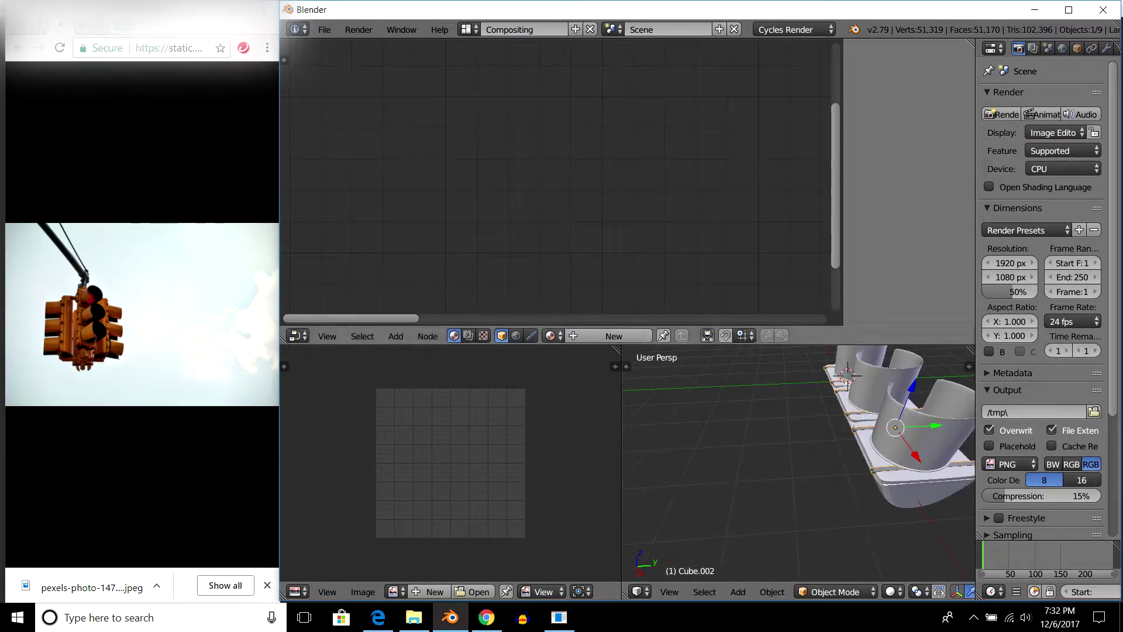
{"action": "left_click", "coordinate": [550, 336]}
{"action": "left_click", "coordinate": [570, 358]}
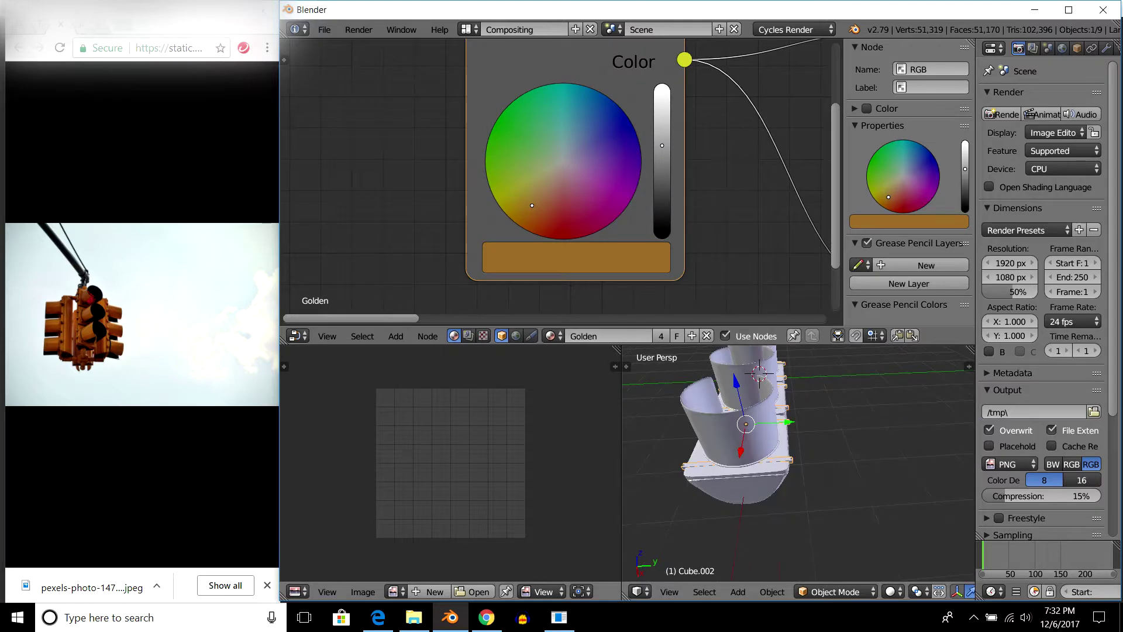
Preview the gold in rendered shading, select the lens Sphere, and enlarge the 3D view.
{"action": "key", "text": "shift+z"}
{"action": "scroll", "coordinate": [799, 462], "scroll_direction": "down", "scroll_amount": 5}
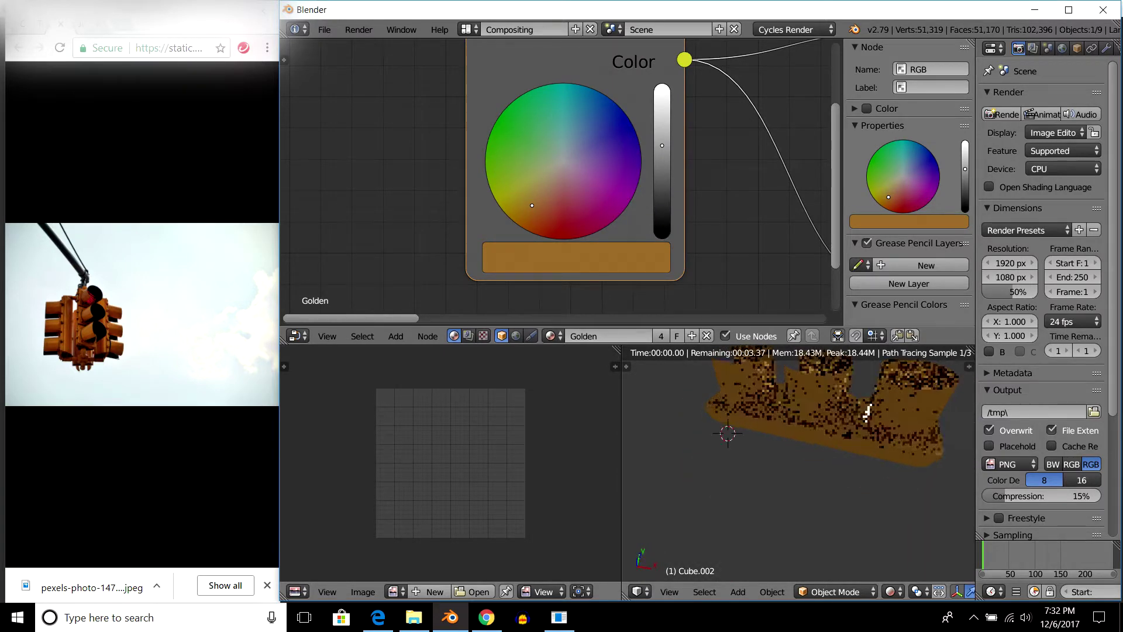
{"action": "key", "text": "shift+z"}
{"action": "right_click", "coordinate": [729, 436]}
{"action": "middle_click_drag", "start_coordinate": [729, 436], "coordinate": [760, 410]}
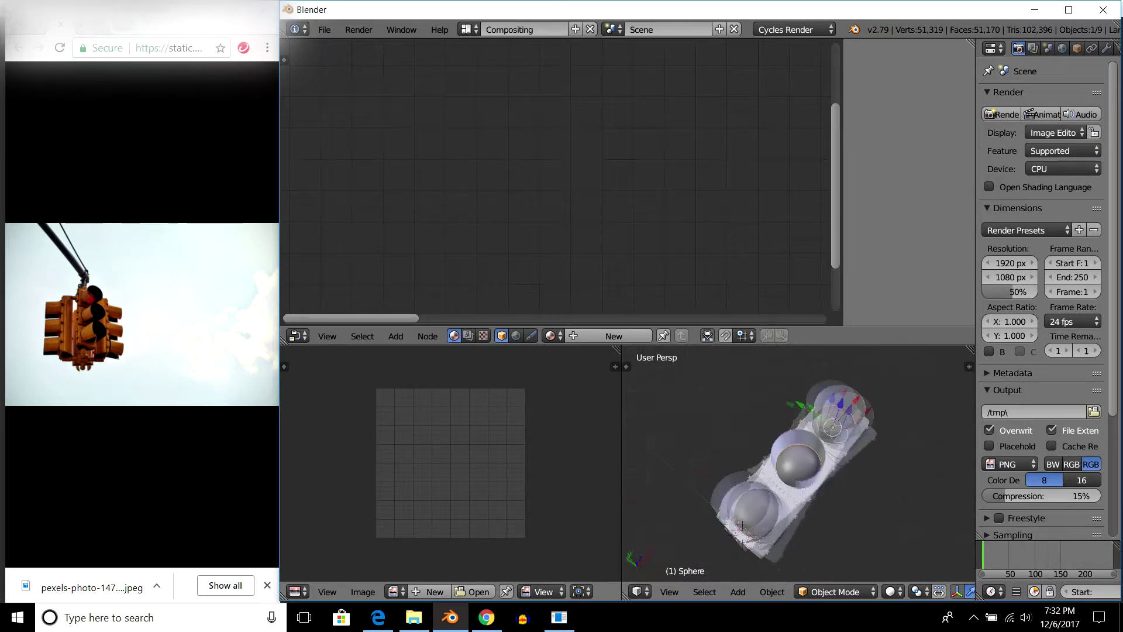
{"action": "middle_click_drag", "start_coordinate": [761, 410], "coordinate": [808, 398]}
{"action": "key", "text": "g"}
{"action": "key", "text": "Escape"}
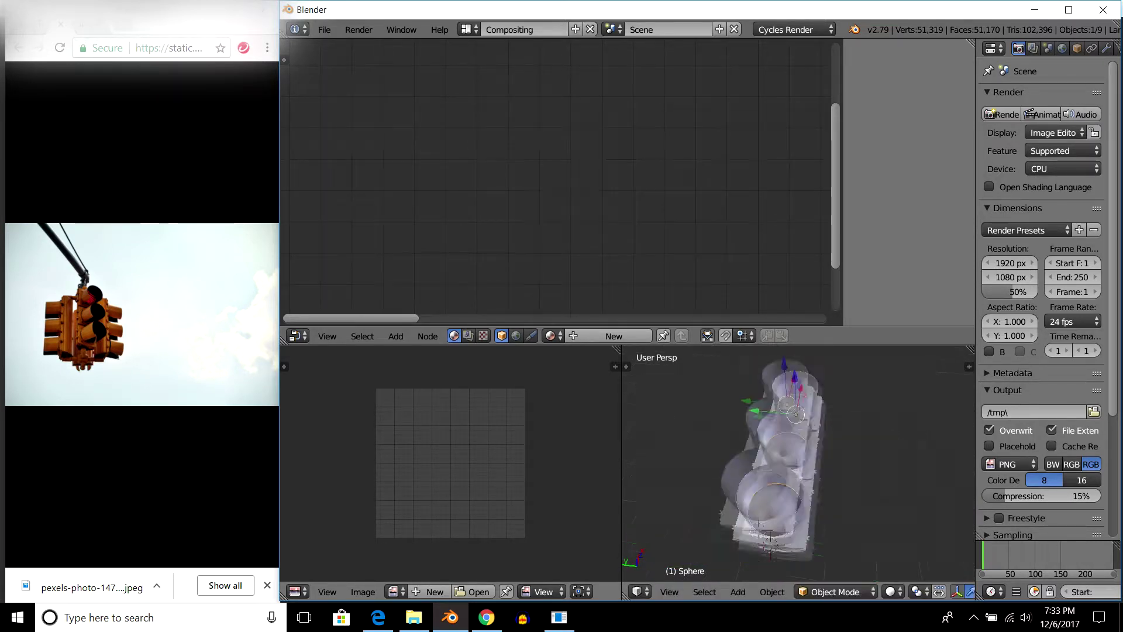
{"action": "left_click_drag", "start_coordinate": [450, 343], "coordinate": [451, 264]}
{"action": "left_click_drag", "start_coordinate": [622, 468], "coordinate": [584, 468]}
{"action": "mouse_move", "coordinate": [761, 439]}
{"action": "middle_mouse_down"}
{"action": "mouse_move", "coordinate": [731, 421]}
{"action": "mouse_move", "coordinate": [936, 486]}
{"action": "middle_mouse_up"}
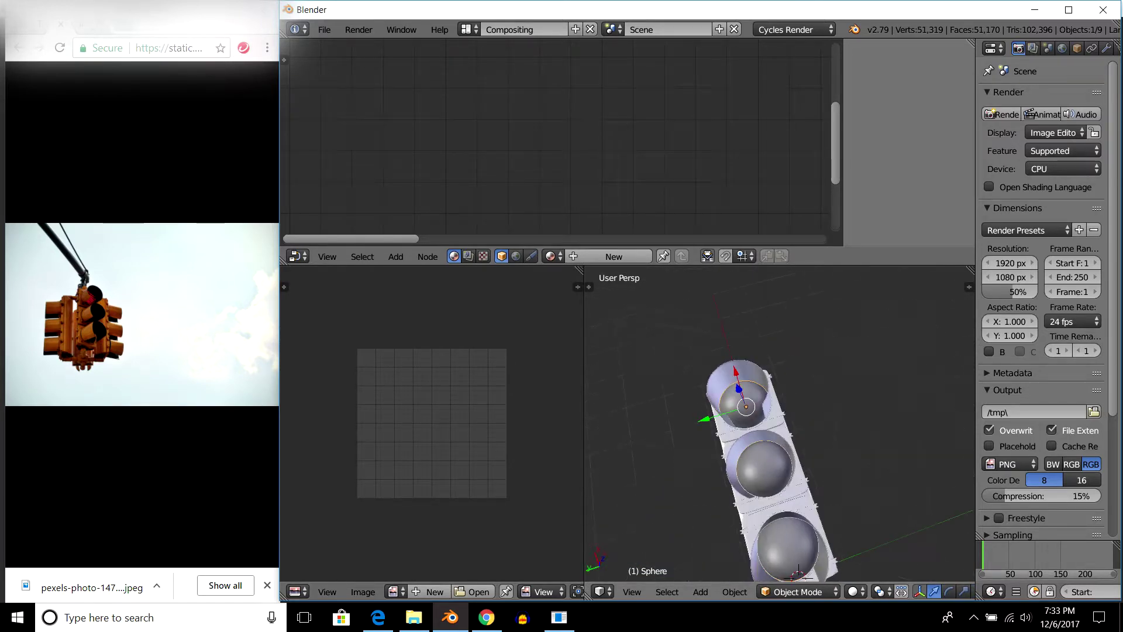
{"action": "key", "text": "Tab"}
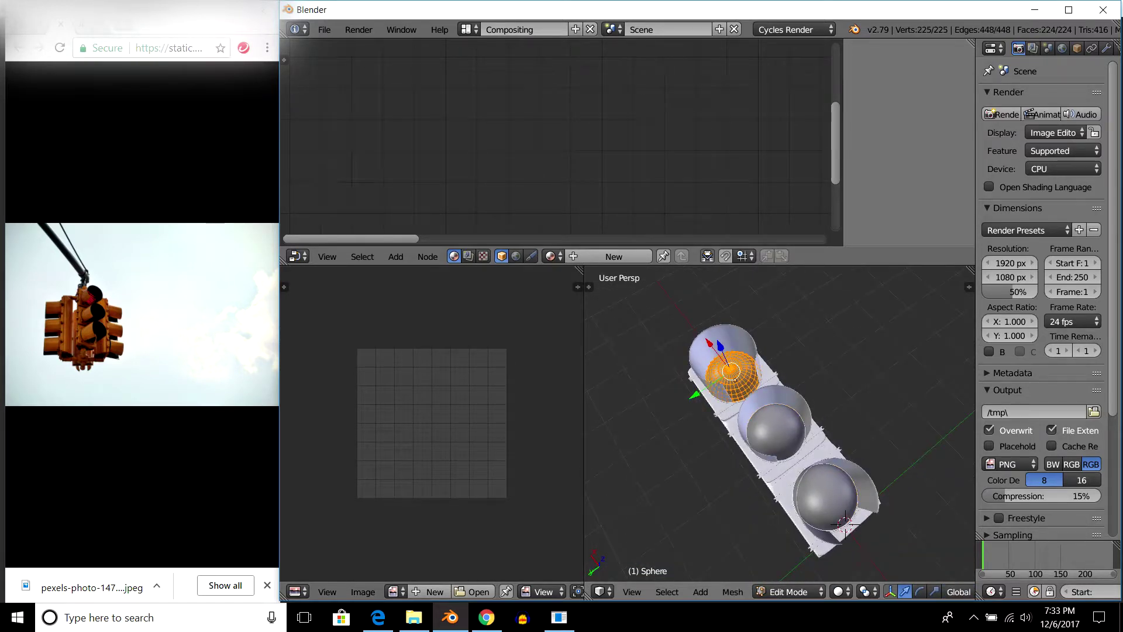
{"action": "scroll", "coordinate": [778, 424], "scroll_direction": "up", "scroll_amount": 2}
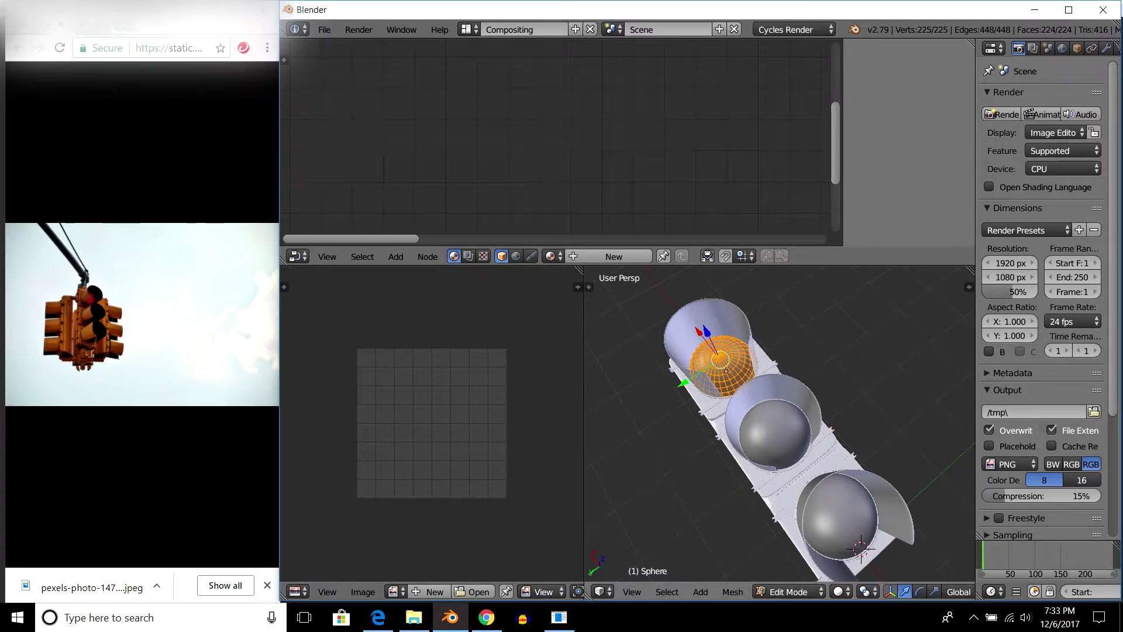
{"action": "middle_click_drag", "start_coordinate": [778, 424], "coordinate": [761, 410]}
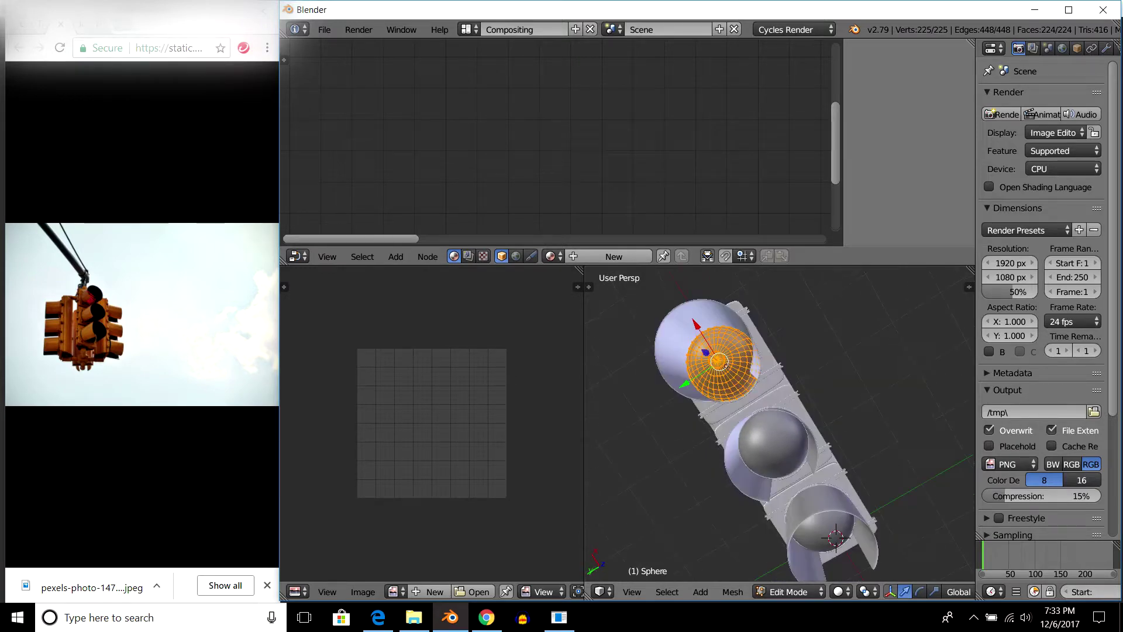
{"action": "scroll", "coordinate": [714, 352], "scroll_direction": "down", "scroll_amount": 1}
{"action": "middle_click_drag", "start_coordinate": [726, 365], "coordinate": [726, 354]}
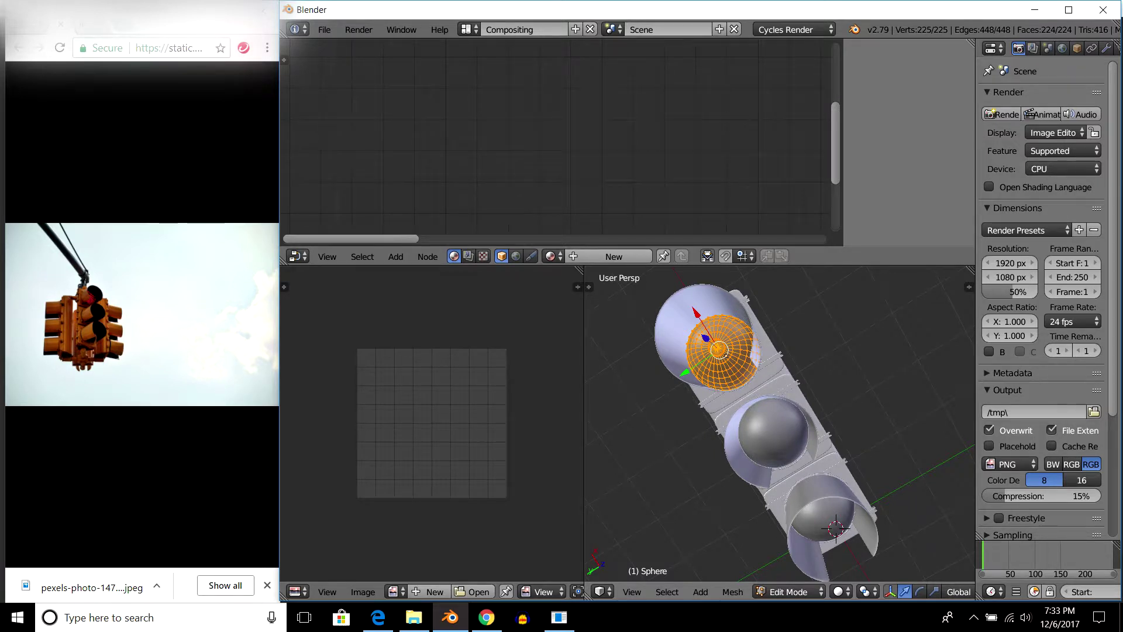
{"action": "middle_click_drag", "start_coordinate": [726, 354], "coordinate": [713, 309], "text": "shift"}
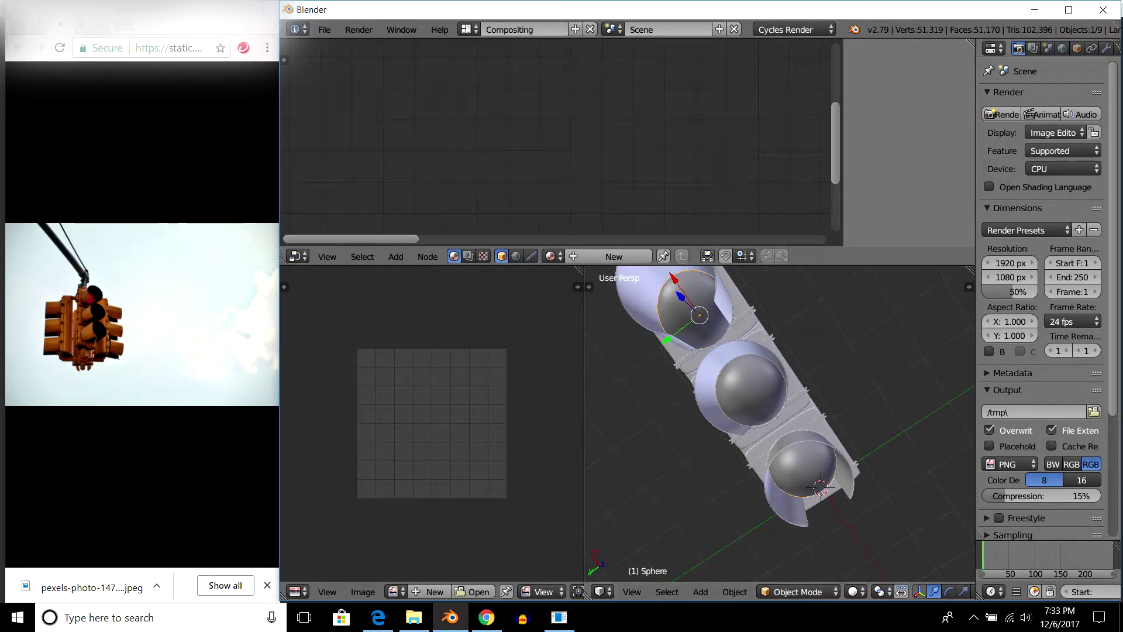
{"action": "left_click", "coordinate": [1106, 48]}
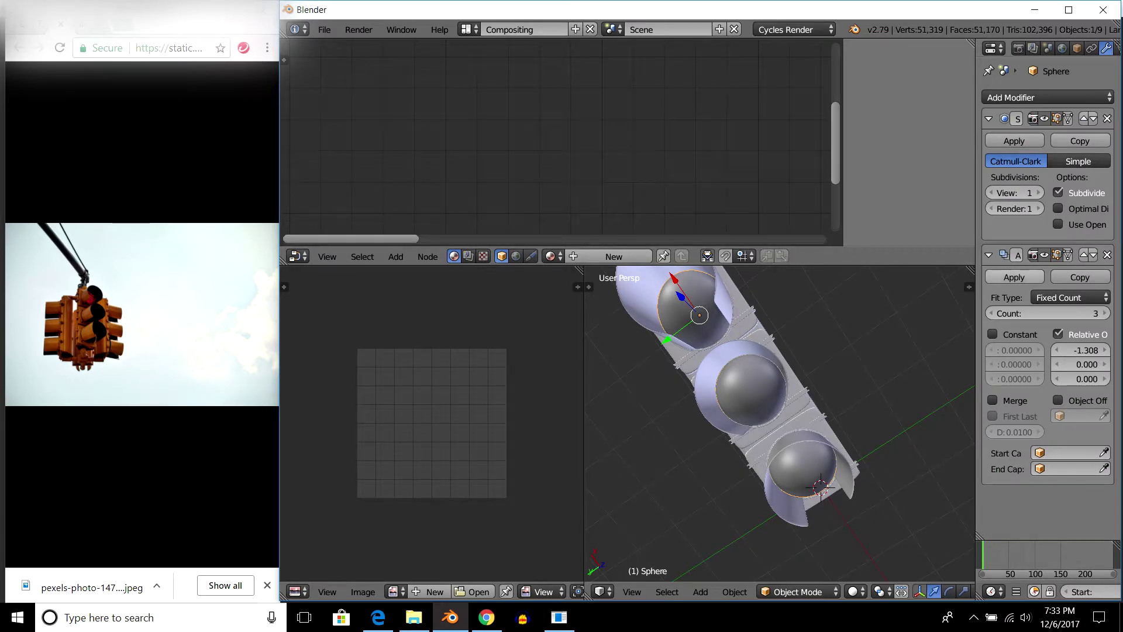
Apply the Sphere's Array modifier and enter Edit Mode.
{"action": "left_click", "coordinate": [1014, 275]}
{"action": "key", "text": "Tab"}
{"action": "mouse_move", "coordinate": [778, 410]}
{"action": "middle_mouse_down"}
{"action": "mouse_move", "coordinate": [819, 398]}
{"action": "mouse_move", "coordinate": [807, 363]}
{"action": "mouse_move", "coordinate": [784, 398]}
{"action": "middle_mouse_up"}
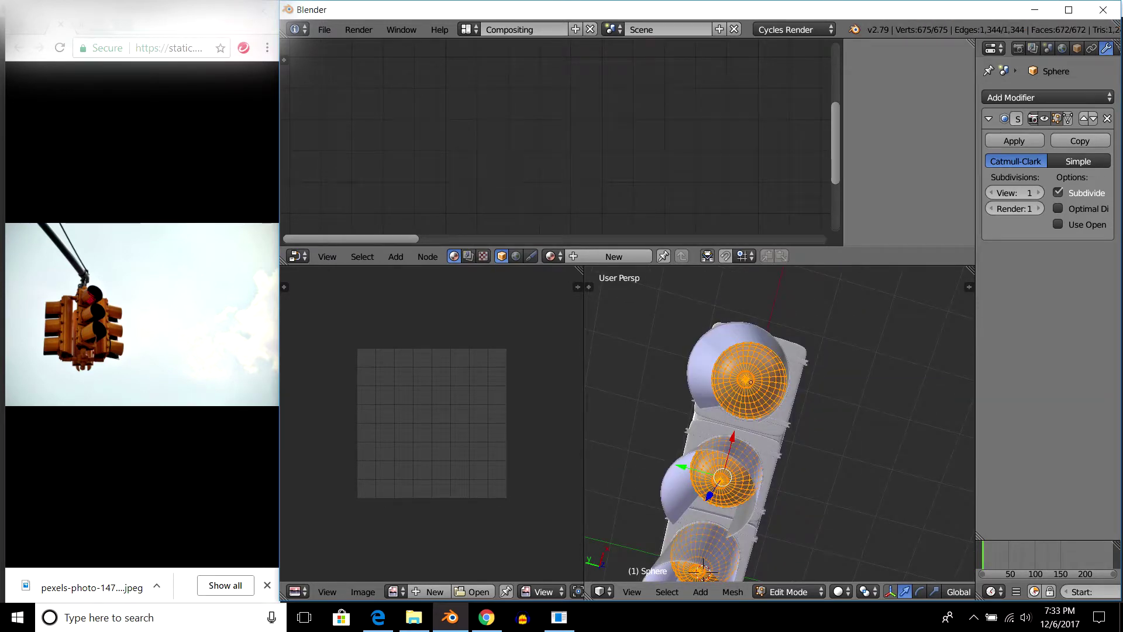
{"action": "left_click_drag", "start_coordinate": [976, 410], "coordinate": [905, 409]}
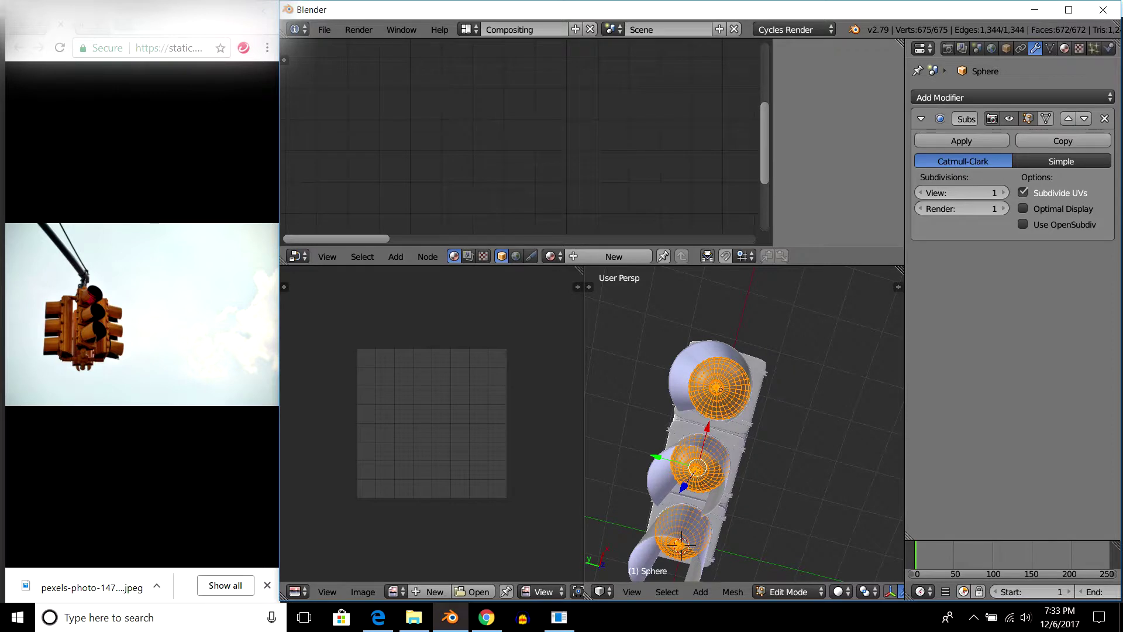
Create new materials Red and Green in the Sphere's first two material slots.
{"action": "left_click", "coordinate": [1065, 48]}
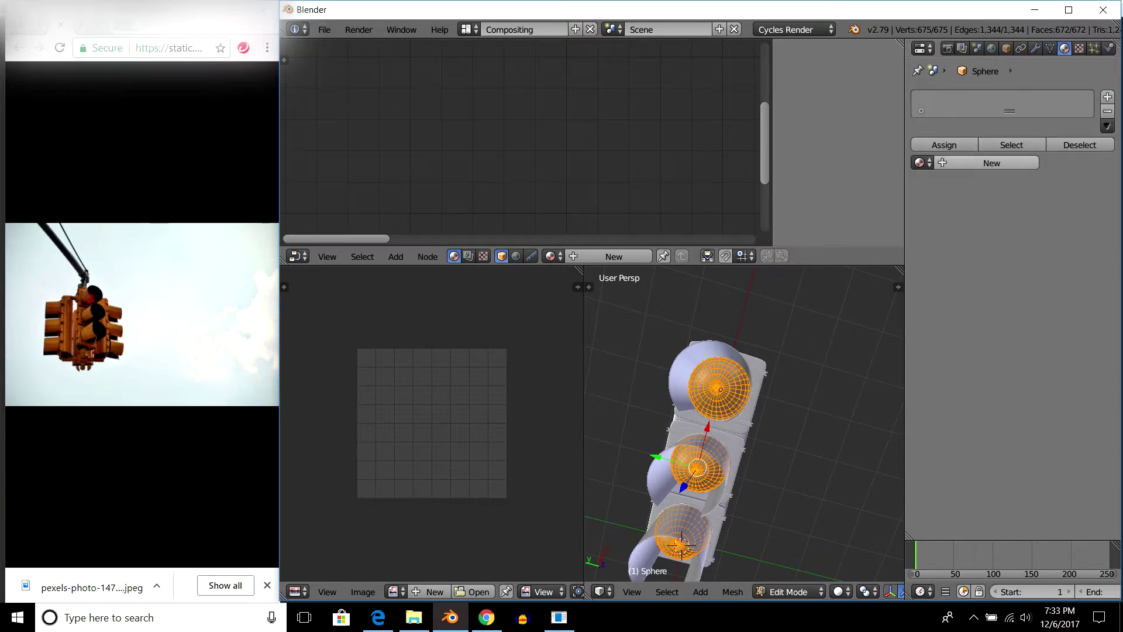
{"action": "left_click", "coordinate": [970, 163]}
{"action": "type", "text": "ed"}
{"action": "key", "text": "Return"}
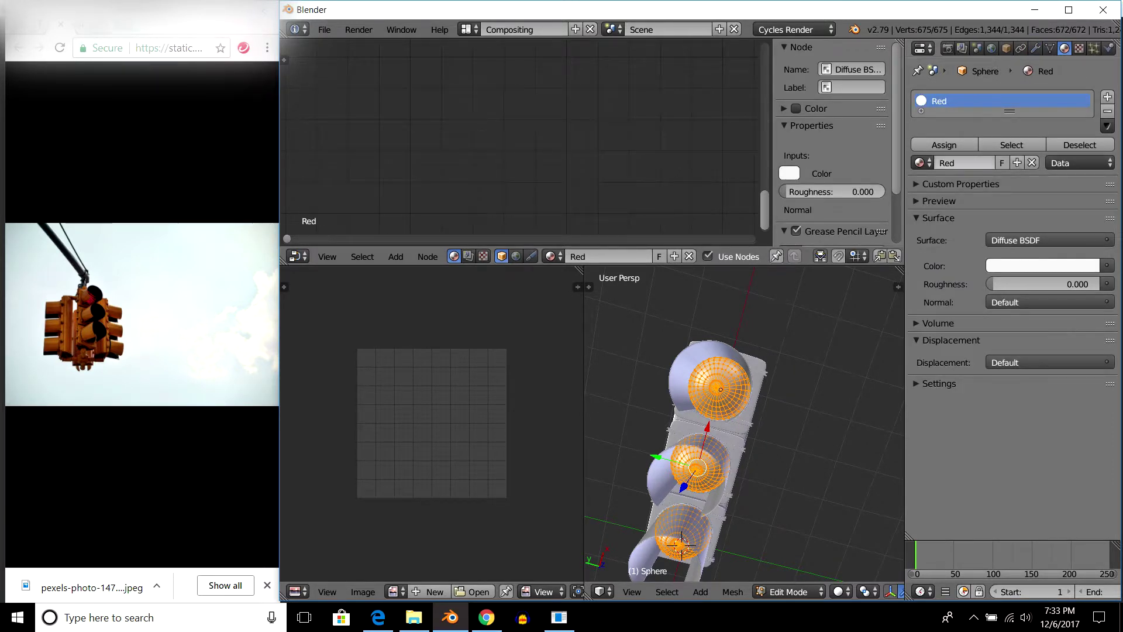
{"action": "left_click", "coordinate": [1107, 96]}
{"action": "left_click", "coordinate": [991, 196]}
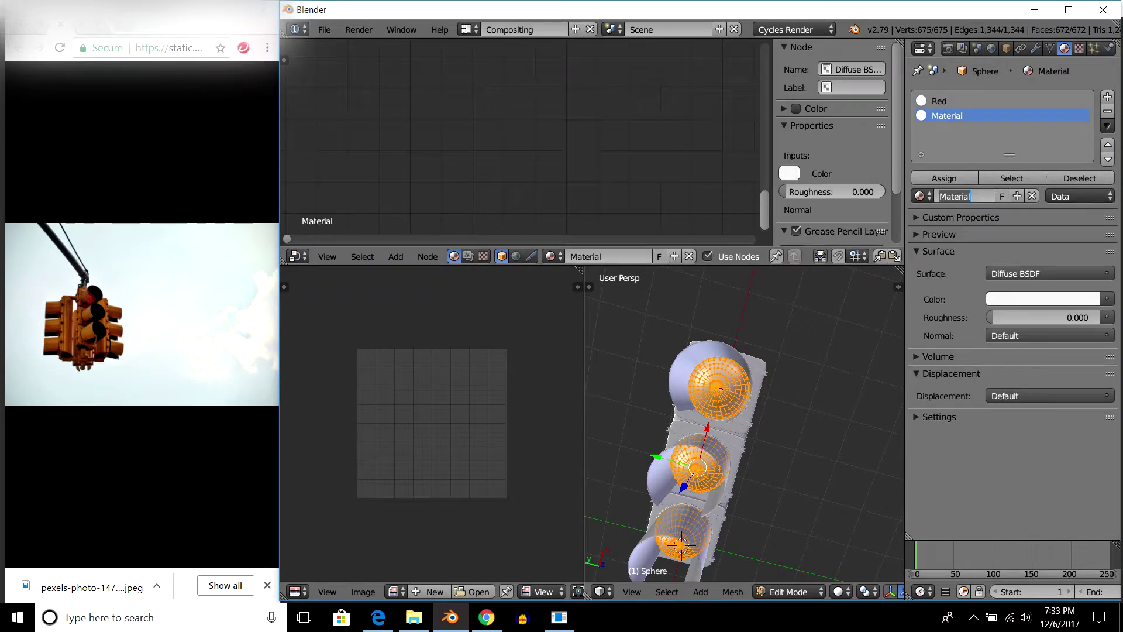
{"action": "type", "text": "en"}
{"action": "key", "text": "Return"}
Fix the misspelled Green name, add a third slot with material Yellow, and pick a top-sphere vertex.
{"action": "double_click", "coordinate": [964, 196]}
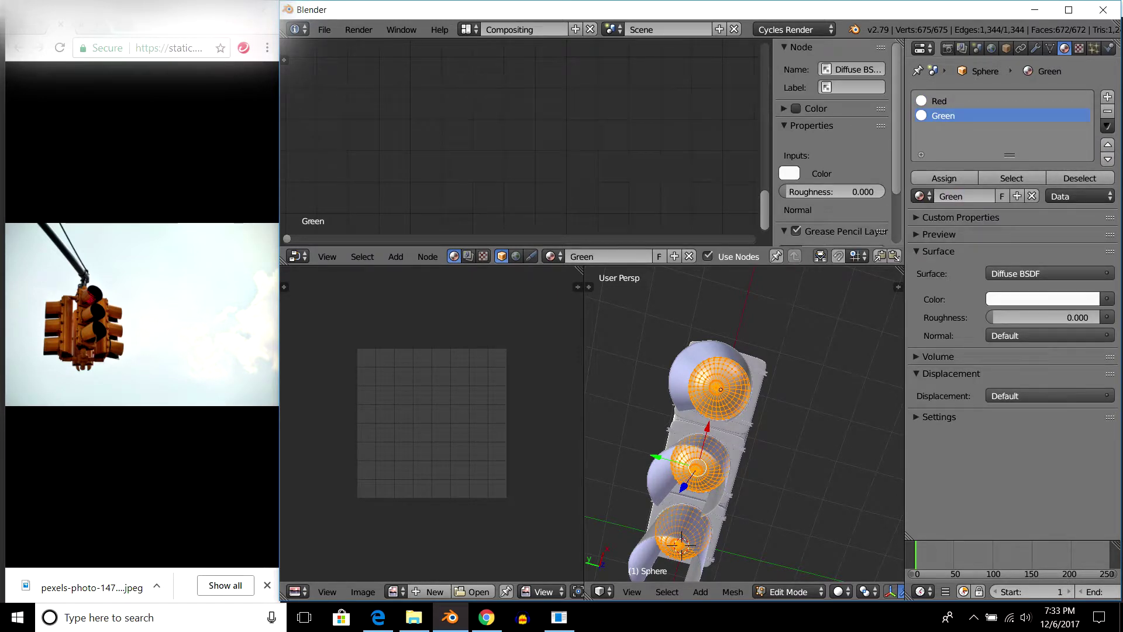
{"action": "left_click", "coordinate": [1107, 97]}
{"action": "left_click", "coordinate": [971, 196]}
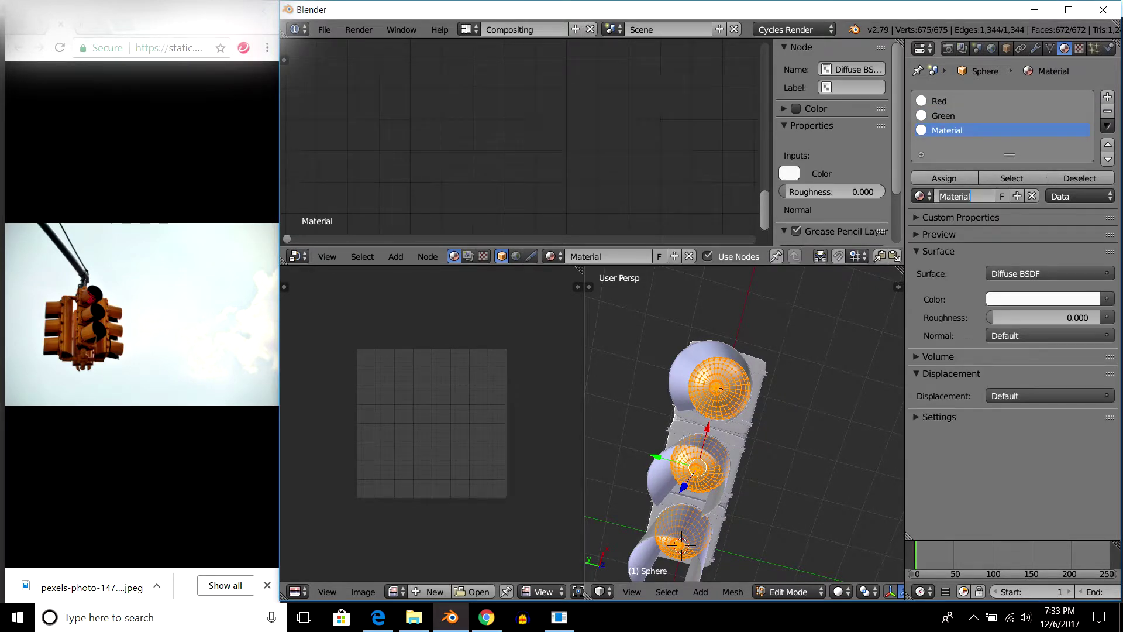
{"action": "type", "text": "Yellow"}
{"action": "key", "text": "Return"}
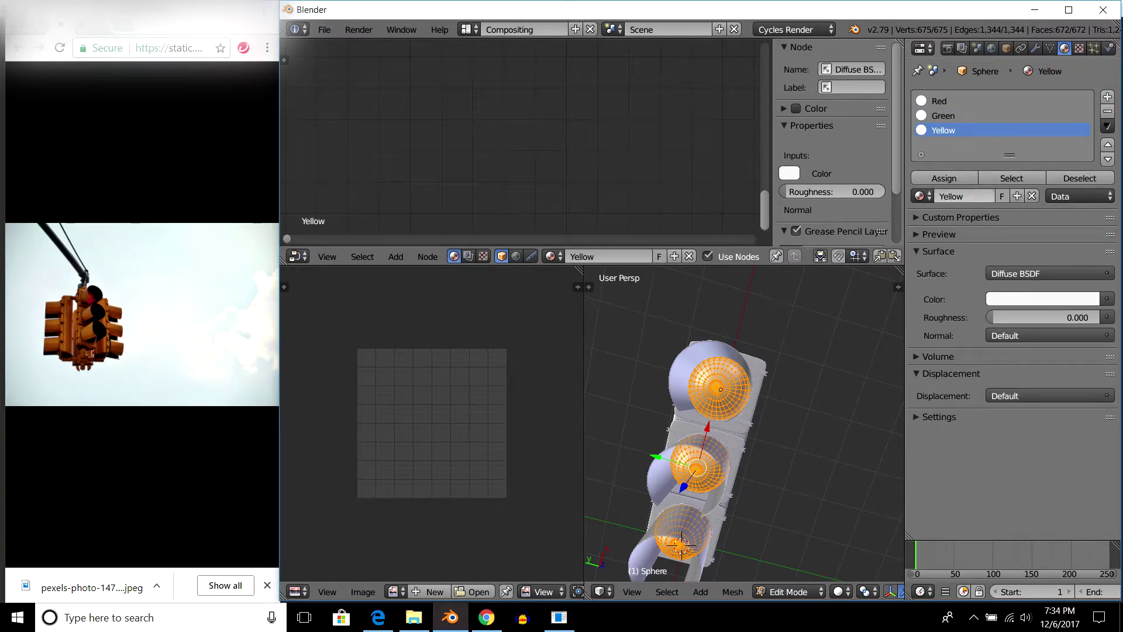
{"action": "right_click", "coordinate": [731, 376]}
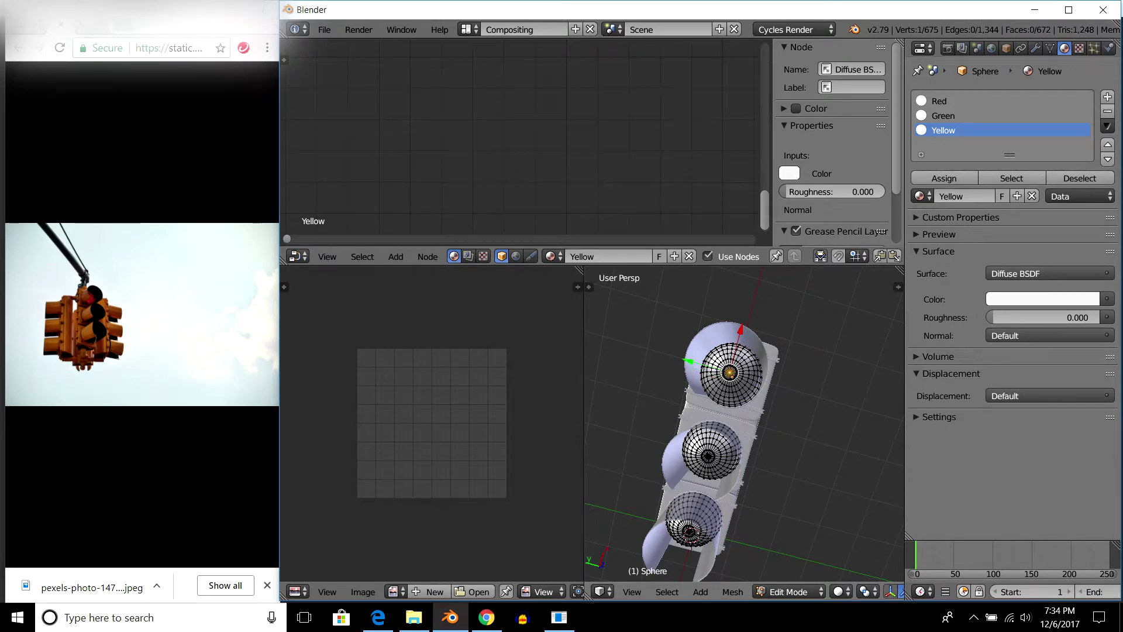
Assign Red to the top sphere, Yellow to the middle sphere and Green to the bottom sphere.
{"action": "key", "text": "ctrl+l"}
{"action": "left_click", "coordinate": [939, 101]}
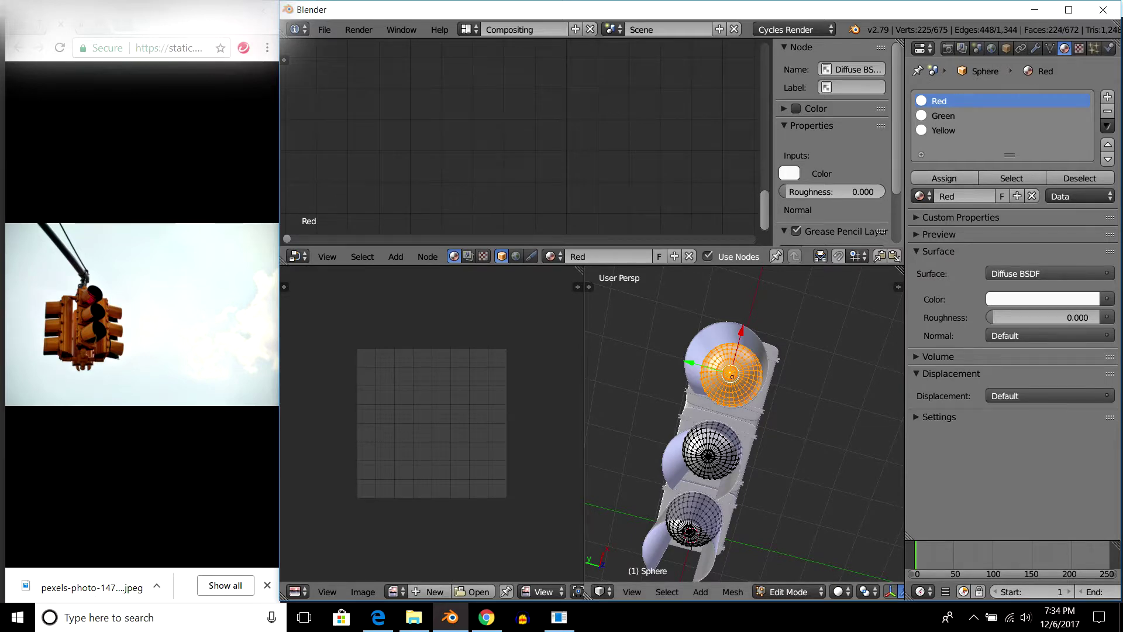
{"action": "middle_click_drag", "start_coordinate": [789, 439], "coordinate": [789, 351]}
{"action": "right_click", "coordinate": [724, 361]}
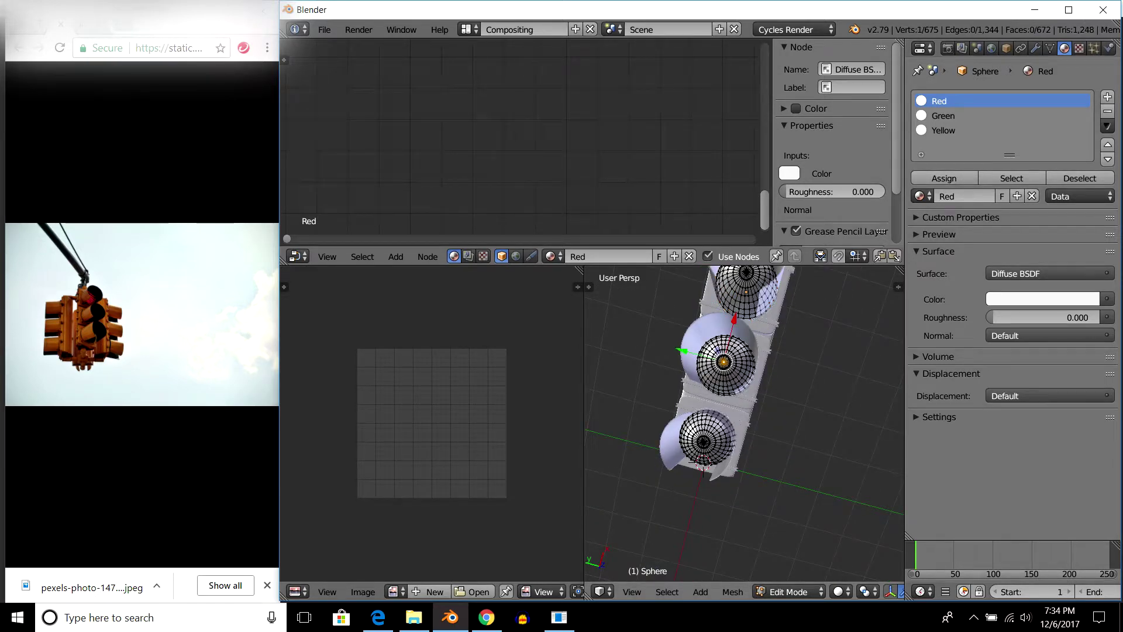
{"action": "key", "text": "ctrl+l"}
{"action": "left_click", "coordinate": [943, 130]}
{"action": "right_click", "coordinate": [704, 440]}
{"action": "key", "text": "ctrl+l"}
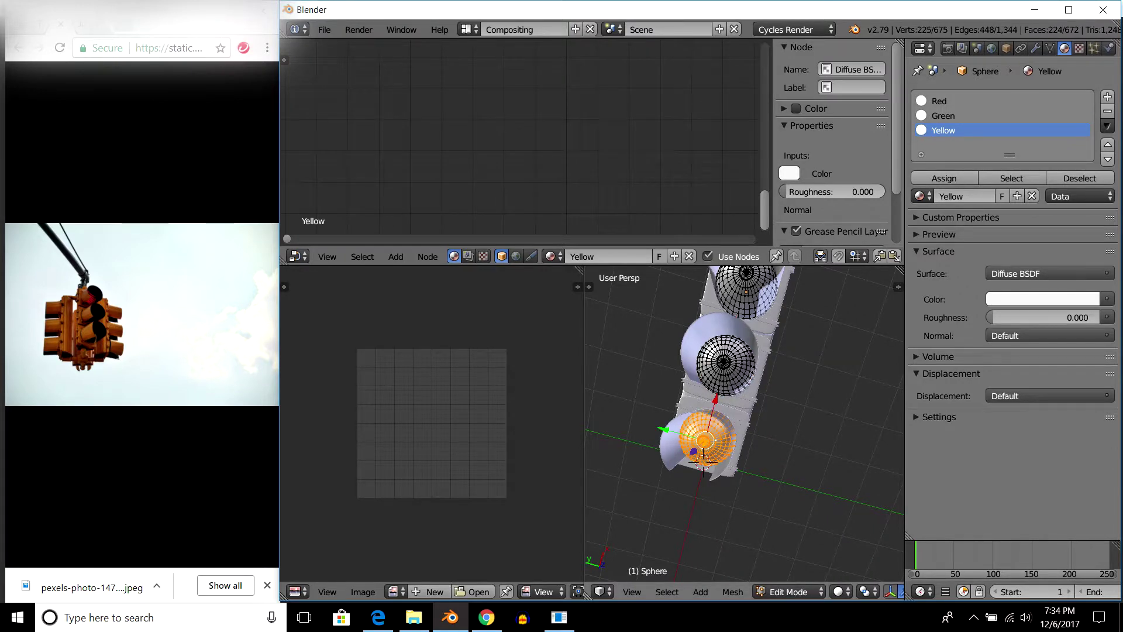
{"action": "left_click", "coordinate": [945, 178]}
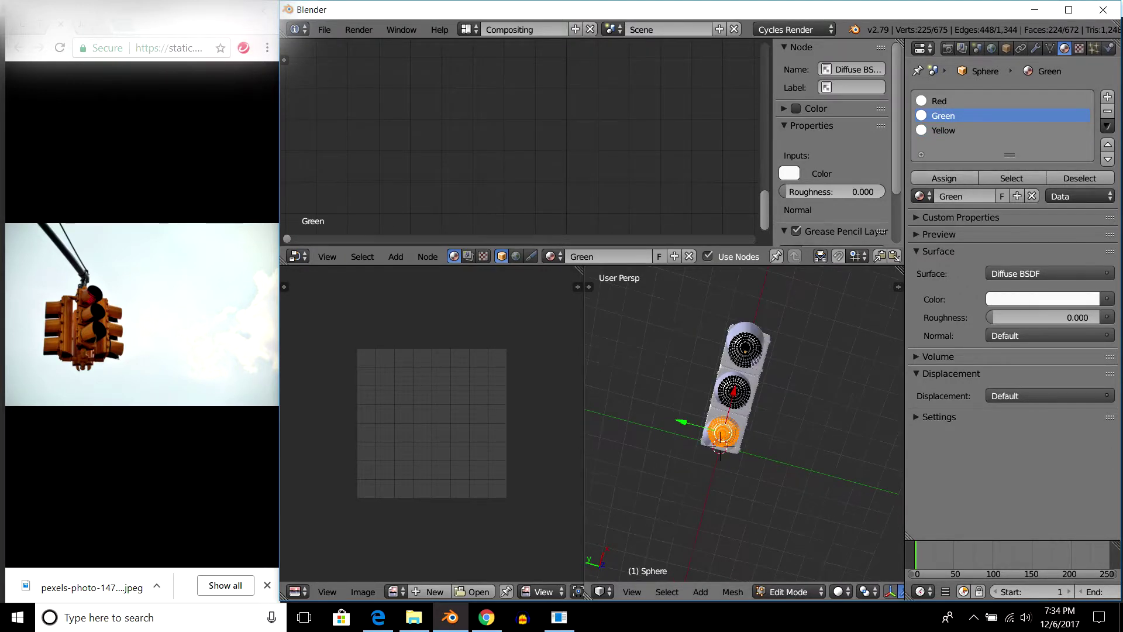
Select the top sphere and swap its second slot's material from Green to Red.
{"action": "right_click", "coordinate": [747, 284]}
{"action": "scroll", "coordinate": [743, 418], "scroll_direction": "up", "scroll_amount": 3, "text": "shift"}
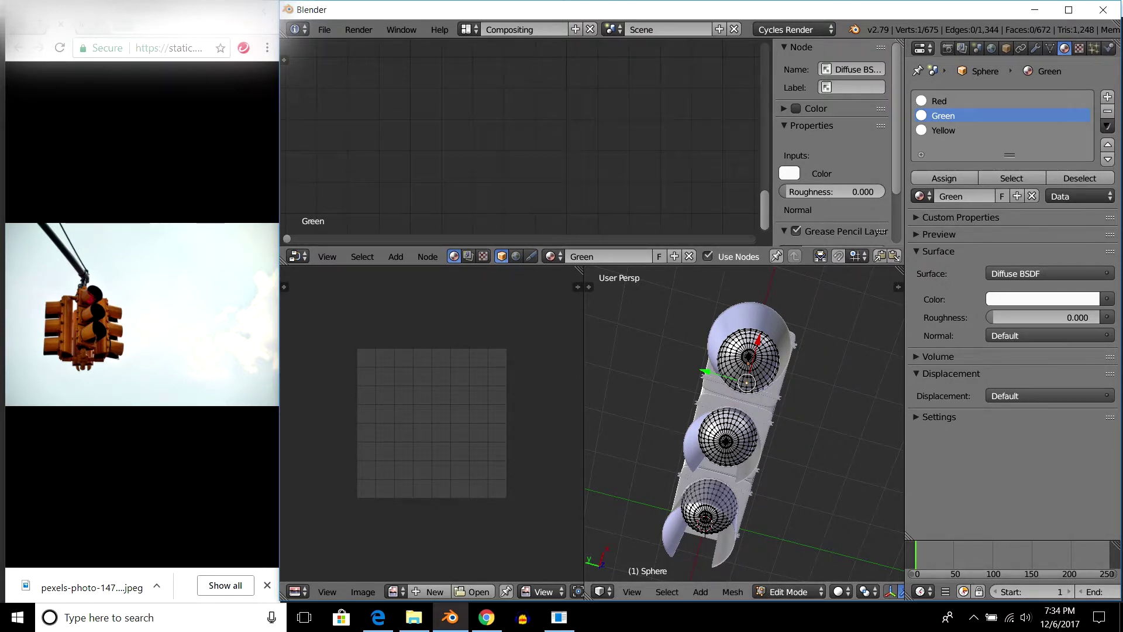
{"action": "key", "text": "KP_4"}
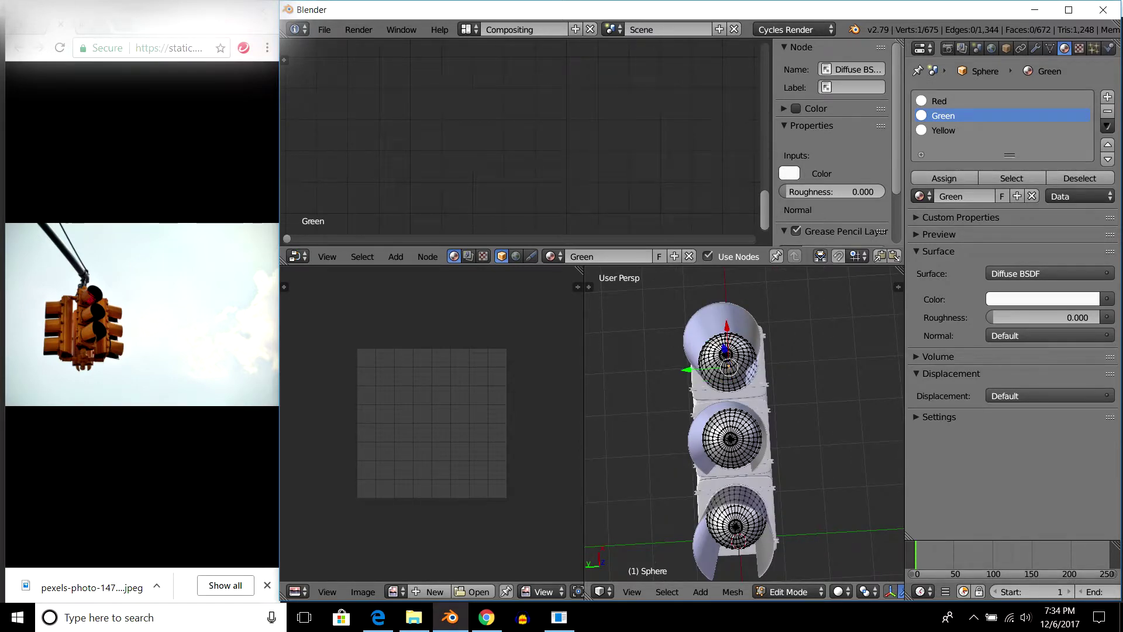
{"action": "key", "text": "l"}
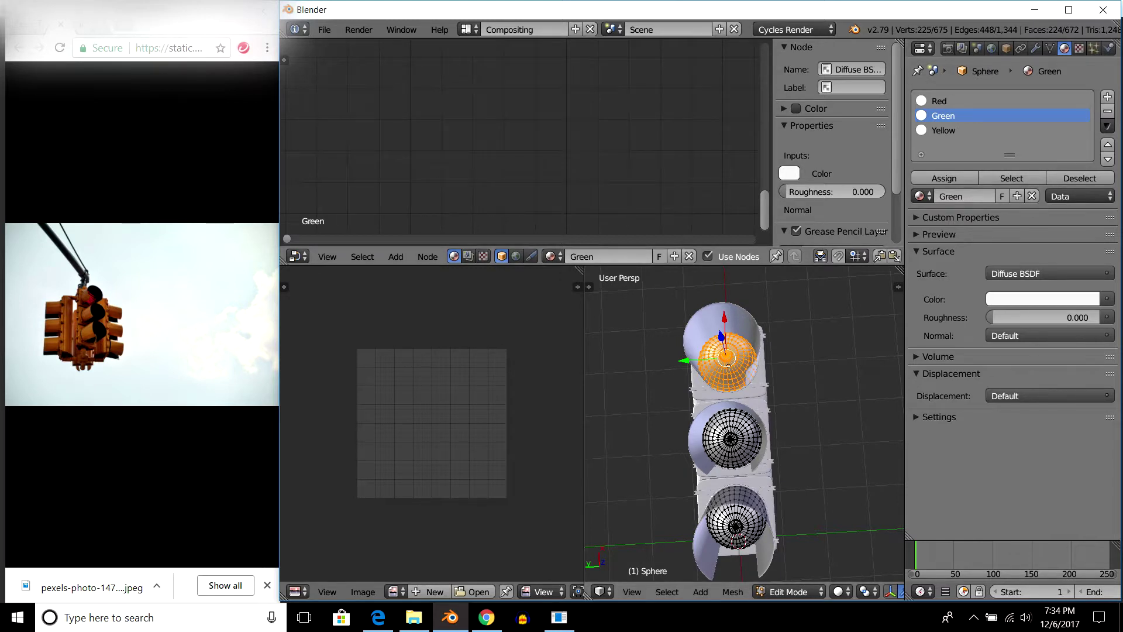
{"action": "left_click", "coordinate": [550, 257]}
{"action": "left_click", "coordinate": [576, 321]}
{"action": "left_click", "coordinate": [550, 256]}
{"action": "left_click", "coordinate": [572, 307]}
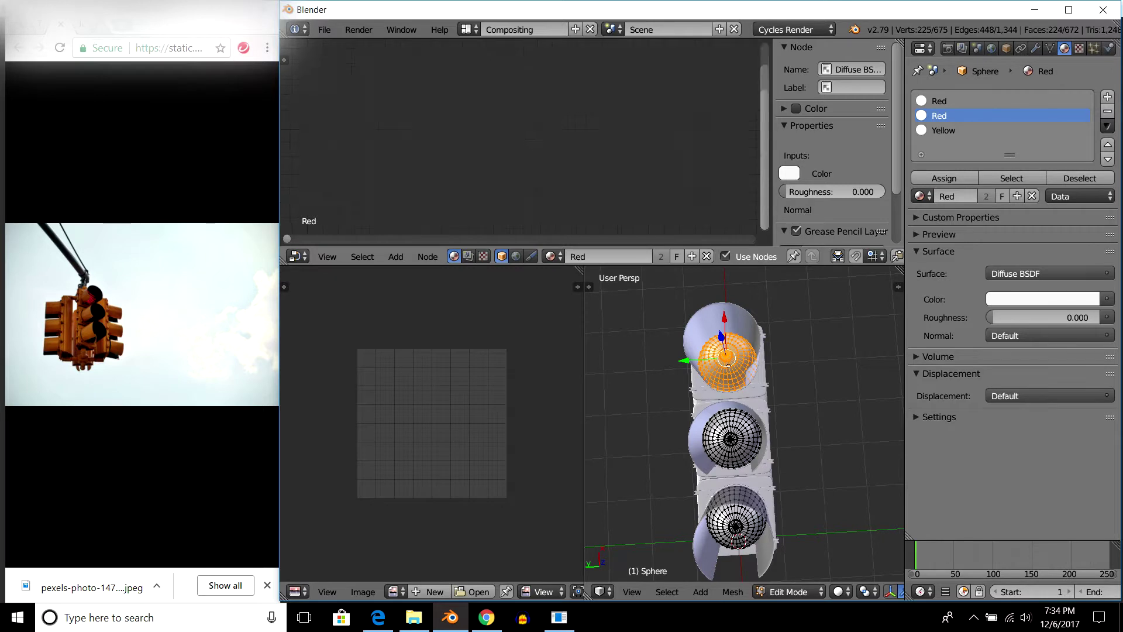
Replace Red's Diffuse BSDF with an Emission node linked to the Surface input.
{"action": "middle_click_drag", "start_coordinate": [731, 129], "coordinate": [585, 128]}
{"action": "middle_click_drag", "start_coordinate": [673, 129], "coordinate": [602, 129]}
{"action": "scroll", "coordinate": [620, 71], "scroll_direction": "up", "scroll_amount": 2}
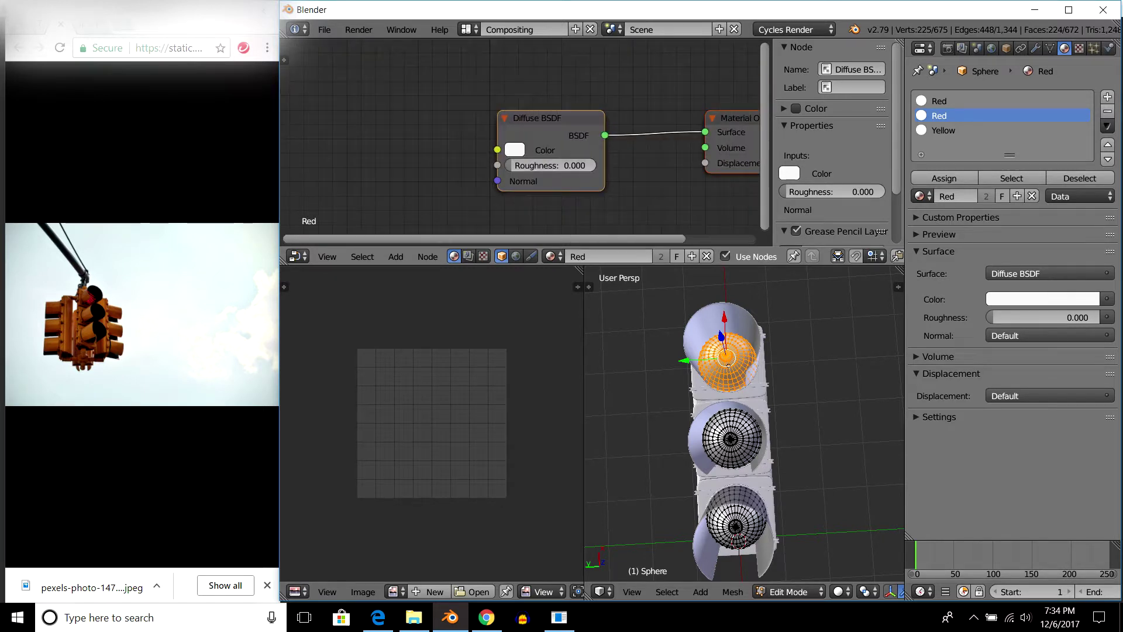
{"action": "key", "text": "x"}
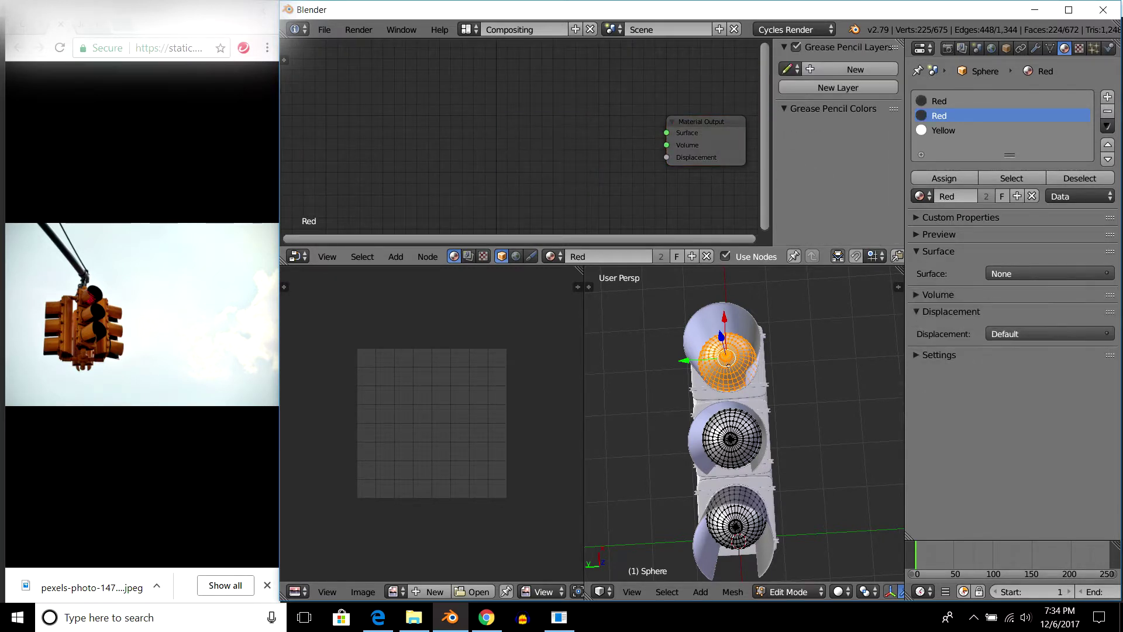
{"action": "key", "text": "shift+a"}
{"action": "left_click", "coordinate": [595, 233]}
{"action": "left_click", "coordinate": [568, 120]}
{"action": "left_click_drag", "start_coordinate": [608, 114], "coordinate": [667, 133]}
{"action": "left_click_drag", "start_coordinate": [562, 101], "coordinate": [549, 118]}
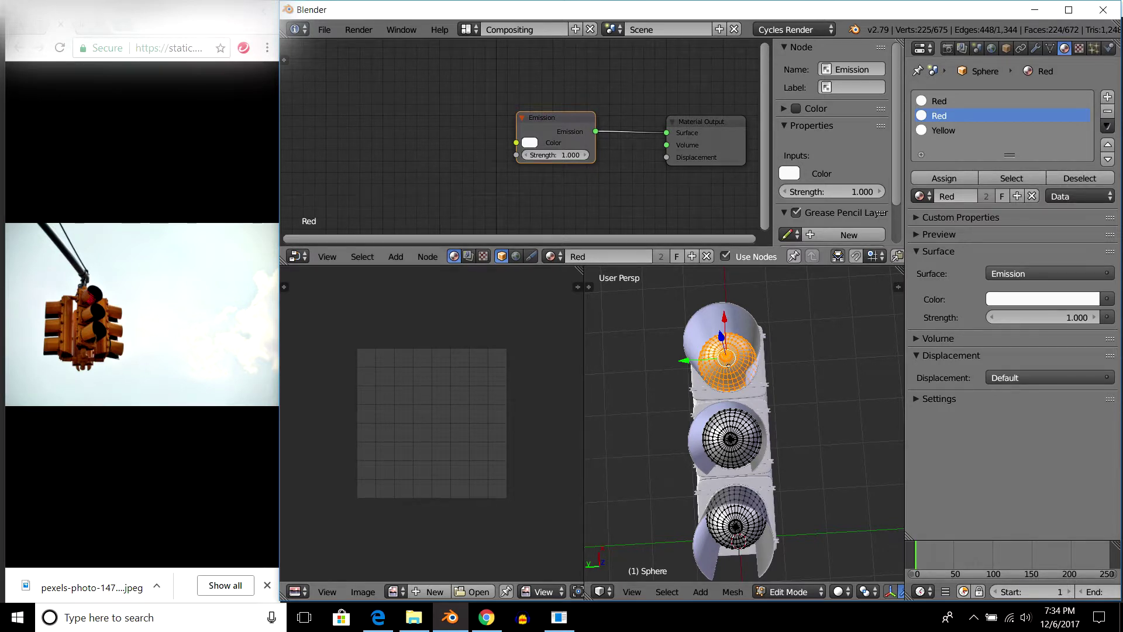
Set the emission colour to red and preview the glowing lamp in Cycles.
{"action": "left_click", "coordinate": [530, 142]}
{"action": "left_click_drag", "start_coordinate": [561, 222], "coordinate": [569, 238]}
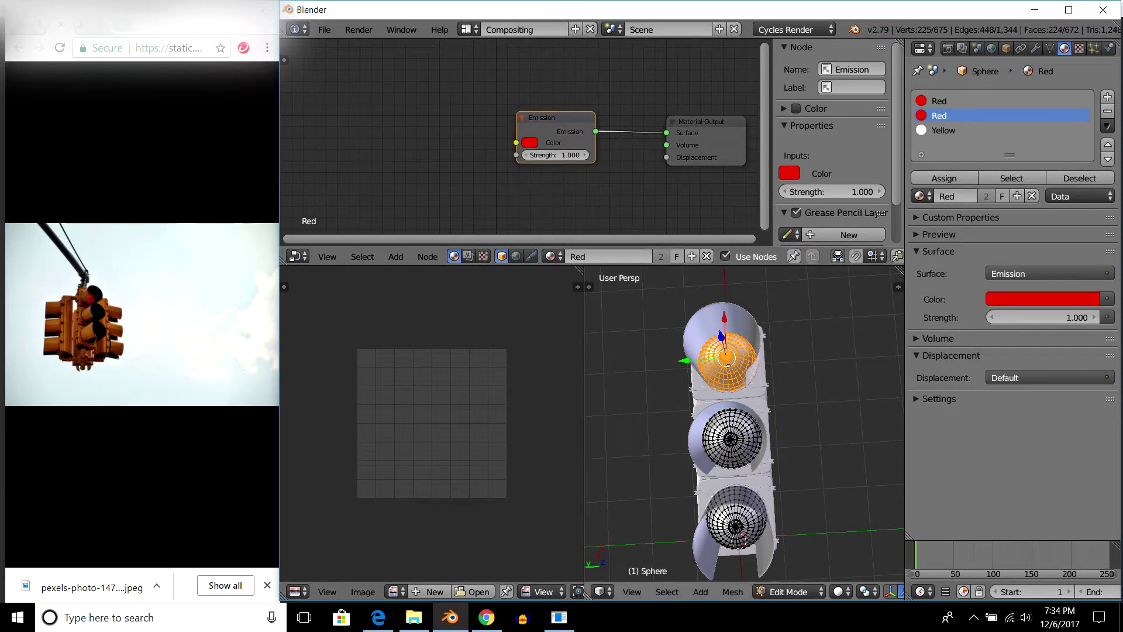
{"action": "key", "text": "Tab"}
{"action": "key", "text": "shift+z"}
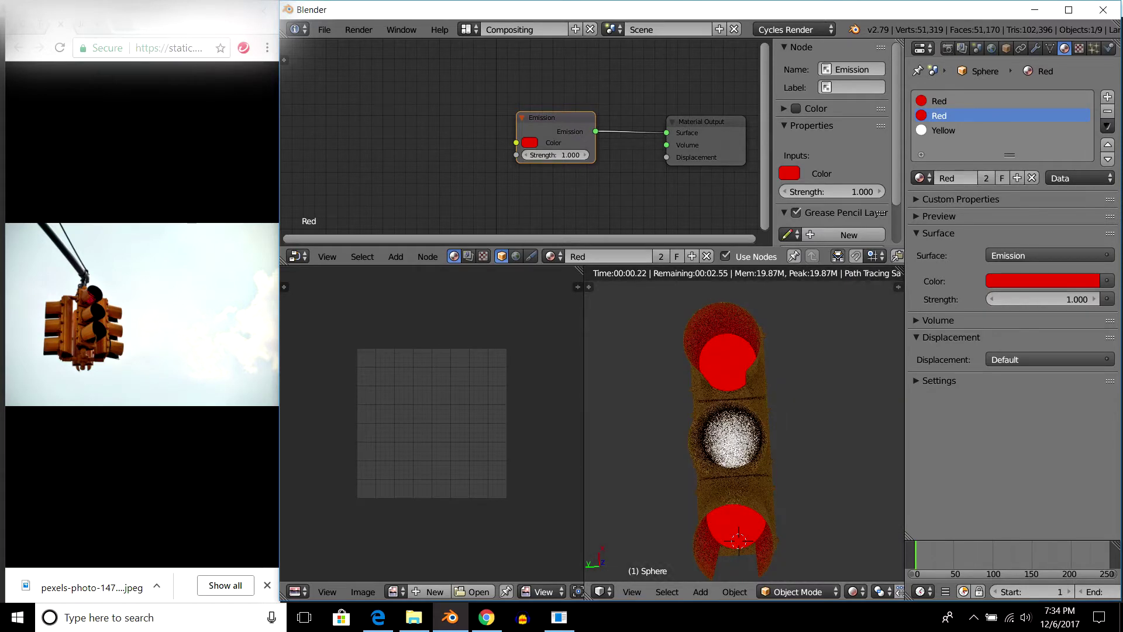
{"action": "key", "text": "KP_4"}
{"action": "key", "text": "KP_4"}
{"action": "key", "text": "KP_4"}
{"action": "key", "text": "KP_4"}
{"action": "key", "text": "KP_4"}
{"action": "key", "text": "KP_4"}
{"action": "key", "text": "KP_4"}
{"action": "key", "text": "KP_4"}
{"action": "key", "text": "KP_4"}
{"action": "key", "text": "KP_4"}
{"action": "key", "text": "KP_4"}
{"action": "key", "text": "shift+z"}
{"action": "key", "text": "KP_8"}
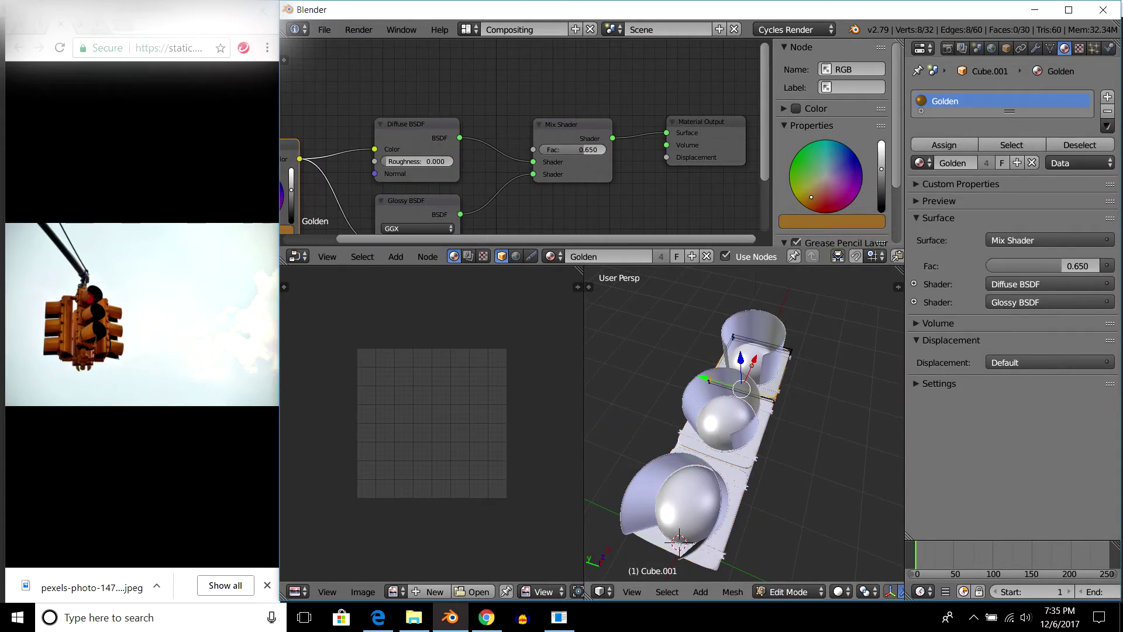
Reselect the bottom sphere, restore Green in the second slot, and add an empty fourth slot.
{"action": "key", "text": "Tab"}
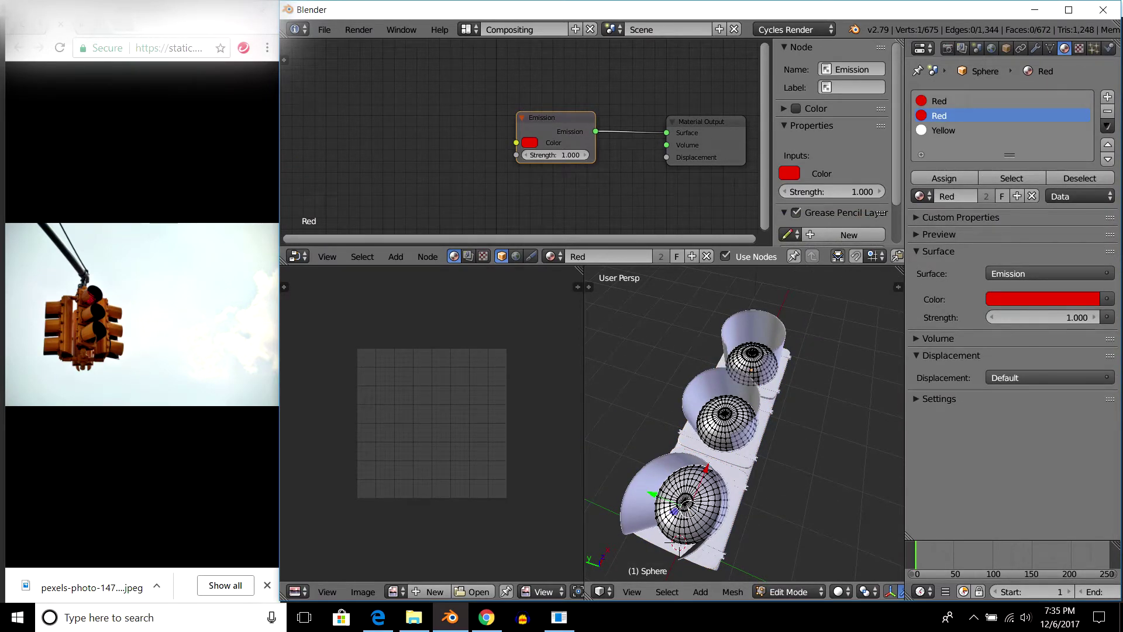
{"action": "key", "text": "ctrl+l"}
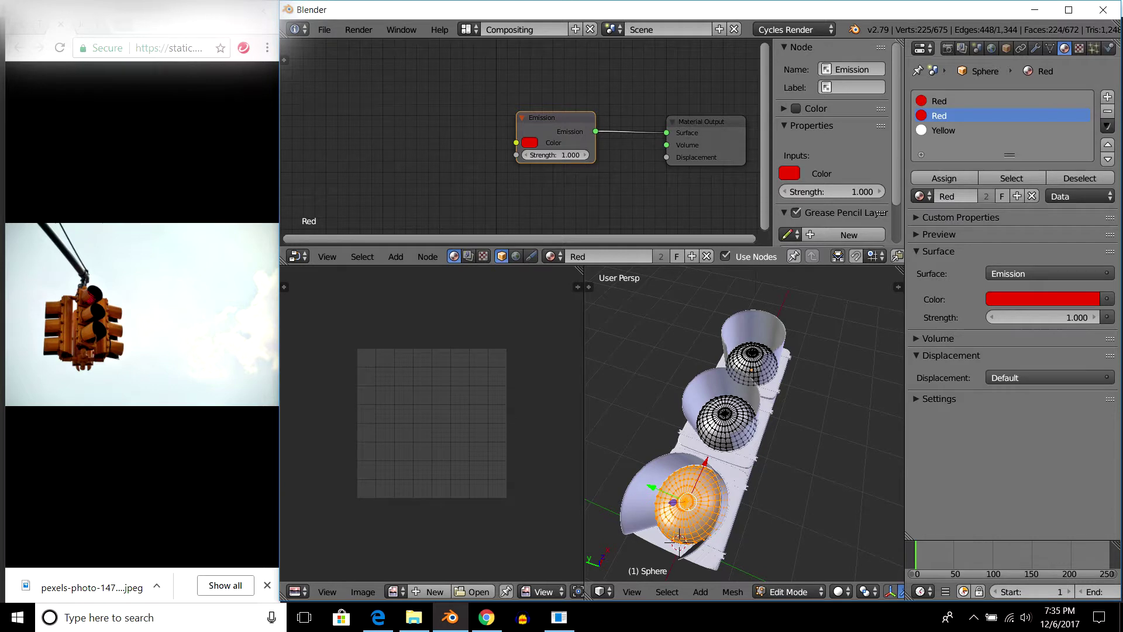
{"action": "left_click", "coordinate": [921, 196]}
{"action": "left_click", "coordinate": [784, 229]}
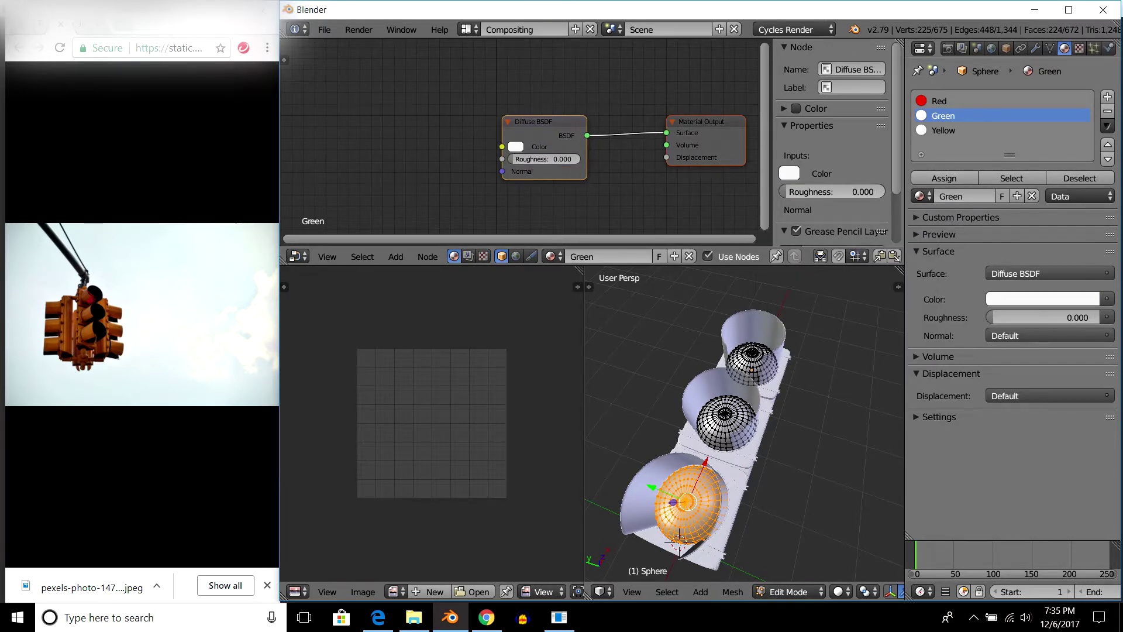
{"action": "left_click", "coordinate": [1107, 97]}
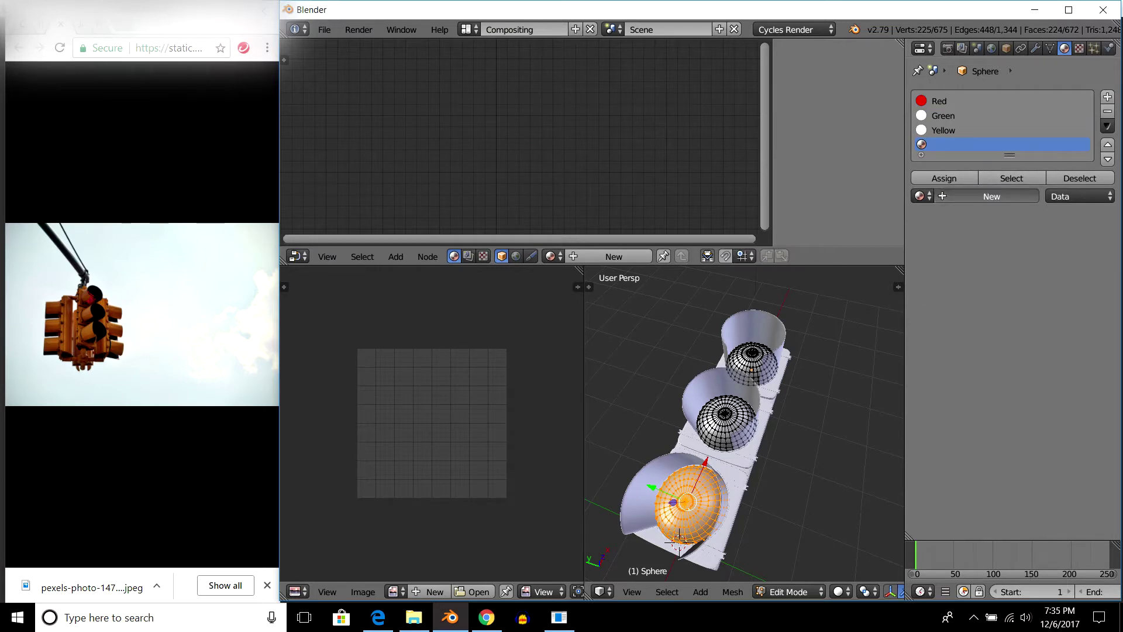
Create a new material named Black with a pure black diffuse colour.
{"action": "left_click", "coordinate": [986, 196]}
{"action": "type", "text": "Black"}
{"action": "key", "text": "Return"}
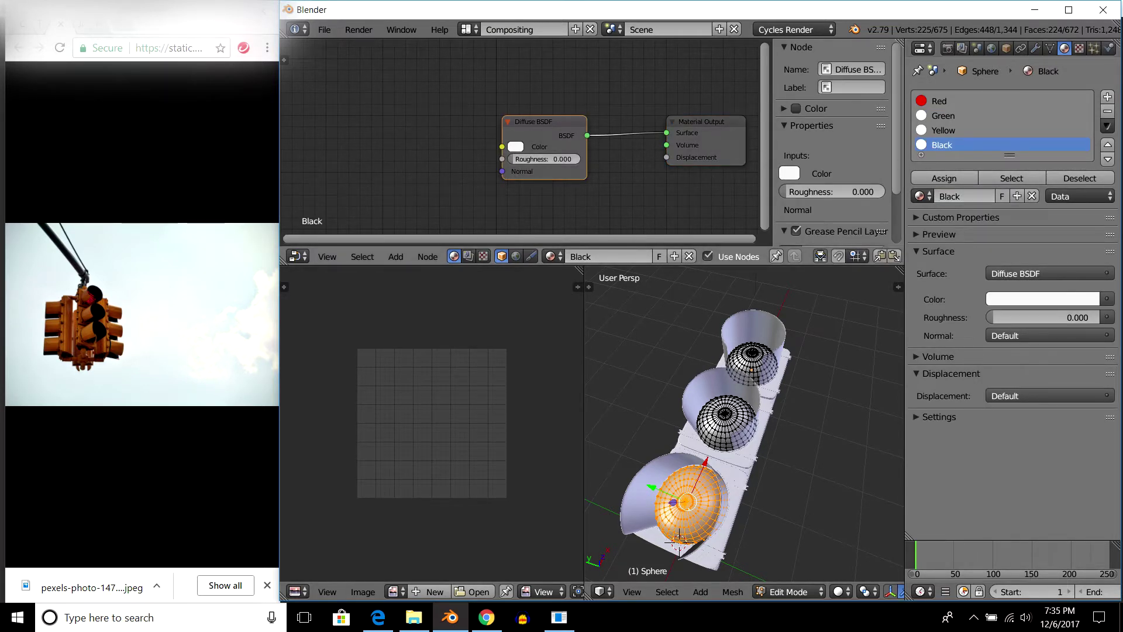
{"action": "left_click", "coordinate": [515, 147]}
{"action": "left_click_drag", "start_coordinate": [604, 166], "coordinate": [605, 233]}
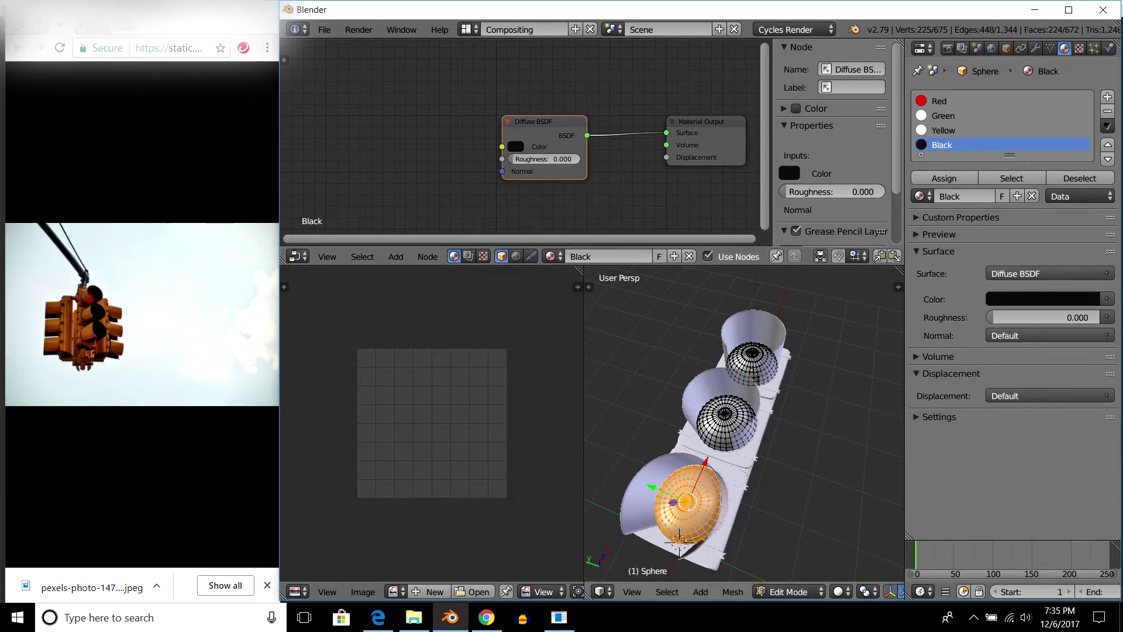
Preview the middle lamp sphere in Cycles, then pick the top lamp and make Green the active slot.
{"action": "right_click", "coordinate": [724, 409]}
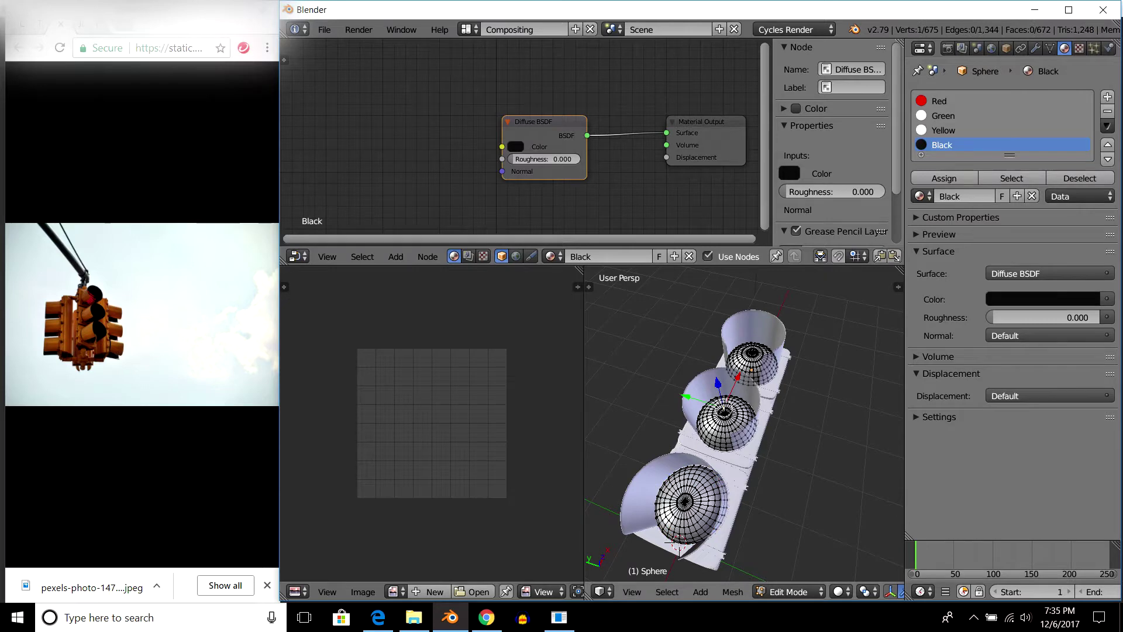
{"action": "key", "text": "ctrl+l"}
{"action": "key", "text": "shift+z"}
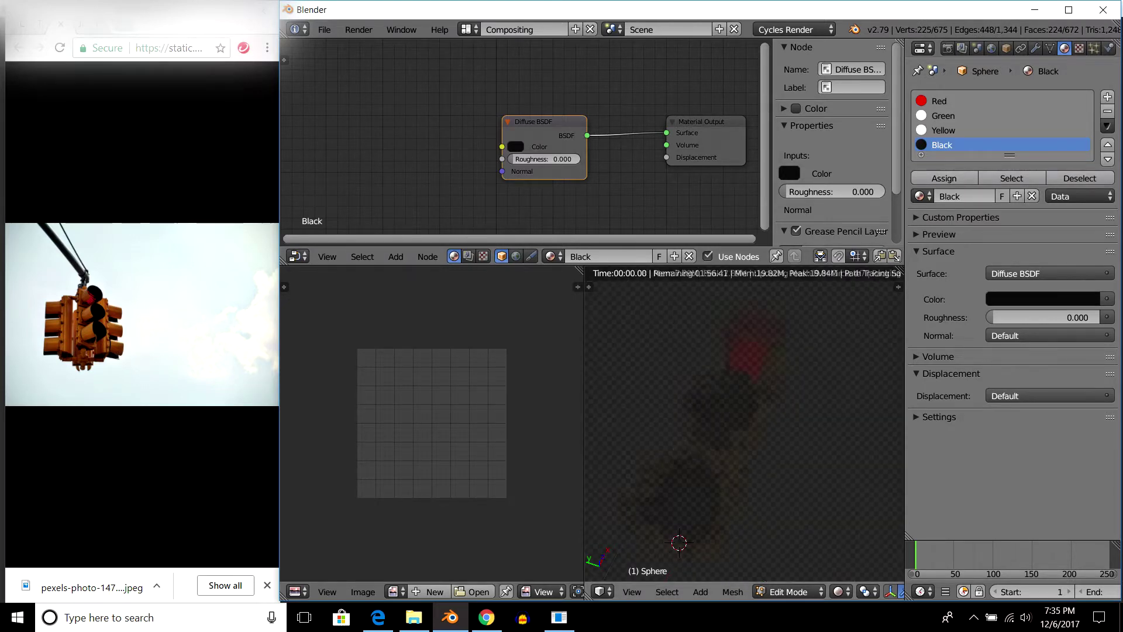
{"action": "mouse_move", "coordinate": [743, 421]}
{"action": "middle_mouse_down"}
{"action": "mouse_move", "coordinate": [819, 409]}
{"action": "mouse_move", "coordinate": [719, 410]}
{"action": "mouse_move", "coordinate": [731, 410]}
{"action": "middle_mouse_up"}
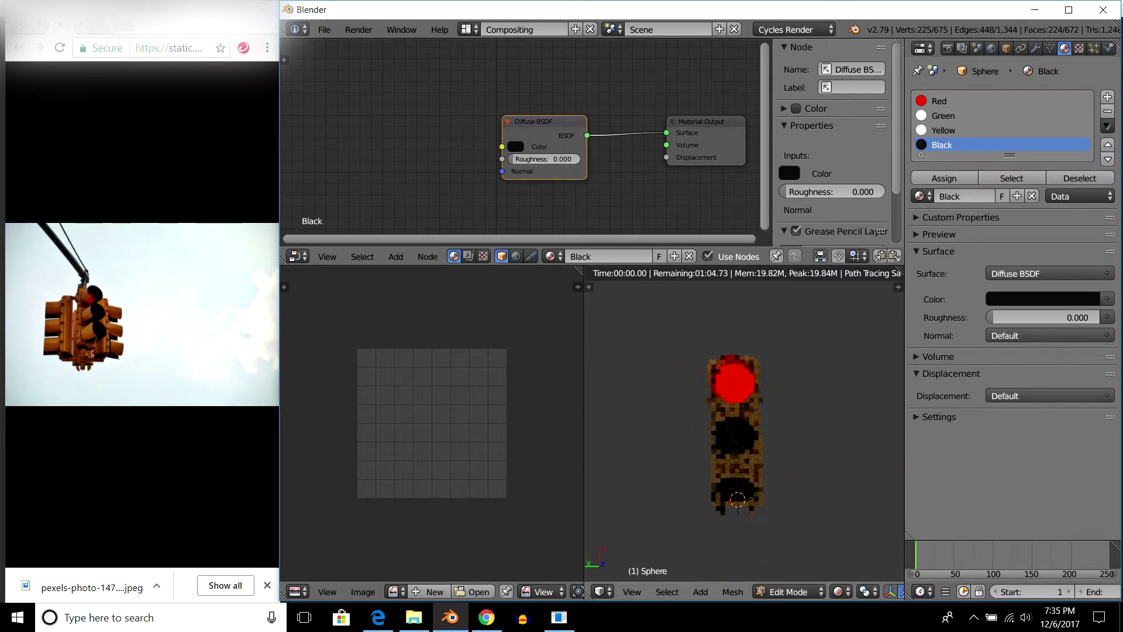
{"action": "key", "text": "shift+z"}
{"action": "scroll", "coordinate": [743, 421], "scroll_direction": "up", "scroll_amount": 3}
{"action": "mouse_move", "coordinate": [743, 421]}
{"action": "middle_mouse_down"}
{"action": "mouse_move", "coordinate": [795, 404]}
{"action": "mouse_move", "coordinate": [737, 398]}
{"action": "middle_mouse_up"}
{"action": "right_click", "coordinate": [705, 383]}
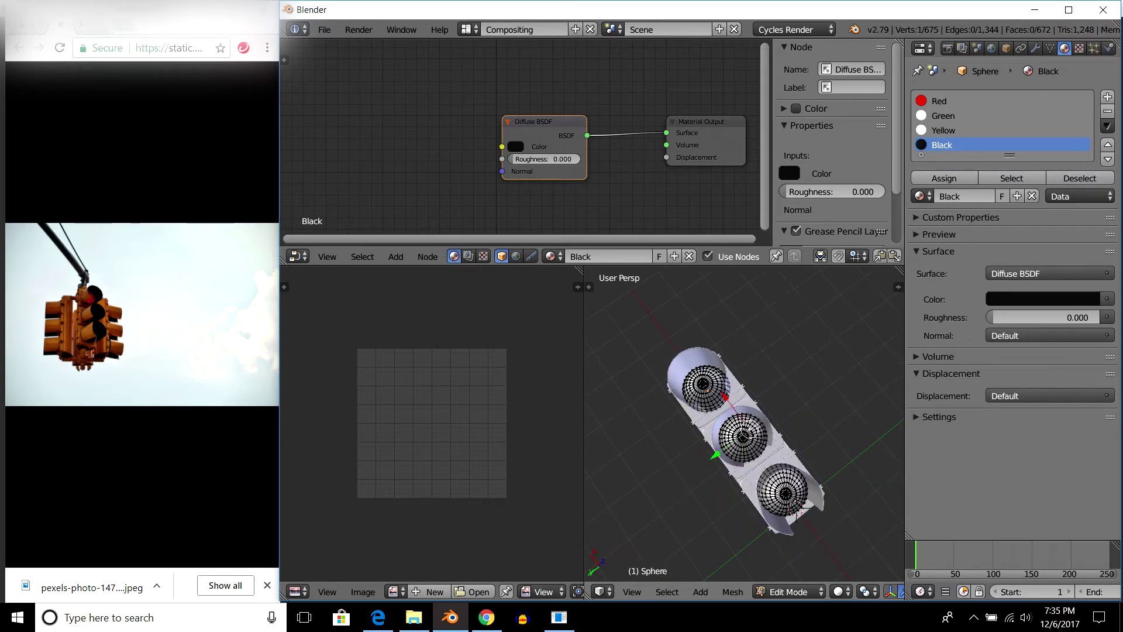
{"action": "middle_click_drag", "start_coordinate": [705, 383], "coordinate": [731, 368]}
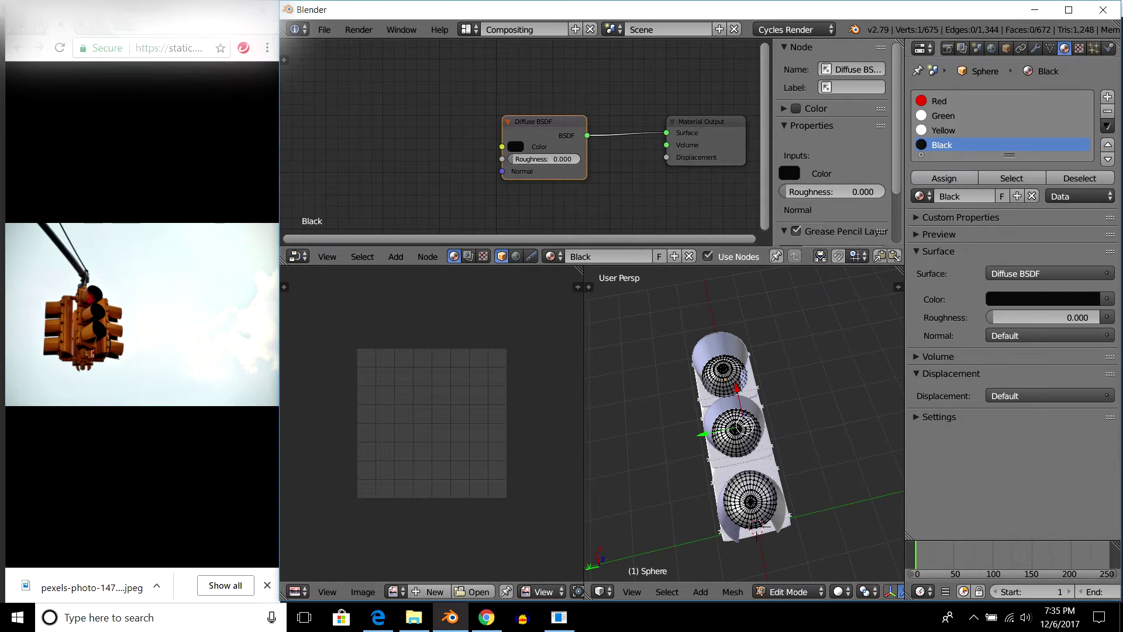
{"action": "left_click", "coordinate": [943, 115]}
{"action": "left_click", "coordinate": [515, 147]}
Replace Green's Diffuse BSDF with an Emission shader connected to Surface.
{"action": "key", "text": "x"}
{"action": "key", "text": "shift+a"}
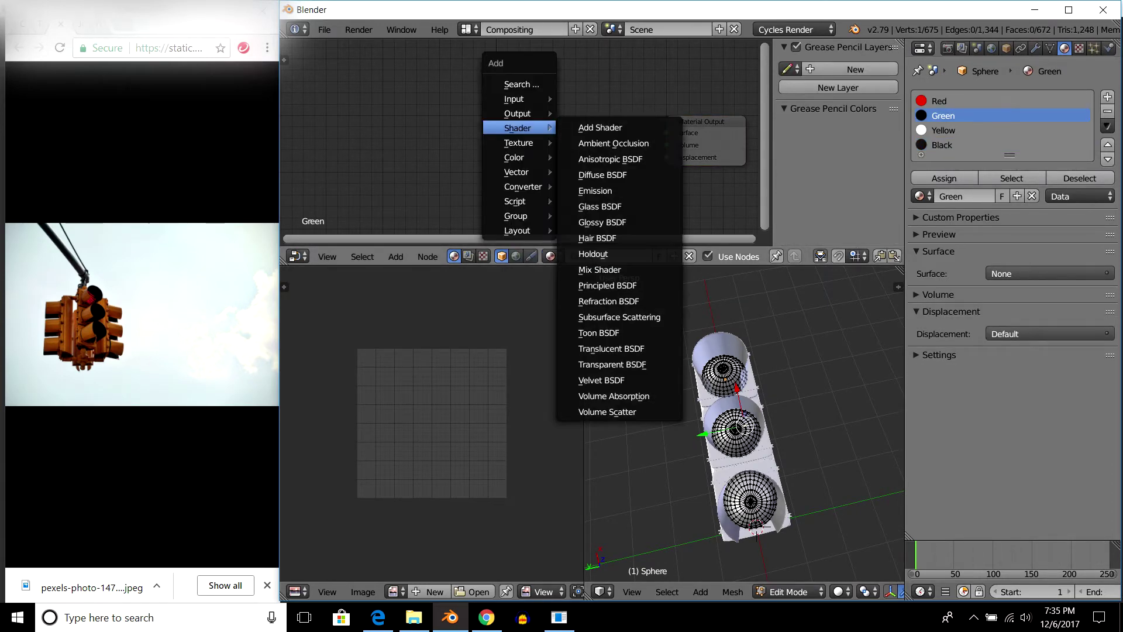
{"action": "left_click", "coordinate": [594, 191]}
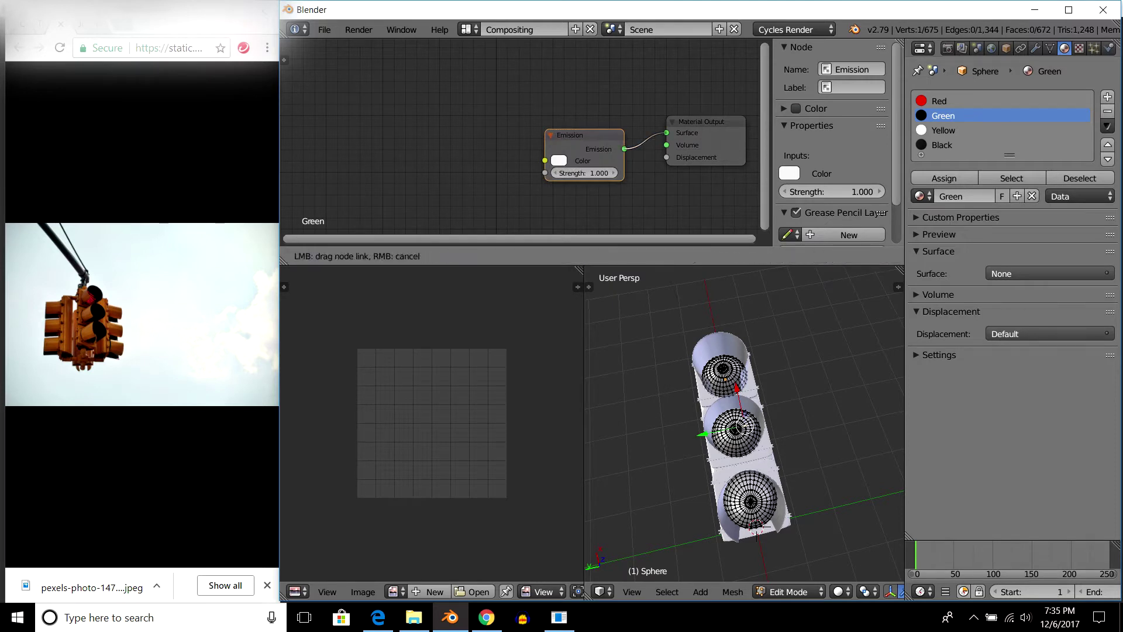
{"action": "left_click", "coordinate": [585, 153]}
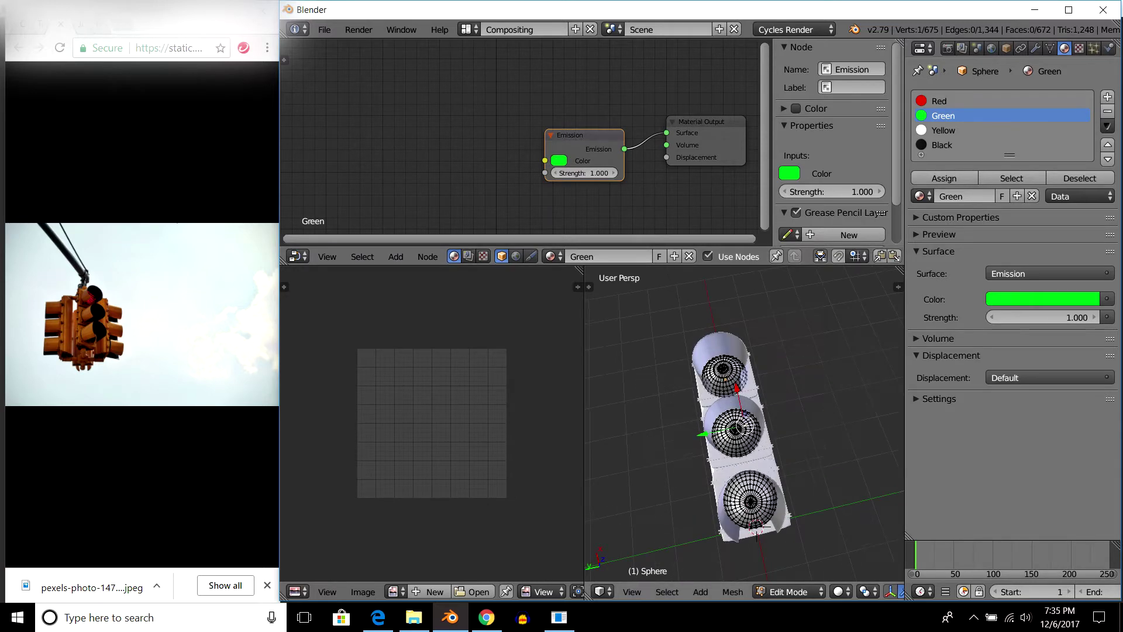
Return to Object Mode and preview the green-glowing lamp in Cycles rendered view.
{"action": "key", "text": "Tab"}
{"action": "mouse_move", "coordinate": [743, 445]}
{"action": "middle_mouse_down"}
{"action": "mouse_move", "coordinate": [760, 409]}
{"action": "mouse_move", "coordinate": [743, 445]}
{"action": "middle_mouse_up"}
{"action": "scroll", "coordinate": [743, 421], "scroll_direction": "down", "scroll_amount": 4}
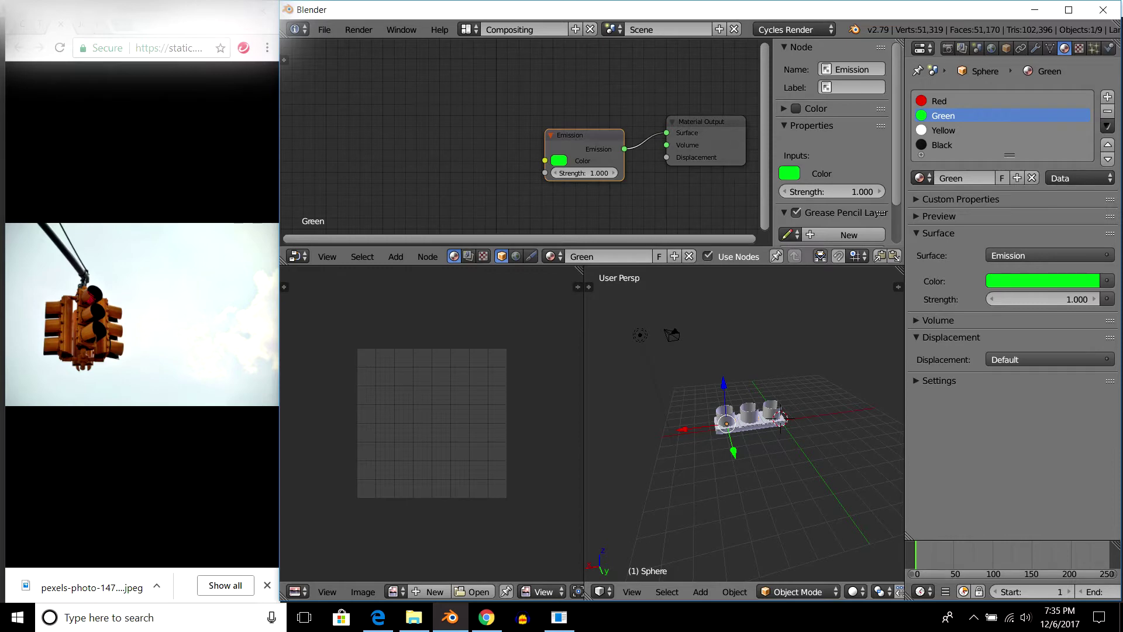
{"action": "key", "text": "shift+z"}
{"action": "scroll", "coordinate": [743, 422], "scroll_direction": "up", "scroll_amount": 3}
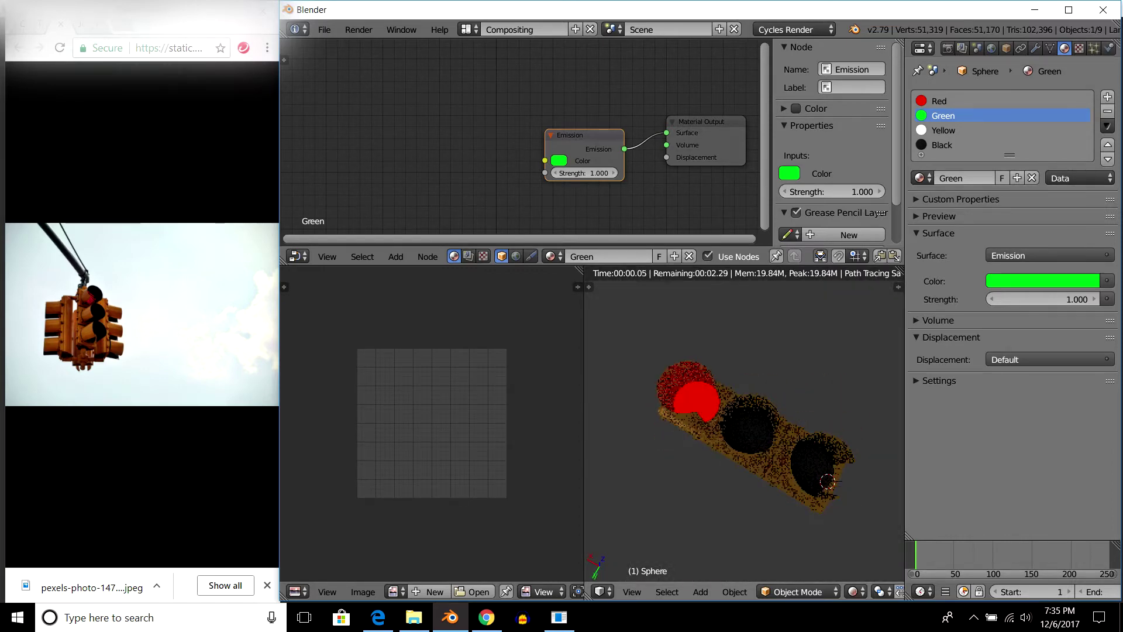
{"action": "key", "text": "shift+z"}
{"action": "middle_click_drag", "start_coordinate": [743, 445], "coordinate": [760, 368]}
{"action": "mouse_move", "coordinate": [743, 421]}
{"action": "middle_mouse_down"}
{"action": "mouse_move", "coordinate": [802, 386]}
{"action": "mouse_move", "coordinate": [719, 398]}
{"action": "mouse_move", "coordinate": [778, 409]}
{"action": "middle_mouse_up"}
{"action": "scroll", "coordinate": [743, 409], "scroll_direction": "up", "scroll_amount": 4}
Select the small bolt circle and frame it in an orthographic side view.
{"action": "right_click", "coordinate": [761, 327]}
{"action": "right_click", "coordinate": [664, 430]}
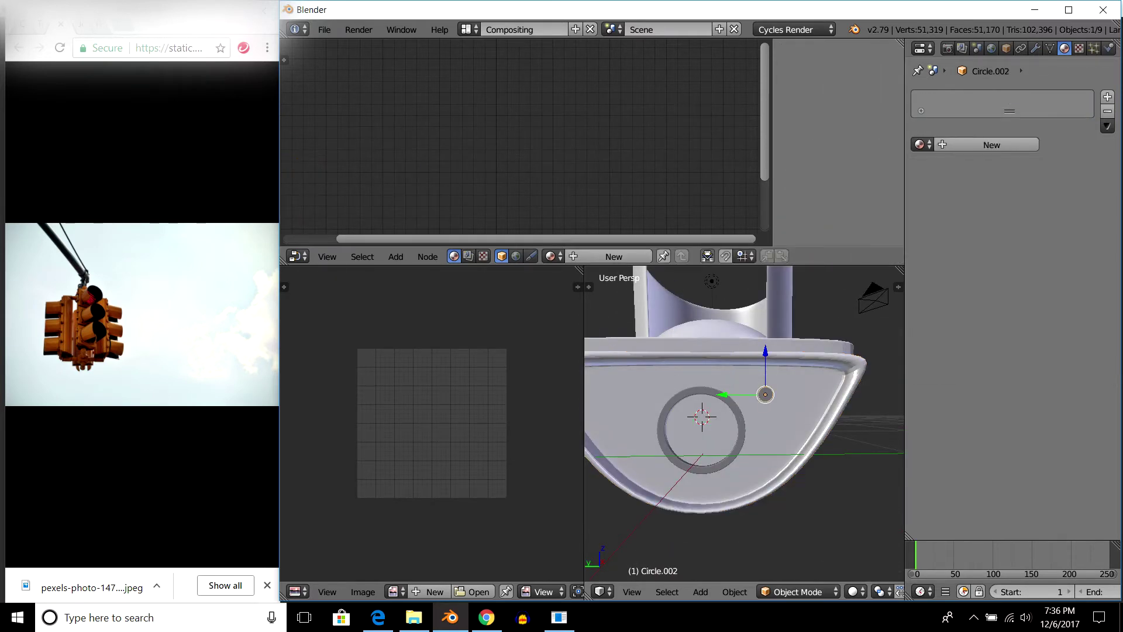
{"action": "key", "text": "ctrl+KP_3"}
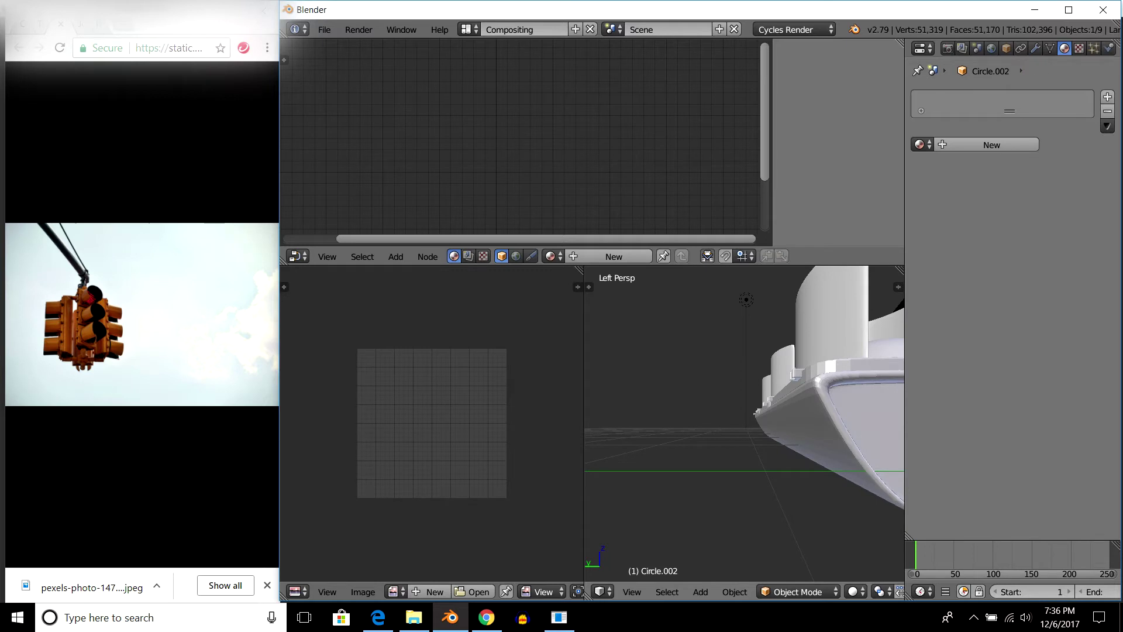
{"action": "key", "text": "KP_Decimal"}
{"action": "key", "text": "KP_5"}
{"action": "scroll", "coordinate": [744, 421], "scroll_direction": "down", "scroll_amount": 4}
{"action": "scroll", "coordinate": [744, 421], "scroll_direction": "up", "scroll_amount": 3}
{"action": "scroll", "coordinate": [744, 421], "scroll_direction": "up", "scroll_amount": 2}
Duplicate the bolt into left, lower-left and a fourth position around the lens ring.
{"action": "key", "text": "shift+d"}
{"action": "key", "text": "y"}
{"action": "key", "text": "Return"}
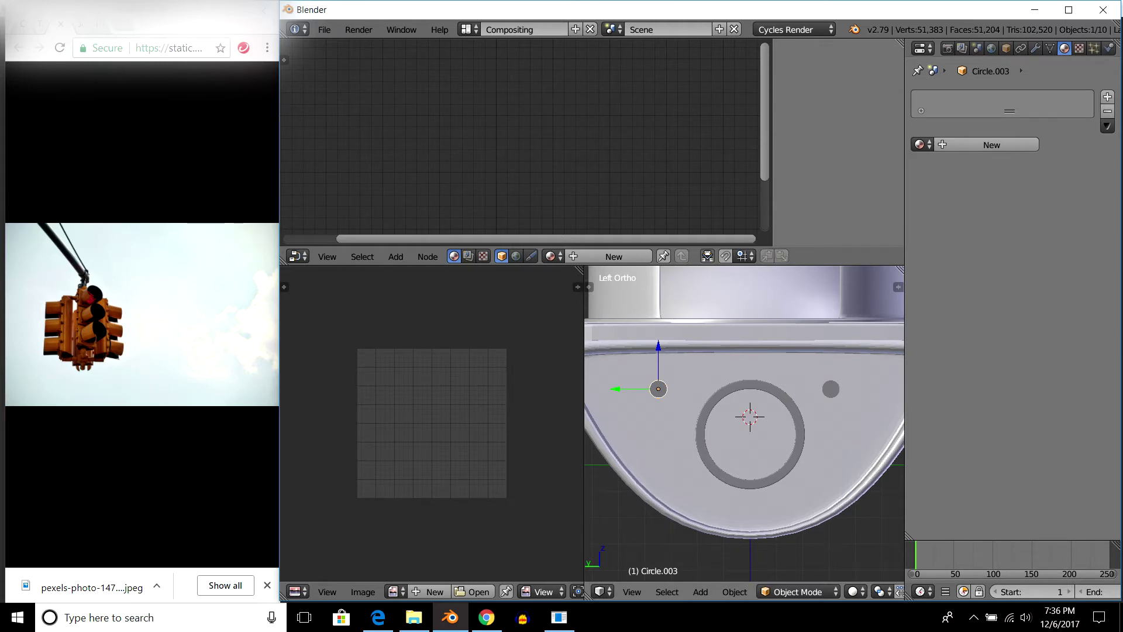
{"action": "key", "text": "shift+d"}
{"action": "key", "text": "z"}
{"action": "key", "text": "Escape"}
{"action": "key", "text": "g"}
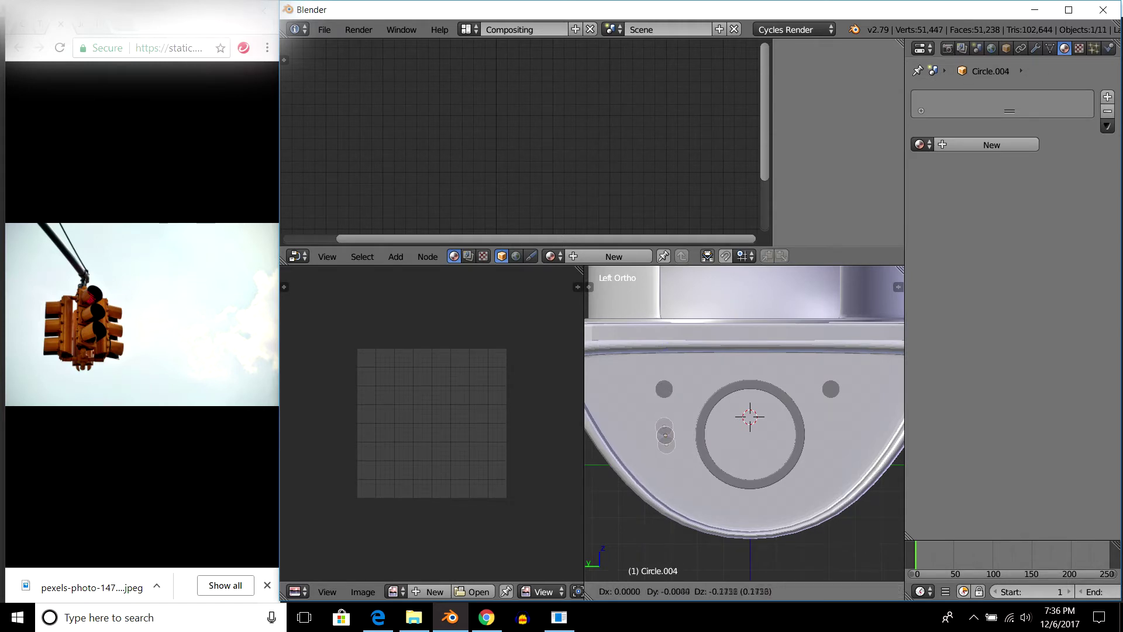
{"action": "key", "text": "Return"}
{"action": "key", "text": "g"}
{"action": "key", "text": "Return"}
{"action": "key", "text": "shift+d"}
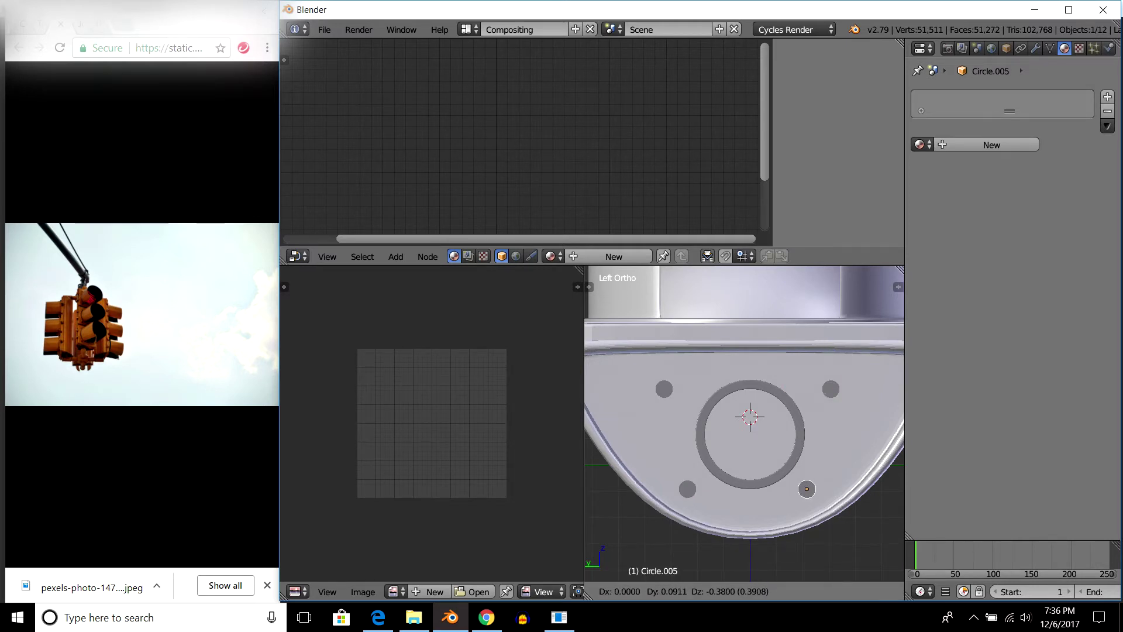
{"action": "key", "text": "Return"}
Reposition the top-right and lower-right bolts around the lens ring.
{"action": "right_click", "coordinate": [749, 436]}
{"action": "right_click", "coordinate": [831, 388]}
{"action": "key", "text": "g"}
{"action": "key", "text": "Return"}
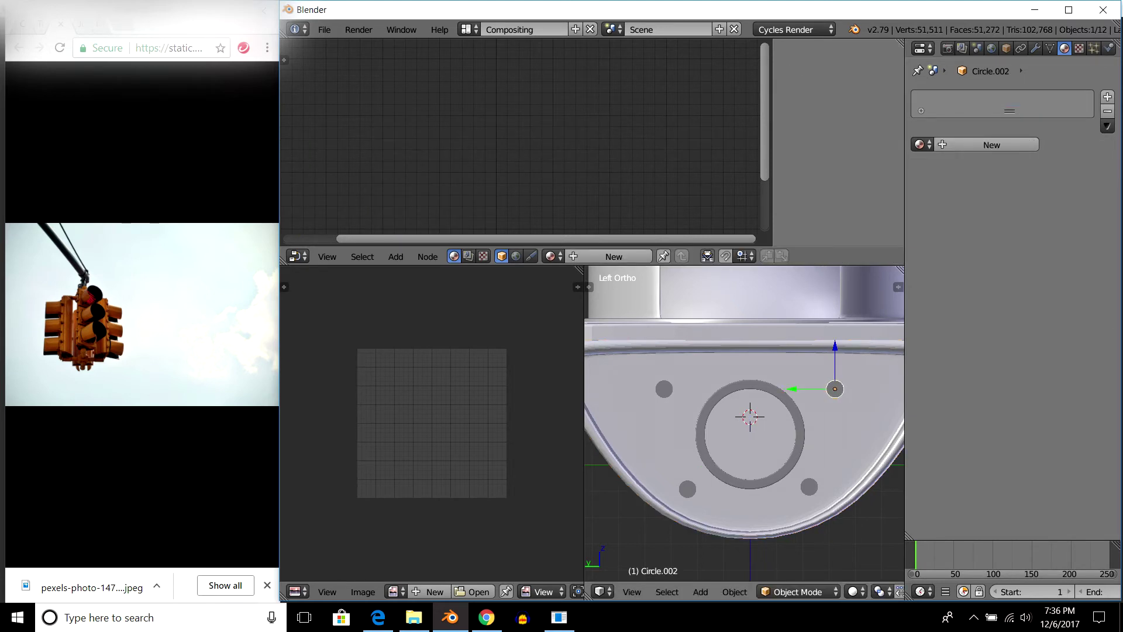
{"action": "key", "text": "g"}
{"action": "key", "text": "Return"}
Assign a material to the first bolt and Golden to the lens ring and top-right bolt.
{"action": "left_click", "coordinate": [919, 144]}
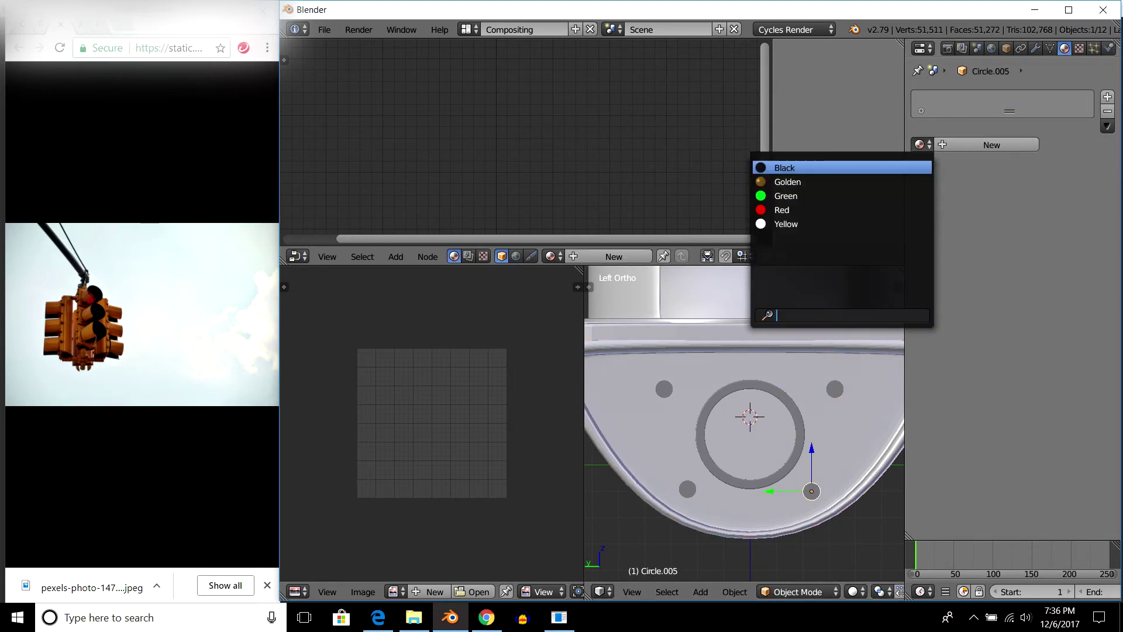
{"action": "left_click", "coordinate": [785, 196]}
{"action": "right_click", "coordinate": [750, 484]}
{"action": "left_click", "coordinate": [920, 145]}
{"action": "left_click", "coordinate": [919, 144]}
{"action": "left_click", "coordinate": [785, 181]}
{"action": "right_click", "coordinate": [750, 462]}
{"action": "right_click", "coordinate": [835, 389]}
{"action": "left_click", "coordinate": [919, 145]}
{"action": "left_click", "coordinate": [785, 181]}
Give the next bolt the Black material and the last bolt Golden.
{"action": "right_click", "coordinate": [664, 389]}
{"action": "left_click", "coordinate": [919, 145]}
{"action": "left_click", "coordinate": [785, 168]}
{"action": "right_click", "coordinate": [750, 468]}
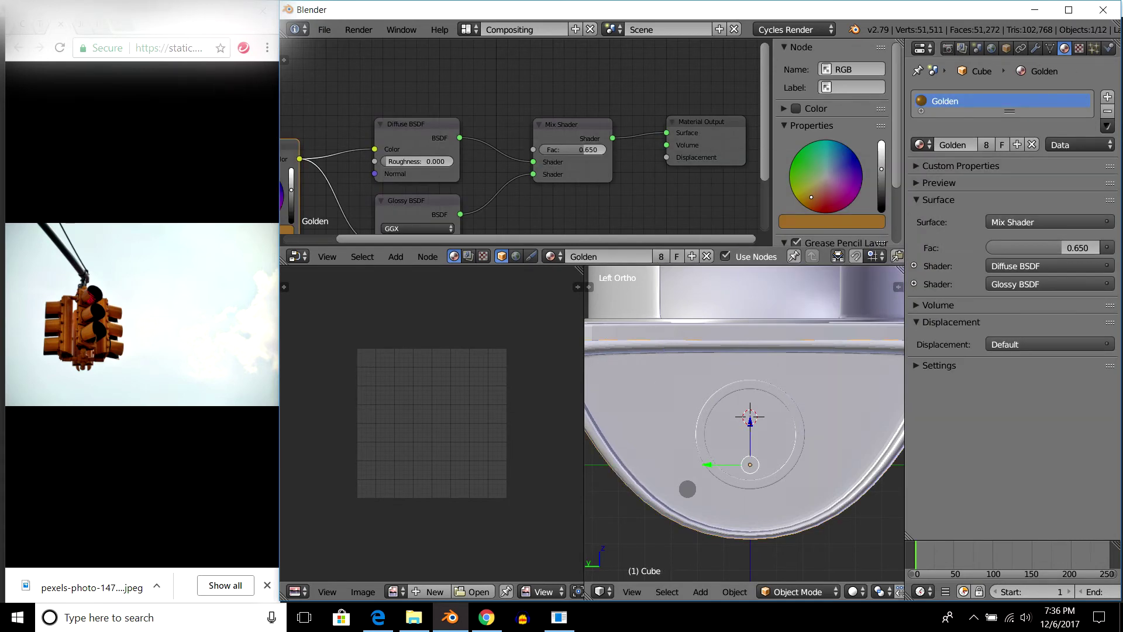
{"action": "right_click", "coordinate": [688, 488]}
{"action": "left_click", "coordinate": [919, 145]}
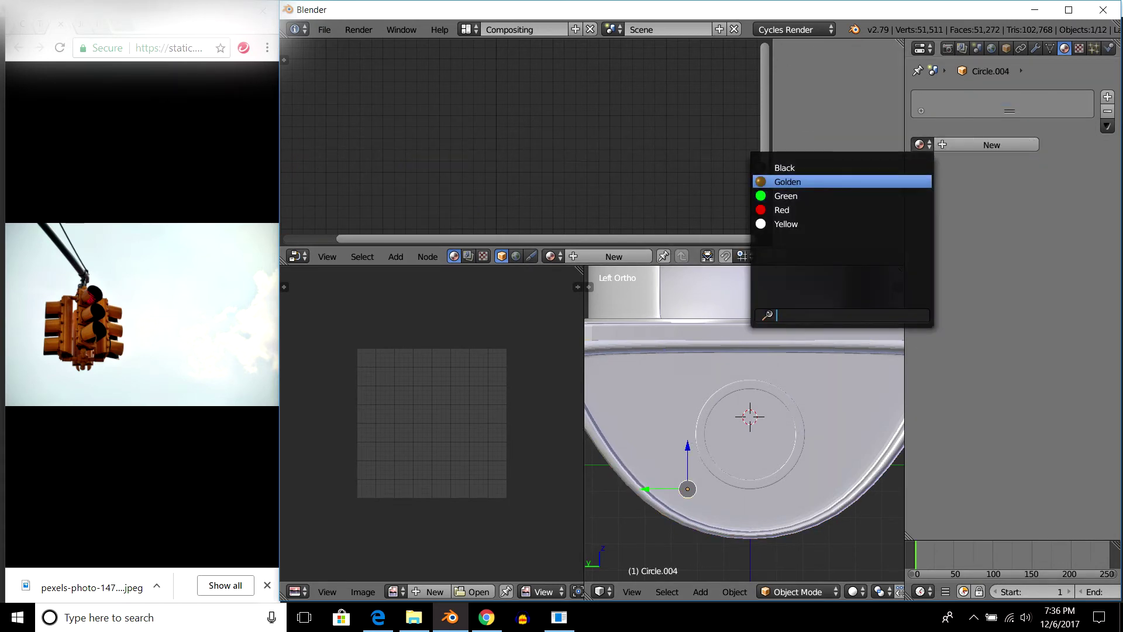
{"action": "left_click", "coordinate": [786, 181]}
{"action": "mouse_move", "coordinate": [749, 445]}
{"action": "middle_mouse_down"}
{"action": "mouse_move", "coordinate": [784, 433]}
{"action": "mouse_move", "coordinate": [761, 409]}
{"action": "mouse_move", "coordinate": [699, 486]}
{"action": "mouse_move", "coordinate": [725, 468]}
{"action": "middle_mouse_up"}
{"action": "scroll", "coordinate": [743, 409], "scroll_direction": "down", "scroll_amount": 4}
{"action": "key", "text": "shift+a"}
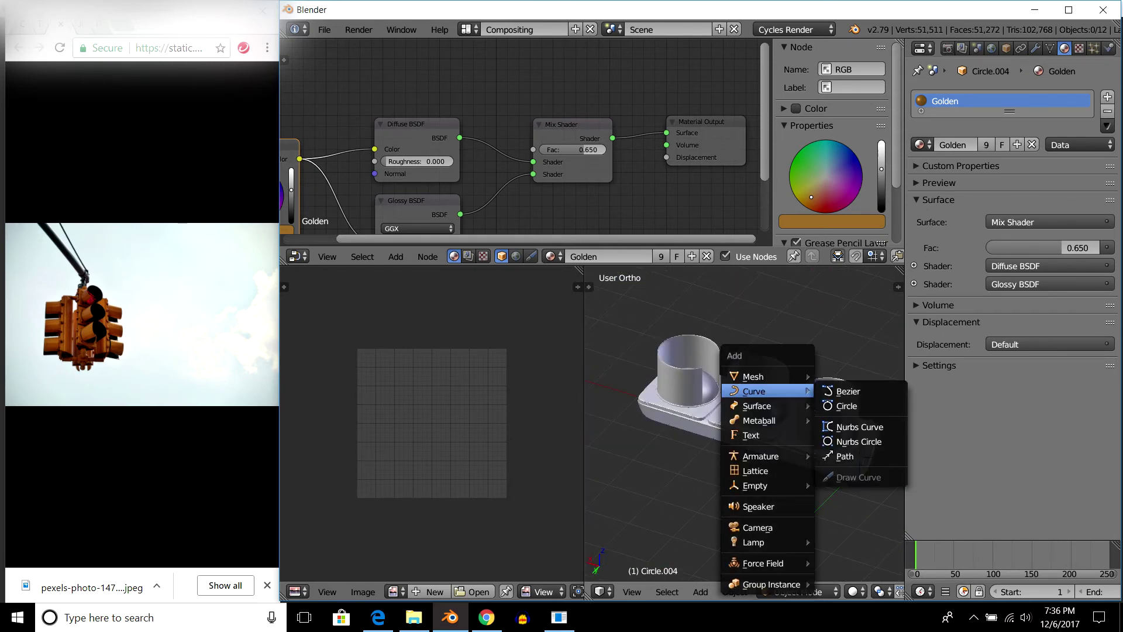
Add a plane and scale it up into a large floor under the traffic light.
{"action": "left_click", "coordinate": [853, 370]}
{"action": "middle_click_drag", "start_coordinate": [743, 421], "coordinate": [731, 444]}
{"action": "key", "text": "s"}
{"action": "key", "text": "x"}
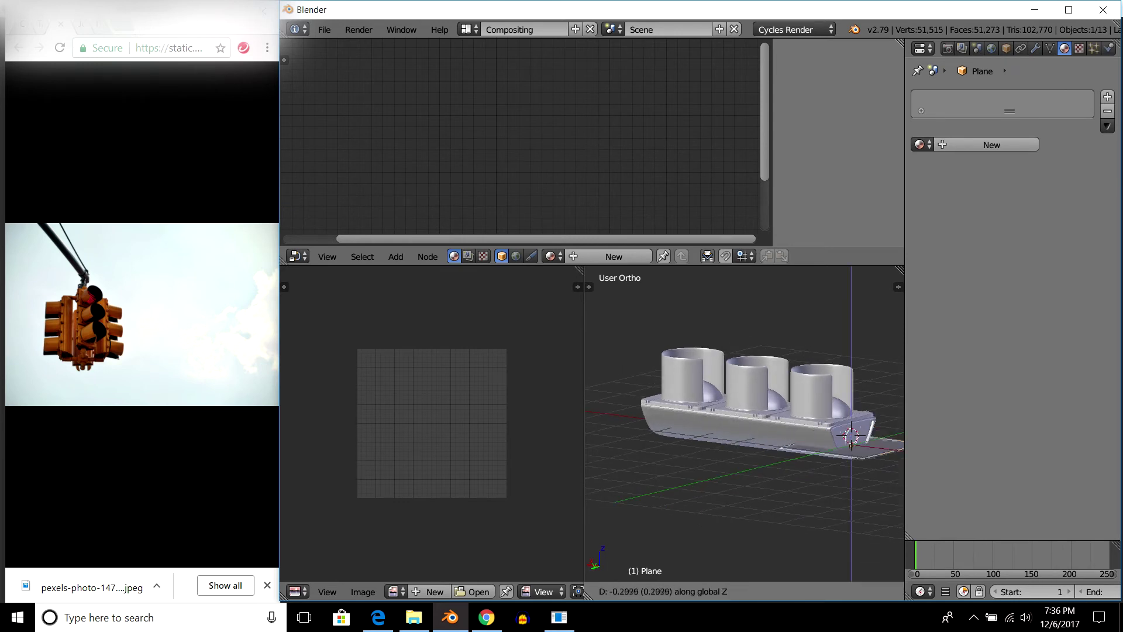
{"action": "key", "text": "Return"}
{"action": "scroll", "coordinate": [743, 421], "scroll_direction": "down", "scroll_amount": 4}
{"action": "key", "text": "s"}
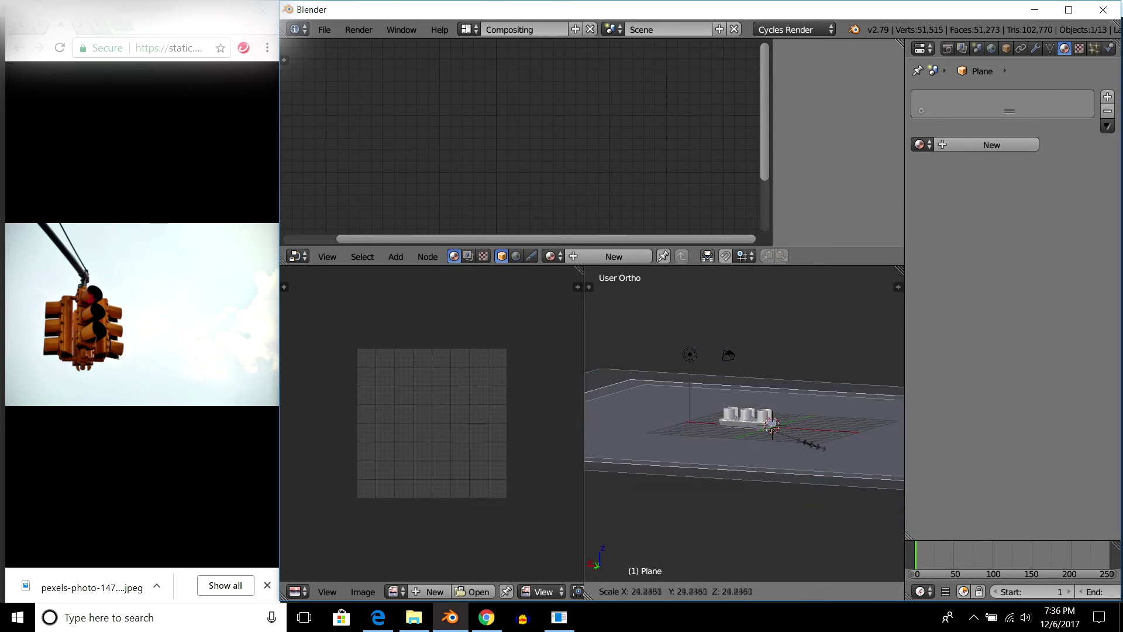
{"action": "key", "text": "Return"}
{"action": "mouse_move", "coordinate": [743, 421]}
{"action": "middle_mouse_down"}
{"action": "mouse_move", "coordinate": [726, 457]}
{"action": "mouse_move", "coordinate": [743, 438]}
{"action": "middle_mouse_up"}
Enable Use Nodes on the lamp and set its strength to 1500.
{"action": "right_click", "coordinate": [689, 358]}
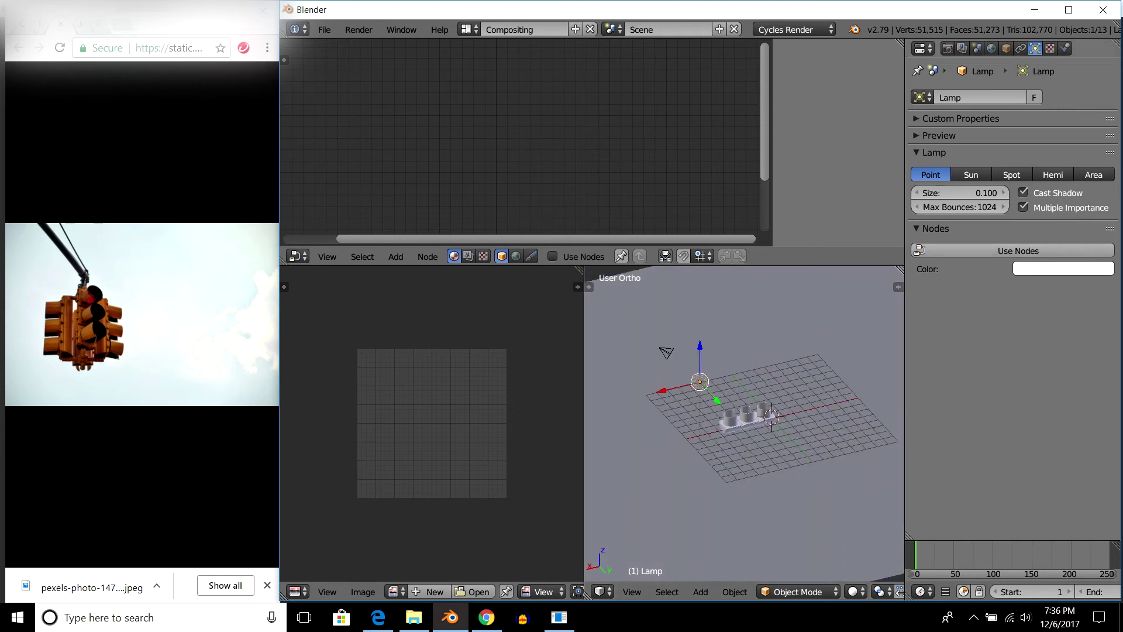
{"action": "left_click", "coordinate": [1018, 250]}
{"action": "left_click", "coordinate": [1043, 295]}
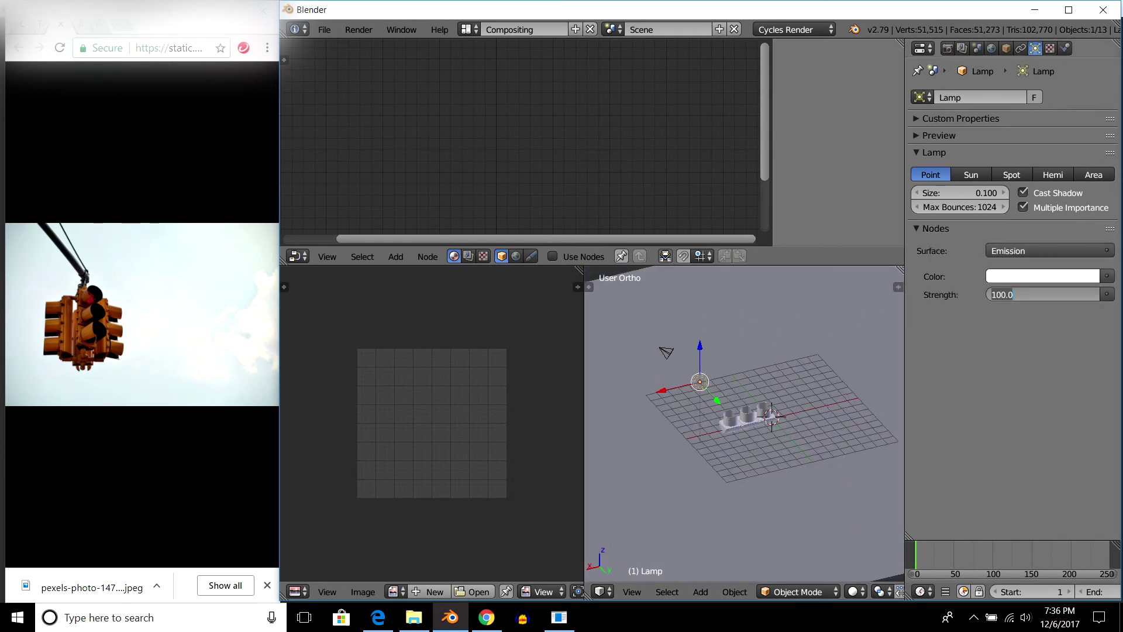
{"action": "type", "text": "1500.000"}
{"action": "key", "text": "Return"}
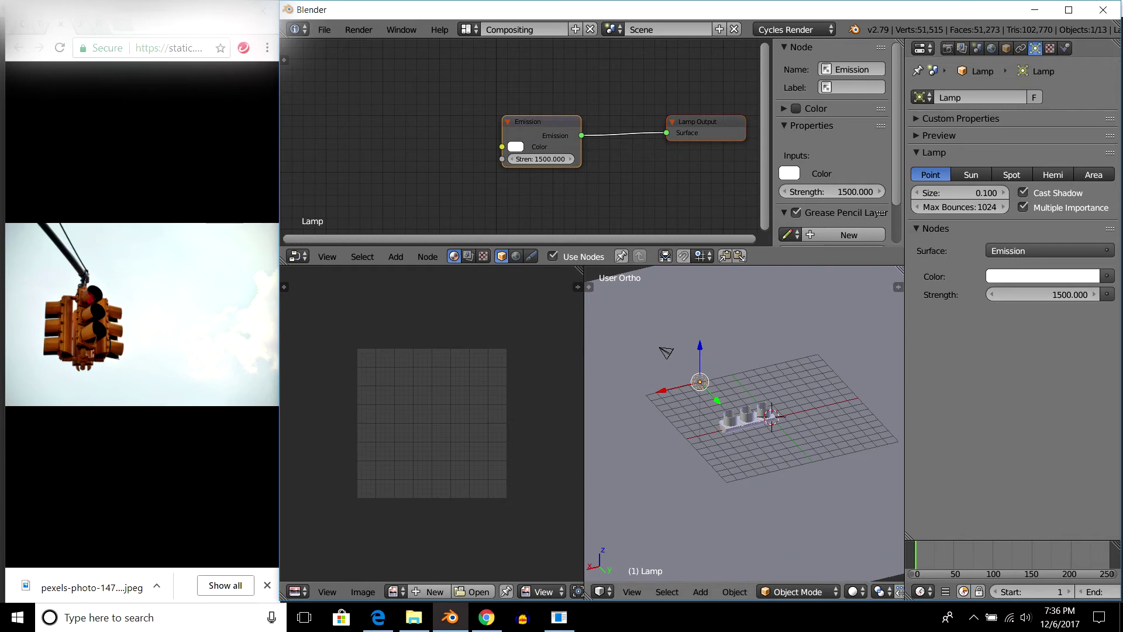
Move the lamp over the traffic light, raise it high above, and preview rendered.
{"action": "key", "text": "KP_7"}
{"action": "key", "text": "g"}
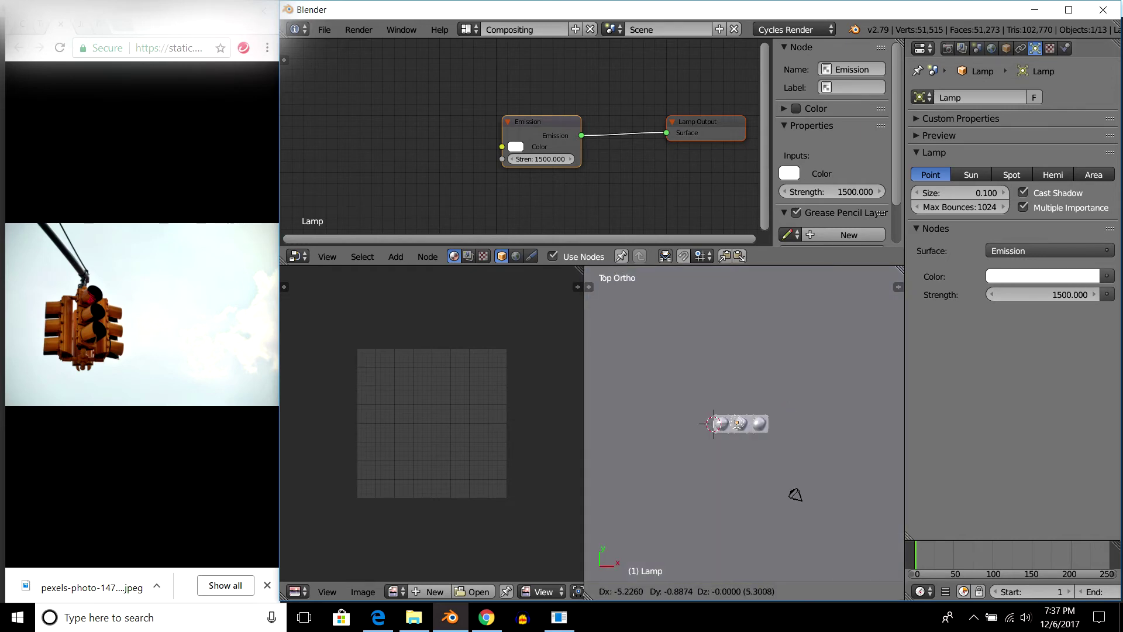
{"action": "key", "text": "Return"}
{"action": "middle_click_drag", "start_coordinate": [760, 421], "coordinate": [786, 395]}
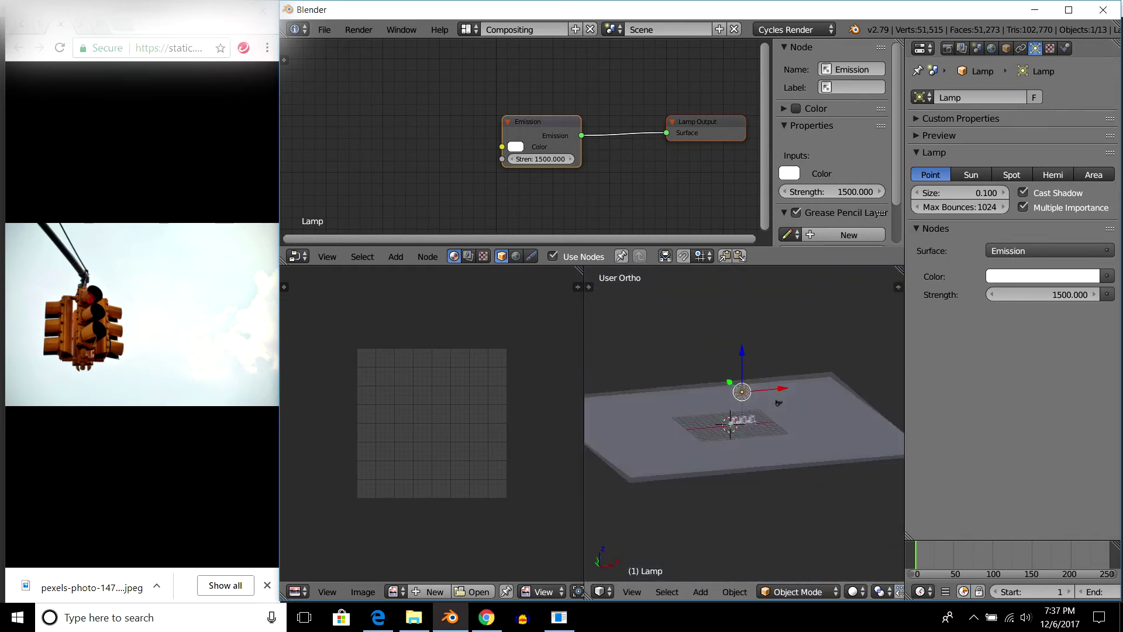
{"action": "key", "text": "z"}
{"action": "key", "text": "Return"}
{"action": "key", "text": "KP_8"}
{"action": "key", "text": "KP_8"}
{"action": "key", "text": "KP_8"}
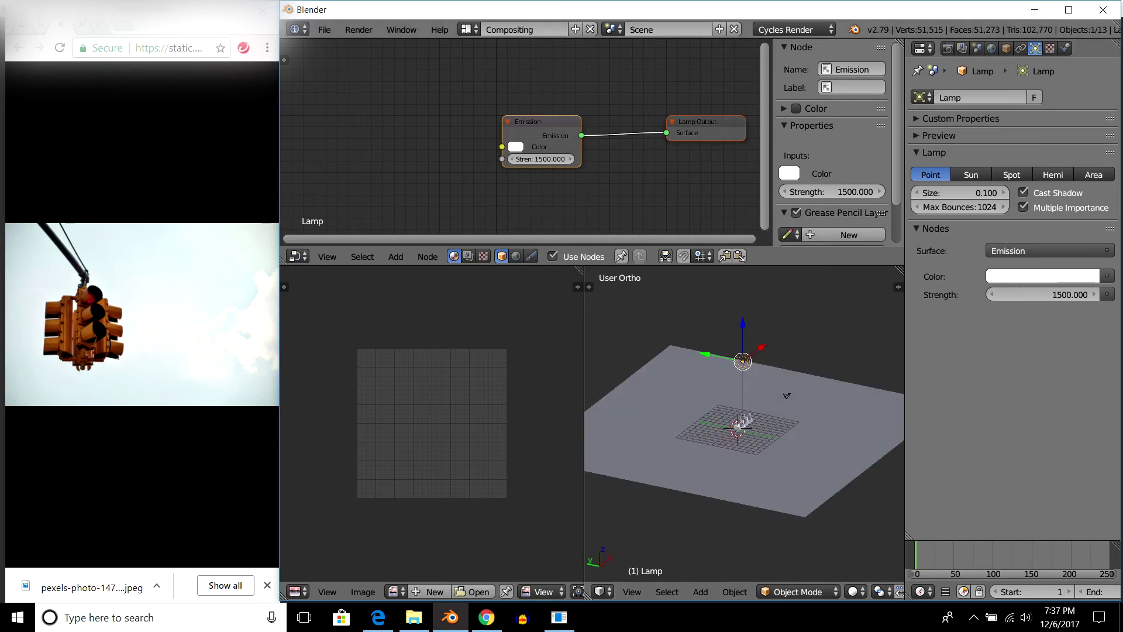
{"action": "left_click", "coordinate": [929, 214]}
{"action": "key", "text": "shift+z"}
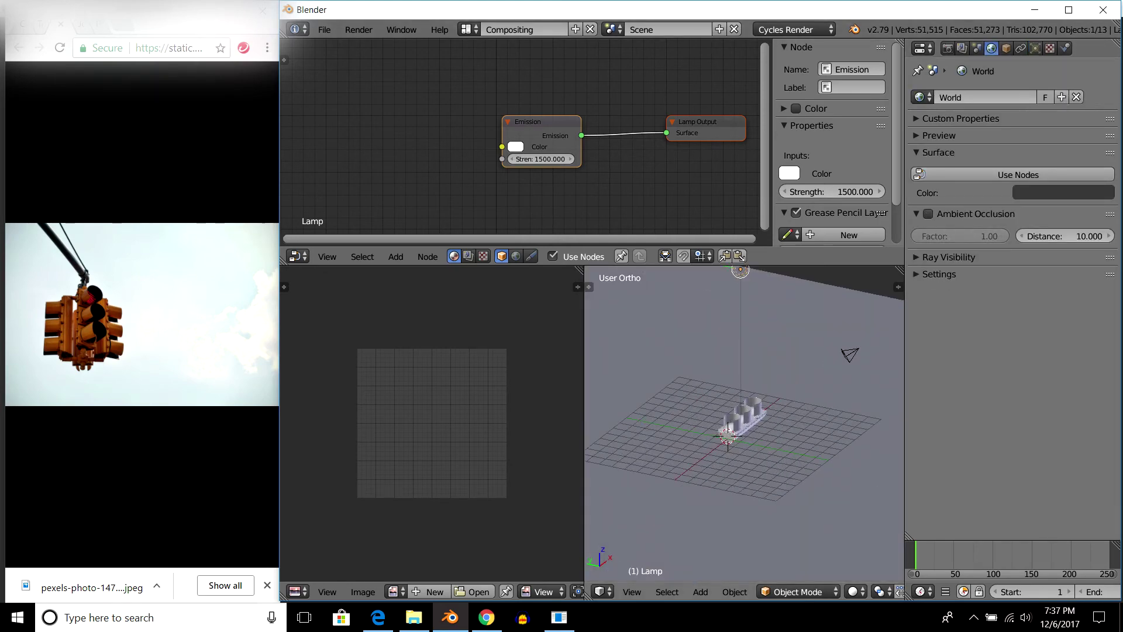
Enable world Ambient Occlusion with a factor of 0.10.
{"action": "key", "text": "KP_6"}
{"action": "key", "text": "KP_6"}
{"action": "key", "text": "KP_6"}
{"action": "key", "text": "KP_6"}
{"action": "key", "text": "KP_6"}
{"action": "key", "text": "KP_6"}
{"action": "key", "text": "KP_2"}
{"action": "key", "text": "KP_2"}
{"action": "key", "text": "KP_2"}
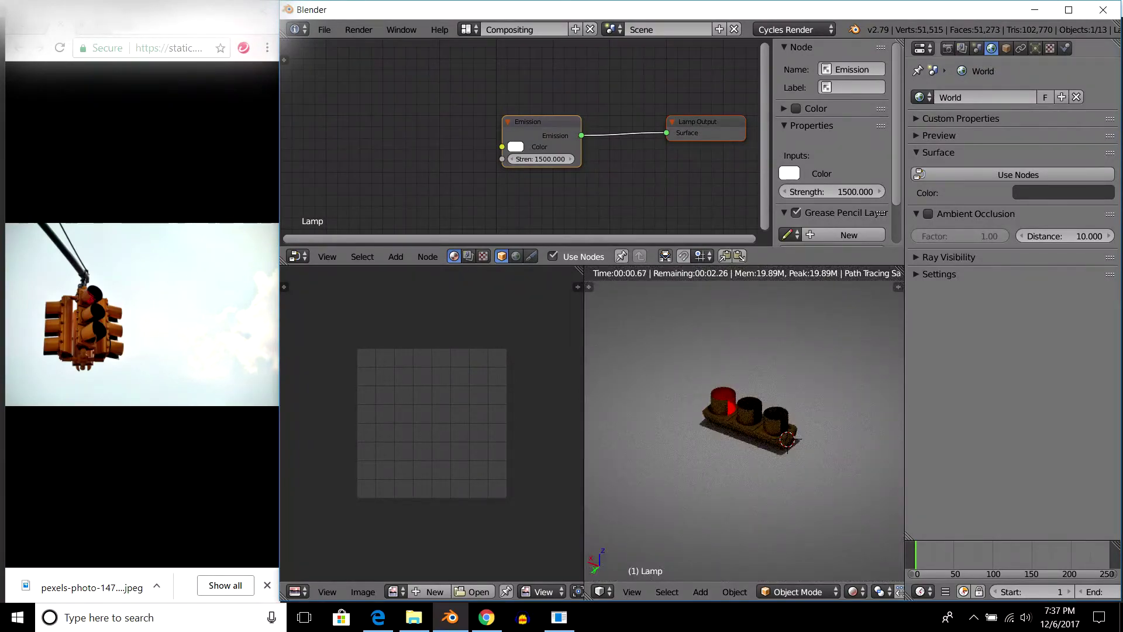
{"action": "left_click", "coordinate": [928, 214]}
{"action": "left_click", "coordinate": [959, 236]}
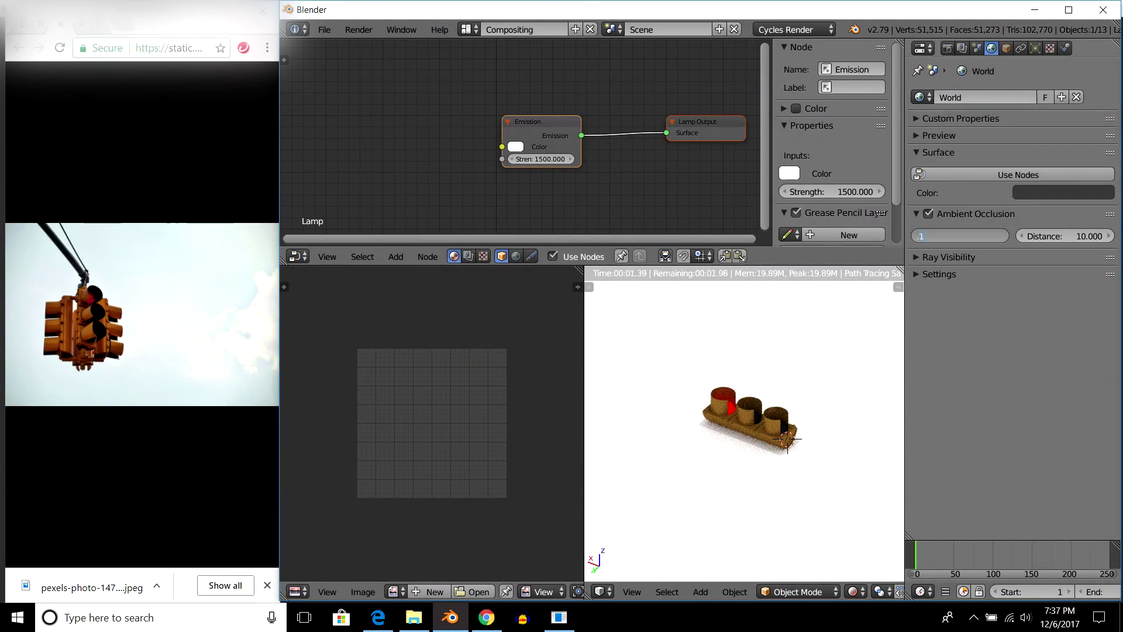
{"action": "key", "text": "Return"}
Frame the traffic light in the camera view using Lock Camera to View, then render with F12.
{"action": "key", "text": "KP_7"}
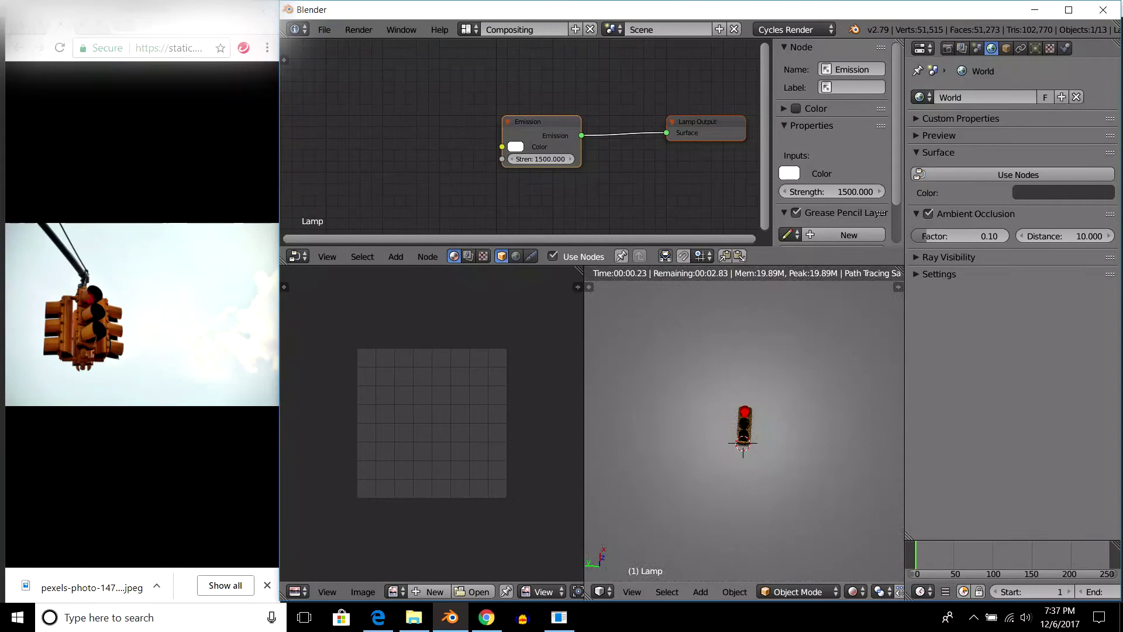
{"action": "key", "text": "KP_0"}
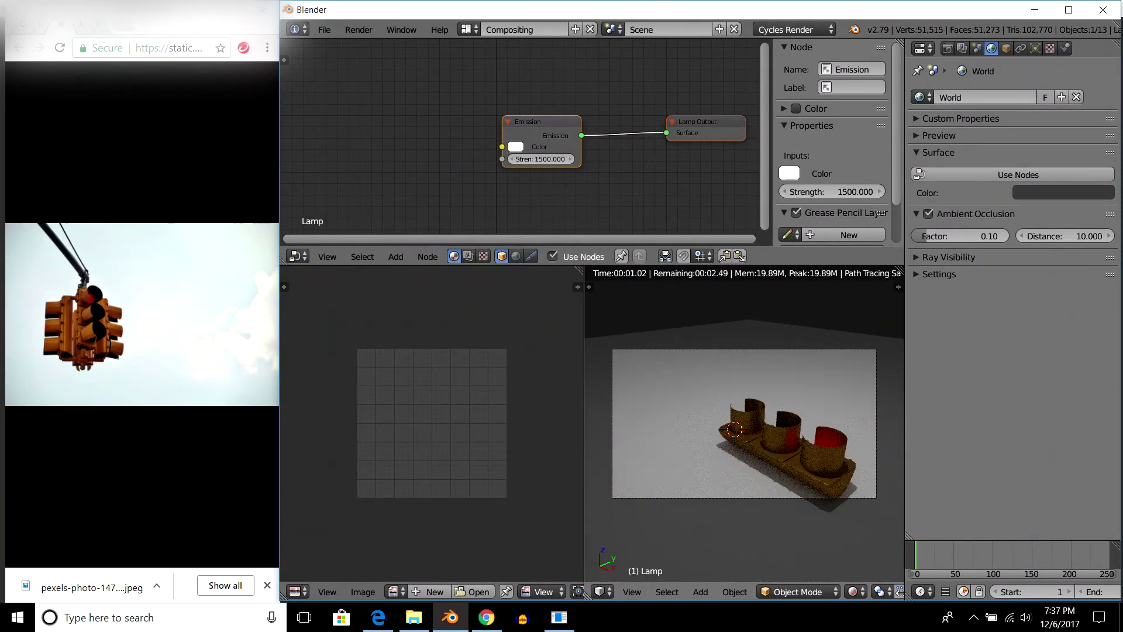
{"action": "key", "text": "n"}
{"action": "scroll", "coordinate": [833, 421], "scroll_direction": "down", "scroll_amount": 8}
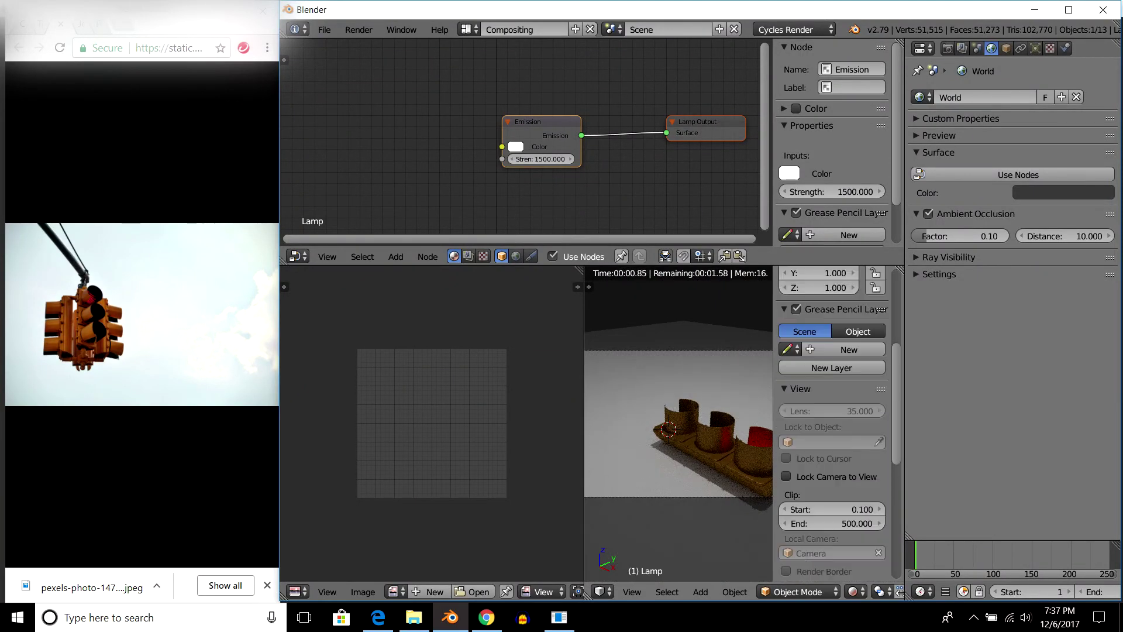
{"action": "scroll", "coordinate": [834, 421], "scroll_direction": "down", "scroll_amount": 1}
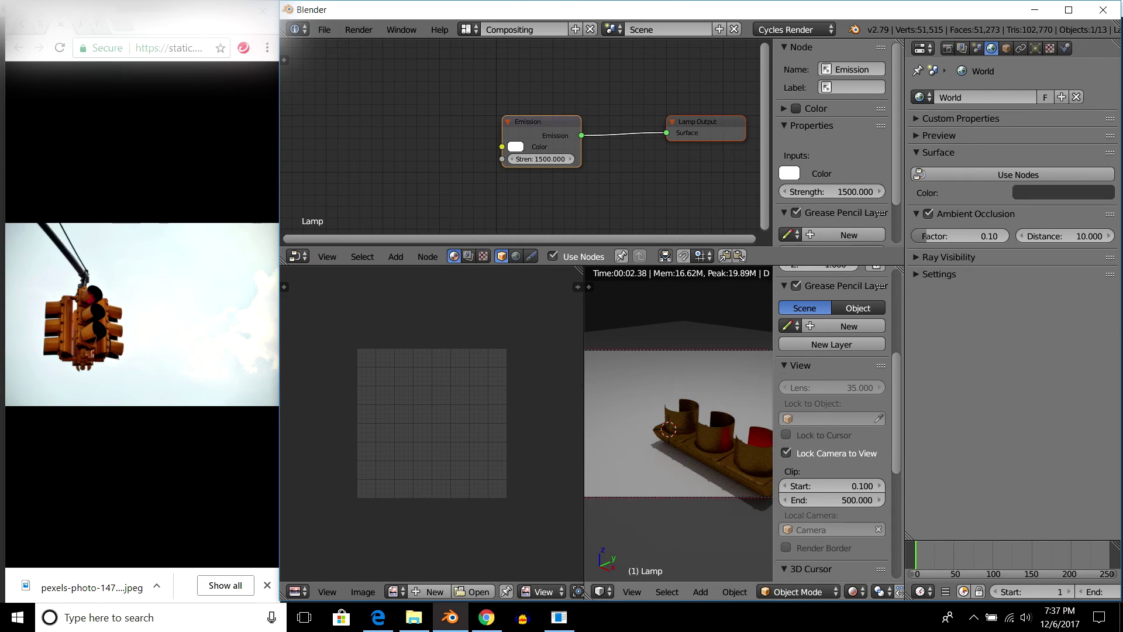
{"action": "key", "text": "n"}
{"action": "mouse_move", "coordinate": [743, 421]}
{"action": "middle_mouse_down"}
{"action": "mouse_move", "coordinate": [843, 422]}
{"action": "mouse_move", "coordinate": [819, 421]}
{"action": "middle_mouse_up"}
{"action": "key", "text": "F12"}
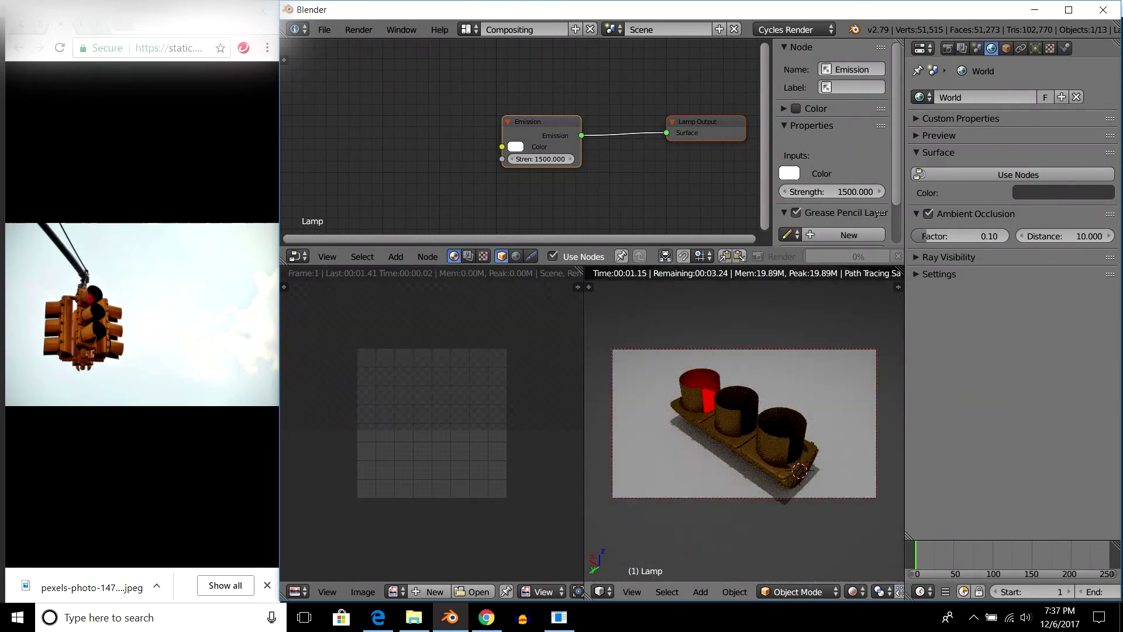